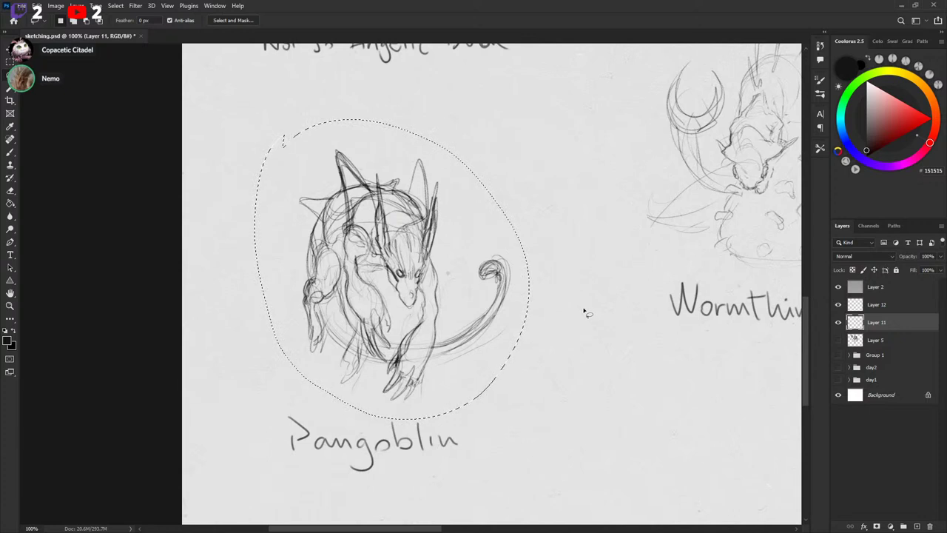
Copy the lasso-selected Pangoblin sketch from Layer 11 onto its own layer.
drag(584, 308, 583, 306)
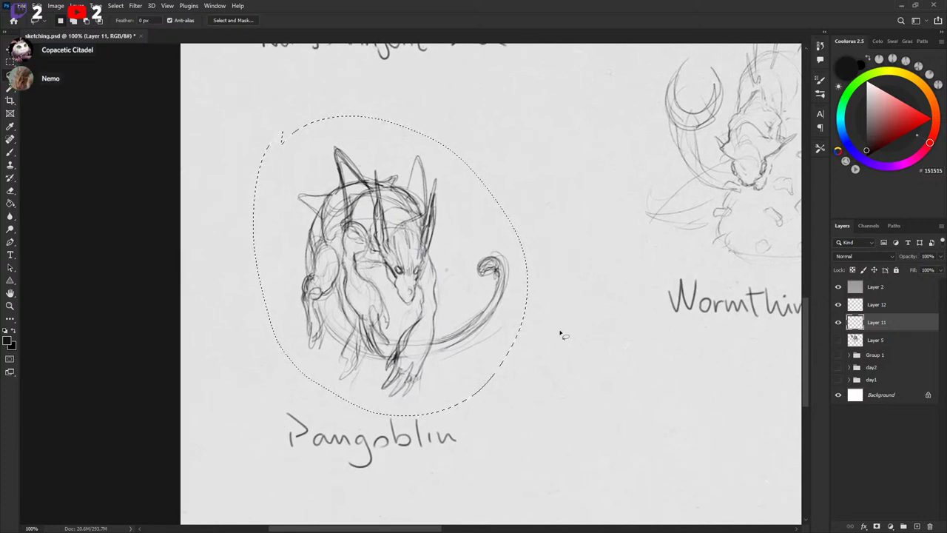
click(839, 321)
click(838, 322)
key(ctrl+j)
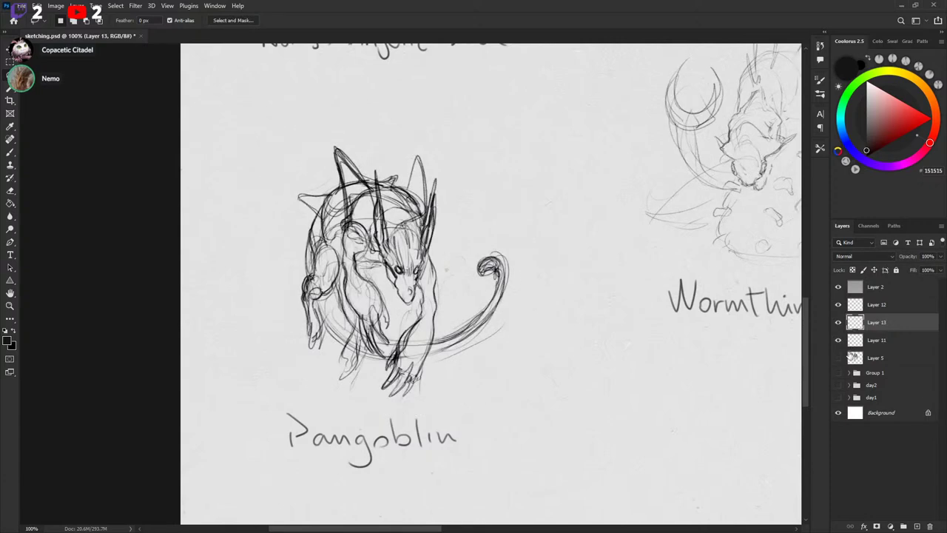
Hide Layers 11 and 12 and move the copied Pangoblin layer to the top of the layer stack.
click(839, 340)
click(838, 304)
drag(874, 327, 891, 287)
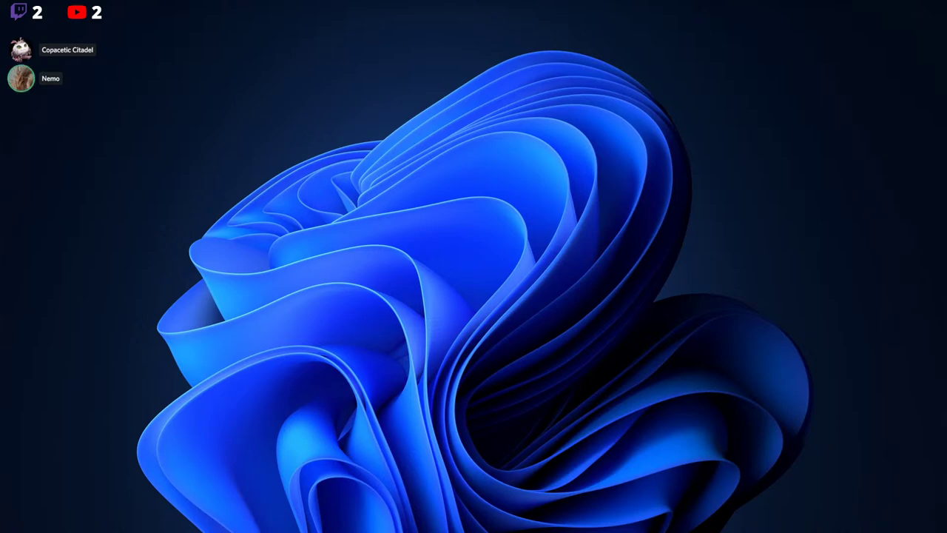
Create a new 3000 x 2404 px RGB document at 72 ppi for the copied artwork and maximize the window.
key(ctrl+n)
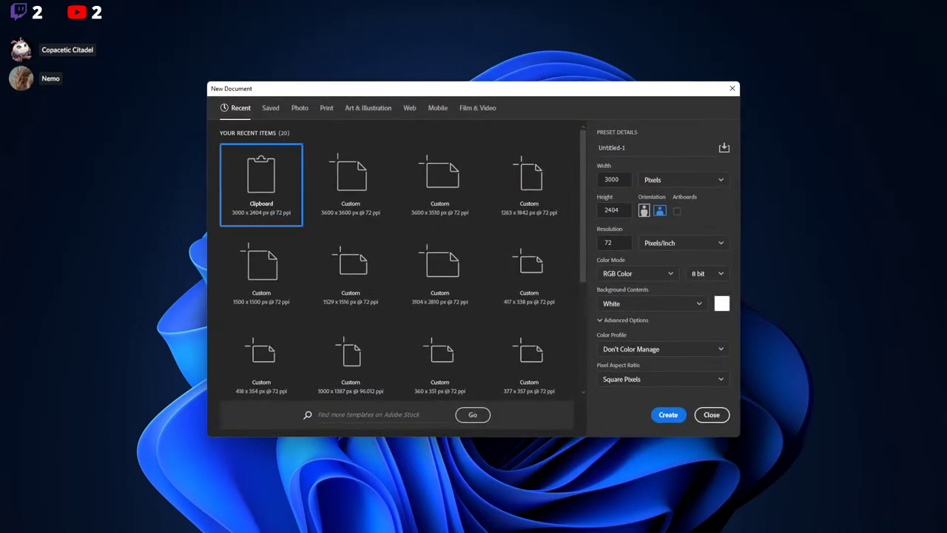
click(668, 415)
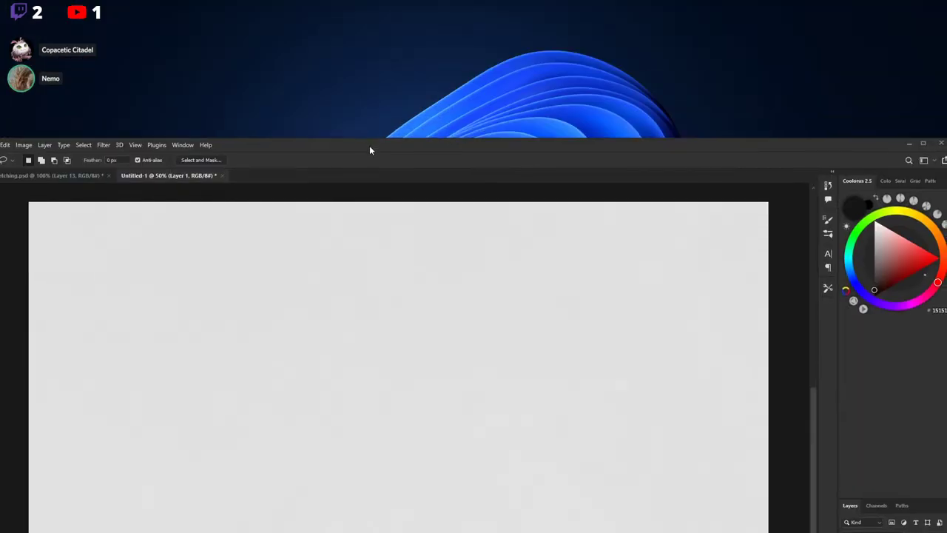
double_click(370, 148)
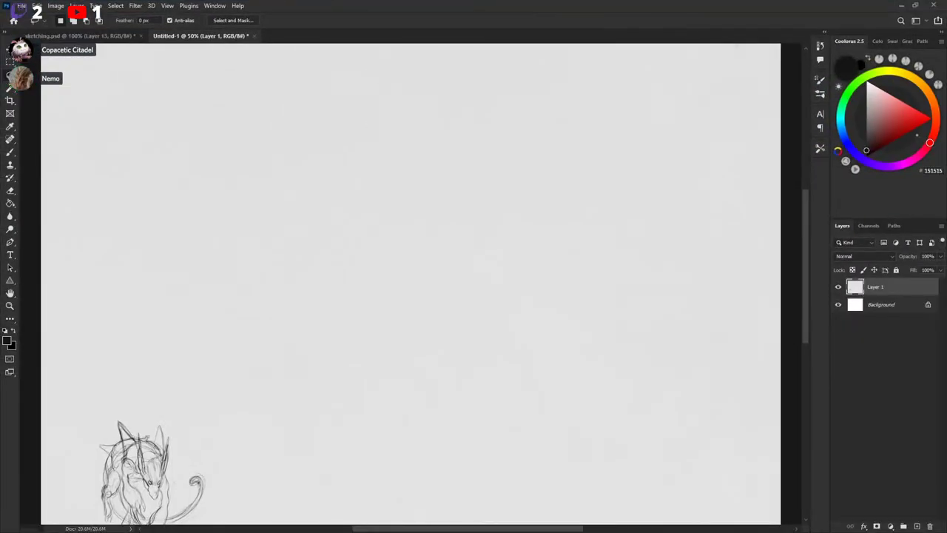
Save the new document as pangoblin.psd with Maximize Compatibility on.
mouse_move(377, 8)
mouse_down()
mouse_move(396, 0)
mouse_move(362, 0)
mouse_up()
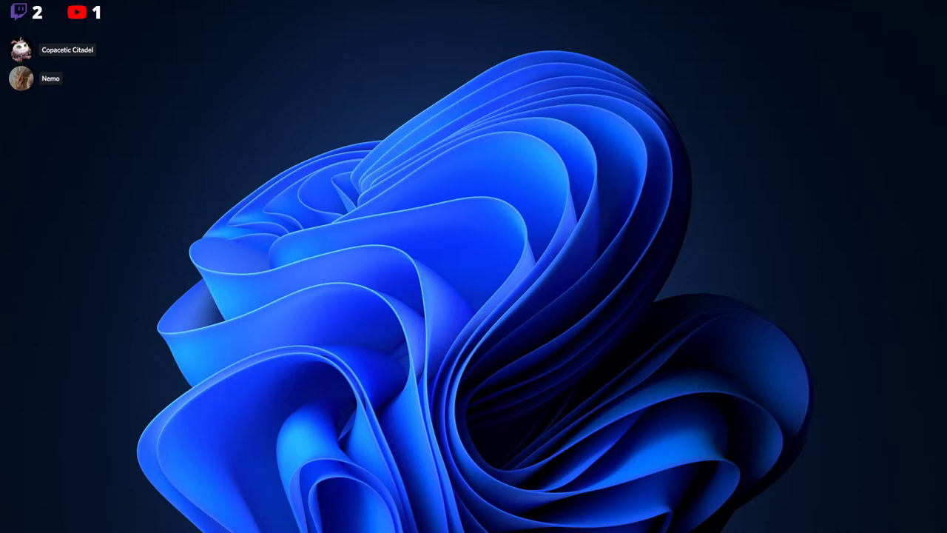
key(ctrl+s)
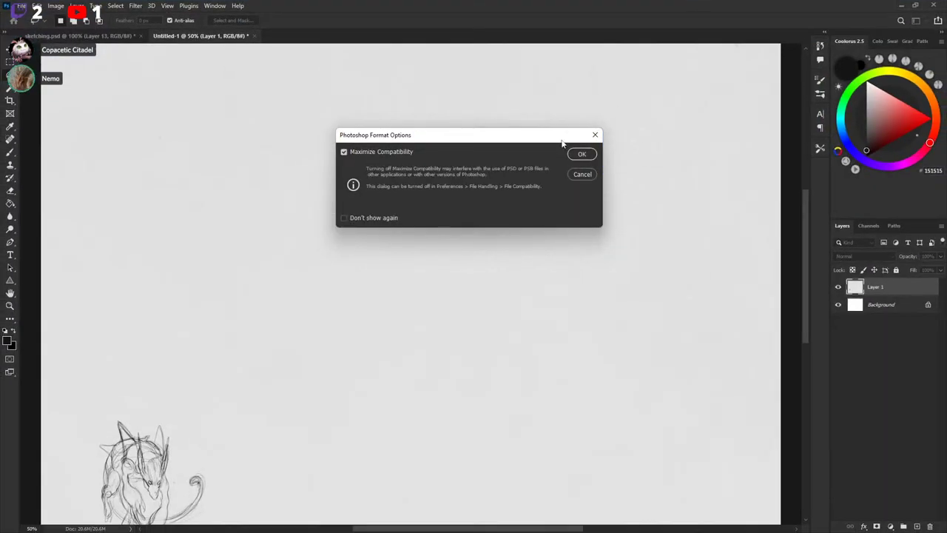
key(Return)
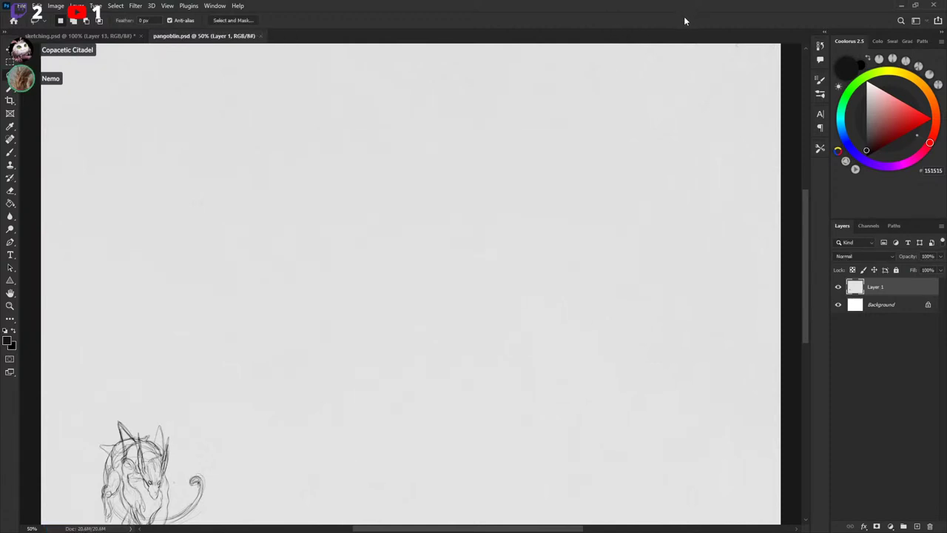
Ready the Brush with the default black and white colours, undoing a test stroke made beside the creature.
mouse_move(374, 350)
mouse_down()
mouse_move(449, 270)
mouse_move(582, 201)
mouse_move(606, 172)
mouse_up()
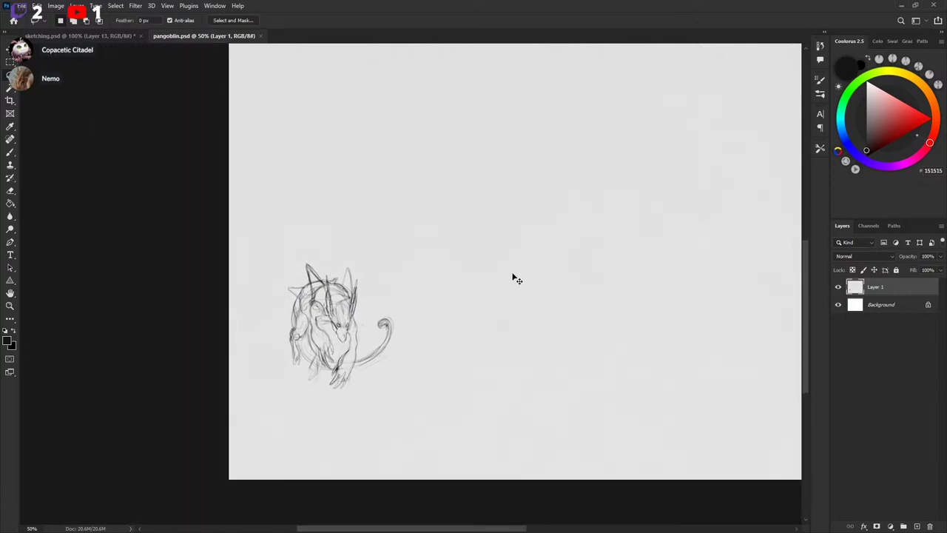
scroll(515, 278, up, 3)
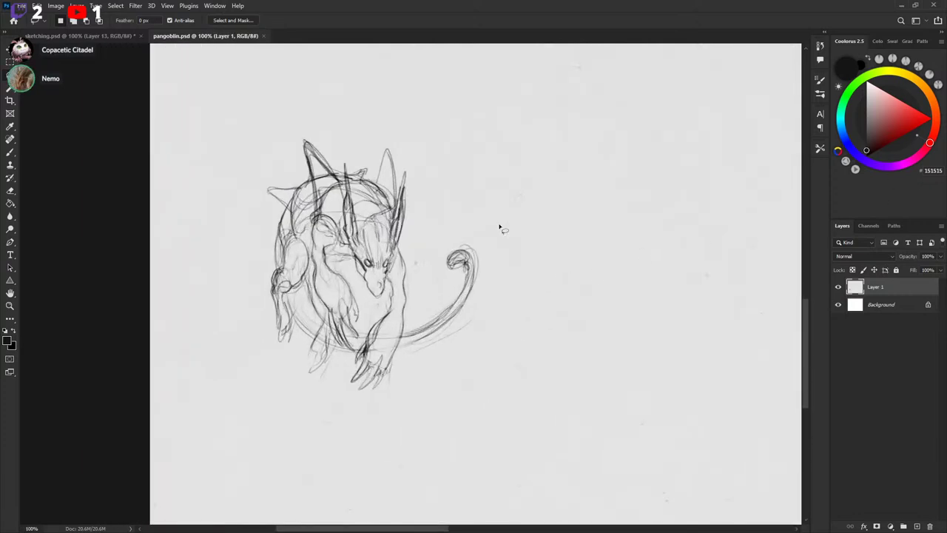
key(b)
right_click(506, 298)
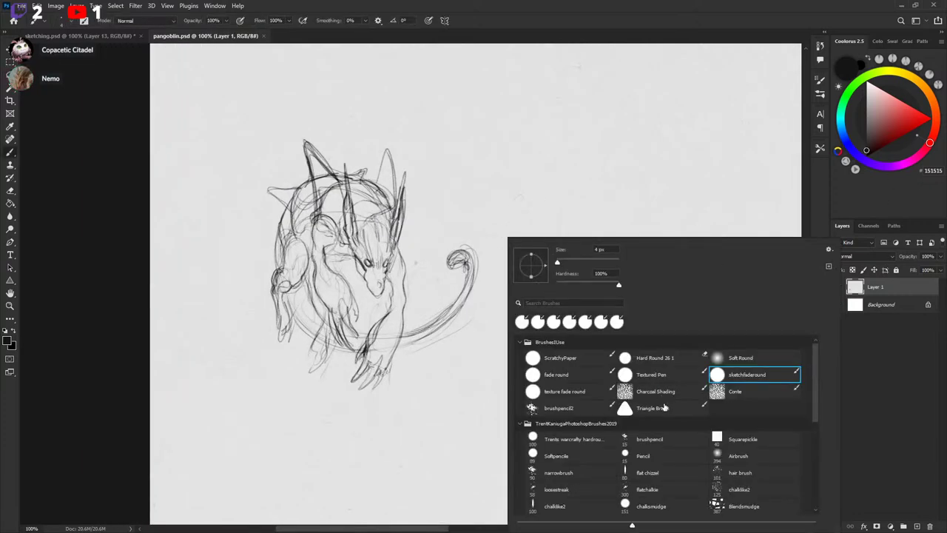
mouse_move(481, 189)
mouse_down()
mouse_move(587, 315)
mouse_move(676, 235)
mouse_up()
key(ctrl+z)
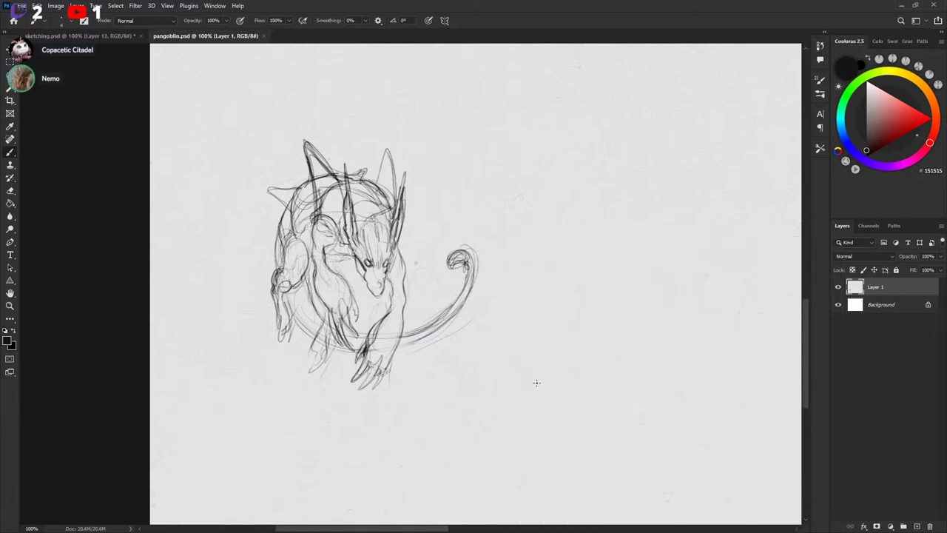
key(d)
Replace the flattened Layer 1 in pangoblin.psd with the transparent creature sketch from Layer 13 of sketching.psd.
click(839, 286)
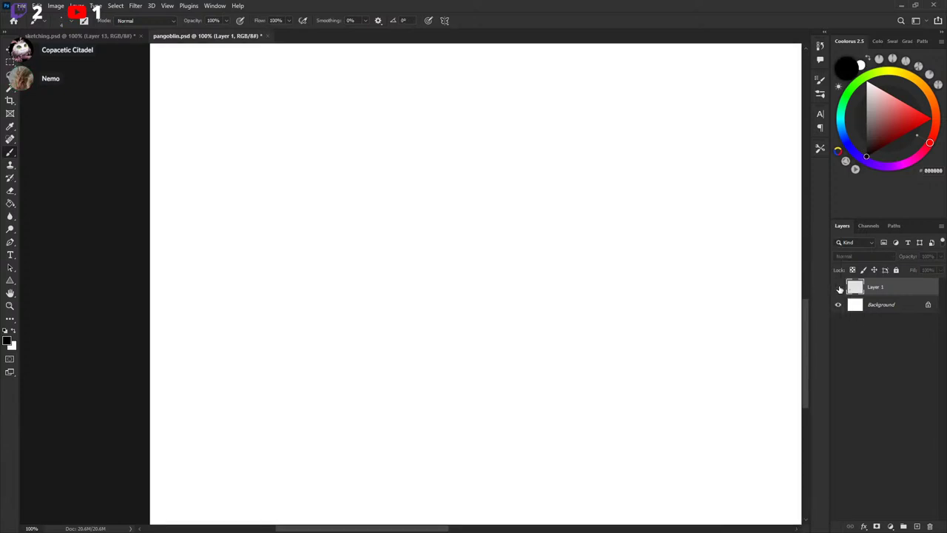
click(839, 287)
click(839, 286)
click(838, 287)
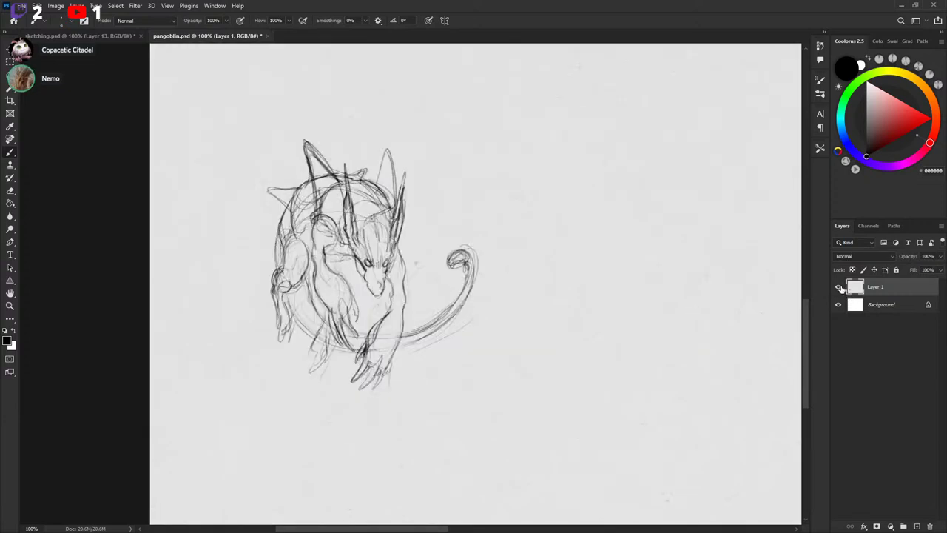
click(127, 35)
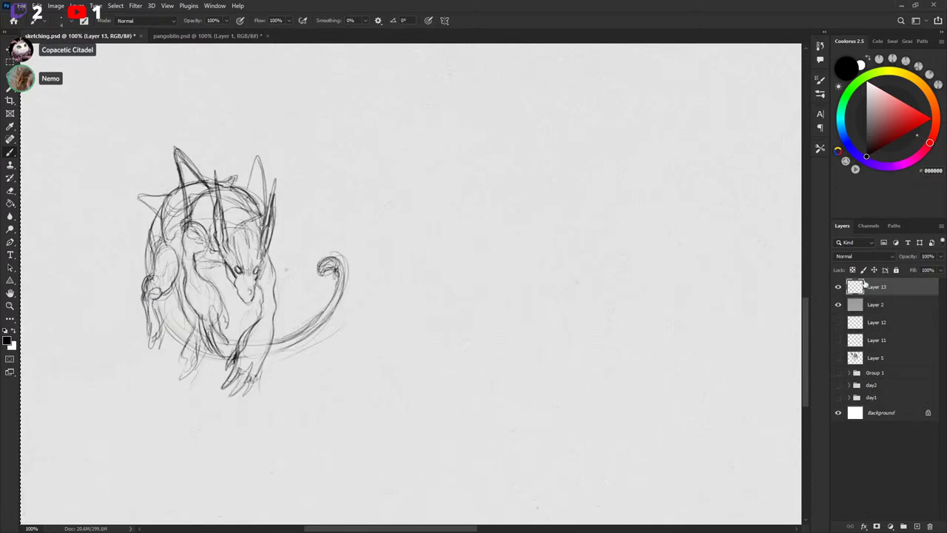
click(197, 36)
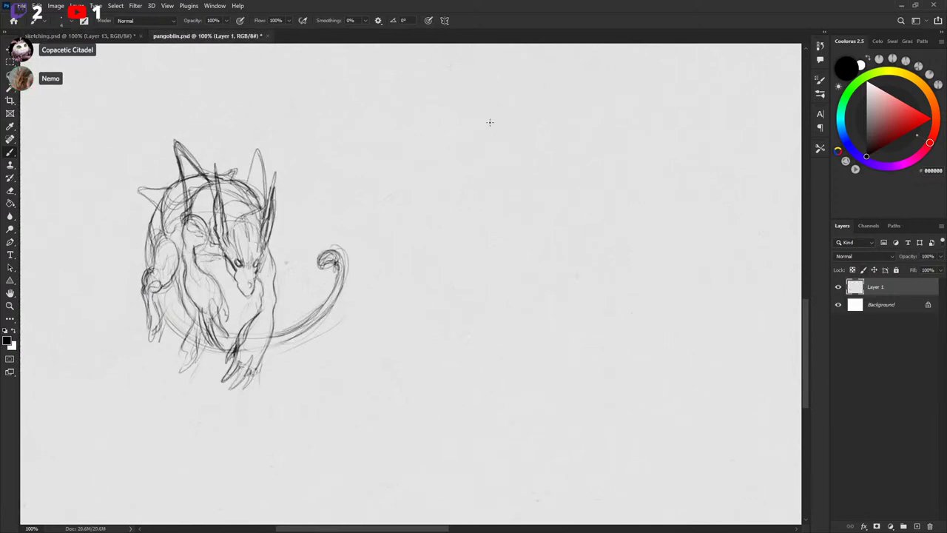
key(ctrl+v)
click(888, 304)
key(Delete)
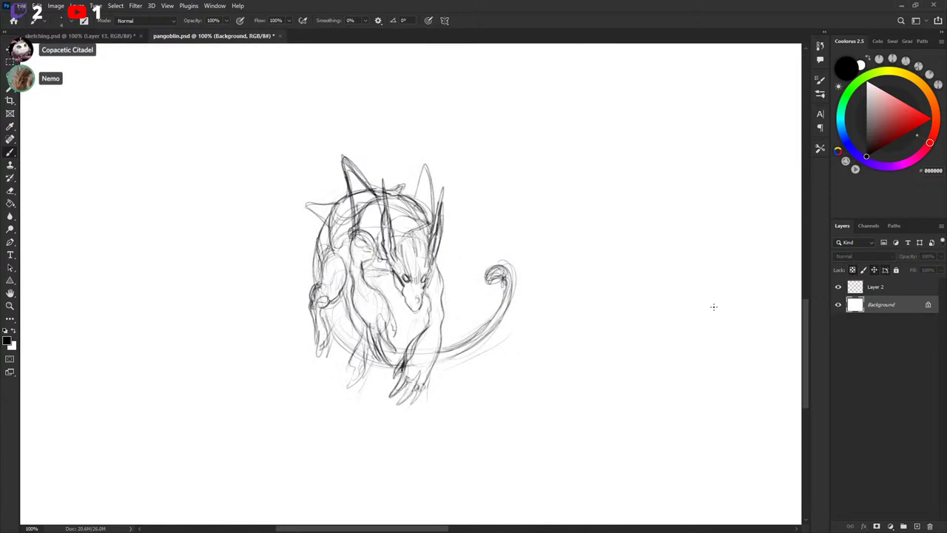
Duplicate the creature sketch layer and place the copy up and to the right of the original.
key(ctrl+minus)
key(ctrl+plus)
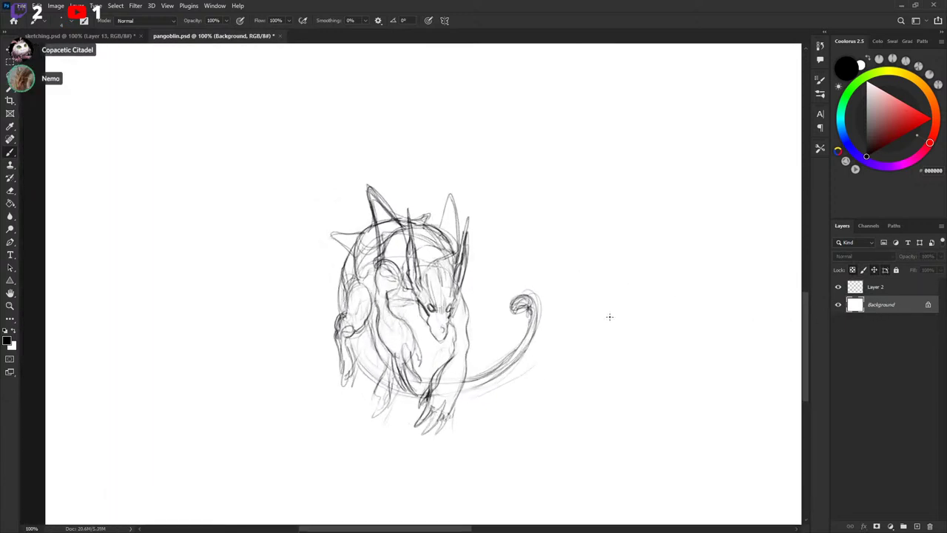
click(877, 298)
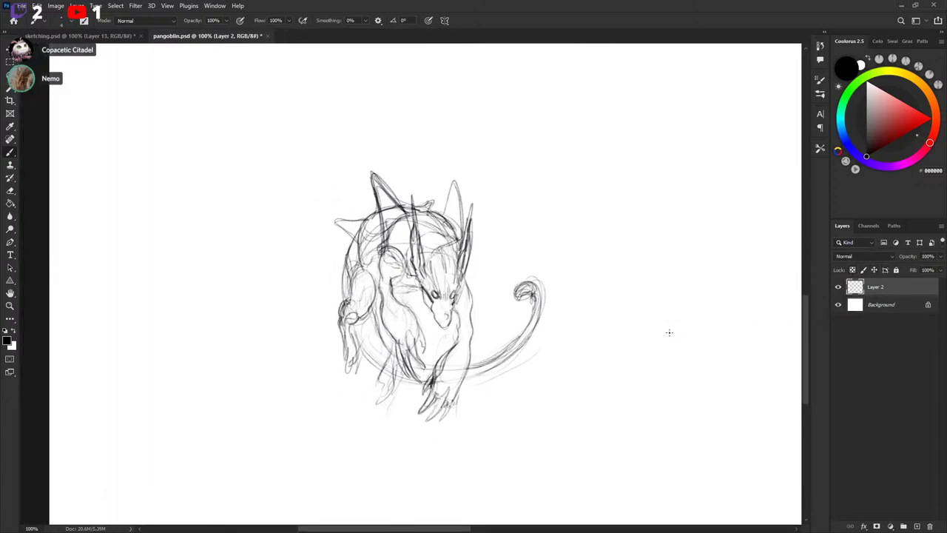
key(ctrl+j)
key(v)
drag(499, 291, 673, 177)
drag(686, 292, 556, 421)
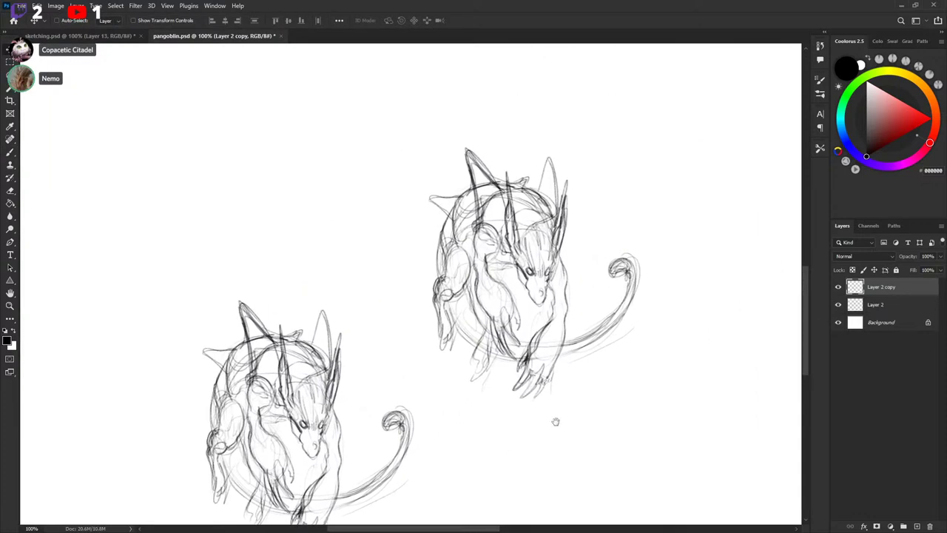
drag(643, 294, 599, 313)
Darken the eyes, snout and jaw of the duplicated creature with brush strokes, changing the colour to #202020 for the last touches.
key(b)
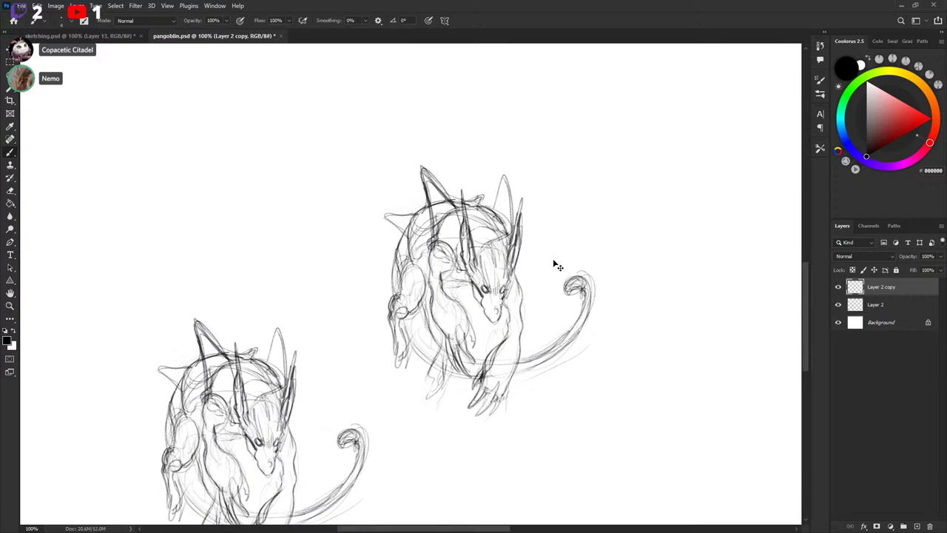
key(ctrl+plus)
key(ctrl+minus)
mouse_move(474, 250)
mouse_down()
mouse_move(477, 265)
mouse_move(488, 244)
mouse_up()
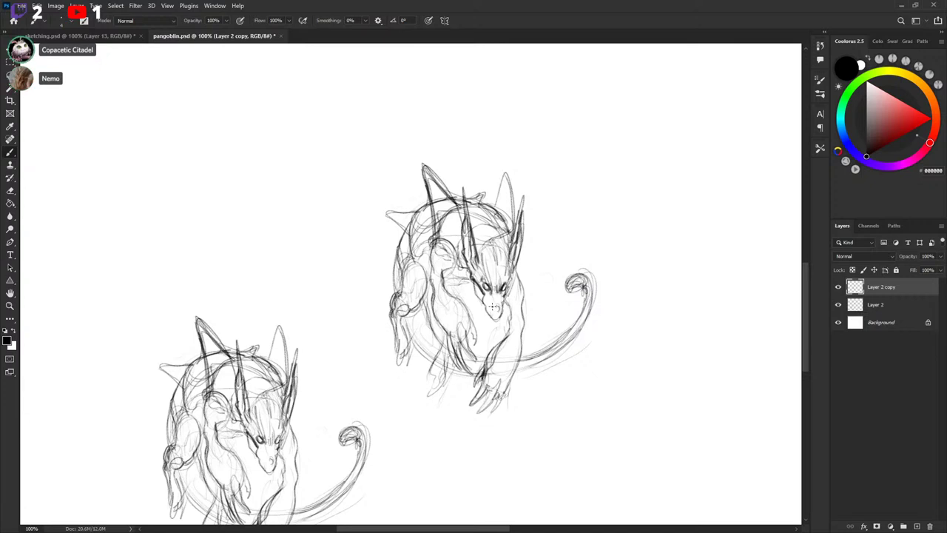
drag(482, 289, 482, 305)
drag(475, 279, 485, 314)
key(x)
key(x)
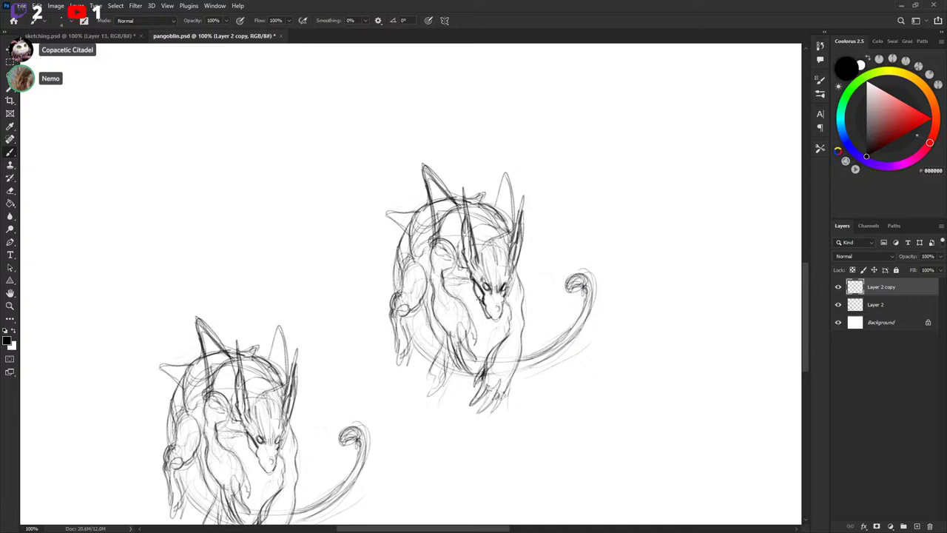
mouse_move(485, 307)
mouse_down()
mouse_move(499, 320)
mouse_move(504, 289)
mouse_up()
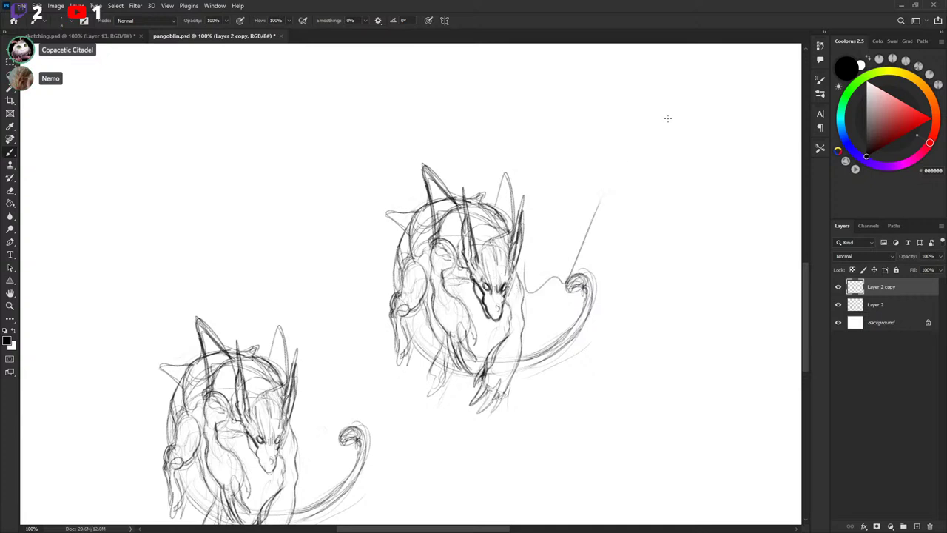
drag(871, 132, 857, 143)
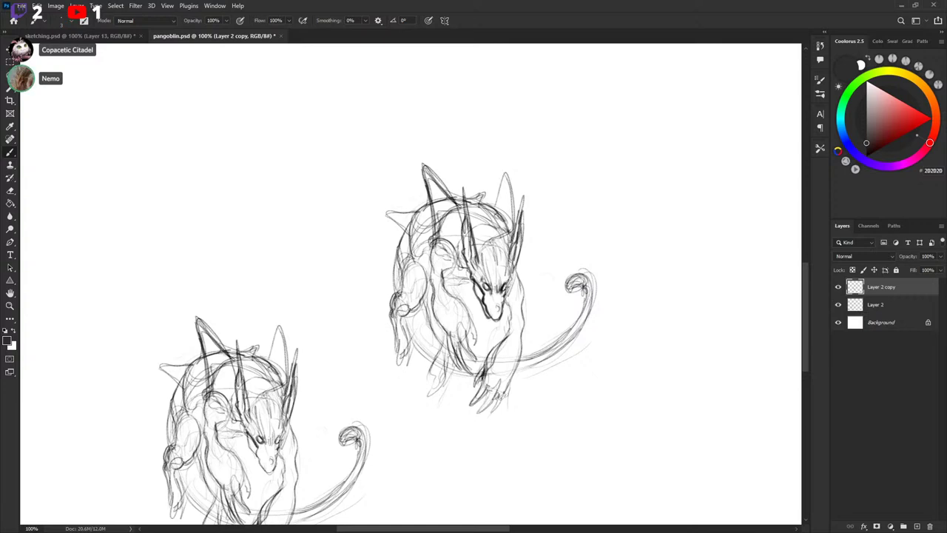
drag(481, 275, 484, 283)
In sketching.psd, hide Layer 13 and show Layers 11 and 12, leaving Layer 5 hidden after a brief check.
key(ctrl+Tab)
drag(680, 205, 513, 334)
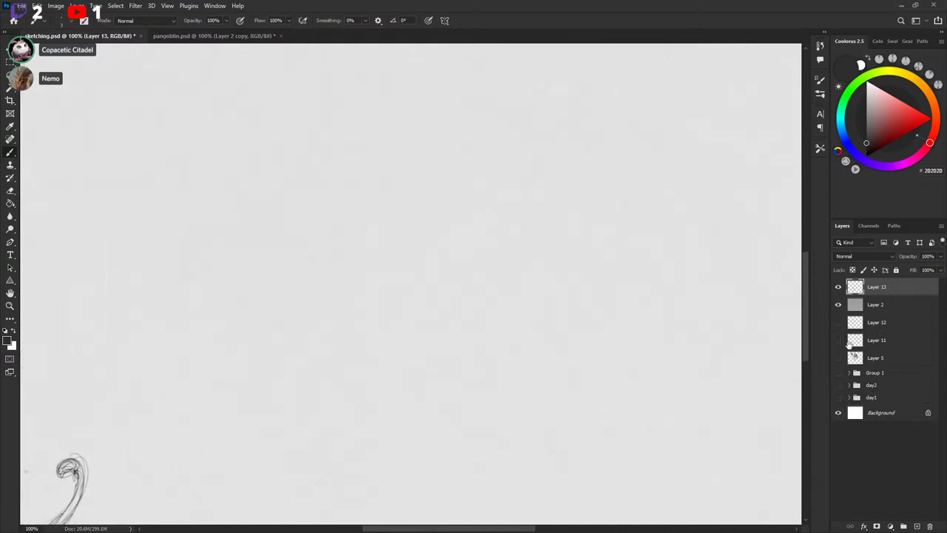
click(838, 287)
drag(838, 323, 839, 358)
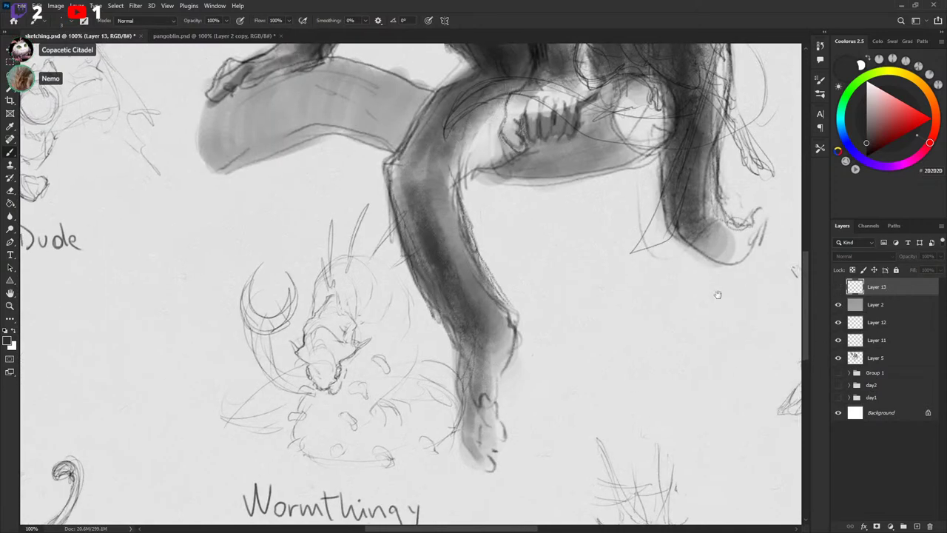
drag(718, 295, 583, 373)
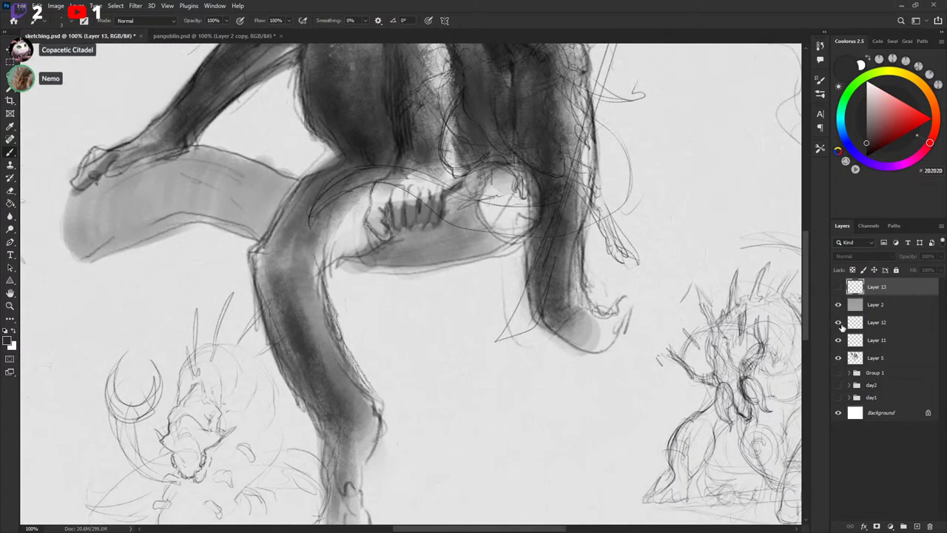
click(839, 324)
click(839, 324)
click(838, 357)
Examine the Samurai dragon and Abomination sketches, and return to pangoblin.psd.
drag(751, 266, 475, 453)
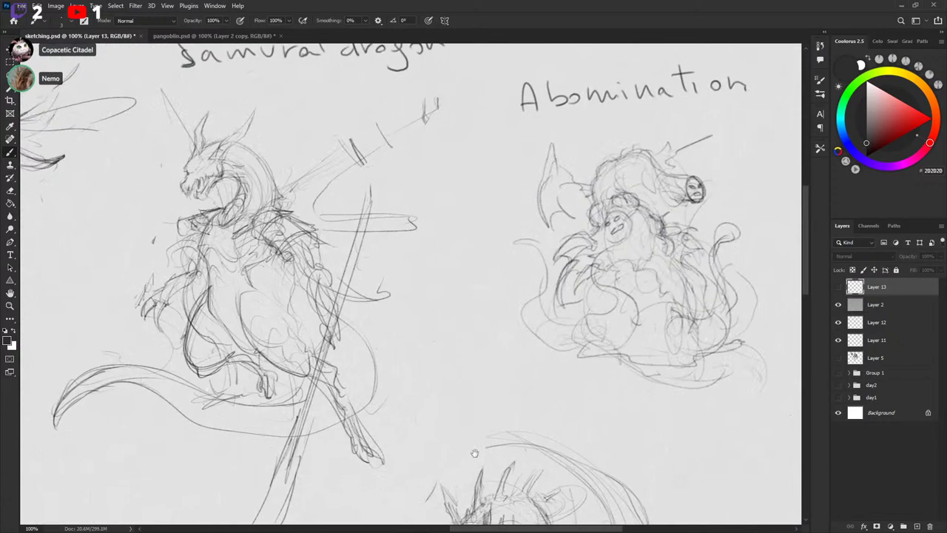
drag(734, 284, 635, 340)
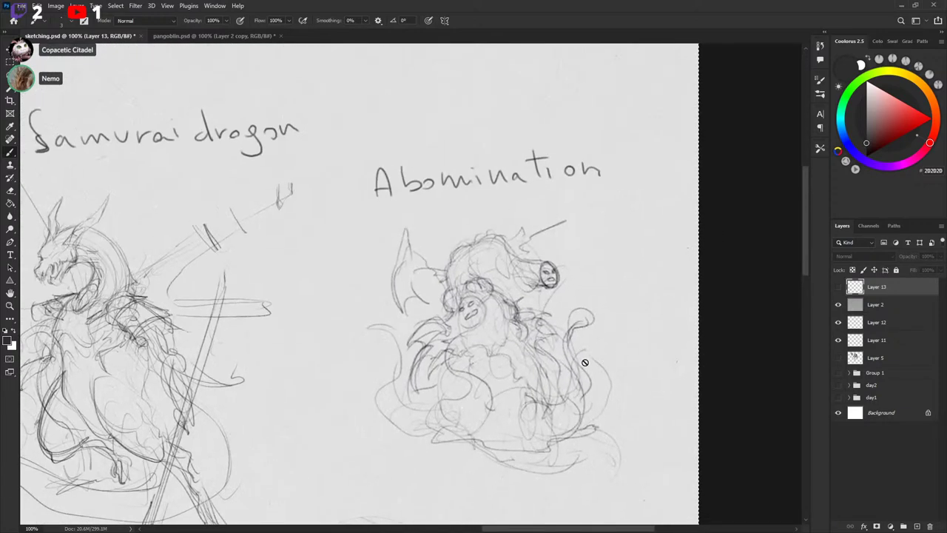
drag(585, 362, 648, 320)
click(261, 37)
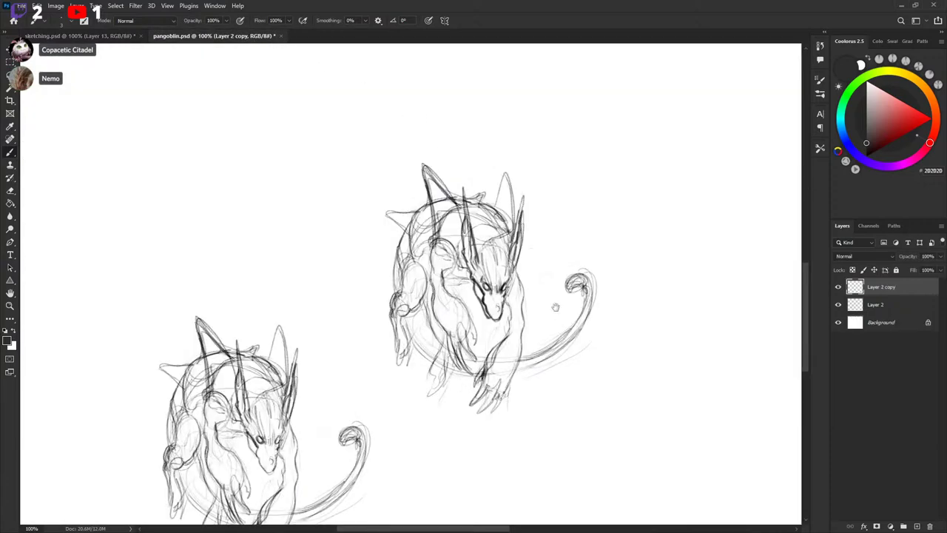
Try sketching a larger inward curl on the duplicated creature's tail, and undo the strokes.
drag(556, 306, 559, 267)
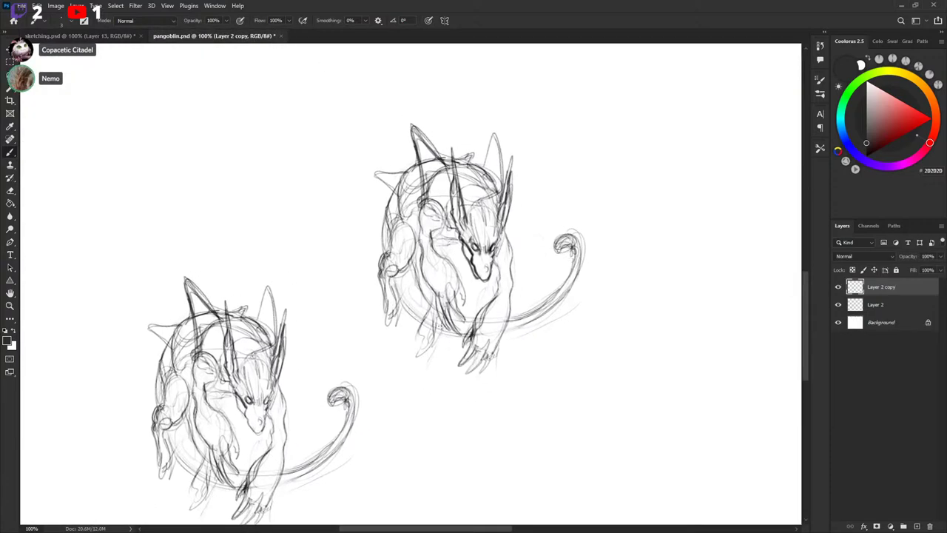
click(839, 287)
click(839, 287)
drag(530, 315, 572, 279)
key(ctrl+z)
mouse_move(534, 311)
mouse_down()
mouse_move(541, 275)
mouse_move(555, 277)
mouse_move(538, 268)
mouse_move(557, 232)
mouse_move(550, 277)
mouse_move(585, 249)
mouse_move(583, 270)
mouse_move(529, 259)
mouse_up()
key(ctrl+z)
key(ctrl+z)
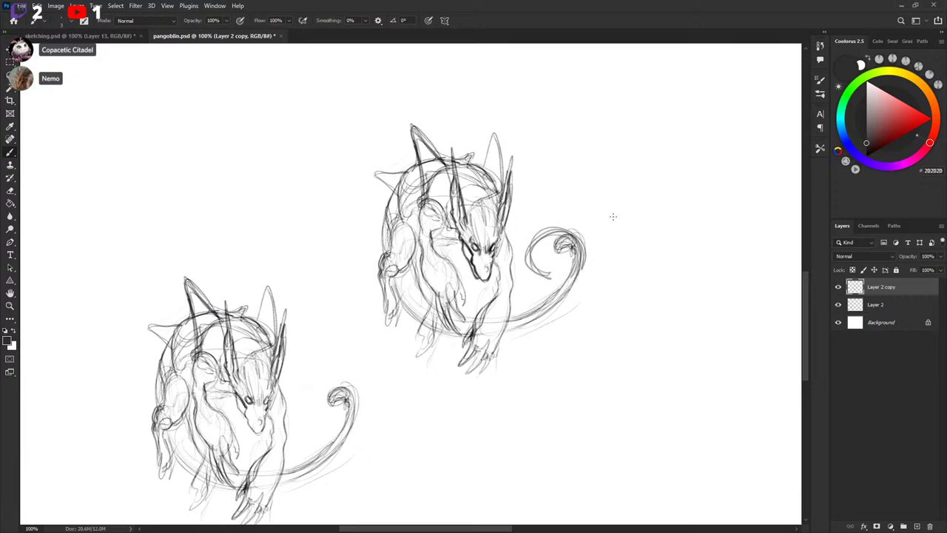
key(ctrl+z)
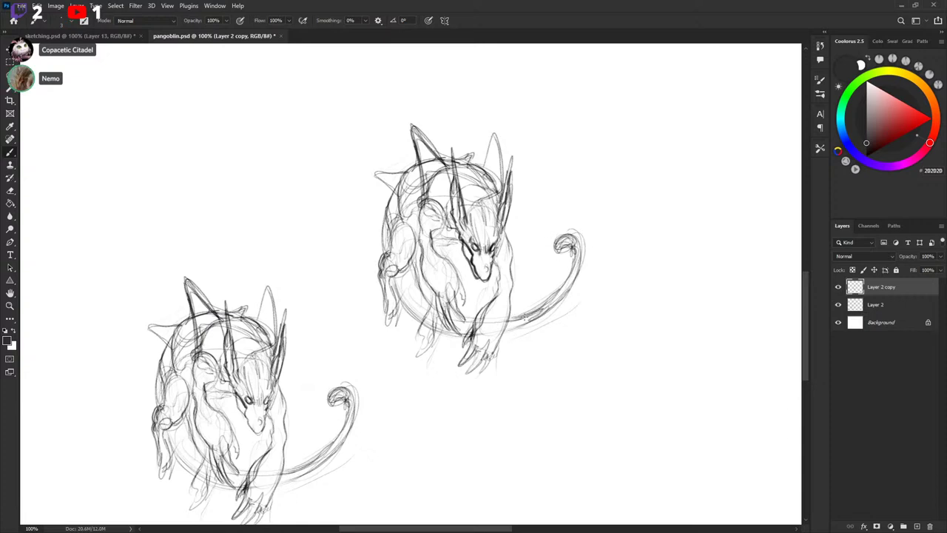
Lasso and delete the upturned curled end of the duplicated creature's tail, leaving only its base.
key(l)
mouse_move(546, 317)
mouse_down()
mouse_move(540, 232)
mouse_move(522, 258)
mouse_up()
key(Delete)
key(ctrl+d)
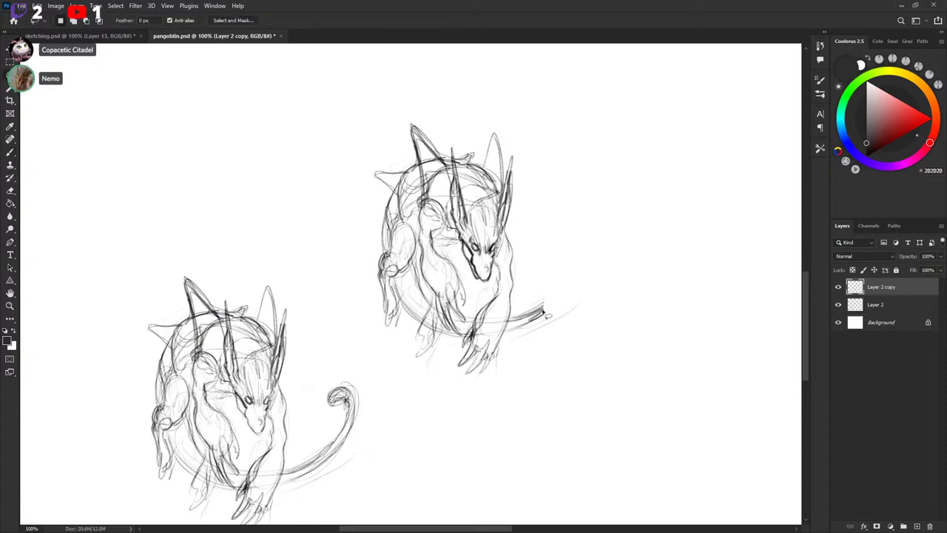
mouse_move(544, 307)
mouse_down()
mouse_move(525, 330)
mouse_move(578, 290)
mouse_up()
key(Delete)
key(ctrl+d)
key(b)
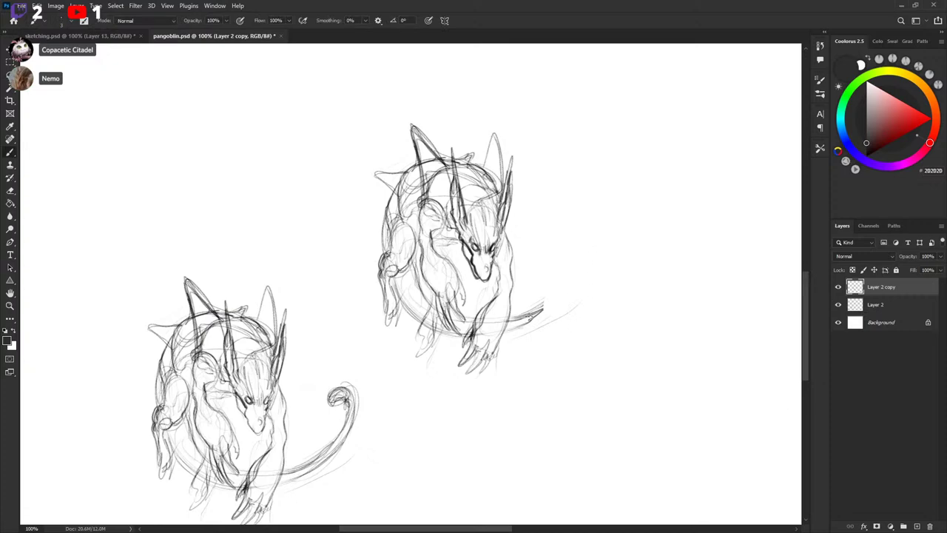
scroll(562, 235, left, 1)
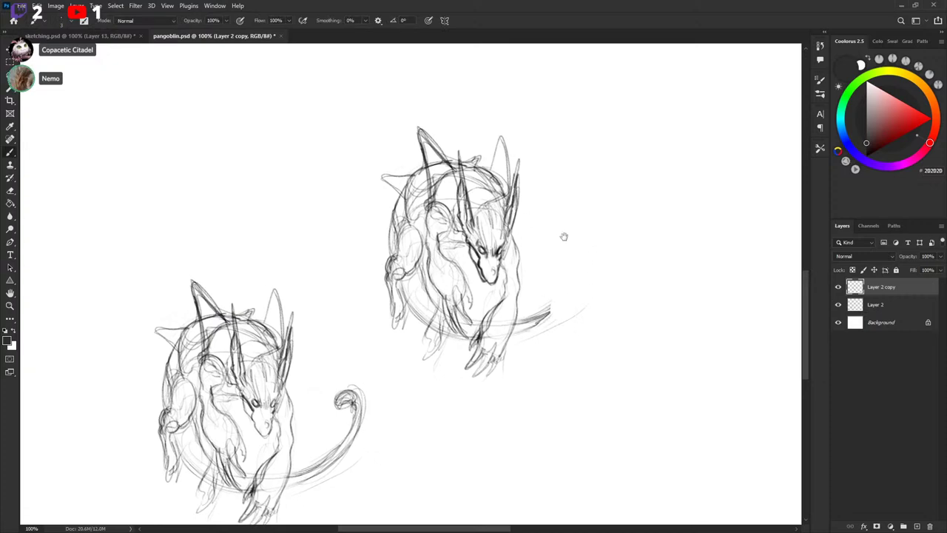
key(ctrl+t)
key(ctrl+plus)
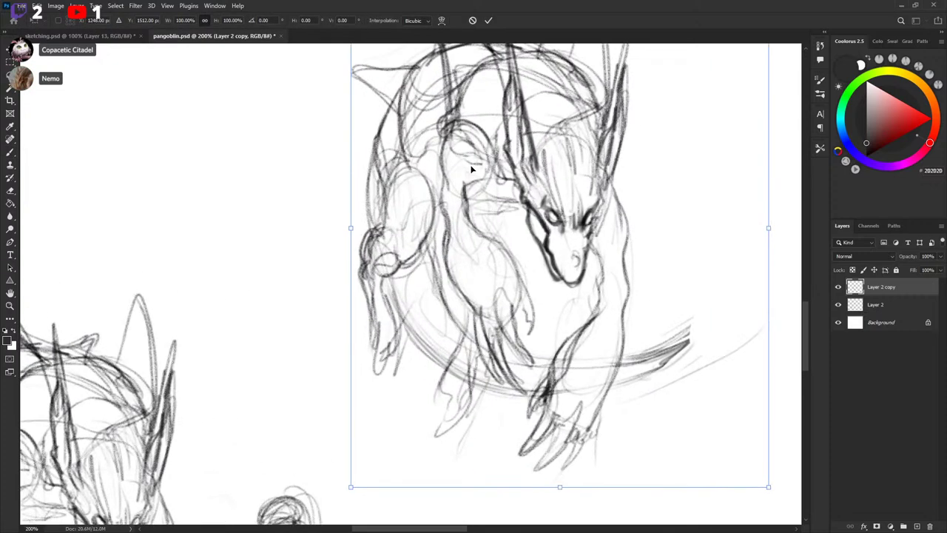
key(ctrl+minus)
key(Return)
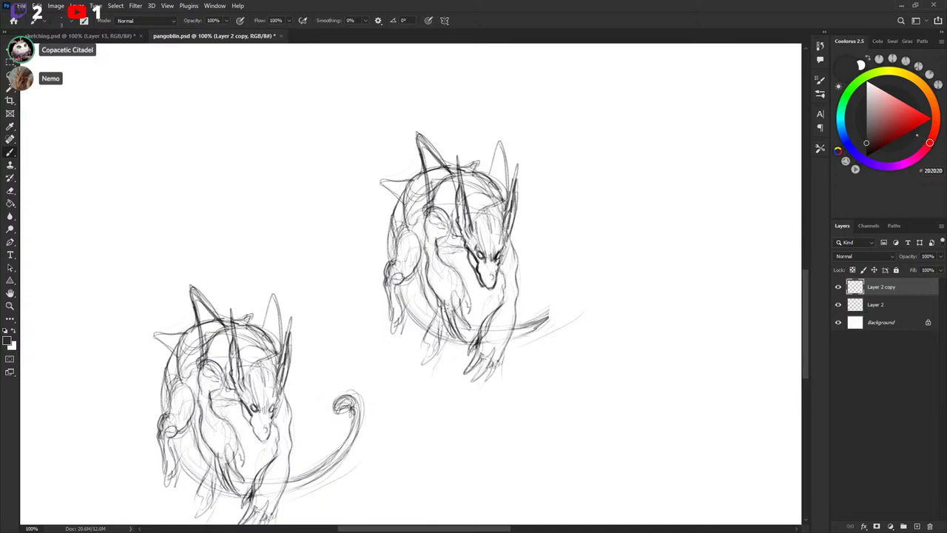
Clean up the claws of the duplicated creature's raised front paw, alternating white (#FFFFFF) and dark #202020 brush strokes.
key(x)
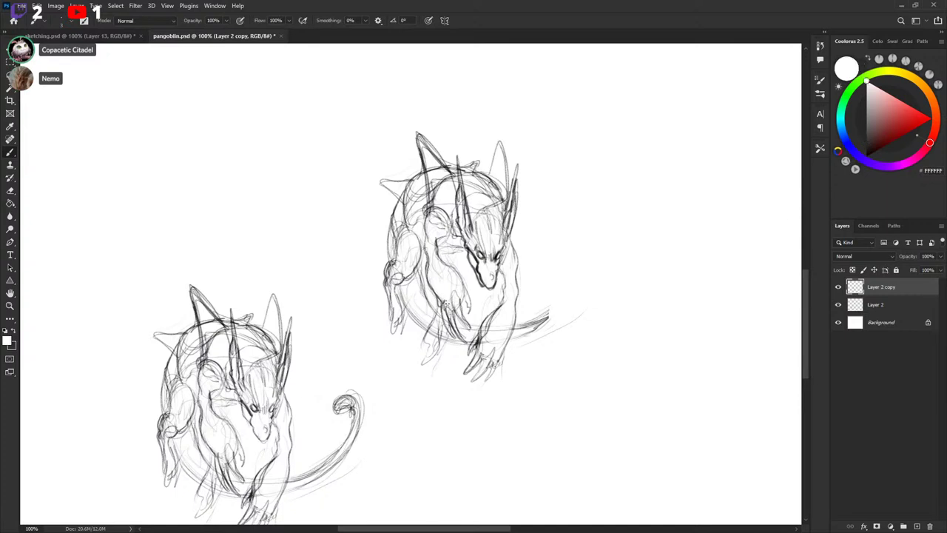
key(x)
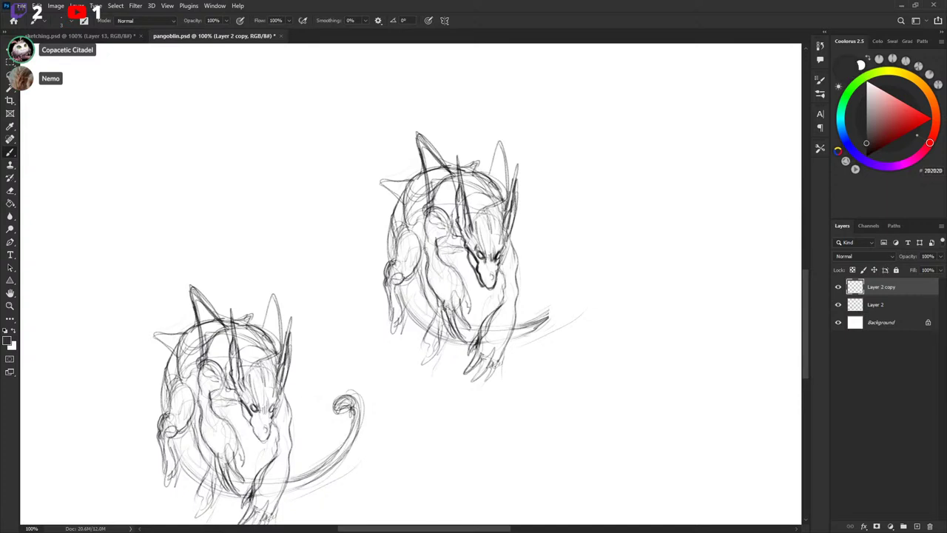
key(x)
key(x)
key(x)
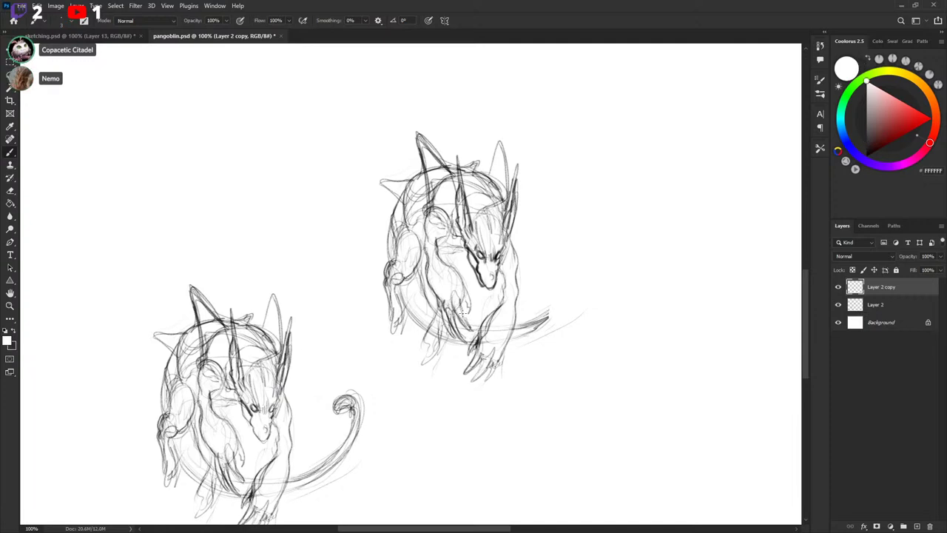
key(x)
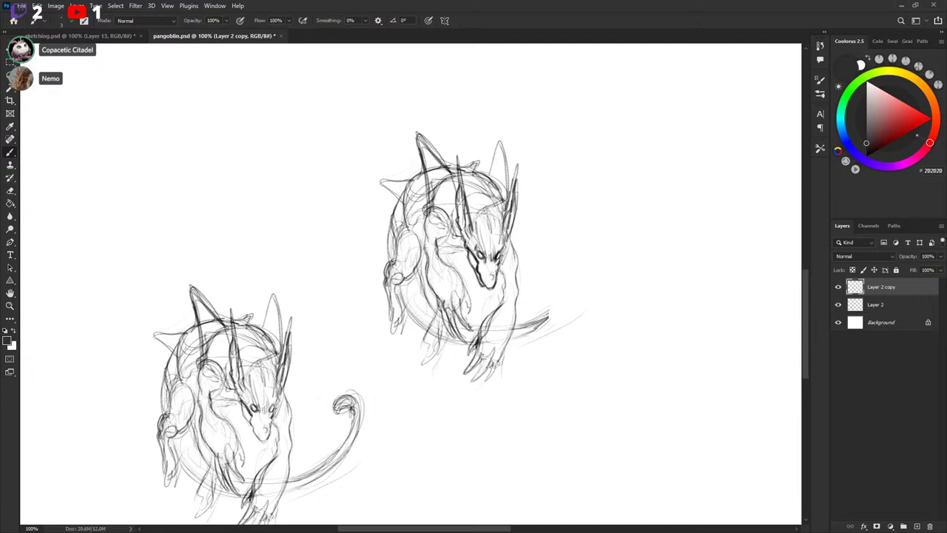
key(x)
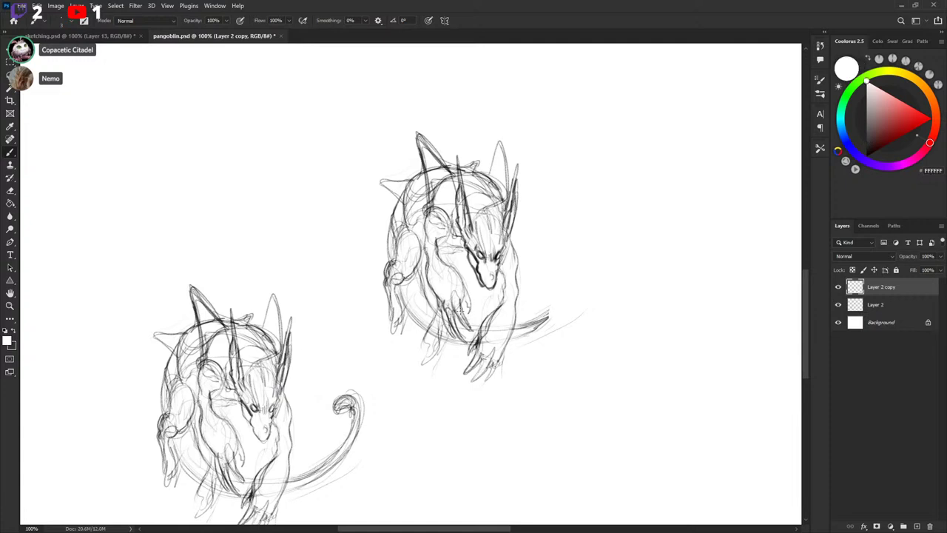
key(x)
key(x)
key(x)
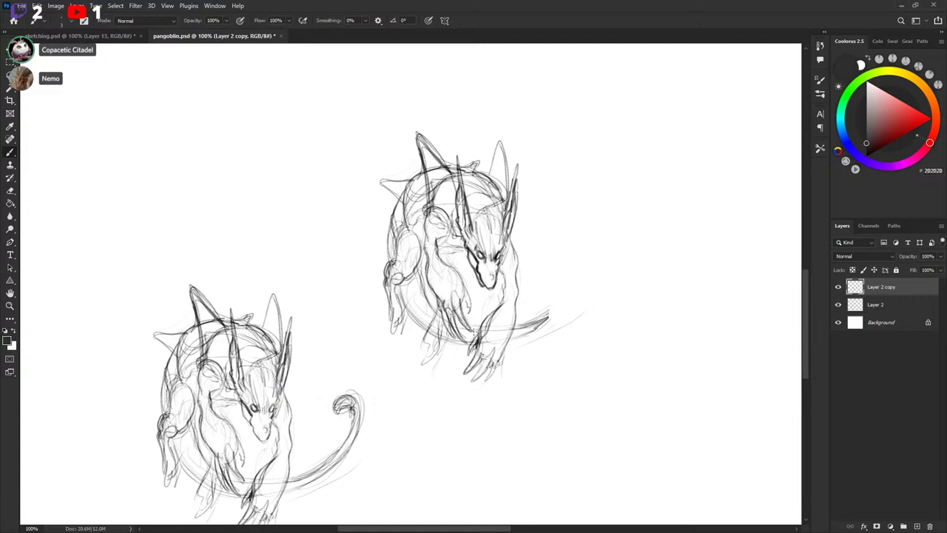
key(x)
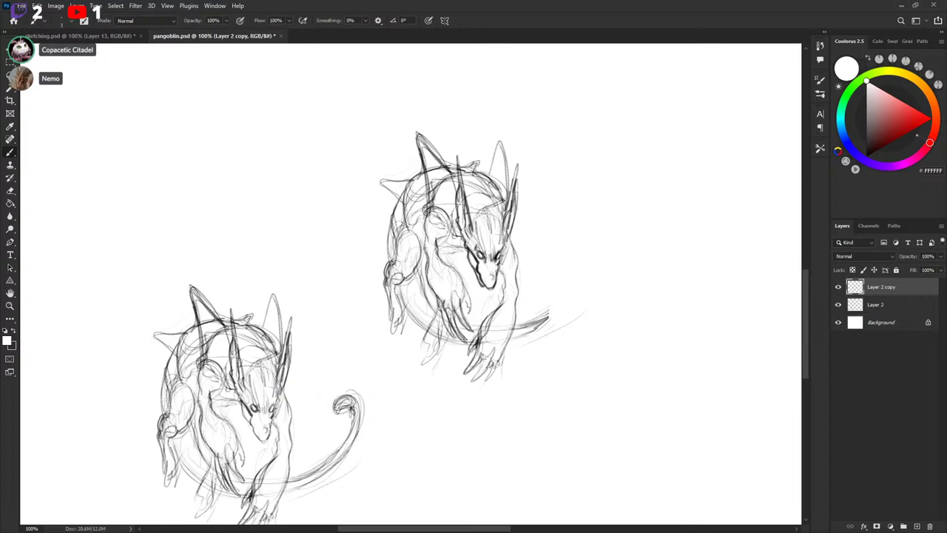
key(x)
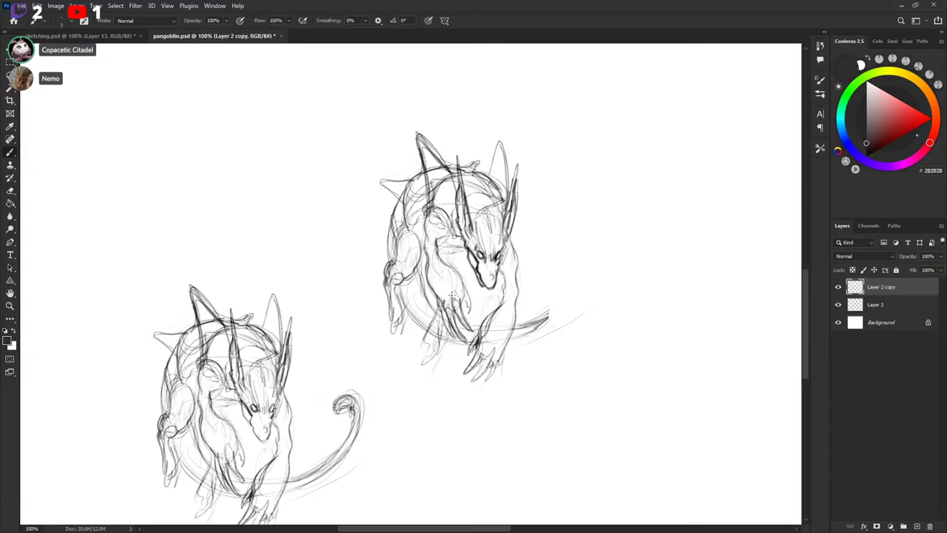
Refine the raised forearm and the planted foreleg of the duplicated creature with #202020 and white brush strokes.
drag(454, 292, 449, 306)
drag(545, 262, 553, 260)
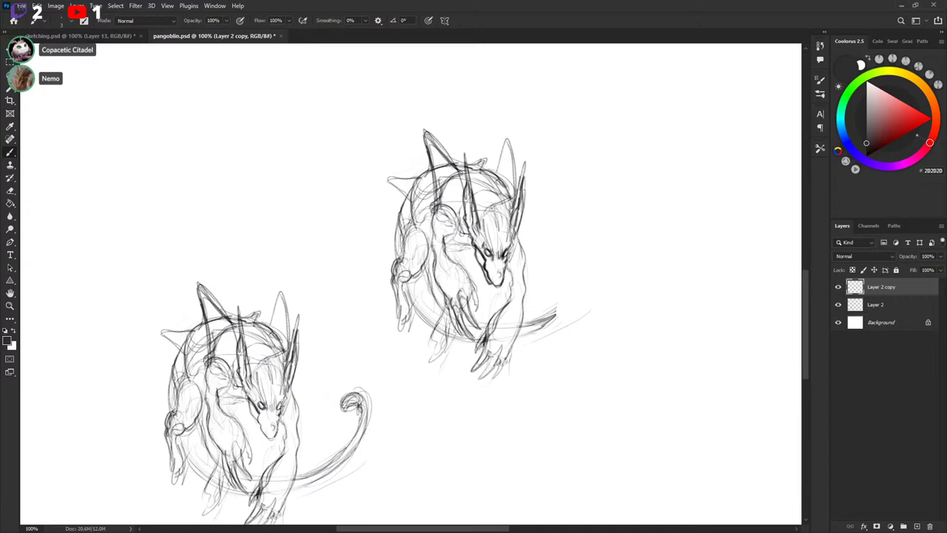
drag(458, 262, 471, 280)
key(x)
mouse_move(525, 333)
mouse_down()
mouse_move(536, 326)
mouse_move(511, 310)
mouse_up()
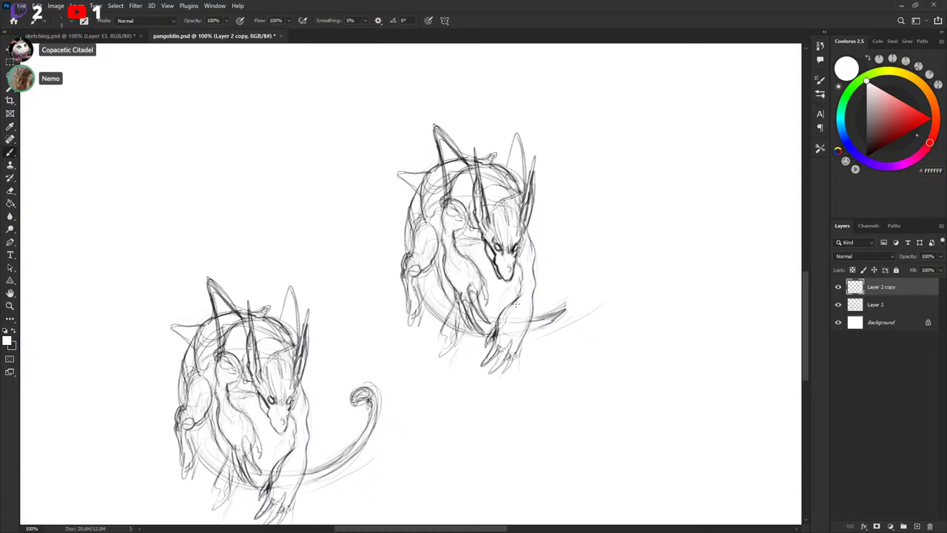
key(x)
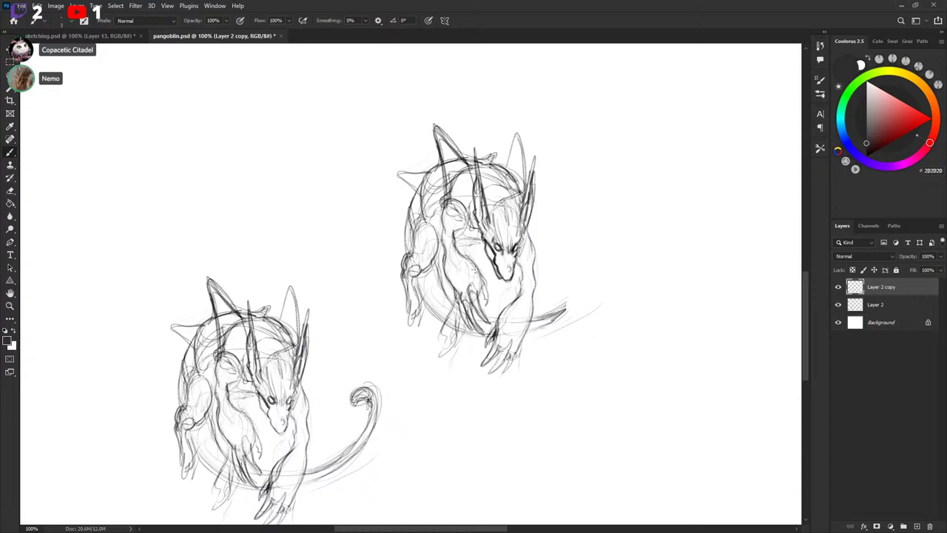
drag(542, 286, 544, 292)
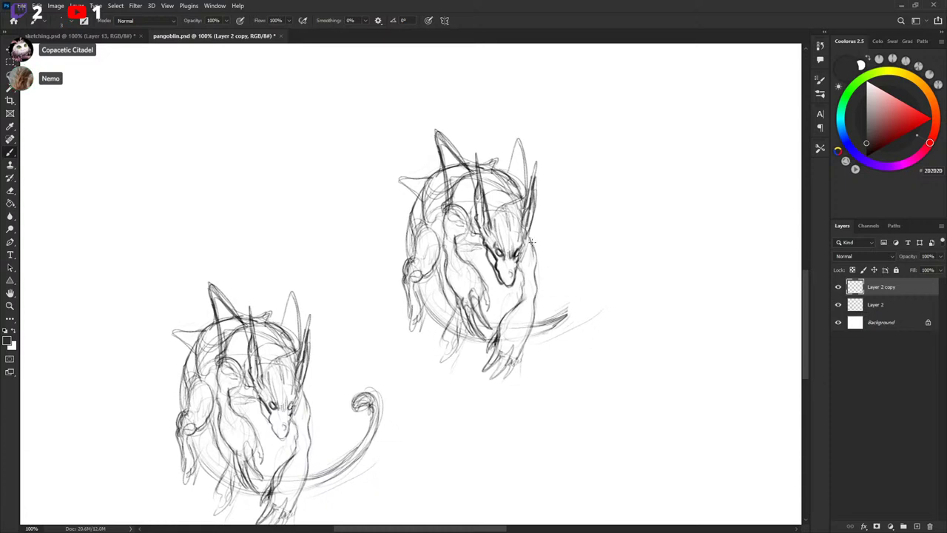
drag(530, 256, 532, 256)
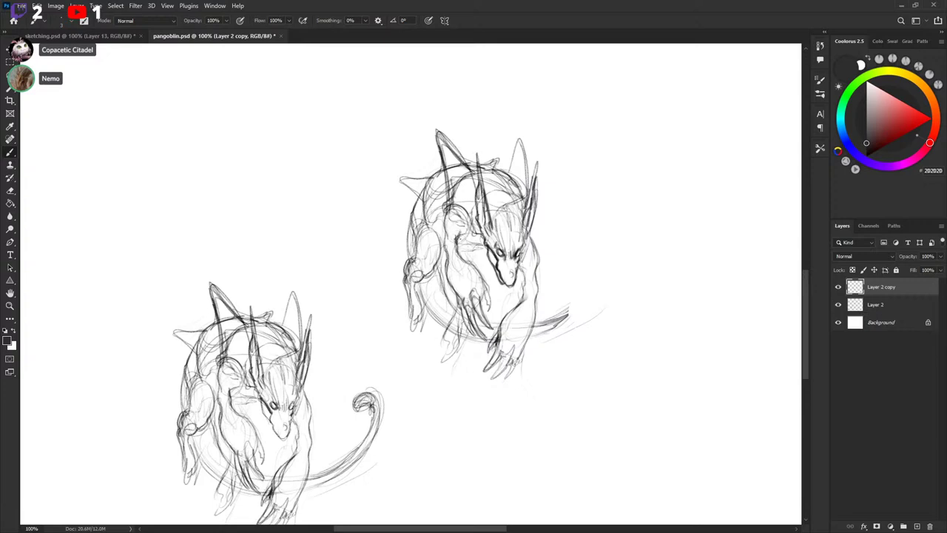
Retouch the outer edge of the duplicated creature's raised forearm, switching between white and #202020 strokes.
key(x)
key(x)
key(x)
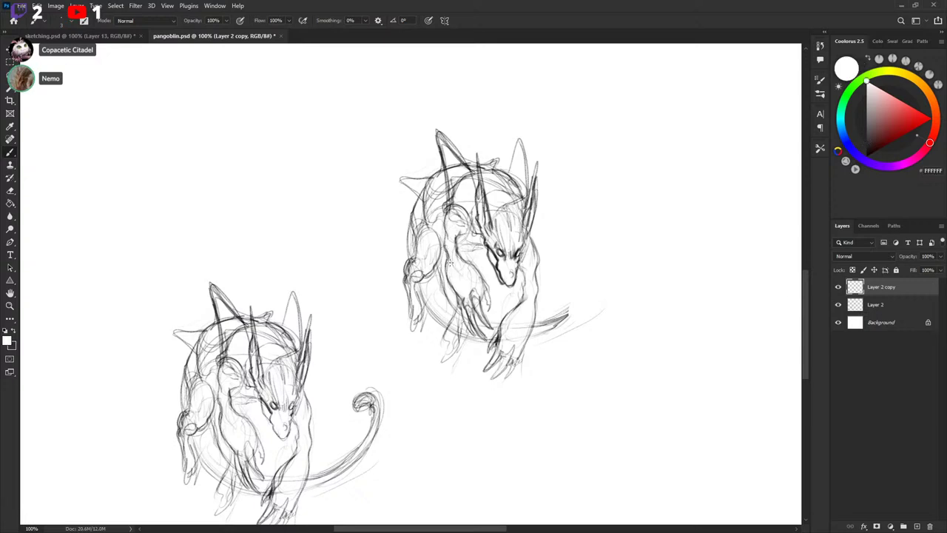
key(x)
drag(447, 252, 449, 275)
key(x)
key(x)
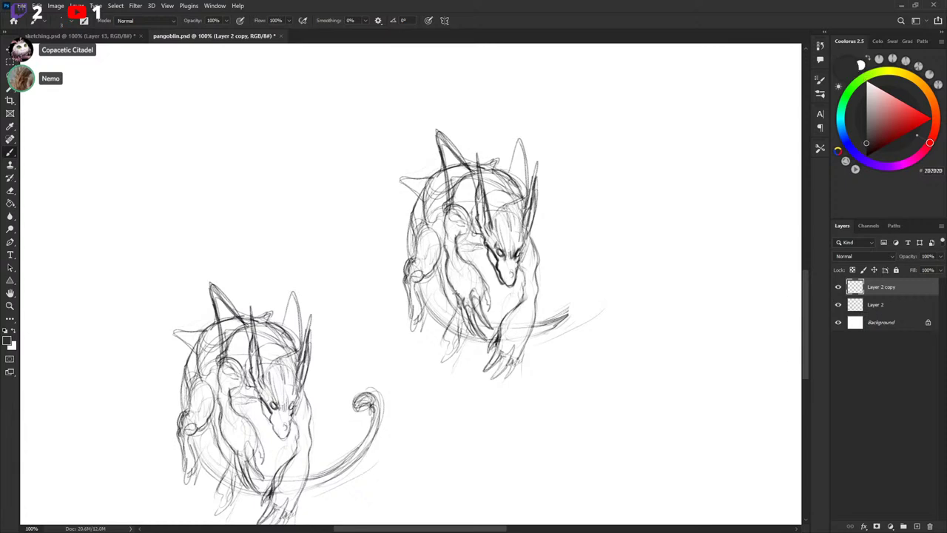
Redefine the wrist and knuckles of the raised front paw with alternating white and #202020 brush strokes.
key(x)
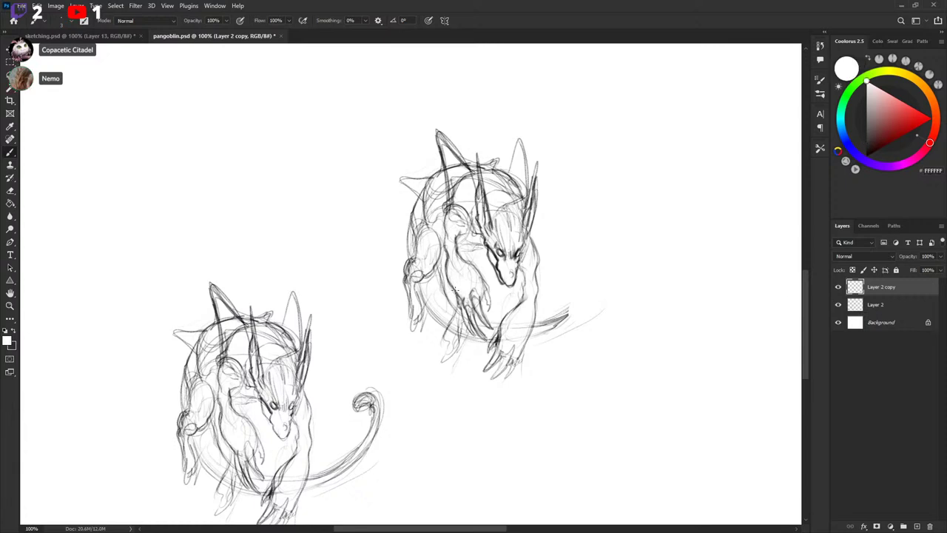
key(x)
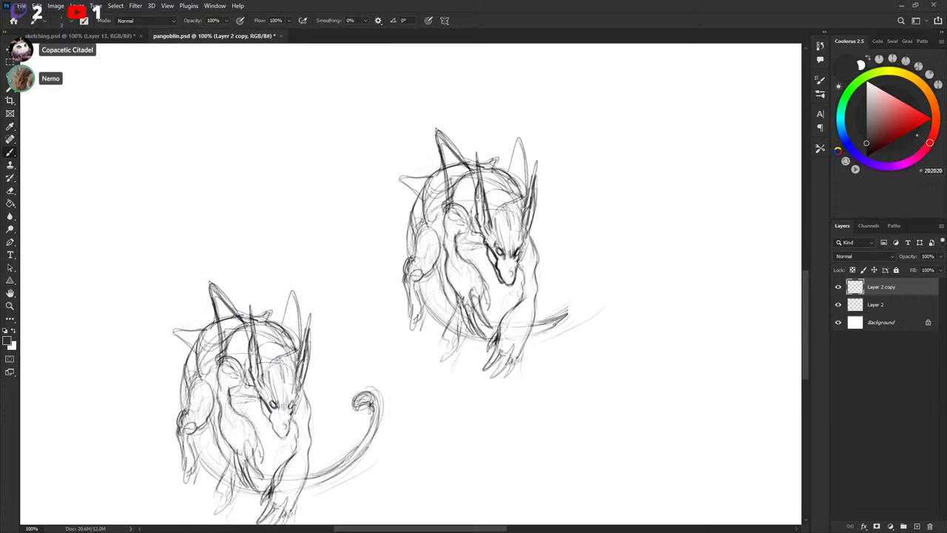
key(x)
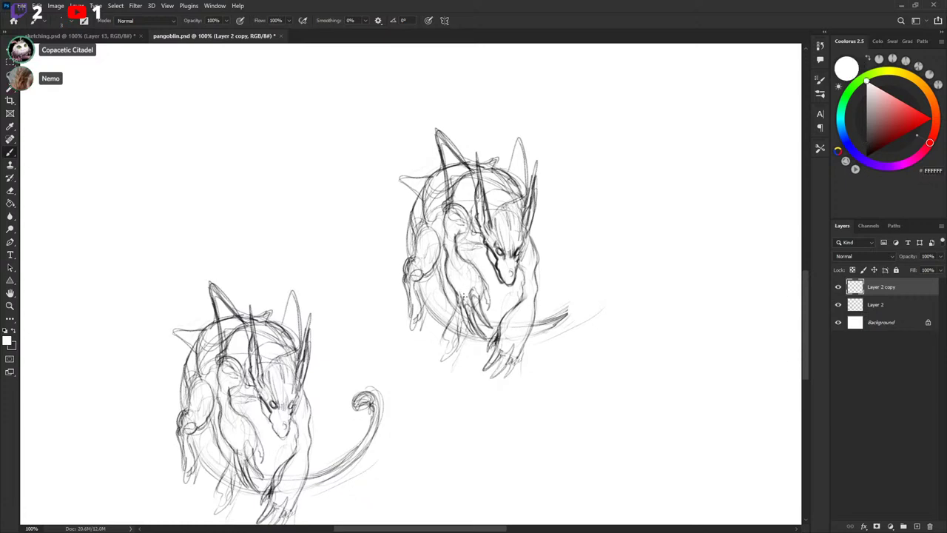
key(x)
key(x)
key(x)
key(x)
key(x)
key(x)
Lasso and delete the tall dark spike and the small spike beside it from the duplicated creature's back.
drag(525, 223, 518, 283)
key(x)
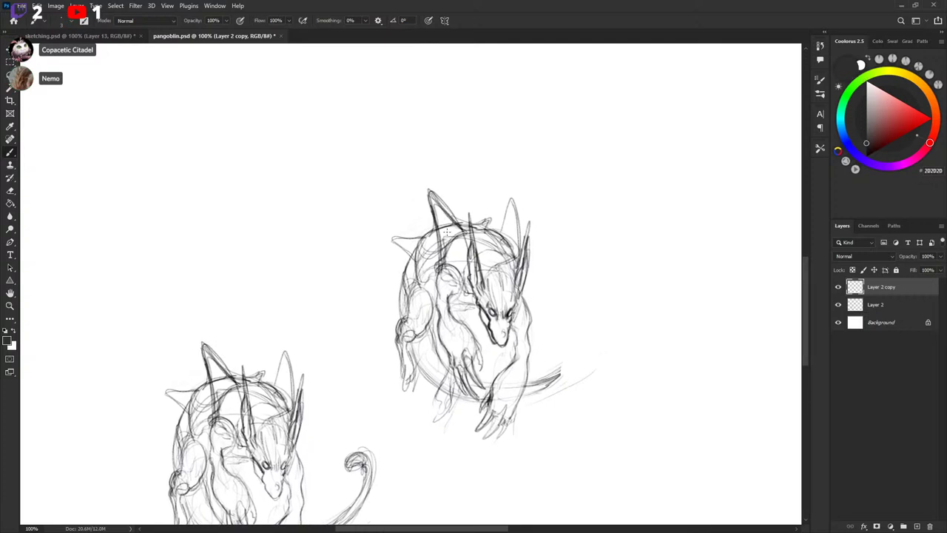
key(l)
mouse_move(453, 220)
mouse_down()
mouse_move(431, 193)
mouse_move(441, 240)
mouse_move(464, 223)
mouse_move(422, 194)
mouse_up()
key(Delete)
key(ctrl+d)
key(Delete)
key(ctrl+d)
key(Delete)
key(ctrl+d)
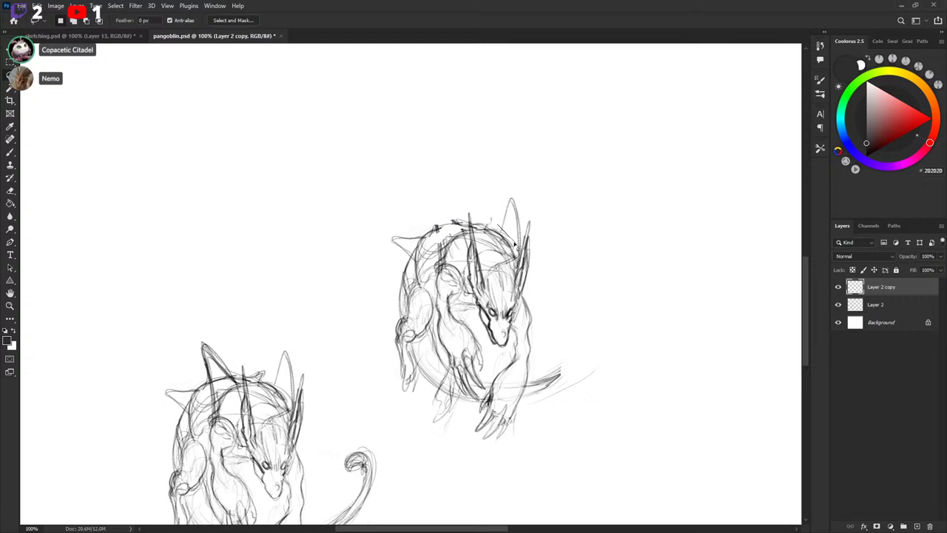
Delete the thin spike behind the horns and the small spike at the rear of the creature's back.
drag(514, 244, 503, 203)
key(Delete)
key(ctrl+d)
mouse_move(423, 228)
mouse_down()
mouse_move(419, 237)
mouse_move(390, 222)
mouse_up()
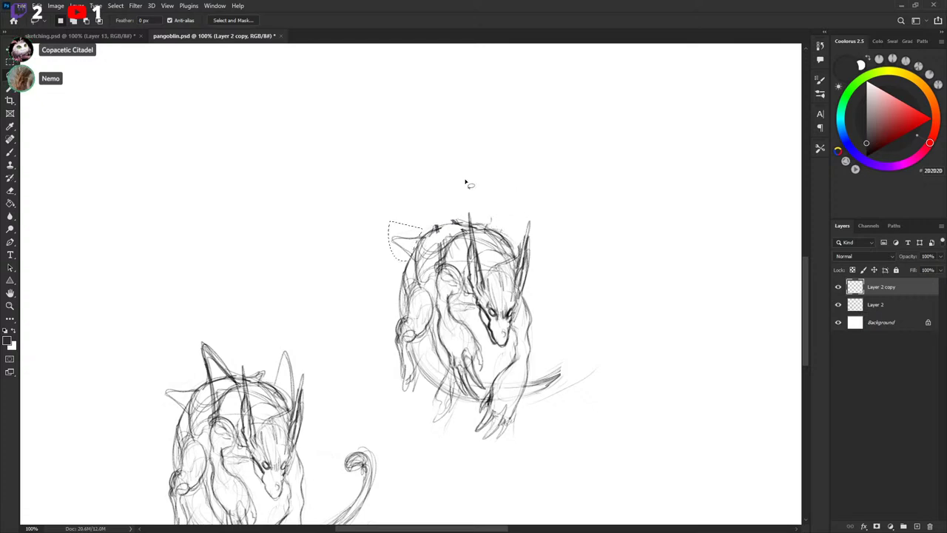
key(Delete)
key(ctrl+d)
key(b)
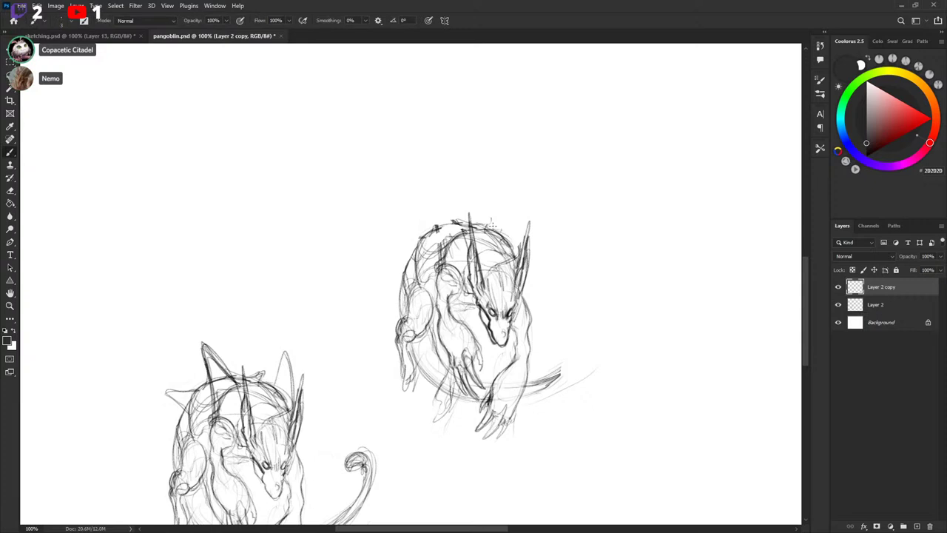
Touch up the duplicated creature's back outline where the spikes were removed, using #202020 and white strokes.
drag(429, 260, 431, 243)
key(x)
key(x)
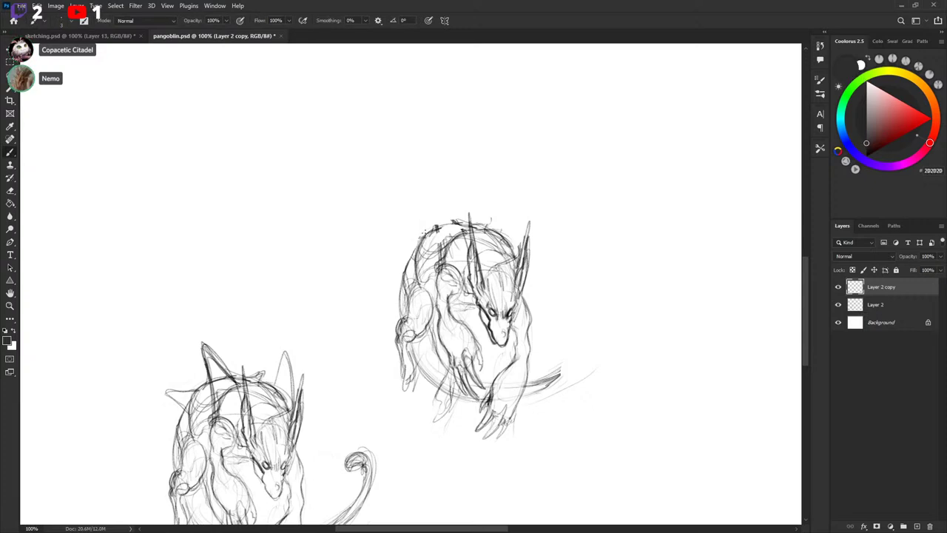
Try sketching curved strokes rising above the duplicated creature's back, and undo them.
right_click(673, 301)
key(Escape)
mouse_move(582, 266)
mouse_down()
mouse_move(459, 217)
mouse_move(522, 262)
mouse_up()
key(ctrl+z)
drag(435, 191, 403, 286)
drag(459, 220, 473, 190)
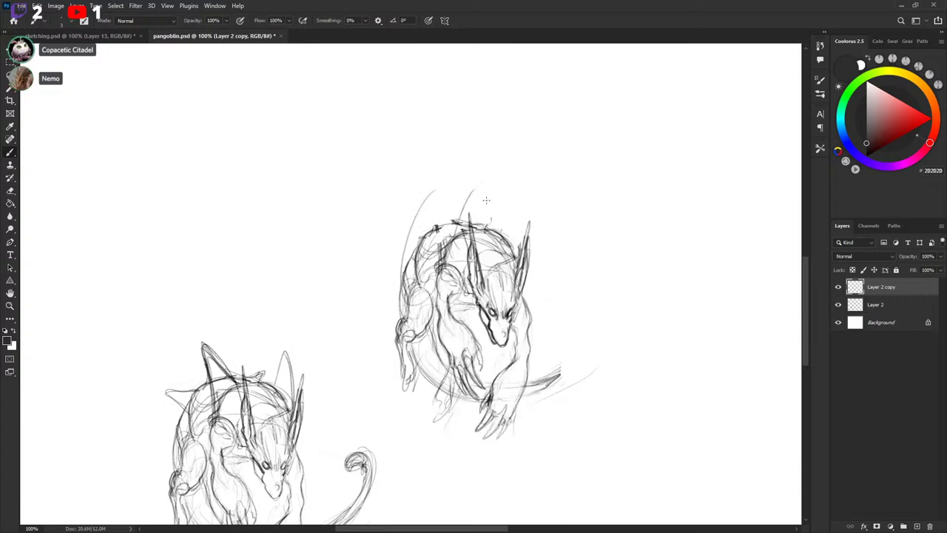
key(ctrl+z)
key(ctrl+z)
key(l)
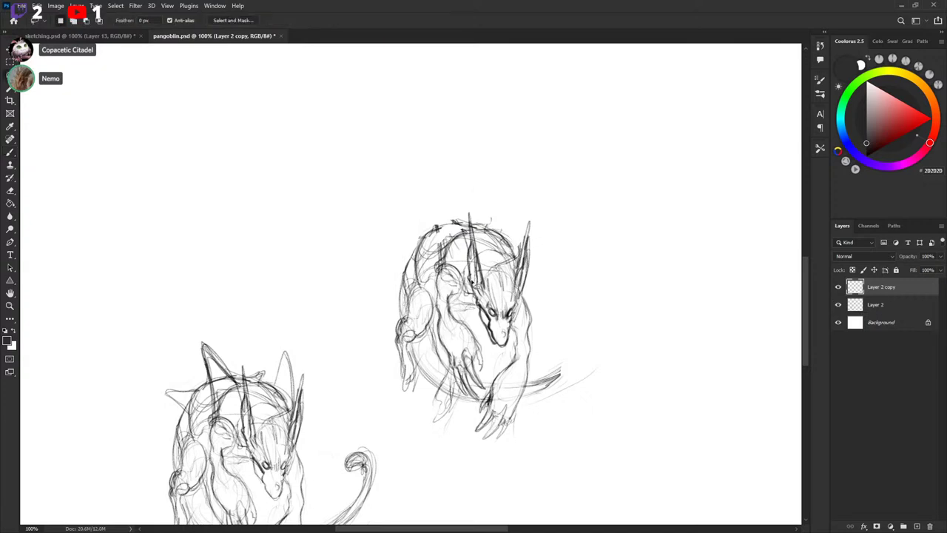
mouse_move(377, 253)
mouse_down()
mouse_move(392, 429)
mouse_move(402, 194)
mouse_move(379, 250)
mouse_up()
key(ctrl+d)
key(b)
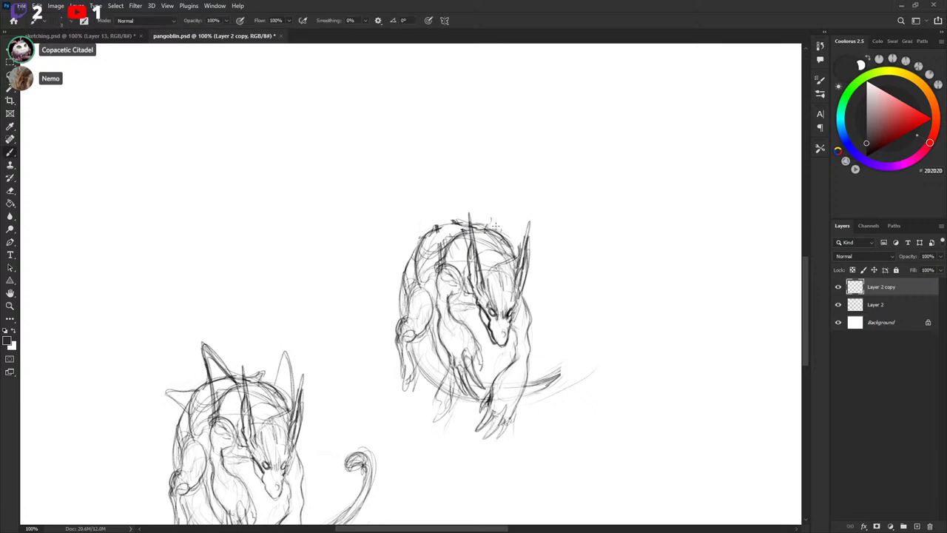
Lasso the whole duplicated creature and open it in the Liquify filter.
key(l)
mouse_move(384, 264)
mouse_down()
mouse_move(367, 298)
mouse_move(389, 233)
mouse_up()
click(138, 6)
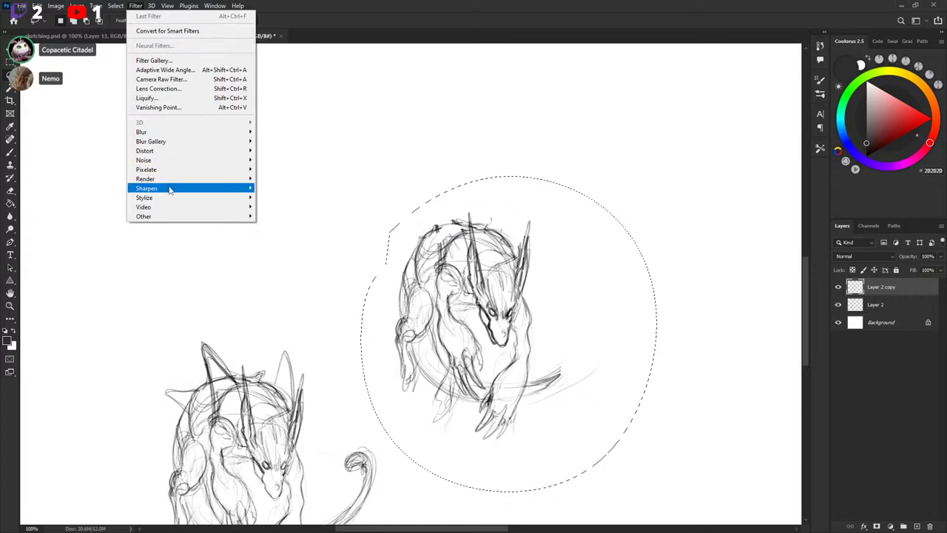
click(219, 99)
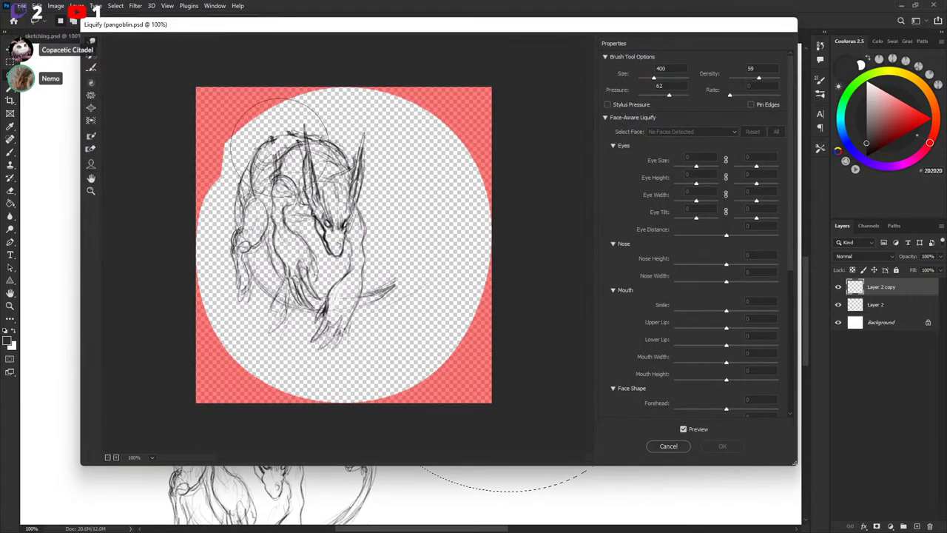
Reduce the Liquify brush size to 175, try pushing the creature's horns and upper back upward, and undo the warps.
key(bracketleft)
drag(317, 139, 323, 72)
mouse_move(328, 177)
mouse_down()
mouse_move(317, 66)
mouse_move(307, 57)
mouse_up()
mouse_move(341, 207)
mouse_down()
mouse_move(327, 117)
mouse_move(301, 70)
mouse_up()
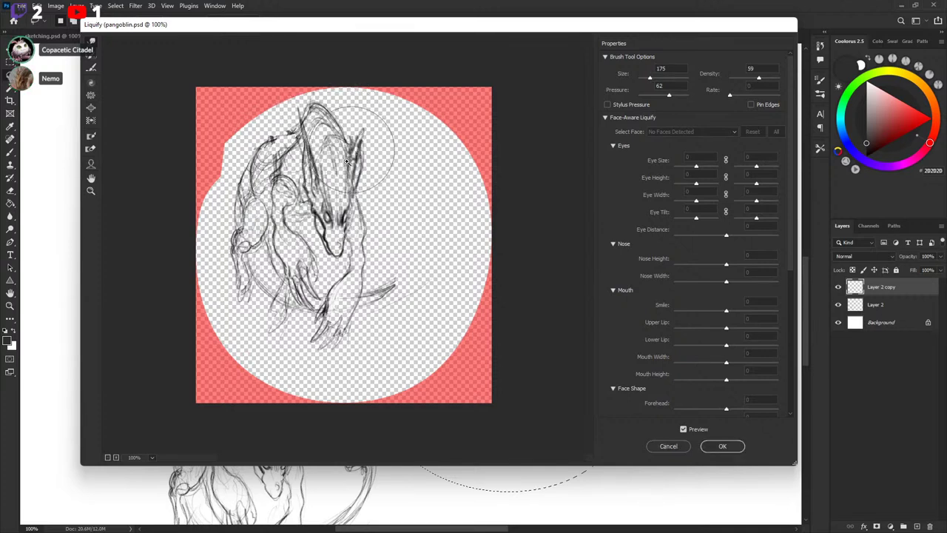
key(ctrl+z)
drag(340, 212, 319, 106)
key(ctrl+z)
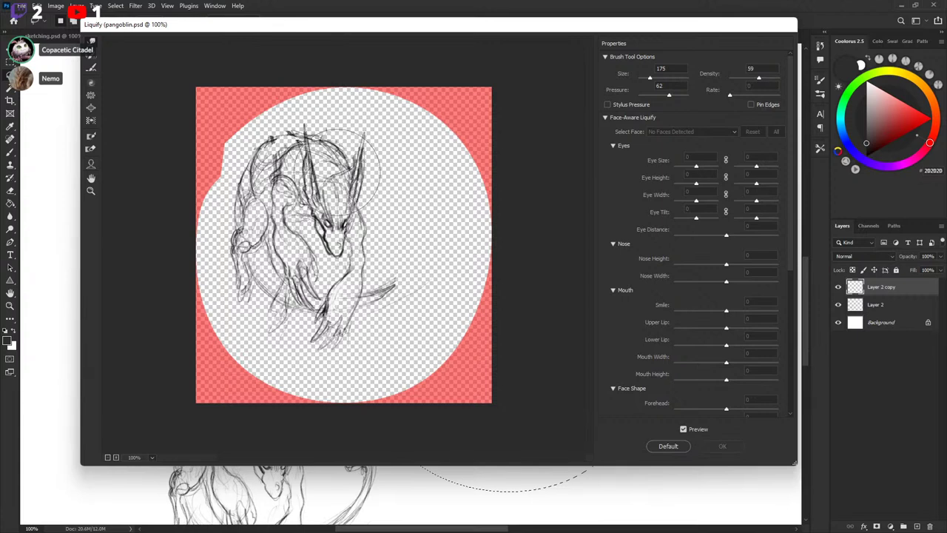
Try pushing the creature's upper back, front claws and tail tip outward with the 175 Liquify brush, and undo the warps.
mouse_move(259, 158)
mouse_down()
mouse_move(280, 122)
mouse_move(259, 145)
mouse_up()
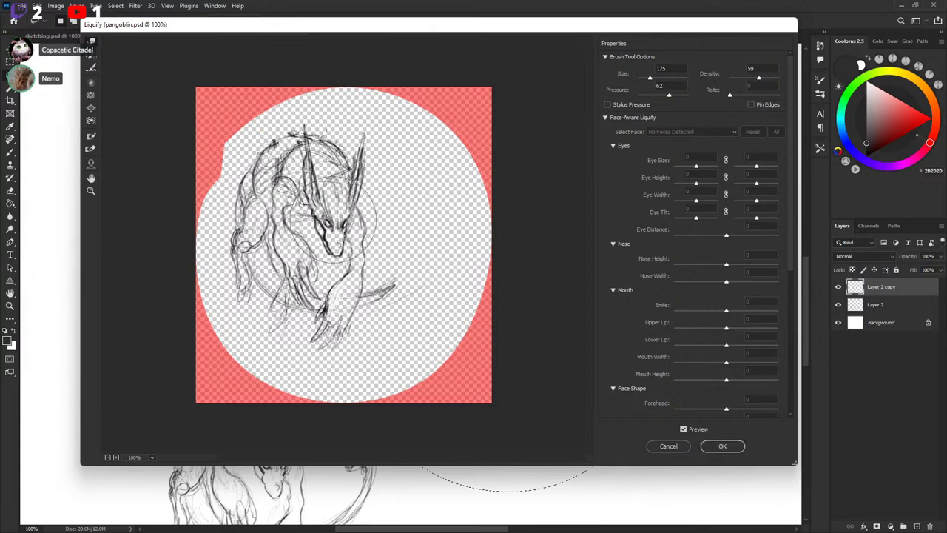
key(alt)
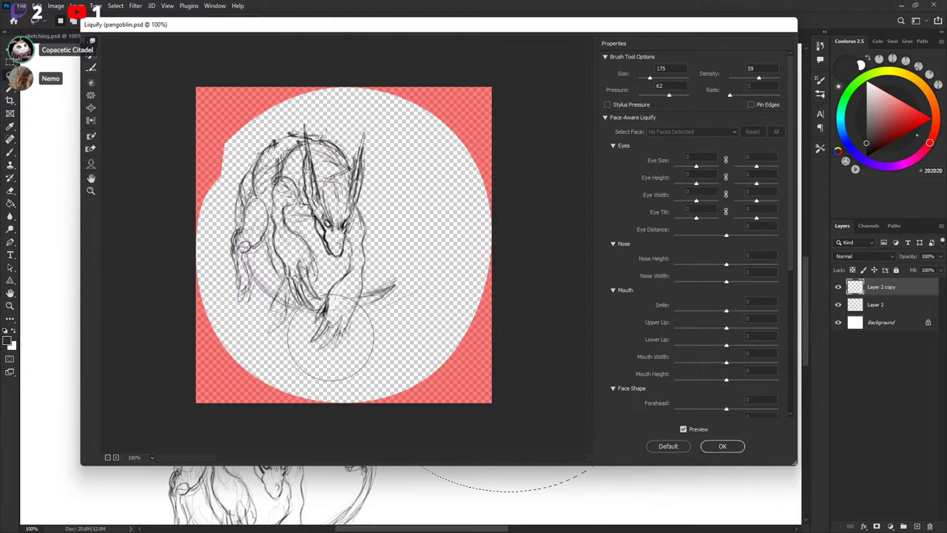
drag(331, 338, 265, 390)
drag(380, 294, 426, 200)
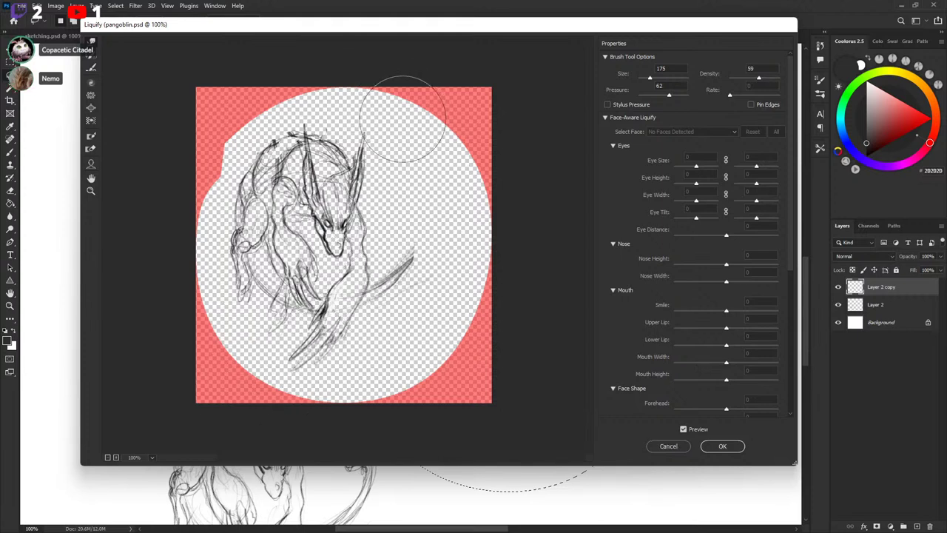
key(ctrl+z)
key(ctrl+z)
drag(388, 289, 441, 218)
key(ctrl+z)
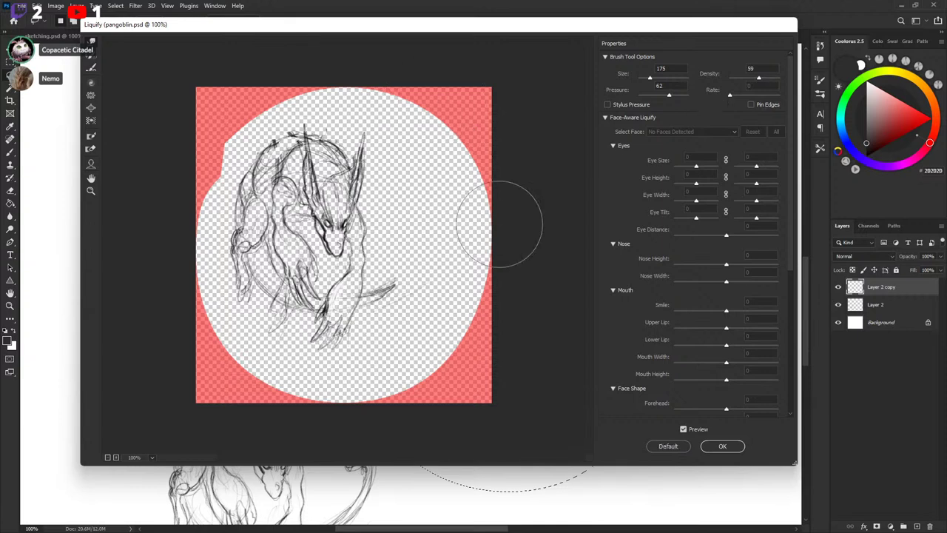
Set the Liquify brush size, density and pressure to 100, undoing a trial warp of the tail tip.
key(bracketleft)
key(bracketleft)
key(bracketleft)
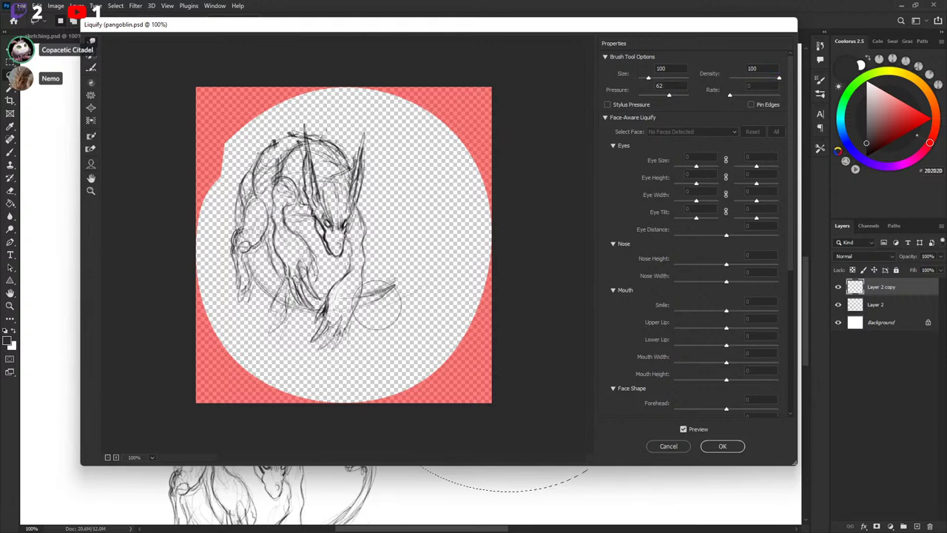
drag(377, 304, 419, 265)
key(ctrl+z)
drag(673, 98, 699, 99)
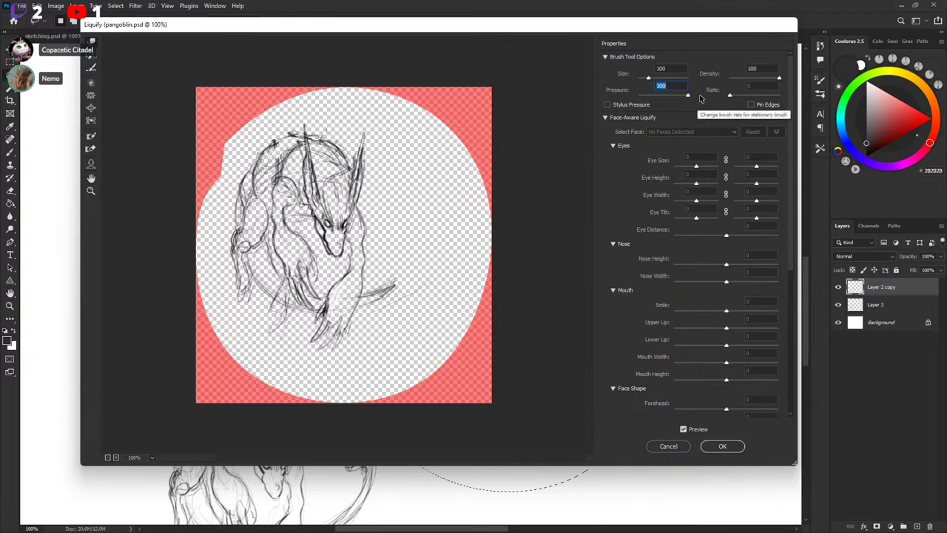
Try stretching the tail tip upward with brush sizes 100 and 70, and undo each warp.
mouse_move(372, 297)
mouse_down()
mouse_move(397, 281)
mouse_move(416, 247)
mouse_move(418, 213)
mouse_up()
key(ctrl+z)
key(bracketleft)
key(bracketleft)
drag(389, 290, 427, 240)
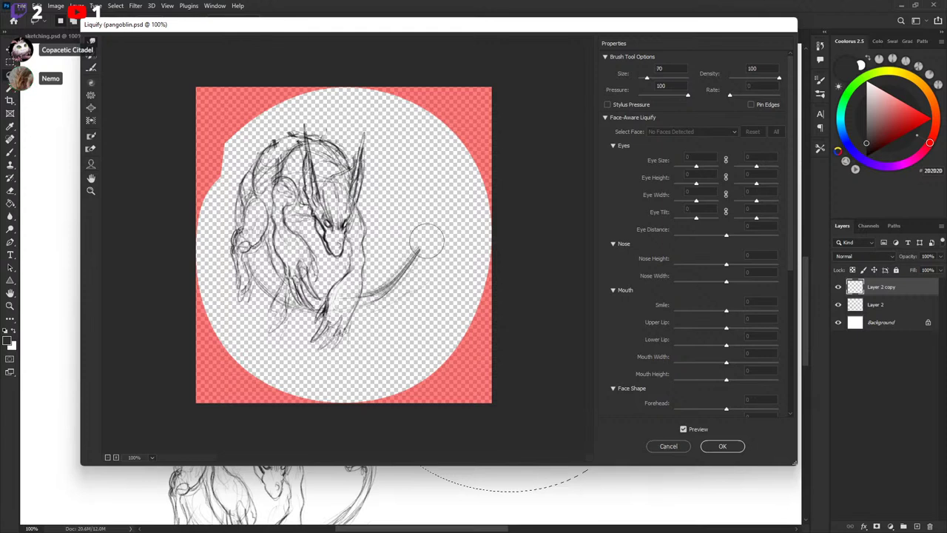
key(ctrl+z)
Enlarge the Liquify brush to 300 and push the creature's left flank and hind leg slightly outward.
key(bracketright)
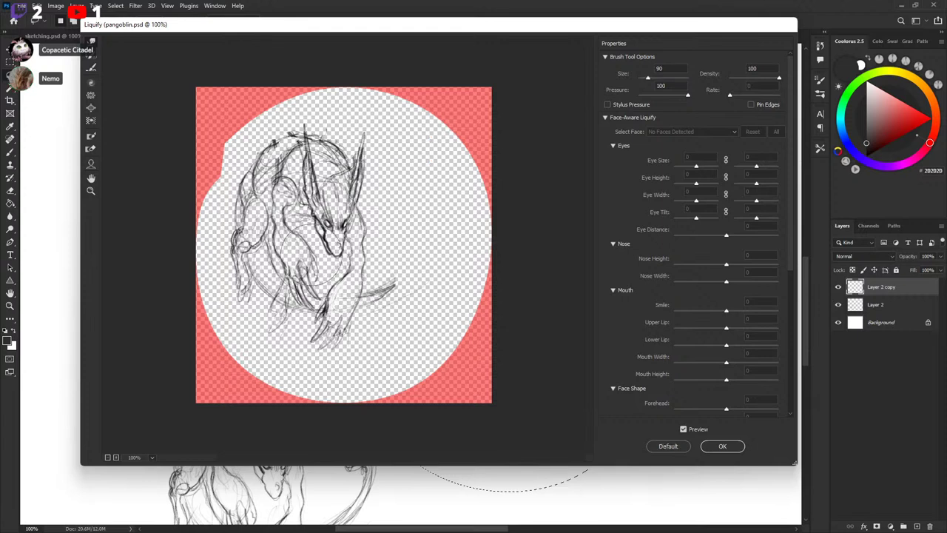
key(bracketright)
key(bracketright)
key(bracketright)
key(bracketright)
key(bracketright)
key(bracketright)
key(bracketright)
key(bracketright)
key(bracketright)
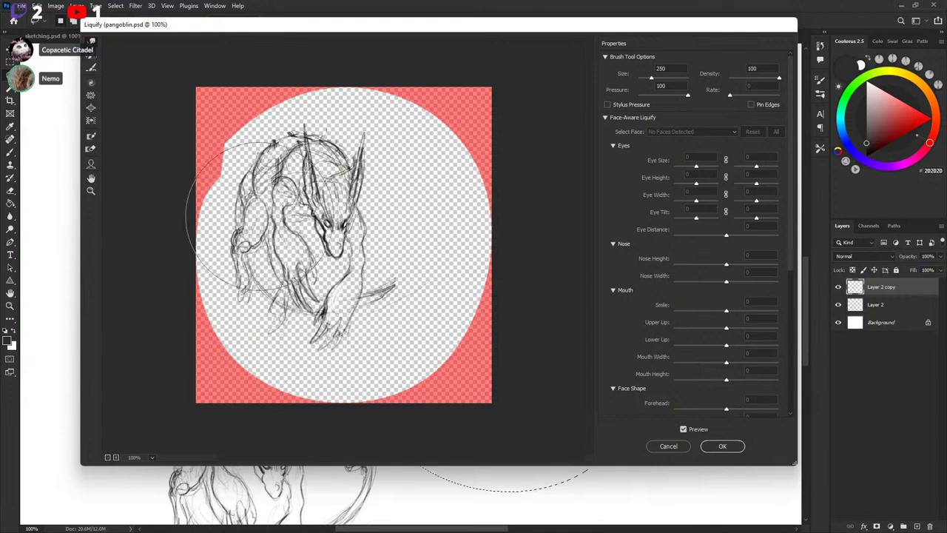
drag(261, 217, 255, 213)
Reduce the Liquify brush size to 30 and pressure to 63, and stretch the creature's right-hand horn to a longer tip.
key(bracketleft)
key(bracketleft)
key(bracketleft)
key(bracketleft)
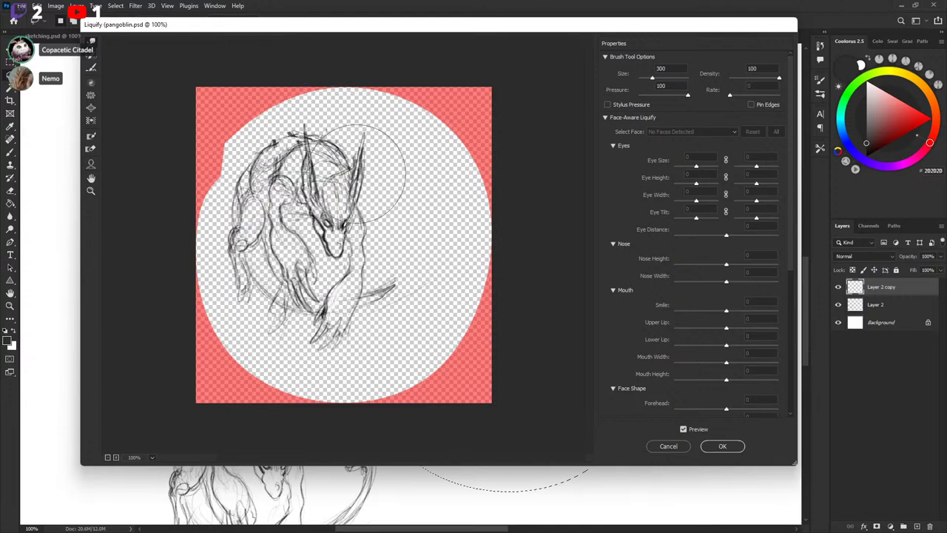
key(bracketleft)
key(bracketleft)
key(bracketleft)
key(bracketleft)
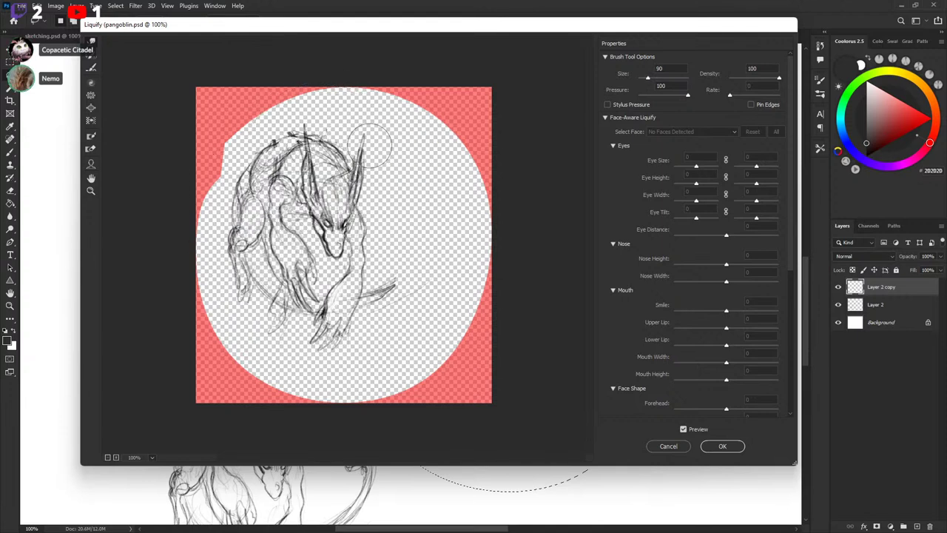
key(bracketleft)
key(bracketleft)
key(bracketleft)
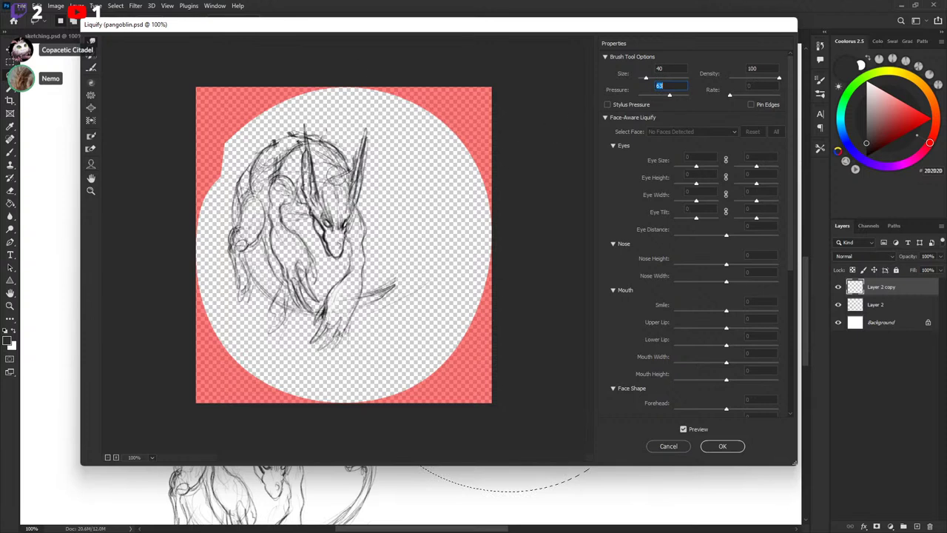
drag(306, 128, 303, 101)
key(ctrl+z)
key(bracketleft)
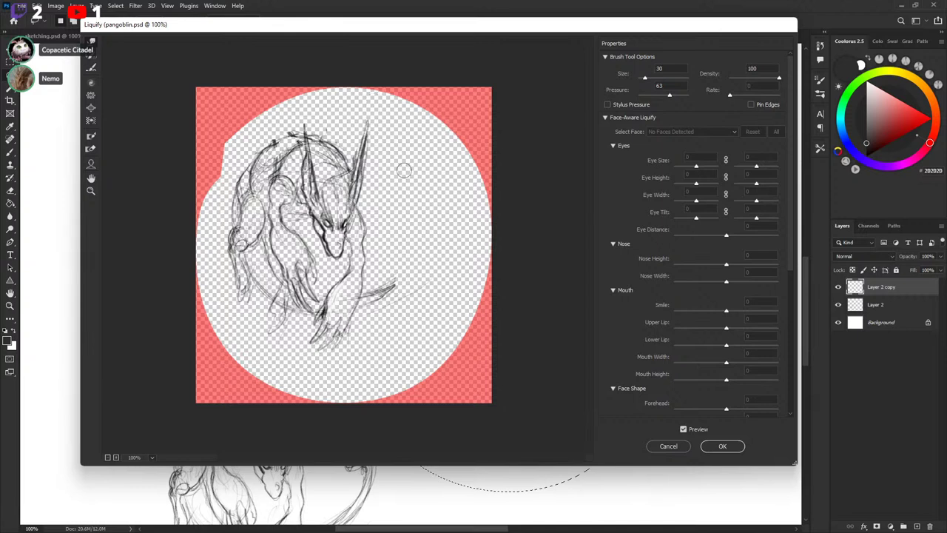
key(Return)
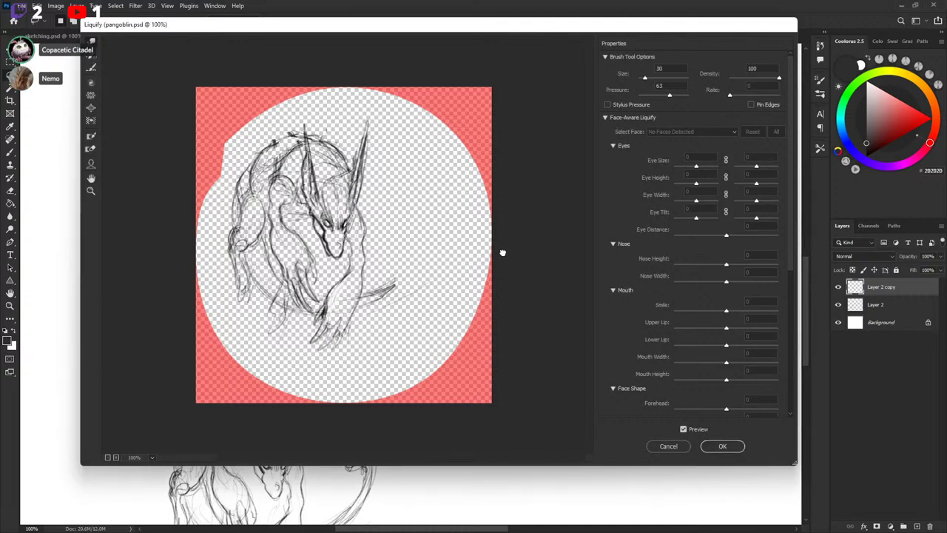
Set the Liquify brush size to 40, try pulling a bump up from the creature's back, and undo the warps.
key(bracketright)
key(bracketright)
key(bracketright)
key(bracketright)
key(bracketright)
key(bracketright)
key(bracketright)
key(bracketright)
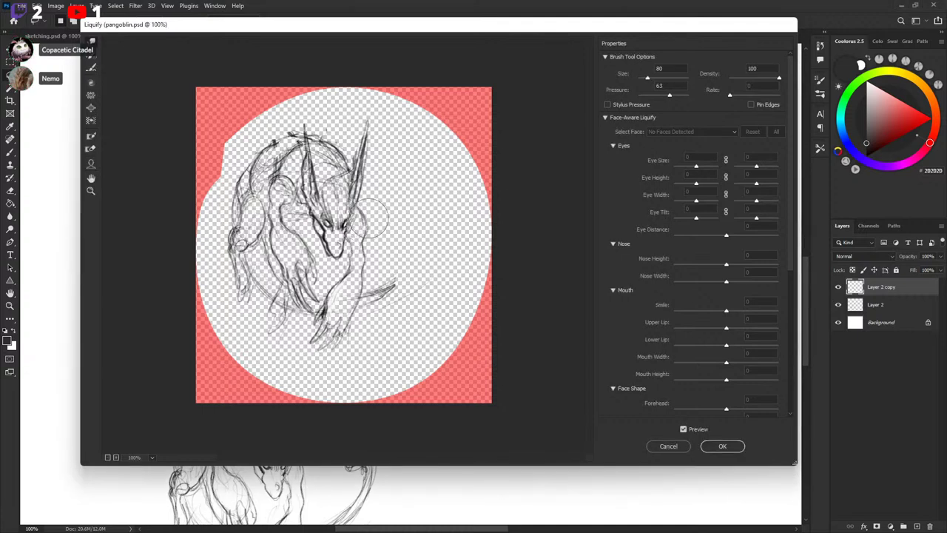
key(bracketleft)
key(bracketleft)
key(bracketleft)
key(bracketleft)
key(bracketleft)
key(bracketleft)
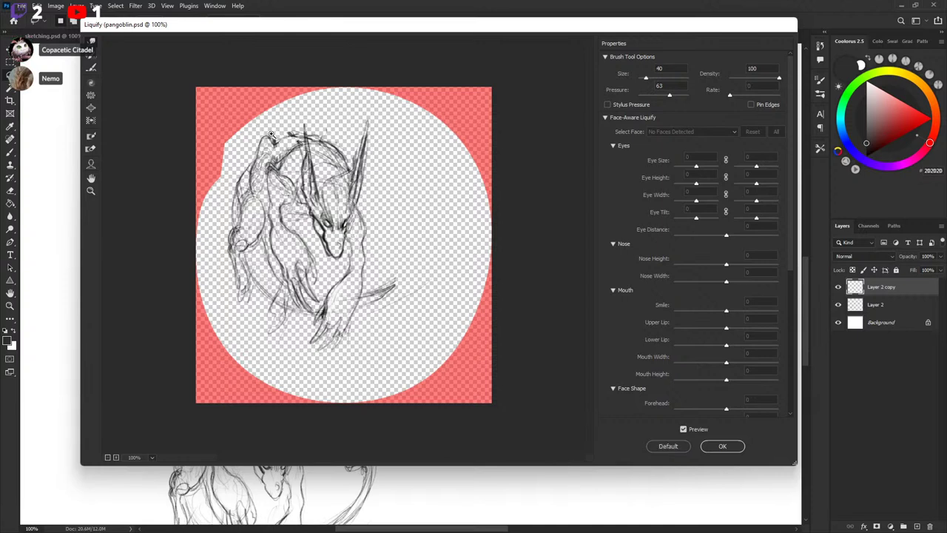
key(ctrl+z)
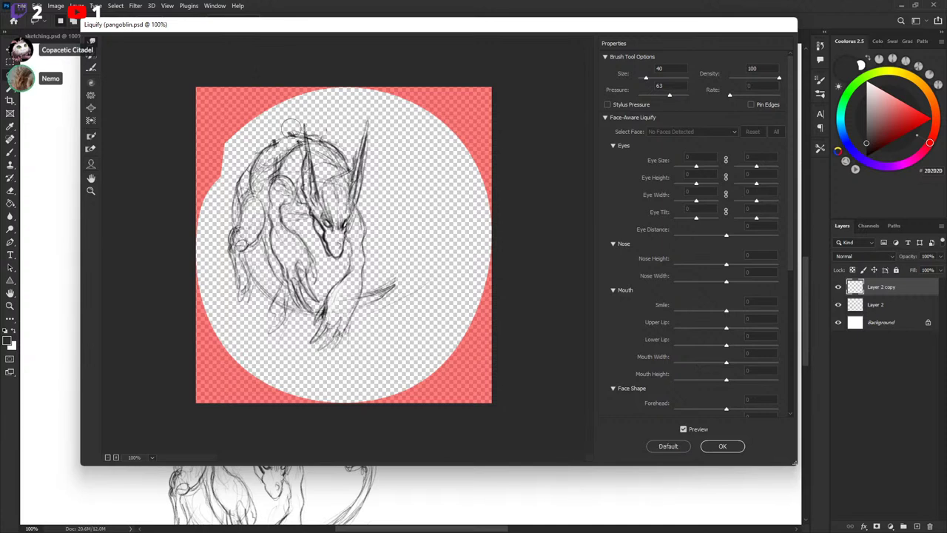
drag(272, 151, 234, 110)
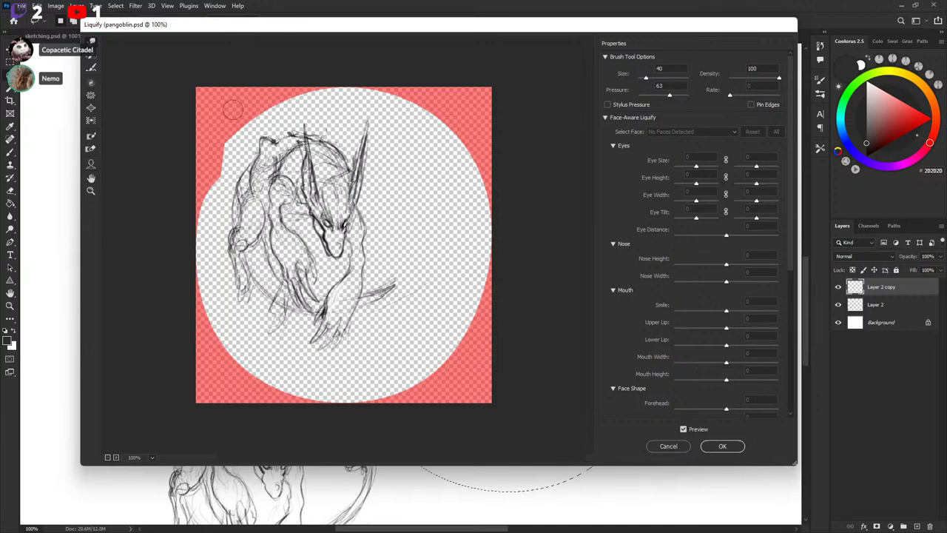
key(alt)
Apply the Liquify warps and clear the selection, returning to the Brush tool.
click(723, 446)
drag(573, 276, 584, 231)
key(ctrl+d)
key(b)
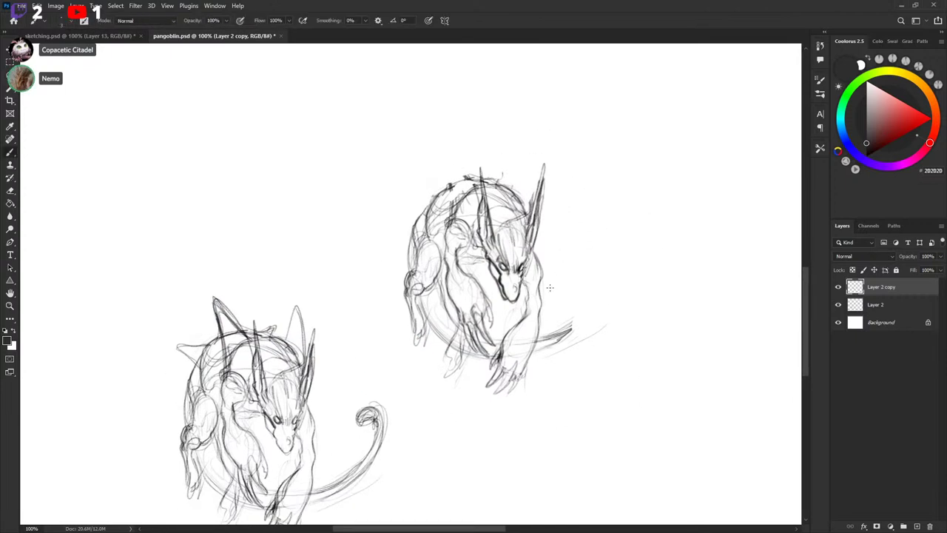
drag(550, 288, 548, 267)
Lasso the whole duplicated creature again and open it in the Liquify filter.
key(l)
mouse_move(401, 158)
mouse_down()
mouse_move(419, 135)
mouse_move(403, 152)
mouse_up()
mouse_move(370, 212)
mouse_down()
mouse_move(598, 398)
mouse_move(353, 174)
mouse_up()
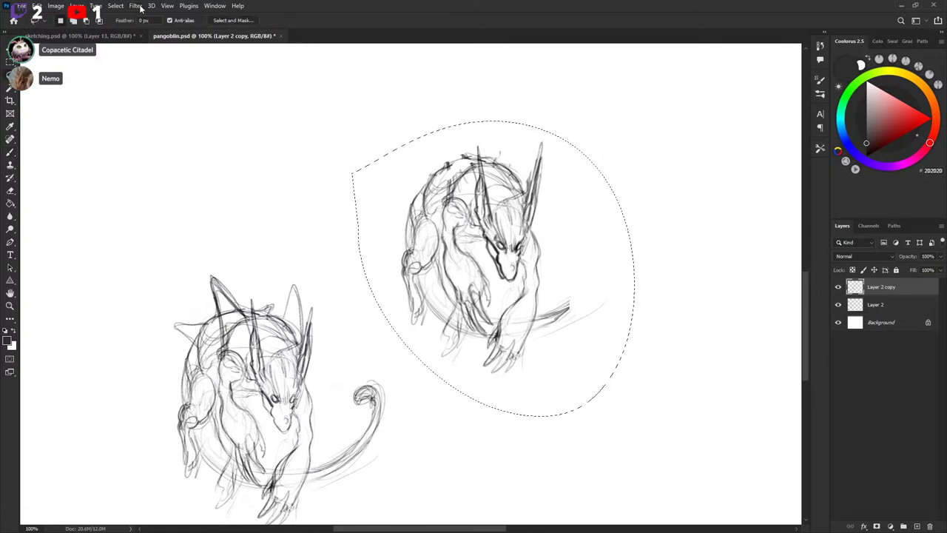
click(137, 7)
mouse_move(175, 8)
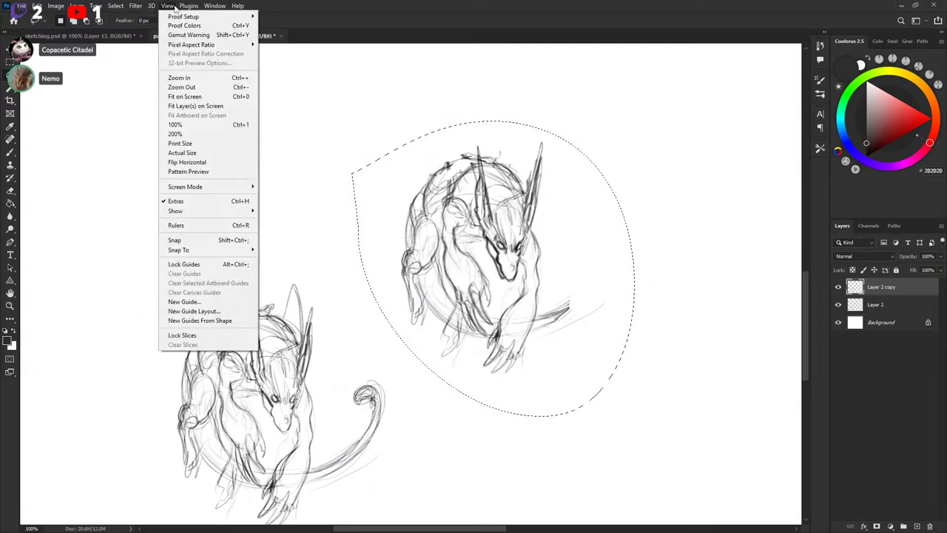
mouse_move(138, 7)
click(164, 98)
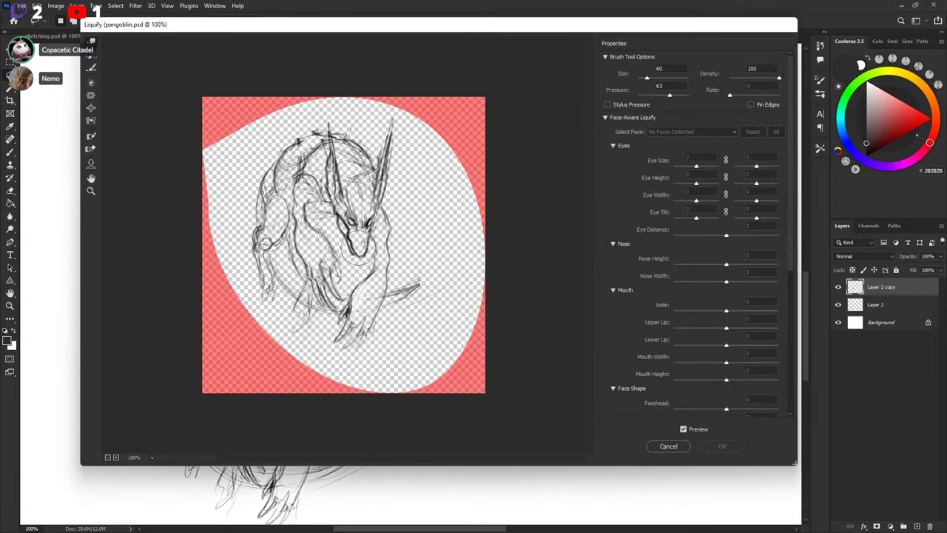
Try pushing the creature's snout upward with a size 70 brush to shorten the face, and cancel the filter.
drag(359, 234, 355, 217)
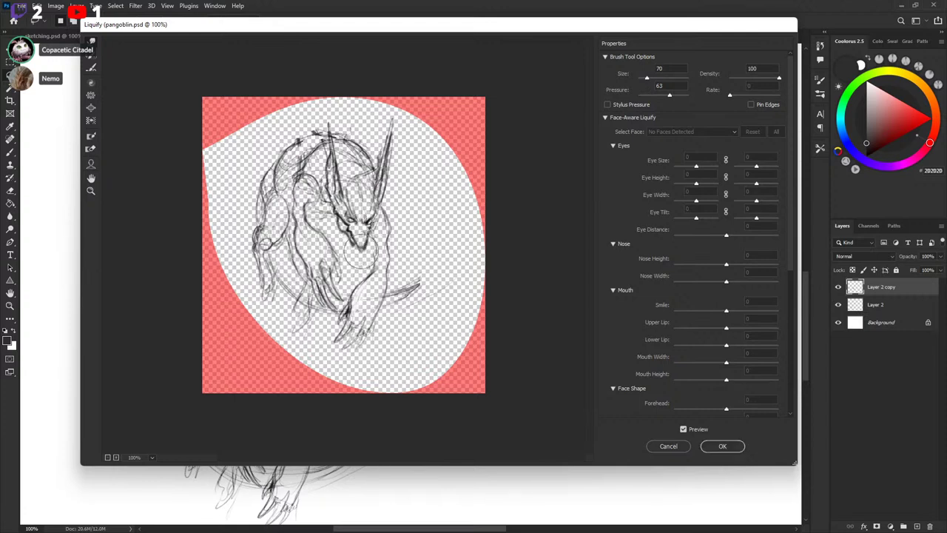
drag(361, 252, 361, 232)
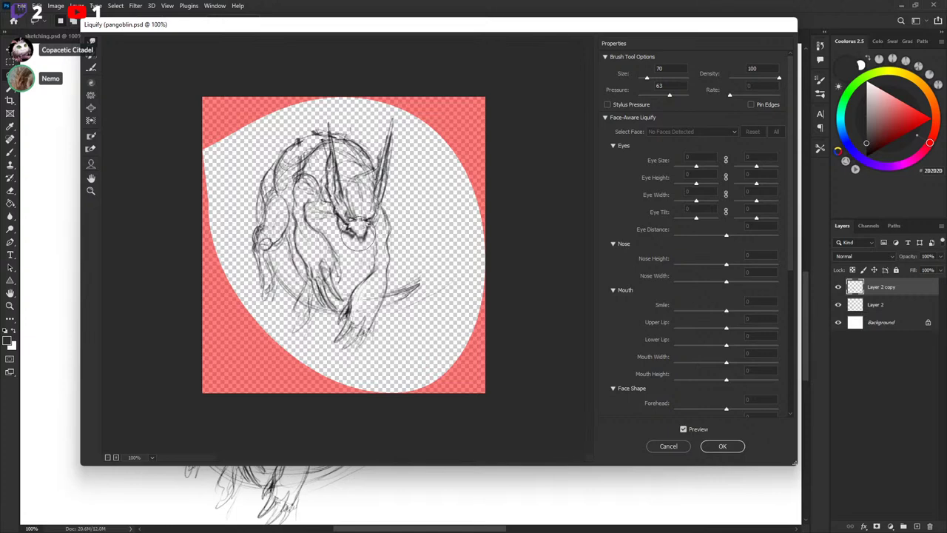
click(668, 445)
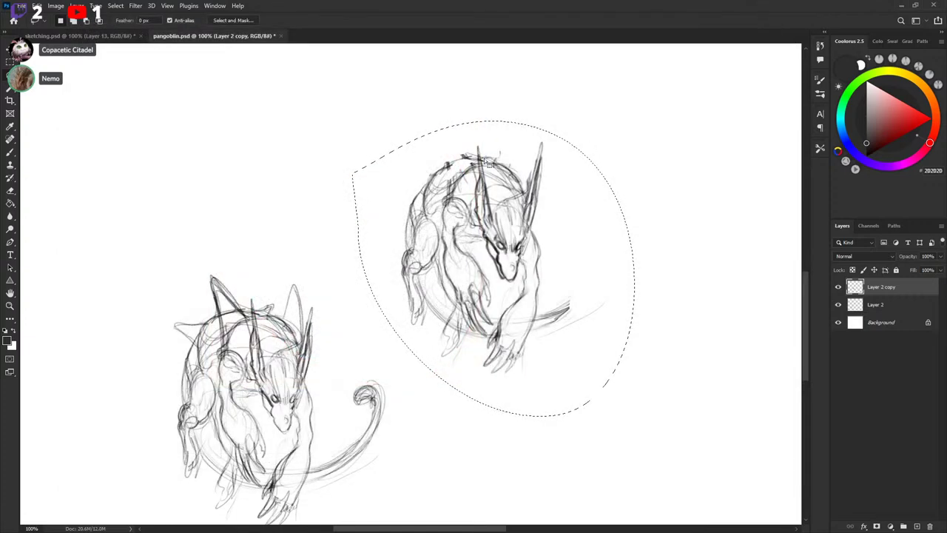
Reopen the Liquify filter and shorten the creature's snout, undoing trial warps of the forelegs and claws.
click(136, 6)
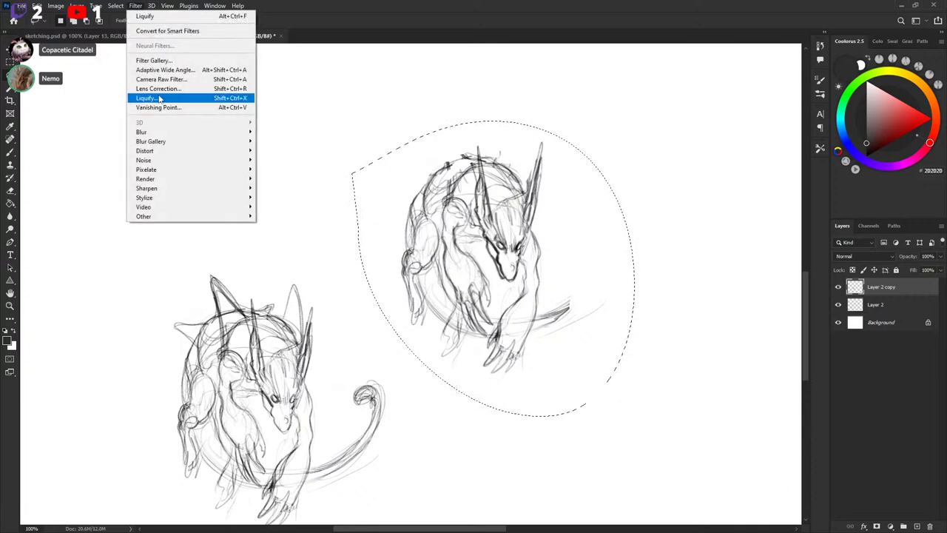
click(159, 99)
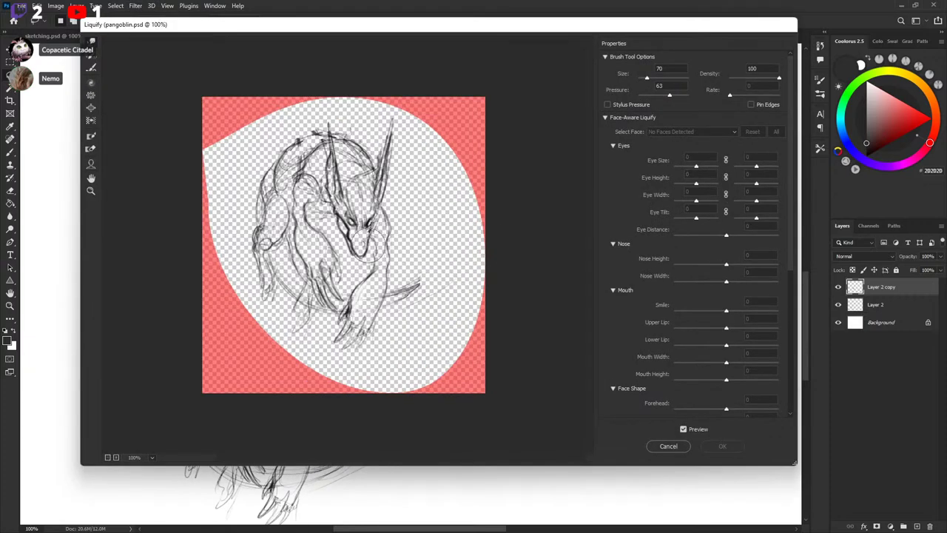
mouse_move(361, 250)
mouse_down()
mouse_move(372, 226)
mouse_move(362, 244)
mouse_up()
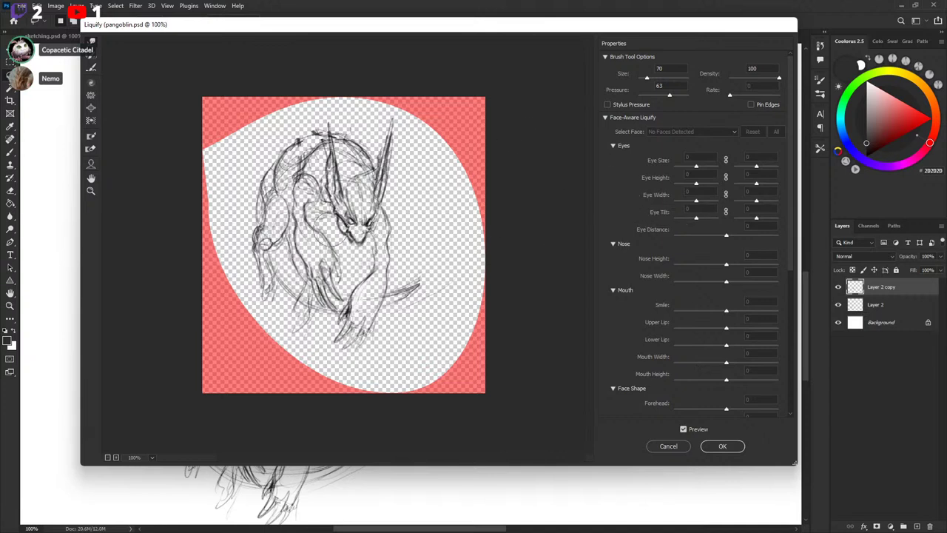
drag(322, 255, 317, 260)
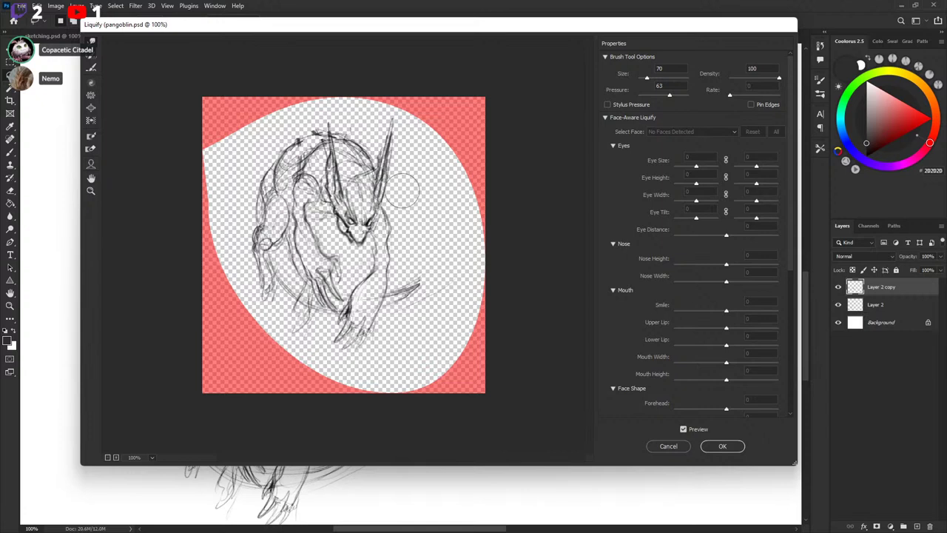
drag(348, 293, 367, 303)
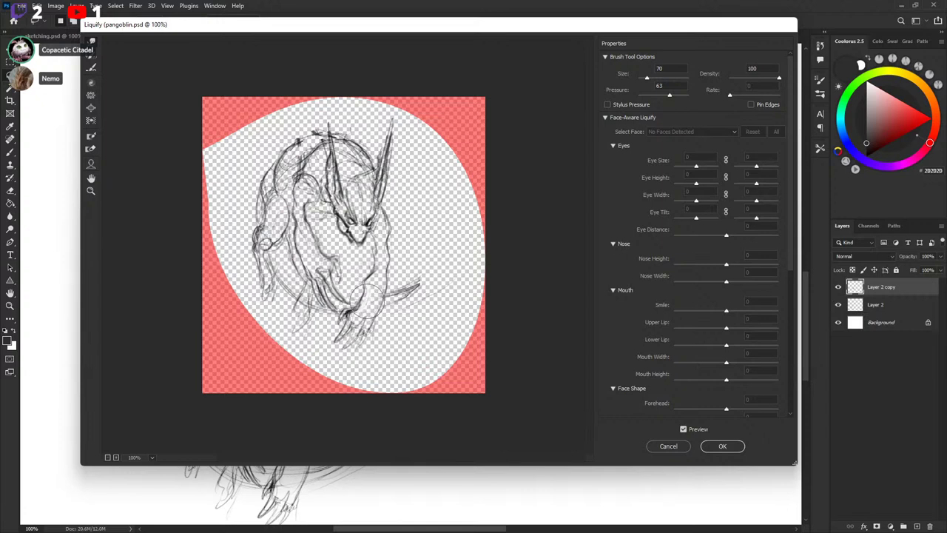
key(ctrl+z)
key(ctrl+z)
key(ctrl+z)
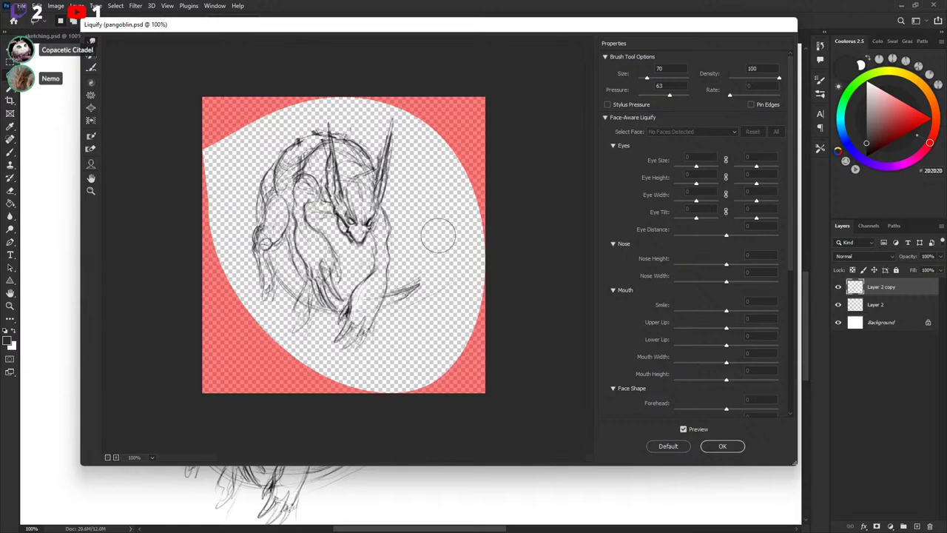
Try widening the creature's left foreleg with Liquify brush sizes 125 and 100, and cancel the filter.
key(bracketright)
key(bracketright)
key(bracketright)
key(bracketright)
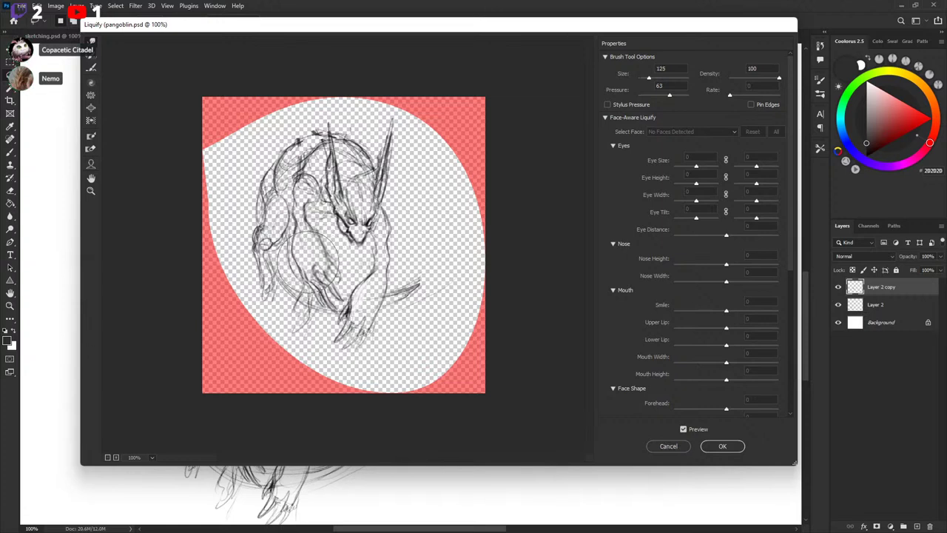
key(bracketleft)
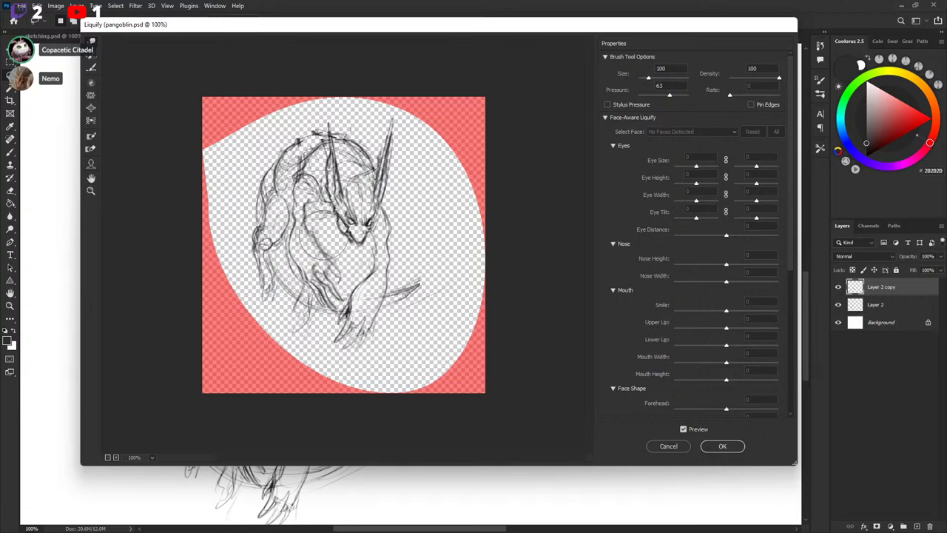
click(722, 445)
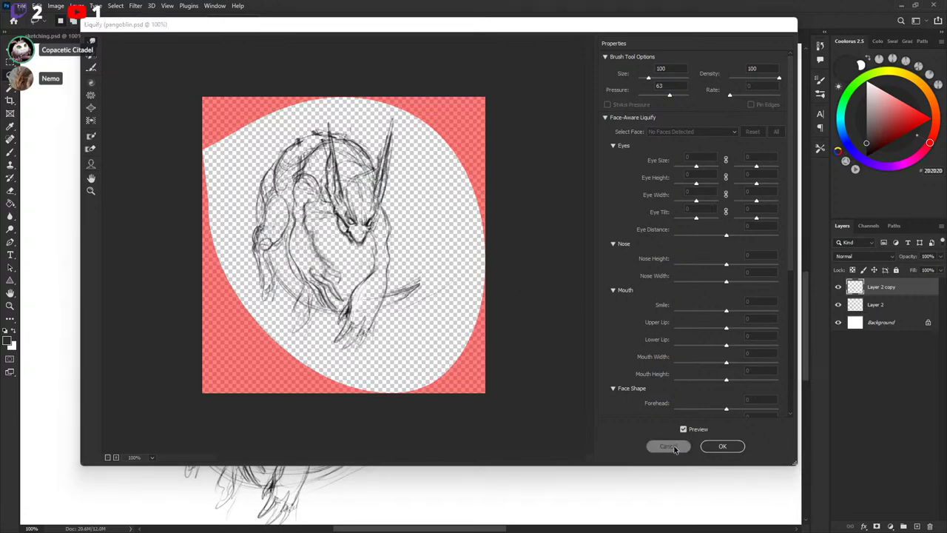
Reopen the Liquify filter on the selected creature, push its snout upward with a smaller brush to shorten the face, and apply the warp.
click(190, 6)
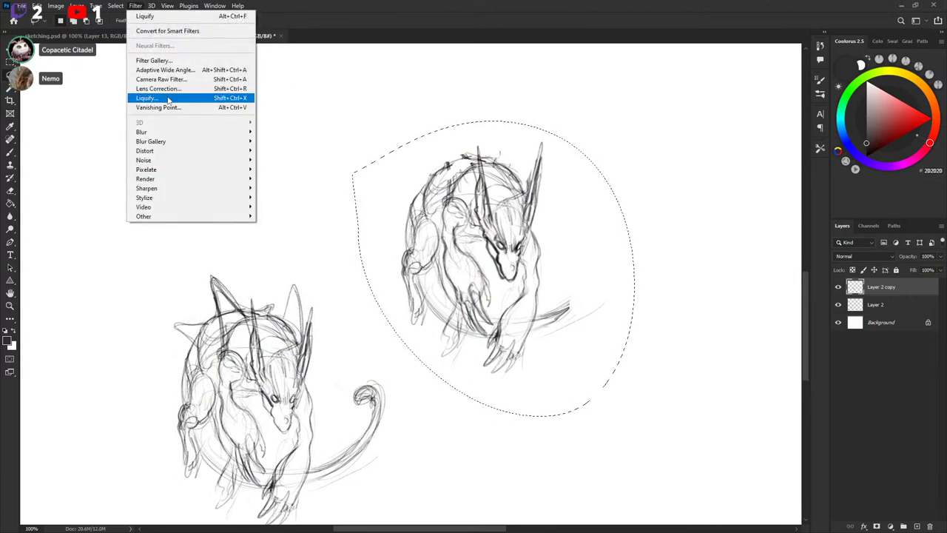
click(168, 98)
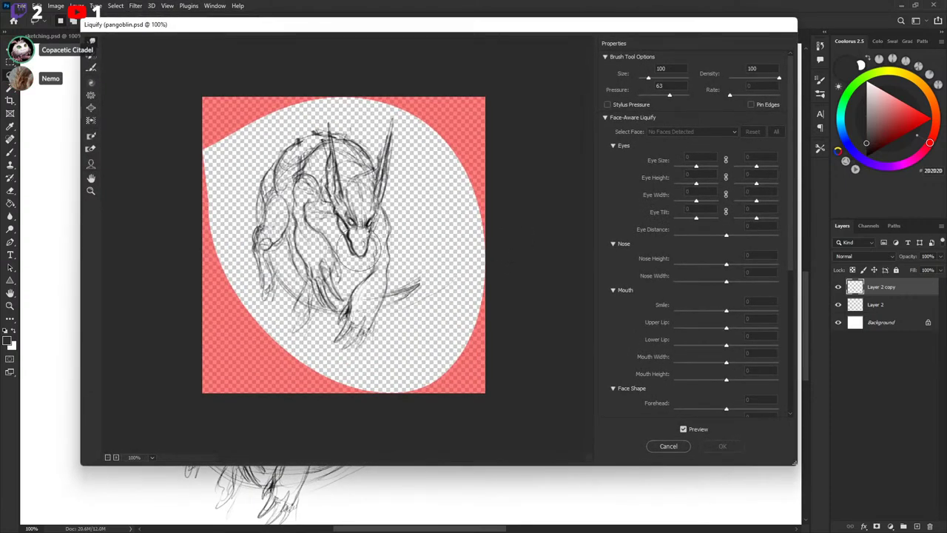
key([)
key([)
key([)
drag(358, 256, 358, 235)
key([)
key([)
key([)
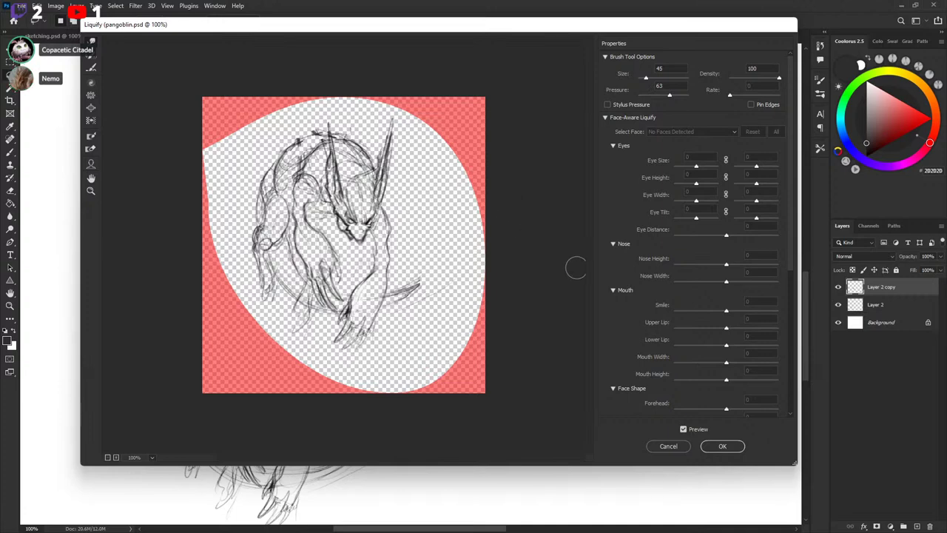
click(722, 445)
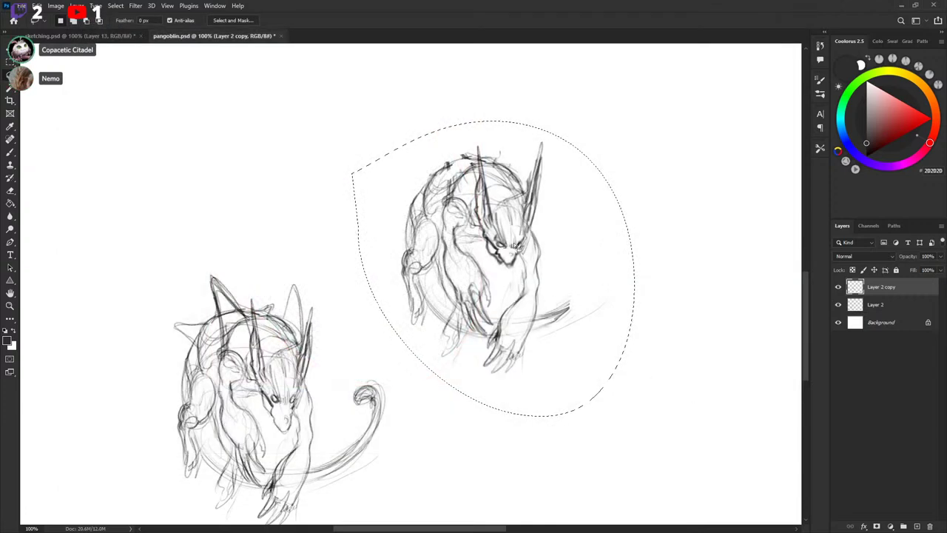
Reopen Liquify, nudge the creature's claws and foreleg with a size 125 brush, apply the filter and clear the selection.
click(136, 6)
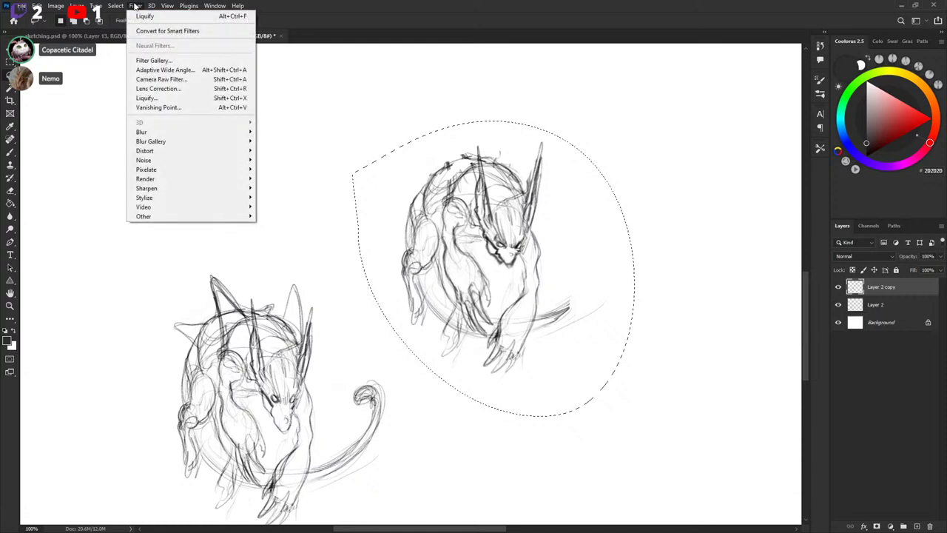
click(163, 99)
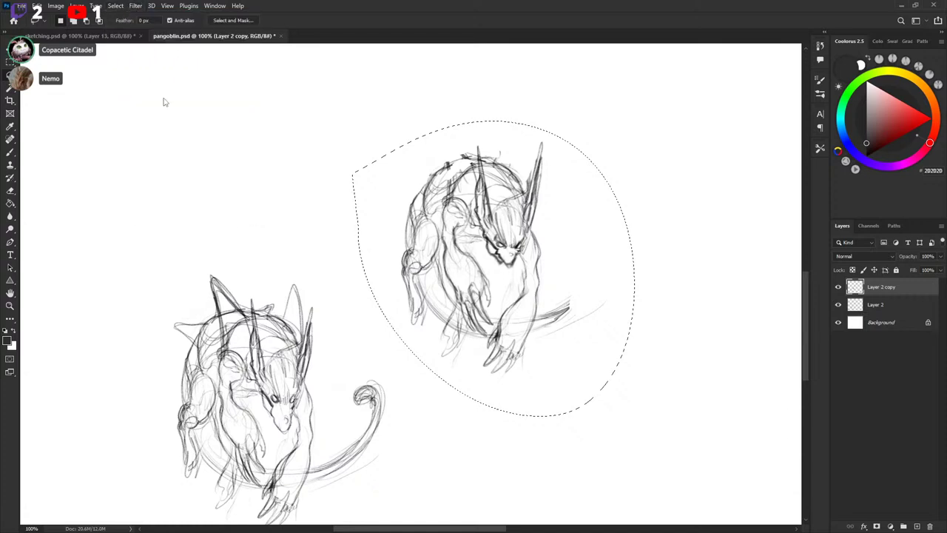
key(bracketleft)
key(bracketleft)
key(bracketleft)
key(bracketleft)
key(bracketleft)
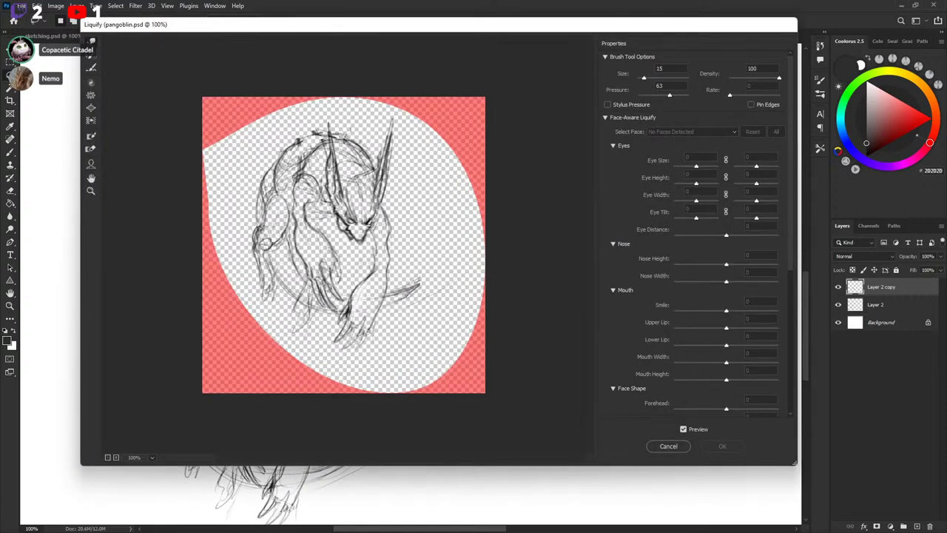
key(bracketright)
key(bracketright)
key(bracketright)
key(bracketright)
key(bracketright)
key(bracketright)
key(bracketright)
key(bracketright)
key(bracketright)
key(bracketright)
key(bracketright)
drag(330, 300, 349, 296)
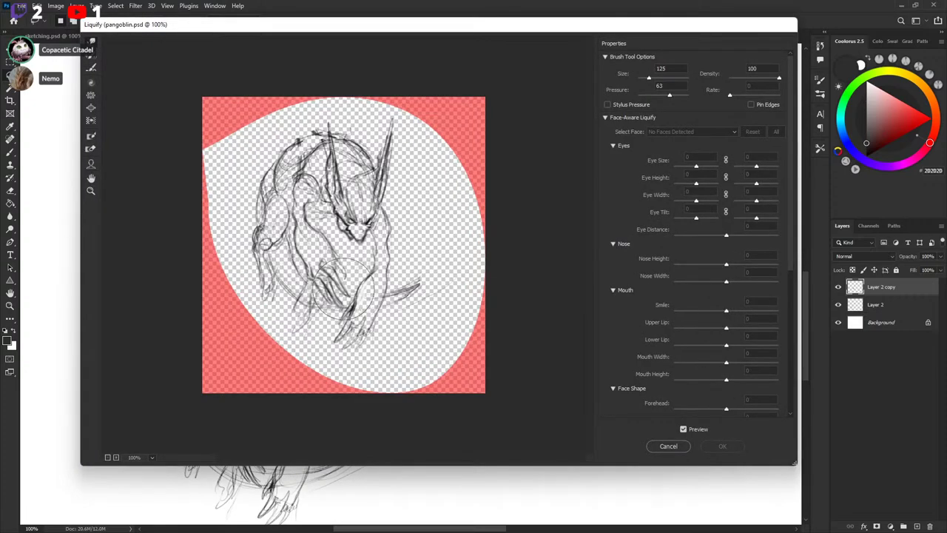
mouse_move(330, 261)
mouse_down()
mouse_move(323, 293)
mouse_move(316, 259)
mouse_move(304, 263)
mouse_move(320, 246)
mouse_move(326, 255)
mouse_move(311, 219)
mouse_up()
key(Return)
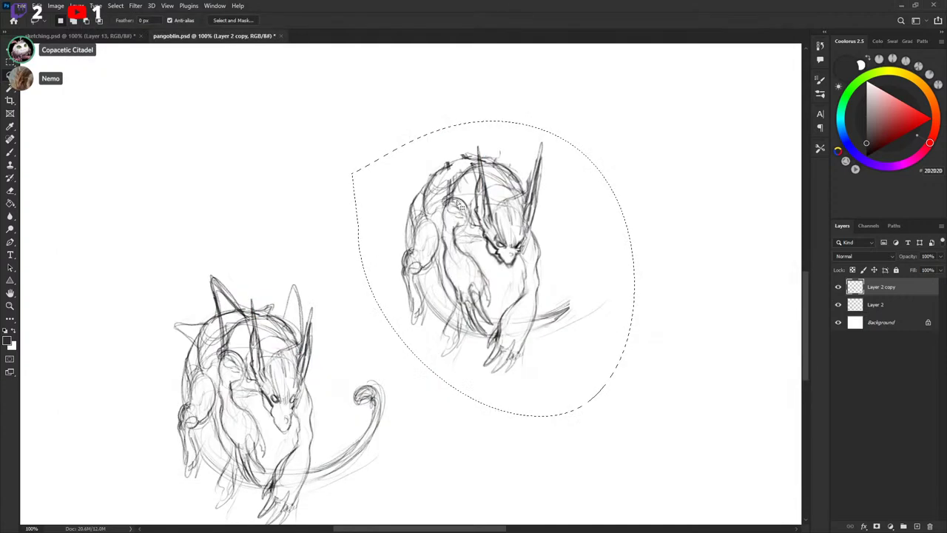
key(ctrl+d)
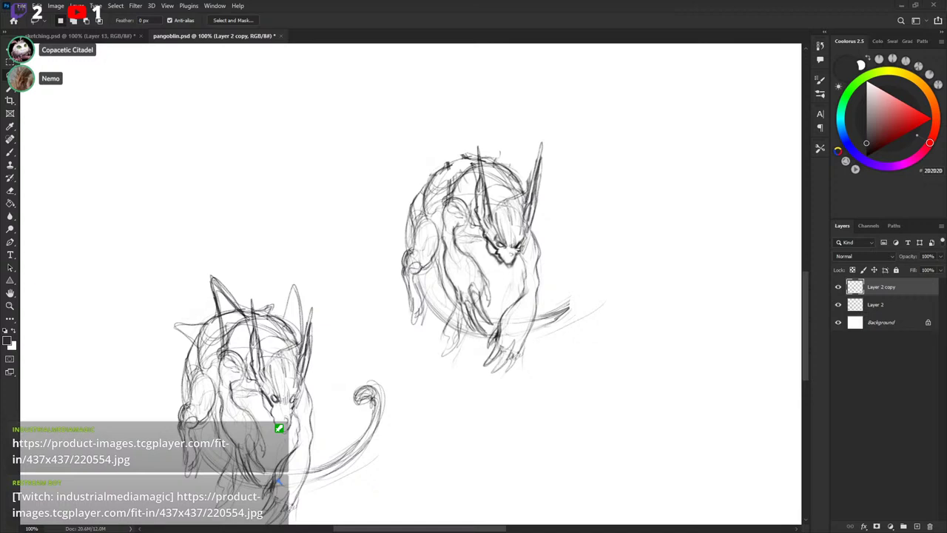
Retouch the duplicated creature's raised foreleg with the Brush tool.
key(b)
mouse_move(567, 286)
mouse_down()
mouse_move(558, 278)
mouse_move(585, 301)
mouse_move(574, 318)
mouse_up()
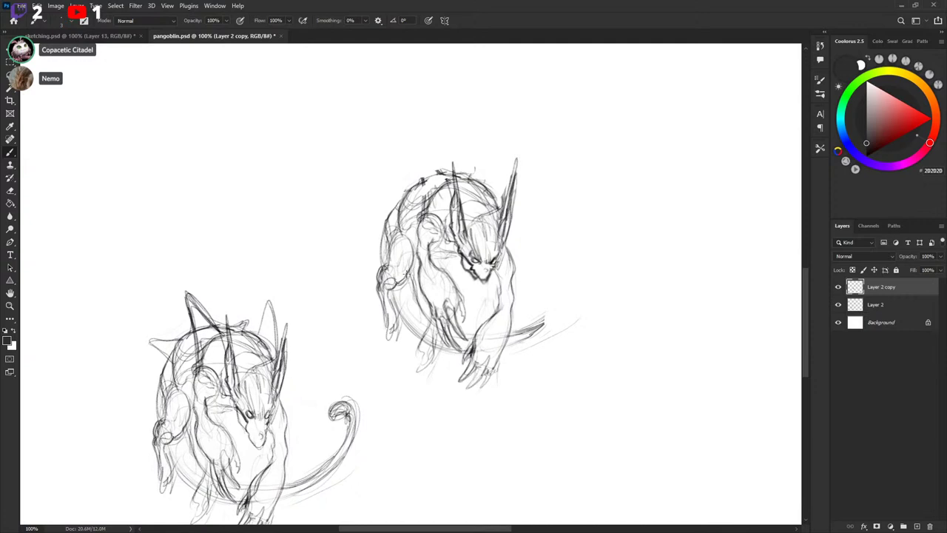
drag(431, 281, 458, 279)
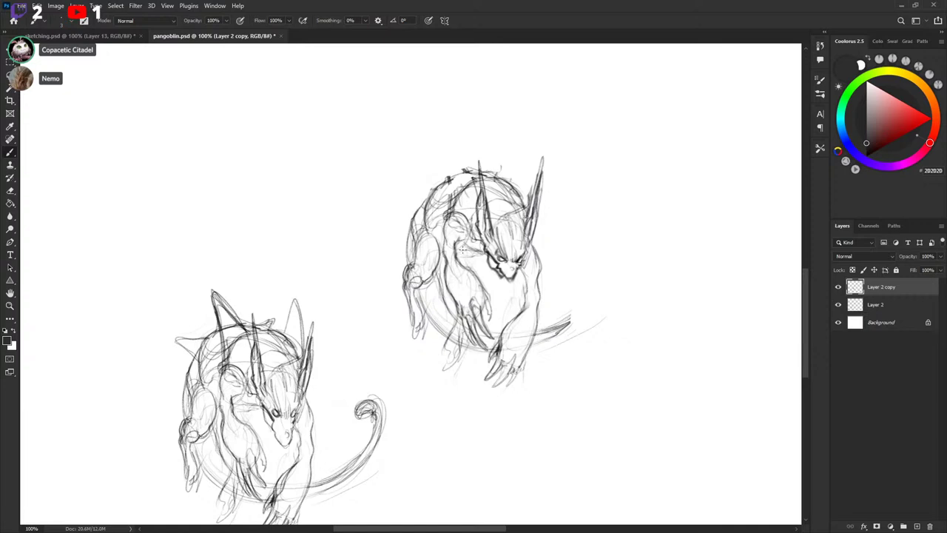
mouse_move(462, 250)
mouse_down()
mouse_move(477, 254)
mouse_move(454, 313)
mouse_up()
scroll(444, 260, up, 1)
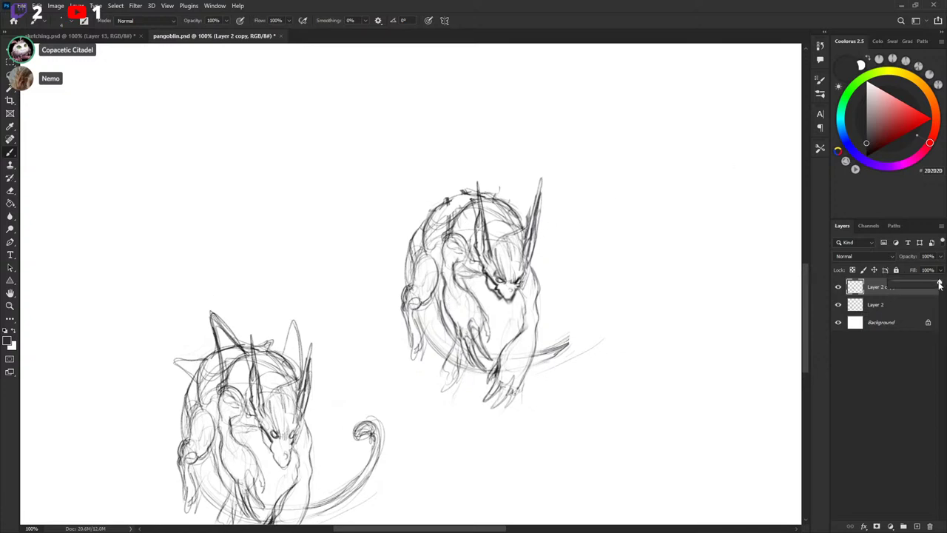
Enlarge the duplicated creature sketch proportionally with Free Transform, extending it toward the upper part of the canvas.
key(ctrl+t)
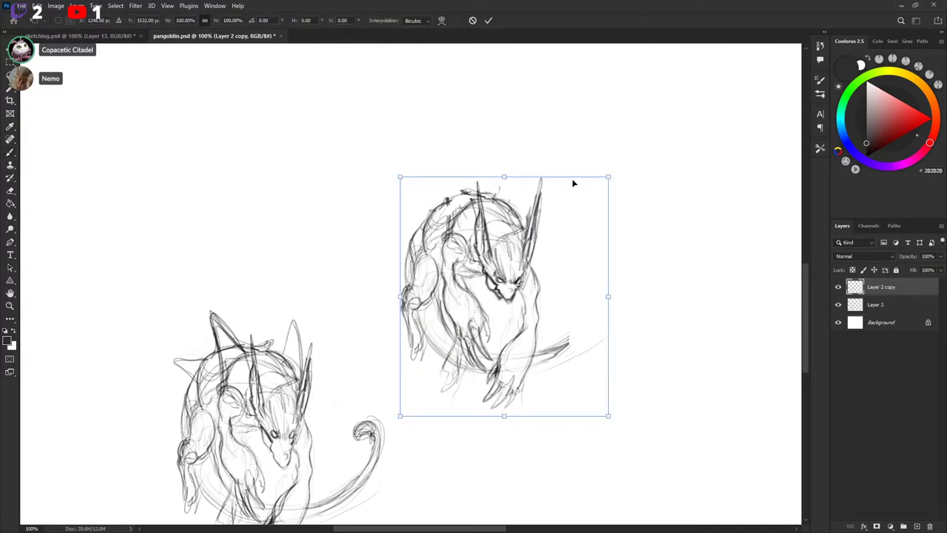
drag(611, 176, 697, 81)
key(Return)
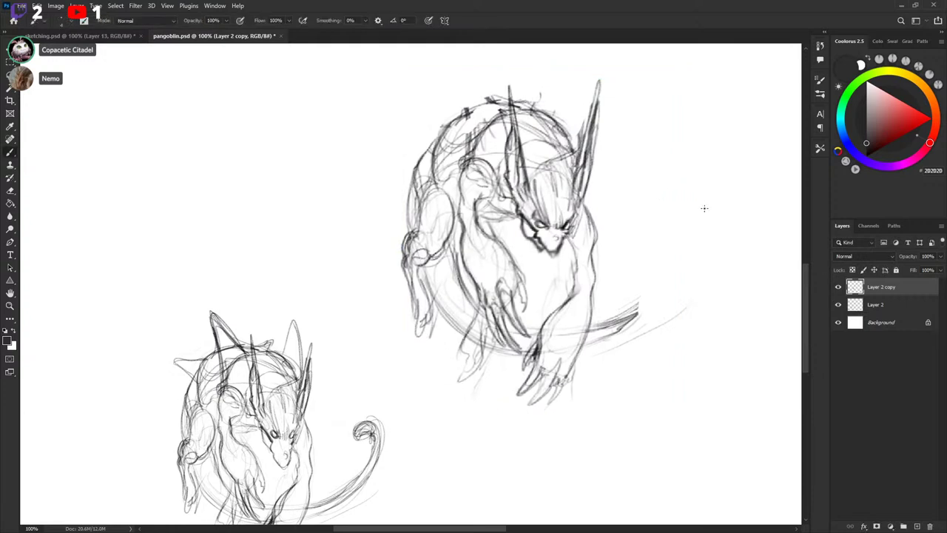
Lower the fill of Layer 2 copy to fade the sketch, and add a new layer above it for the redraw.
drag(940, 271, 913, 288)
click(917, 526)
scroll(644, 340, up, 2)
scroll(643, 341, right, 1)
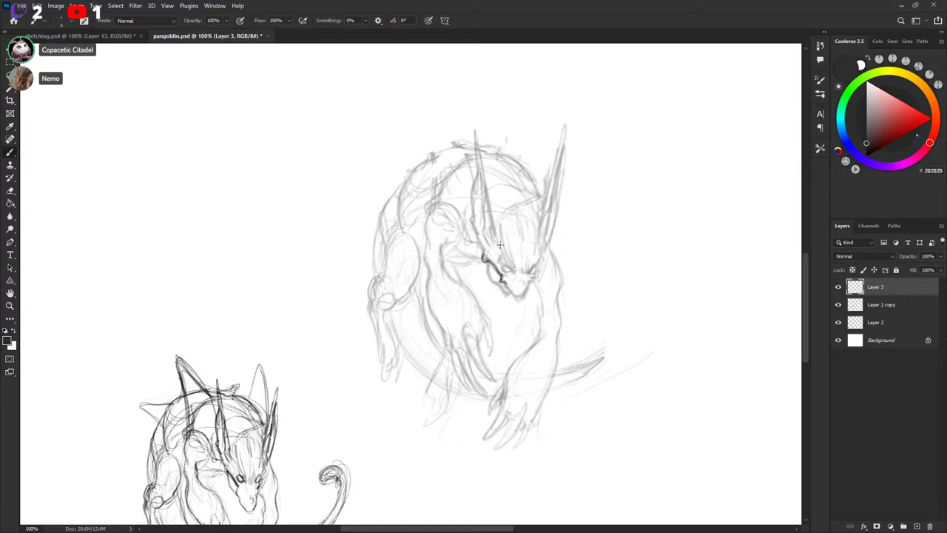
Draw hair strands over the creature's domed head and a long topknot strand arching upward, redoing its first stroke.
mouse_move(515, 263)
mouse_down()
mouse_move(538, 250)
mouse_move(534, 262)
mouse_move(523, 210)
mouse_move(502, 235)
mouse_move(522, 231)
mouse_move(523, 266)
mouse_move(528, 220)
mouse_up()
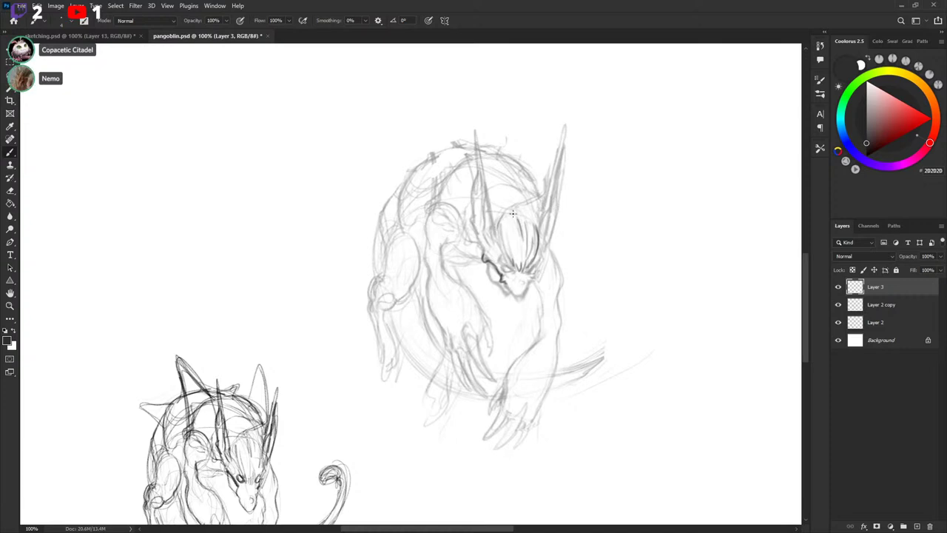
mouse_move(495, 228)
mouse_down()
mouse_move(511, 200)
mouse_move(535, 225)
mouse_move(523, 214)
mouse_move(527, 191)
mouse_move(514, 202)
mouse_move(540, 192)
mouse_move(548, 170)
mouse_move(515, 123)
mouse_up()
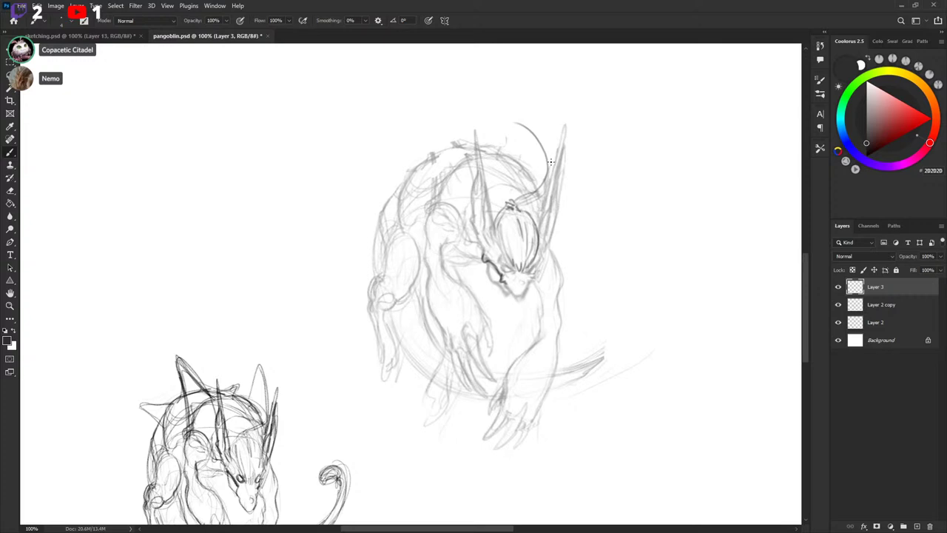
key(ctrl+z)
mouse_move(512, 203)
mouse_down()
mouse_move(531, 148)
mouse_move(466, 120)
mouse_move(533, 132)
mouse_move(523, 130)
mouse_move(544, 176)
mouse_move(515, 204)
mouse_move(546, 166)
mouse_move(535, 179)
mouse_move(537, 137)
mouse_move(526, 139)
mouse_move(534, 175)
mouse_move(525, 182)
mouse_move(531, 167)
mouse_move(500, 126)
mouse_move(470, 119)
mouse_move(492, 120)
mouse_up()
key(x)
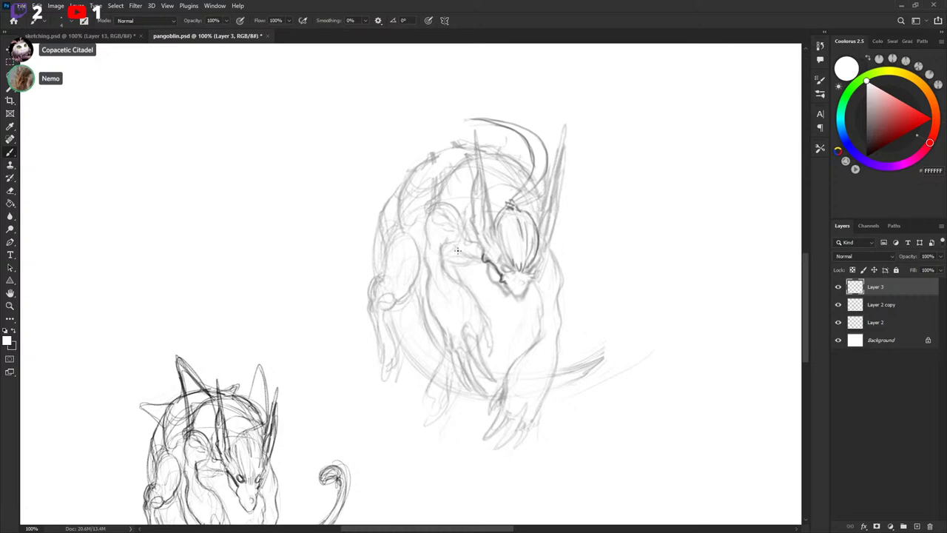
key(x)
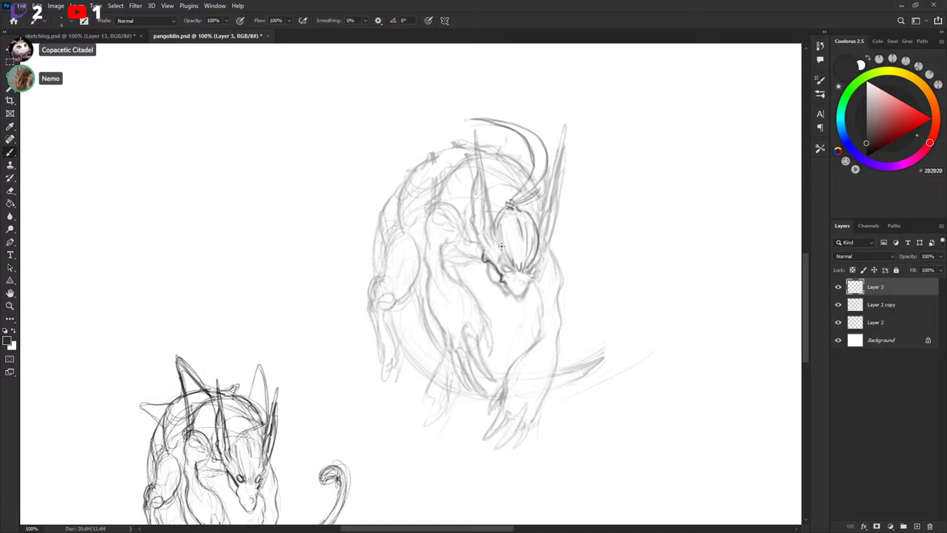
Redraw the creature's eyes, brow, snout and jaw, and outline the long horn above the raised foreleg.
drag(501, 245, 513, 266)
drag(504, 261, 513, 270)
drag(532, 282, 527, 291)
drag(488, 275, 507, 295)
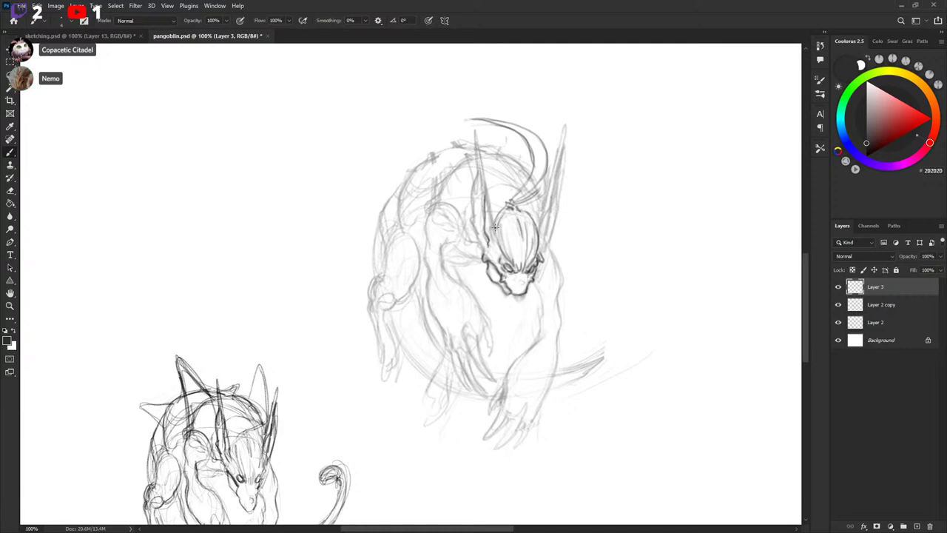
drag(491, 219, 498, 250)
drag(486, 179, 493, 230)
drag(486, 185, 470, 131)
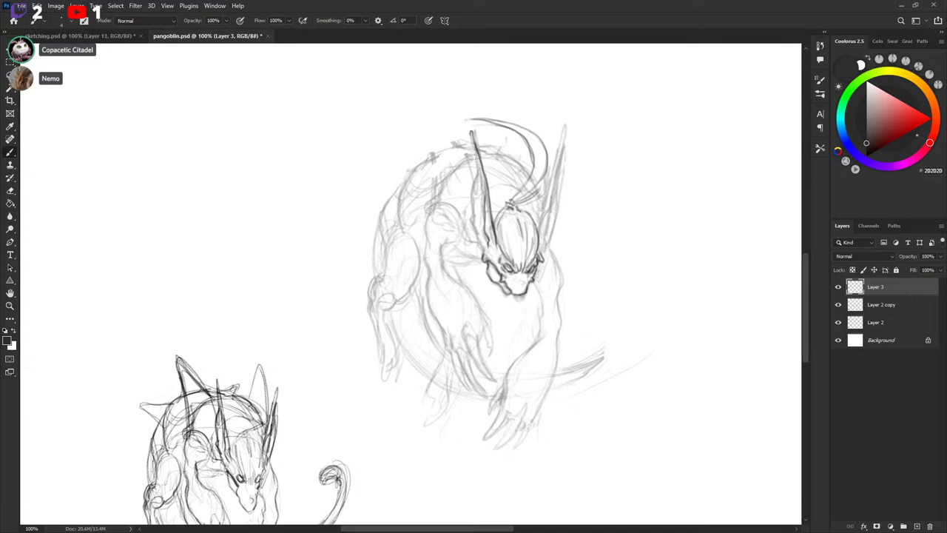
Switch to Lazy Nezumi Pro, hook it to the Photoshop window, and move its window off the canvas.
key(alt+Tab)
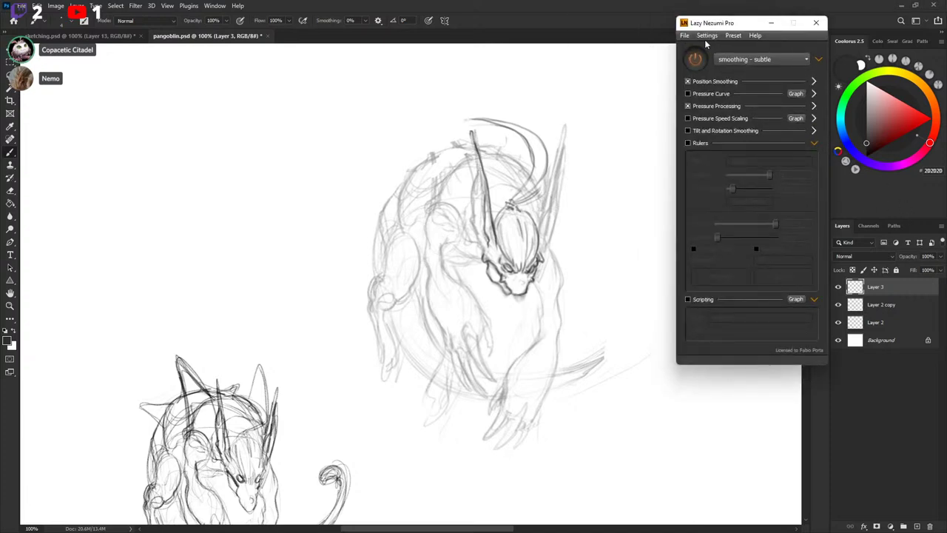
click(700, 36)
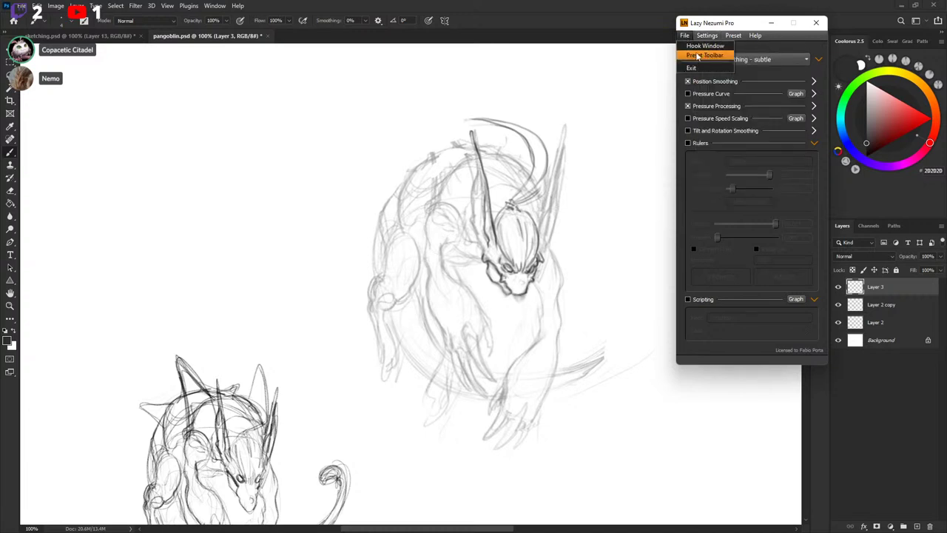
click(694, 47)
click(820, 222)
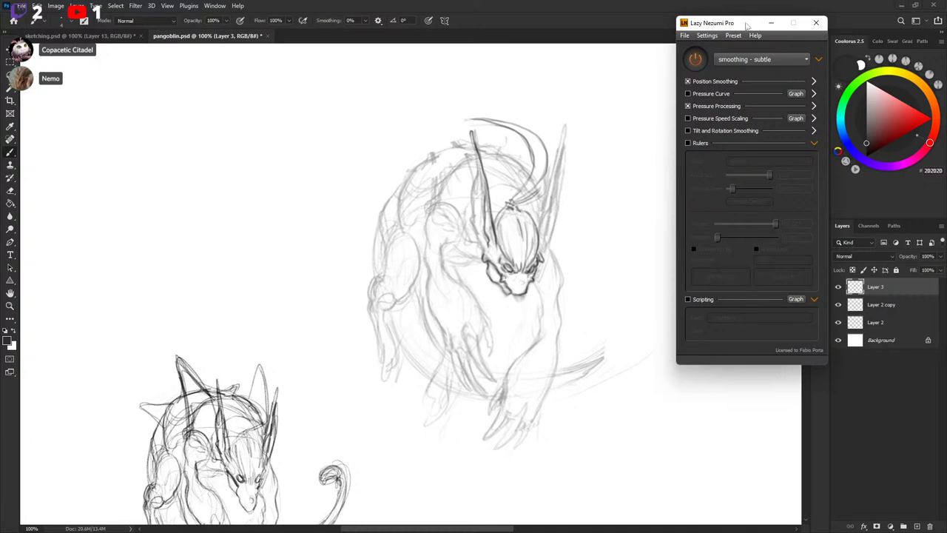
drag(744, 24, 777, 0)
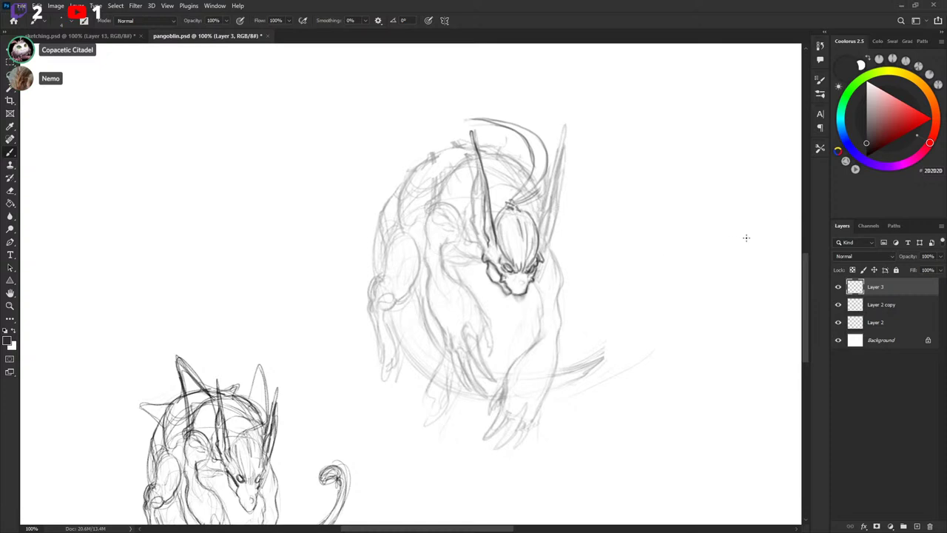
Compare the new linework by toggling Layer 3's visibility, refine the nose, and draw jagged feathered edges along both horns.
click(839, 289)
click(841, 291)
drag(511, 281, 516, 287)
mouse_move(480, 224)
mouse_down()
mouse_move(465, 189)
mouse_move(480, 203)
mouse_move(466, 173)
mouse_move(483, 190)
mouse_move(472, 136)
mouse_move(481, 176)
mouse_up()
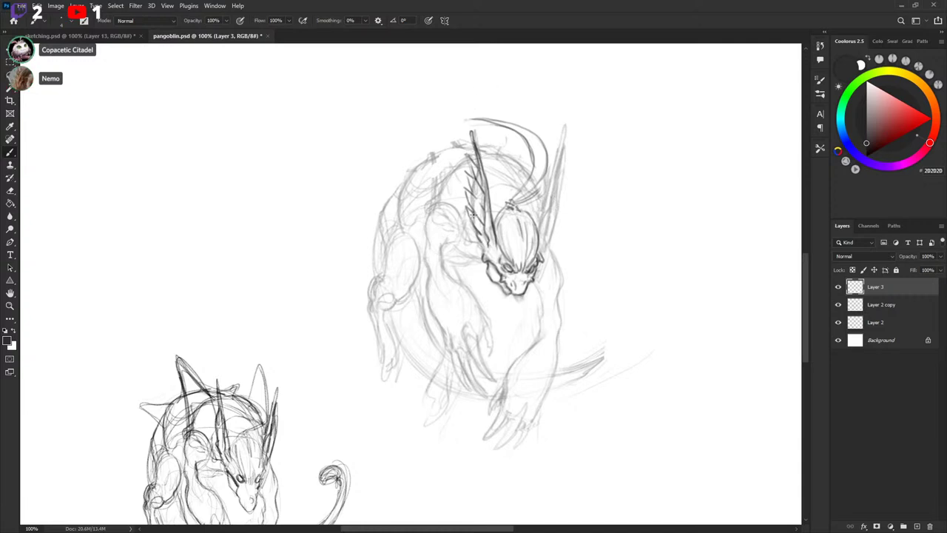
drag(472, 196, 481, 217)
mouse_move(542, 251)
mouse_down()
mouse_move(542, 199)
mouse_move(539, 223)
mouse_move(561, 135)
mouse_move(541, 251)
mouse_move(564, 154)
mouse_move(553, 198)
mouse_up()
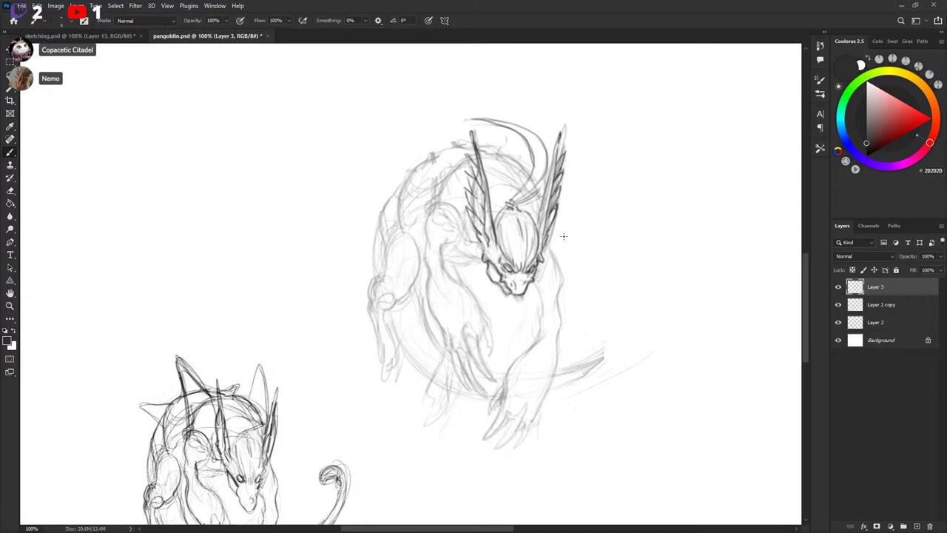
Darken the tips of both horns and draw the curved line over the raised foreleg's shoulder.
scroll(567, 248, down, 1)
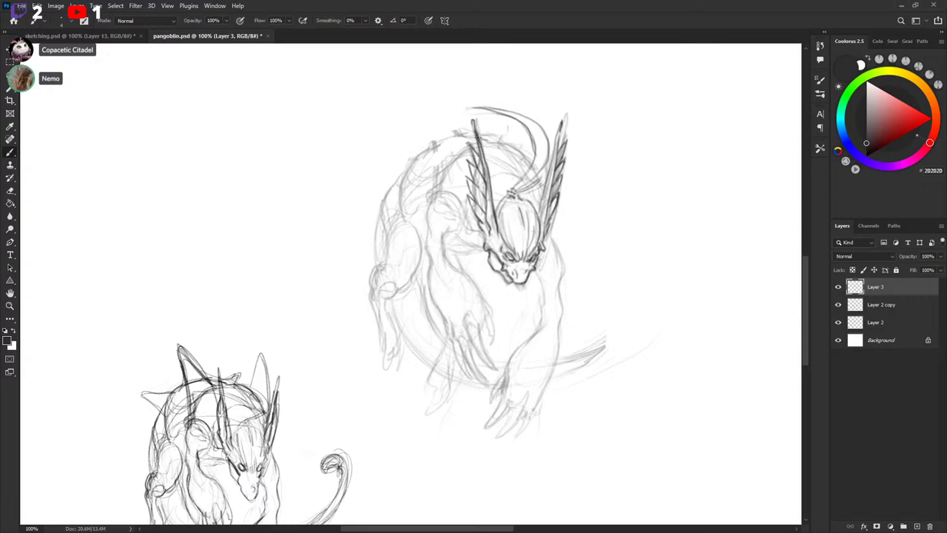
drag(472, 123, 477, 136)
drag(556, 150, 559, 127)
drag(442, 194, 459, 211)
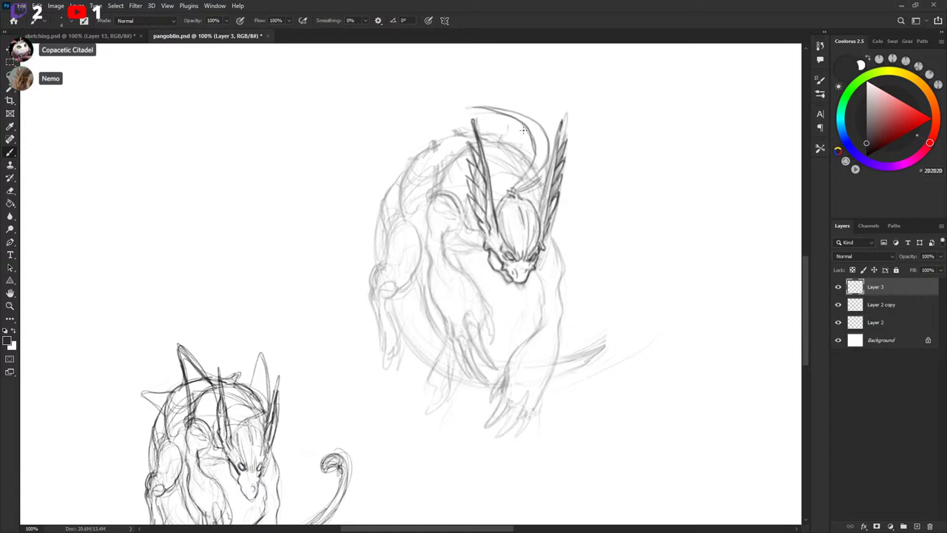
Extend the topknot strand with a curled tip, then lasso the strand and shift it slightly upward from the head.
mouse_move(484, 108)
mouse_down()
mouse_move(461, 110)
mouse_move(471, 92)
mouse_move(491, 90)
mouse_move(462, 96)
mouse_move(493, 85)
mouse_up()
key(l)
mouse_move(517, 190)
mouse_down()
mouse_move(549, 130)
mouse_move(480, 68)
mouse_move(479, 115)
mouse_move(524, 137)
mouse_move(516, 181)
mouse_up()
key(v)
mouse_move(545, 165)
mouse_down()
mouse_move(545, 148)
mouse_move(545, 158)
mouse_up()
key(ctrl+d)
key(b)
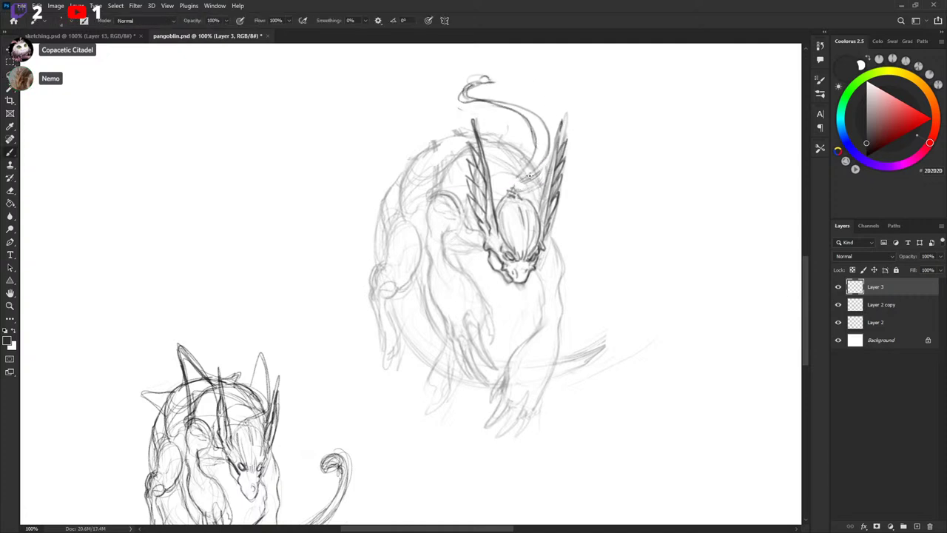
Toggle Layer 3's visibility to compare, and redraw the topknot strand's base so it joins the head in a smooth curve.
click(838, 286)
click(839, 288)
mouse_move(509, 190)
mouse_down()
mouse_move(533, 175)
mouse_move(542, 152)
mouse_move(524, 175)
mouse_move(520, 119)
mouse_move(529, 173)
mouse_up()
mouse_move(549, 142)
mouse_down()
mouse_move(529, 177)
mouse_move(545, 167)
mouse_move(548, 147)
mouse_up()
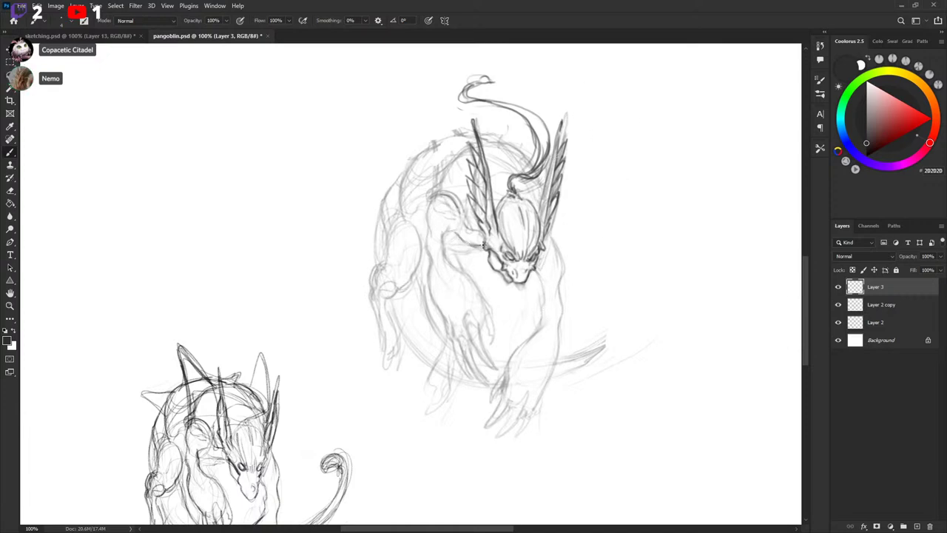
Outline the creature's shoulder and raised foreleg over the faded sketch, with contour lines running down toward the claws.
drag(431, 205, 429, 240)
mouse_move(429, 196)
mouse_down()
mouse_move(455, 191)
mouse_move(458, 211)
mouse_up()
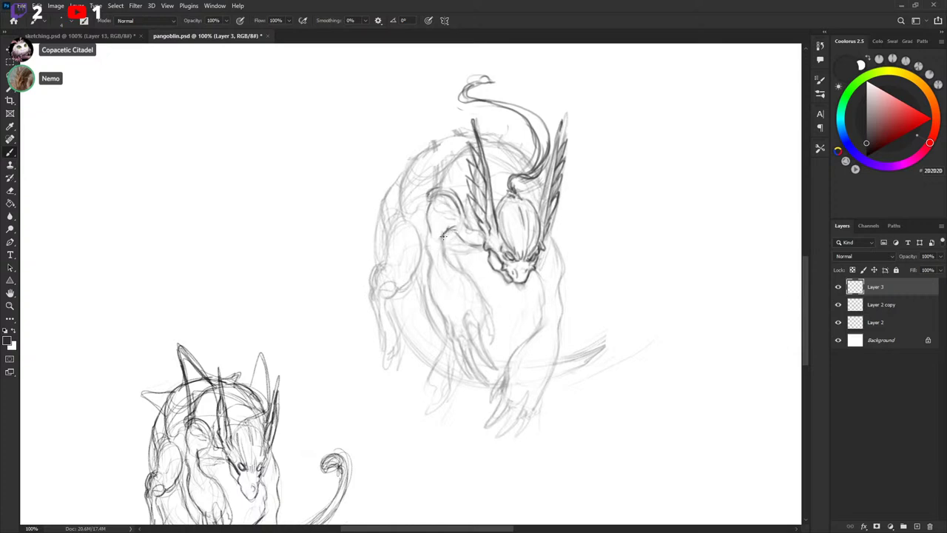
drag(442, 237, 444, 261)
drag(429, 207, 431, 265)
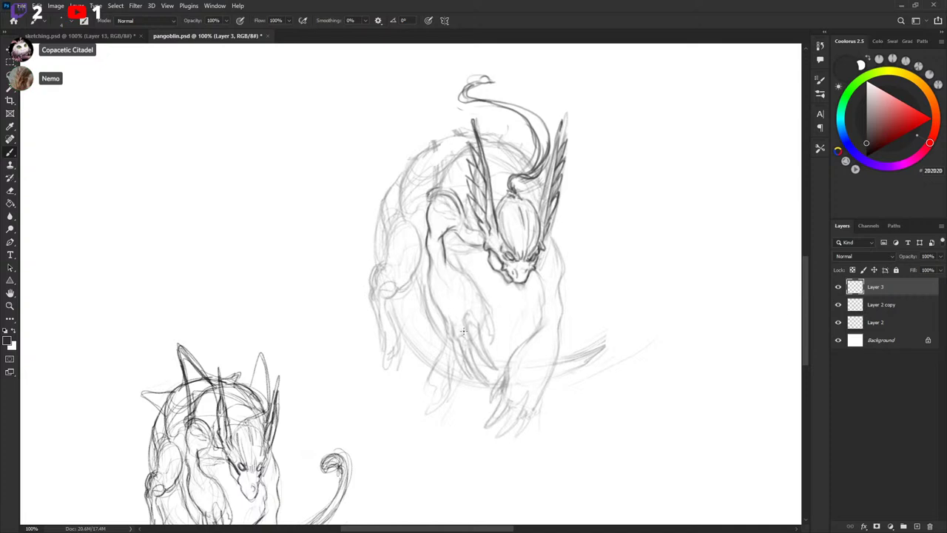
drag(492, 321, 488, 319)
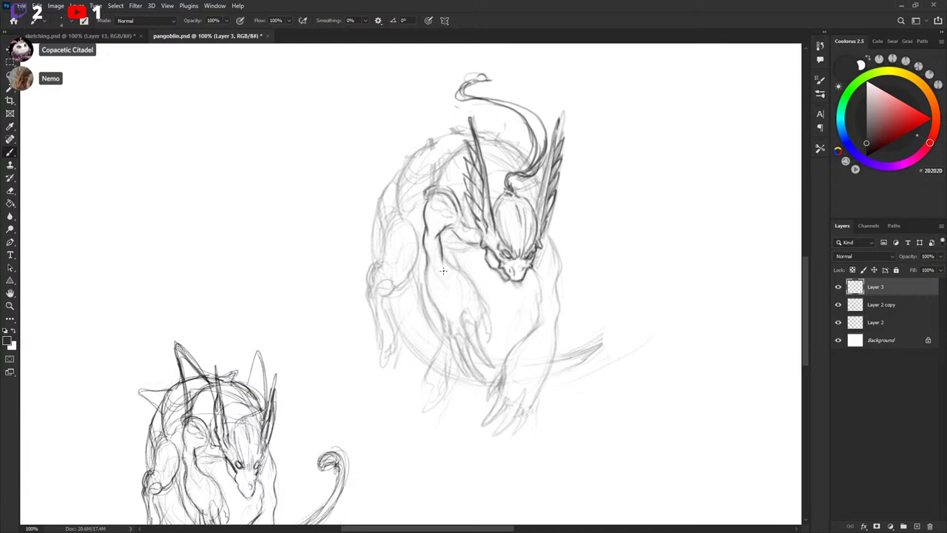
Extend the raised foreleg's inner contour and draw the curved back line rising from the shoulder behind the horns.
mouse_move(427, 260)
mouse_down()
mouse_move(425, 280)
mouse_move(475, 306)
mouse_move(446, 260)
mouse_up()
key(ctrl+z)
drag(440, 237, 443, 263)
drag(438, 182, 448, 161)
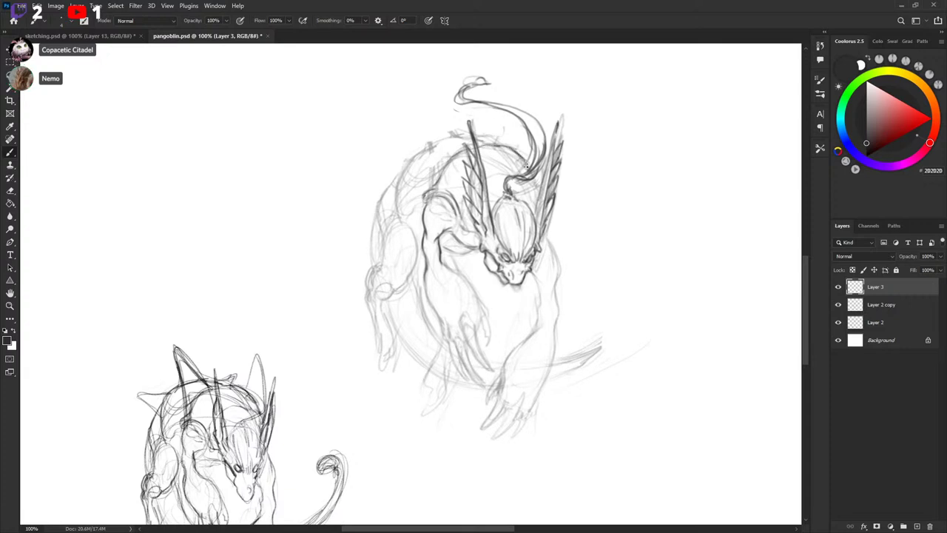
mouse_move(533, 301)
mouse_down()
mouse_move(570, 212)
mouse_move(577, 287)
mouse_move(598, 227)
mouse_move(611, 236)
mouse_move(607, 190)
mouse_move(623, 184)
mouse_move(619, 228)
mouse_up()
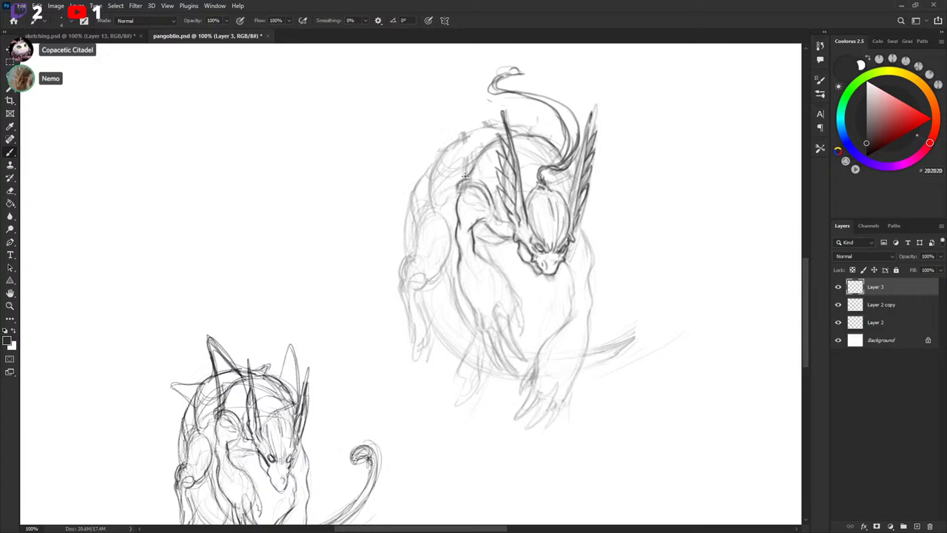
mouse_move(463, 167)
mouse_down()
mouse_move(437, 96)
mouse_move(493, 133)
mouse_up()
key(ctrl+z)
mouse_move(467, 170)
mouse_down()
mouse_move(490, 165)
mouse_move(438, 89)
mouse_move(486, 164)
mouse_up()
drag(445, 95, 460, 172)
key(ctrl+z)
key(ctrl+z)
Draw the chest fold beneath the shoulder and add a short stroke beside the base of the far horn.
scroll(588, 256, down, 1)
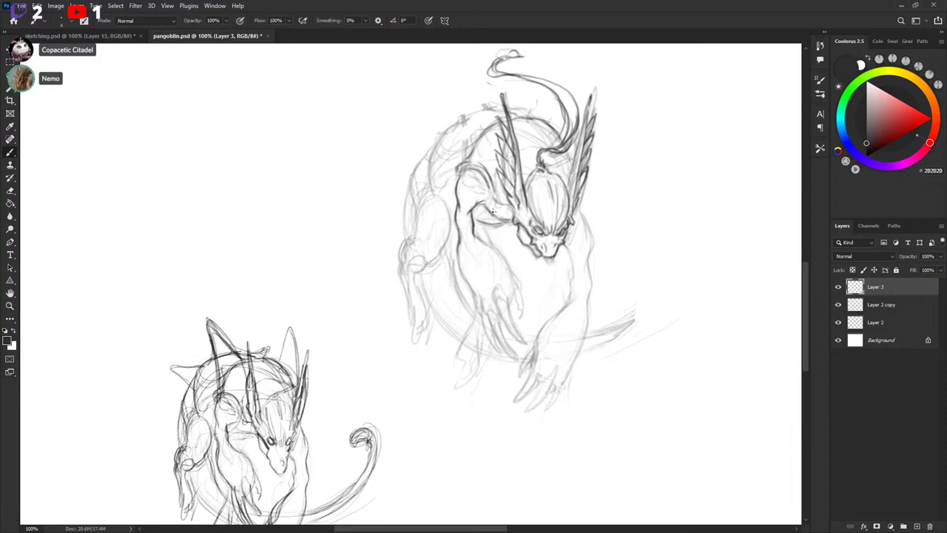
drag(484, 205, 500, 219)
drag(585, 197, 580, 211)
mouse_move(613, 244)
mouse_down()
mouse_move(620, 223)
mouse_move(589, 255)
mouse_up()
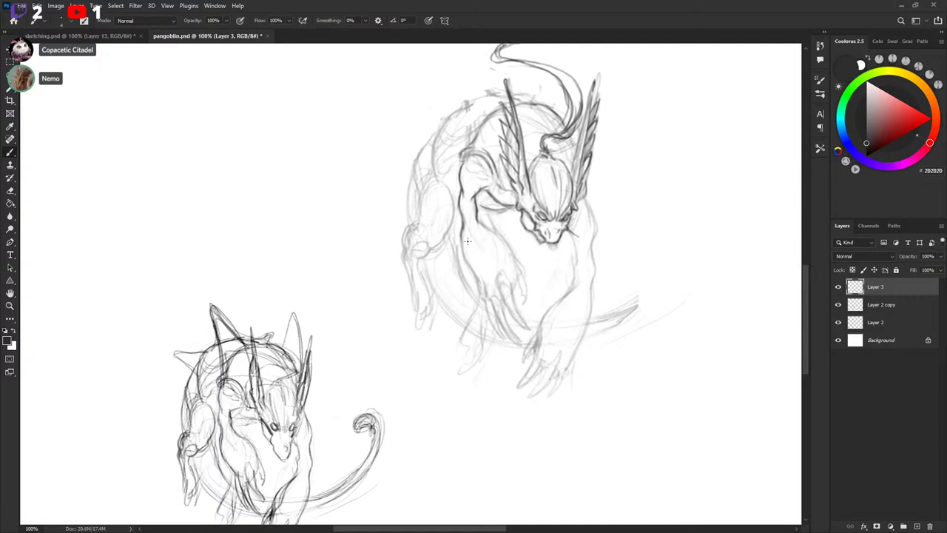
Outline the raised foreleg's outer forearm down to the paw, and draw the knuckles and the first long curved claw.
drag(464, 231, 484, 306)
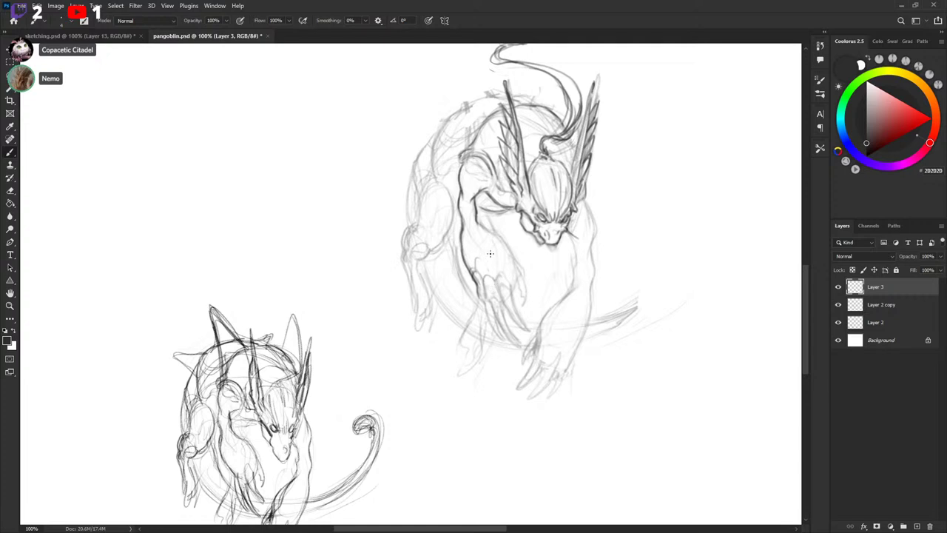
mouse_move(494, 278)
mouse_down()
mouse_move(496, 263)
mouse_move(507, 287)
mouse_up()
drag(506, 296, 530, 331)
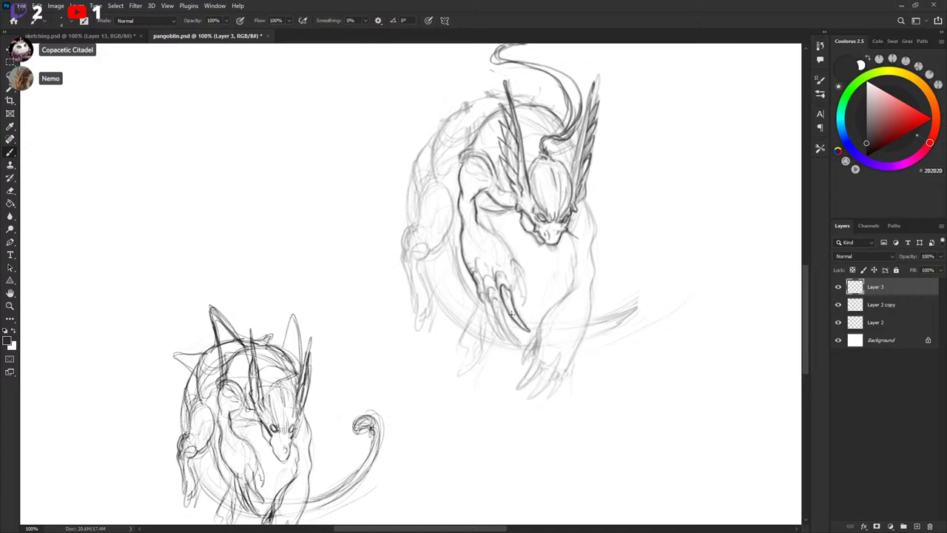
scroll(501, 307, up, 1)
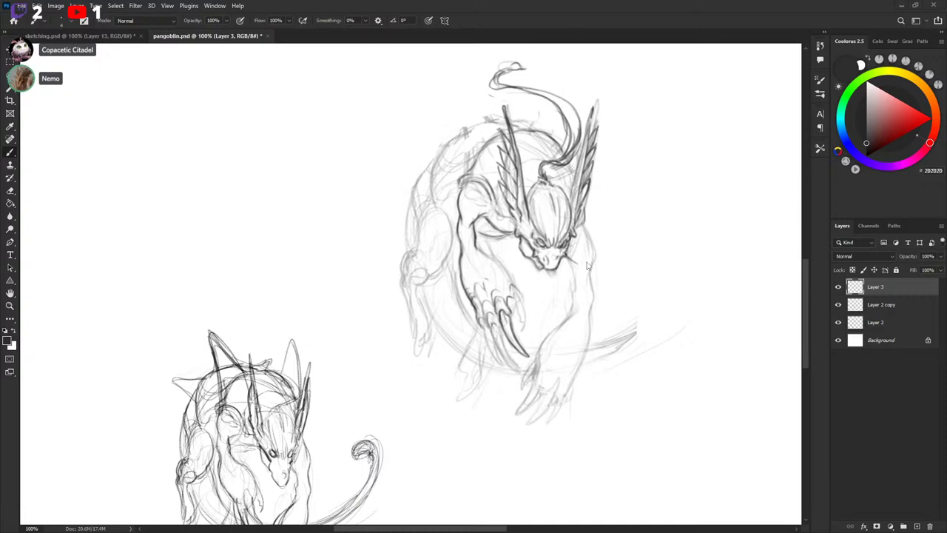
drag(531, 278, 526, 284)
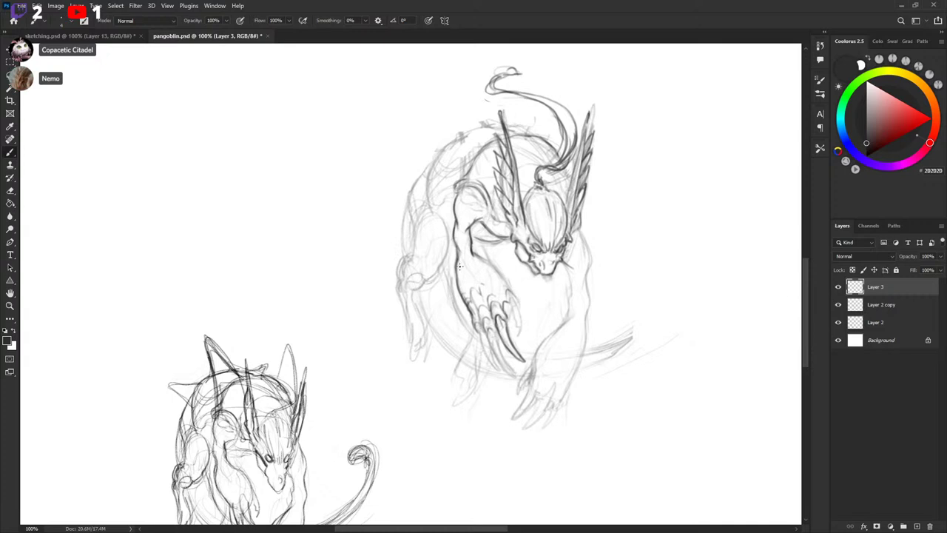
Draw the short inner digit with its claw and a second long curved claw on the raised paw.
drag(500, 331, 481, 257)
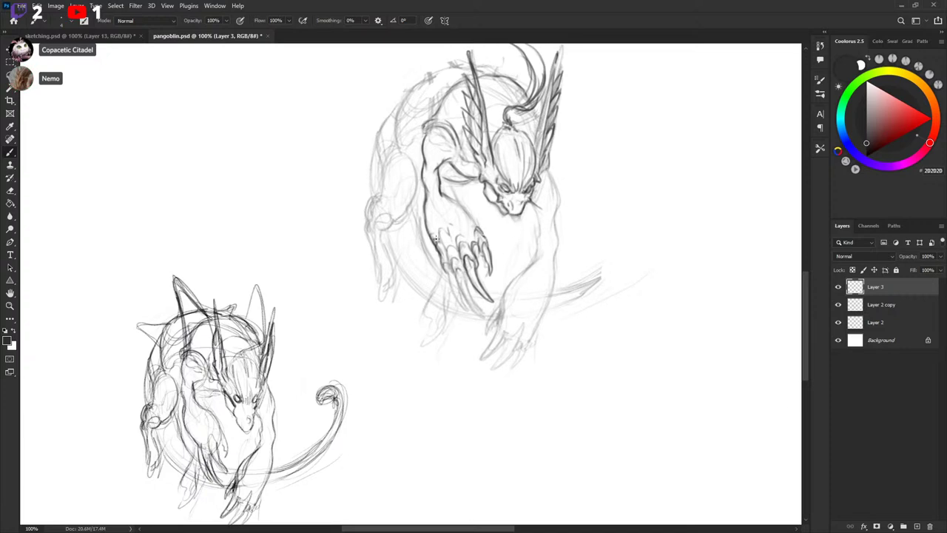
key(x)
key(x)
drag(572, 226, 567, 228)
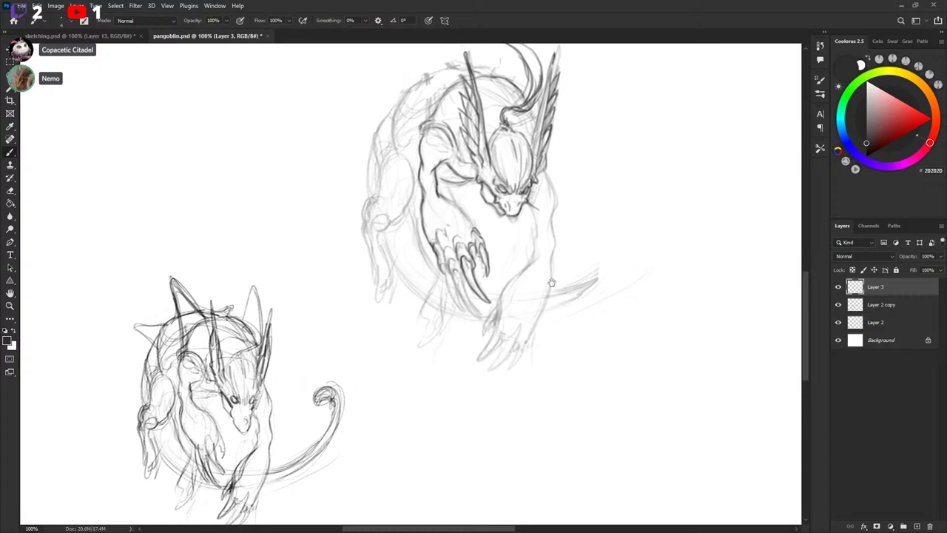
drag(552, 283, 549, 283)
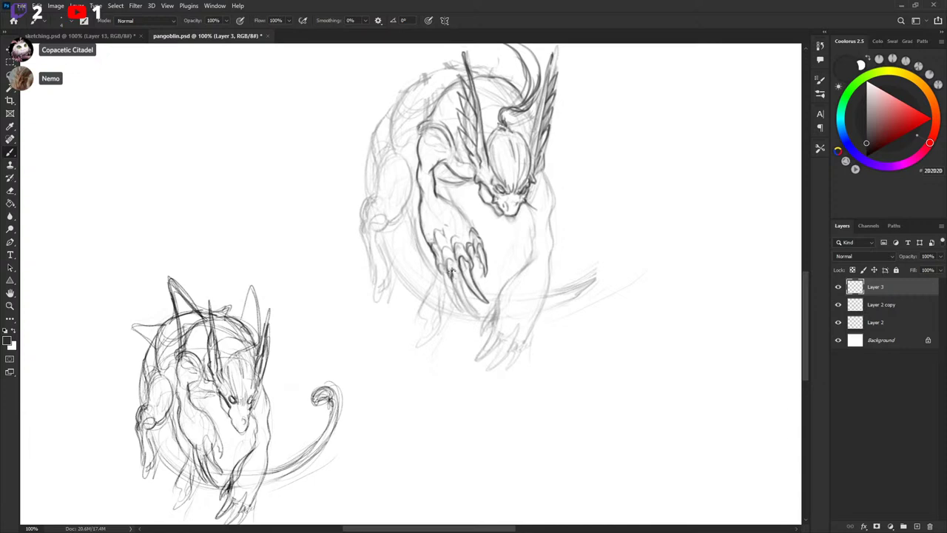
mouse_move(450, 277)
mouse_down()
mouse_move(478, 316)
mouse_move(466, 299)
mouse_up()
scroll(567, 237, up, 3)
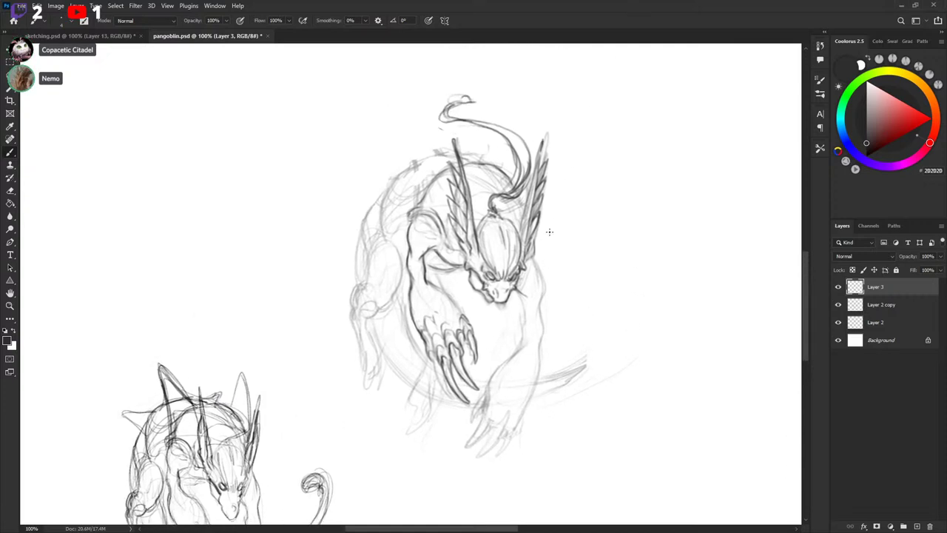
Draw the outermost long claw of the raised paw beside the two finished ones.
scroll(536, 261, down, 1)
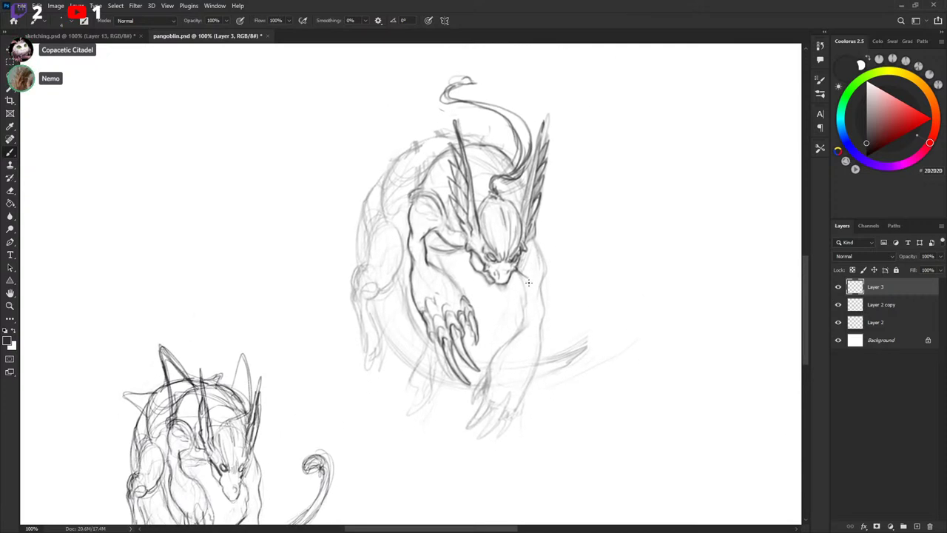
scroll(540, 274, down, 1)
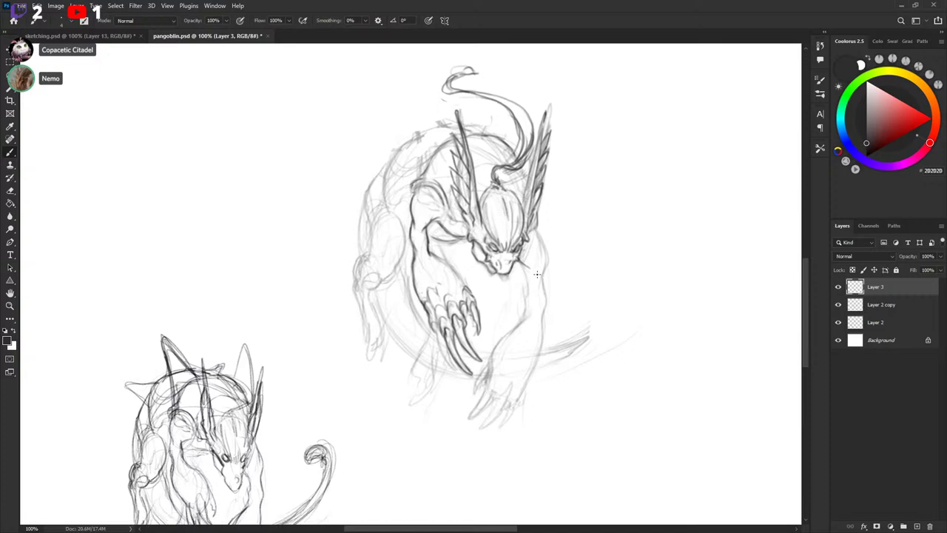
scroll(534, 275, down, 1)
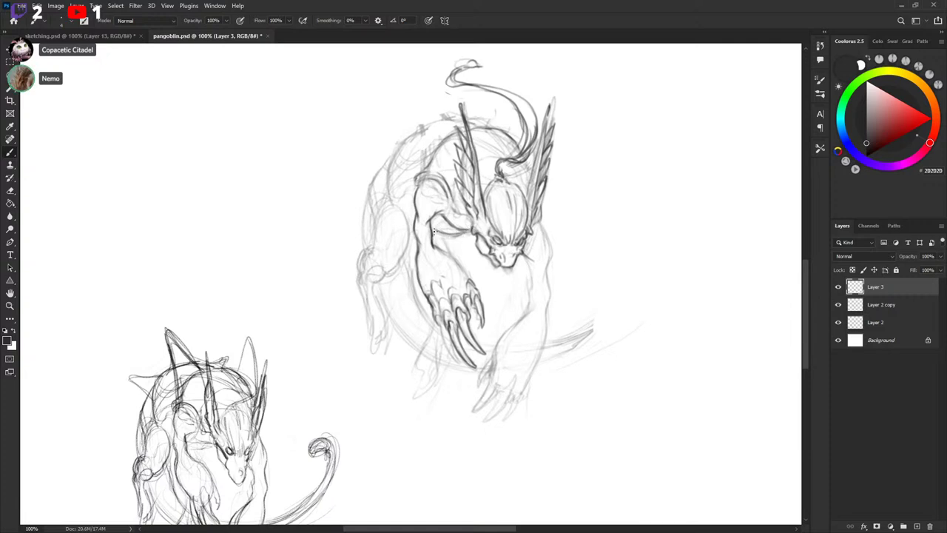
drag(475, 299, 473, 299)
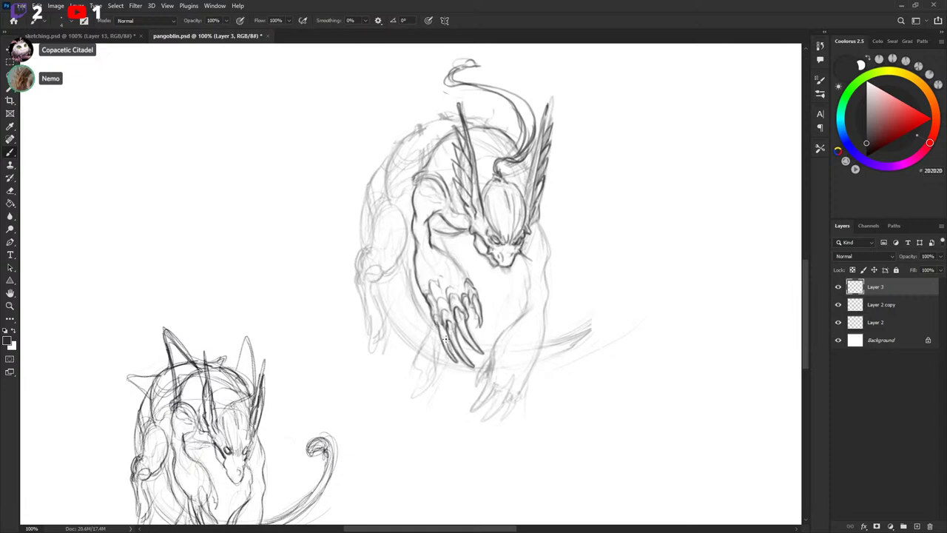
drag(445, 333, 459, 363)
scroll(533, 305, up, 1)
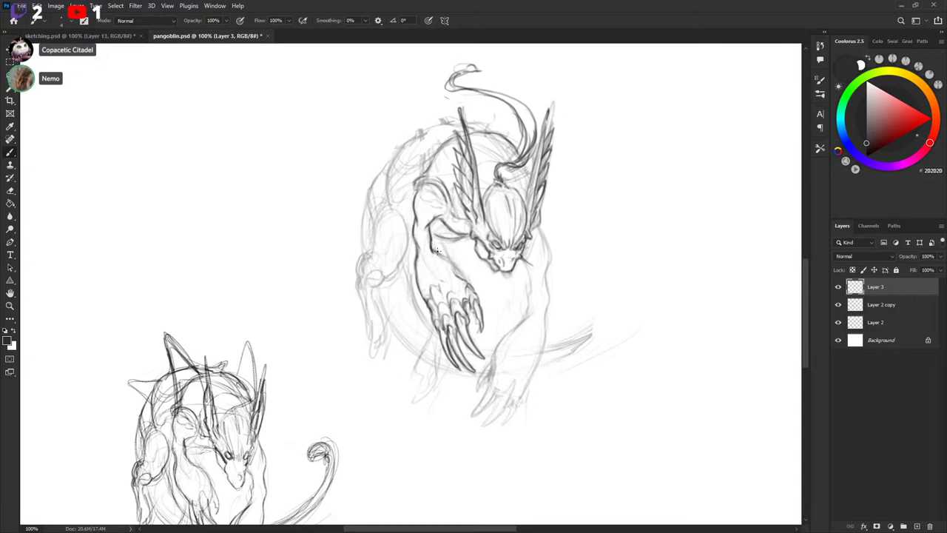
Draw the forearm's inner edge down to the knuckles and add scaly texture over the wrist, alternating dark strokes with white cleanup.
drag(437, 251, 464, 281)
drag(455, 285, 461, 286)
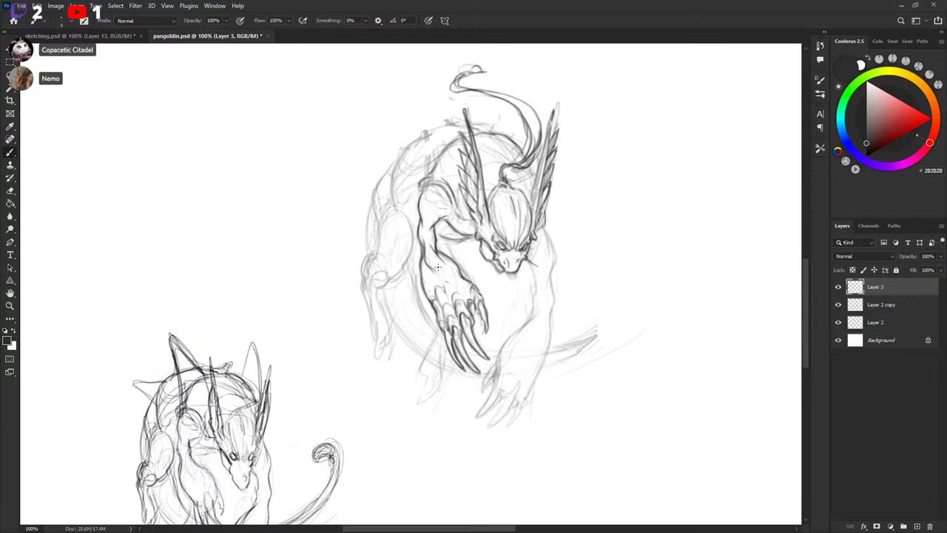
key(x)
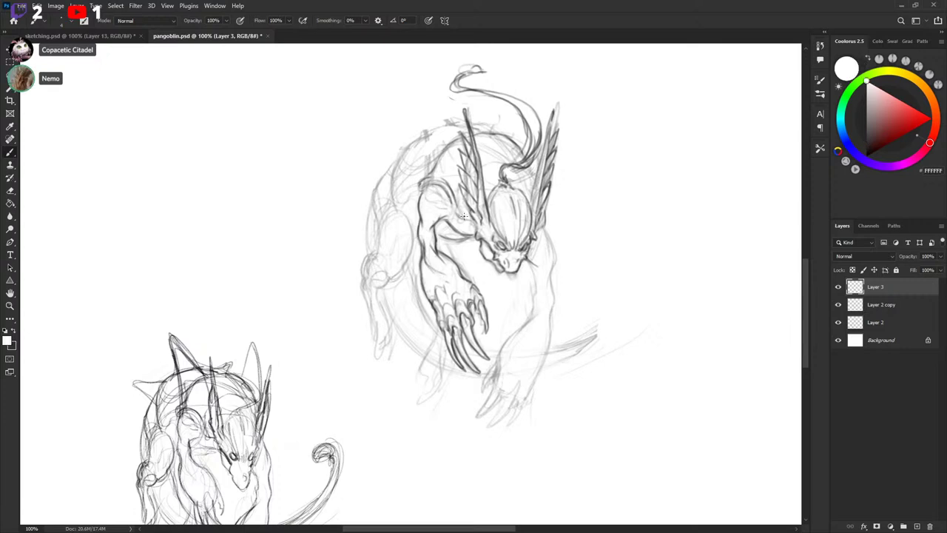
key(x)
key(x)
key(x)
key(x)
key(x)
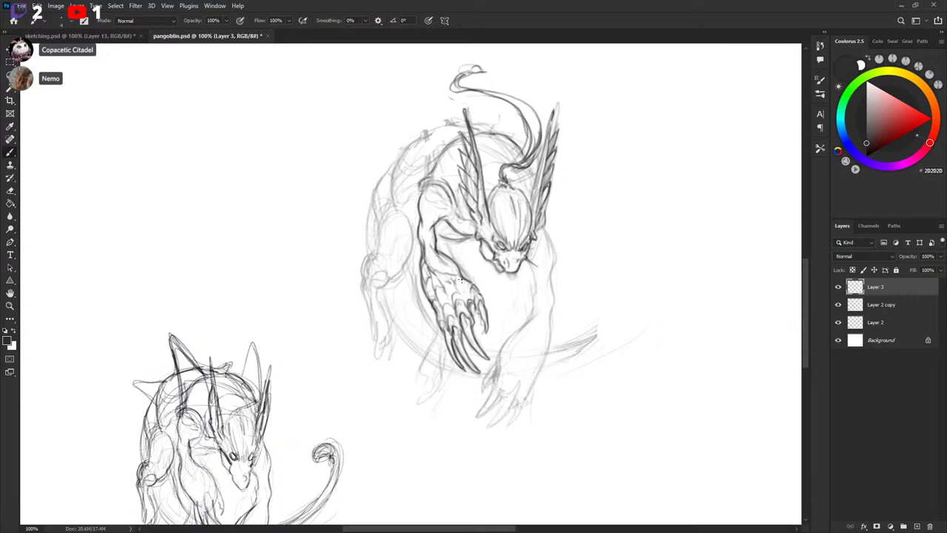
key(x)
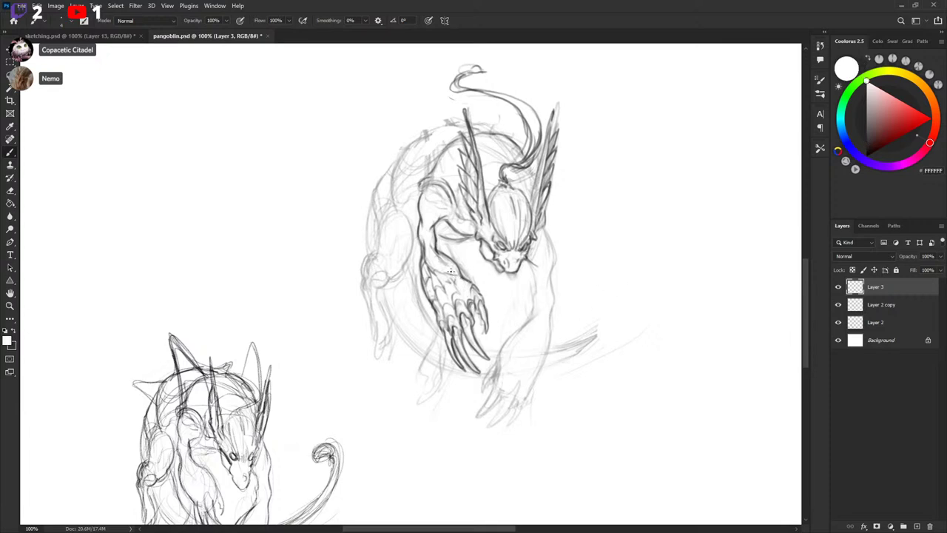
key(x)
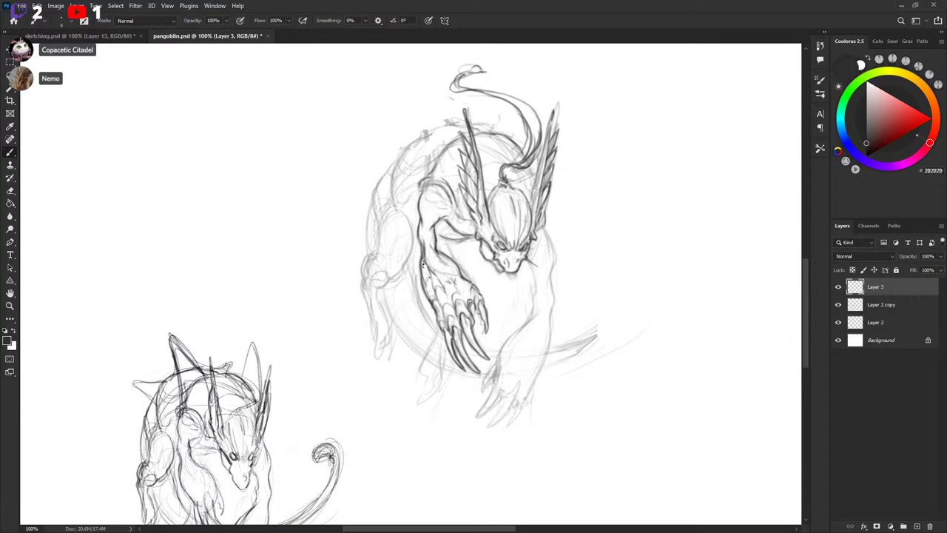
Refine the fingers and claws of the raised paw with dark strokes, trimming the claw tips with white.
key(x)
key(x)
key(x)
key(x)
drag(456, 323, 462, 331)
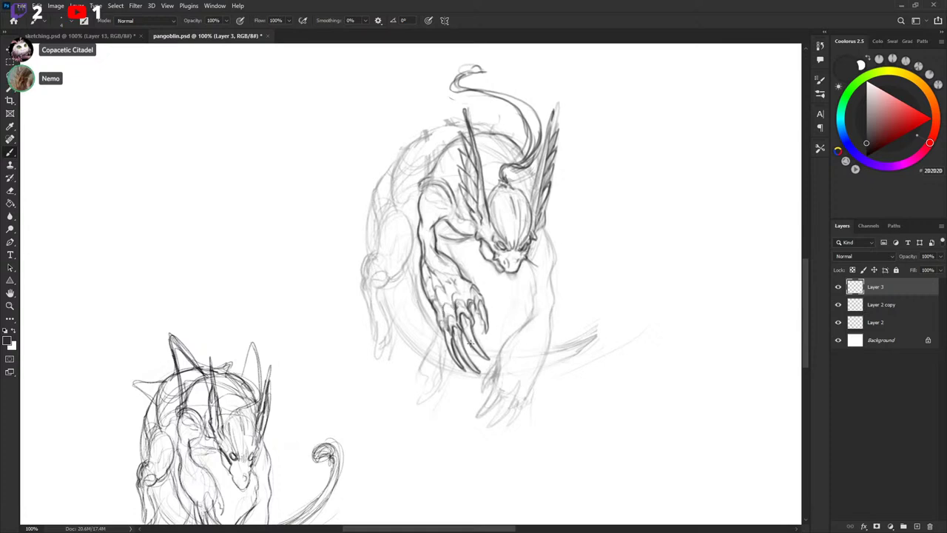
key(x)
drag(462, 371, 471, 374)
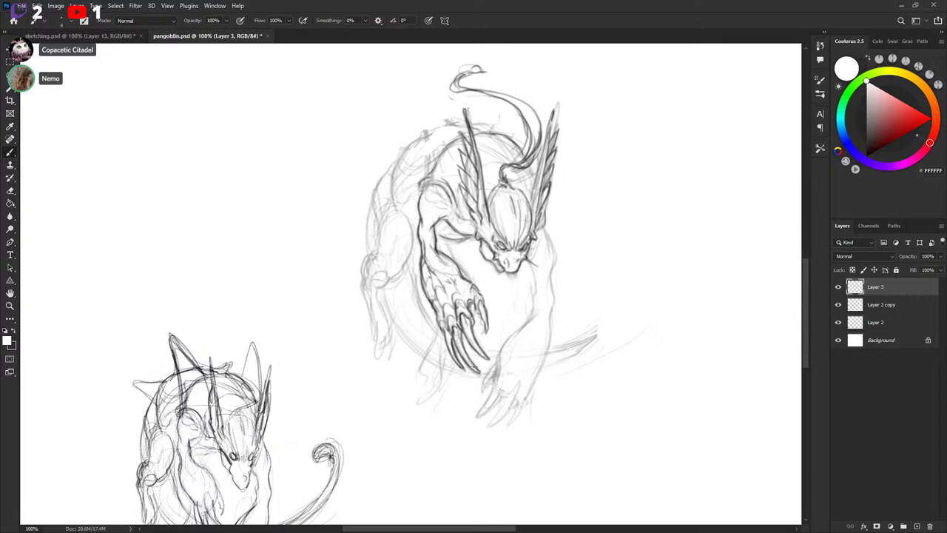
drag(577, 311, 574, 313)
key(x)
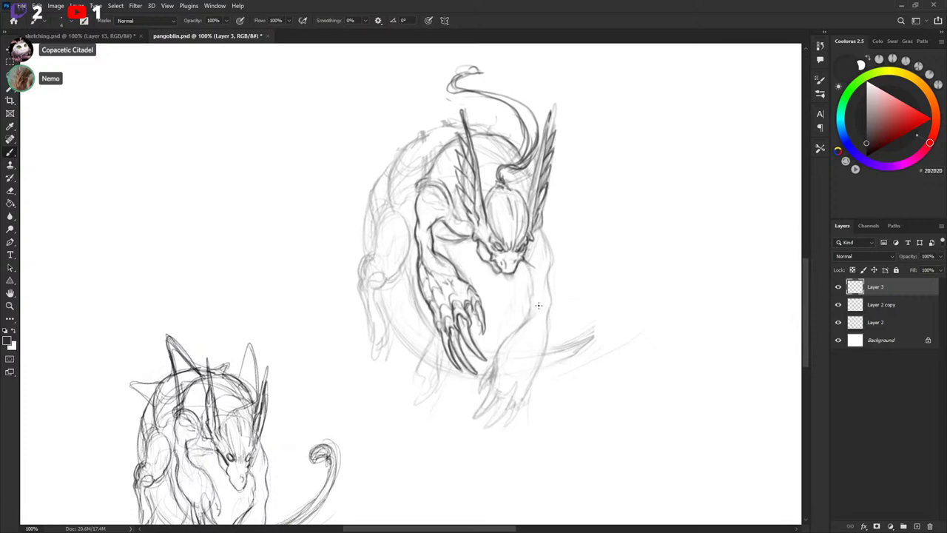
Toggle Layer 2 copy's visibility to compare the linework, and make Layer 2 copy the active layer.
drag(575, 308, 576, 300)
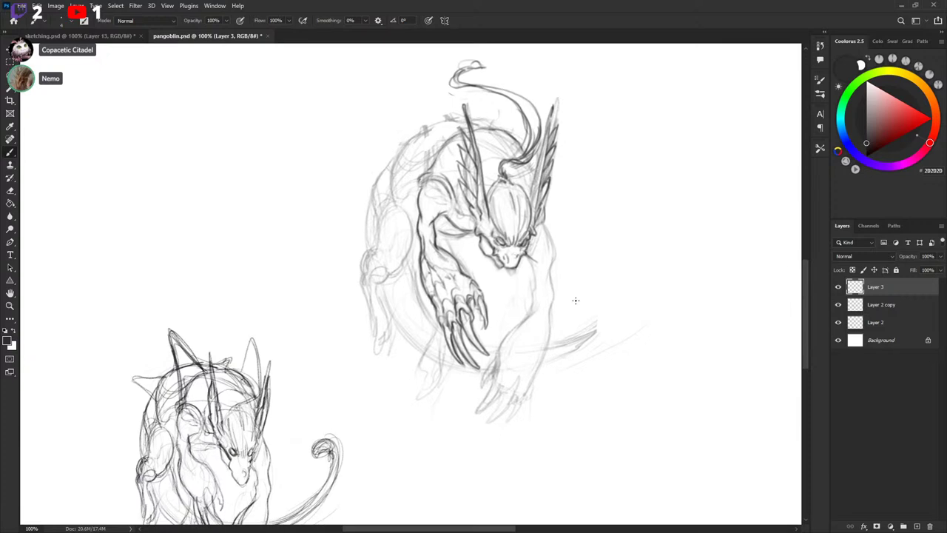
click(838, 305)
click(839, 304)
click(858, 305)
key(l)
mouse_move(498, 169)
mouse_down()
mouse_move(526, 458)
mouse_move(504, 169)
mouse_up()
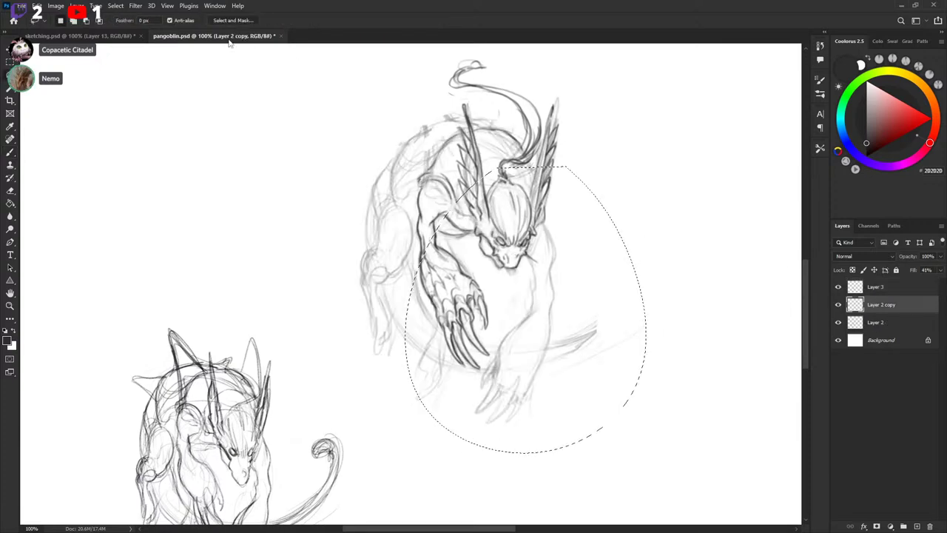
click(151, 6)
mouse_move(139, 9)
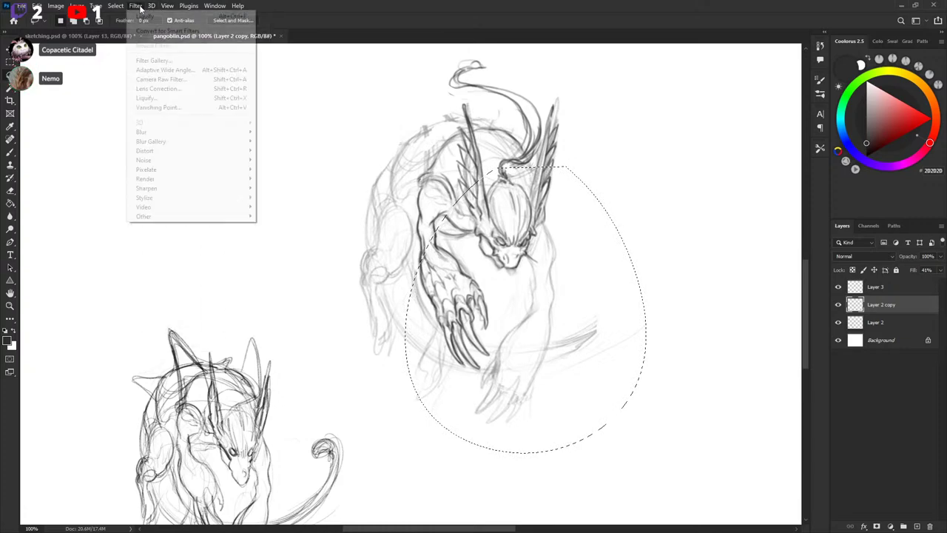
click(350, 28)
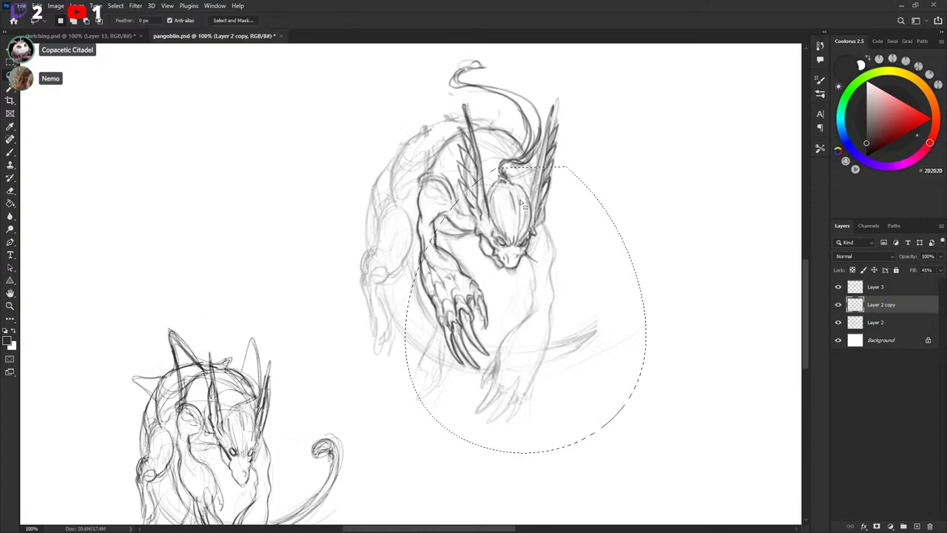
key(ctrl+d)
Lasso the planted foreleg on the faded sketch and shift it slightly up and outward, returning to Layer 3 with the Brush.
mouse_move(553, 320)
mouse_down()
mouse_move(528, 298)
mouse_move(464, 413)
mouse_move(544, 424)
mouse_move(541, 386)
mouse_move(549, 338)
mouse_up()
key(v)
key(ctrl+d)
click(881, 287)
key(b)
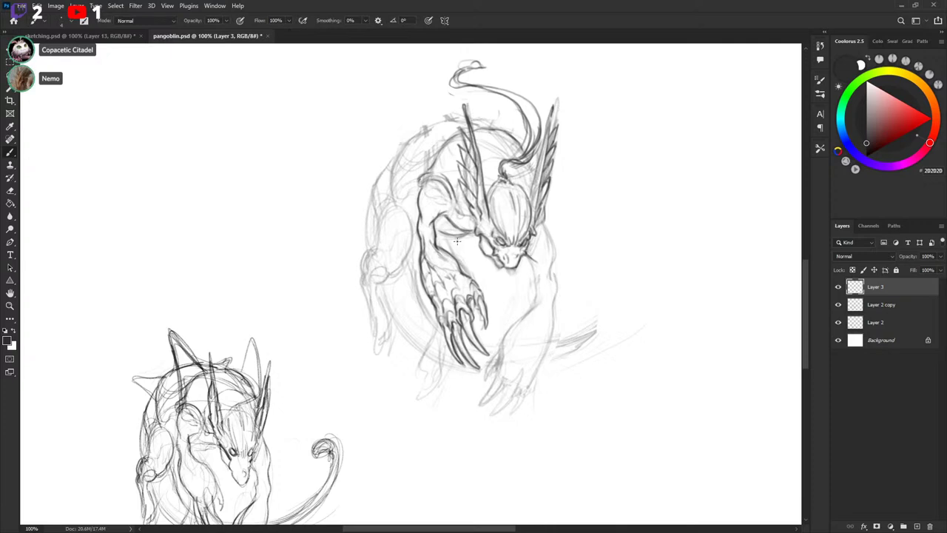
Draw the planted foreleg's inner edge running down from the jaw, redoing the stroke until it follows the faded sketch.
drag(441, 214, 438, 248)
key(ctrl+z)
drag(566, 317, 570, 318)
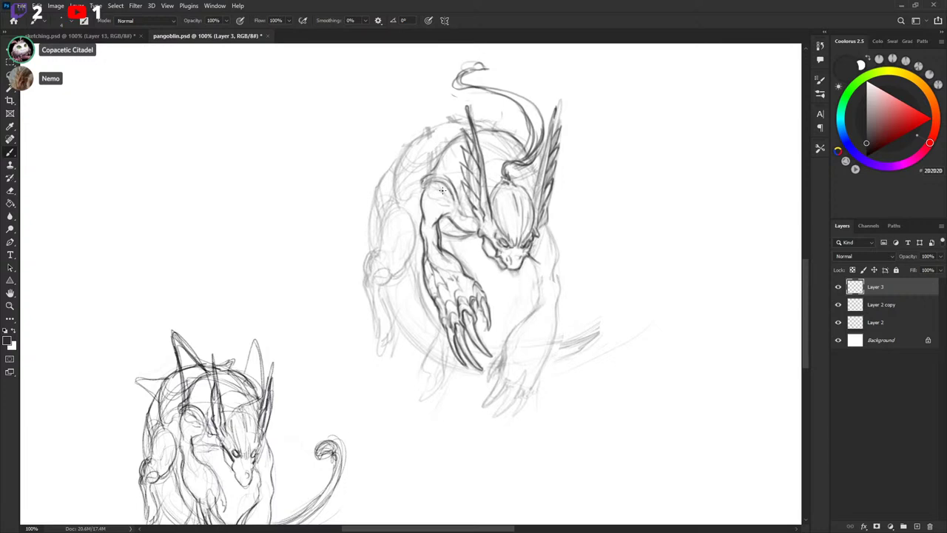
drag(457, 177, 472, 194)
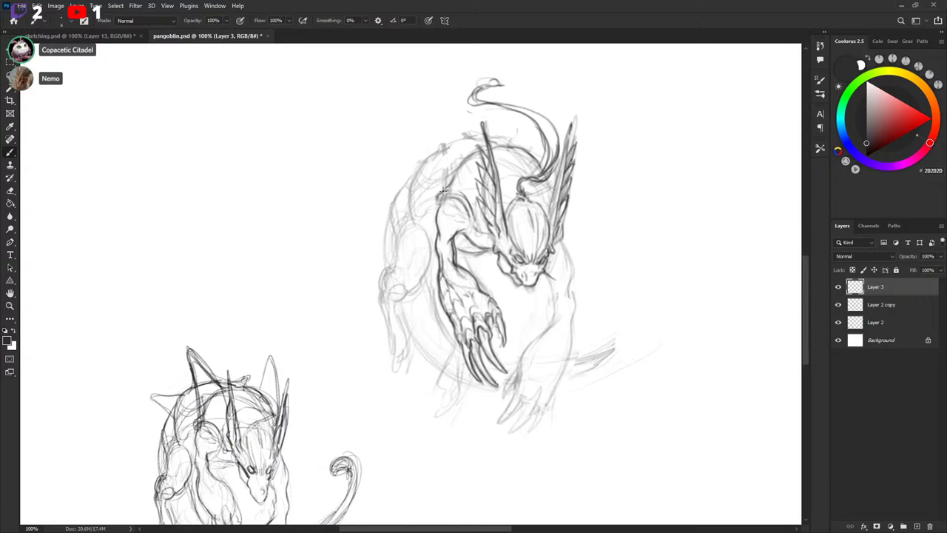
drag(584, 248, 602, 200)
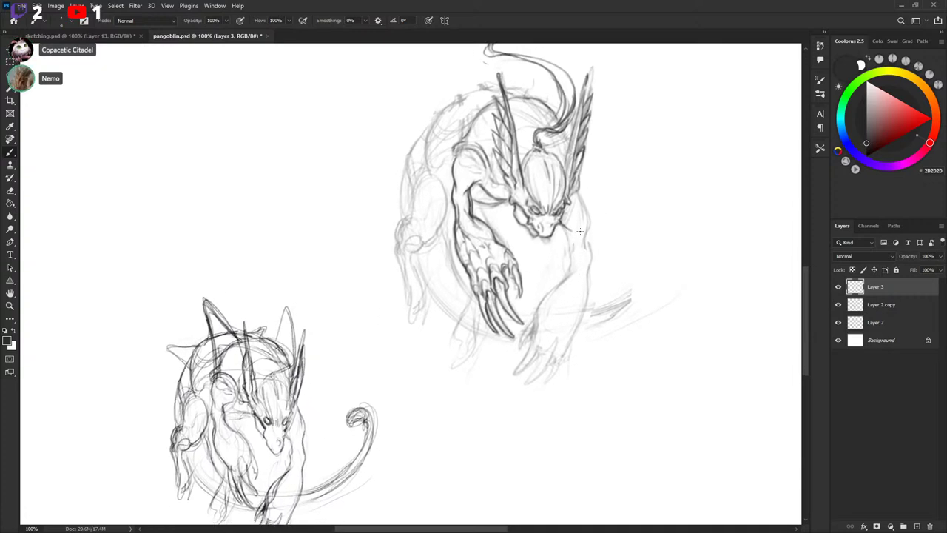
key(ctrl+z)
drag(565, 226, 572, 270)
key(ctrl+z)
mouse_move(566, 227)
mouse_down()
mouse_move(574, 265)
mouse_move(513, 360)
mouse_move(597, 281)
mouse_move(548, 287)
mouse_up()
Lasso the planted foreleg's lower part on Layer 2 copy, move it slightly upward and rotate it a little with Free Transform.
key(l)
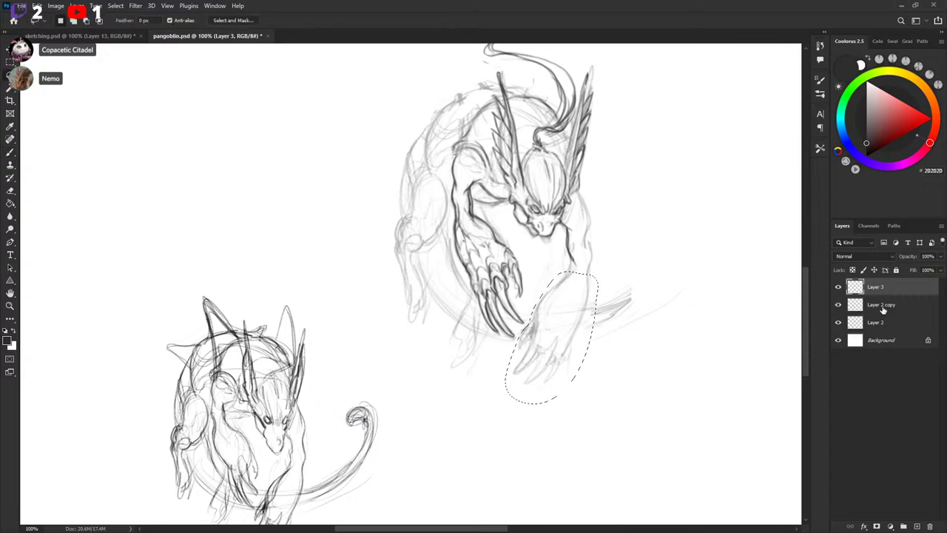
click(882, 305)
key(v)
drag(580, 331, 584, 318)
key(ctrl+t)
drag(637, 266, 631, 258)
drag(569, 339, 573, 335)
key(Return)
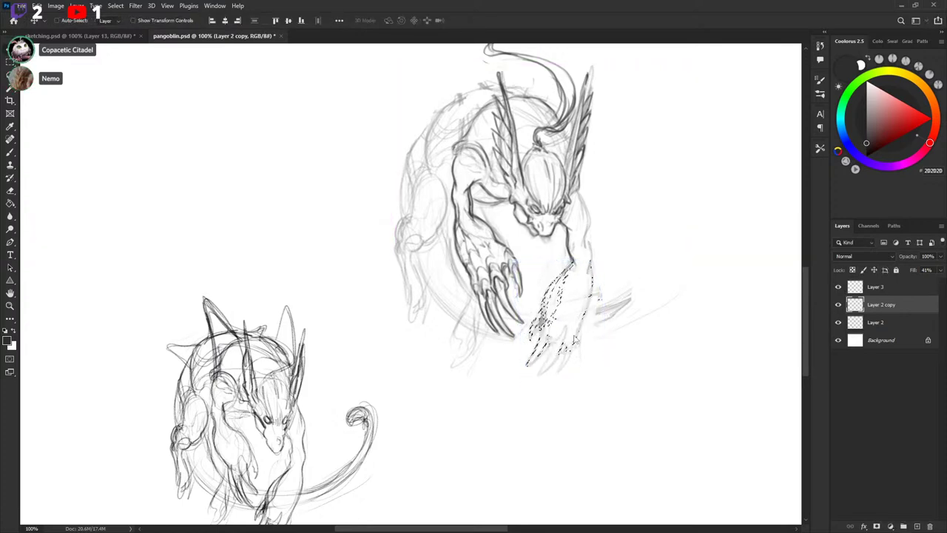
Compare Layer 3's linework with the faded sketch, and draw the planted foreleg's outer edge from the elbow up to the shoulder.
click(858, 290)
click(838, 287)
click(838, 287)
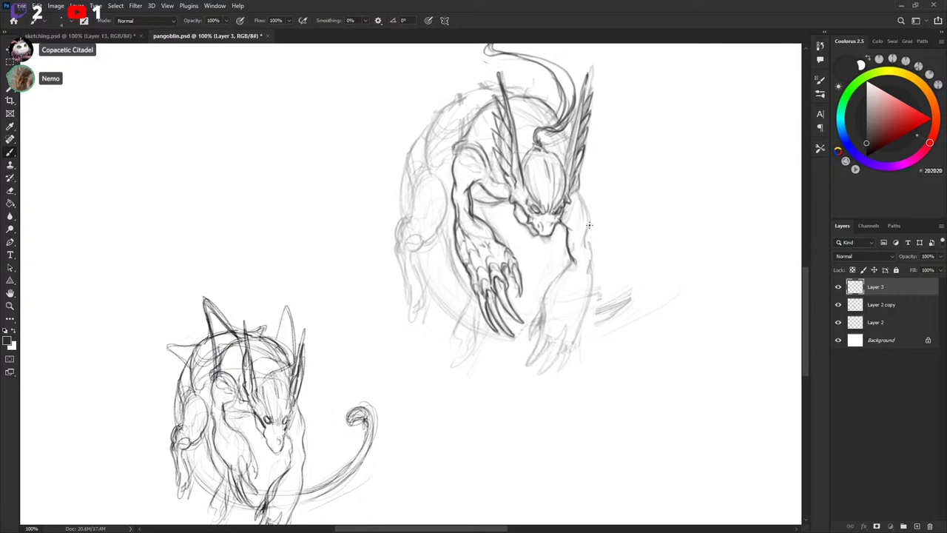
drag(590, 233, 592, 263)
mouse_move(588, 224)
mouse_down()
mouse_move(580, 192)
mouse_move(590, 220)
mouse_up()
mouse_move(573, 197)
mouse_down()
mouse_move(583, 198)
mouse_move(582, 184)
mouse_up()
Strengthen the arched back lines behind the raised foreleg's shoulder on Layer 3.
mouse_move(462, 136)
mouse_down()
mouse_move(479, 105)
mouse_move(470, 116)
mouse_move(511, 95)
mouse_up()
drag(458, 132, 491, 94)
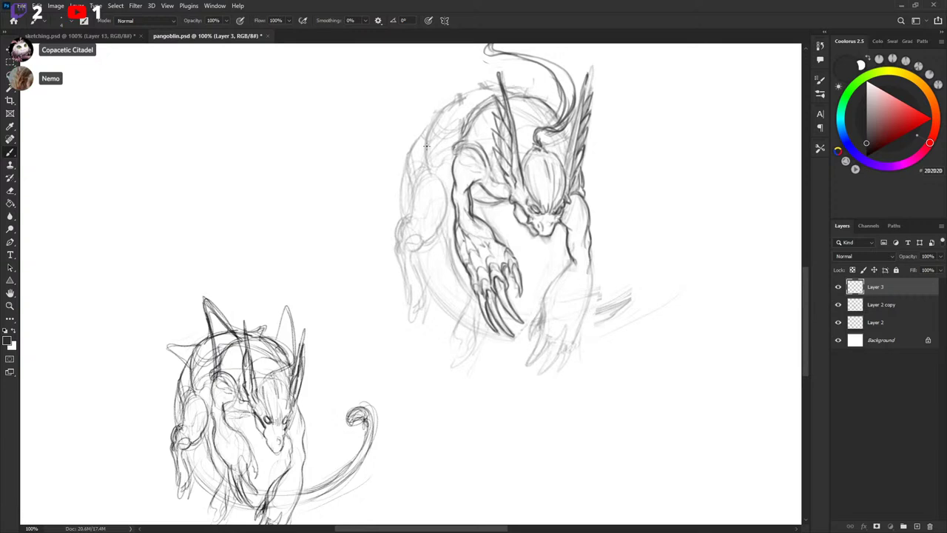
drag(427, 160, 444, 111)
mouse_move(599, 237)
mouse_down()
mouse_move(613, 207)
mouse_move(652, 206)
mouse_up()
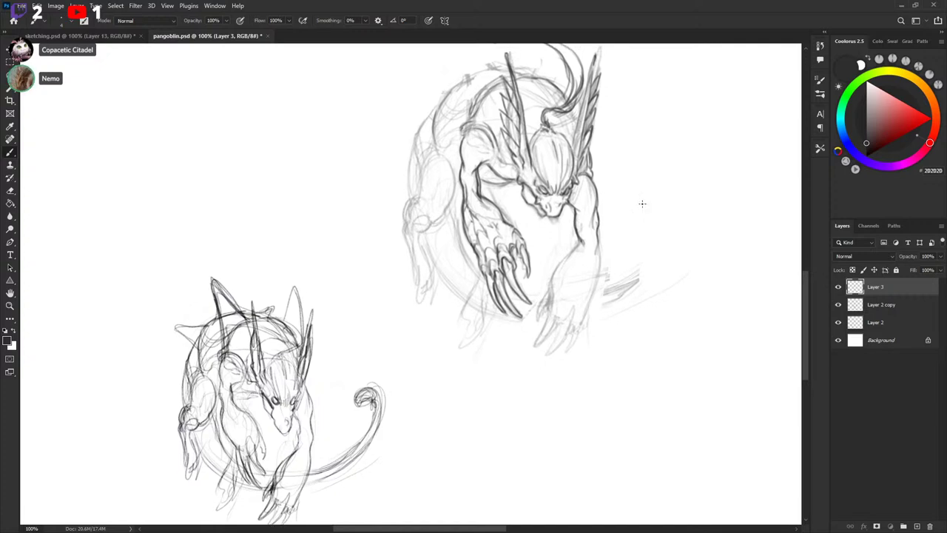
mouse_move(636, 239)
mouse_down()
mouse_move(613, 298)
mouse_move(619, 277)
mouse_move(601, 285)
mouse_move(603, 266)
mouse_up()
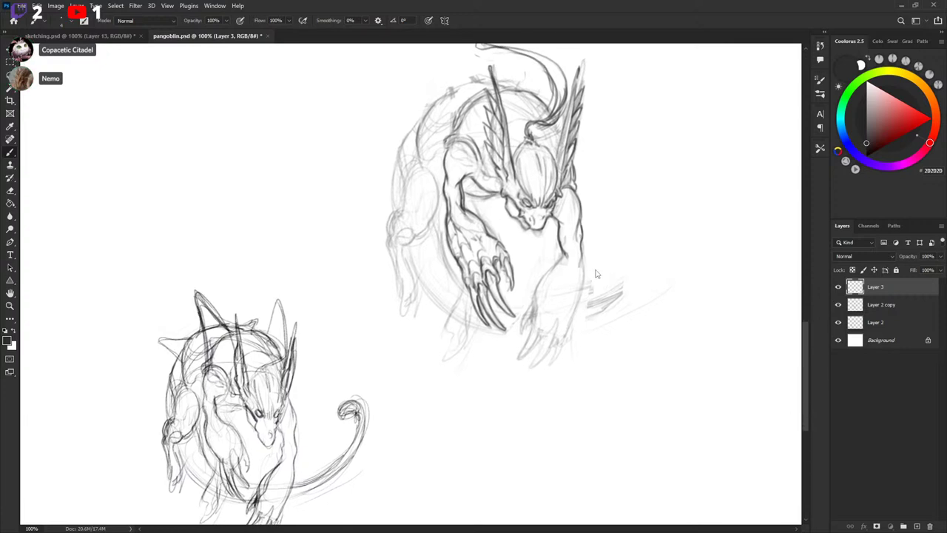
key(x)
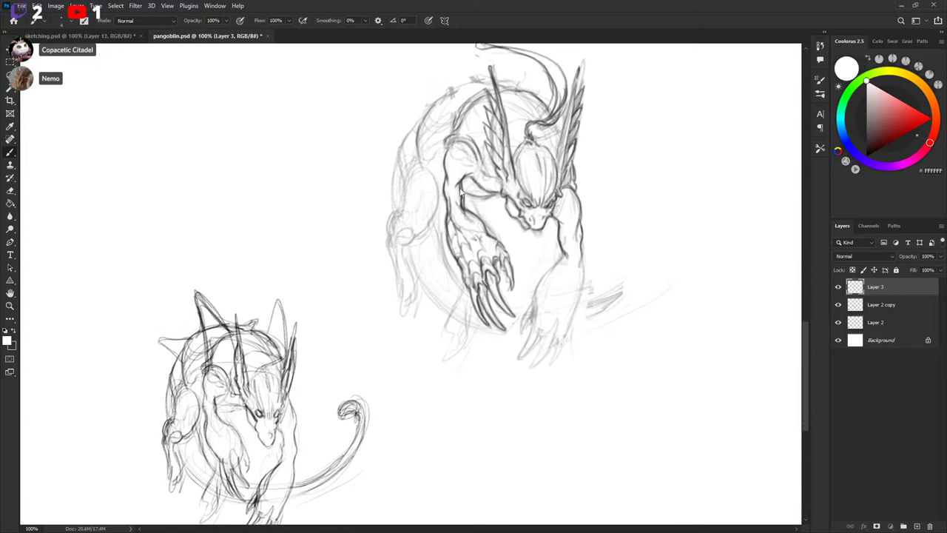
key(x)
key(x)
Replace the current pangoblin.psd view with a new window of the same document, zoomed to 100% on the redrawn creature.
click(215, 6)
mouse_move(230, 15)
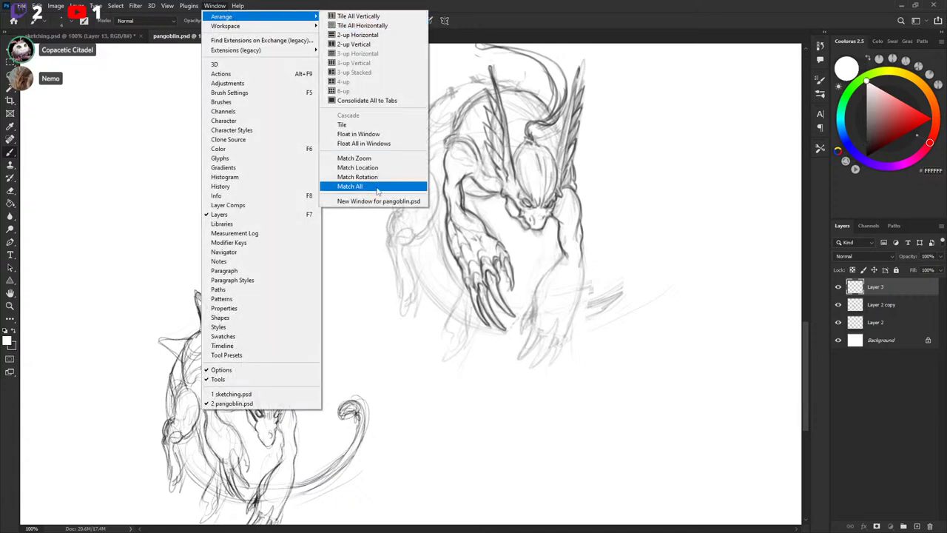
click(383, 200)
click(269, 37)
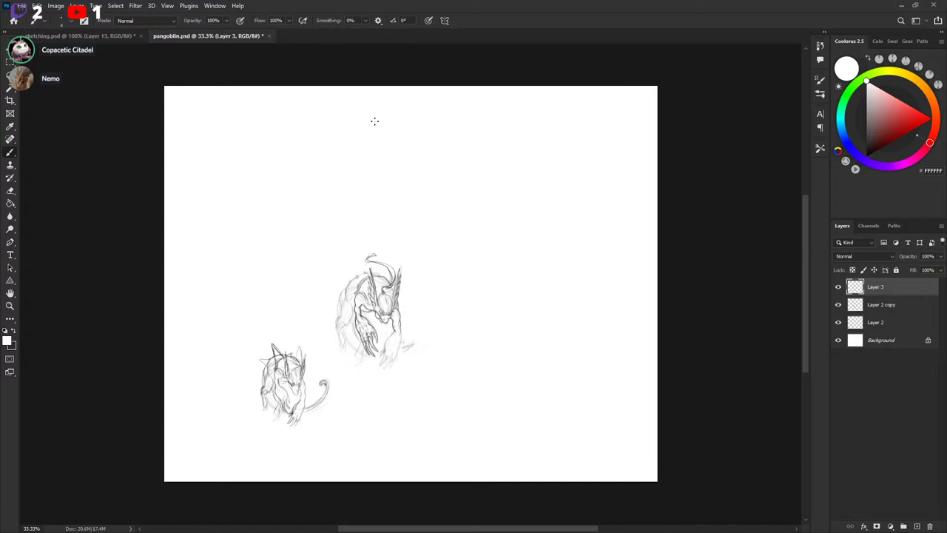
drag(437, 277, 461, 231)
key(ctrl+plus)
key(ctrl+plus)
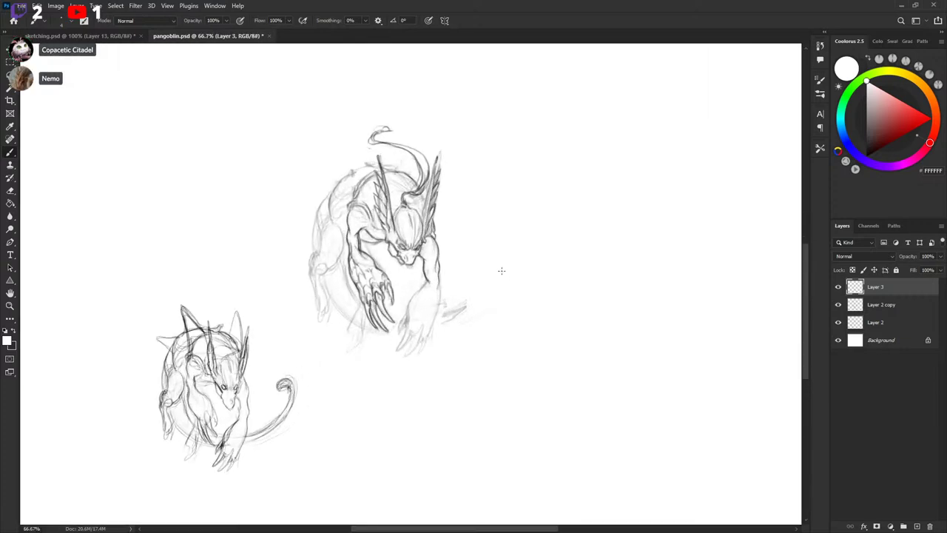
key(ctrl+plus)
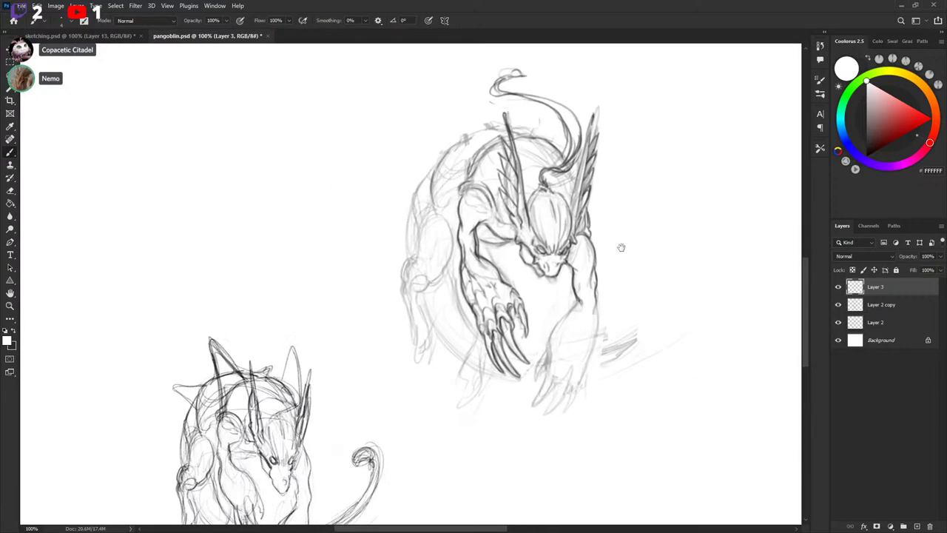
Draw the planted foreleg's inner forearm edge from the elbow down toward the wrist in dark grey.
key(x)
drag(561, 279, 569, 260)
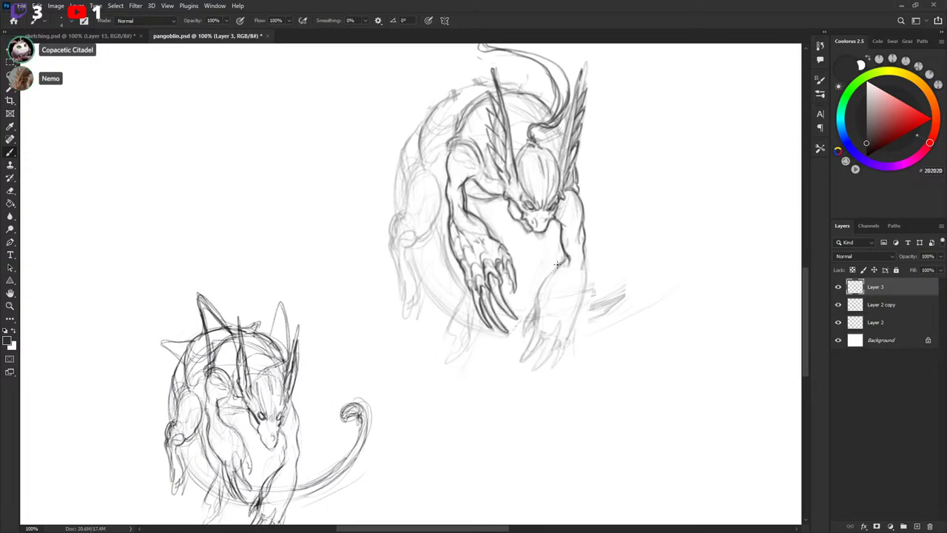
drag(549, 279, 533, 304)
drag(609, 282, 603, 324)
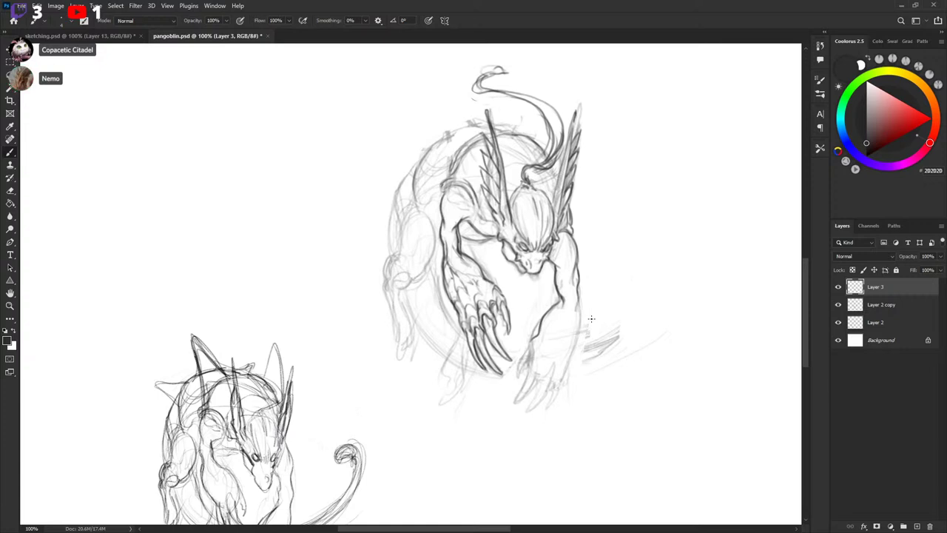
Refine the planted foreleg's inner contour between jaw and elbow, alternating dark strokes with white cleanup strokes.
key(x)
key(x)
drag(554, 265, 556, 284)
key(x)
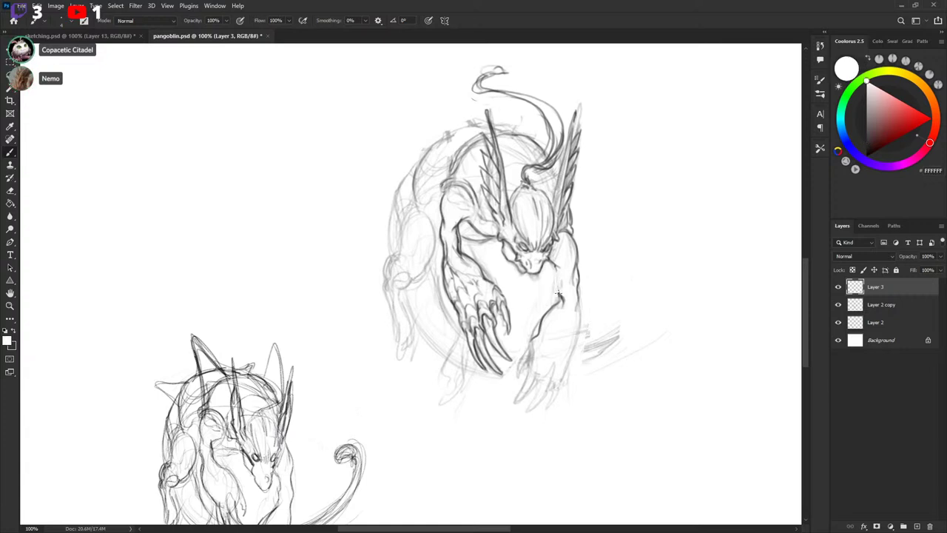
key(x)
key(x)
key(x)
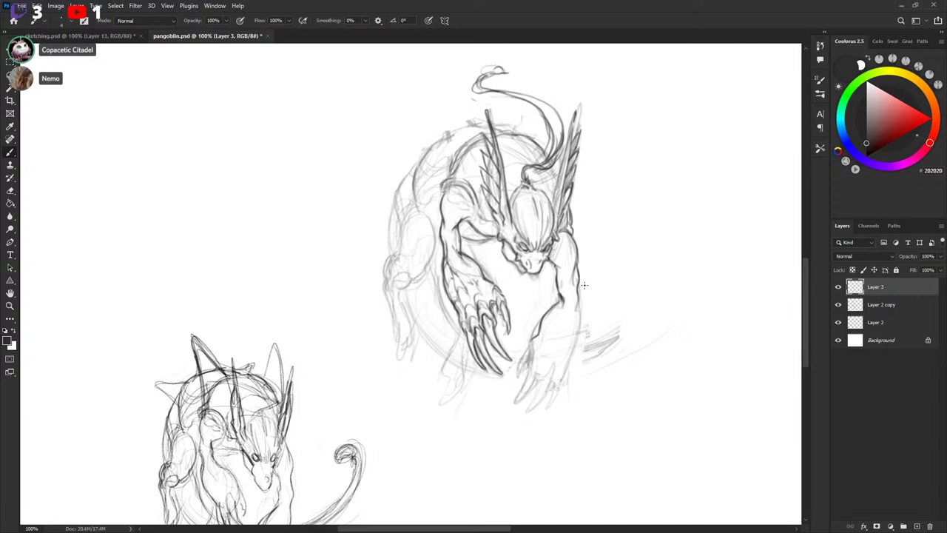
drag(588, 306, 592, 292)
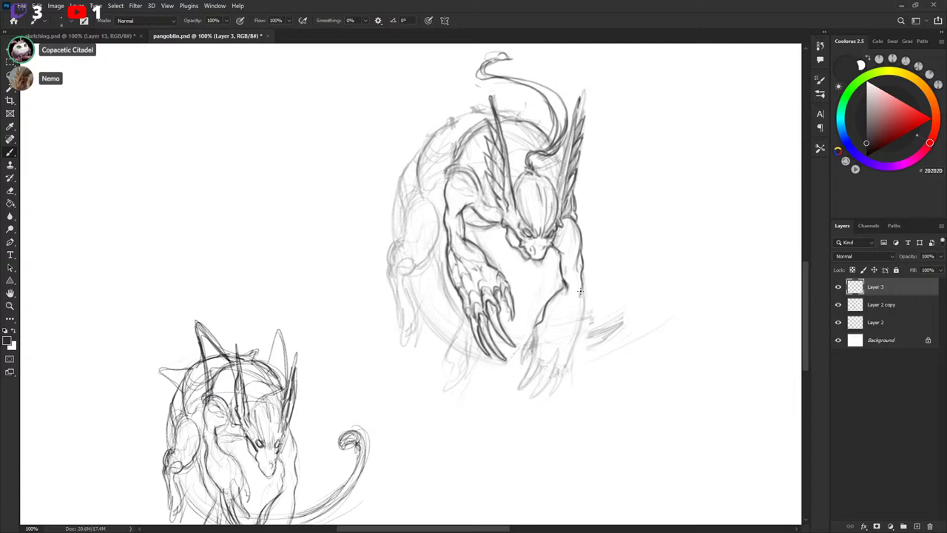
mouse_move(494, 229)
mouse_down()
mouse_move(502, 290)
mouse_move(471, 280)
mouse_up()
key(ctrl+z)
key(ctrl+z)
drag(565, 326, 578, 322)
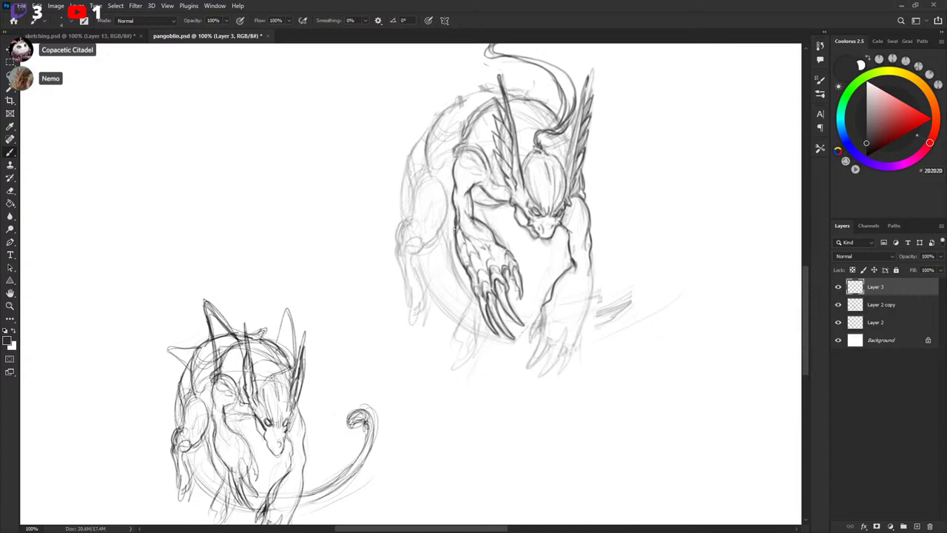
drag(454, 228, 440, 198)
key(ctrl+z)
Draw the planted foreleg's outer forearm edge from the elbow down to the wrist.
drag(580, 258, 575, 270)
drag(589, 268, 584, 320)
mouse_move(591, 276)
mouse_down()
mouse_move(577, 339)
mouse_move(609, 322)
mouse_up()
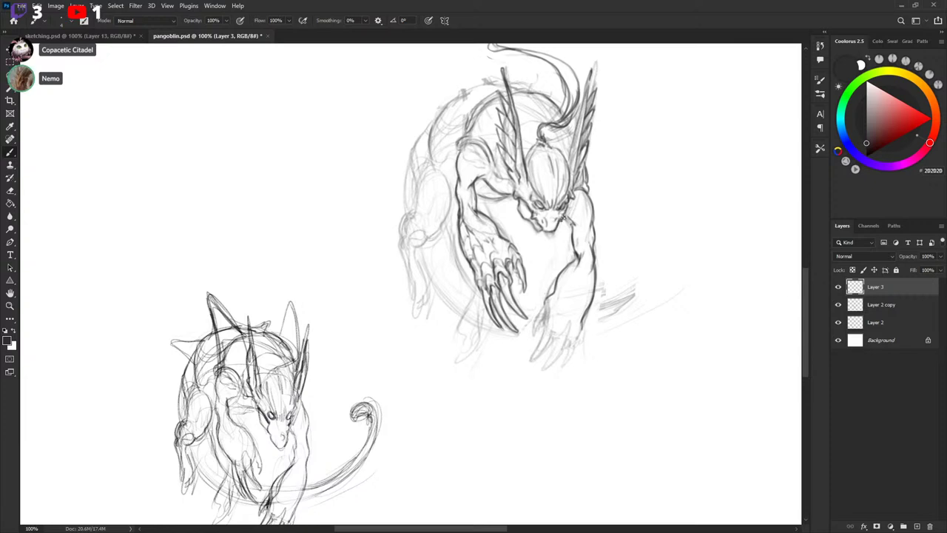
Refine the planted foreleg's shoulder beside the jaw with dark and white strokes, and darken the tip of the ear above it.
key(x)
key(x)
key(x)
key(x)
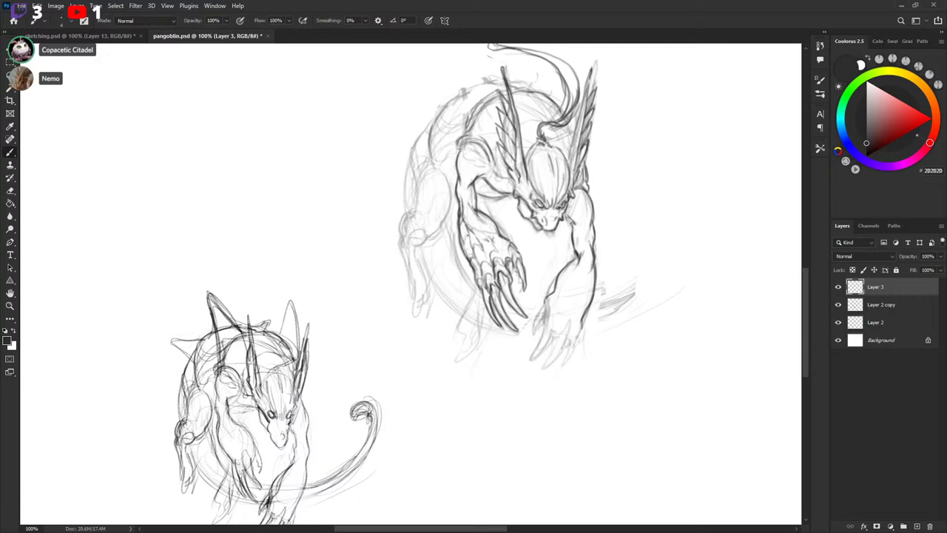
key(x)
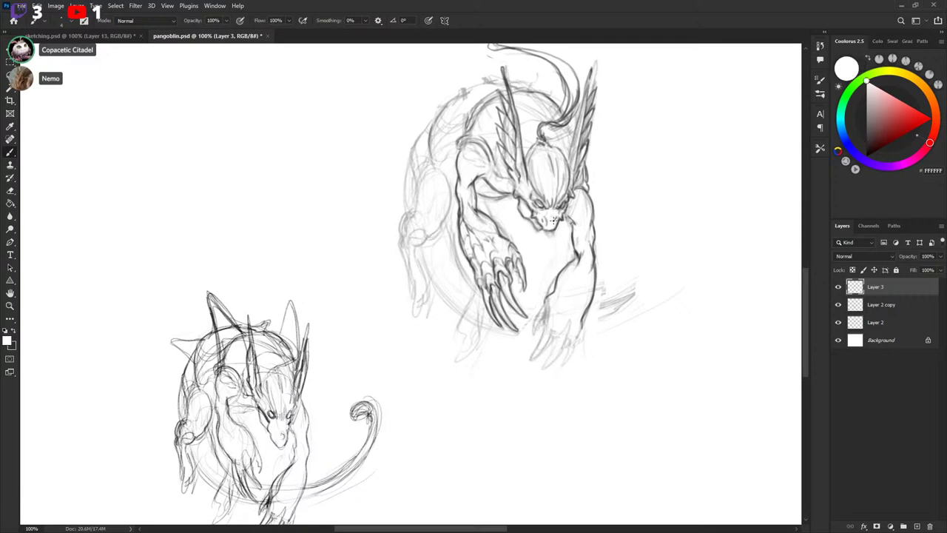
key(x)
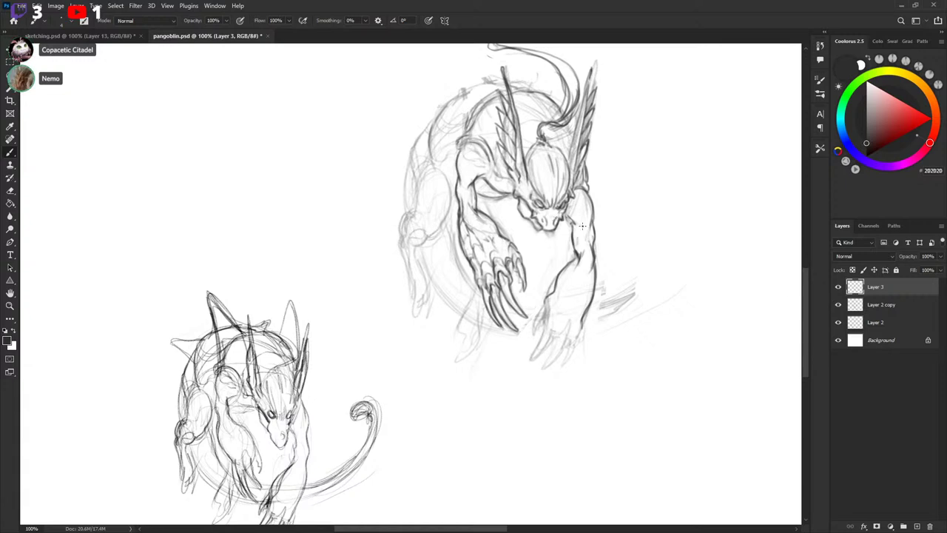
scroll(602, 257, up, 2)
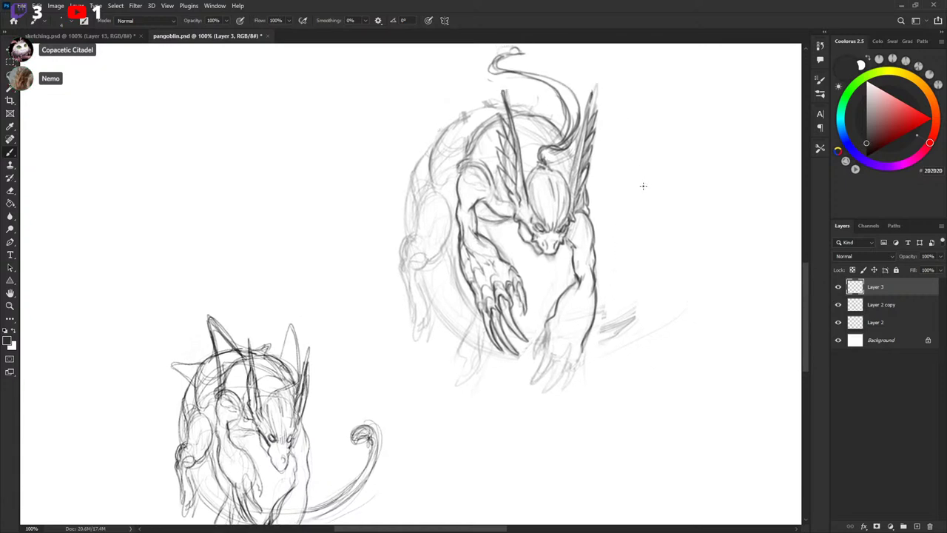
drag(641, 248, 641, 247)
drag(593, 84, 591, 99)
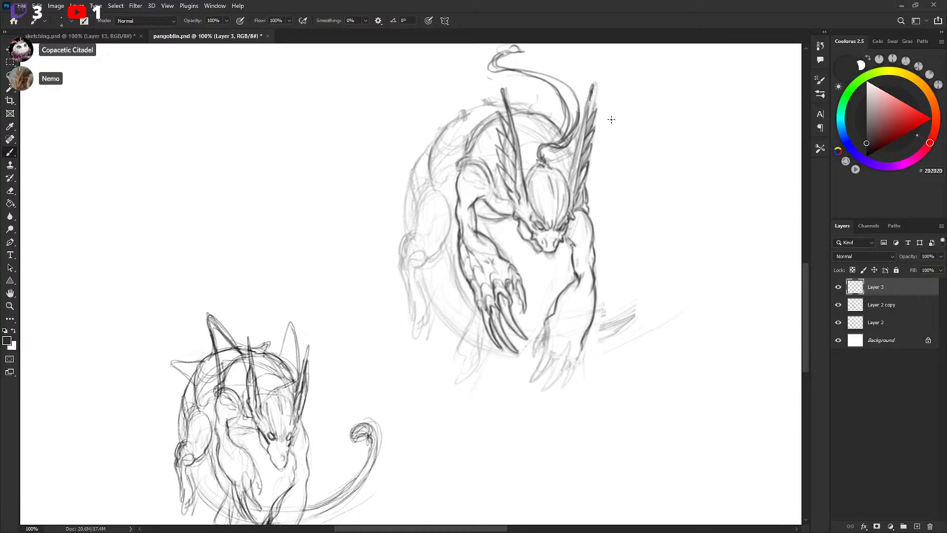
Draw the planted forefoot's toes, knuckles and long curved claws over the faded sketch, cleaning overlaps with white strokes.
drag(617, 289, 641, 228)
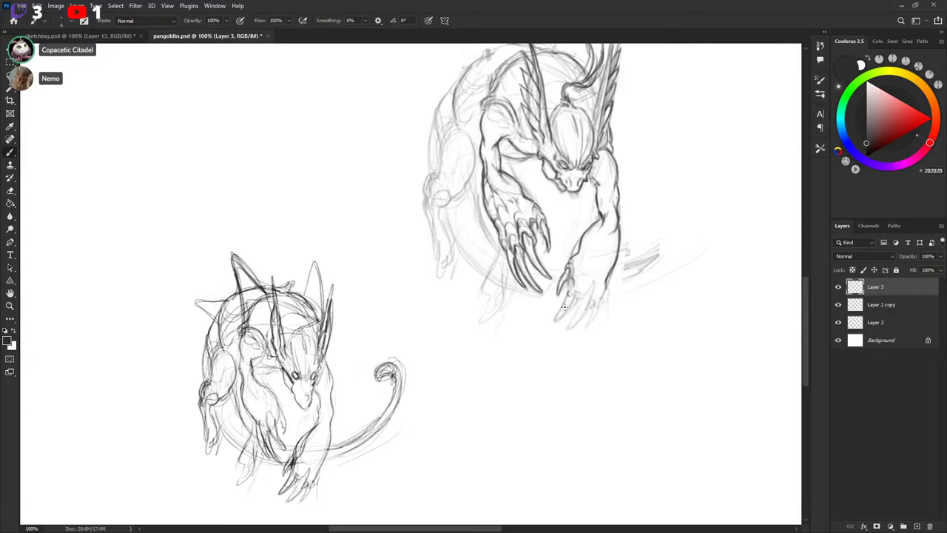
mouse_move(568, 296)
mouse_down()
mouse_move(553, 322)
mouse_move(580, 291)
mouse_up()
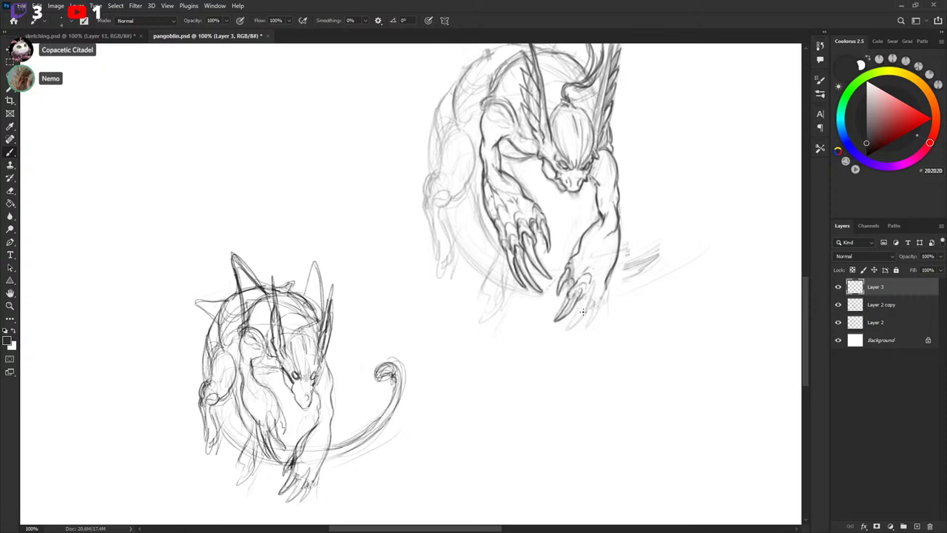
drag(582, 310, 554, 337)
key(x)
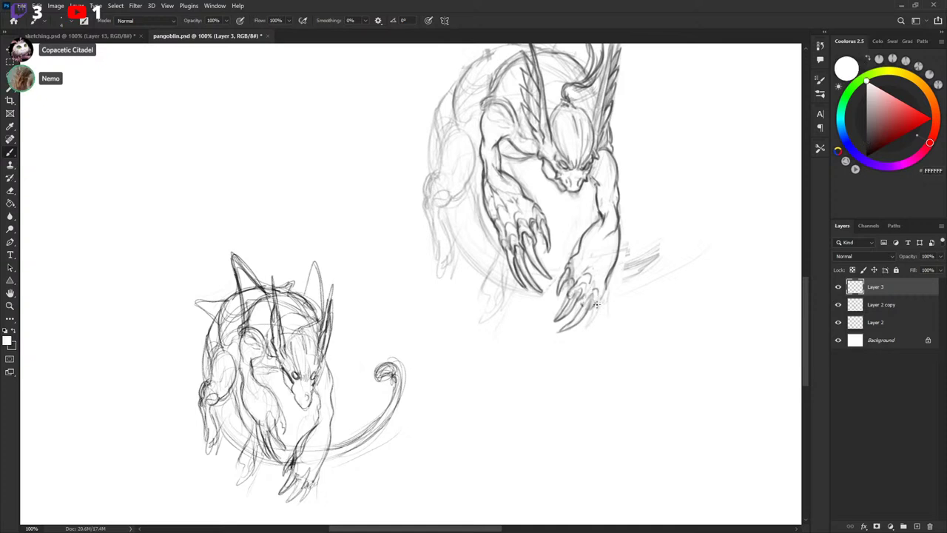
key(x)
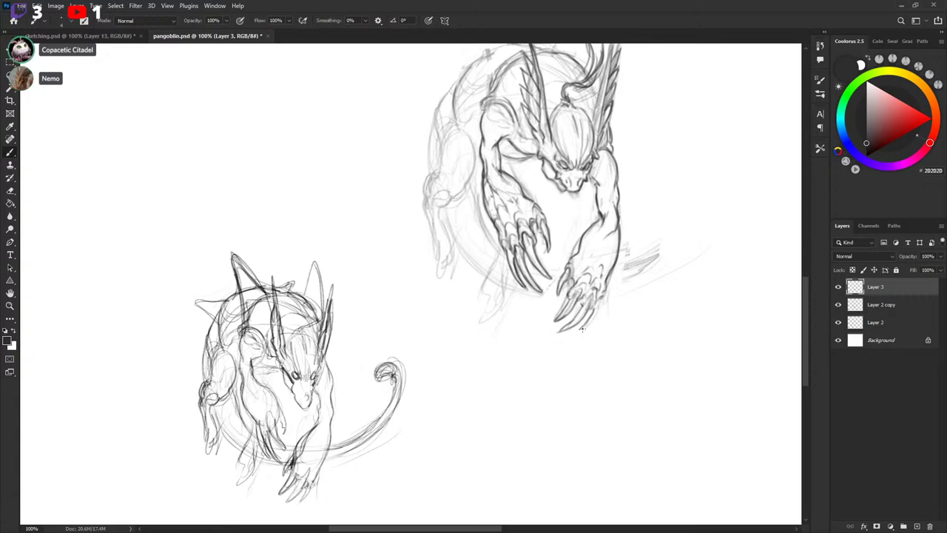
key(x)
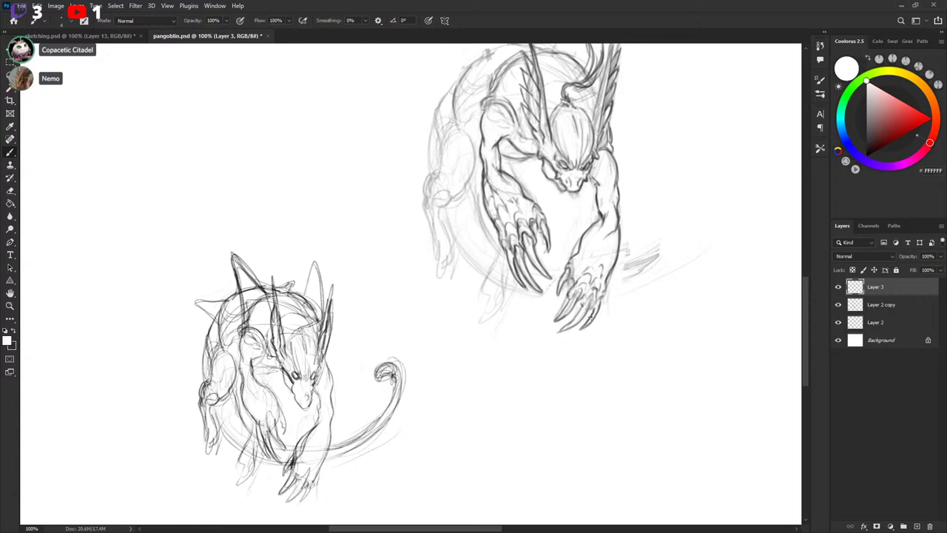
key(x)
drag(606, 289, 599, 304)
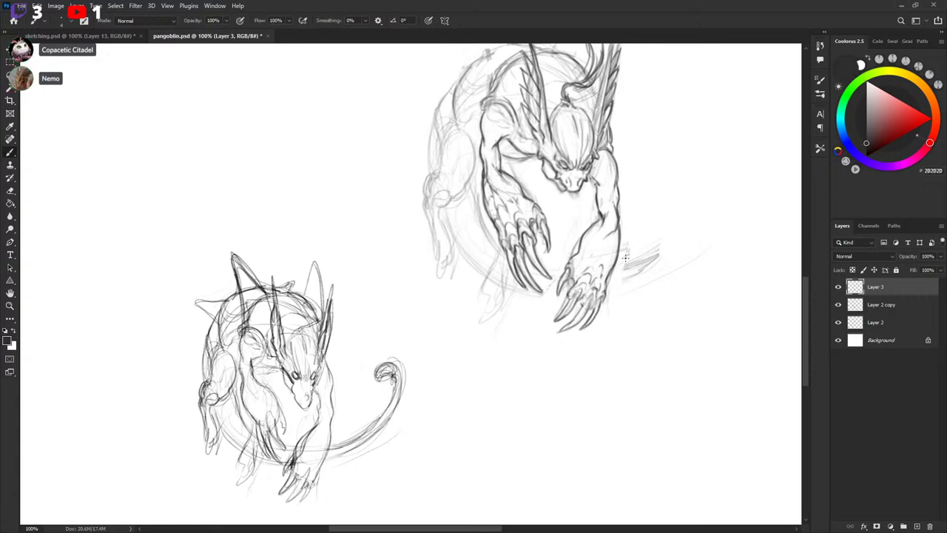
drag(626, 258, 615, 294)
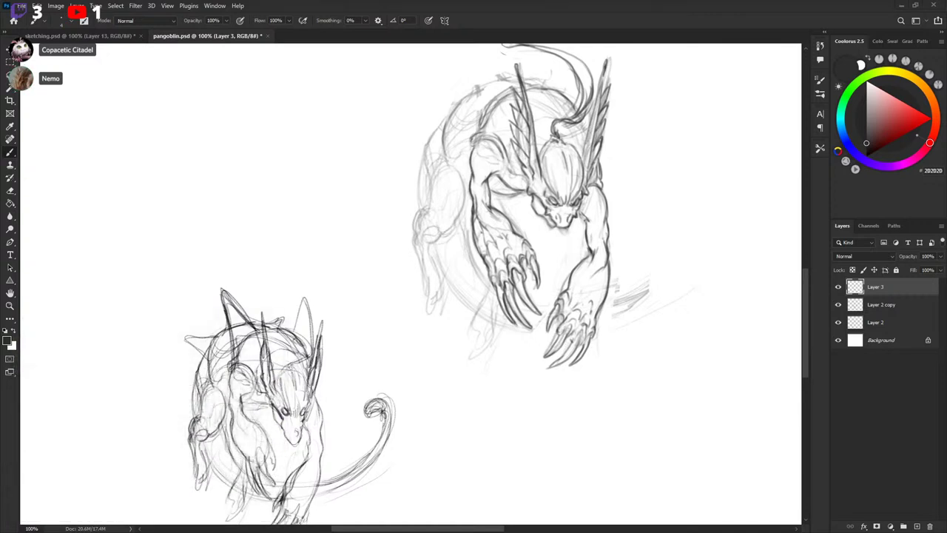
View the Ghostrick Lantern card image on Tumblr in the browser window, and close that window.
drag(433, 2, 408, 74)
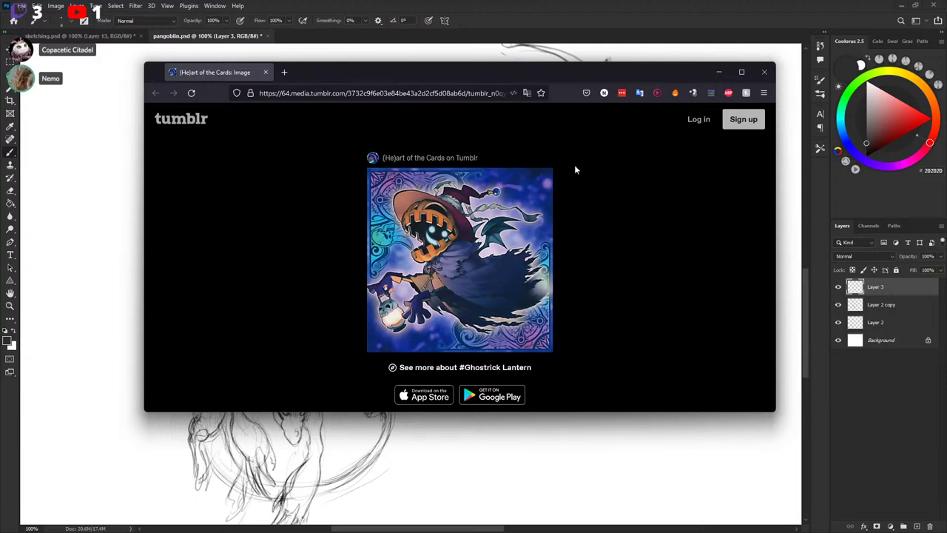
click(769, 72)
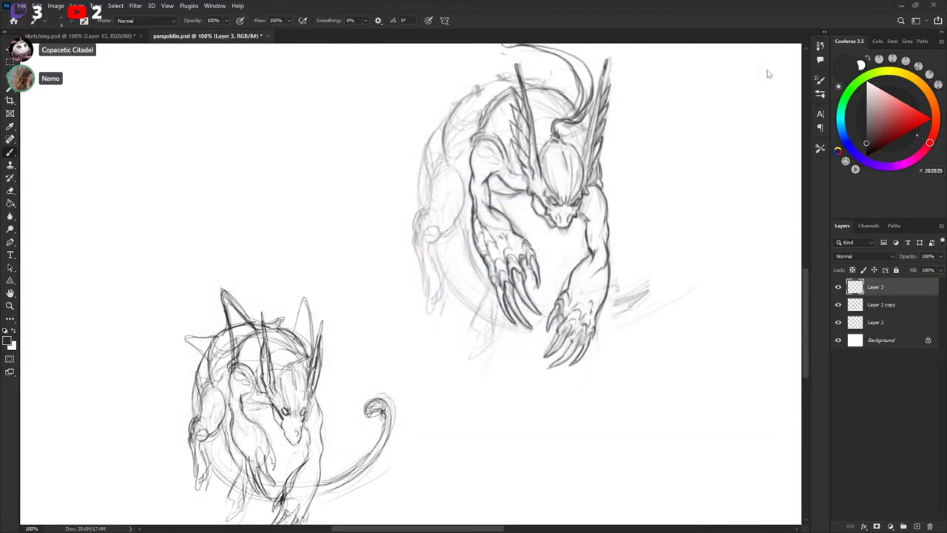
Refine the linework at the base of the ear nearest the raised foreleg with dark and white strokes.
mouse_move(627, 216)
mouse_down()
mouse_move(613, 256)
mouse_move(638, 256)
mouse_up()
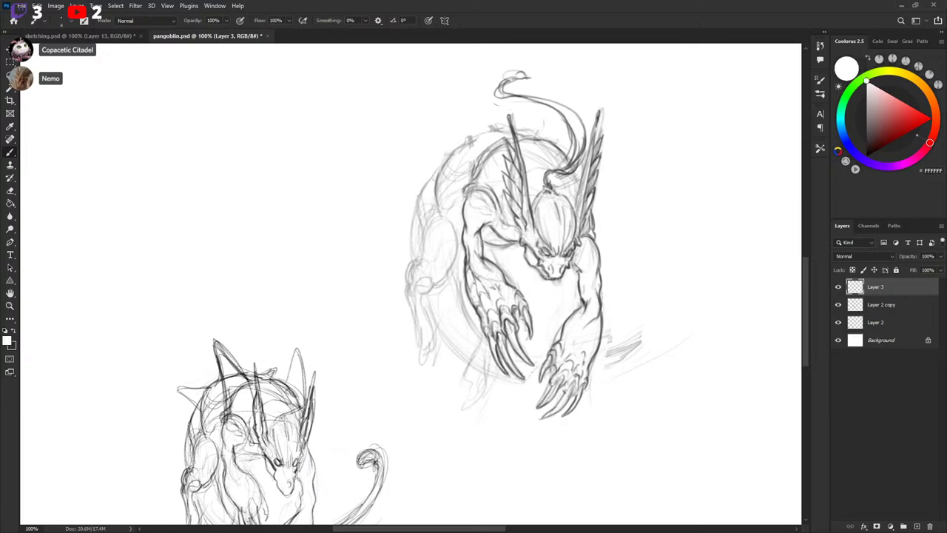
scroll(576, 264, up, 1)
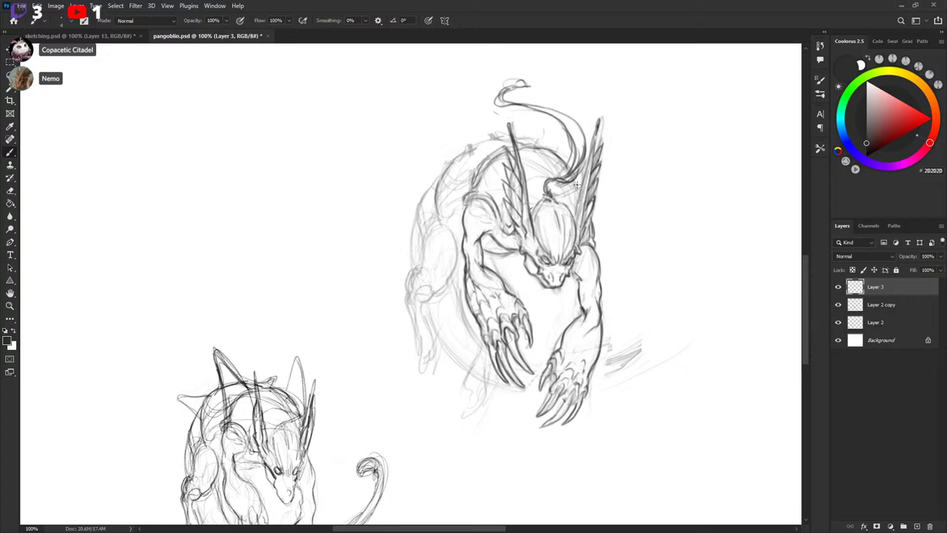
drag(552, 218, 564, 222)
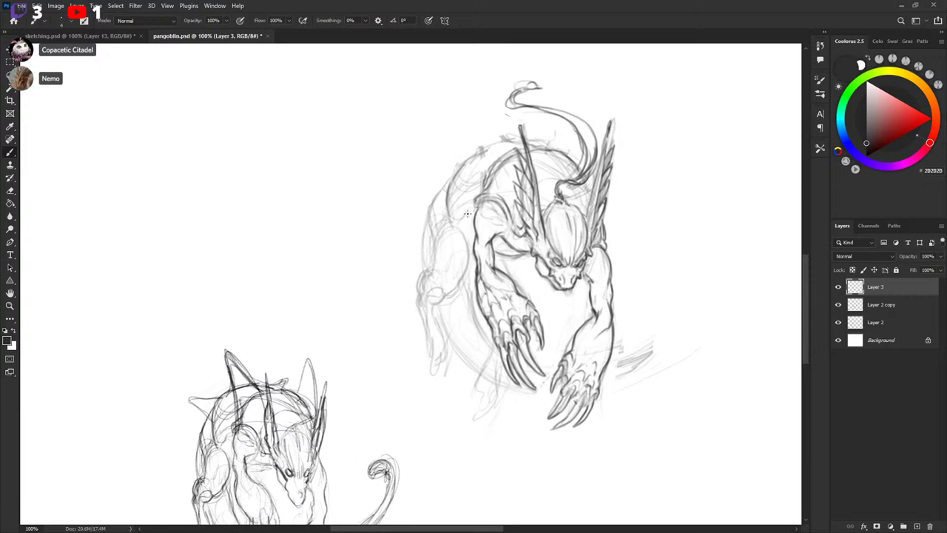
drag(538, 274, 539, 246)
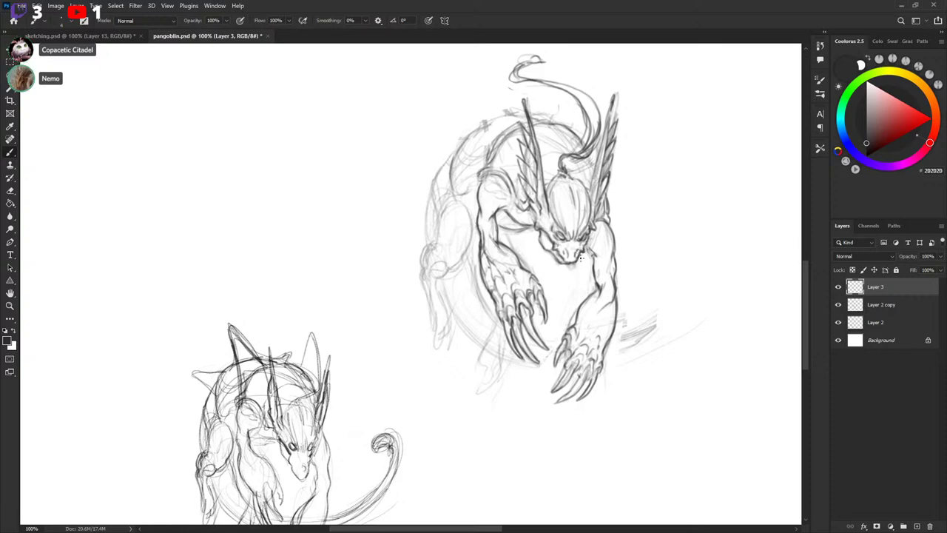
drag(596, 257, 586, 273)
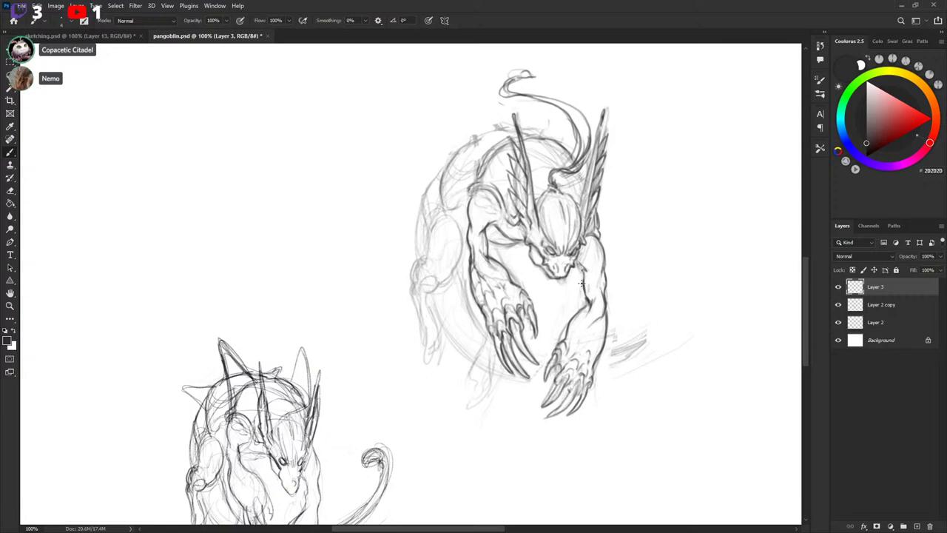
Draw the hind leg's thigh and bent knee over the faded sketch with dark strokes, cleaning the knee with white.
drag(582, 282, 577, 297)
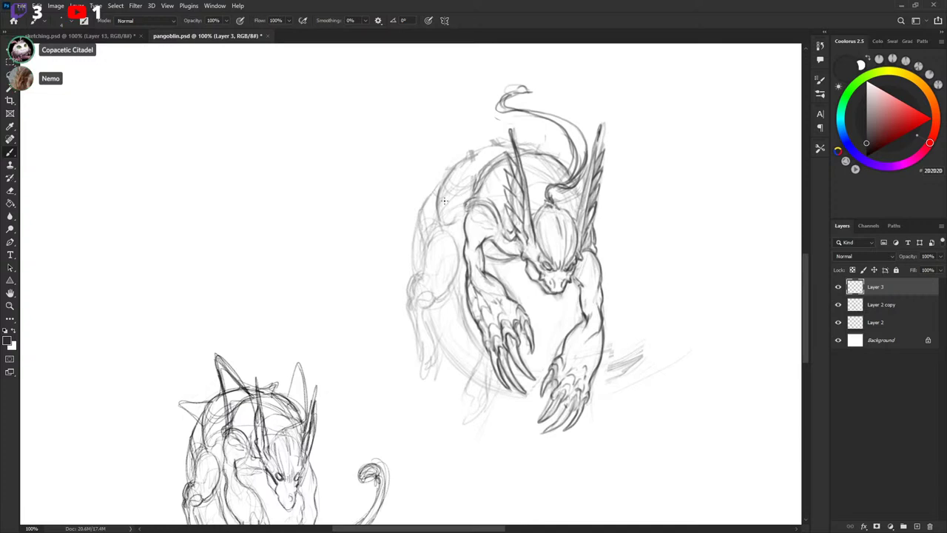
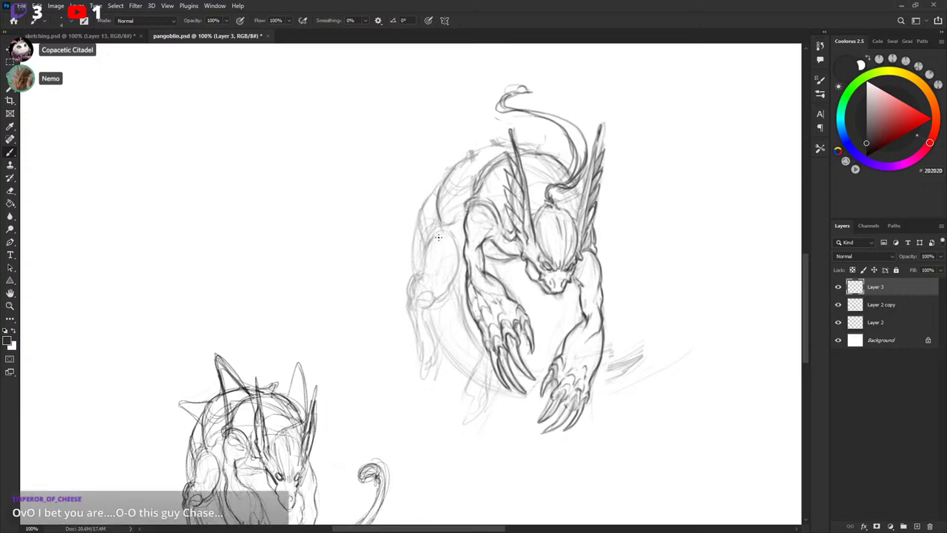
mouse_move(459, 250)
mouse_down()
mouse_move(482, 309)
mouse_move(505, 280)
mouse_up()
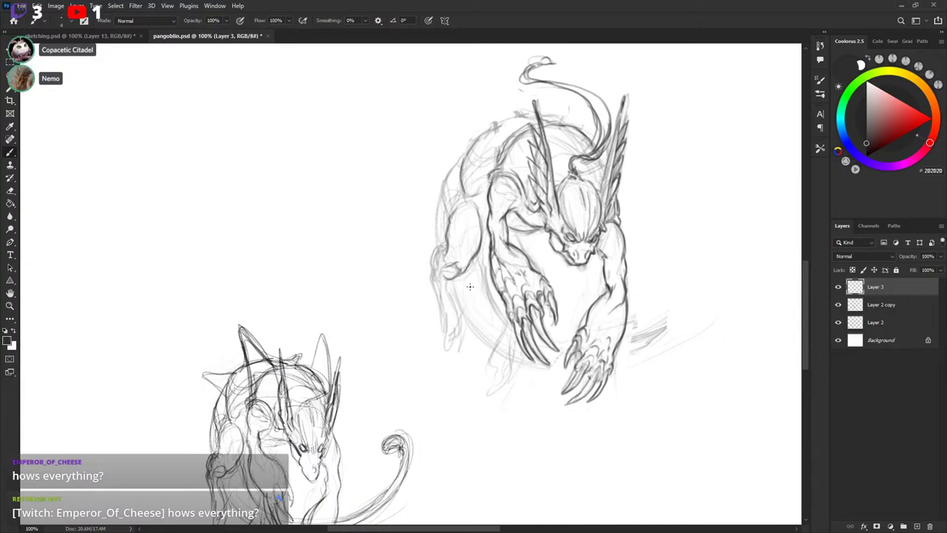
drag(485, 280, 490, 285)
key(x)
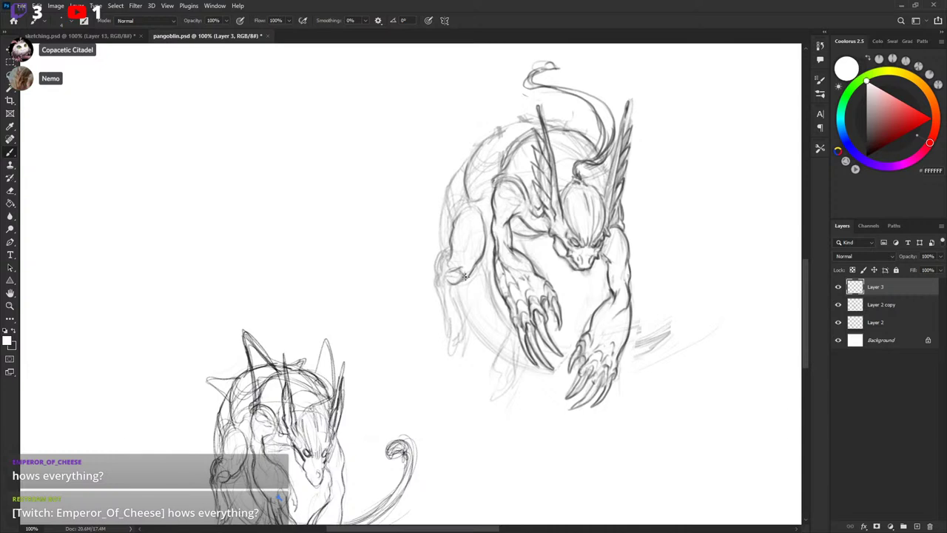
key(x)
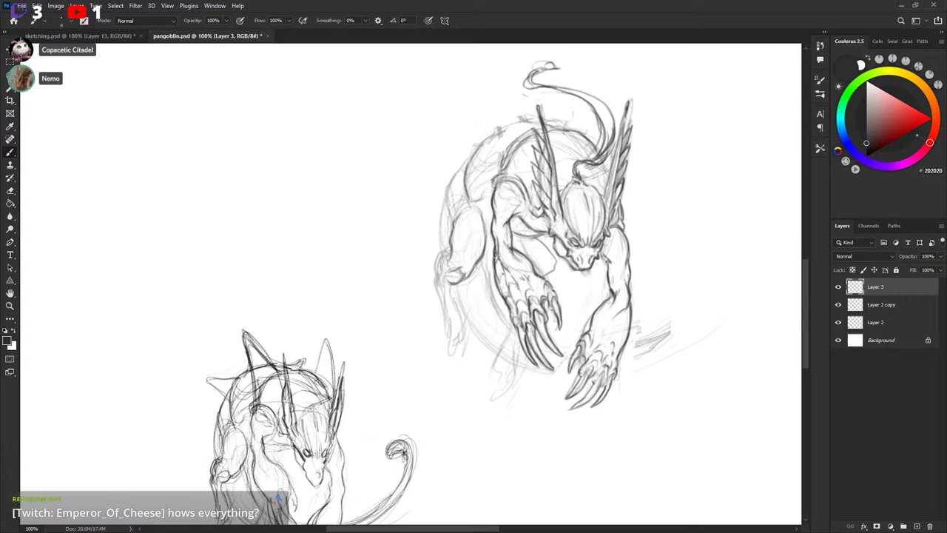
Refine the body contour behind the raised foreleg's wrist and claws, undoing the stray strokes beside the claws.
key(x)
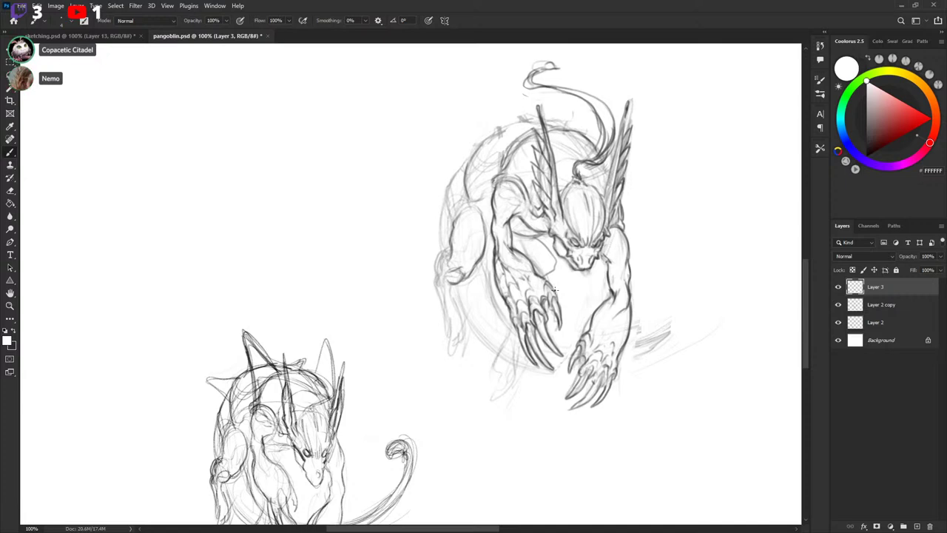
key(x)
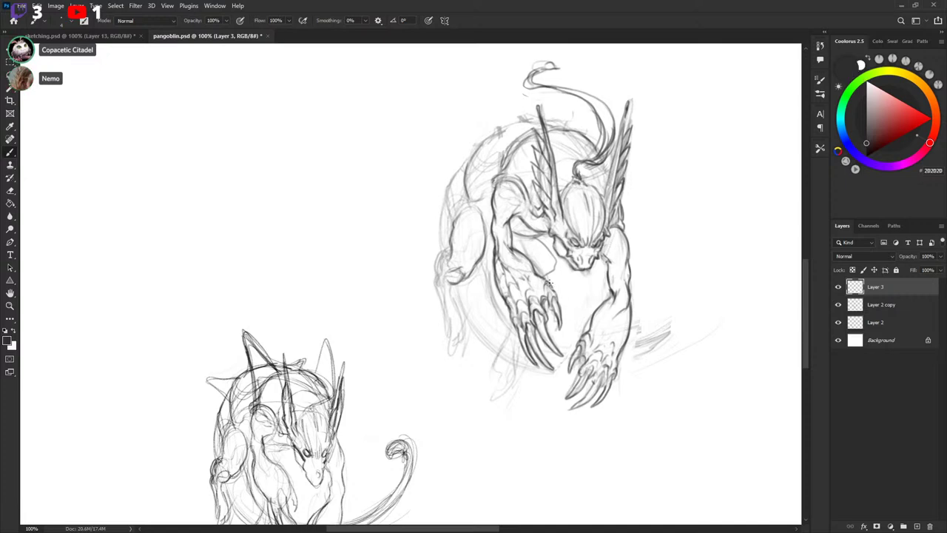
mouse_move(549, 282)
mouse_down()
mouse_move(575, 294)
mouse_move(568, 308)
mouse_move(563, 289)
mouse_move(572, 288)
mouse_move(560, 305)
mouse_move(560, 338)
mouse_up()
key(ctrl+z)
key(ctrl+z)
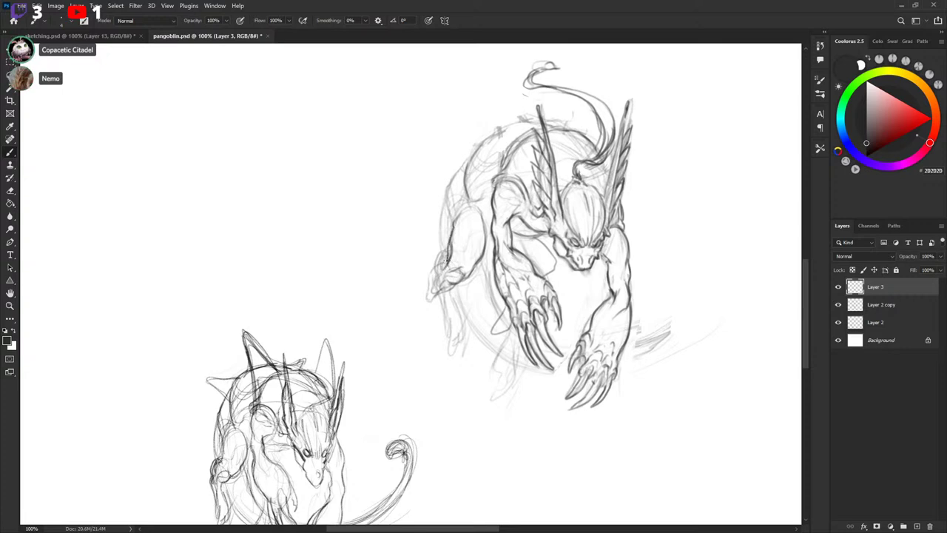
Try to draw the hind leg's lower section and foot extending outward from the knee with dark and white strokes.
key(x)
drag(452, 256, 452, 246)
key(x)
key(x)
key(x)
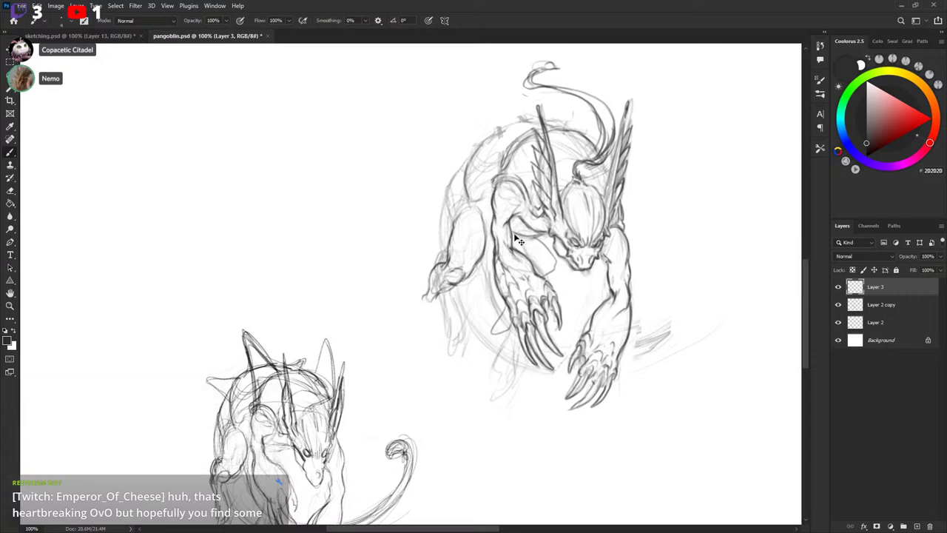
drag(580, 285, 602, 249)
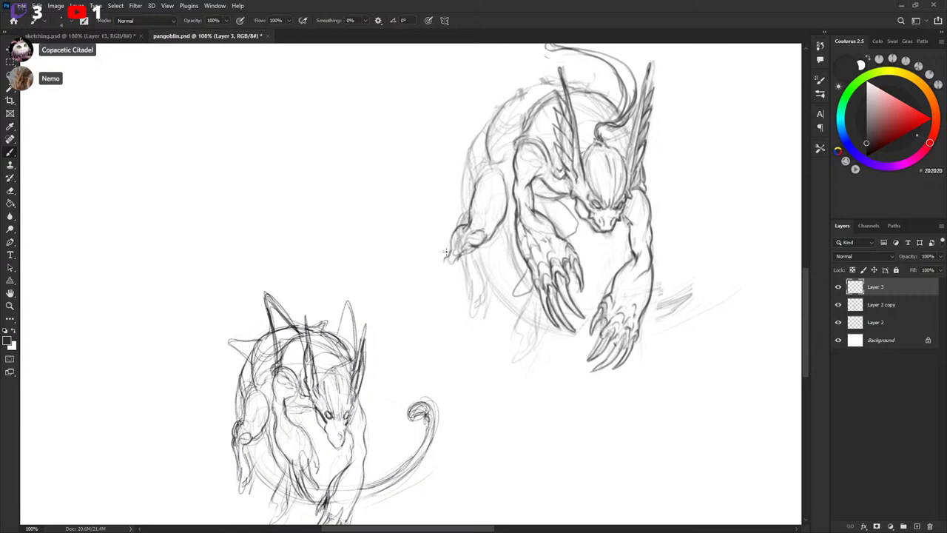
mouse_move(446, 253)
mouse_down()
mouse_move(441, 290)
mouse_move(453, 317)
mouse_move(466, 259)
mouse_up()
Remove the attempted foot beyond the hind knee by undoing its strokes and isolating the area with a lasso selection, and deselect.
key(ctrl+z)
key(ctrl+z)
key(ctrl+z)
key(ctrl+z)
key(ctrl+z)
key(l)
mouse_move(472, 252)
mouse_down()
mouse_move(448, 219)
mouse_move(465, 224)
mouse_up()
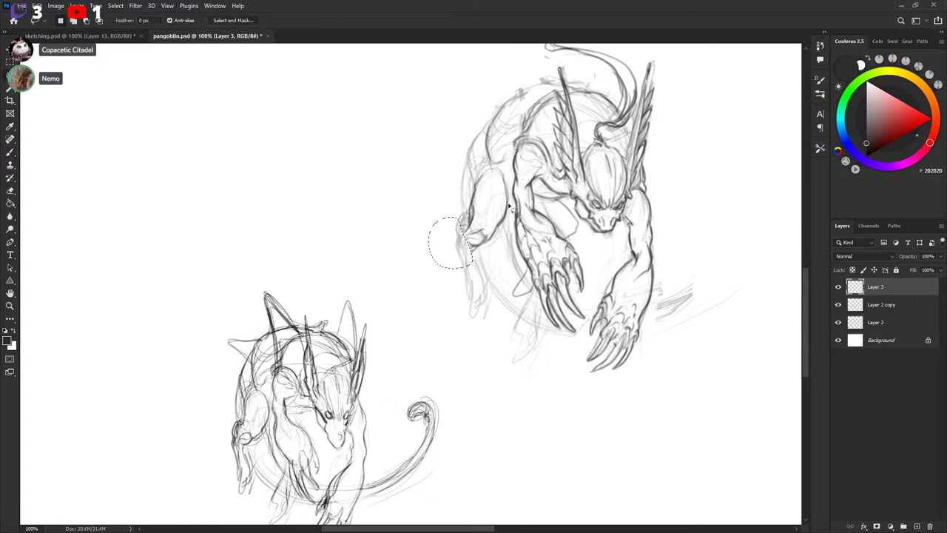
key(ctrl+d)
key(b)
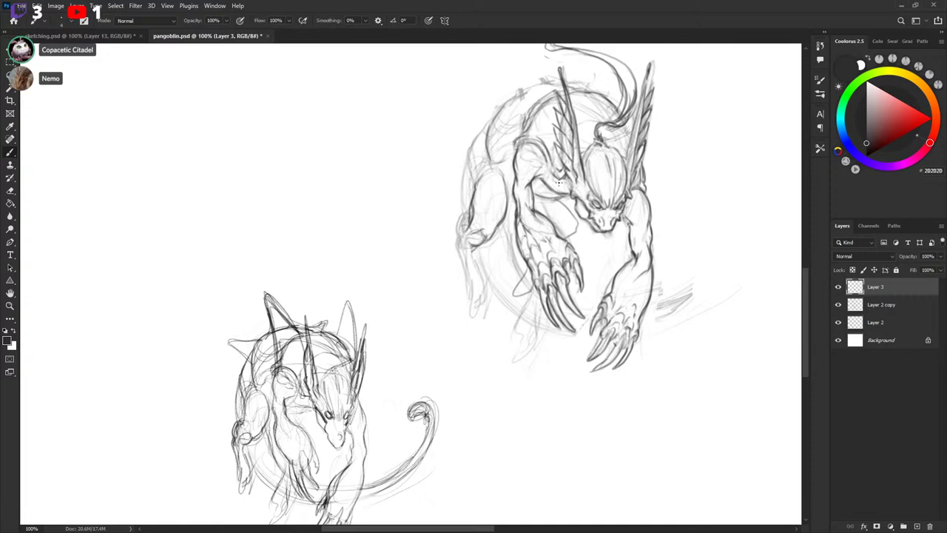
Draw the hind leg's rounded ankle joint beyond the knee and the long outline hanging below it, cleaning overlaps with white.
mouse_move(450, 241)
mouse_down()
mouse_move(472, 251)
mouse_move(451, 243)
mouse_move(465, 225)
mouse_move(451, 241)
mouse_move(506, 214)
mouse_move(466, 250)
mouse_move(444, 245)
mouse_move(445, 294)
mouse_move(460, 273)
mouse_up()
key(ctrl+z)
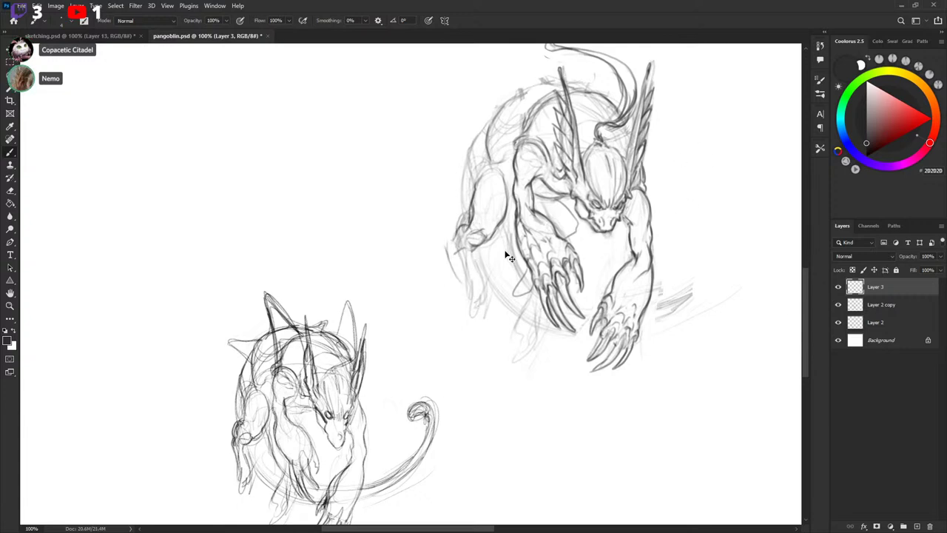
key(ctrl+z)
mouse_move(444, 238)
mouse_down()
mouse_move(451, 283)
mouse_move(445, 258)
mouse_up()
key(x)
mouse_move(467, 223)
mouse_down()
mouse_move(461, 230)
mouse_move(467, 223)
mouse_up()
key(x)
mouse_move(446, 244)
mouse_down()
mouse_move(458, 249)
mouse_move(446, 242)
mouse_move(451, 297)
mouse_up()
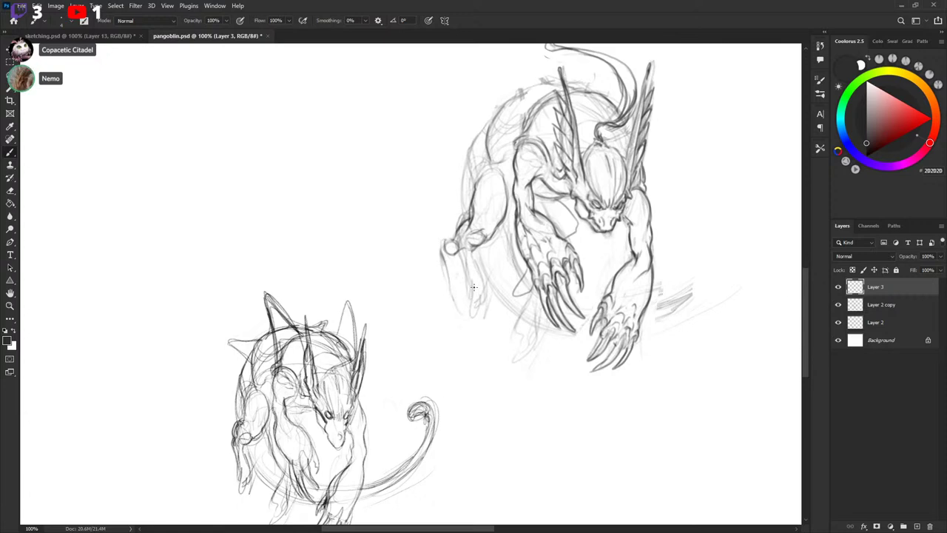
Try to draw the toes and lower edge of the hind foot.
mouse_move(468, 280)
mouse_down()
mouse_move(456, 326)
mouse_move(450, 293)
mouse_move(481, 304)
mouse_up()
drag(475, 276, 477, 303)
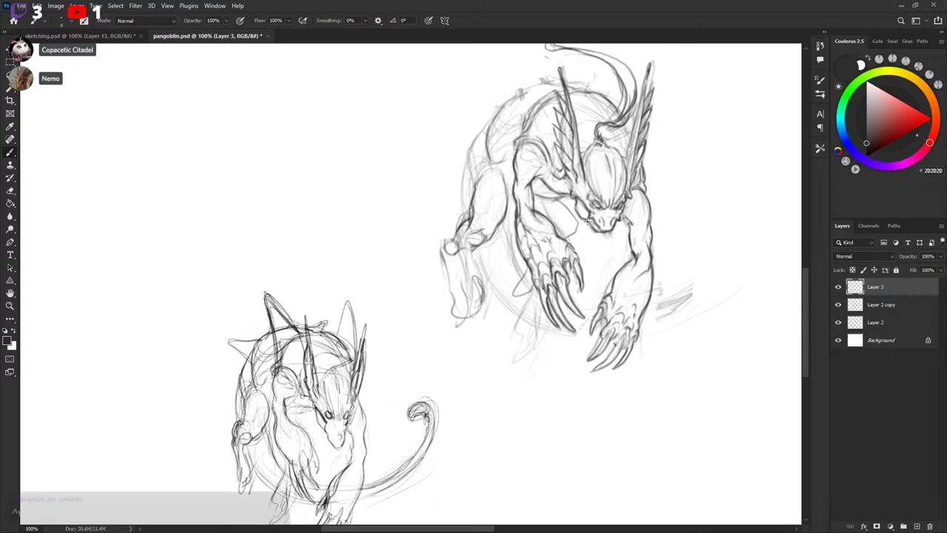
key(ctrl+z)
key(ctrl+z)
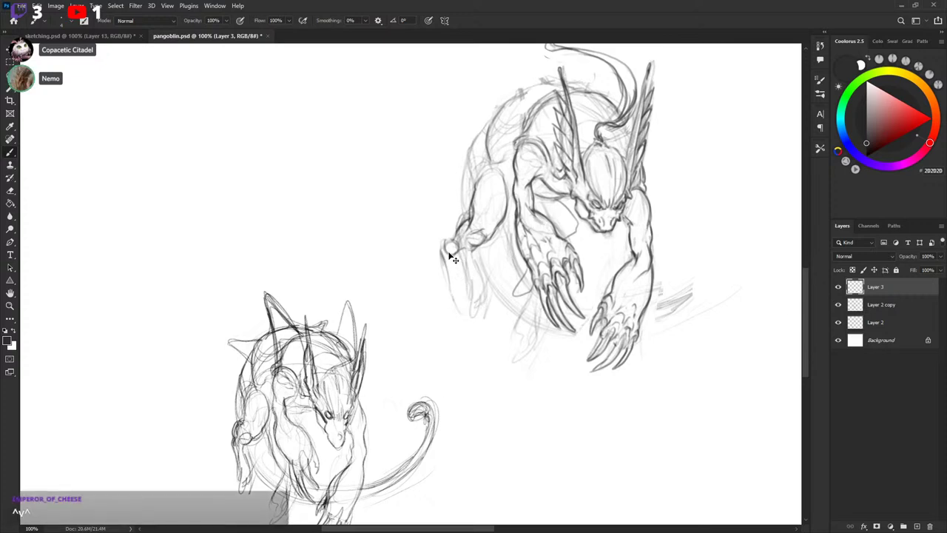
Hide and show Layer 3 to compare the redrawn linework with the faded sketch beneath it.
drag(559, 236, 538, 265)
click(839, 289)
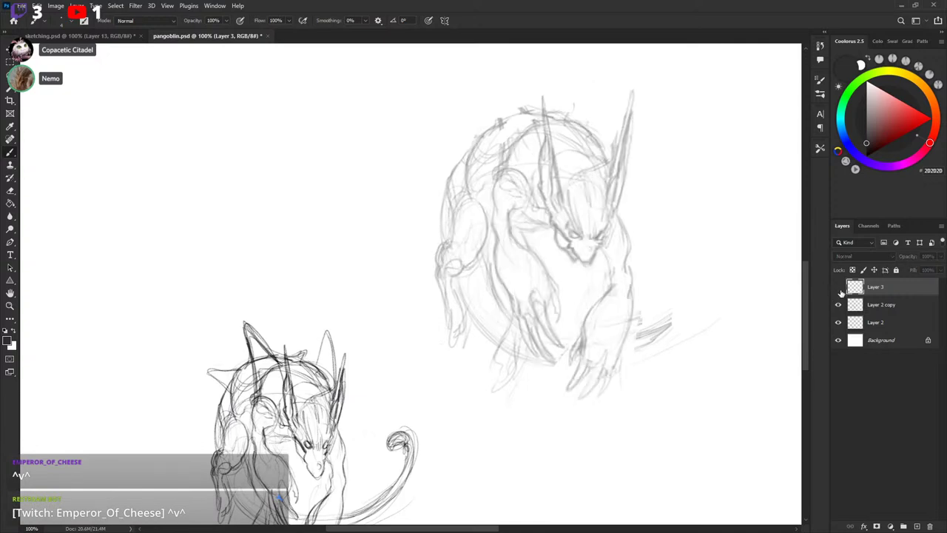
click(839, 288)
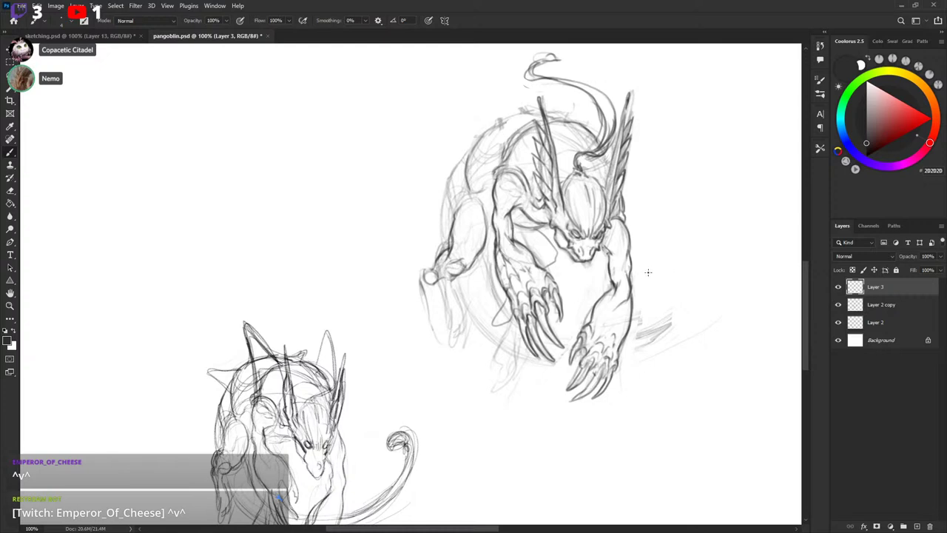
Lasso the whole redrawn creature on Layer 3 and open the selection in the Liquify filter with a brush size of 200.
key(l)
mouse_move(400, 93)
mouse_down()
mouse_move(639, 429)
mouse_move(473, 46)
mouse_up()
click(135, 6)
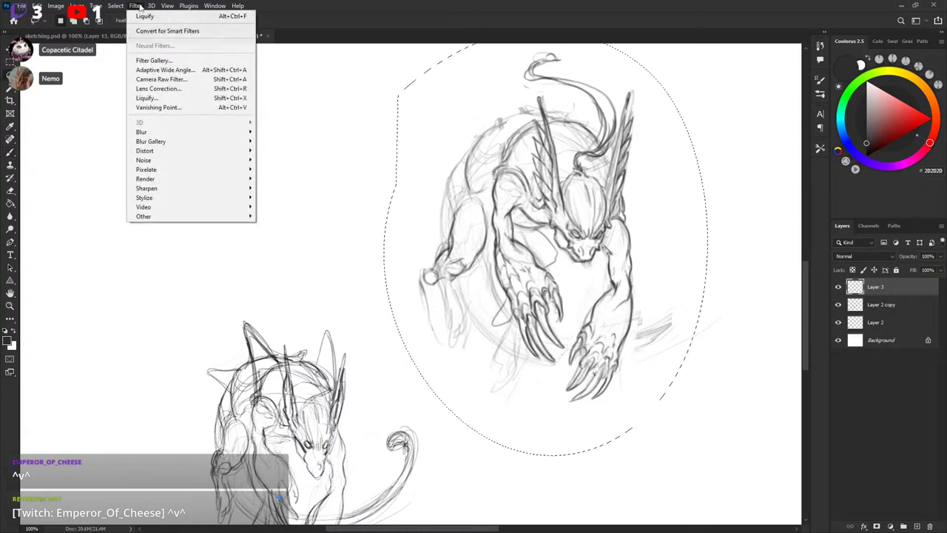
click(165, 97)
text(200)
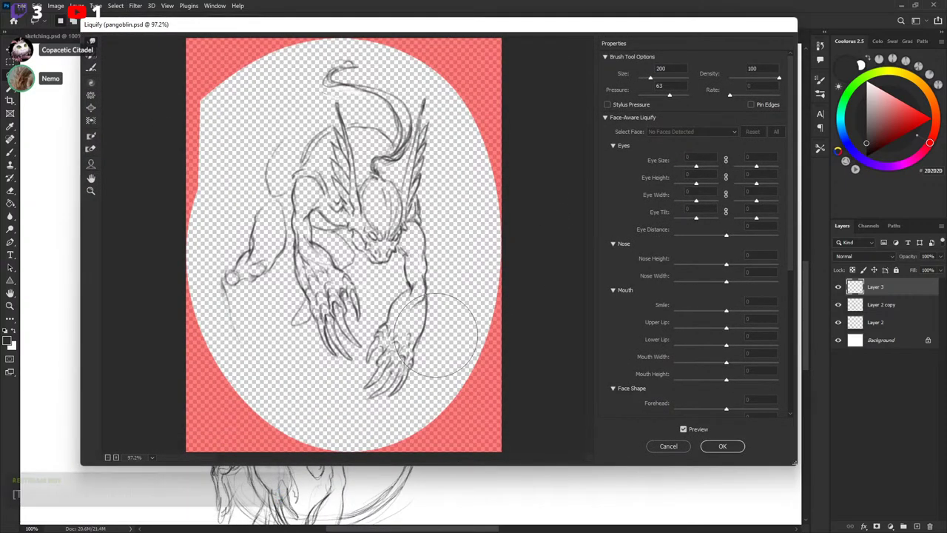
Resize the warp brush and push the planted foreleg's elbow outward, reshaping its clawed forefoot slightly.
key([)
key([)
key([)
key([)
key([)
key(bracketleft)
key(bracketleft)
key(bracketleft)
key(bracketleft)
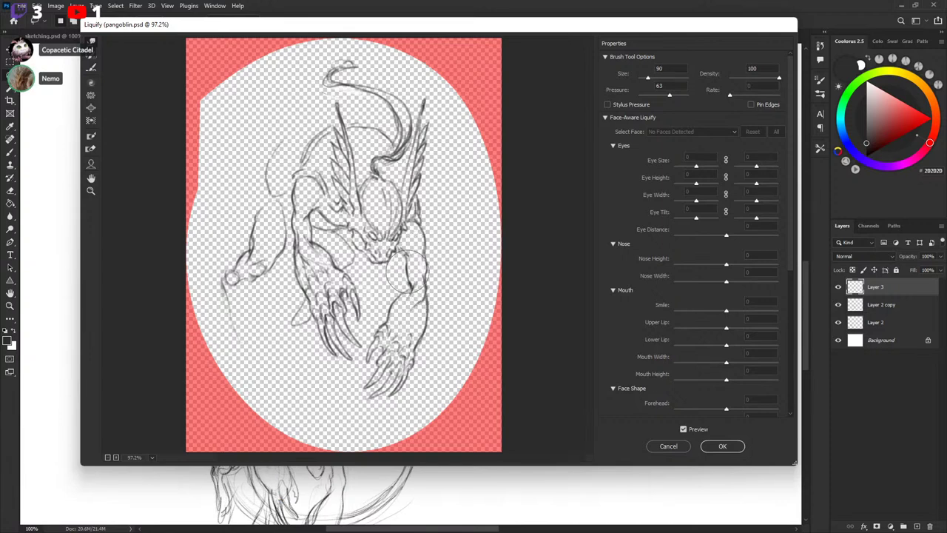
key(bracketright)
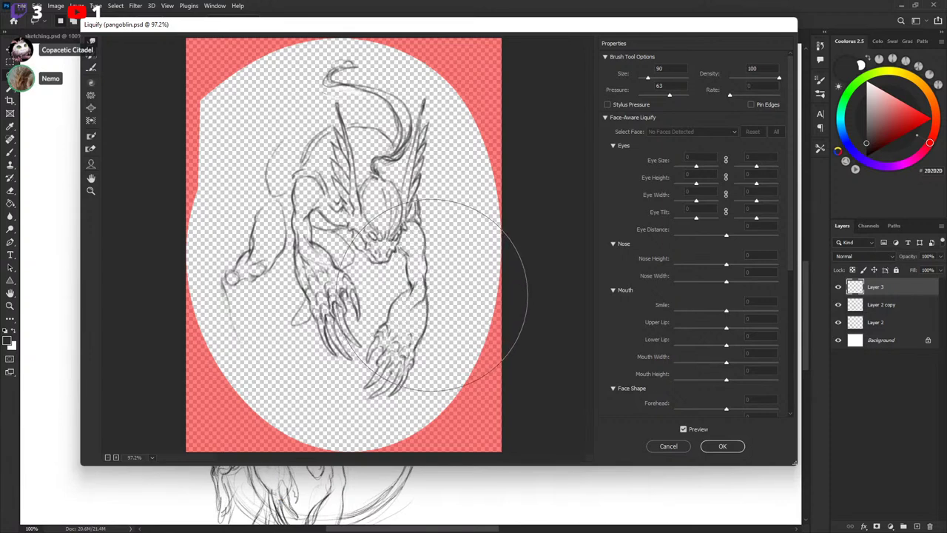
key(bracketleft)
drag(432, 297, 438, 299)
drag(410, 397, 417, 373)
Nudge the outer edge of the raised forefoot with a warp brush of size 125.
key(bracketleft)
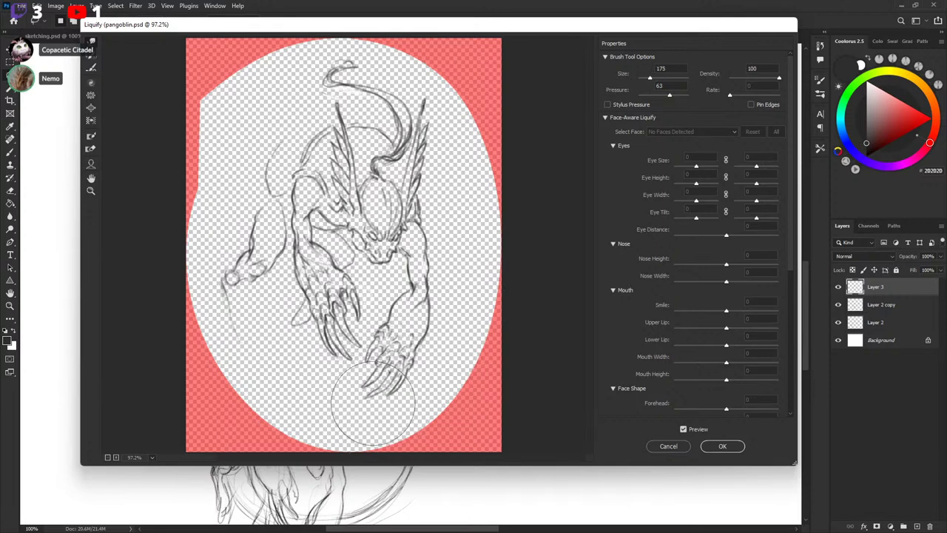
key(bracketleft)
key(bracketleft)
key(bracketleft)
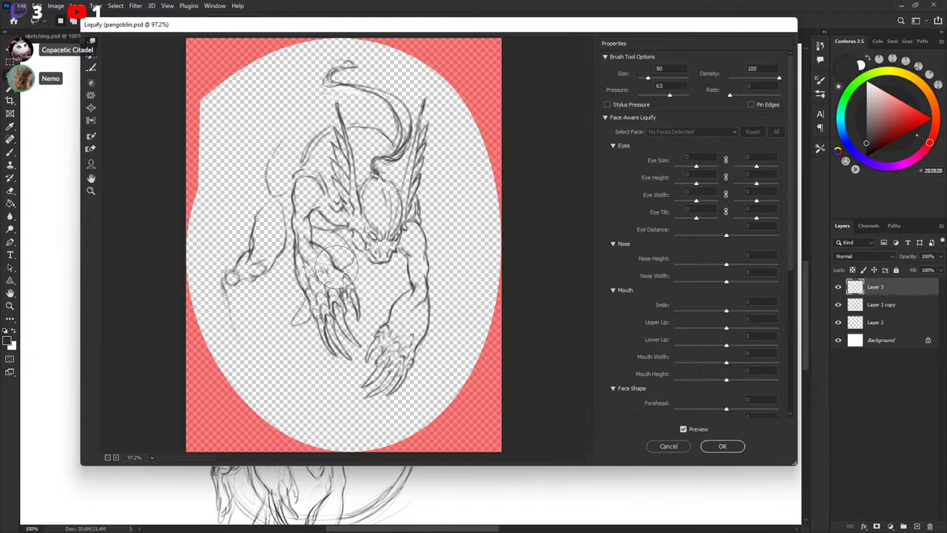
key(bracketleft)
key(bracketleft)
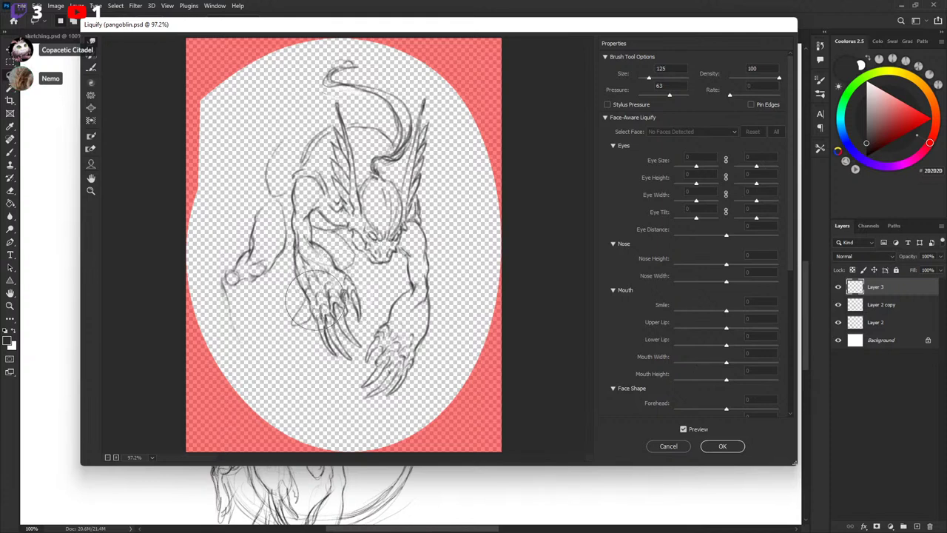
drag(315, 300, 316, 299)
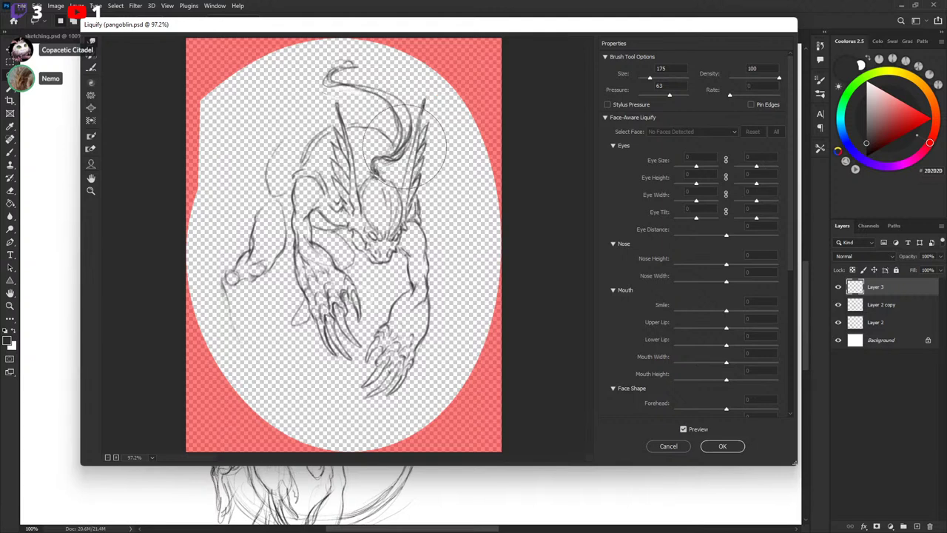
Try to reshape the head by warping the muzzle downward with different brush sizes, and undo the warp.
key(bracketright)
key(bracketright)
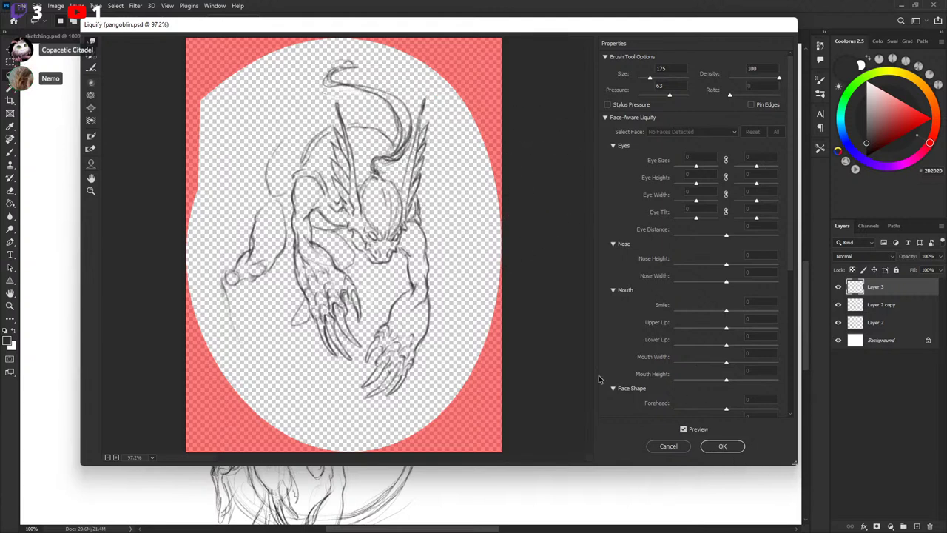
key(bracketleft)
key(bracketleft)
key(bracketleft)
key(bracketleft)
key(bracketleft)
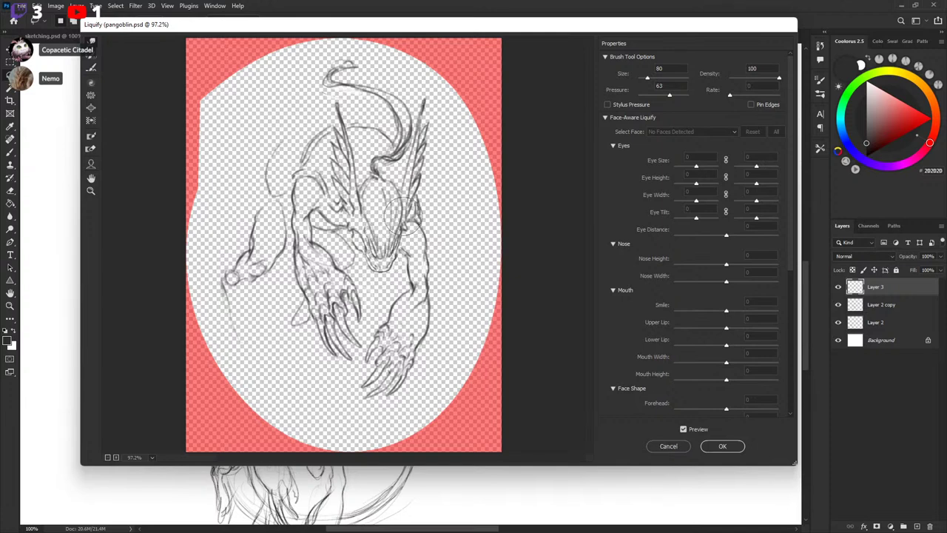
key(bracketright)
key(bracketright)
key(bracketright)
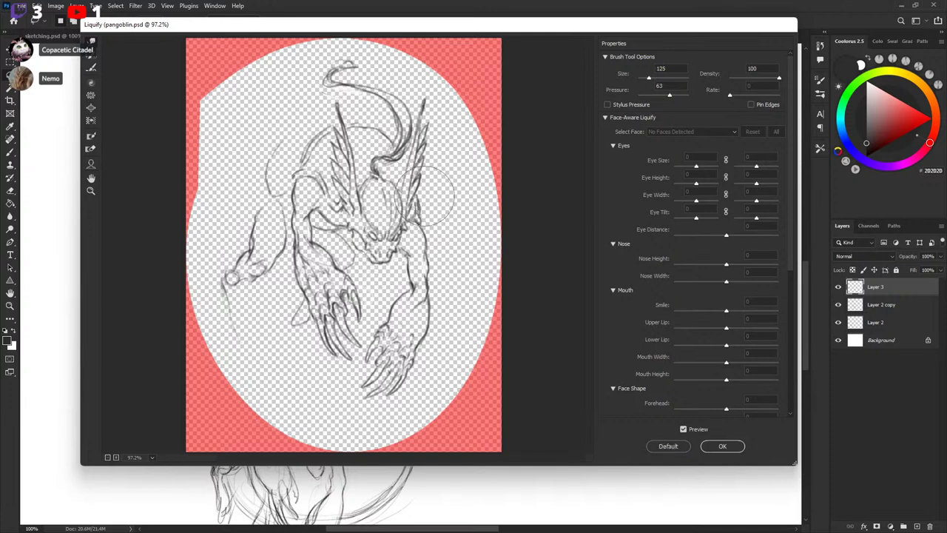
key(bracketleft)
mouse_move(381, 256)
mouse_down()
mouse_move(373, 299)
mouse_move(409, 214)
mouse_move(381, 263)
mouse_move(378, 296)
mouse_move(382, 253)
mouse_up()
key(ctrl+z)
Adjust the brow and eyes subtly with a warp brush of size 60, apply the Liquify changes and deselect.
key(bracketleft)
key(bracketleft)
key(bracketleft)
key(bracketleft)
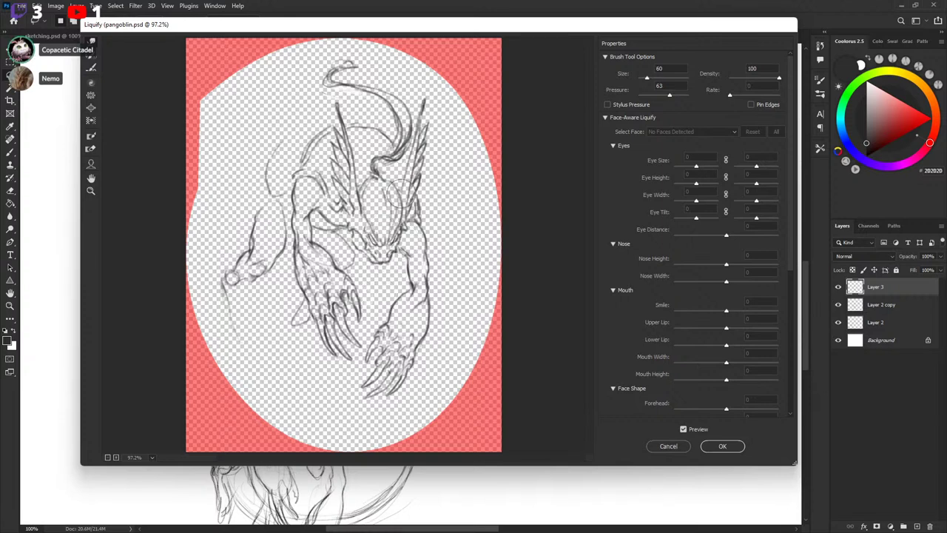
key(bracketright)
key(bracketright)
key(bracketleft)
key(bracketleft)
key(bracketleft)
key(bracketleft)
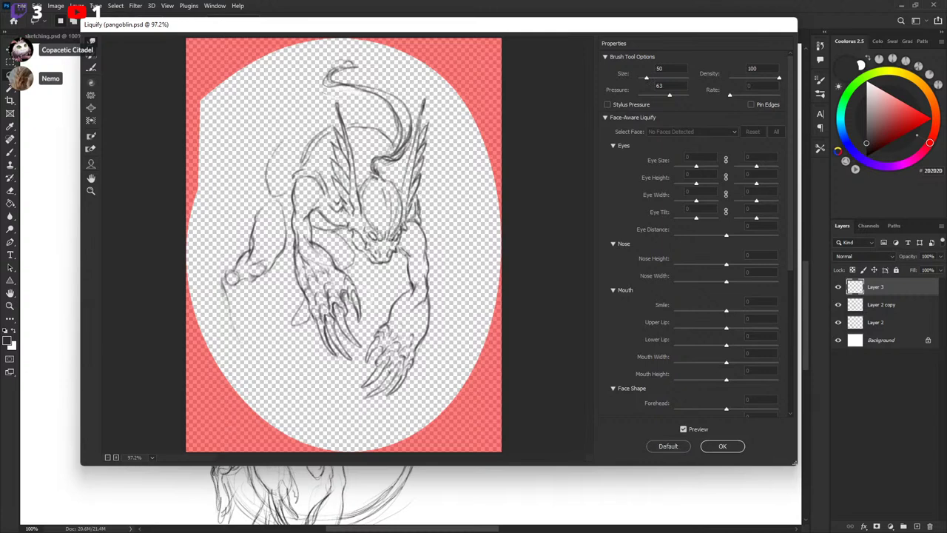
key(bracketright)
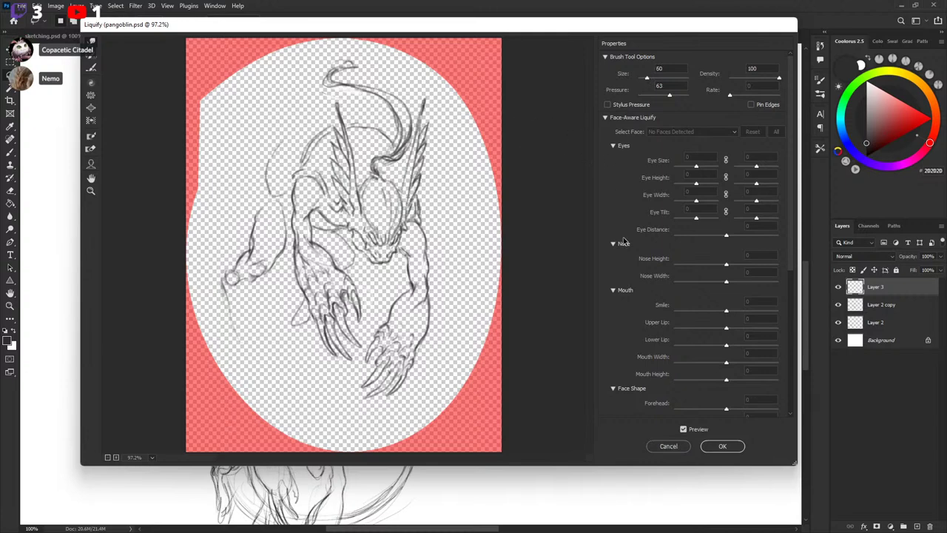
click(722, 445)
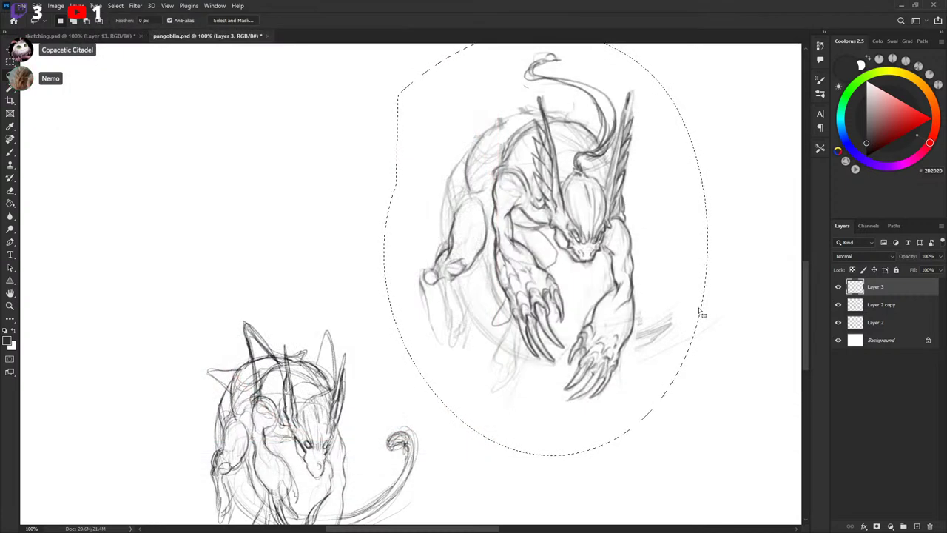
drag(714, 320, 699, 309)
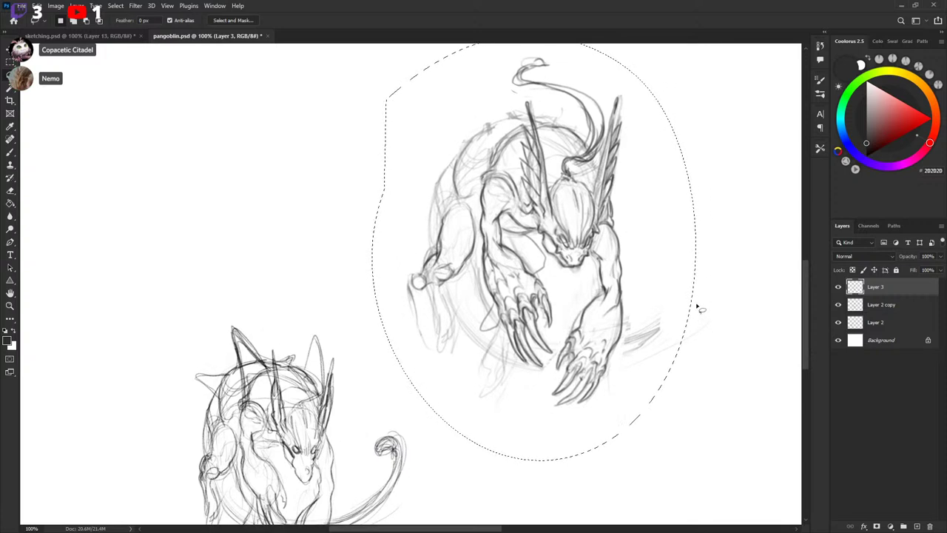
key(ctrl+d)
key(b)
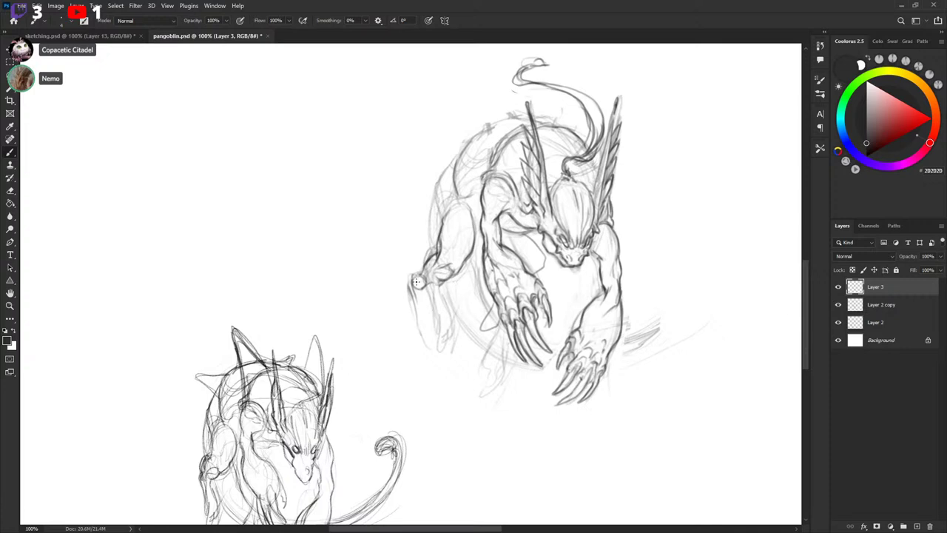
Sketch the shin and foot lines of the near hind leg below its knee on Layer 3.
drag(415, 300, 422, 330)
drag(625, 259, 622, 261)
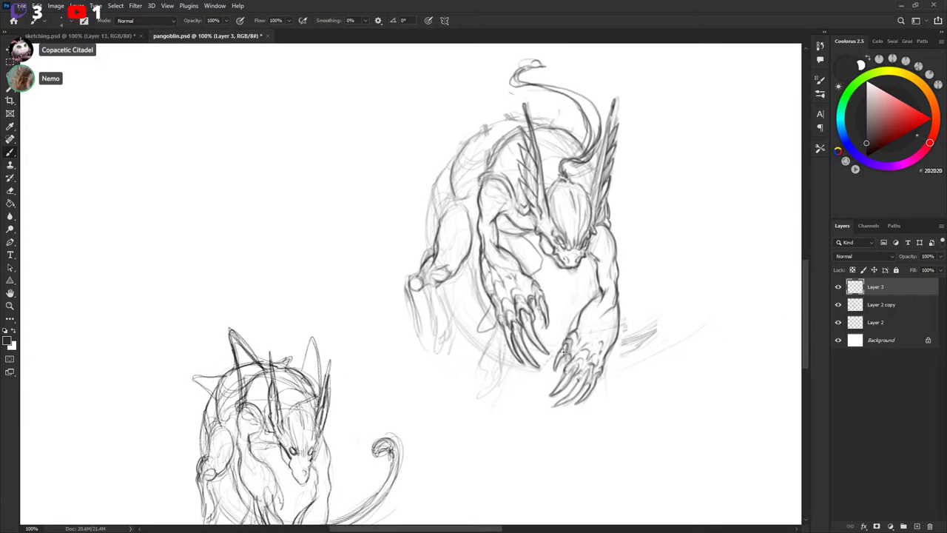
drag(431, 308, 438, 349)
Try clearing the near hind leg's knee and upper shin linework with a freehand selection, and undo the clearing.
key(l)
mouse_move(435, 222)
mouse_down()
mouse_move(432, 317)
mouse_move(456, 272)
mouse_move(425, 228)
mouse_up()
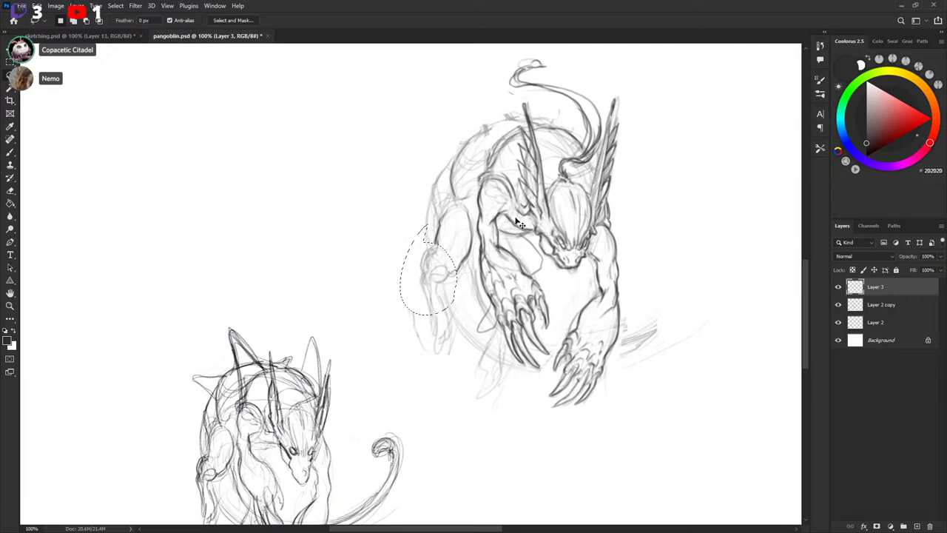
key(ctrl+d)
key(b)
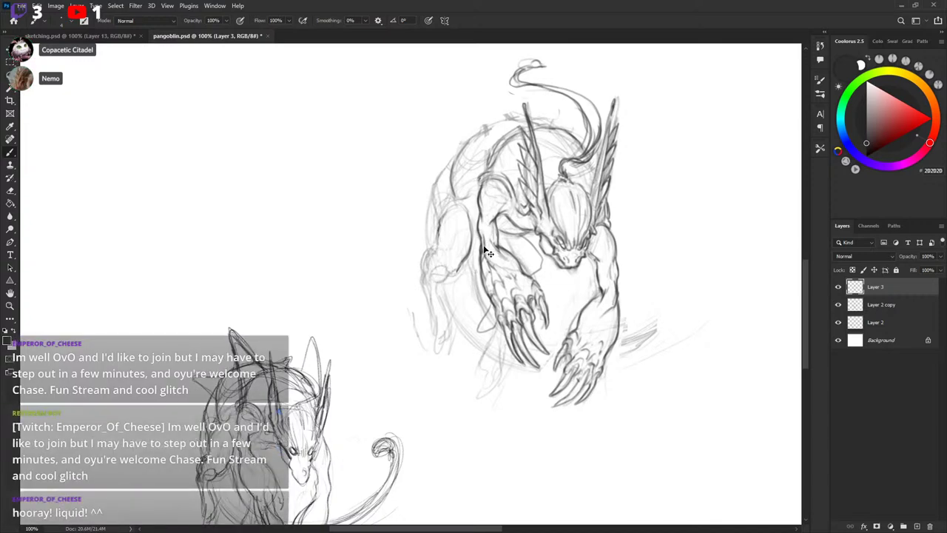
key(ctrl+z)
key(ctrl+z)
key(ctrl+z)
key(ctrl+z)
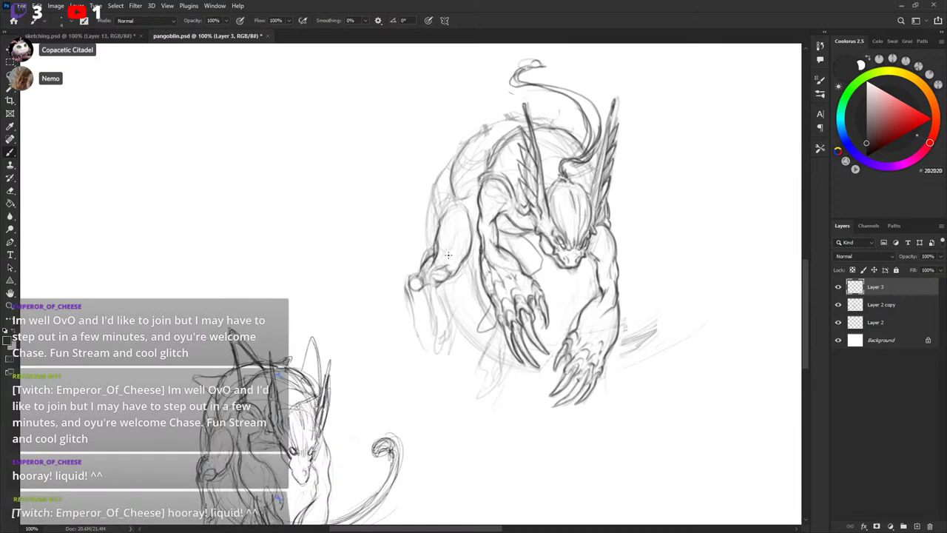
Delete the near hind leg's knee and upper shin linework on Layer 3 with a freehand selection and deselect.
key(l)
mouse_move(447, 270)
mouse_down()
mouse_move(412, 245)
mouse_move(441, 300)
mouse_move(454, 266)
mouse_move(437, 242)
mouse_up()
key(Delete)
key(ctrl+d)
key(ctrl+d)
key(b)
Draw scales over the planted forefoot and wrist, and touch up the raised foreleg, alternating dark and white brush strokes.
key(x)
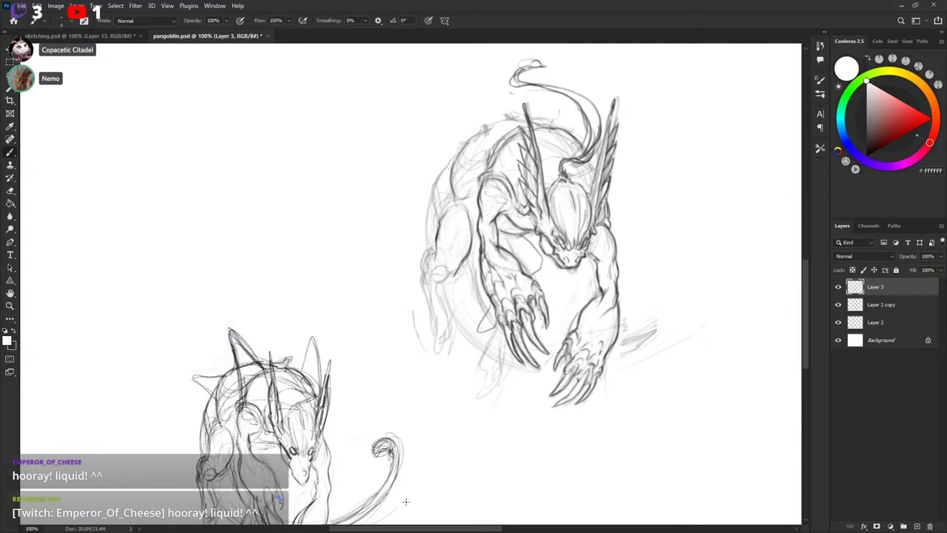
scroll(607, 267, down, 3)
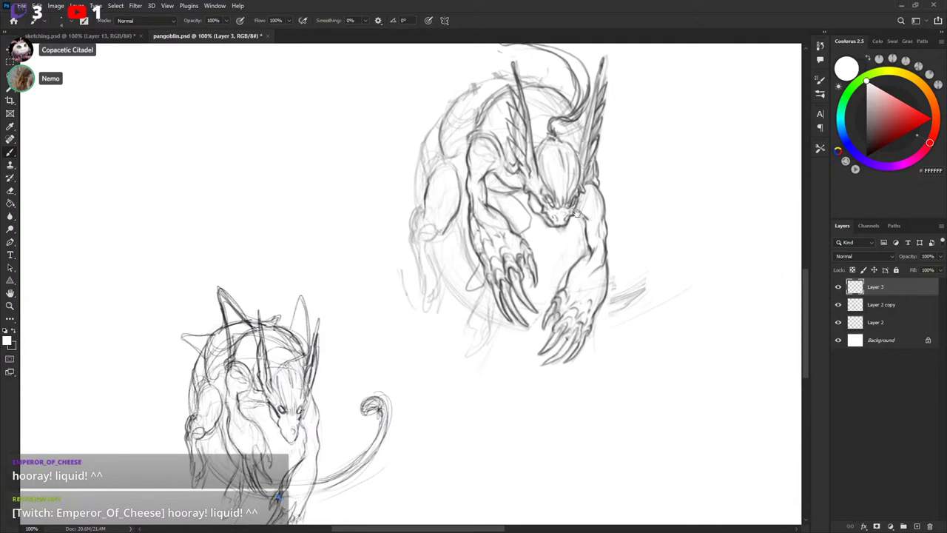
key(x)
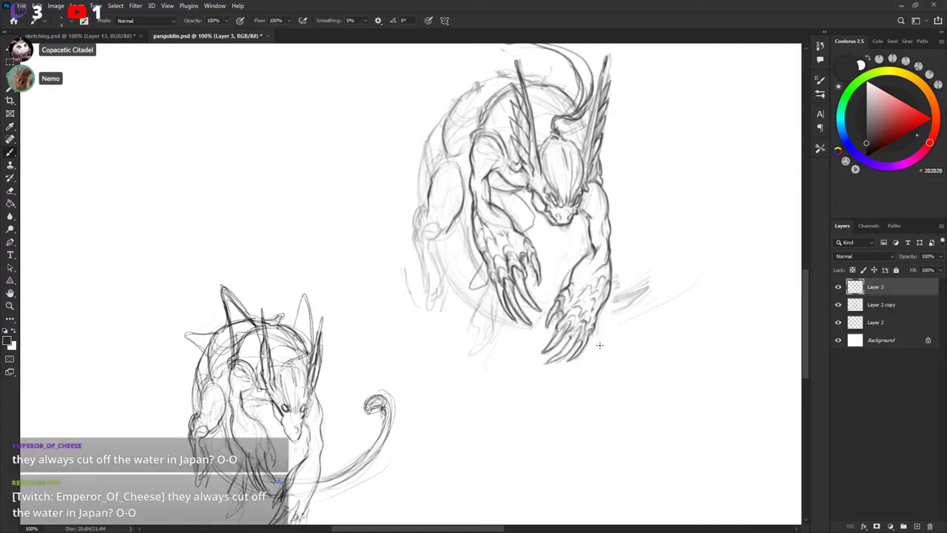
drag(623, 288, 634, 253)
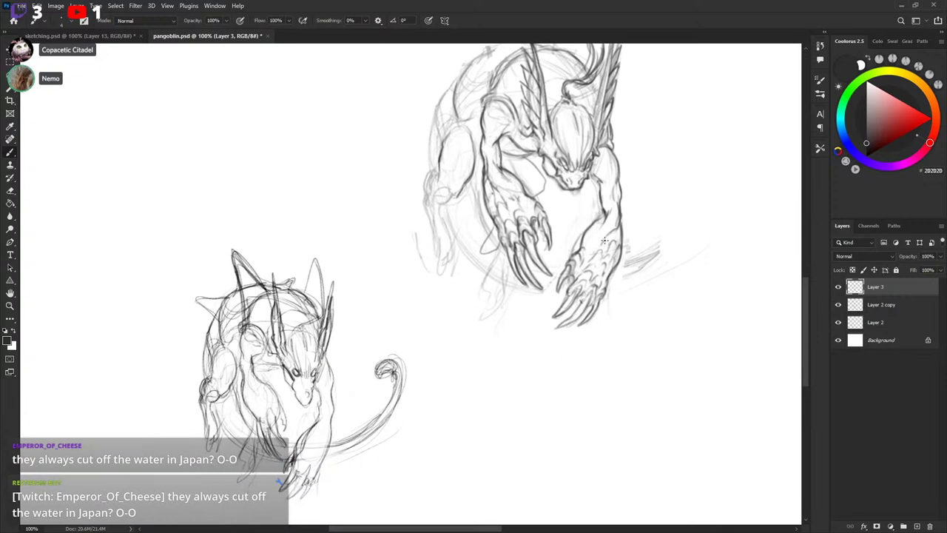
key(x)
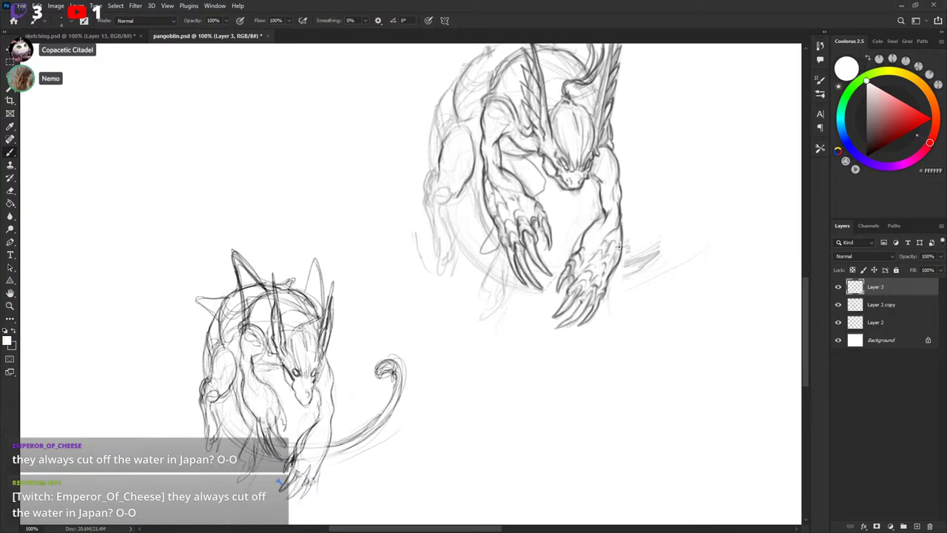
key(x)
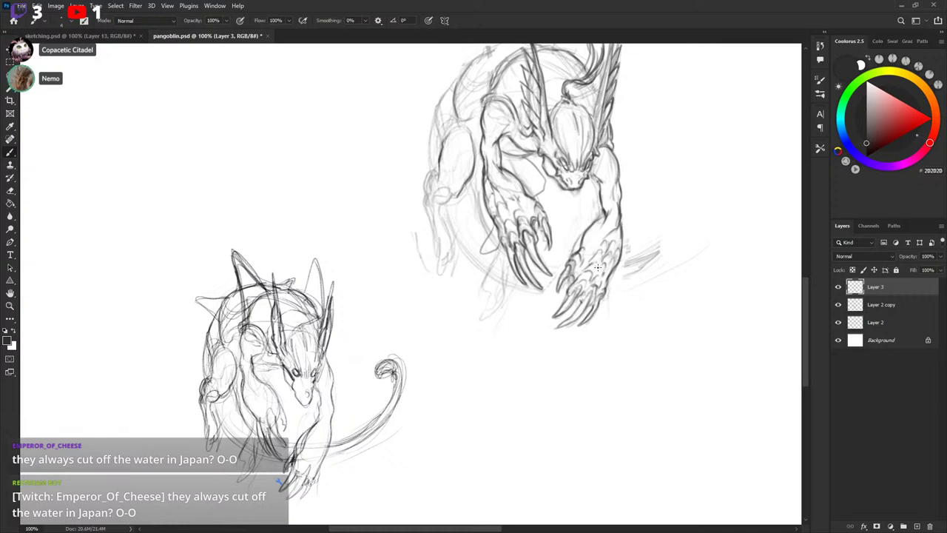
key(x)
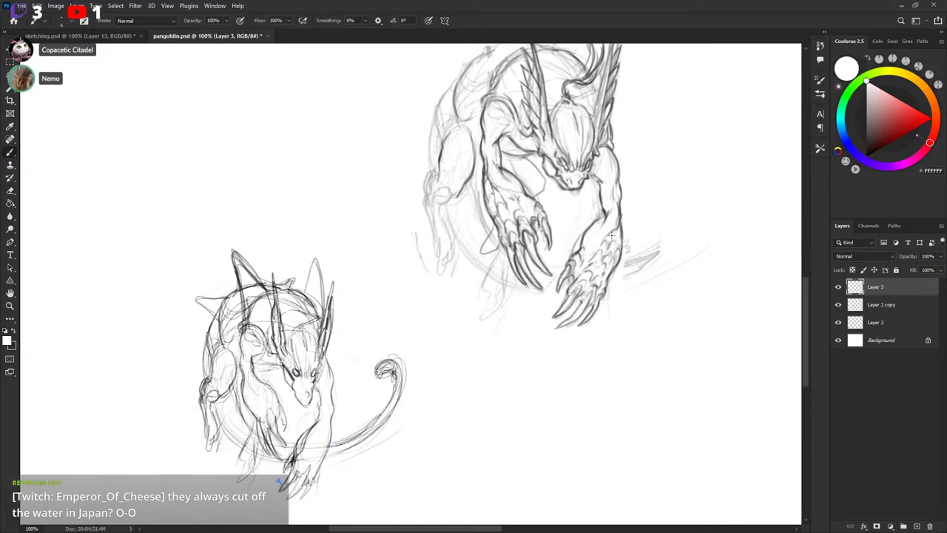
key(x)
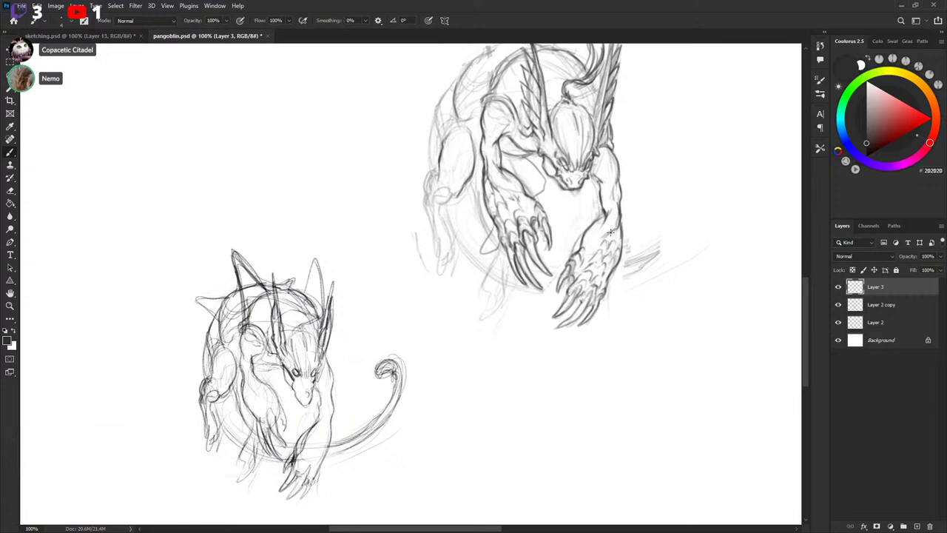
key(x)
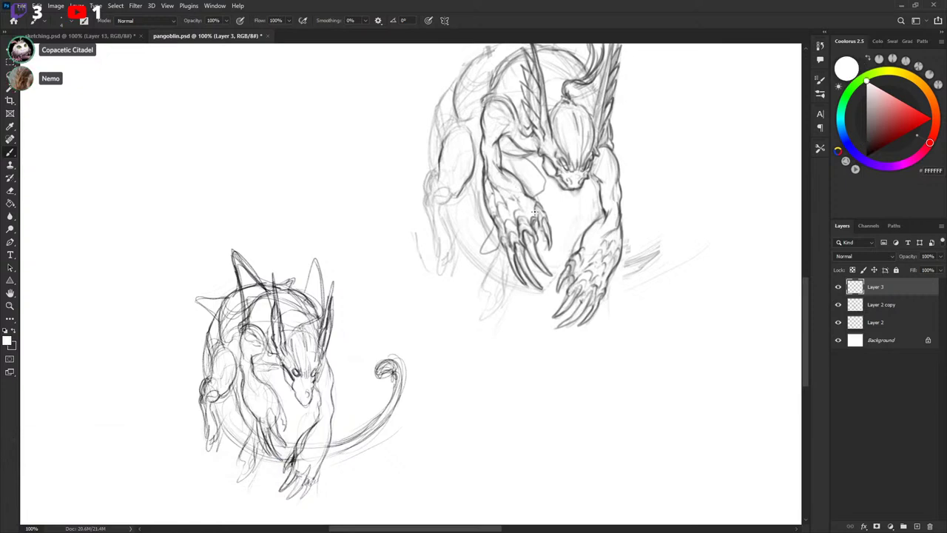
key(x)
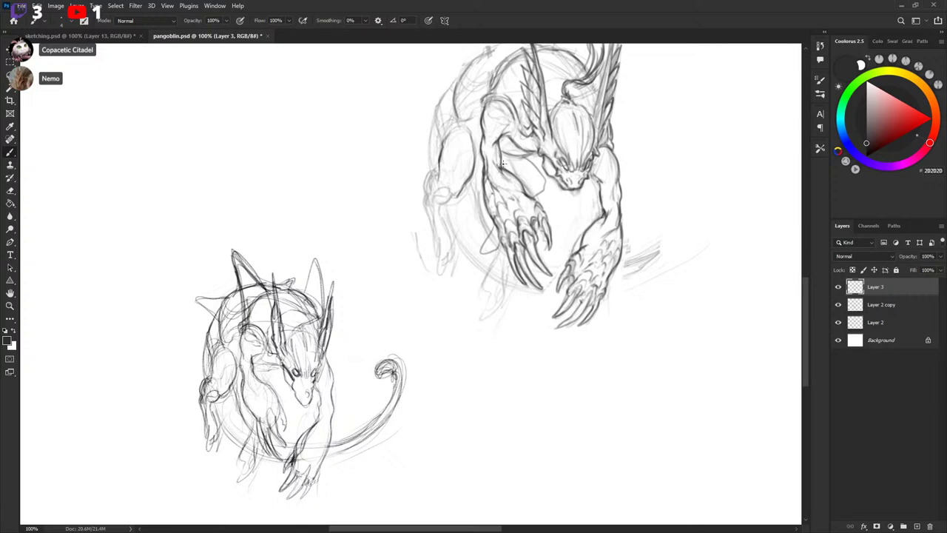
Redraw the near hind leg's thigh and knee contours, and sketch its clawed foot over the faded underdrawing.
drag(665, 230, 644, 252)
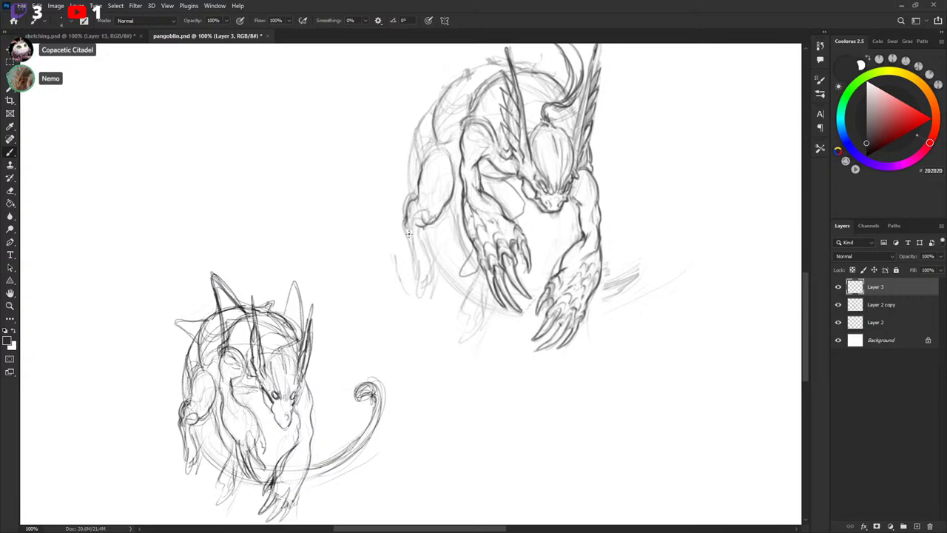
mouse_move(409, 236)
mouse_down()
mouse_move(415, 286)
mouse_move(419, 267)
mouse_move(426, 274)
mouse_move(420, 301)
mouse_move(432, 275)
mouse_up()
key(ctrl+z)
drag(433, 272, 430, 287)
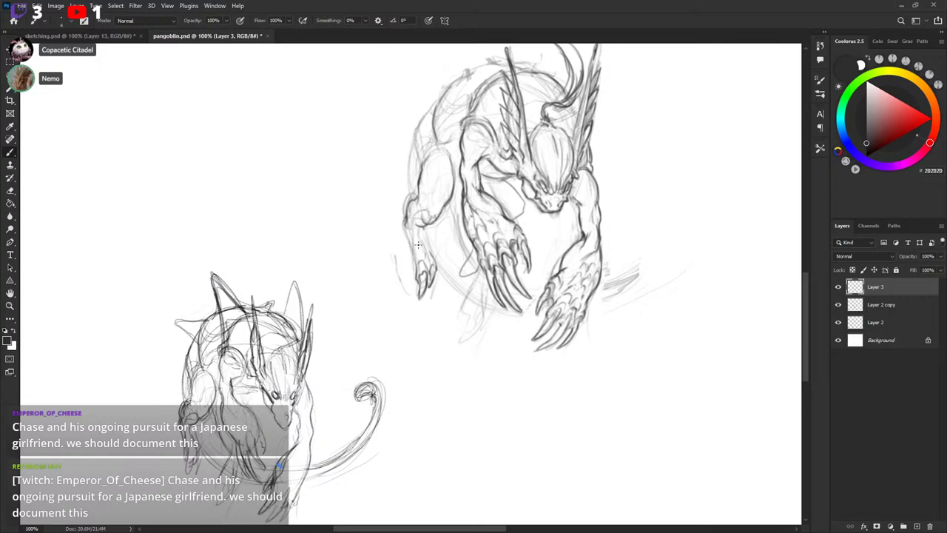
Add scales along the near hind leg's shin and foot, and refine its claws with dark and white strokes.
drag(554, 187, 541, 203)
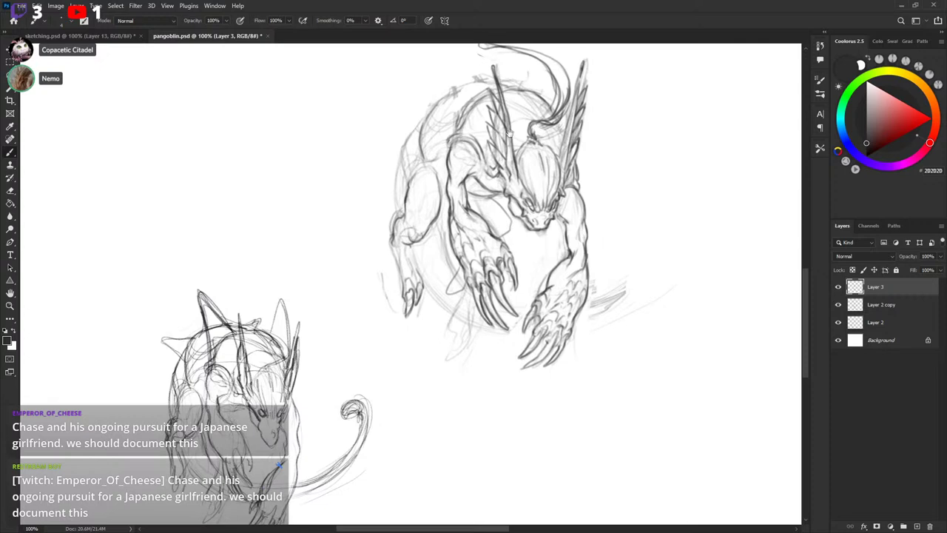
drag(469, 216, 467, 222)
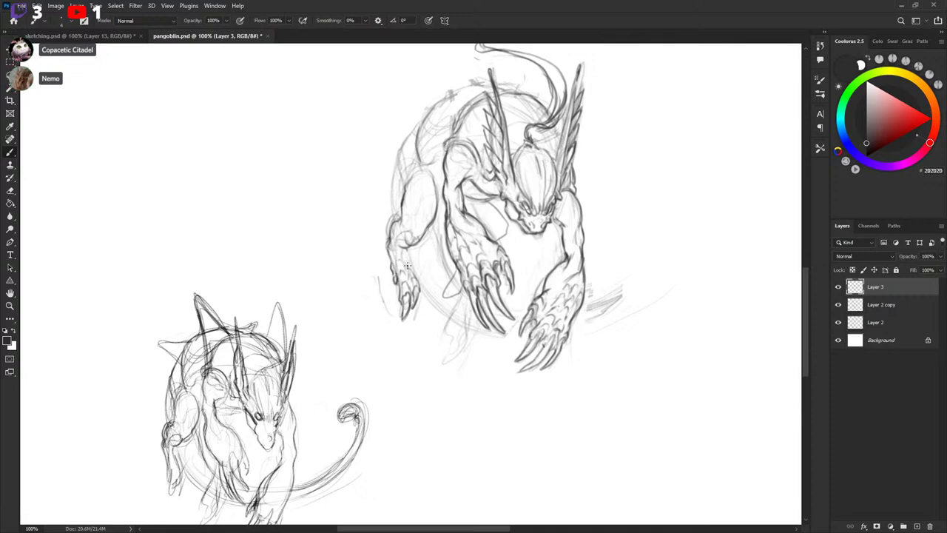
drag(563, 234, 556, 236)
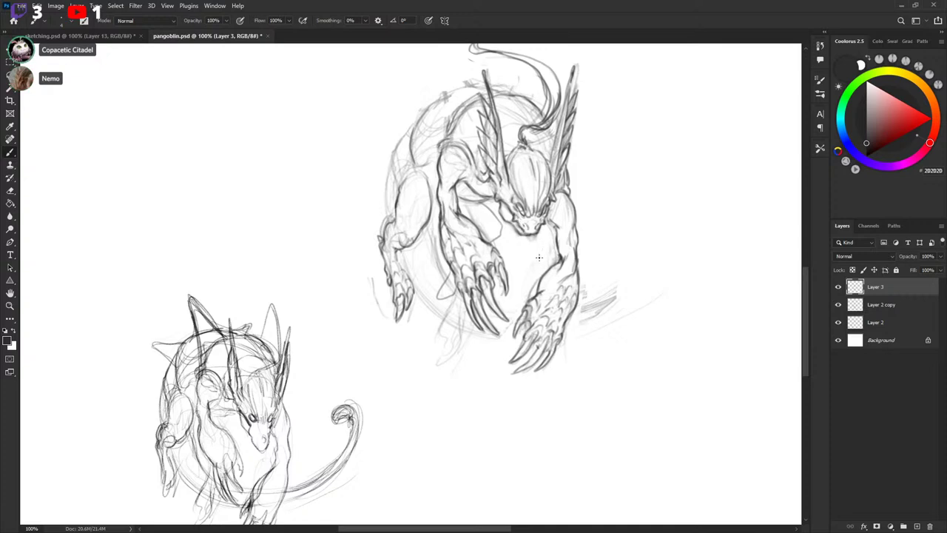
key(x)
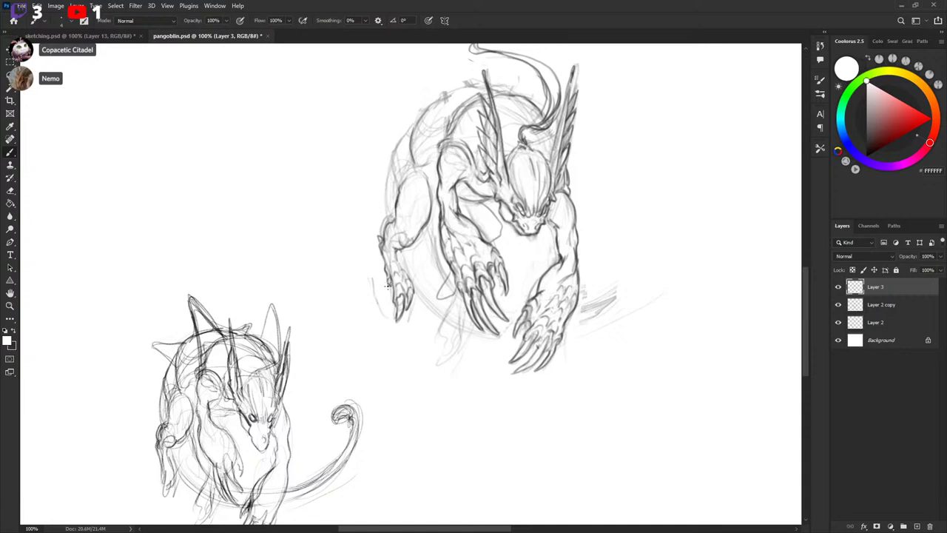
key(x)
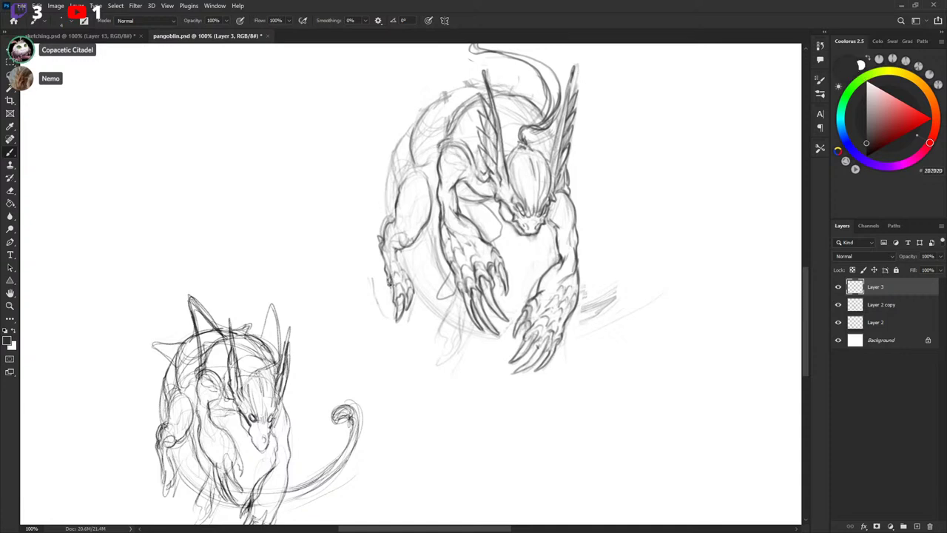
drag(391, 284, 395, 301)
key(x)
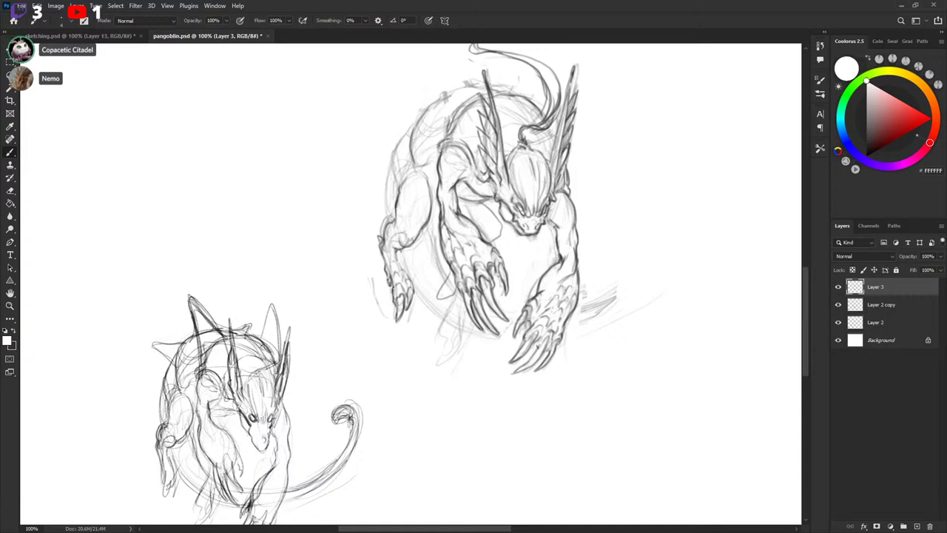
key(x)
drag(396, 307, 396, 320)
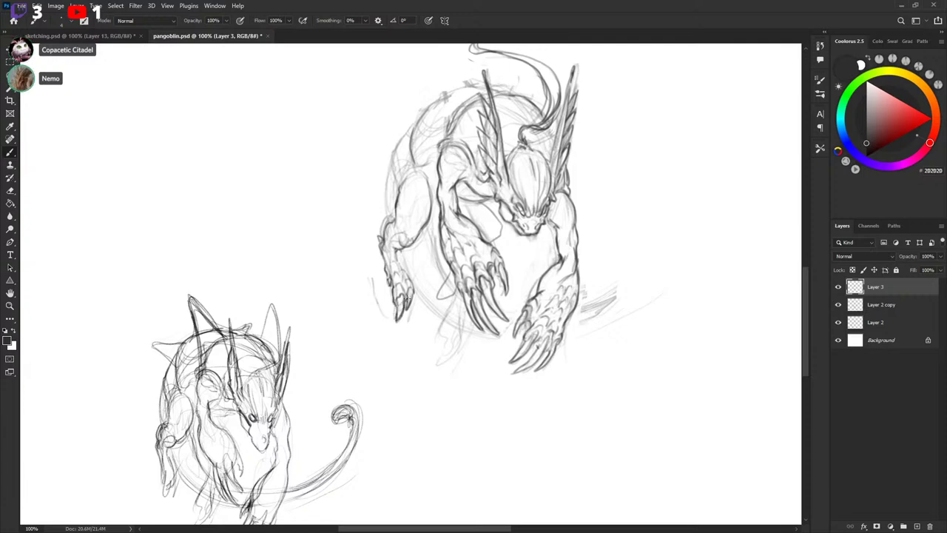
key(x)
key(x)
key(x)
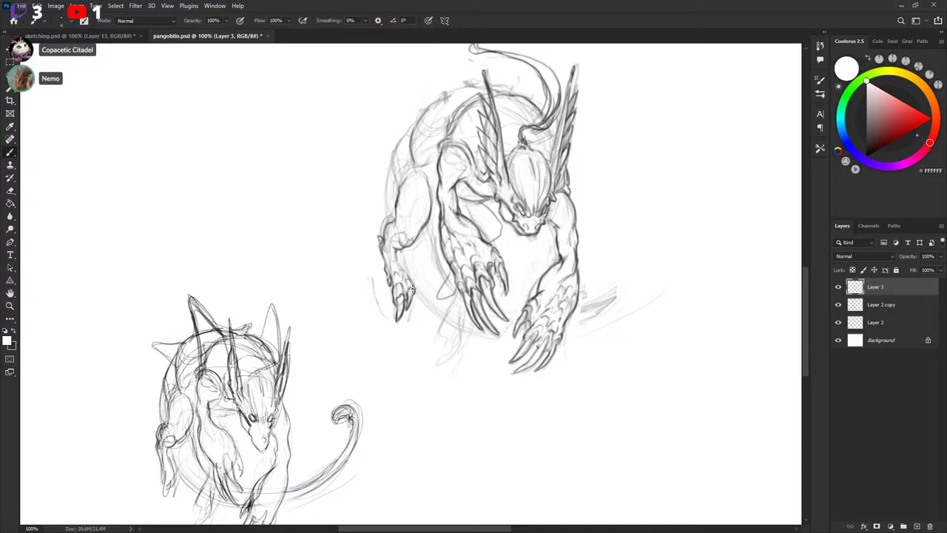
Draw the clawed far hind foot behind the raised forefoot, and firm up the far thigh's contour beneath the chest.
key(x)
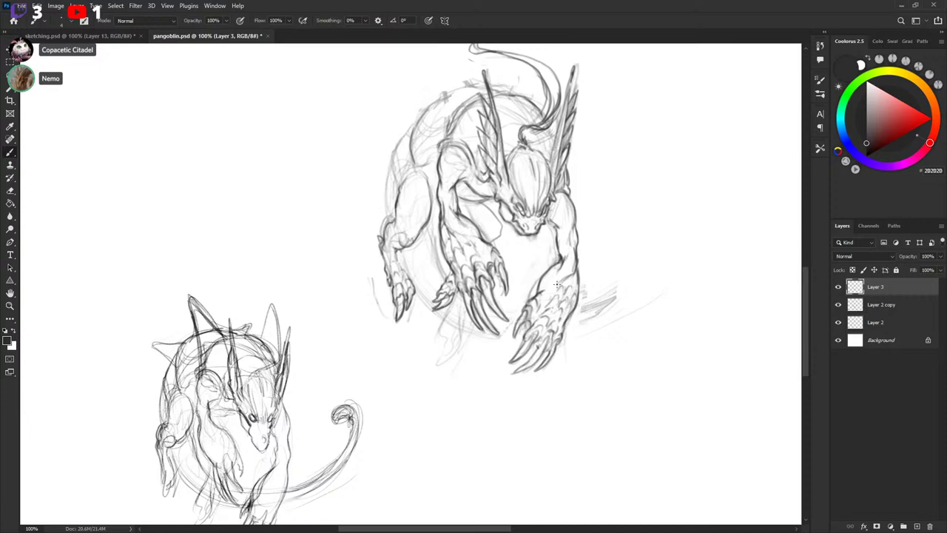
mouse_move(523, 302)
mouse_down()
mouse_move(509, 296)
mouse_move(490, 248)
mouse_up()
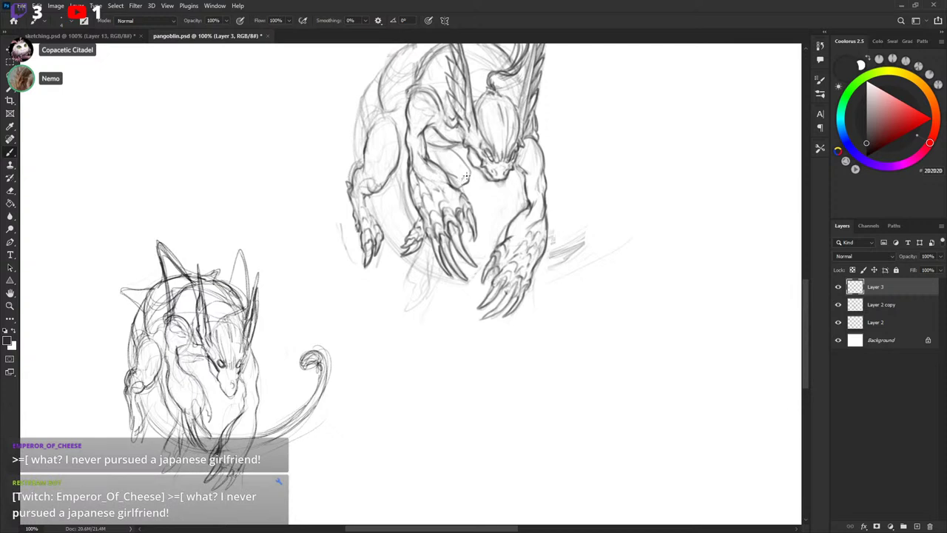
mouse_move(394, 88)
mouse_down()
mouse_move(385, 142)
mouse_move(391, 106)
mouse_up()
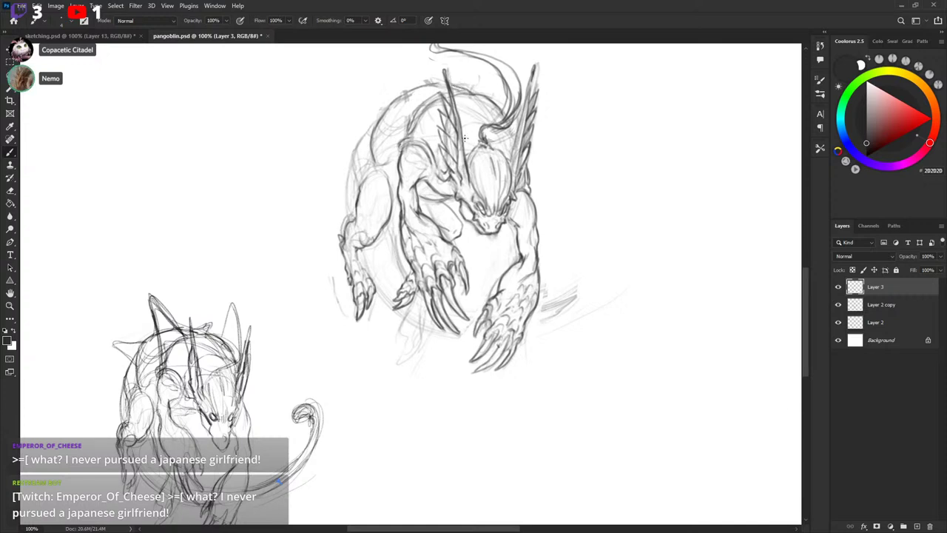
drag(462, 159, 464, 153)
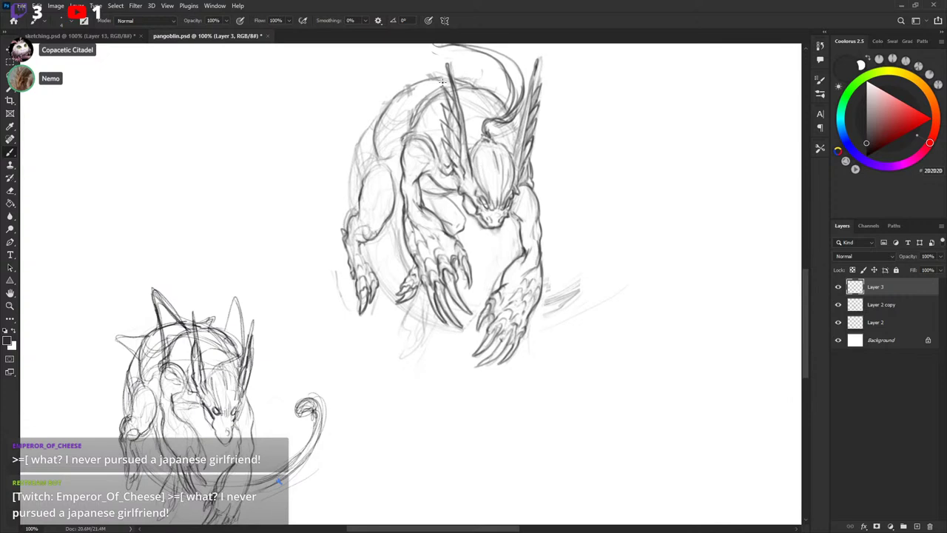
Compare the sketch with Layer 3 briefly hidden, lower the fill of Layer 2 copy, and make Layer 3 active again.
click(838, 287)
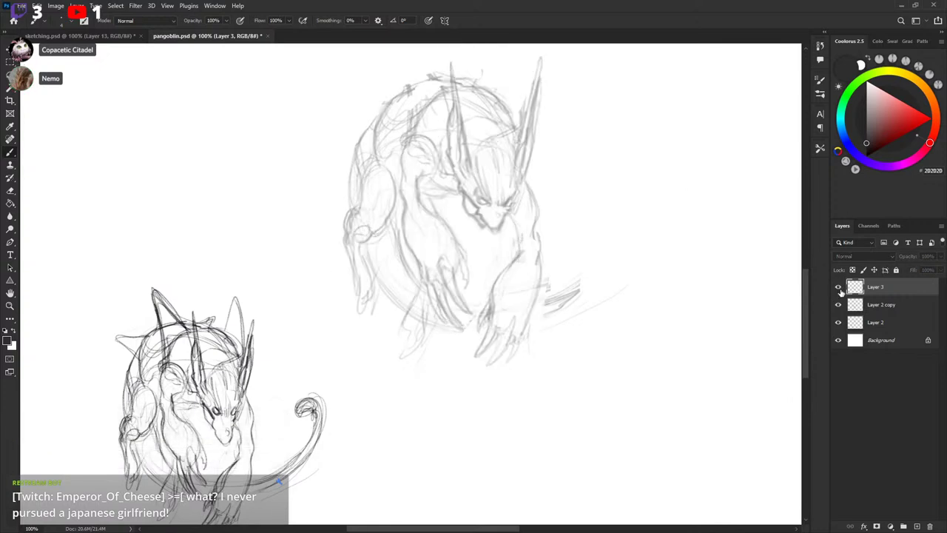
click(838, 288)
click(881, 304)
click(940, 270)
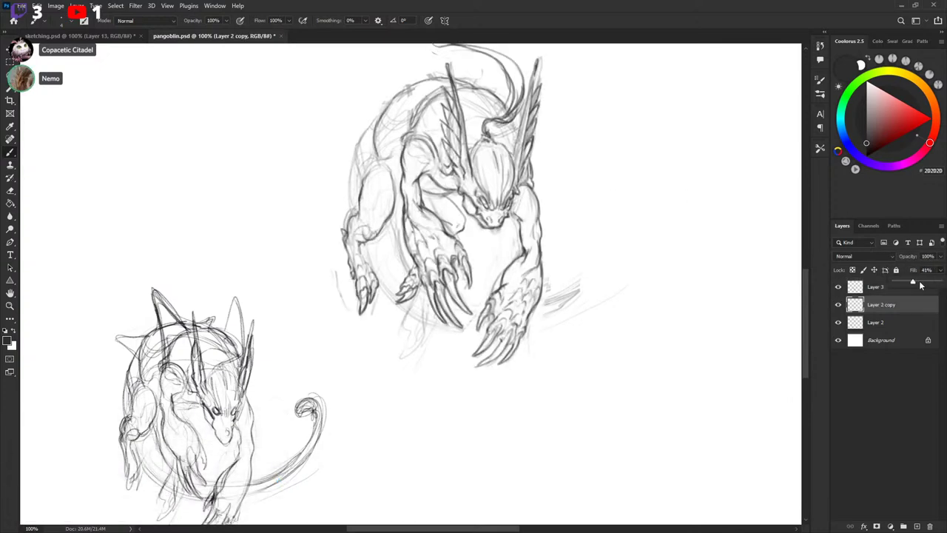
drag(919, 283, 898, 286)
click(870, 288)
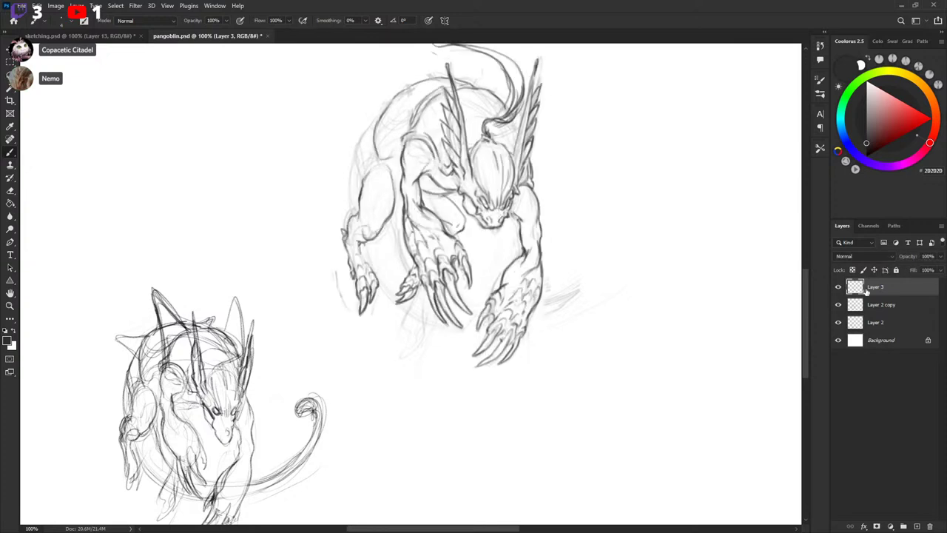
Redraw the arched back, rump and upper thigh outline on Layer 3, cleaning the lines with white strokes.
mouse_move(418, 83)
mouse_down()
mouse_move(394, 99)
mouse_move(372, 140)
mouse_up()
key(x)
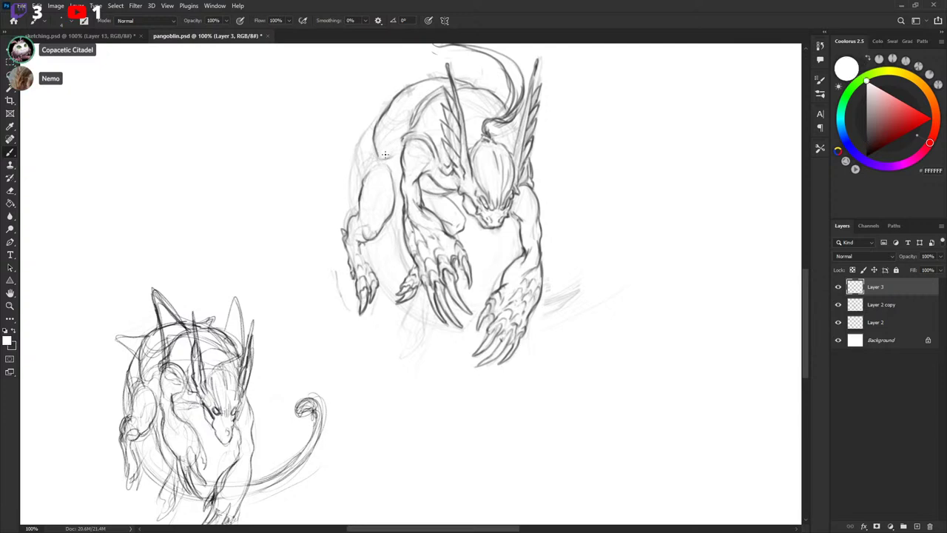
key(x)
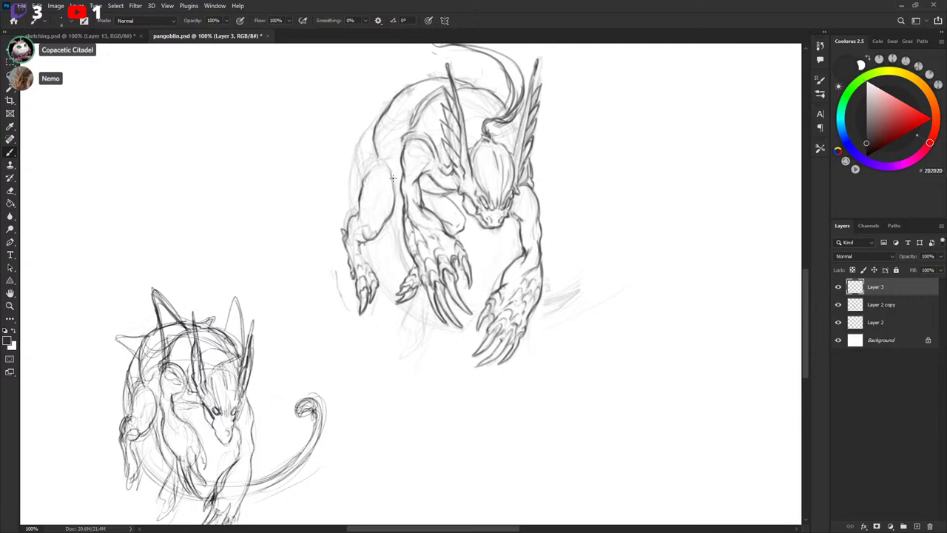
key(x)
key(x)
mouse_move(361, 140)
mouse_down()
mouse_move(374, 121)
mouse_move(354, 166)
mouse_up()
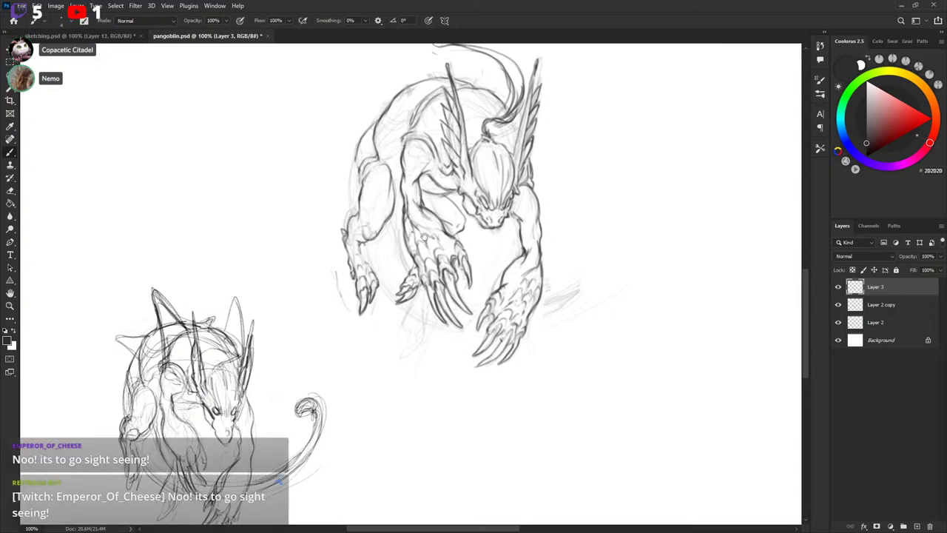
drag(425, 236, 442, 244)
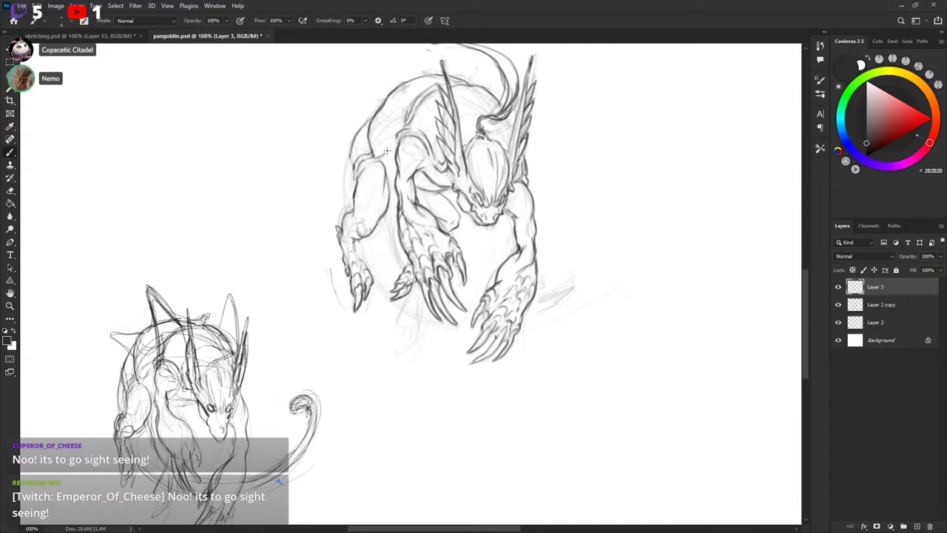
Refine the crease where the near thigh meets the flank with dark and white strokes, and undo the trial curve across the shoulder.
key(x)
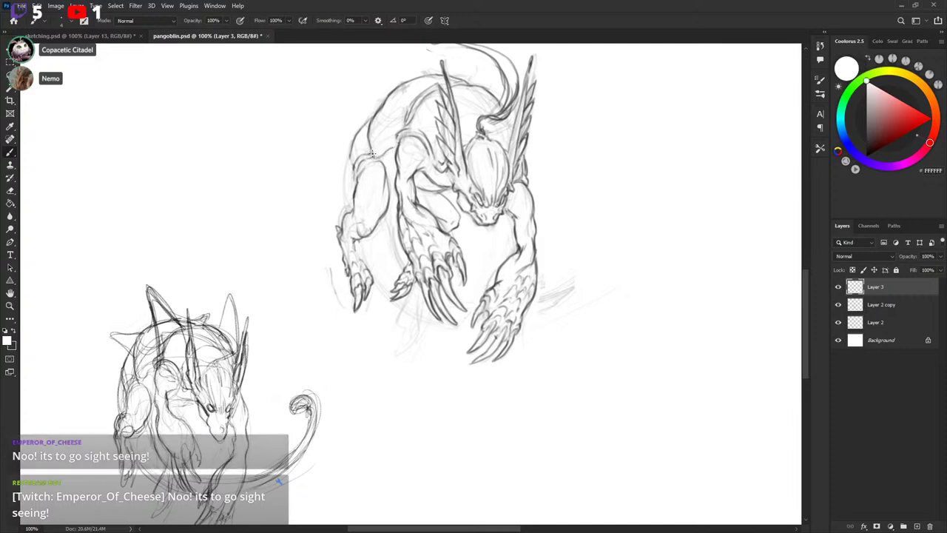
key(x)
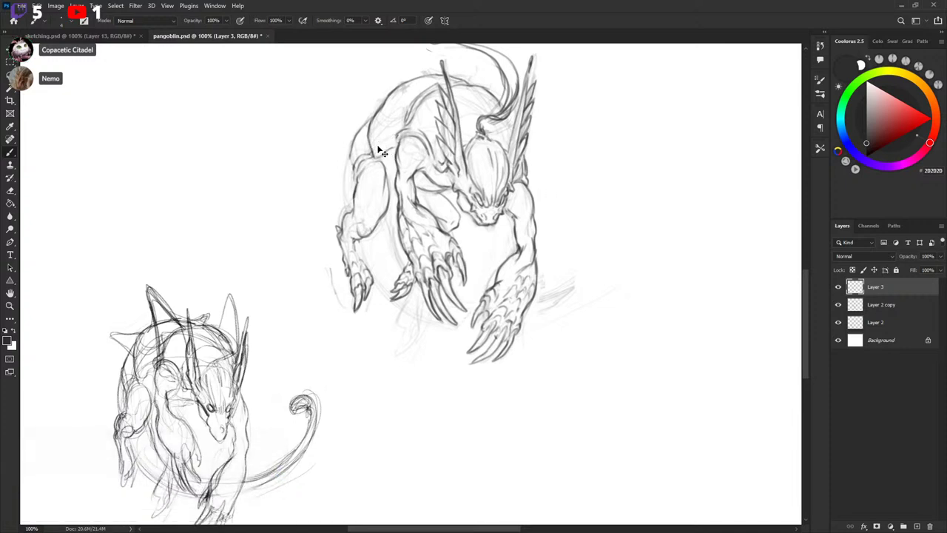
drag(383, 152, 373, 159)
key(ctrl+z)
key(x)
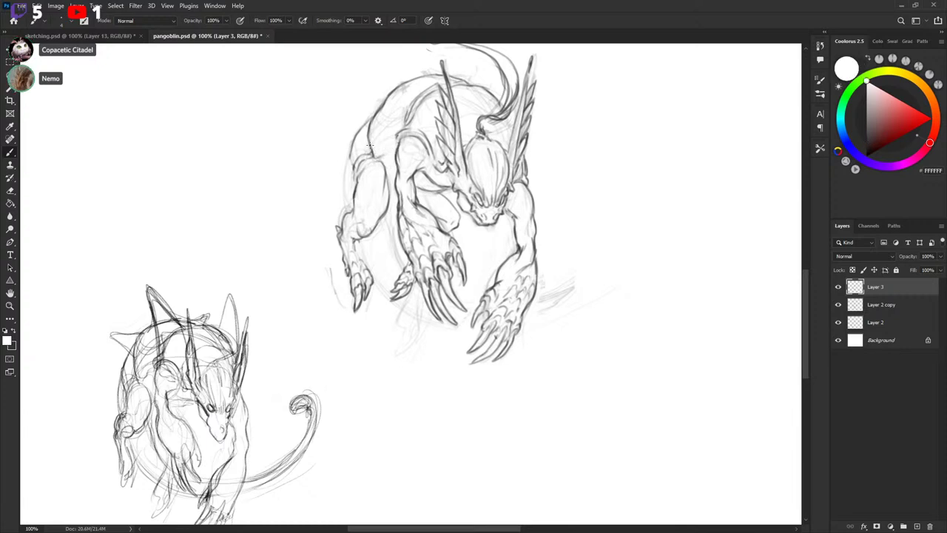
key(x)
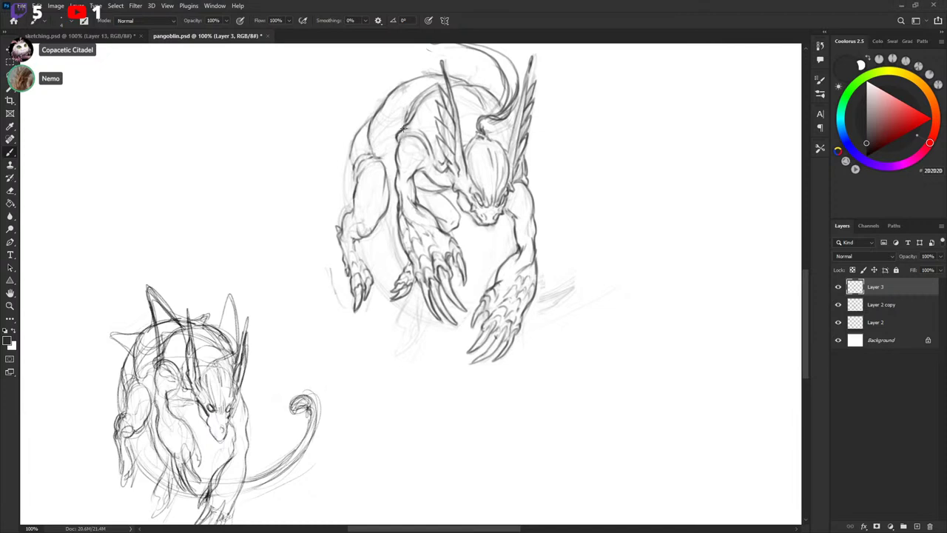
drag(406, 140, 449, 168)
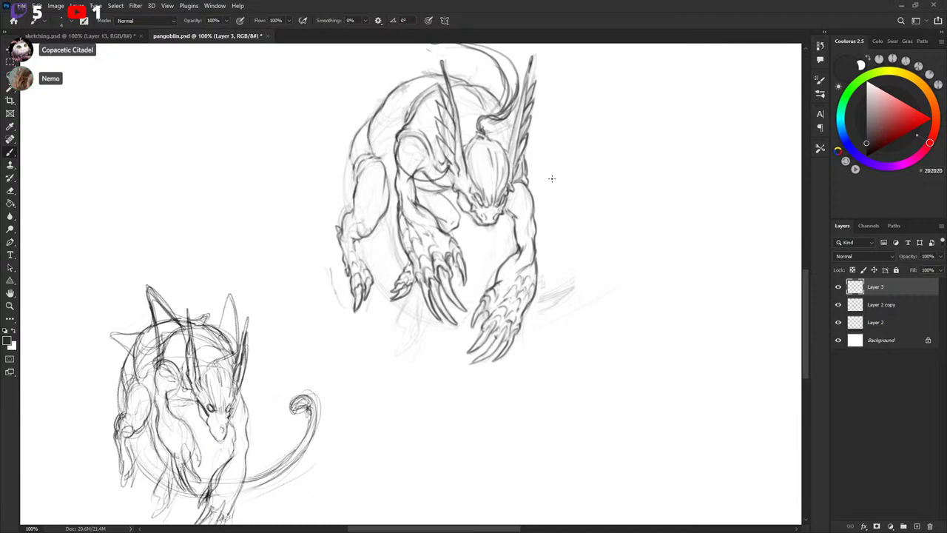
key(ctrl+z)
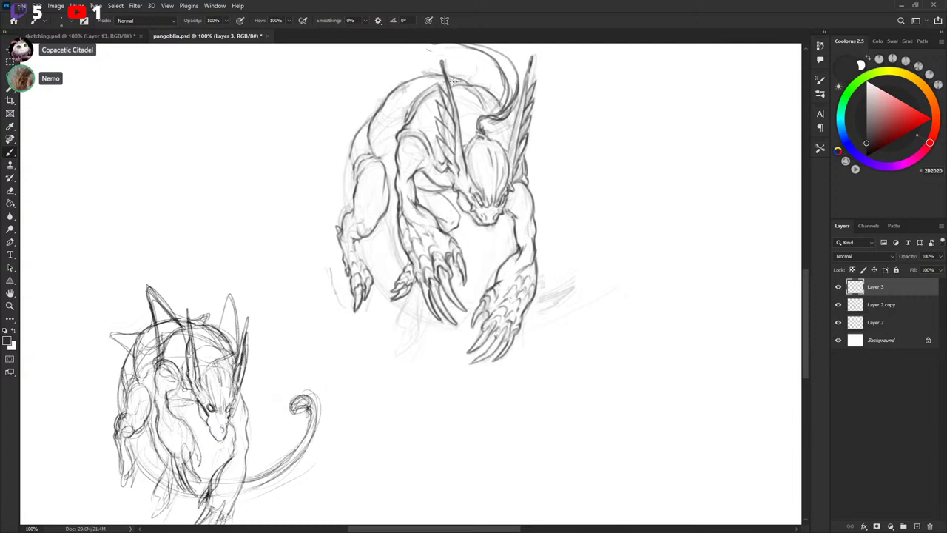
Sketch light form lines over the flank and back, and firm up the contour behind the near shoulder.
mouse_move(375, 121)
mouse_down()
mouse_move(376, 146)
mouse_move(391, 160)
mouse_up()
mouse_move(403, 87)
mouse_down()
mouse_move(379, 125)
mouse_move(391, 156)
mouse_move(392, 91)
mouse_move(401, 120)
mouse_move(443, 73)
mouse_move(418, 102)
mouse_move(408, 95)
mouse_up()
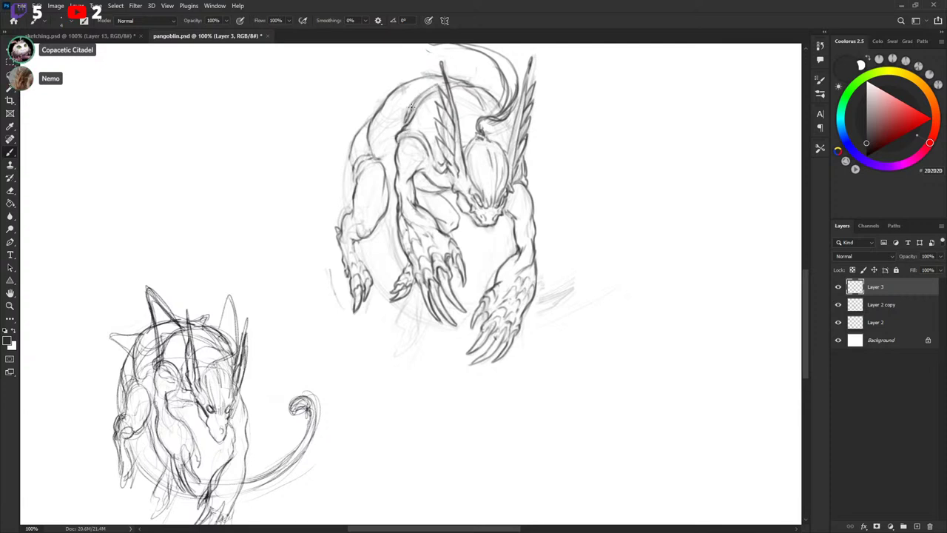
drag(411, 107, 439, 86)
drag(371, 154, 395, 168)
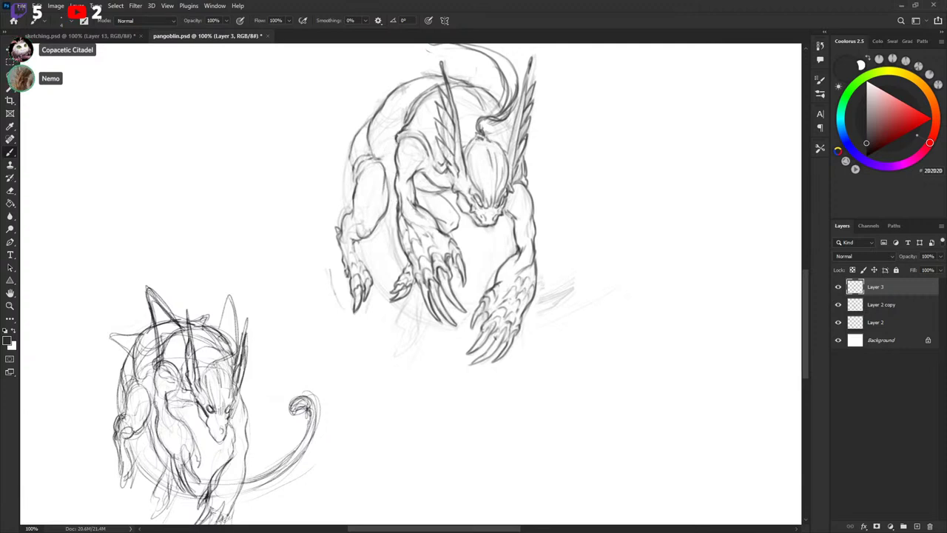
Clean up the far thigh and chest lines beneath the head with white and dark strokes.
scroll(543, 222, down, 2)
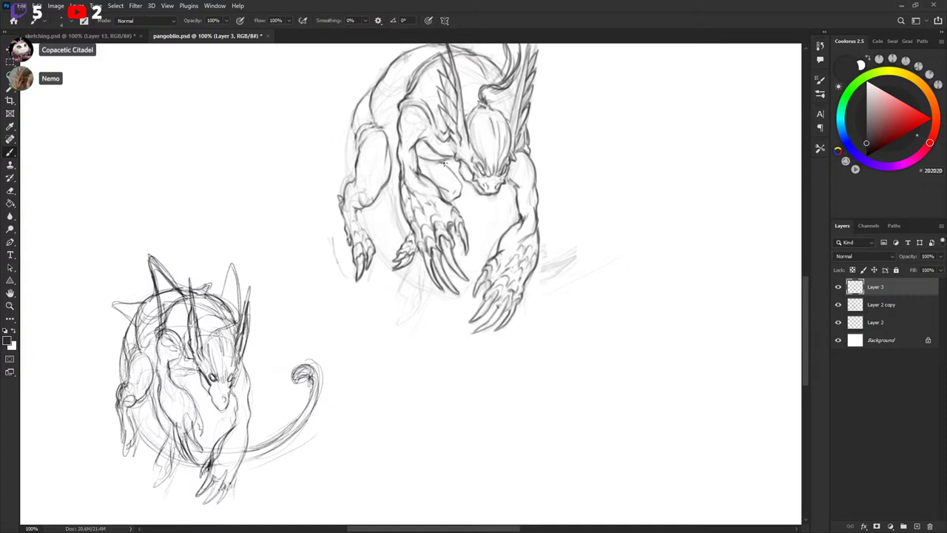
key(x)
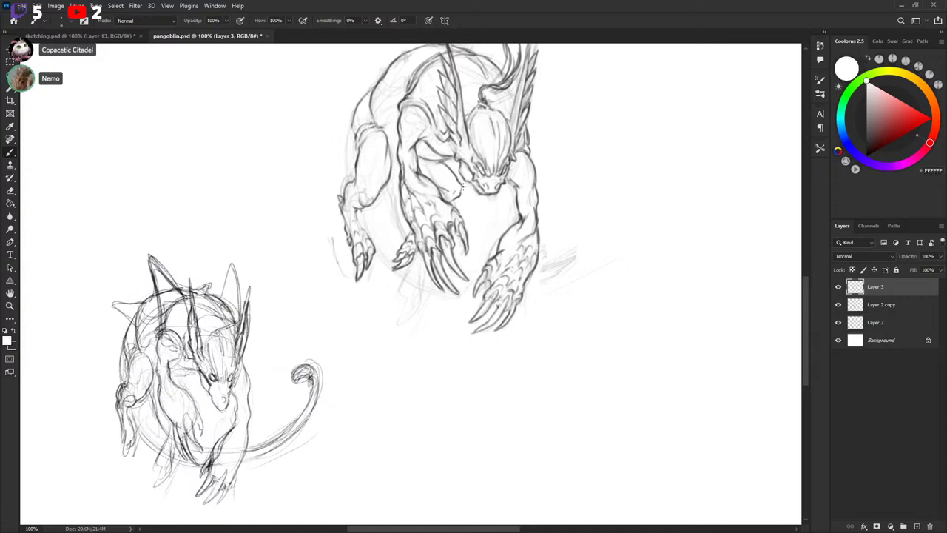
key(x)
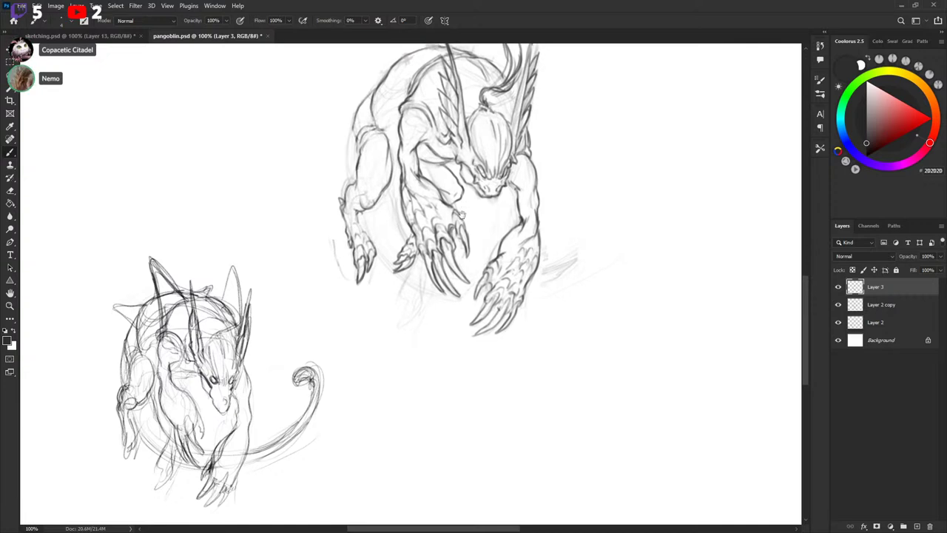
drag(493, 202, 519, 195)
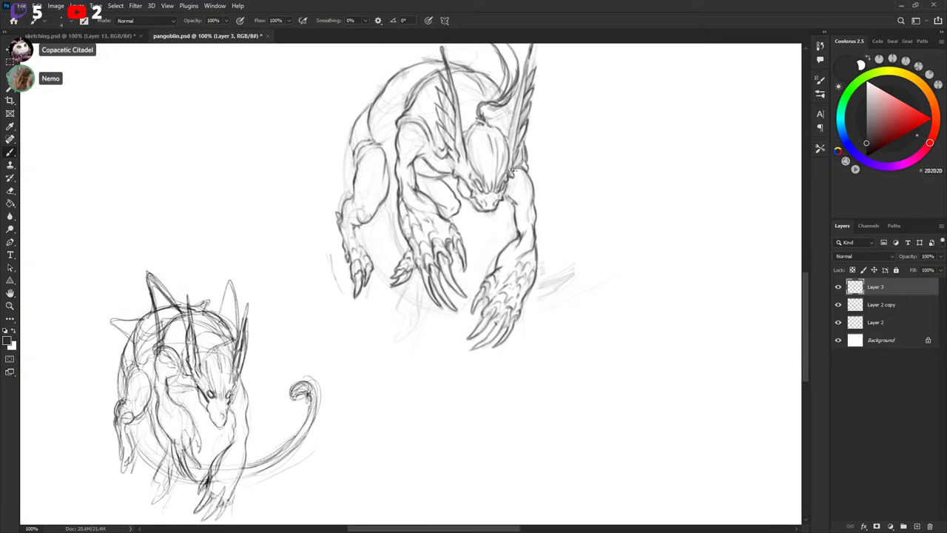
key(ctrl+z)
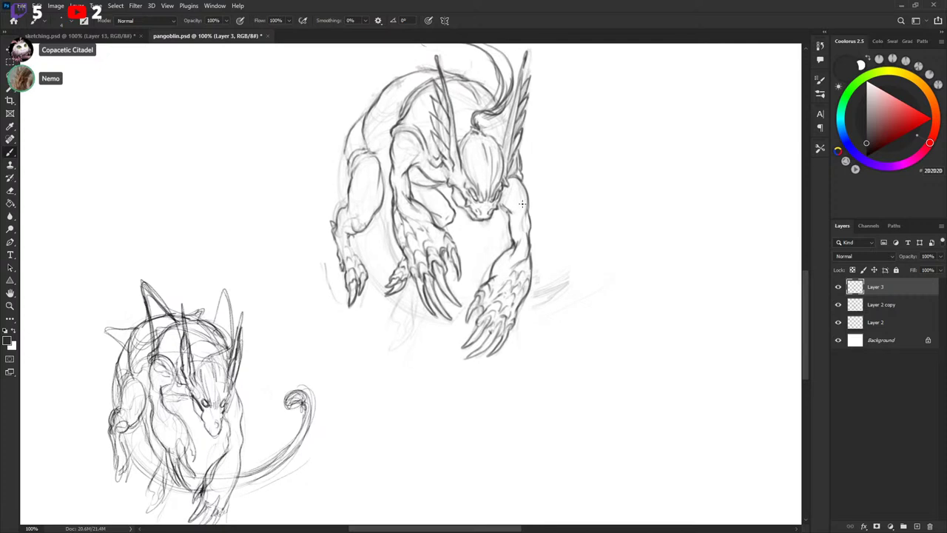
key(ctrl+z)
key(ctrl+z)
key(ctrl+z)
key(ctrl+z)
key(ctrl+z)
key(ctrl+z)
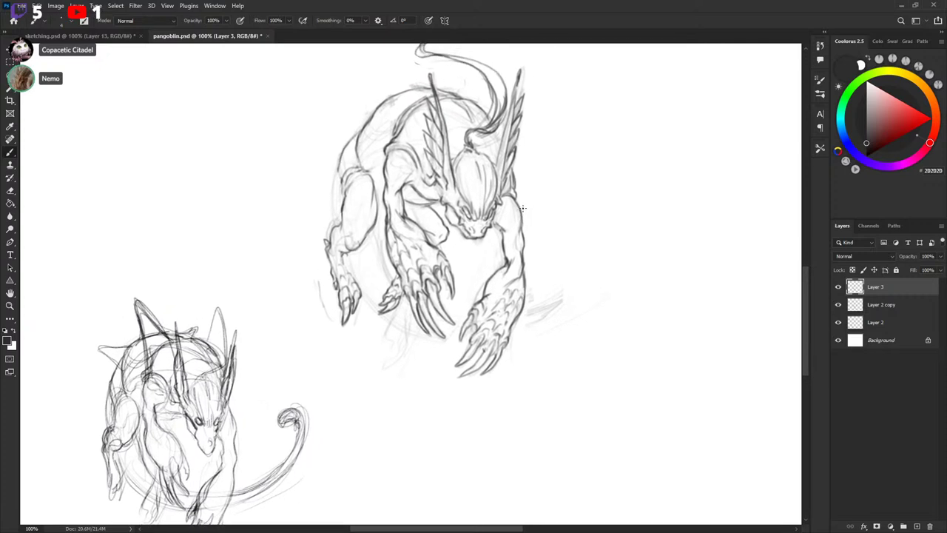
key(ctrl+z)
key(ctrl+z)
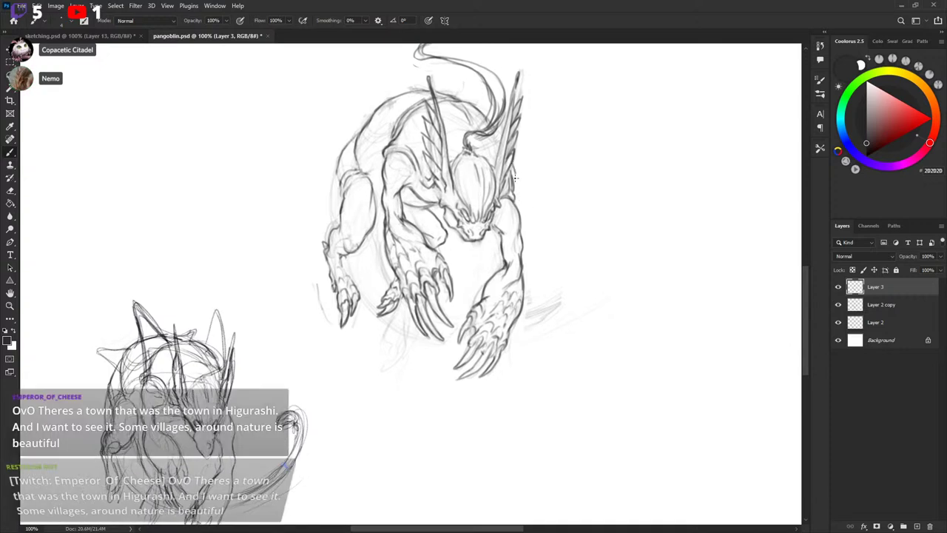
Sketch rough scale lines across the flank and arched back, and undo the last strokes.
key(x)
key(x)
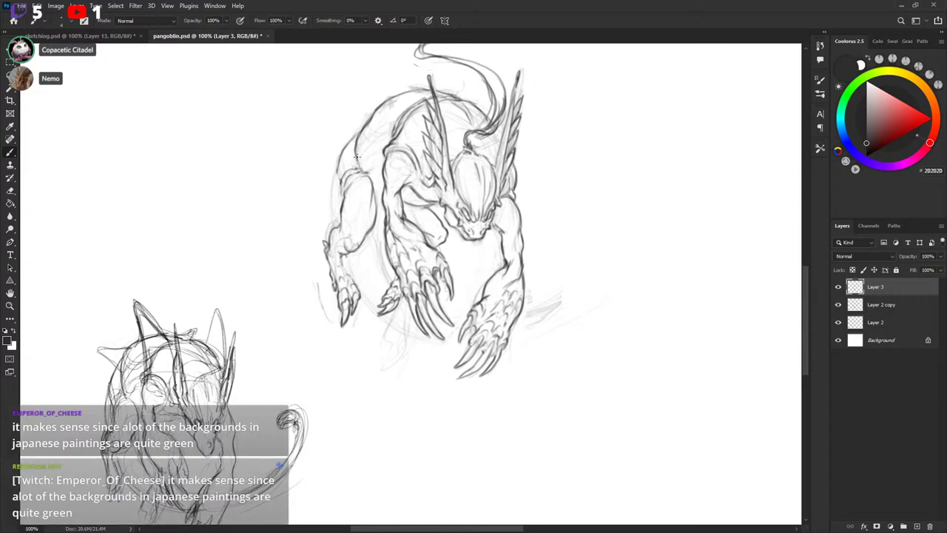
drag(368, 158, 383, 175)
mouse_move(370, 134)
mouse_down()
mouse_move(399, 121)
mouse_move(383, 112)
mouse_move(421, 103)
mouse_move(401, 93)
mouse_move(437, 92)
mouse_up()
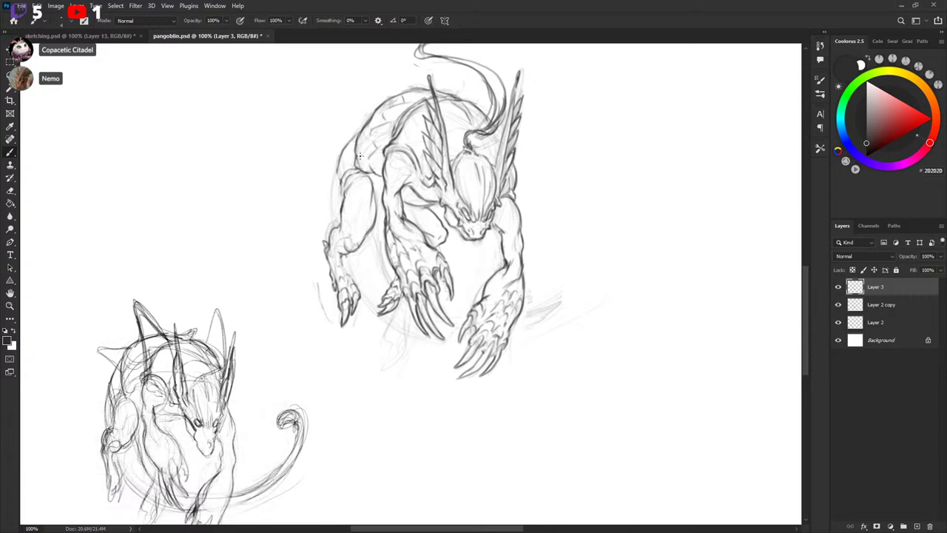
drag(359, 135, 376, 125)
key(ctrl+z)
key(ctrl+z)
key(ctrl+z)
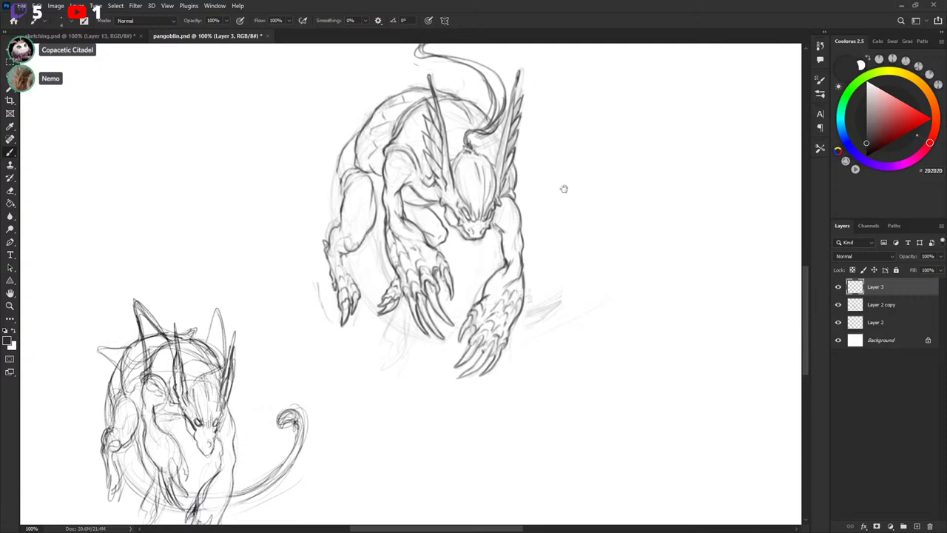
Outline the outer rump down to the near hind leg, and draw the tail's curve sweeping beneath the body past the feet.
drag(564, 190, 569, 182)
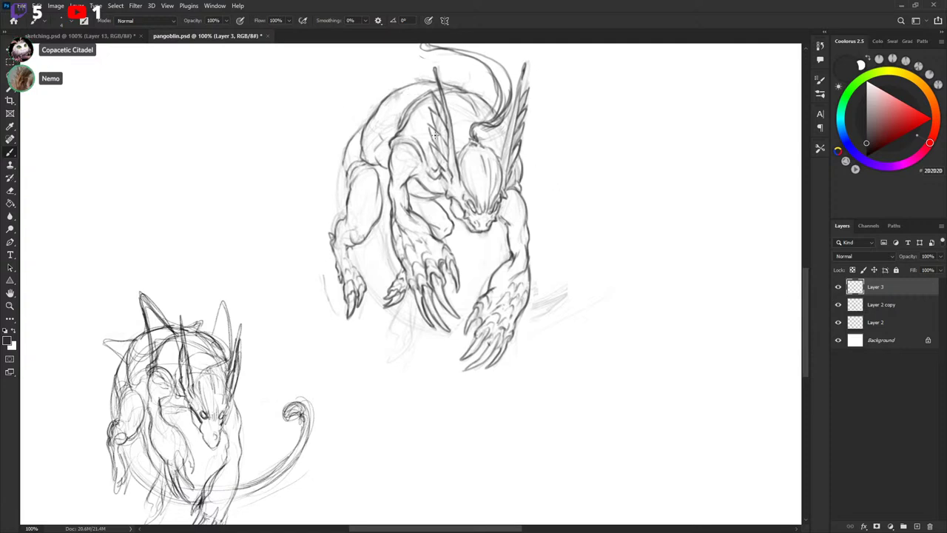
key(x)
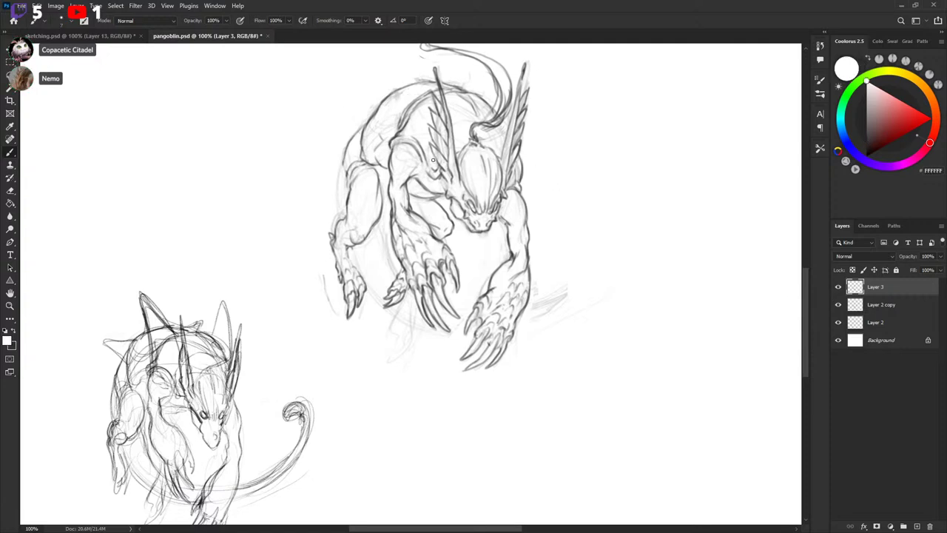
key(x)
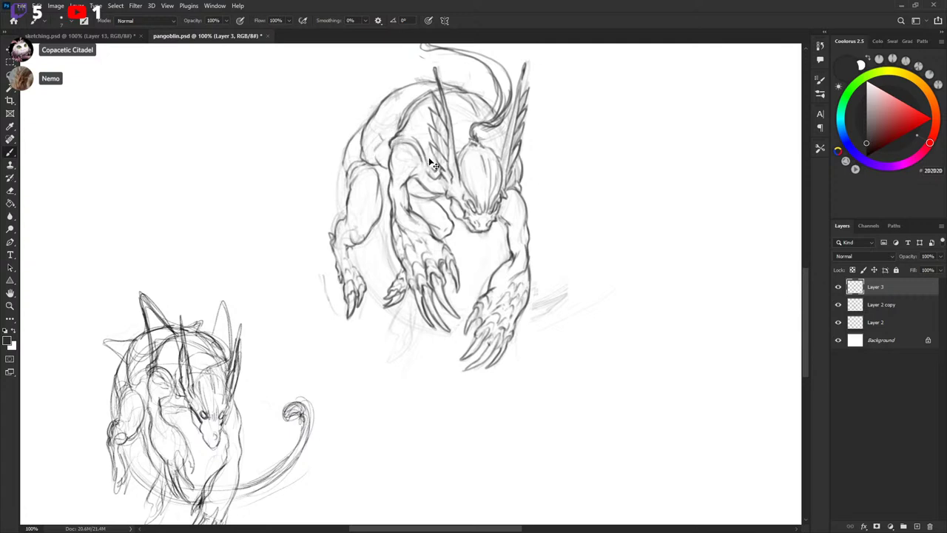
key(x)
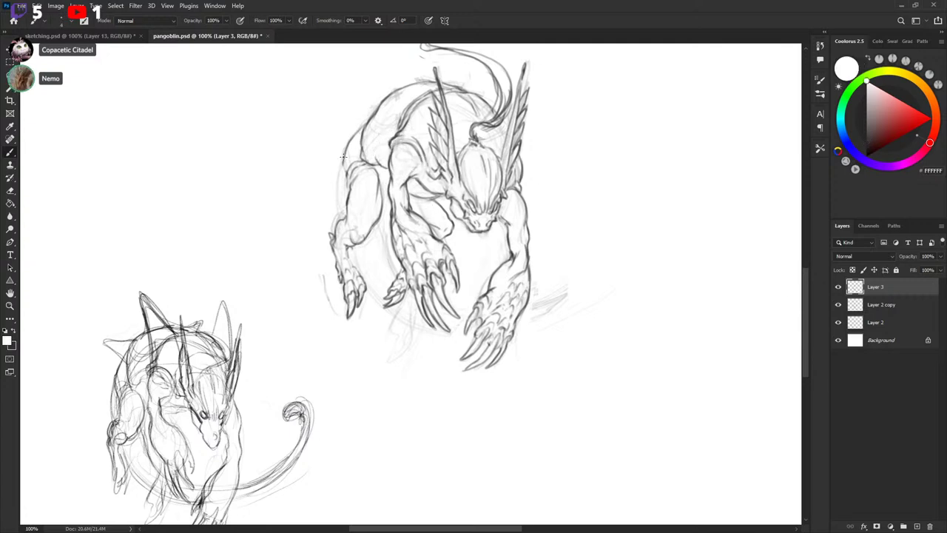
key(x)
drag(347, 152, 335, 220)
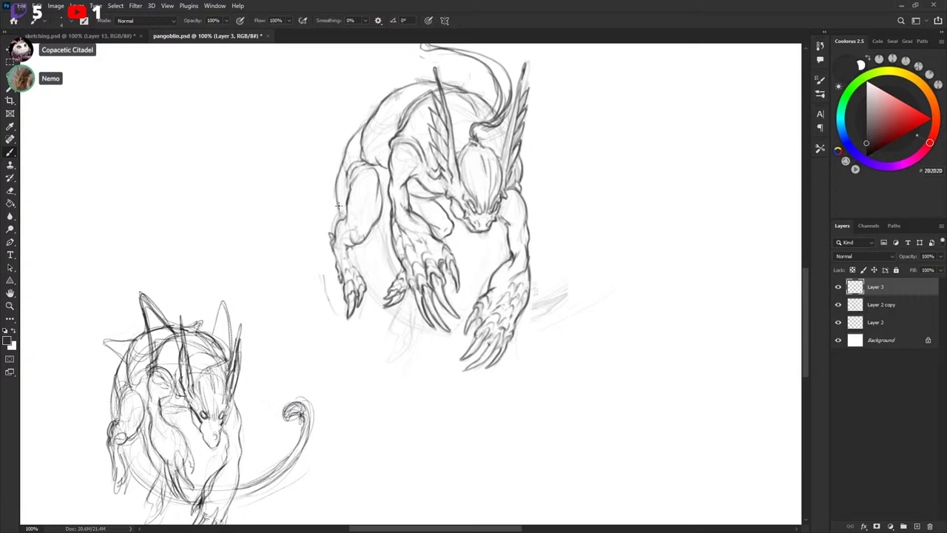
drag(340, 186, 334, 224)
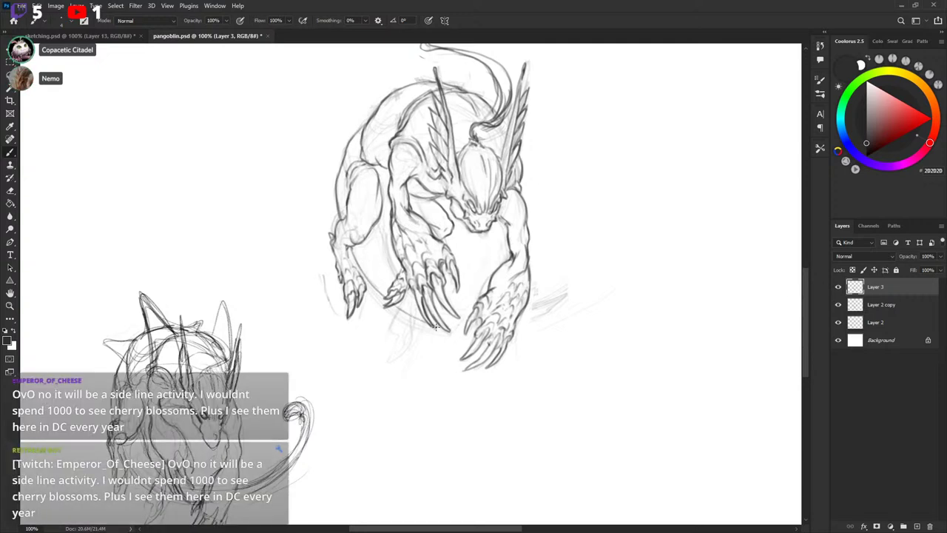
mouse_move(435, 326)
mouse_down()
mouse_move(465, 331)
mouse_move(547, 298)
mouse_move(541, 258)
mouse_move(503, 323)
mouse_move(480, 332)
mouse_move(520, 327)
mouse_move(567, 298)
mouse_up()
Lasso part of the raised forefoot, shift it slightly, deselect it, and return to the brush.
key(l)
mouse_move(408, 275)
mouse_down()
mouse_move(422, 319)
mouse_move(454, 339)
mouse_move(445, 320)
mouse_move(460, 322)
mouse_move(459, 261)
mouse_move(434, 231)
mouse_up()
key(v)
mouse_move(461, 284)
mouse_down()
mouse_move(442, 280)
mouse_move(444, 266)
mouse_up()
key(ctrl+d)
key(b)
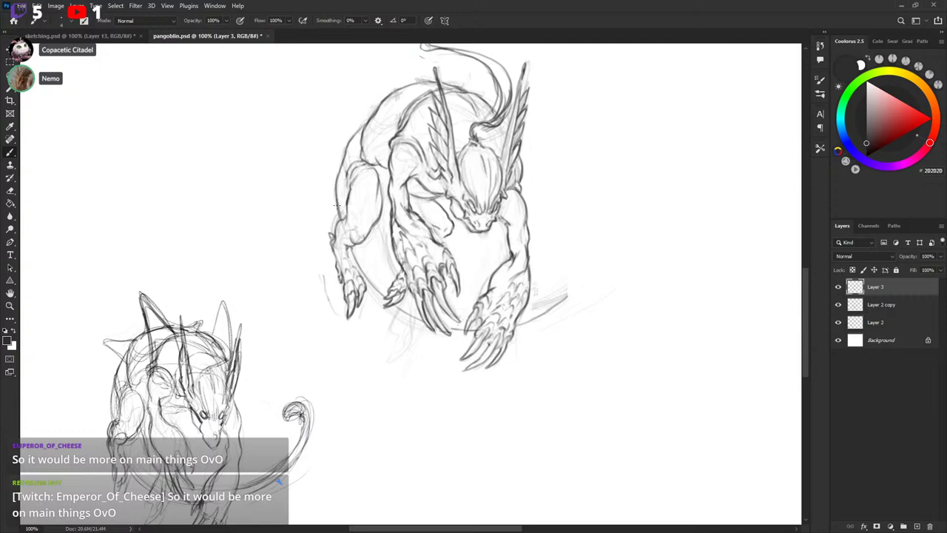
Lasso the near hind foot, rotate it about 3 degrees and shift it slightly, and return to the brush.
key(l)
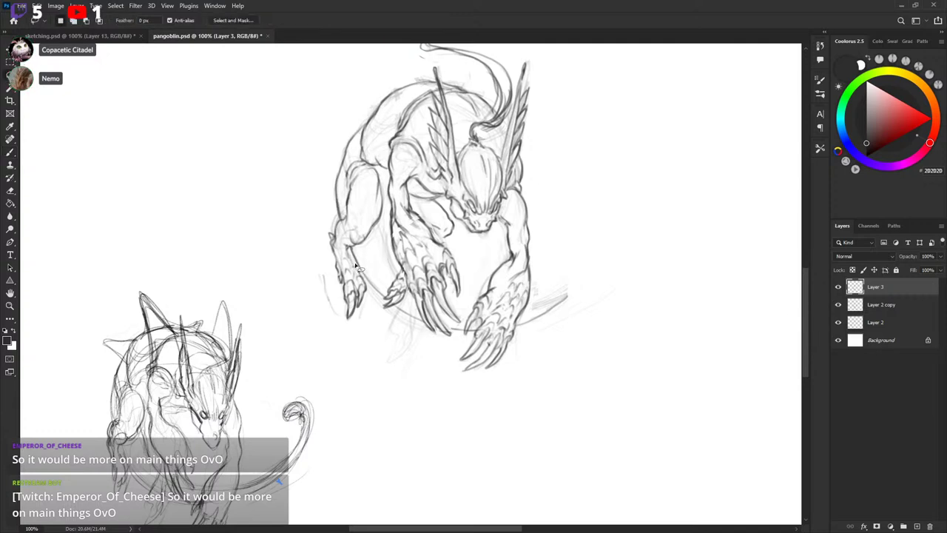
mouse_move(356, 256)
mouse_down()
mouse_move(344, 337)
mouse_move(313, 227)
mouse_move(336, 227)
mouse_move(356, 255)
mouse_move(401, 256)
mouse_up()
key(ctrl+t)
drag(363, 285, 374, 263)
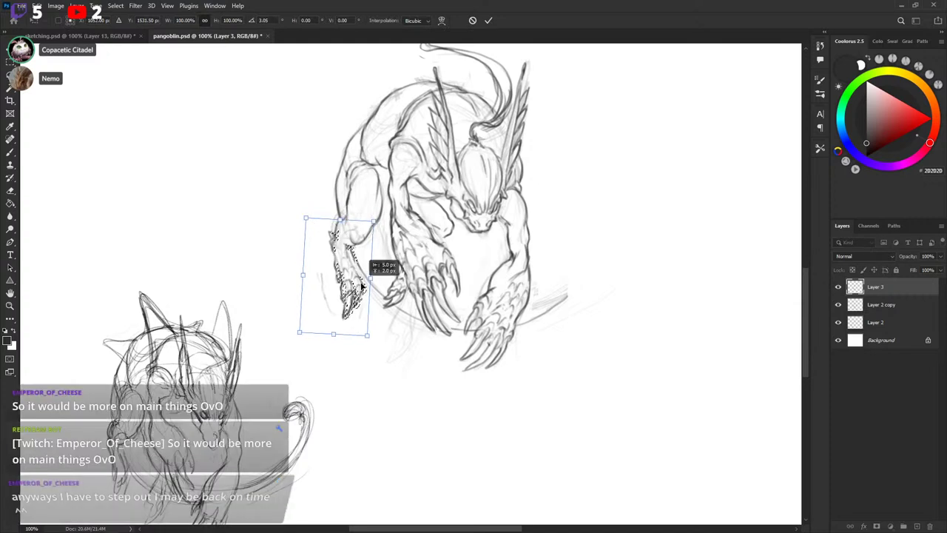
key(Return)
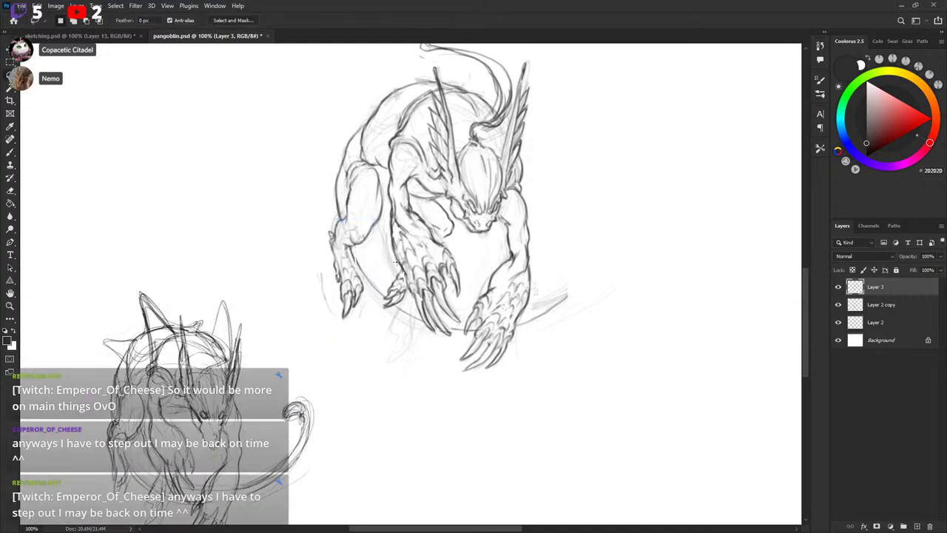
key(b)
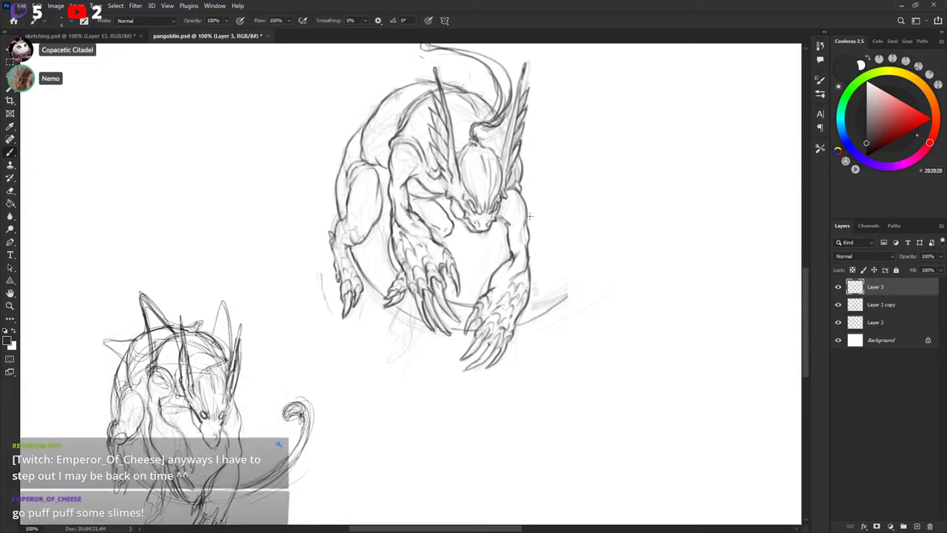
Draw the pointed tail tip curving up beyond the planted forefoot, and trim its edge with a white stroke.
mouse_move(524, 310)
mouse_down()
mouse_move(573, 283)
mouse_move(552, 307)
mouse_move(578, 278)
mouse_up()
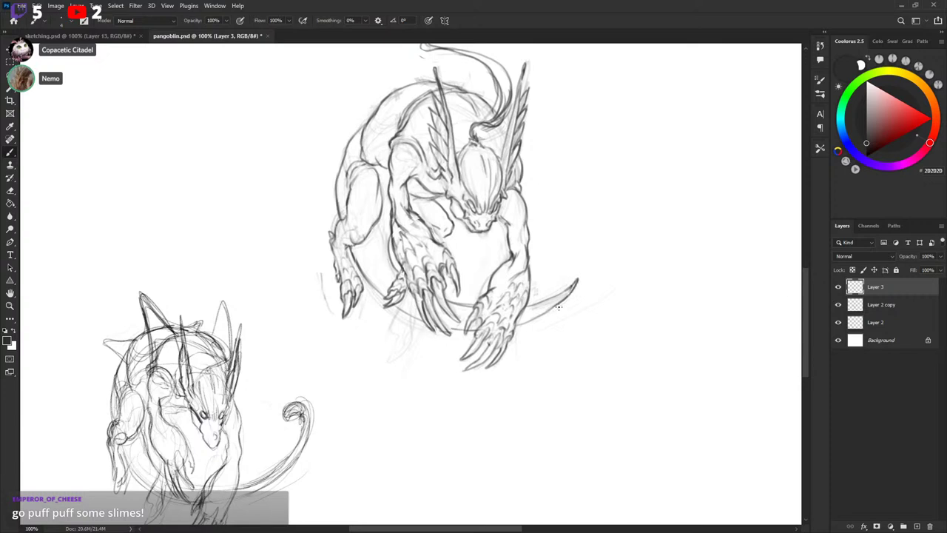
key(x)
key(x)
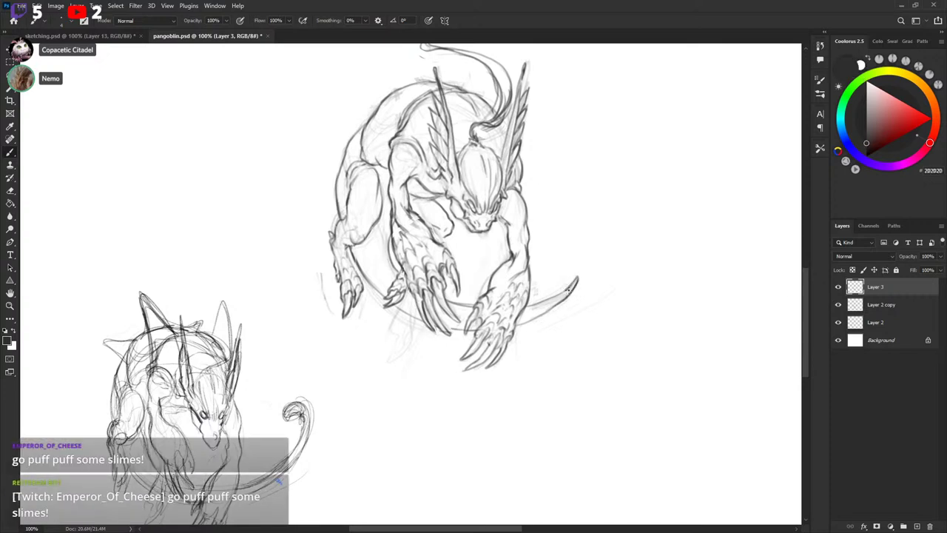
key(x)
drag(565, 299, 574, 292)
key(x)
drag(577, 212, 576, 212)
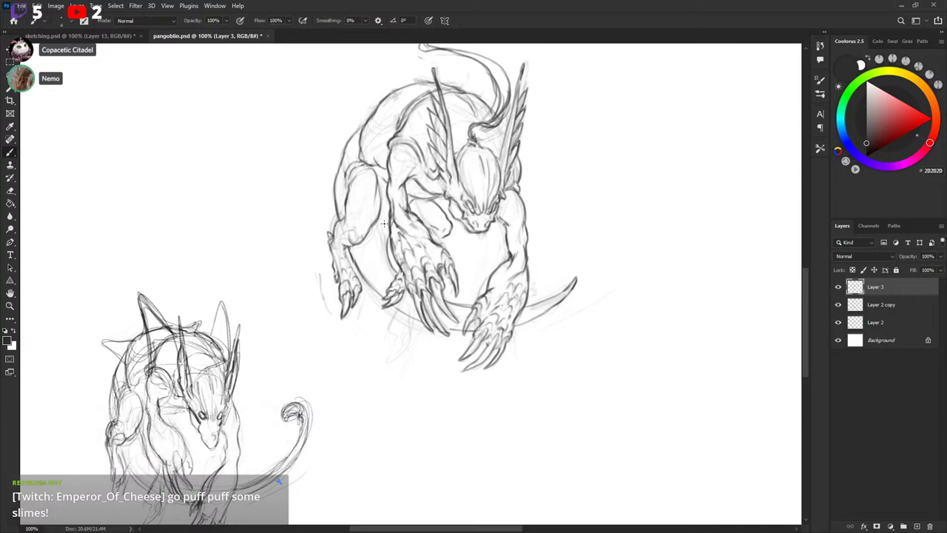
Clean up the far hind leg's line beside the raised foreleg with alternating white and dark strokes.
key(x)
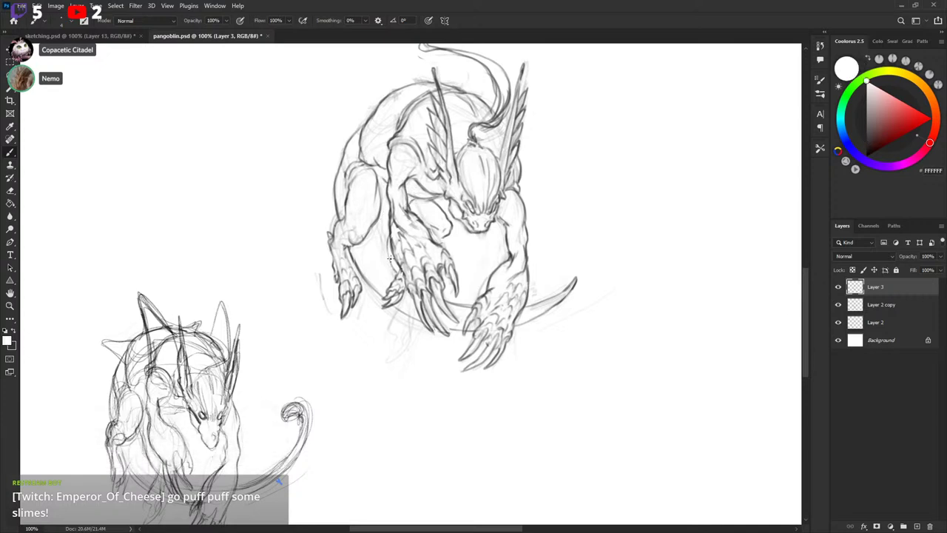
key(x)
key(x)
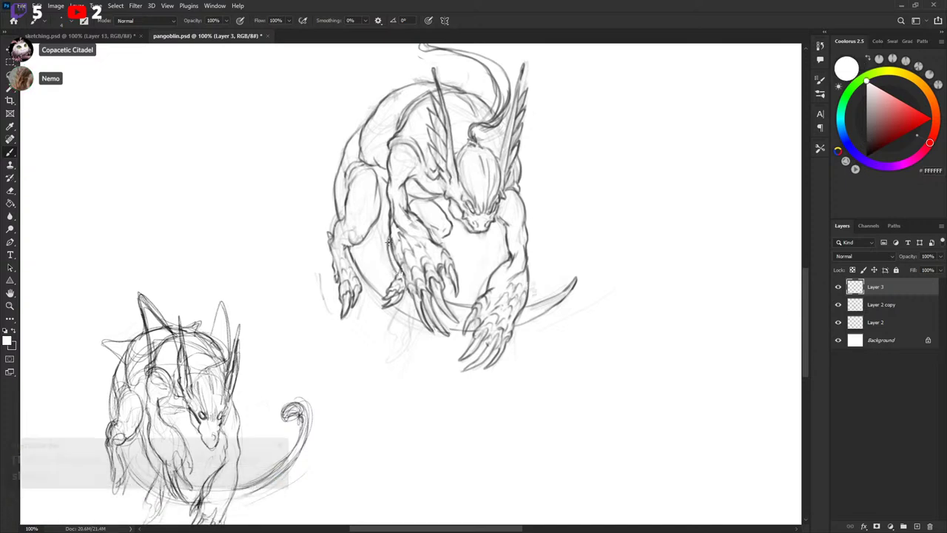
key(x)
key(x)
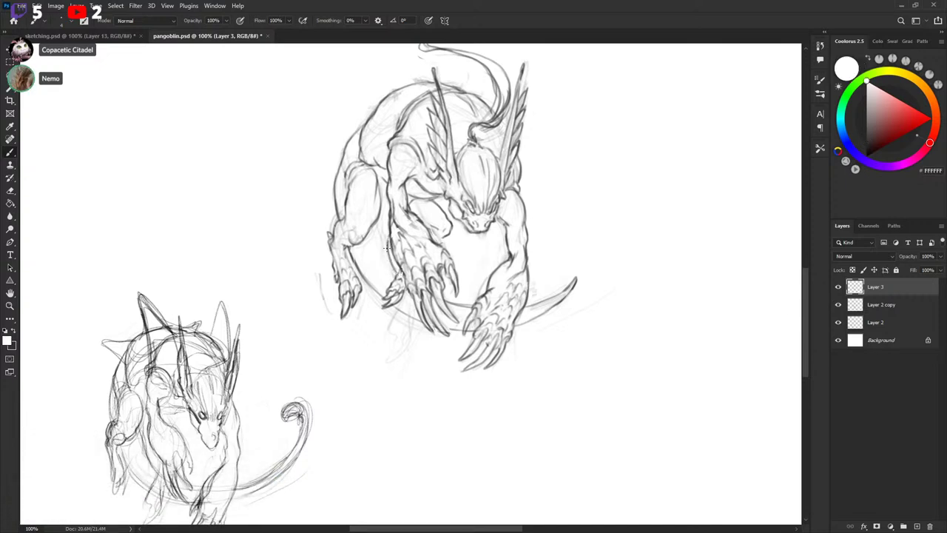
key(x)
drag(388, 238, 392, 264)
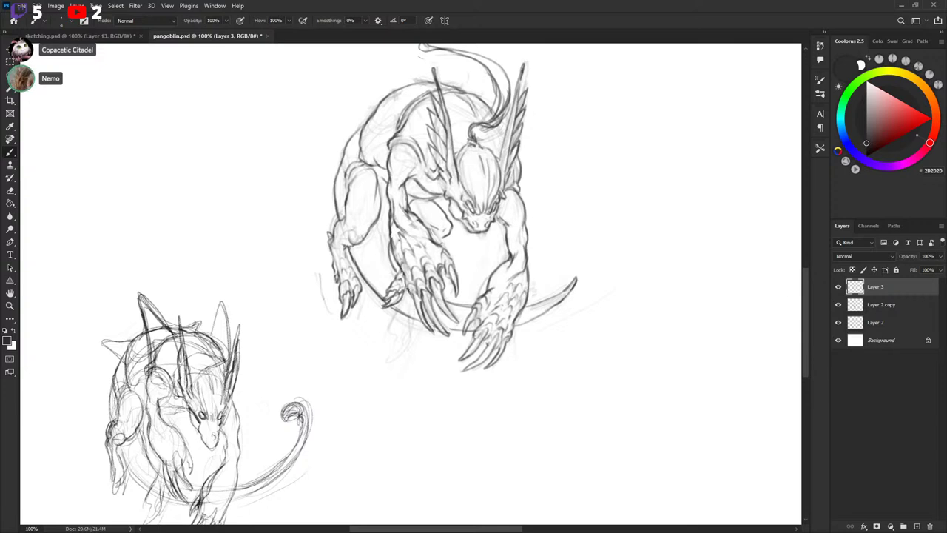
Lasso the far hind foot behind the raised forefoot, shift it slightly, deselect it, and return to the brush.
key(l)
mouse_move(395, 284)
mouse_down()
mouse_move(382, 311)
mouse_move(406, 300)
mouse_move(399, 273)
mouse_move(390, 285)
mouse_move(398, 299)
mouse_move(400, 280)
mouse_up()
key(v)
key(ctrl+d)
key(b)
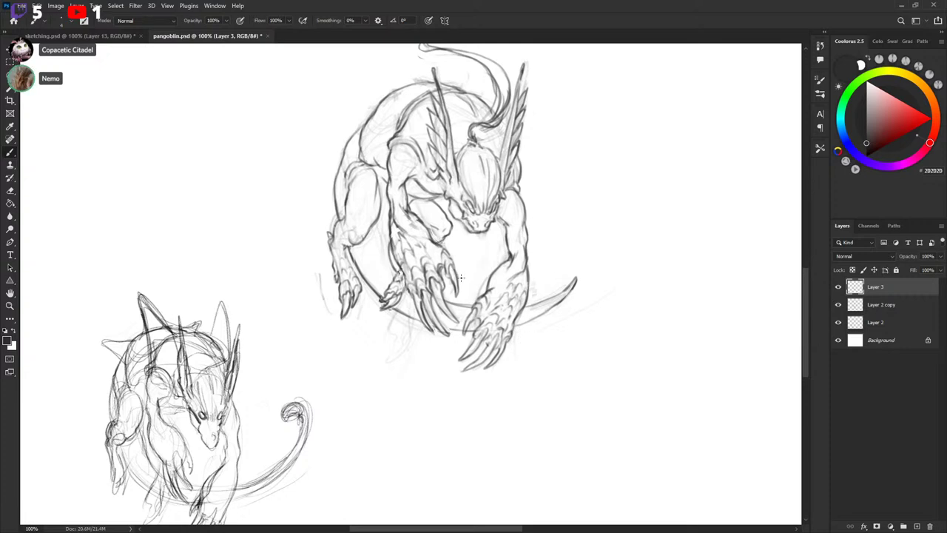
Lasso the far hind foot again, adjust it with Free Transform, deselect it, and return to the brush.
key(l)
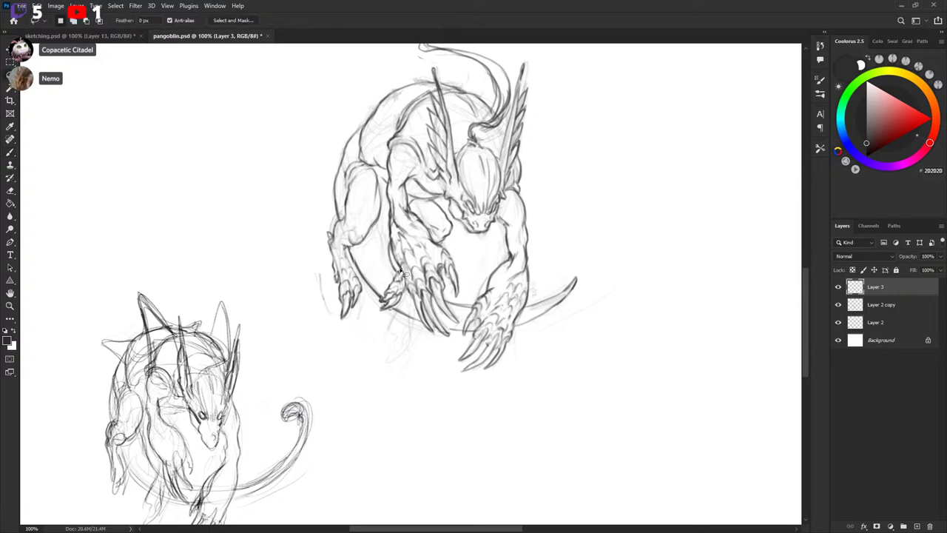
mouse_move(393, 308)
mouse_down()
mouse_move(410, 290)
mouse_move(400, 270)
mouse_move(446, 227)
mouse_move(407, 308)
mouse_move(407, 293)
mouse_move(393, 309)
mouse_up()
key(ctrl+t)
key(Return)
key(ctrl+d)
key(b)
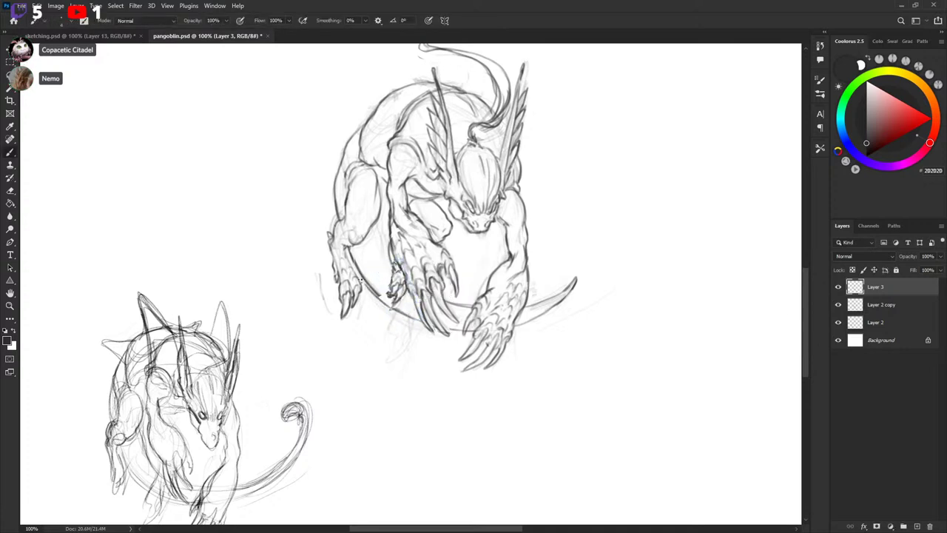
Undo the last stroke and redraw the tail's lower curve with darker lines sweeping from the near hind foot beneath the raised forefoot.
key(ctrl+z)
drag(356, 265, 391, 310)
drag(365, 281, 400, 317)
drag(355, 270, 421, 325)
key(x)
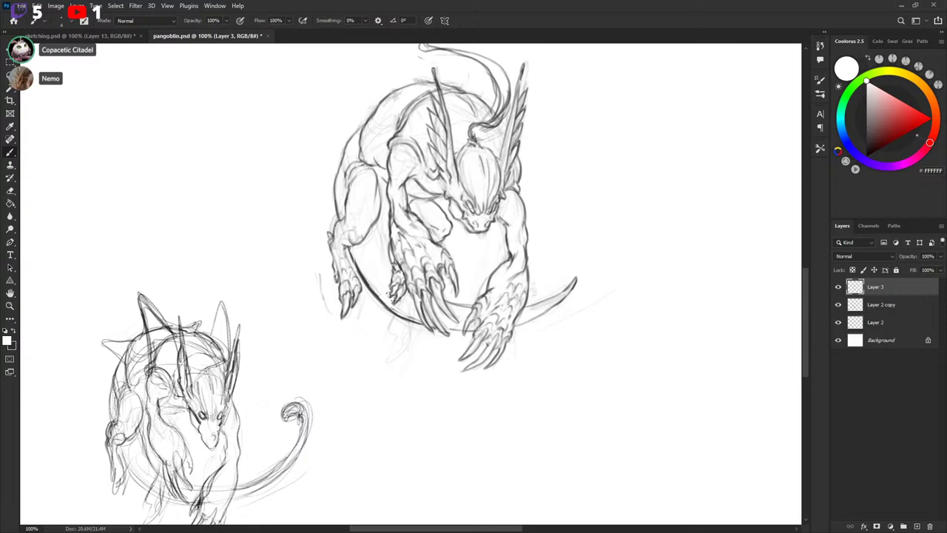
key(x)
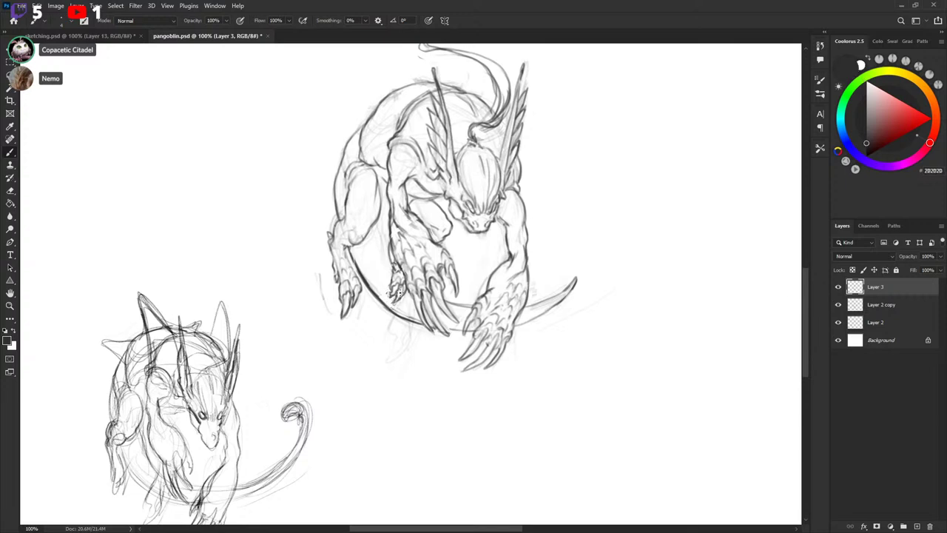
Trim the tail curve and the edge of the far hind foot with alternating white and dark strokes.
drag(406, 293, 404, 287)
key(ctrl+z)
key(x)
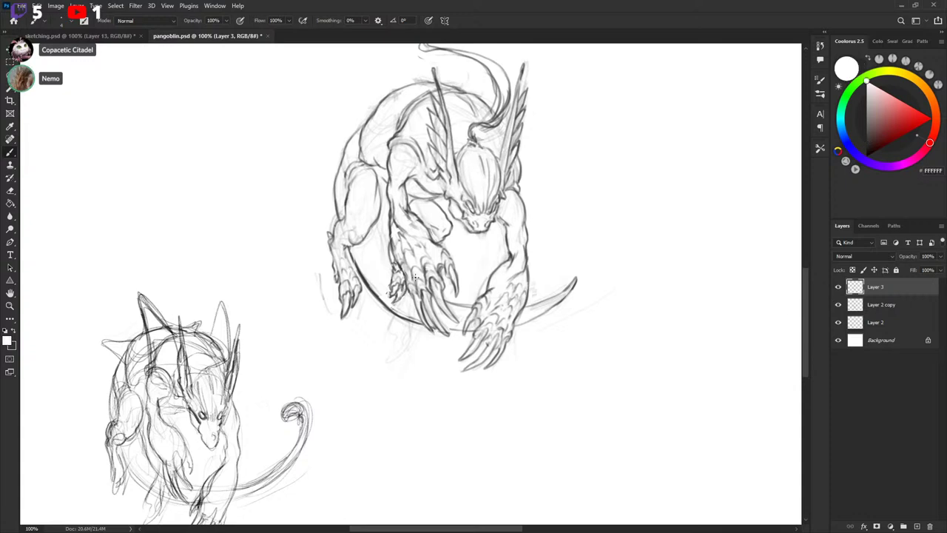
key(x)
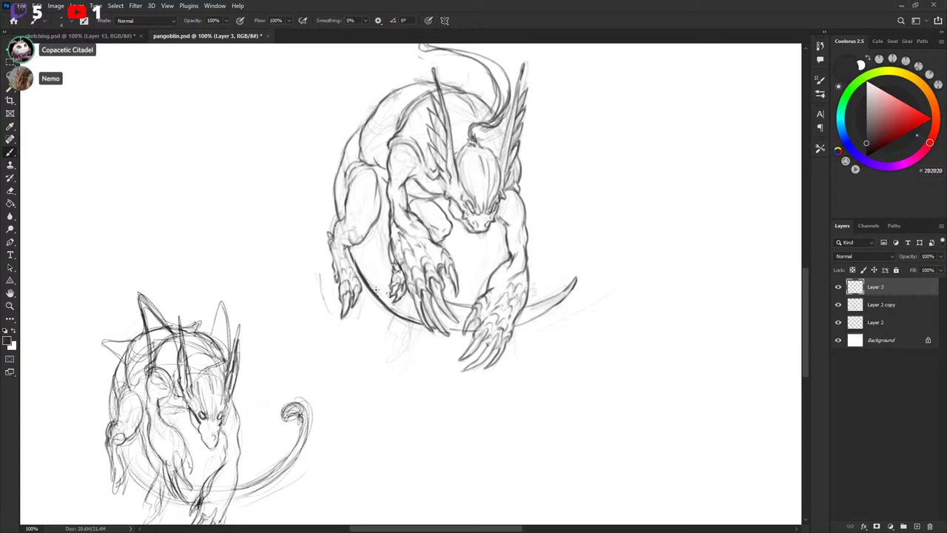
key(x)
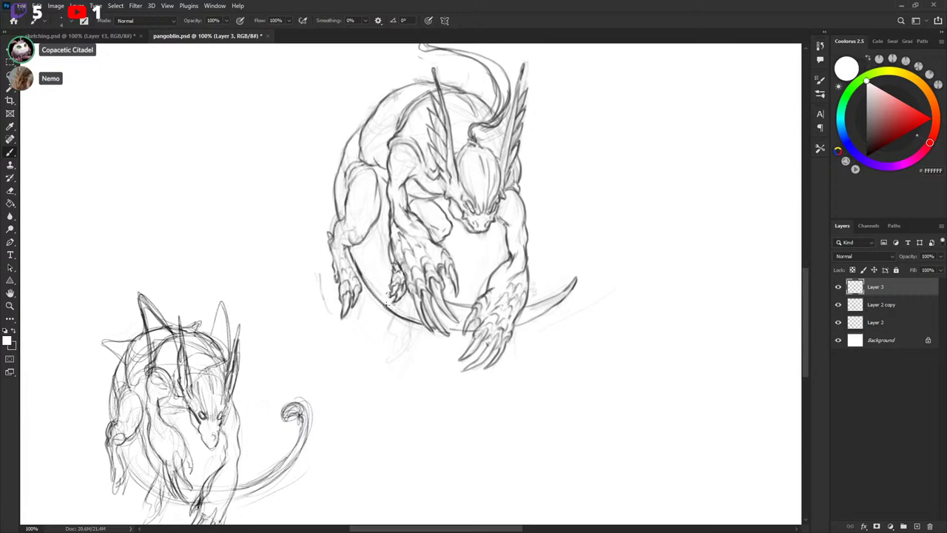
key(x)
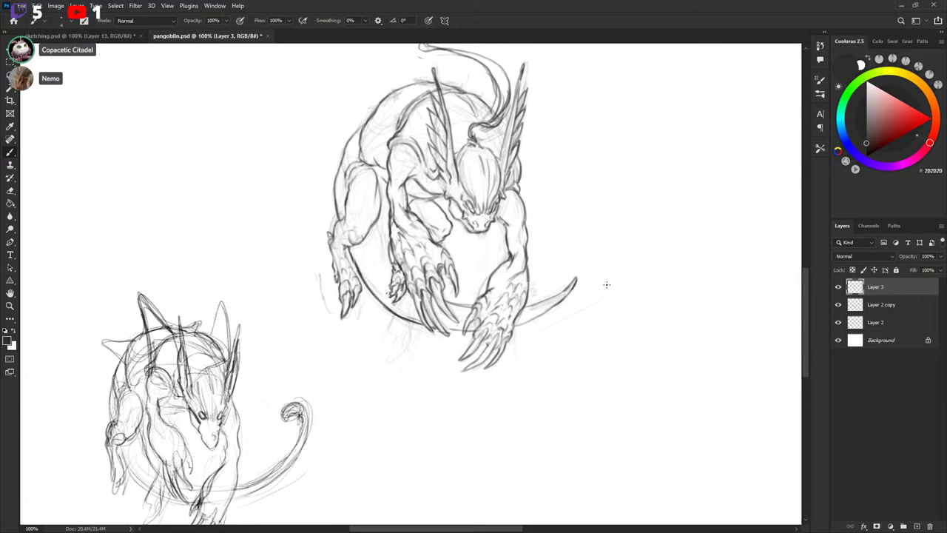
Touch up the outline of the rump and upper back with alternating white and dark strokes.
drag(551, 260, 569, 284)
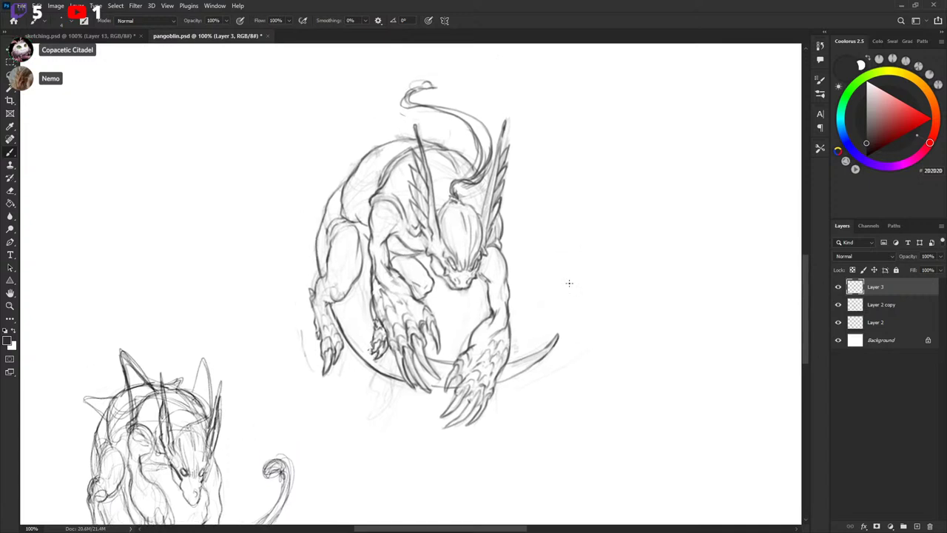
key(x)
key(x)
key(x)
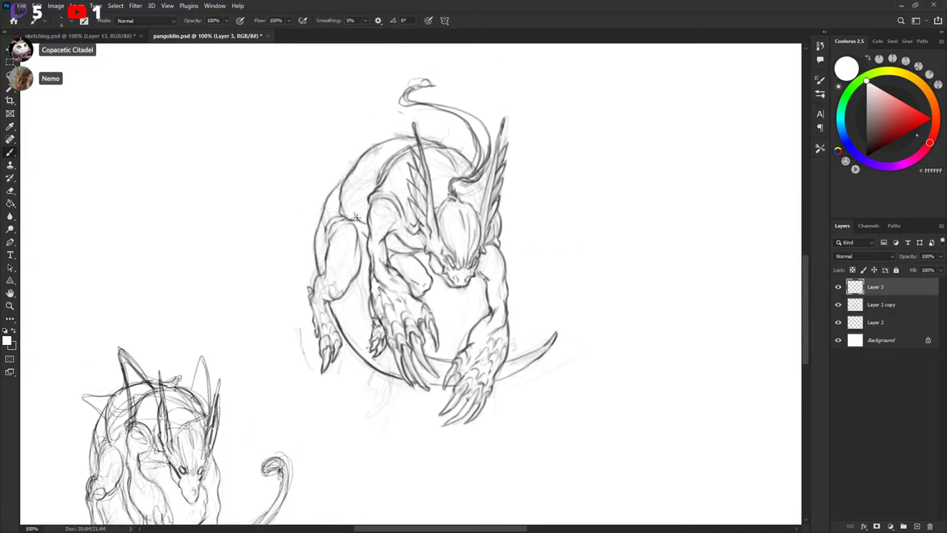
key(x)
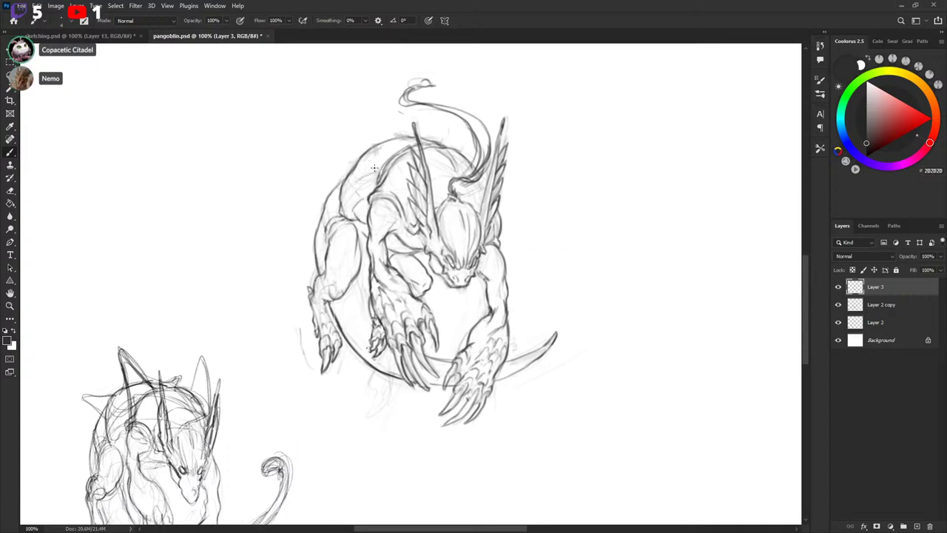
Try a new contour stroke along the upper back and a tall pointed spike rising from it, undoing both.
mouse_move(363, 166)
mouse_down()
mouse_move(412, 143)
mouse_move(401, 139)
mouse_up()
key(ctrl+z)
key(ctrl+z)
right_click(310, 101)
key(Escape)
mouse_move(547, 236)
mouse_down()
mouse_move(611, 131)
mouse_move(604, 245)
mouse_up()
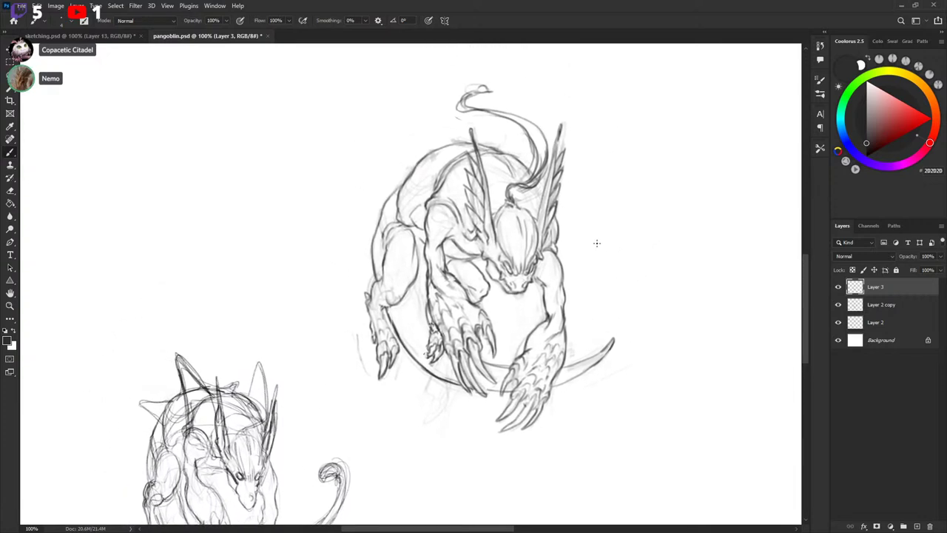
mouse_move(429, 198)
mouse_down()
mouse_move(400, 106)
mouse_move(468, 185)
mouse_up()
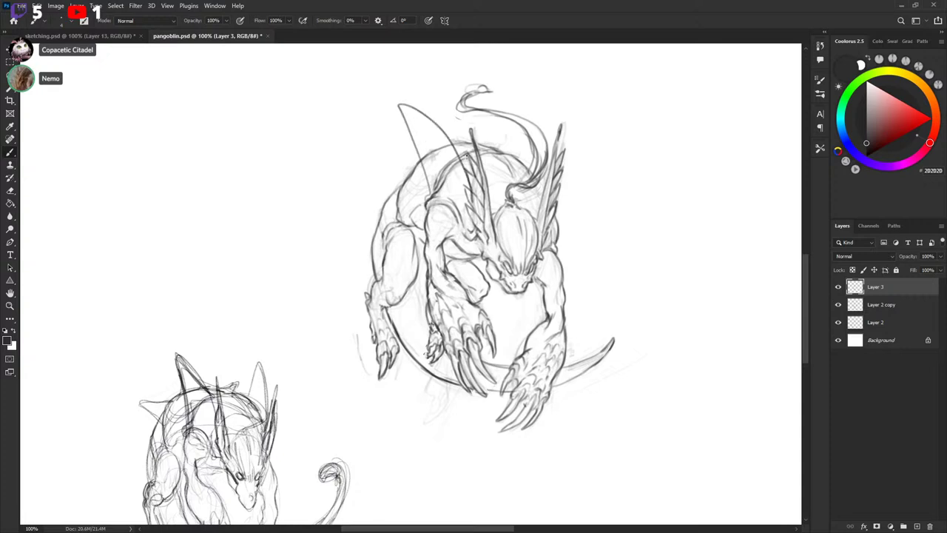
key(ctrl+z)
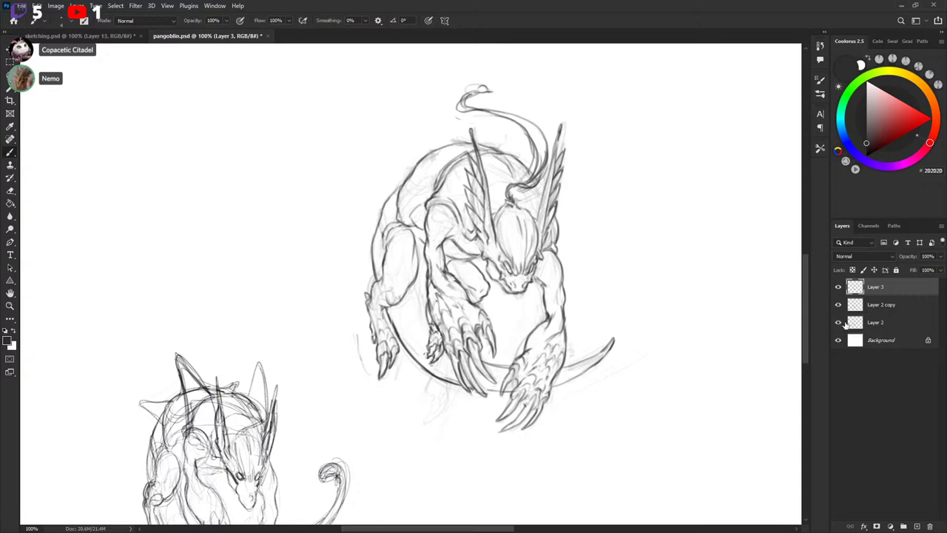
Toggle Layer 2's visibility to compare the redesign with the original sketch.
click(838, 322)
click(838, 322)
mouse_move(602, 349)
mouse_down()
mouse_move(622, 305)
mouse_move(622, 235)
mouse_move(612, 261)
mouse_move(601, 229)
mouse_up()
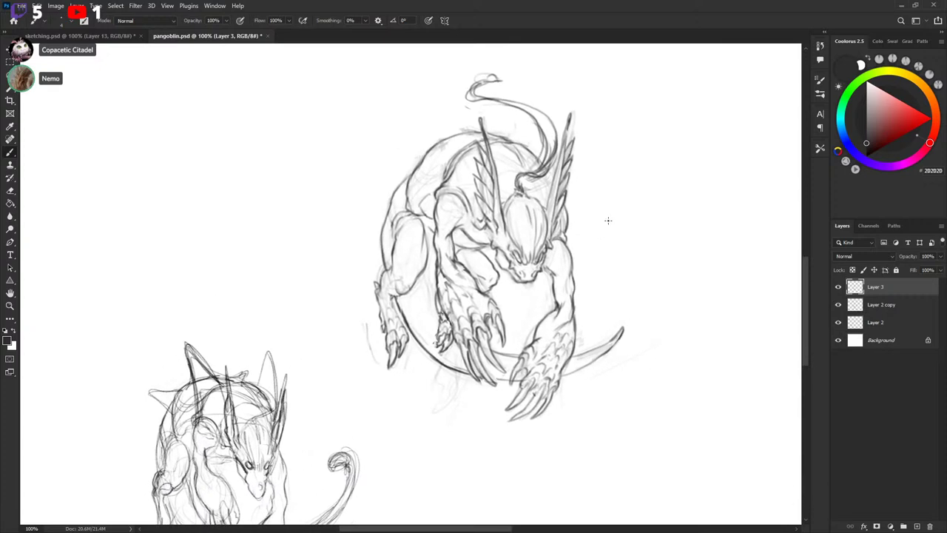
mouse_move(647, 259)
mouse_down()
mouse_move(639, 264)
mouse_move(629, 247)
mouse_up()
Try alternative tail strokes and a forked spike beside the planted forefoot, and lasso the tail tip before dropping the selection.
mouse_move(503, 338)
mouse_down()
mouse_move(540, 330)
mouse_move(592, 280)
mouse_up()
key(ctrl+z)
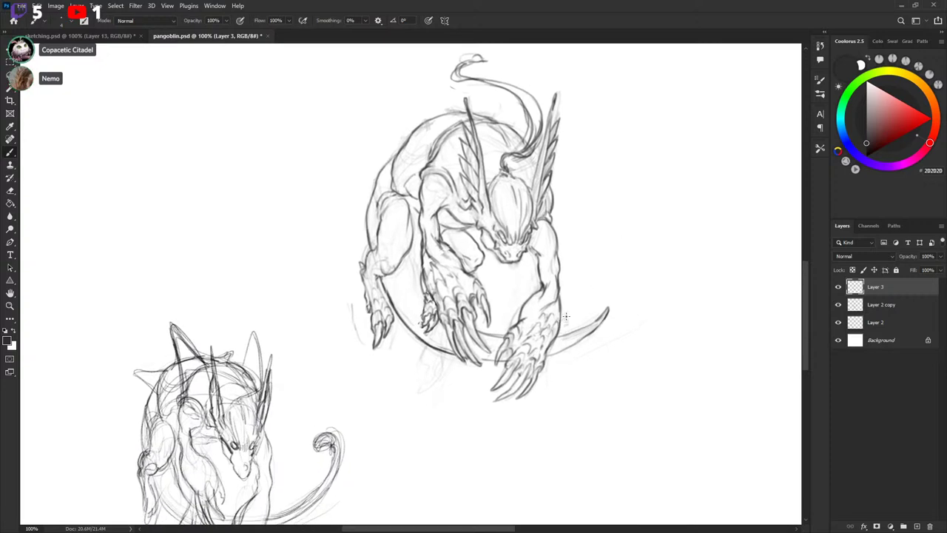
mouse_move(500, 338)
mouse_down()
mouse_move(534, 333)
mouse_move(578, 303)
mouse_move(564, 324)
mouse_move(581, 302)
mouse_up()
key(ctrl+z)
drag(553, 345, 577, 312)
key(l)
mouse_move(550, 370)
mouse_down()
mouse_move(613, 293)
mouse_move(585, 314)
mouse_up()
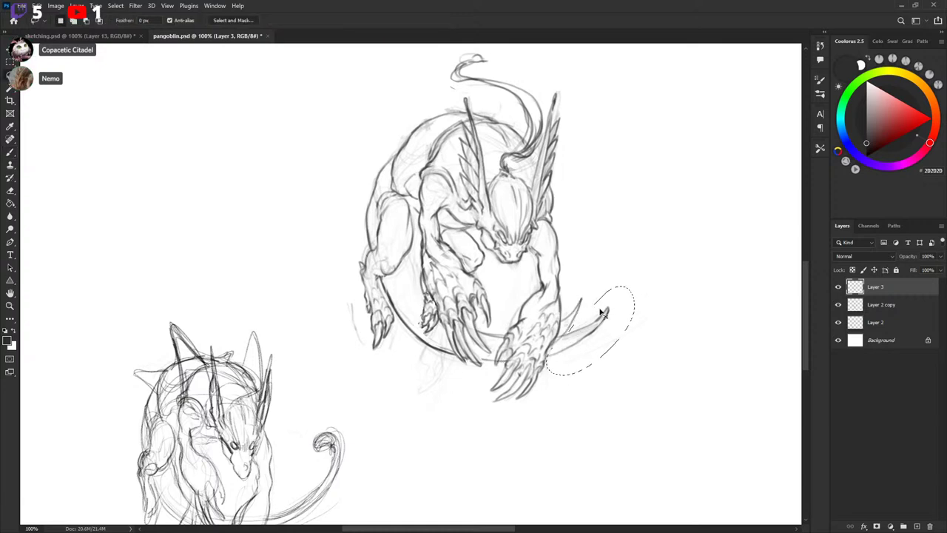
key(ctrl+d)
key(b)
Hide and show Layer 2 and Layer 3 to review the refined linework against the sketches.
click(838, 322)
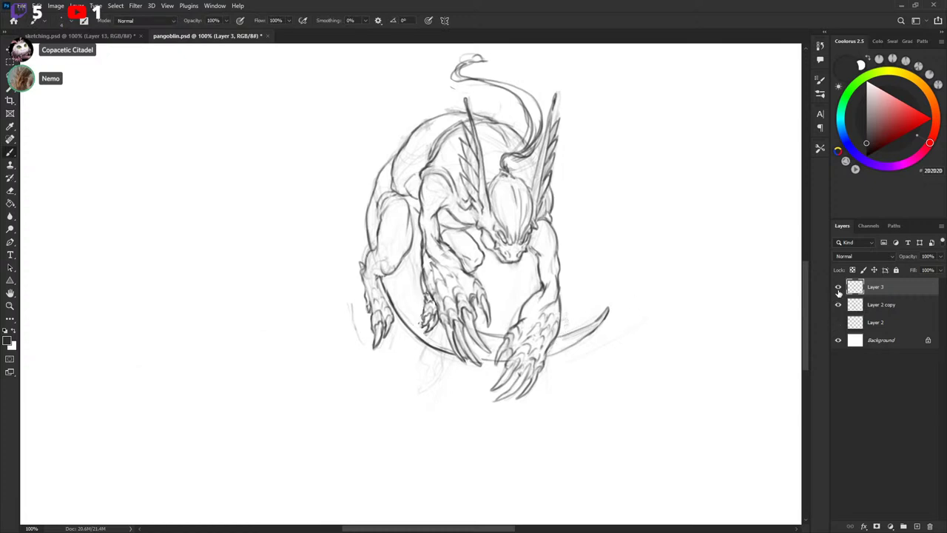
click(838, 287)
click(838, 287)
click(839, 322)
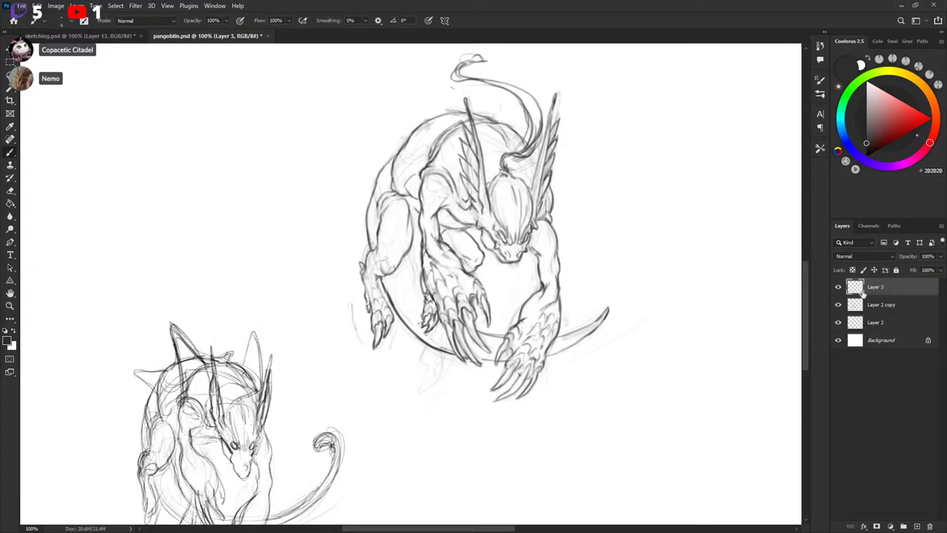
Lasso the tail tip, rotate it upward, shift it closer to the planted forefoot, deselect it, and redraw its joining edge.
key(l)
mouse_move(560, 336)
mouse_down()
mouse_move(590, 298)
mouse_move(566, 332)
mouse_up()
key(ctrl+t)
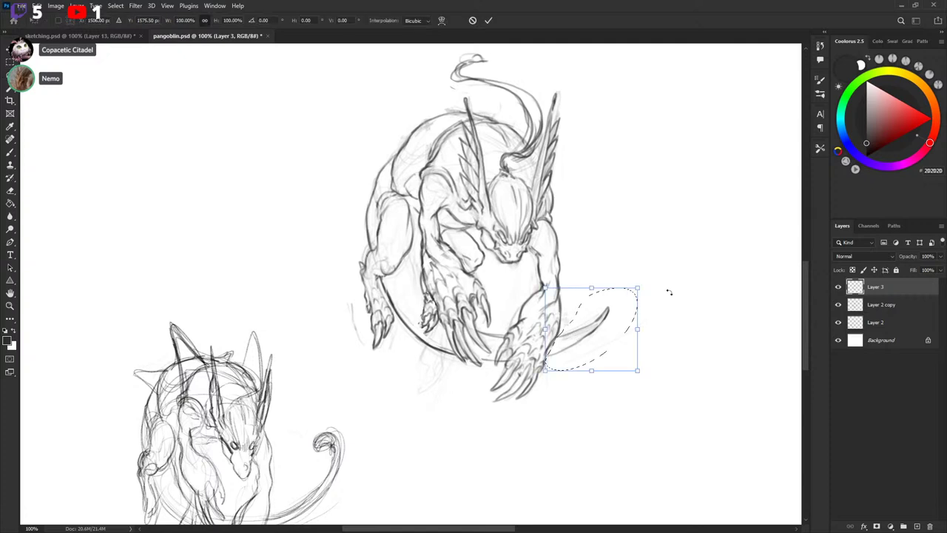
drag(668, 294, 657, 281)
drag(632, 311, 604, 328)
key(Return)
key(ctrl+d)
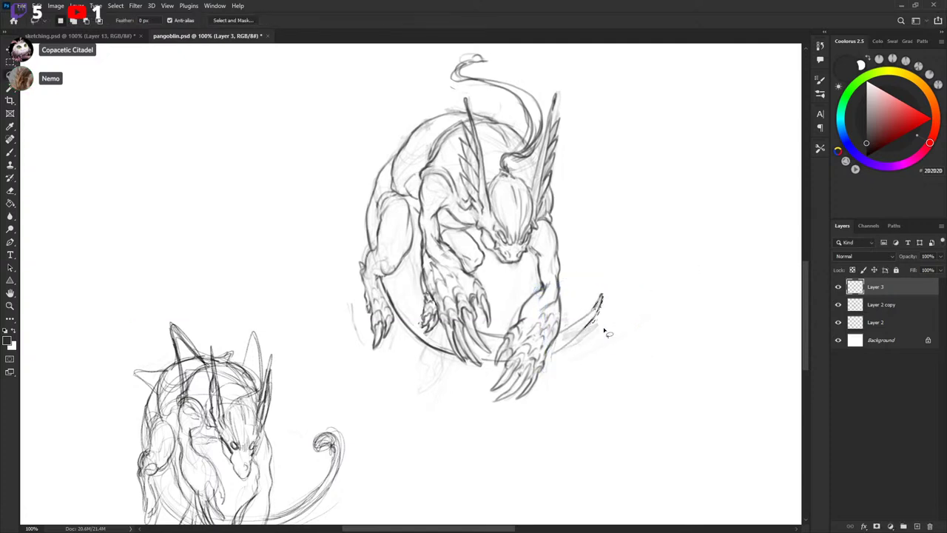
key(b)
drag(547, 359, 575, 340)
Flip the Layer 3 linework horizontally.
drag(625, 268, 612, 322)
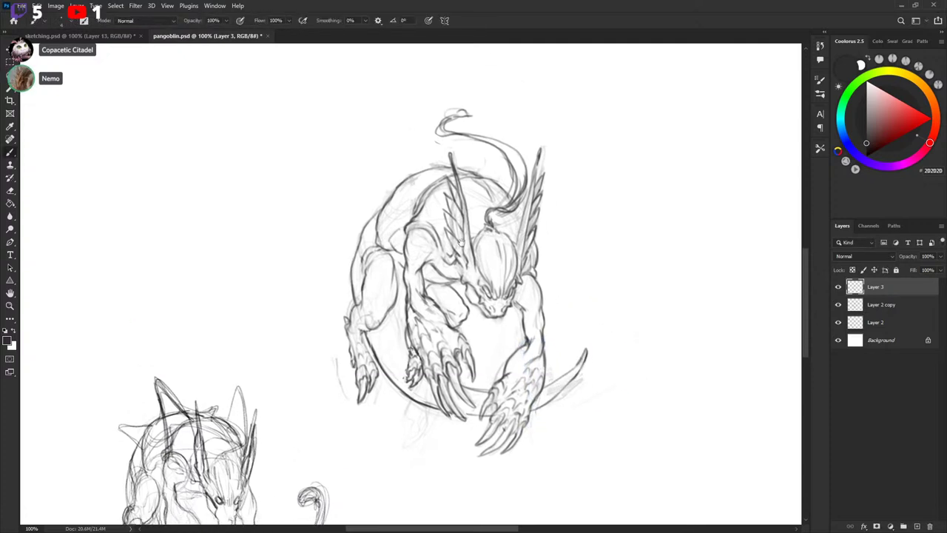
drag(569, 212, 592, 184)
key(ctrl+t)
right_click(492, 280)
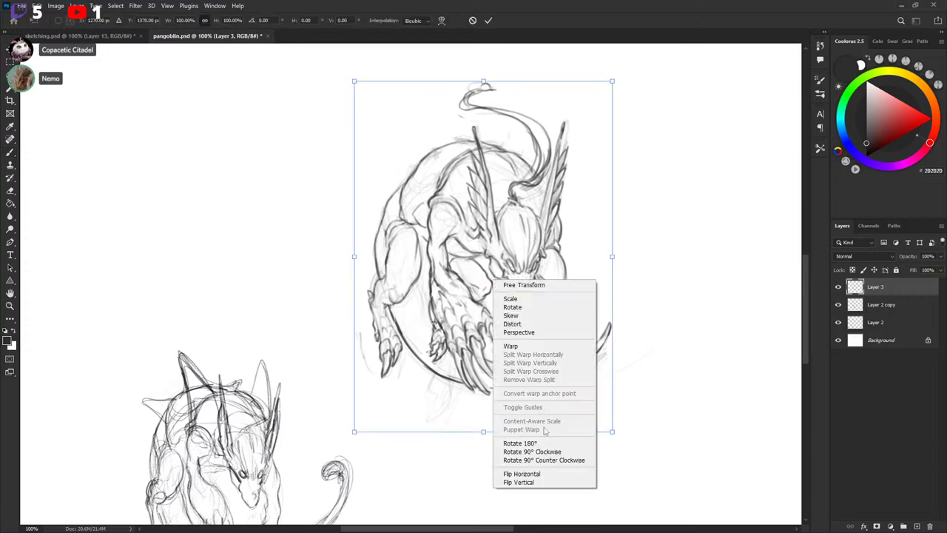
click(543, 472)
key(Return)
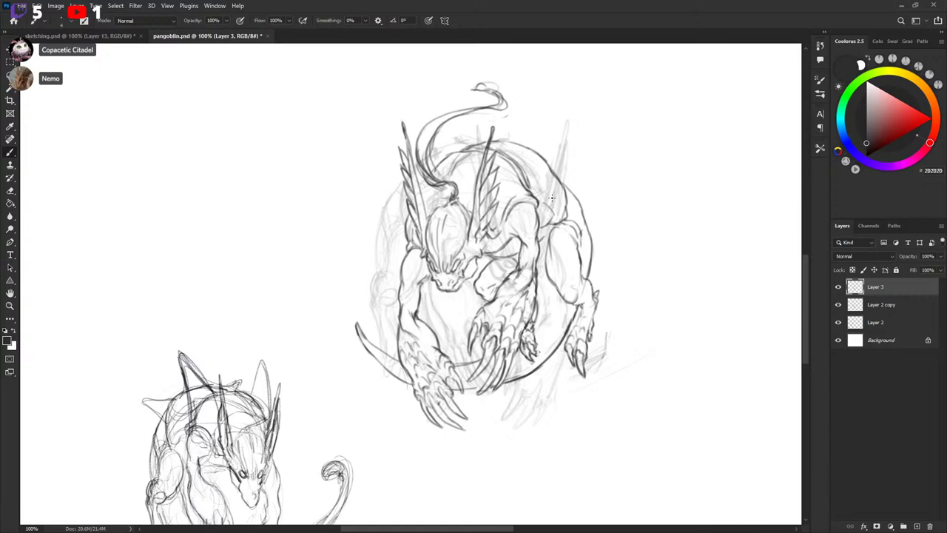
Try a pointed spike rising from the back above the near hind leg, undoing the strokes.
mouse_move(547, 190)
mouse_down()
mouse_move(574, 120)
mouse_move(563, 209)
mouse_move(561, 147)
mouse_up()
key(ctrl+z)
key(ctrl+z)
drag(551, 191, 592, 132)
drag(592, 133, 560, 194)
key(ctrl+z)
Try a long tail sweeping from beneath the feet up across the head and back, undoing the strokes.
mouse_move(394, 373)
mouse_down()
mouse_move(353, 261)
mouse_move(638, 190)
mouse_move(608, 371)
mouse_move(563, 384)
mouse_up()
key(ctrl+z)
mouse_move(376, 362)
mouse_down()
mouse_move(651, 278)
mouse_move(355, 333)
mouse_move(370, 271)
mouse_move(626, 225)
mouse_move(619, 210)
mouse_move(357, 344)
mouse_up()
key(ctrl+z)
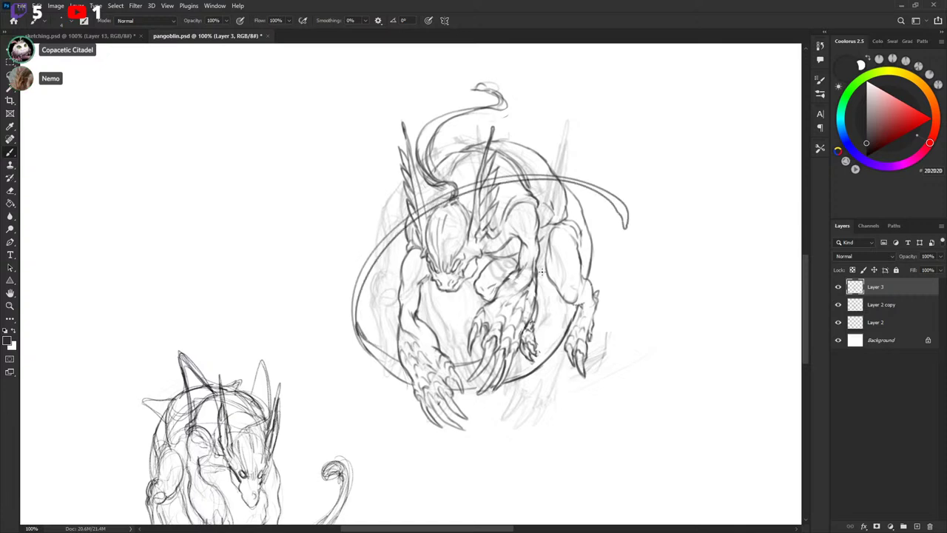
key(ctrl+z)
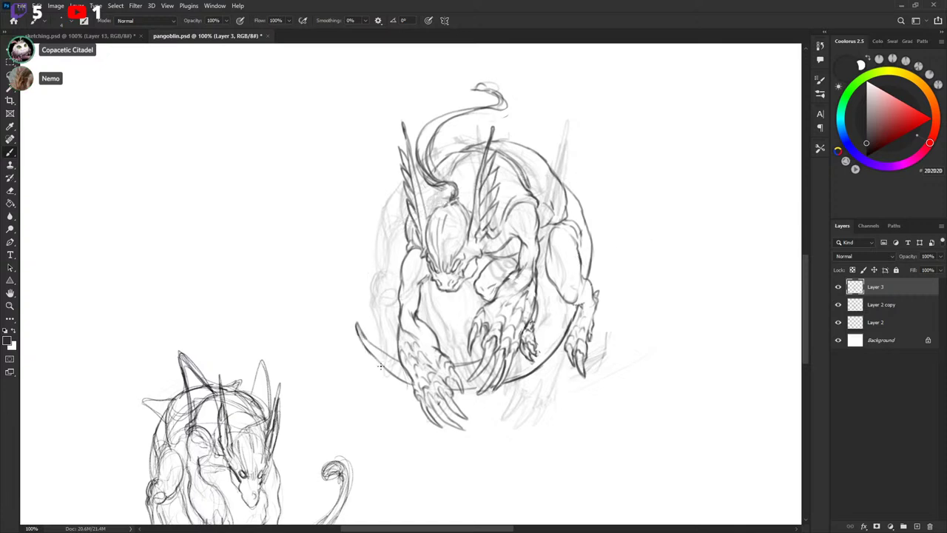
Try a large crescent-shaped tail arcing up around the head and over the whole body, undoing the strokes.
mouse_move(397, 378)
mouse_down()
mouse_move(350, 313)
mouse_move(352, 268)
mouse_up()
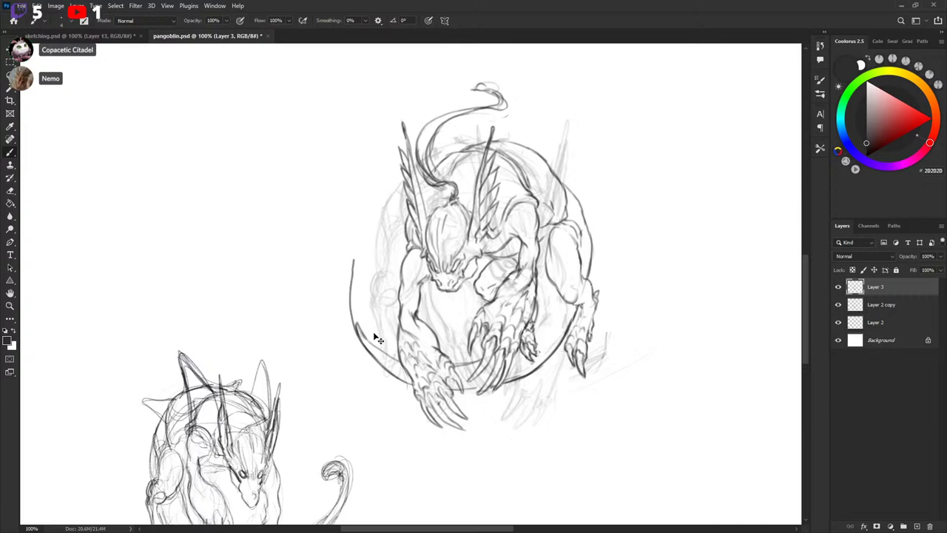
key(ctrl+z)
mouse_move(379, 370)
mouse_down()
mouse_move(339, 194)
mouse_move(461, 66)
mouse_move(587, 87)
mouse_move(606, 136)
mouse_move(532, 82)
mouse_move(351, 198)
mouse_move(409, 359)
mouse_up()
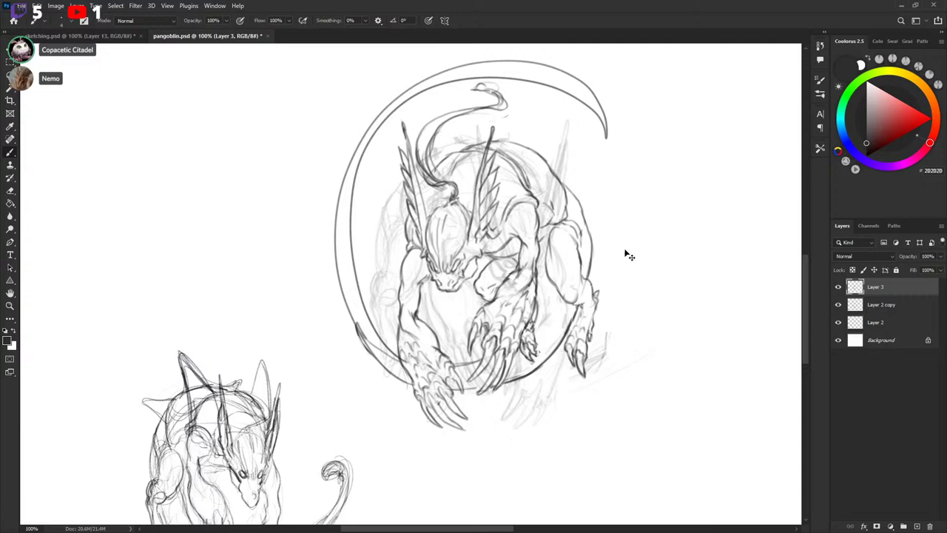
key(ctrl+z)
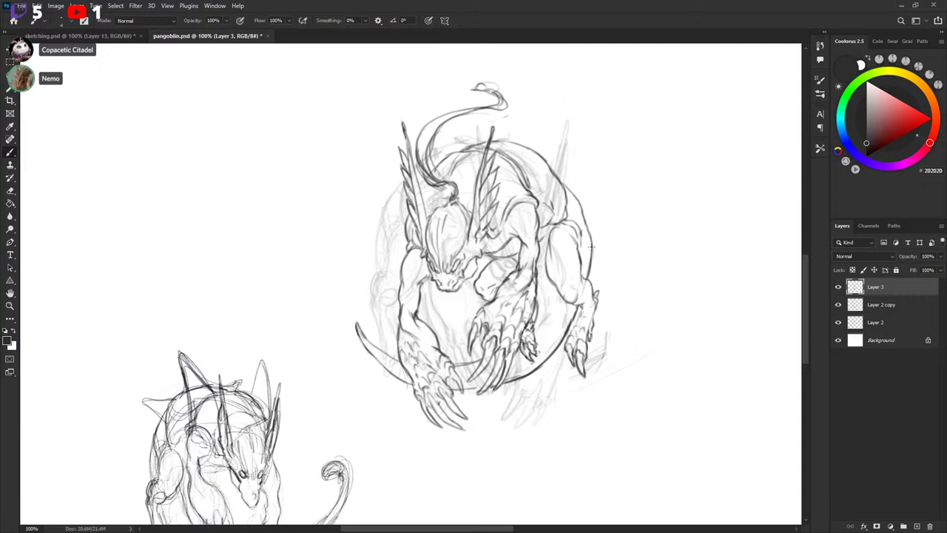
Try large curved tails sweeping out from behind the near hind leg and up beside the back, undoing each one.
mouse_move(547, 329)
mouse_down()
mouse_move(659, 228)
mouse_move(598, 152)
mouse_move(576, 271)
mouse_up()
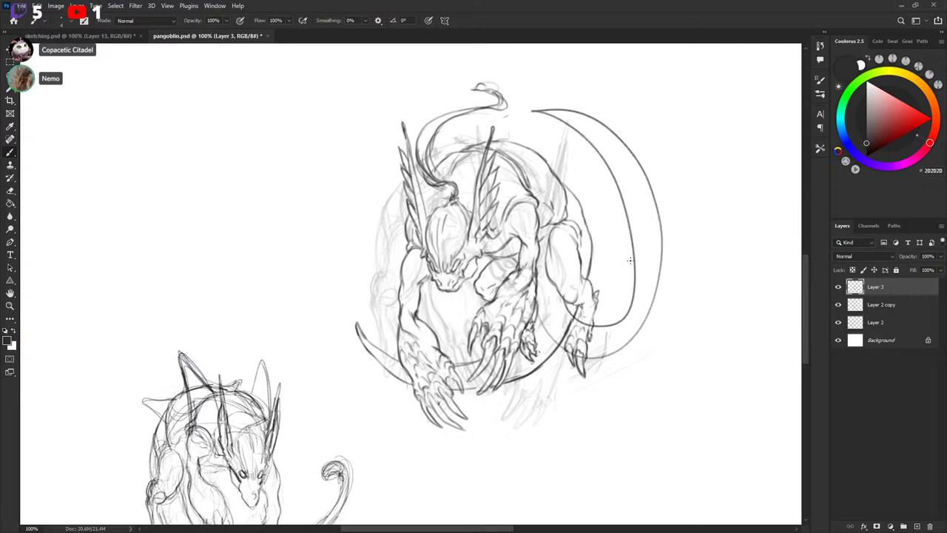
key(ctrl+z)
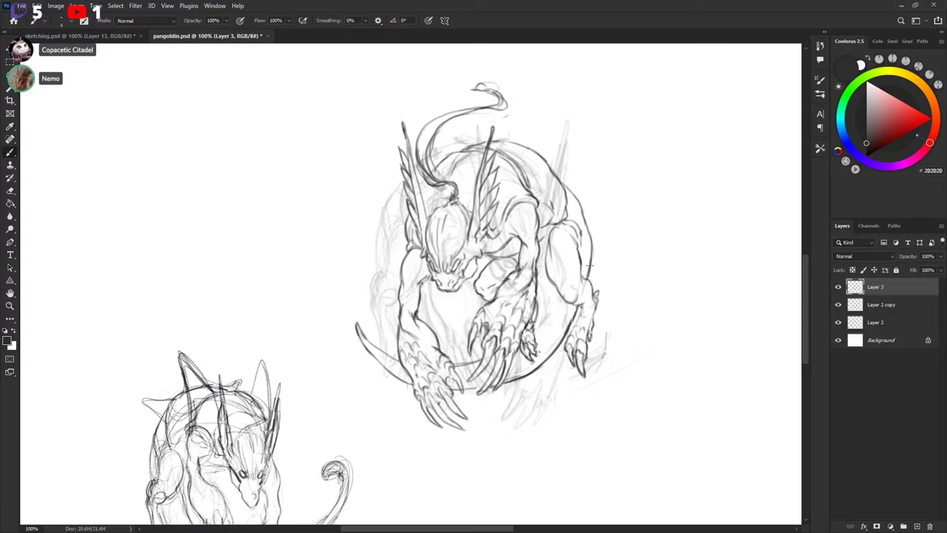
drag(592, 289, 657, 284)
mouse_move(665, 249)
mouse_down()
mouse_move(626, 138)
mouse_move(547, 377)
mouse_move(522, 244)
mouse_up()
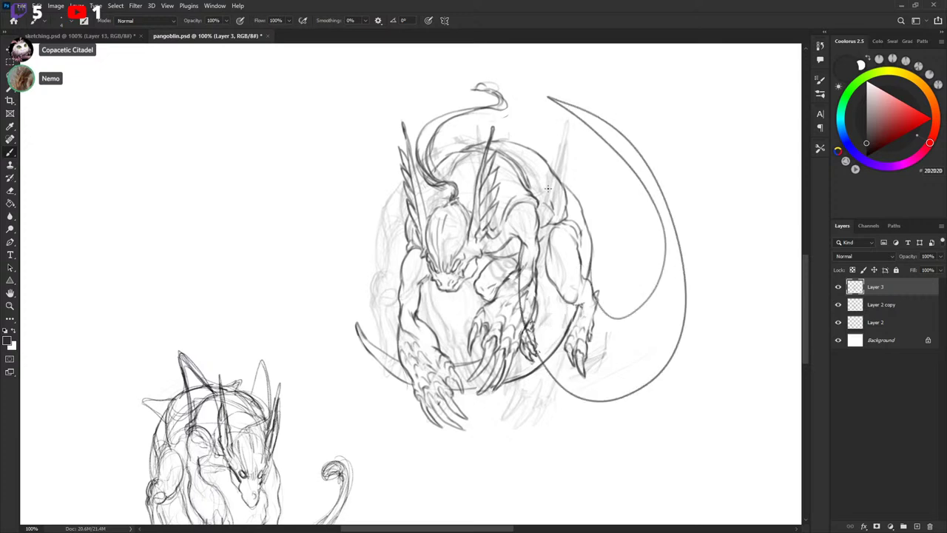
key(ctrl+z)
mouse_move(512, 293)
mouse_down()
mouse_move(513, 341)
mouse_move(667, 299)
mouse_move(599, 119)
mouse_move(639, 192)
mouse_move(590, 342)
mouse_up()
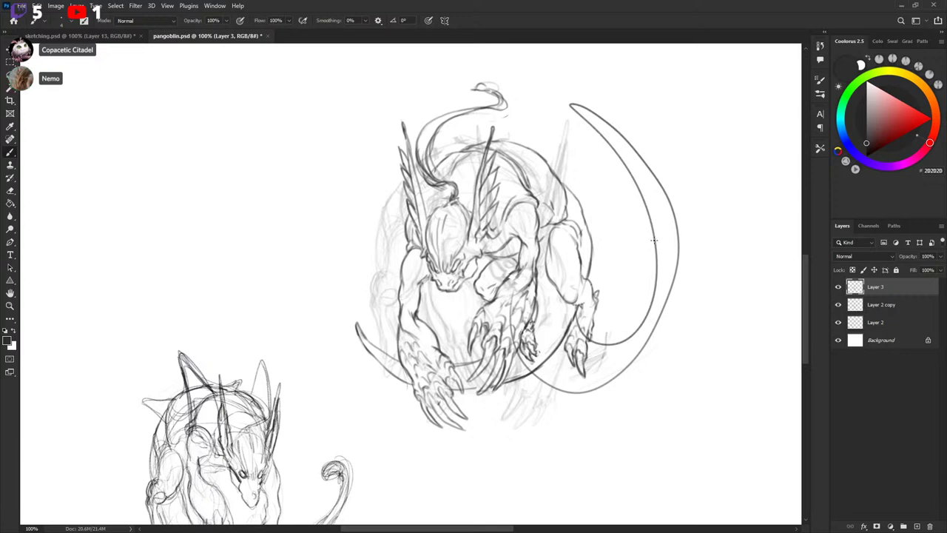
key(ctrl+z)
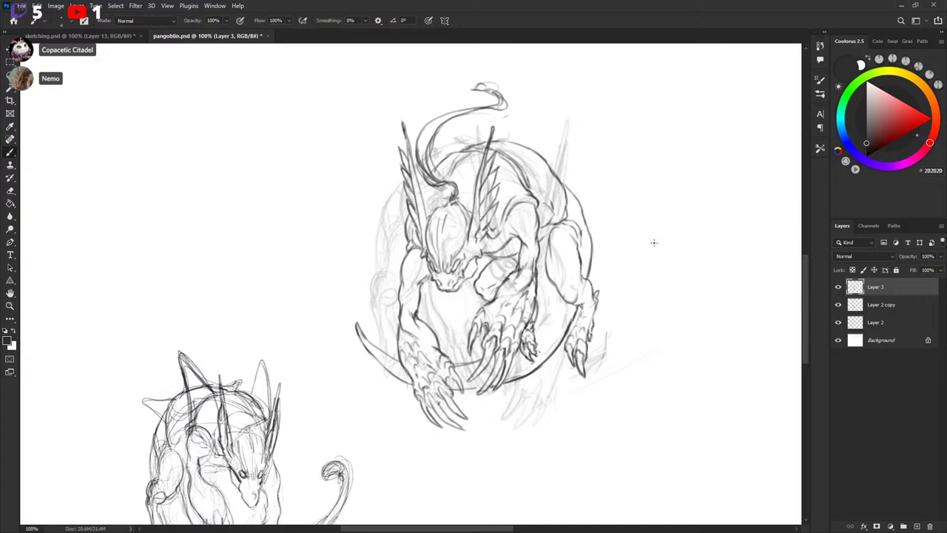
Hide the Layer 2 copy sketch, duplicate the Layer 3 linework, and hide the original Layer 3.
drag(622, 202, 601, 242)
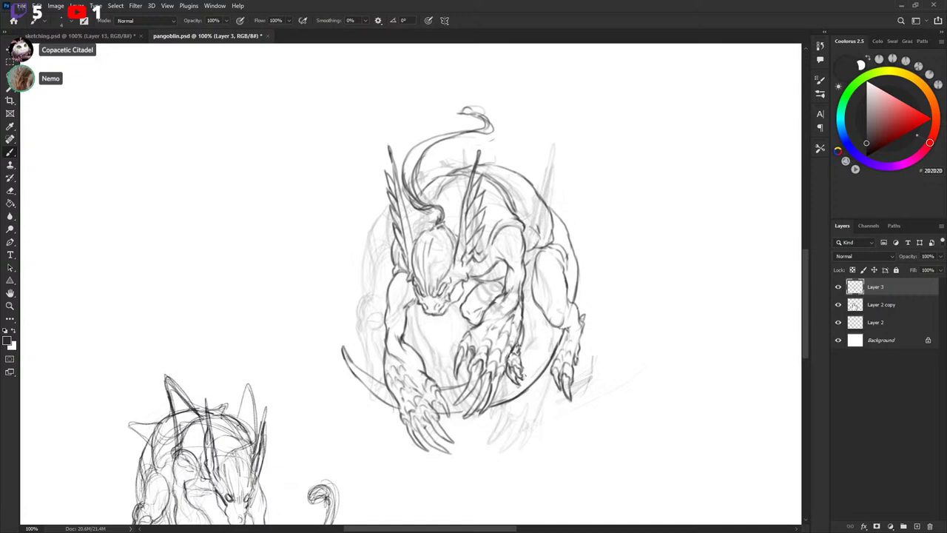
click(838, 322)
click(839, 323)
click(839, 305)
mouse_move(647, 330)
mouse_down()
mouse_move(651, 304)
mouse_move(643, 319)
mouse_up()
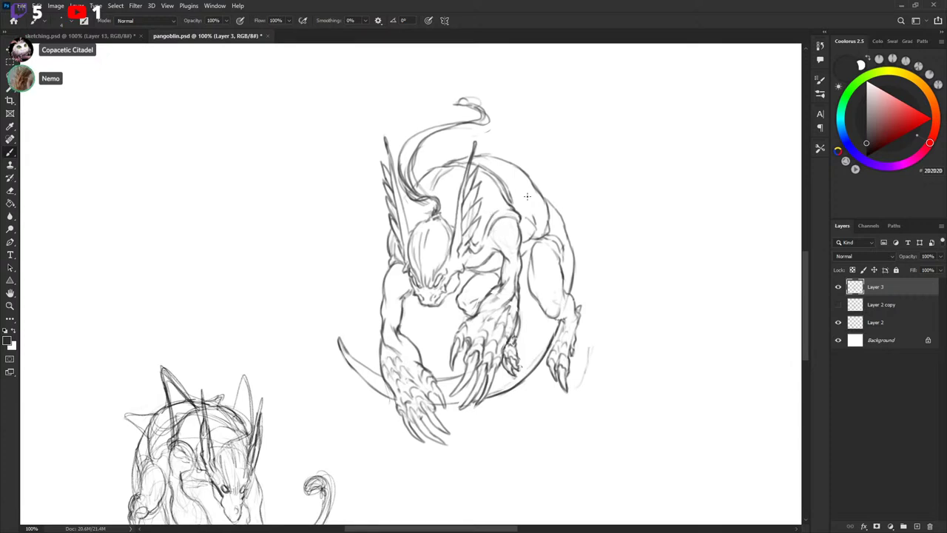
key(ctrl+j)
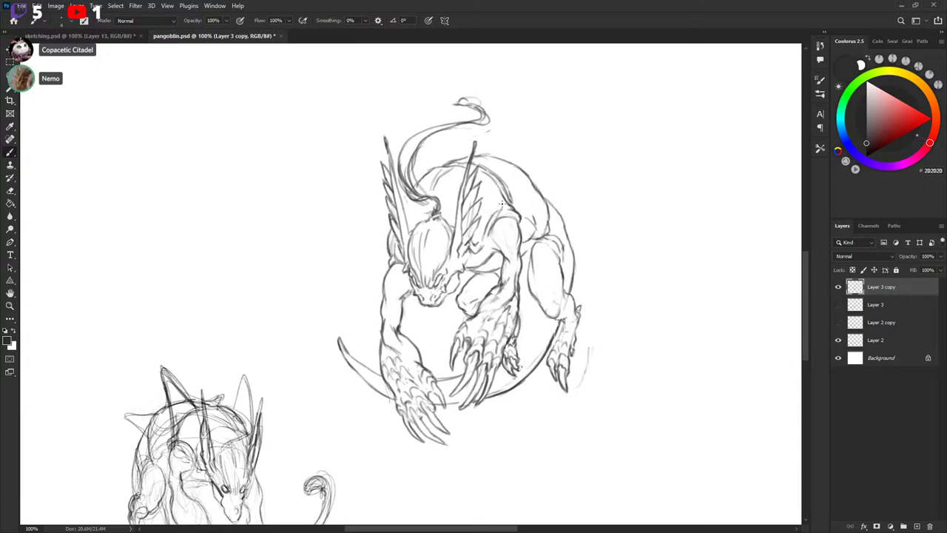
Select the whole creature with a freehand lasso on Layer 3 copy and open Liquify with brush size 150.
mouse_move(361, 117)
mouse_down()
mouse_move(303, 303)
mouse_move(549, 99)
mouse_up()
key(ctrl+z)
key(l)
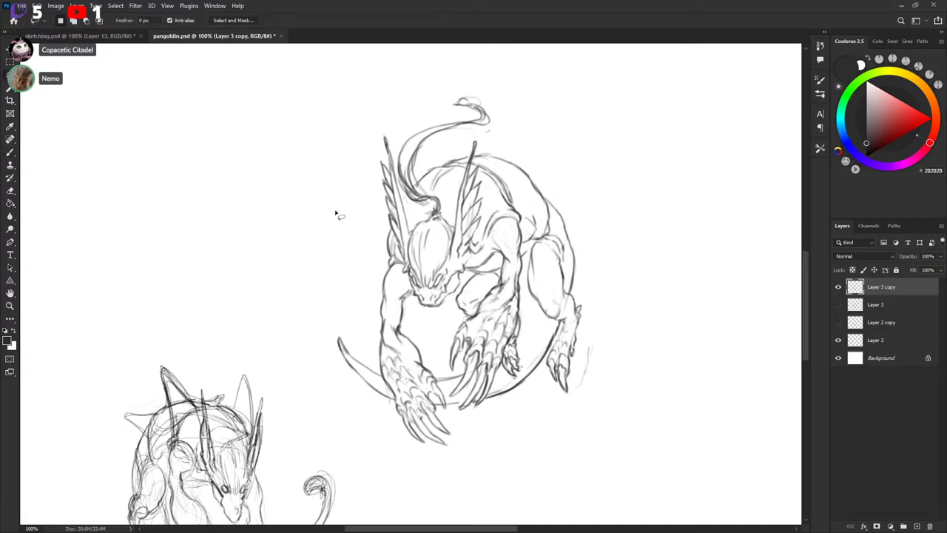
mouse_move(331, 137)
mouse_down()
mouse_move(651, 288)
mouse_move(358, 107)
mouse_up()
click(135, 5)
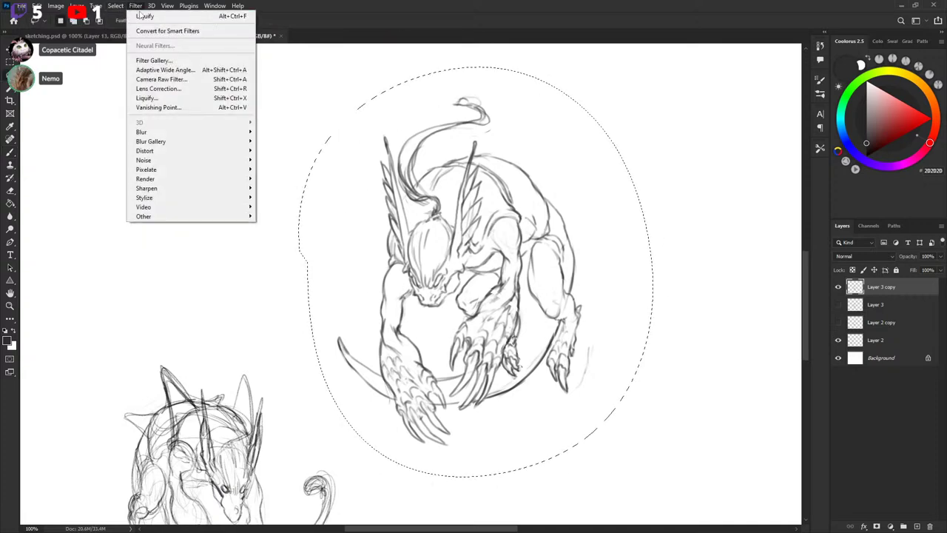
click(158, 98)
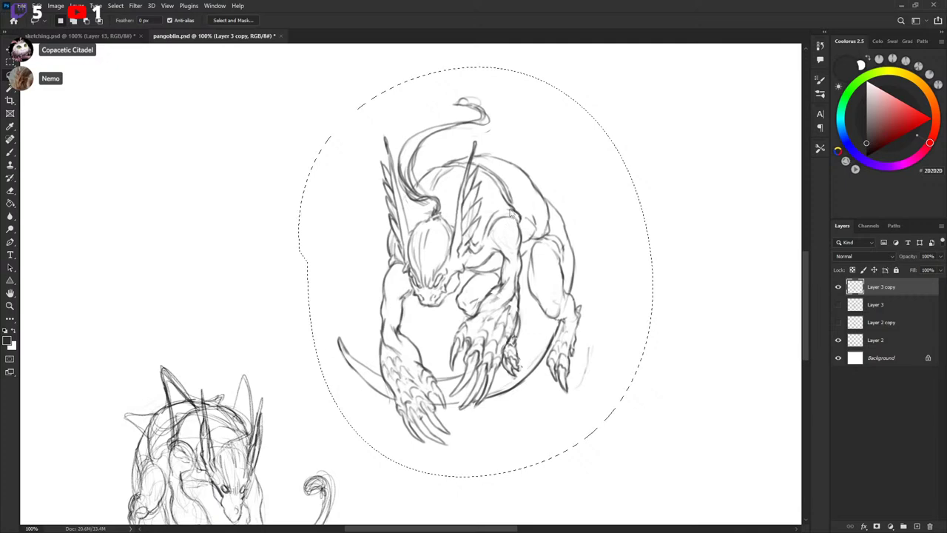
key(bracketright)
key(bracketright)
key(bracketright)
key(bracketright)
key(bracketright)
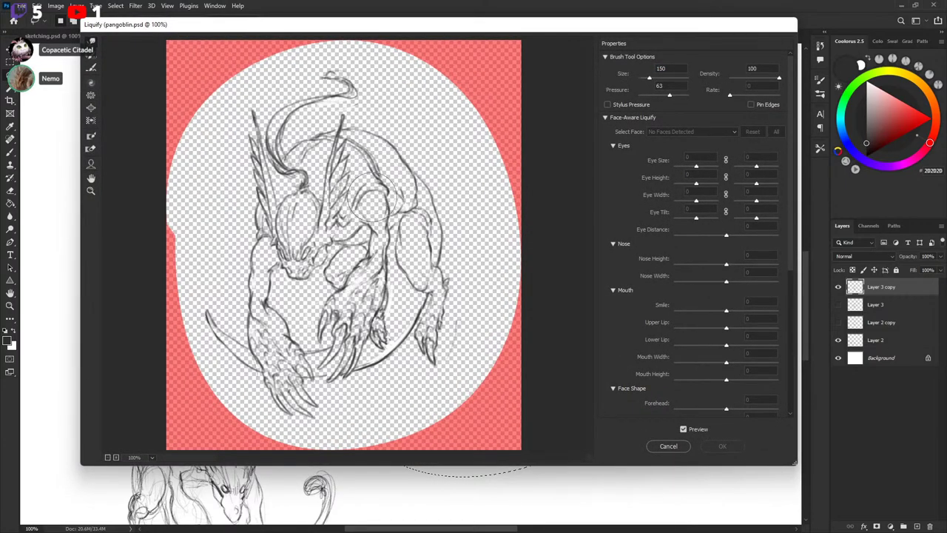
Set the Liquify brush pressure to 100 and try pushing the hindquarters upward, undoing the warp.
key(bracketleft)
key(bracketleft)
key(bracketleft)
key(bracketleft)
drag(792, 147, 794, 291)
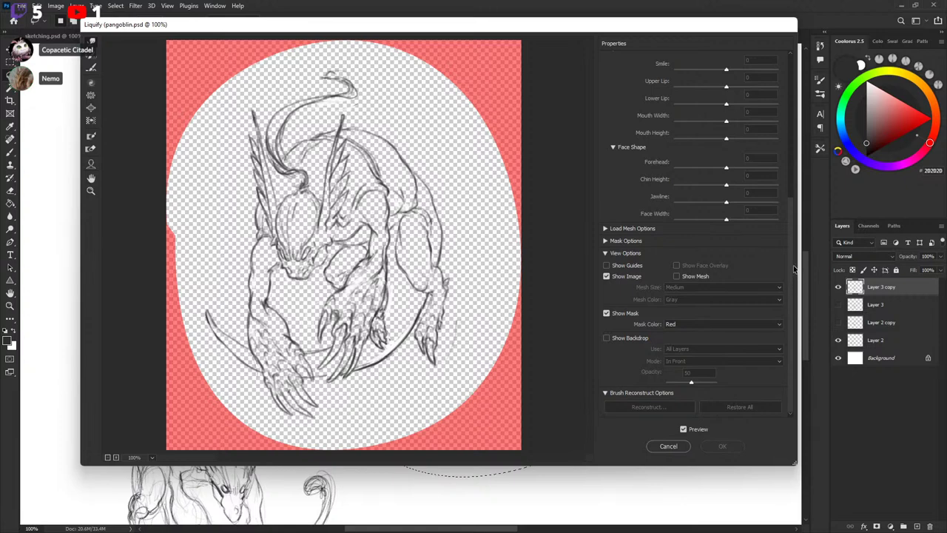
drag(794, 268, 797, 111)
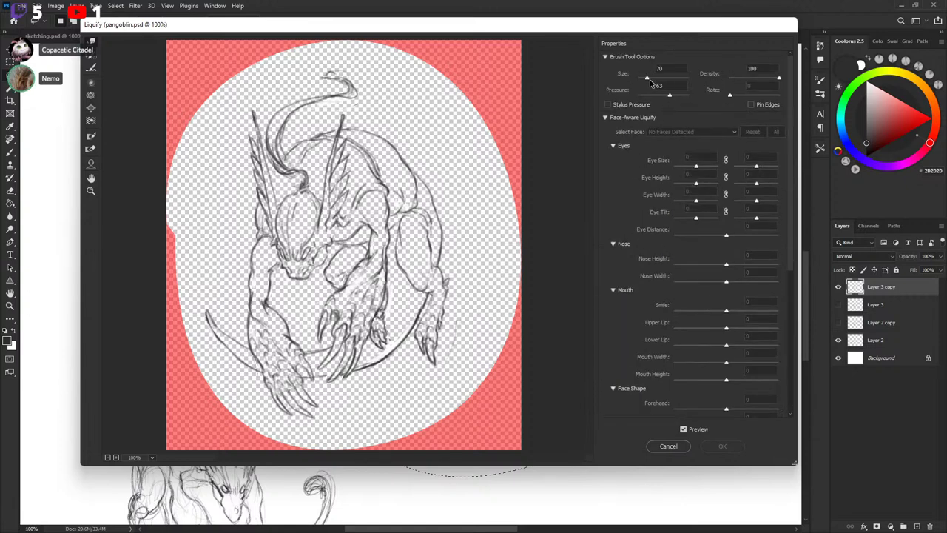
drag(650, 83, 729, 68)
drag(429, 229, 441, 54)
key(ctrl+z)
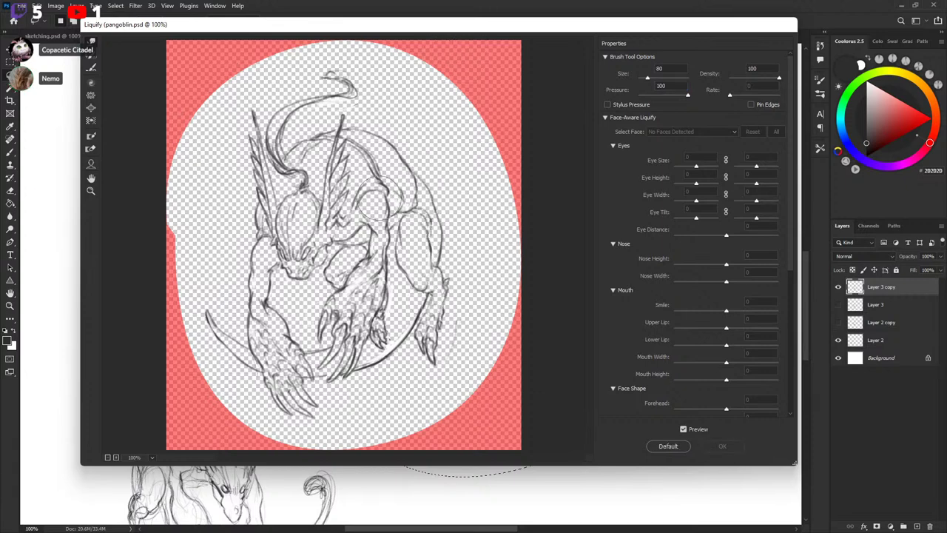
Try pushing the near shoulder upward with a larger Liquify brush, undoing the warp.
key(bracketright)
key(bracketright)
key(bracketright)
key(bracketright)
drag(376, 211, 392, 75)
key(ctrl+z)
Try raising the near shoulder with Liquify brush size 60 and pressure 74, undoing each warp and cancelling the filter.
key(bracketleft)
key(bracketleft)
key(bracketleft)
key(bracketleft)
key(bracketleft)
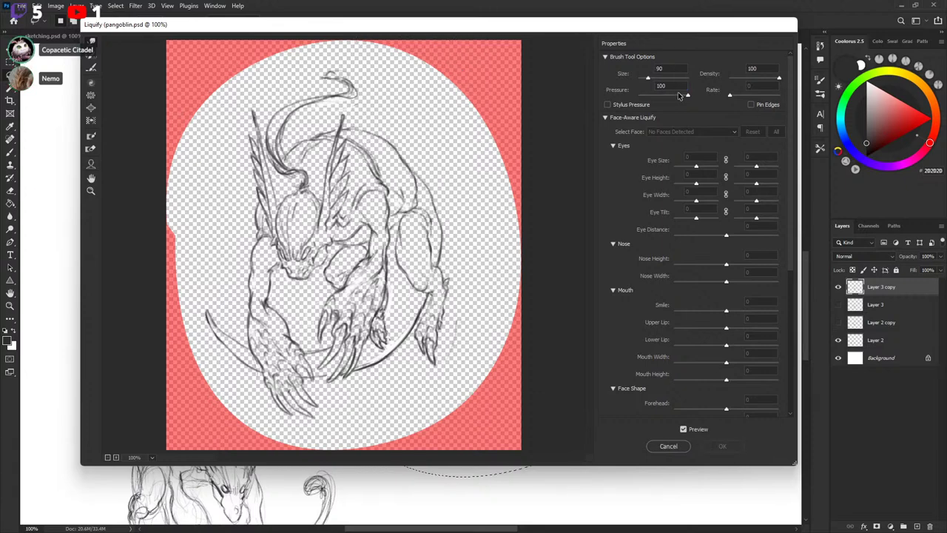
drag(681, 94, 675, 95)
drag(381, 196, 385, 59)
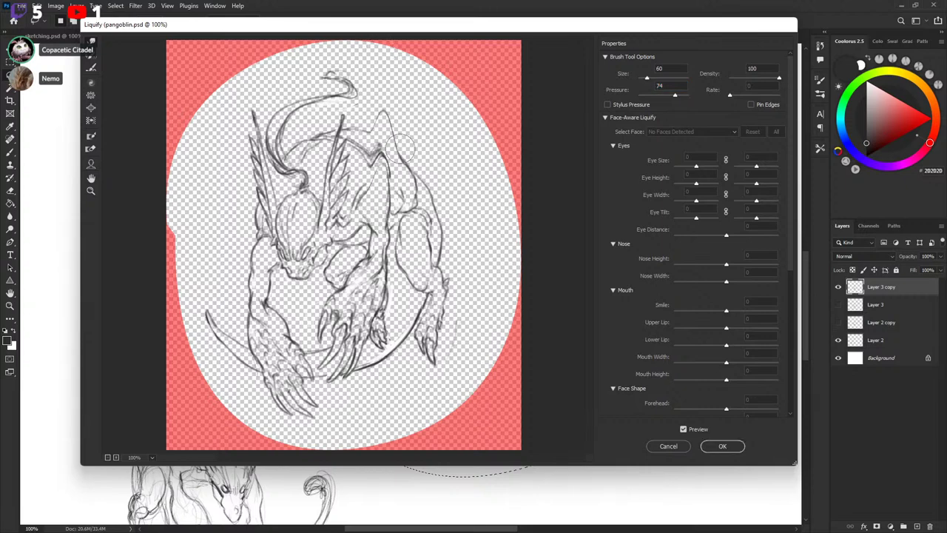
key(ctrl+z)
drag(376, 214, 377, 111)
key(ctrl+z)
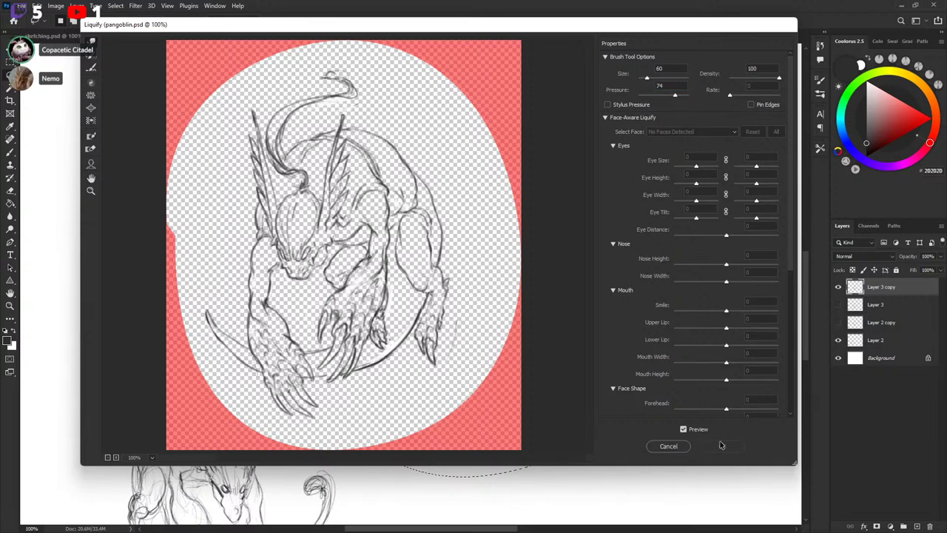
click(669, 445)
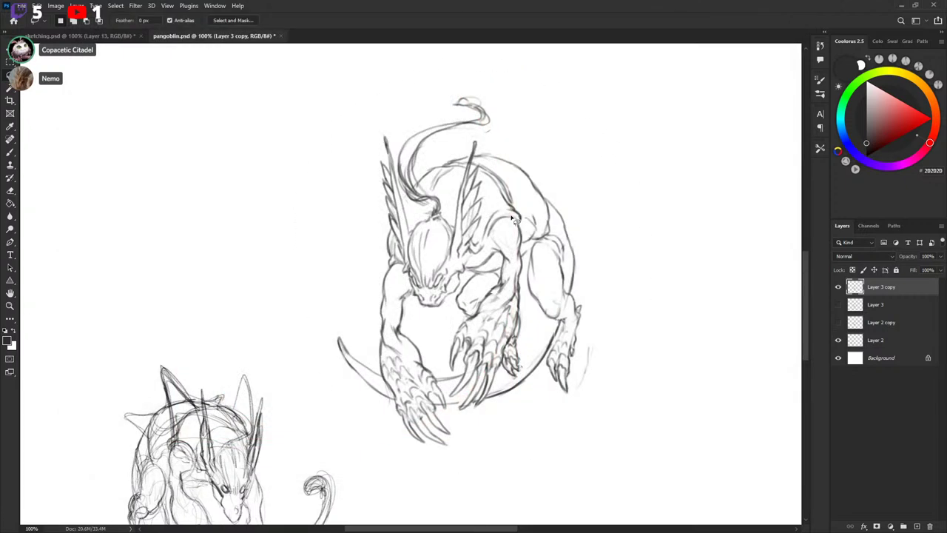
Sketch faint curved lines between the hind legs, just inside the tail arc, on Layer 3 copy.
key(b)
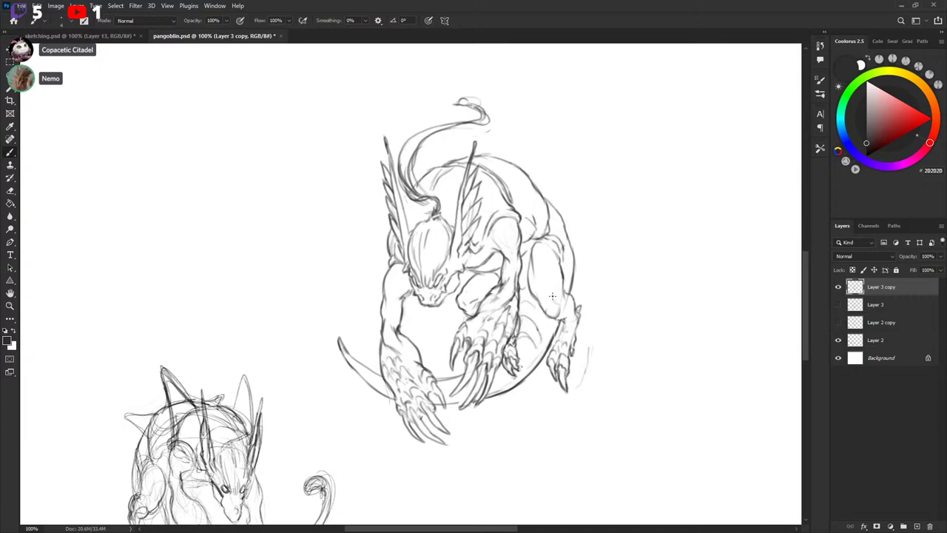
key(x)
key(x)
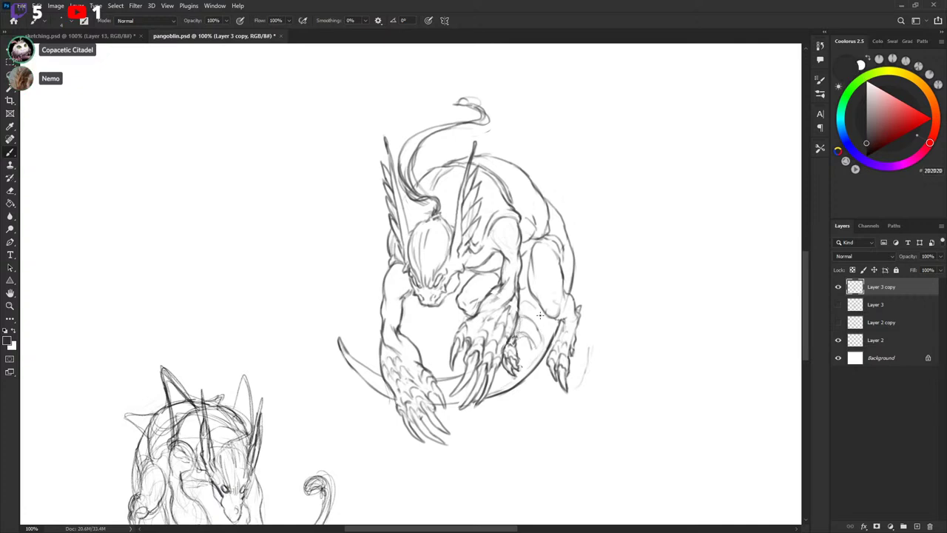
Rotate the Layer 3 copy drawing by about -155° with Free Transform.
drag(601, 248, 587, 266)
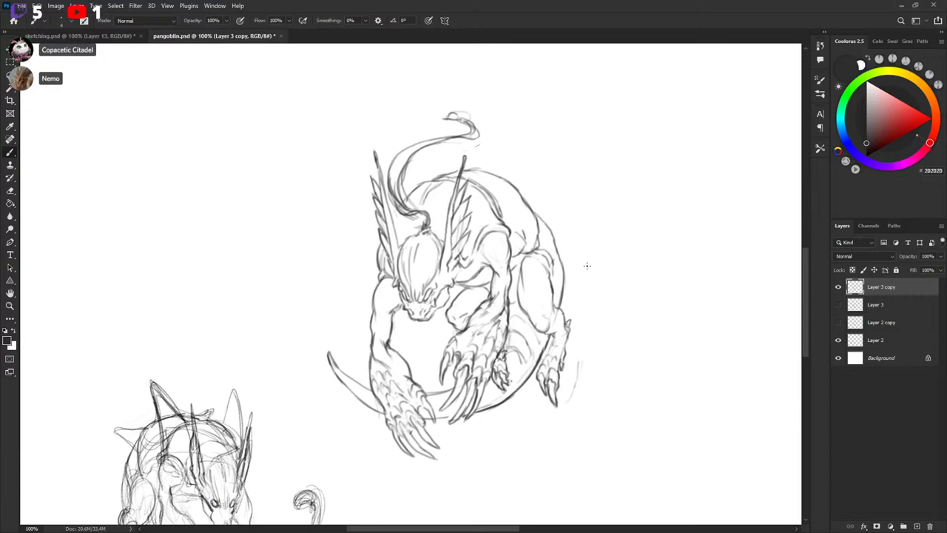
key(ctrl+t)
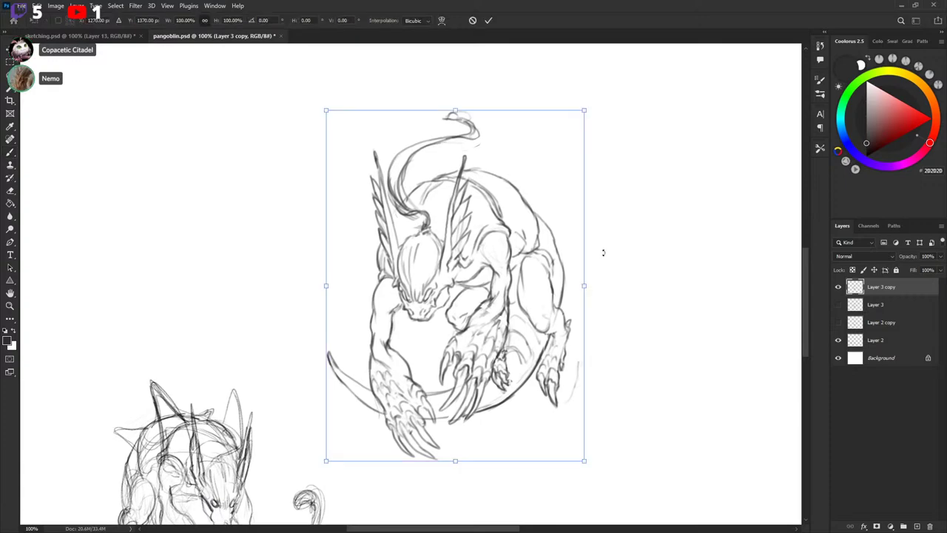
mouse_move(603, 252)
mouse_down()
mouse_move(380, 439)
mouse_move(367, 186)
mouse_move(317, 227)
mouse_up()
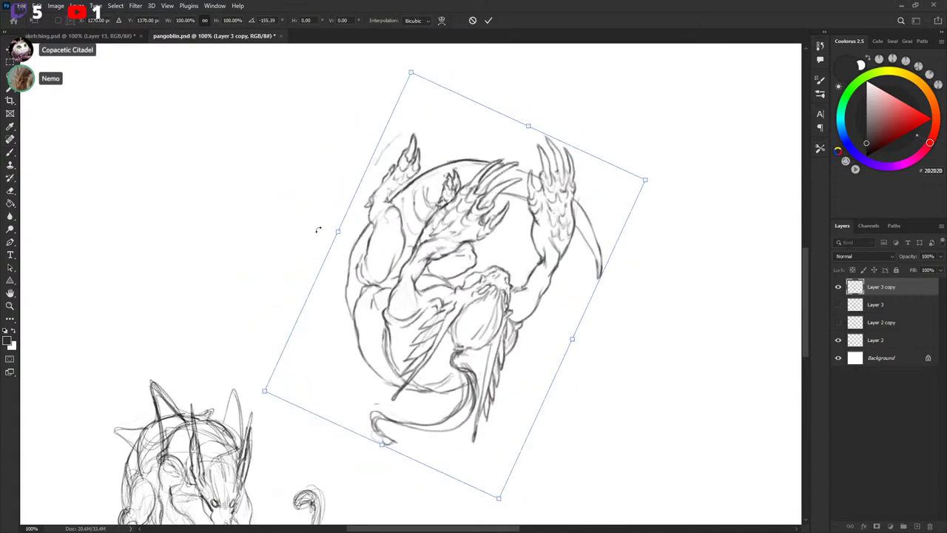
key(Return)
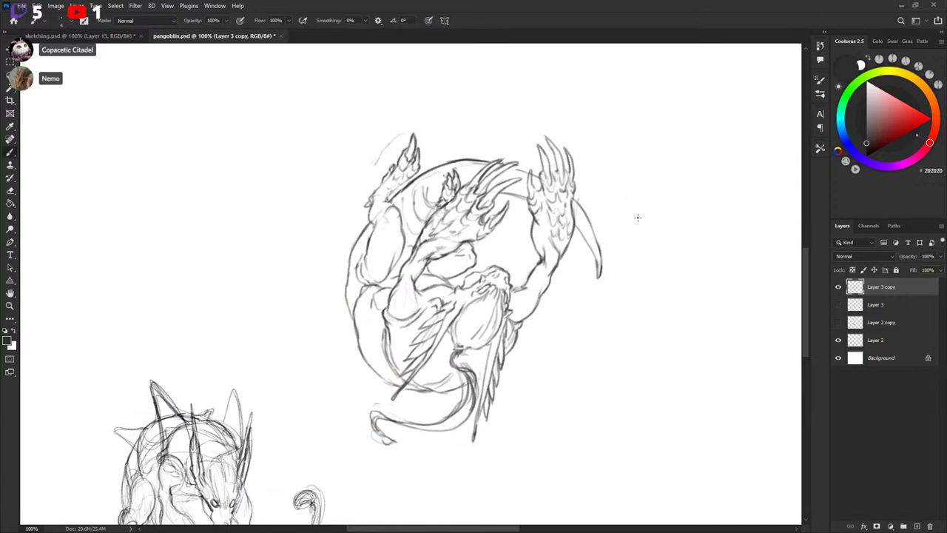
key(ctrl+z)
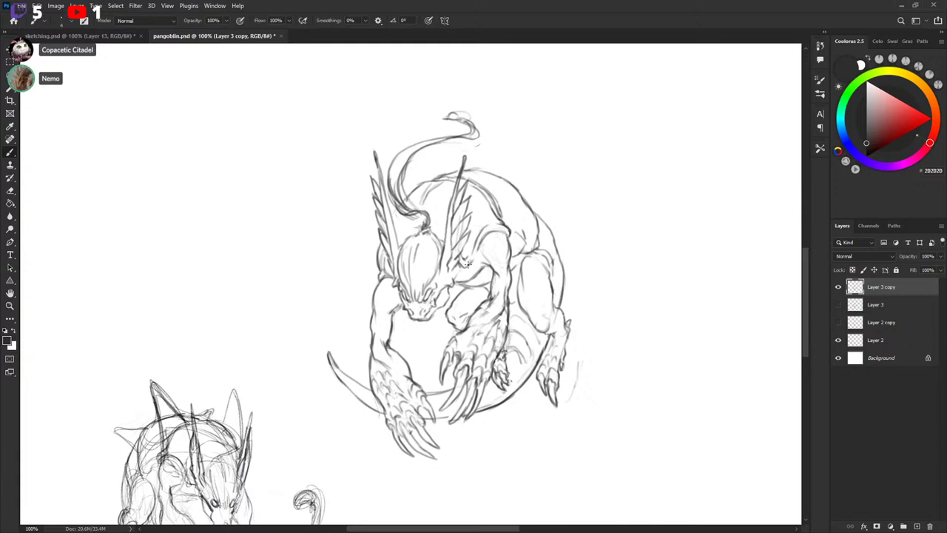
drag(467, 281, 523, 239)
key(ctrl+z)
mouse_move(463, 267)
mouse_down()
mouse_move(511, 248)
mouse_move(499, 218)
mouse_move(469, 293)
mouse_move(509, 225)
mouse_move(466, 176)
mouse_up()
key(ctrl+z)
Delete the old lines inside the shoulder on the hind-leg side and redraw the lower edge of the rounded shoulder plate.
key(l)
mouse_move(464, 250)
mouse_down()
mouse_move(512, 241)
mouse_move(477, 222)
mouse_up()
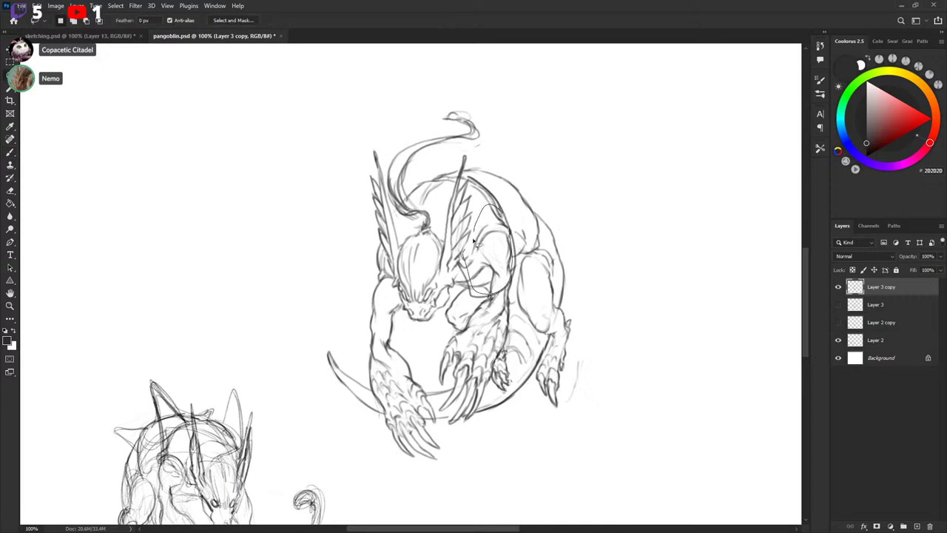
key(Delete)
key(ctrl+d)
key(b)
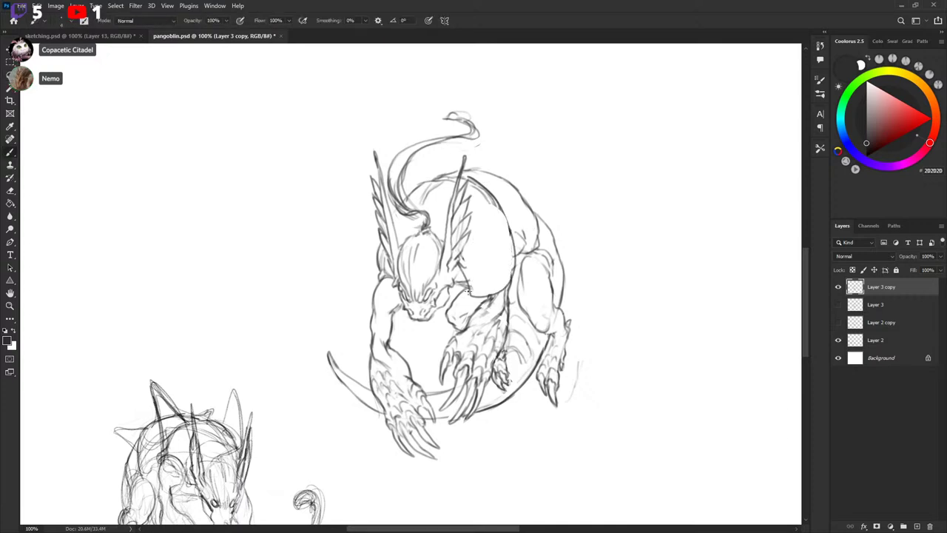
mouse_move(376, 295)
mouse_down()
mouse_move(391, 276)
mouse_move(380, 245)
mouse_up()
key(x)
key(x)
mouse_move(463, 271)
mouse_down()
mouse_move(474, 296)
mouse_move(508, 290)
mouse_up()
Try two large curved spikes on the creature's back and undo them.
mouse_move(511, 281)
mouse_down()
mouse_move(516, 253)
mouse_move(498, 198)
mouse_move(511, 179)
mouse_move(530, 214)
mouse_move(591, 226)
mouse_up()
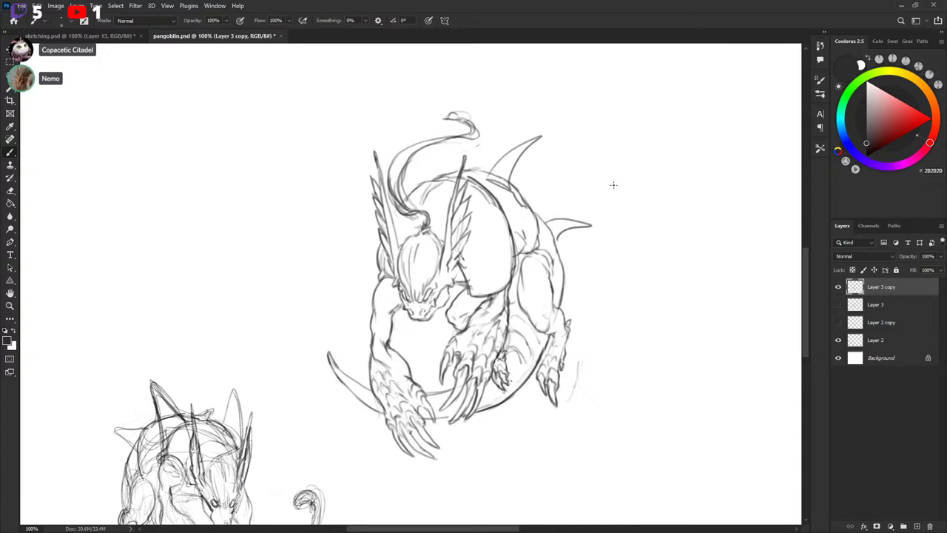
key(ctrl+z)
key(ctrl+z)
key(ctrl+z)
key(ctrl+z)
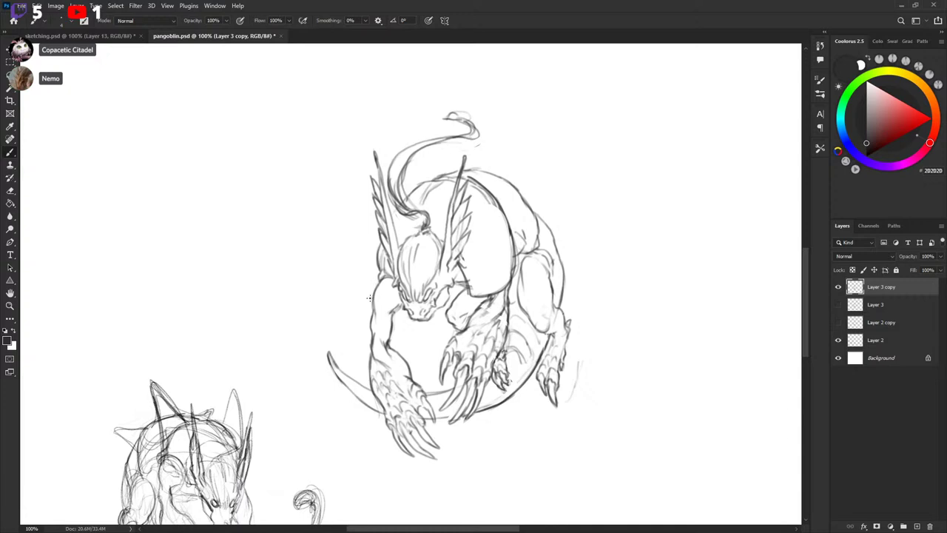
Draw a rounded outer contour for the opposite shoulder and remove the old lines inside it.
mouse_move(368, 297)
mouse_down()
mouse_move(392, 265)
mouse_move(369, 299)
mouse_move(383, 224)
mouse_up()
key(ctrl+z)
key(l)
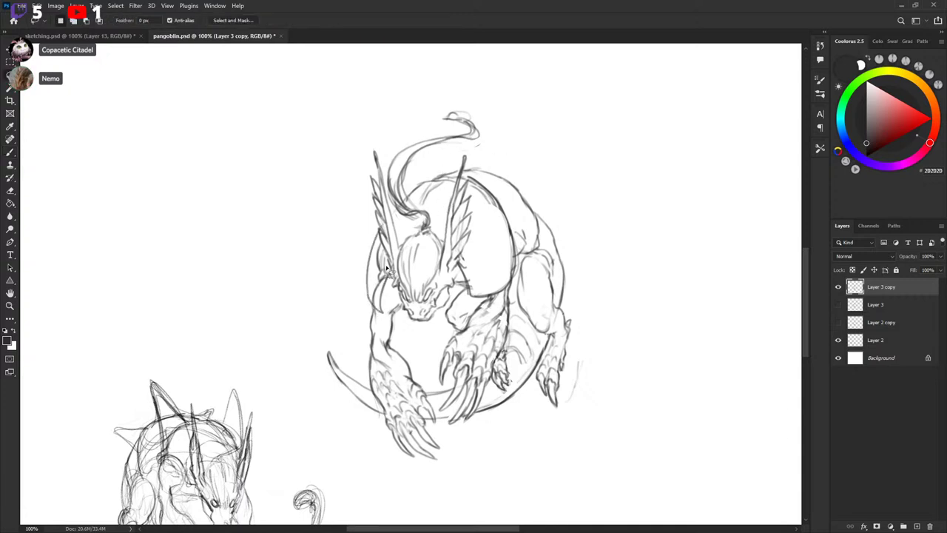
mouse_move(388, 276)
mouse_down()
mouse_move(378, 307)
mouse_move(384, 244)
mouse_move(391, 272)
mouse_move(379, 310)
mouse_move(385, 279)
mouse_up()
key(ctrl+x)
key(b)
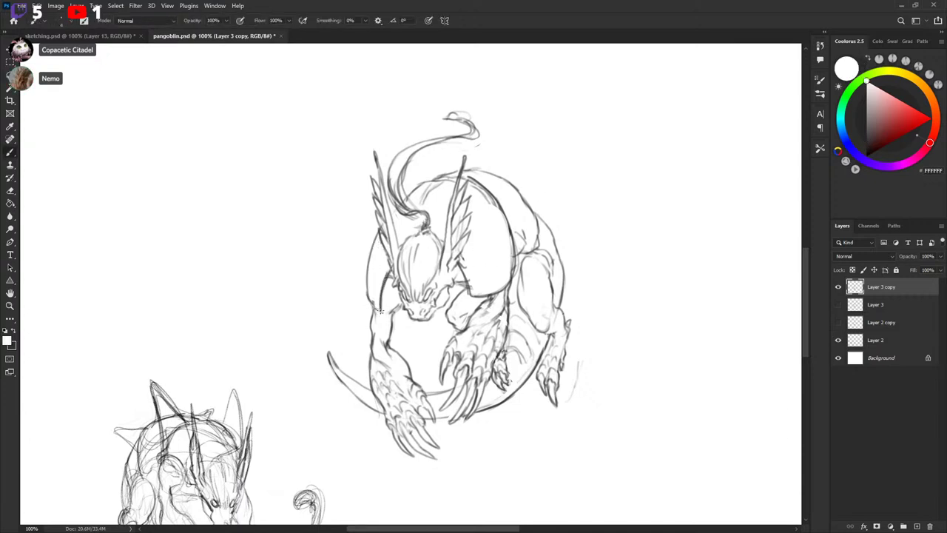
key(x)
key(x)
drag(375, 303, 372, 317)
Sketch a row of small curved spikes along the creature's back from behind the head to the hip.
drag(569, 263, 565, 265)
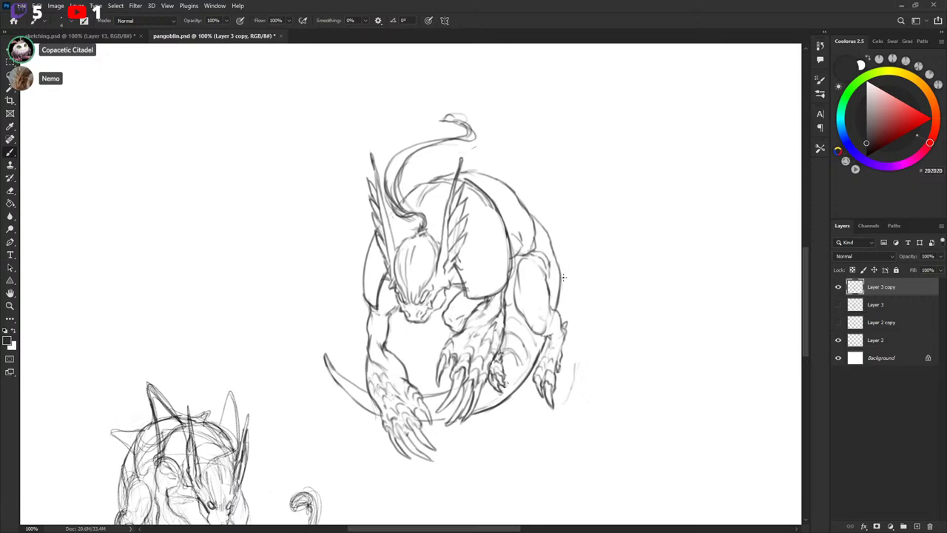
drag(565, 263, 562, 279)
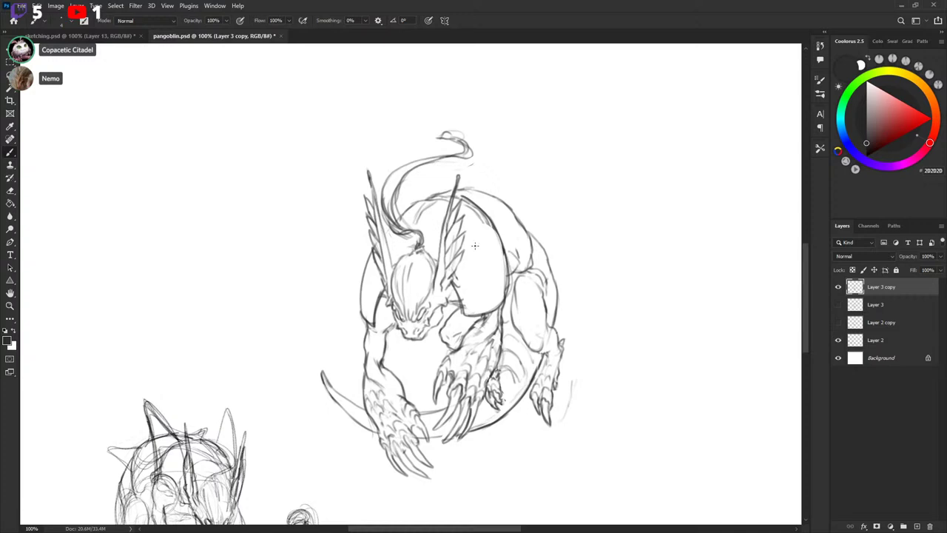
mouse_move(417, 211)
mouse_down()
mouse_move(426, 182)
mouse_move(431, 206)
mouse_move(430, 185)
mouse_move(481, 187)
mouse_move(459, 191)
mouse_move(489, 169)
mouse_move(479, 191)
mouse_move(537, 221)
mouse_up()
drag(548, 258, 554, 264)
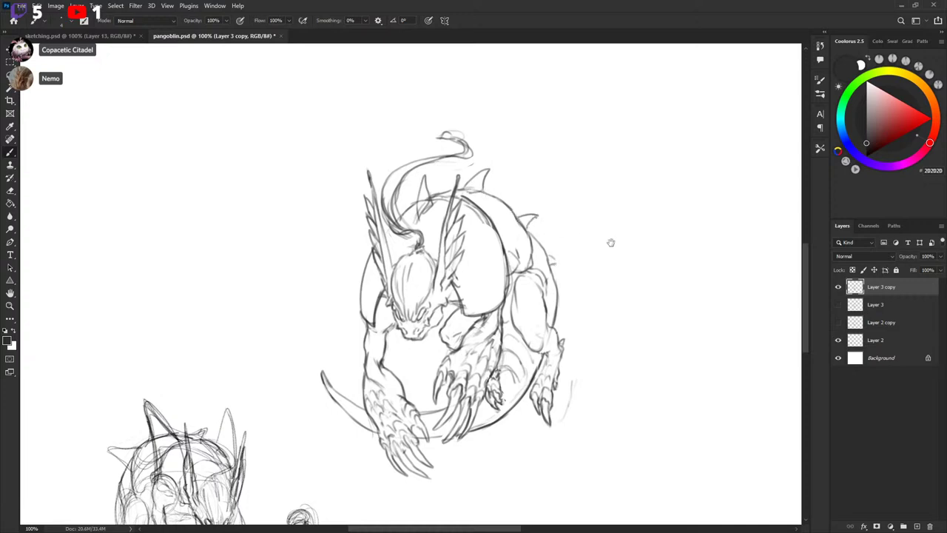
Show Layer 2 copy briefly to compare the earlier rough sketch with the current drawing.
mouse_move(612, 243)
mouse_down()
mouse_move(618, 234)
mouse_move(613, 274)
mouse_up()
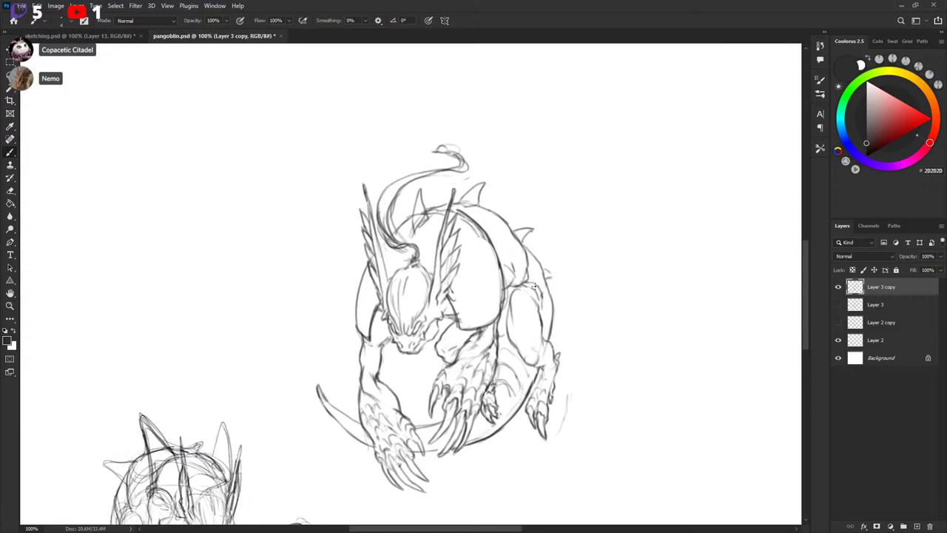
click(838, 323)
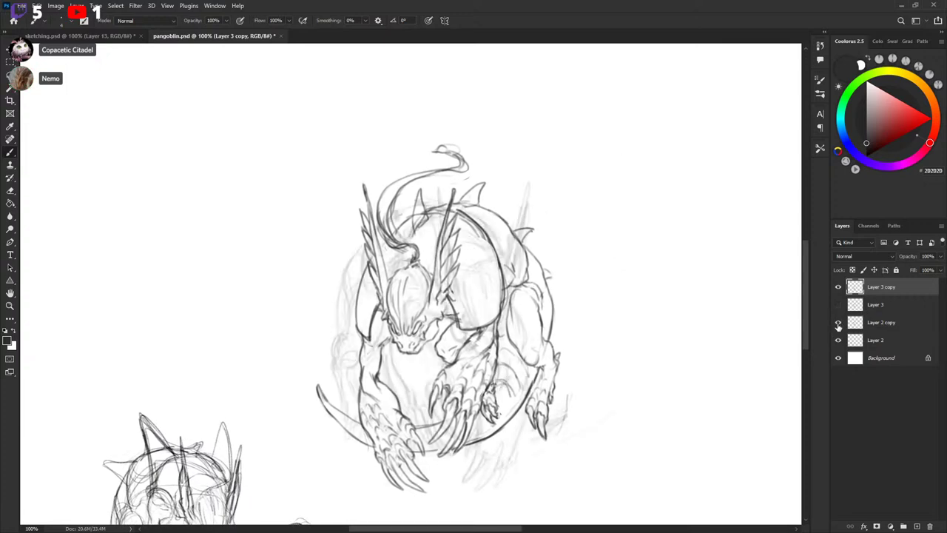
click(839, 324)
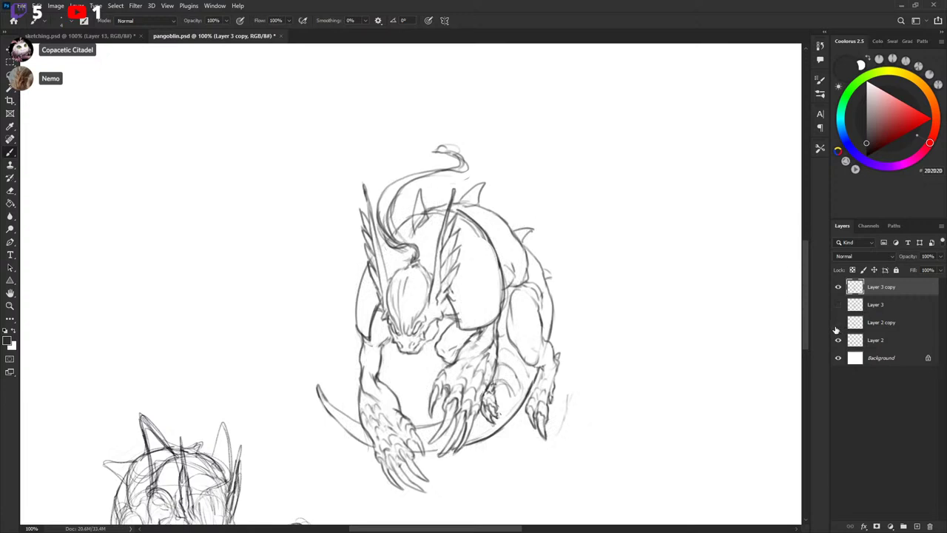
scroll(634, 313, down, 3)
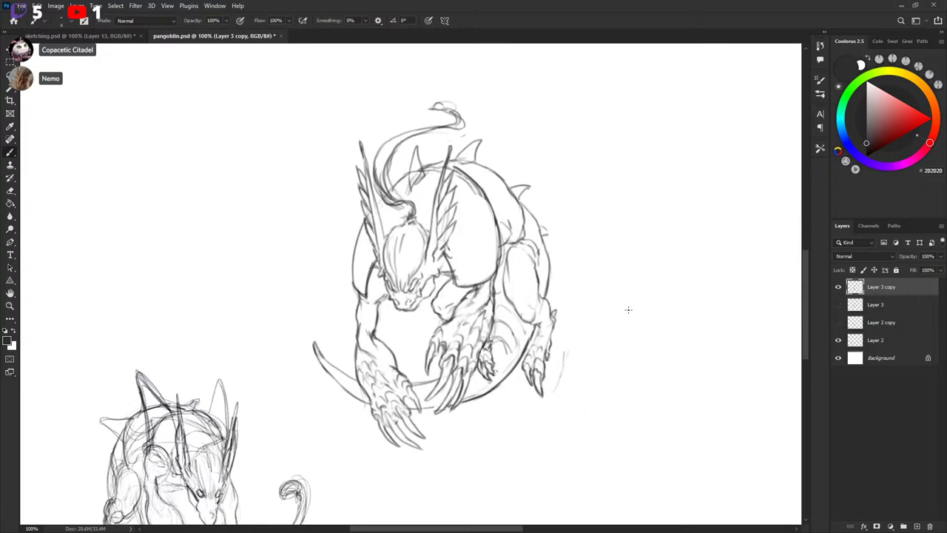
drag(642, 306, 633, 319)
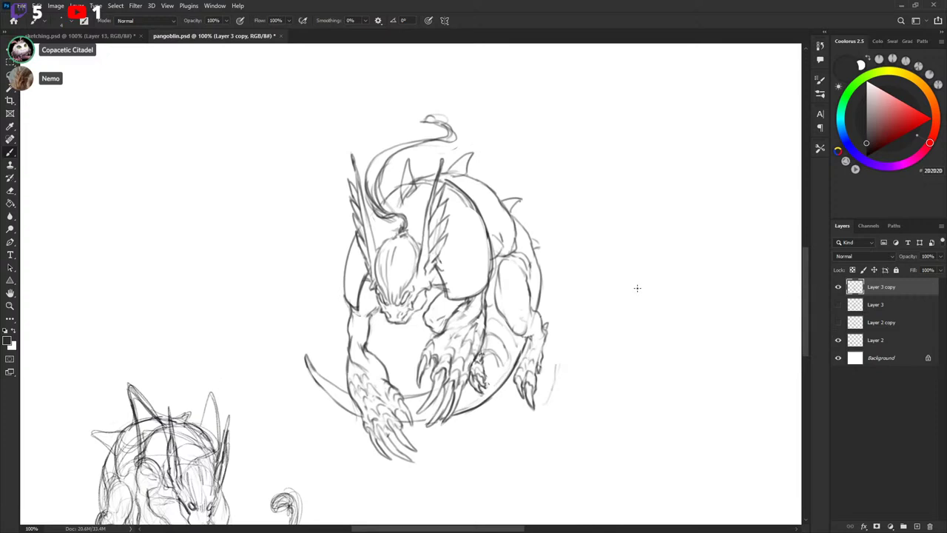
Duplicate Layer 3 copy, hide the original and show Layer 2 copy as a reference.
key(ctrl+j)
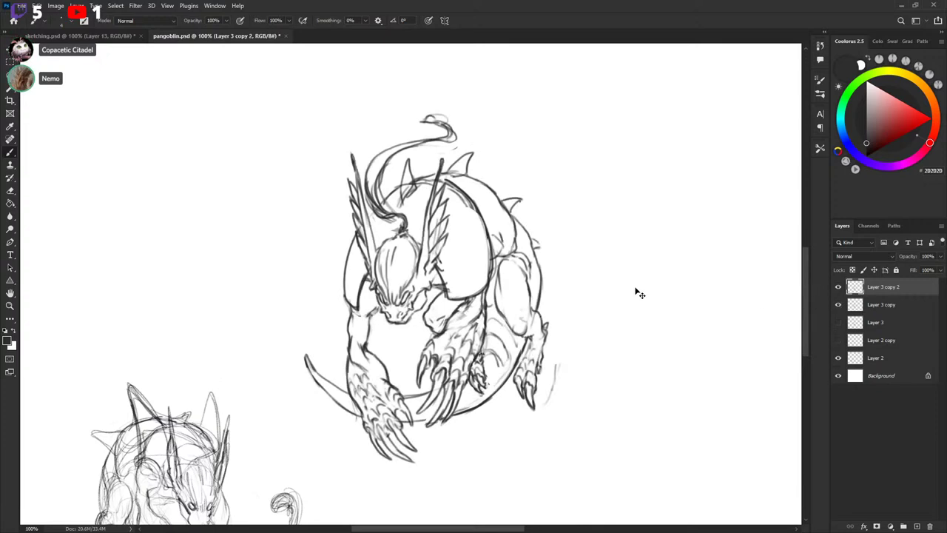
key(v)
click(839, 304)
click(838, 340)
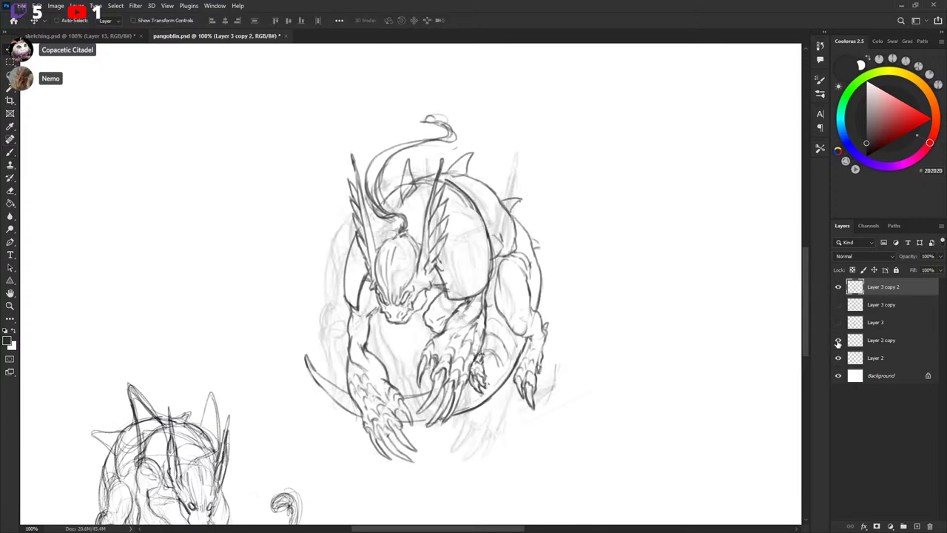
Draw a tall straight spike rising from the rear of the creature's back on the duplicated layer.
key(b)
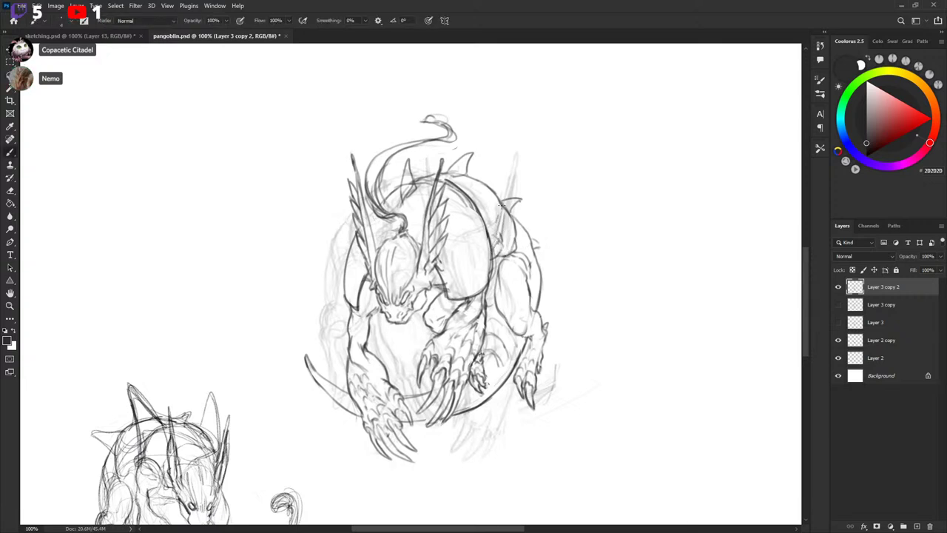
mouse_move(497, 223)
mouse_down()
mouse_move(534, 160)
mouse_move(501, 233)
mouse_move(530, 162)
mouse_up()
mouse_move(535, 158)
mouse_down()
mouse_move(503, 213)
mouse_move(510, 198)
mouse_move(511, 241)
mouse_move(525, 185)
mouse_up()
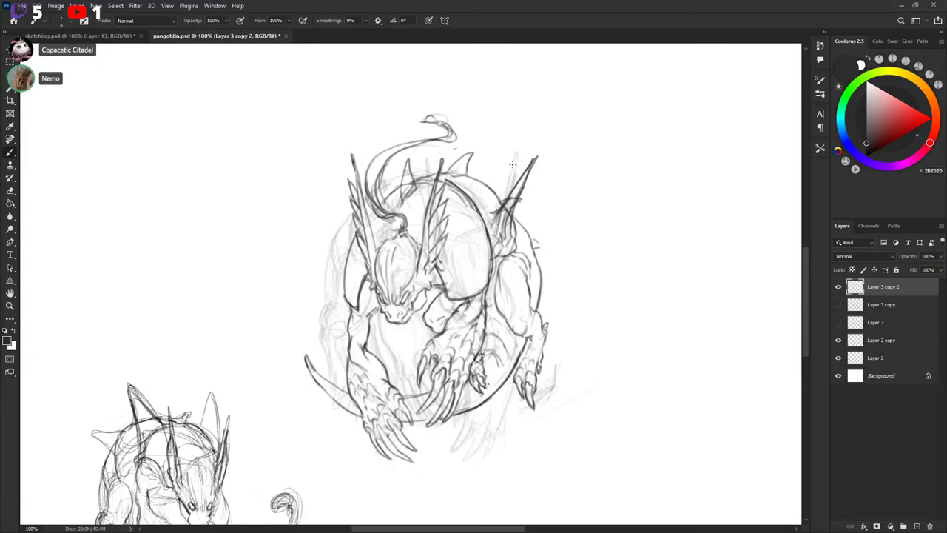
Remove the small curved spikes from the upper back and hip, and hide Layer 2 copy.
mouse_move(416, 175)
mouse_down()
mouse_move(413, 157)
mouse_move(425, 153)
mouse_move(399, 197)
mouse_move(420, 200)
mouse_move(423, 183)
mouse_move(469, 151)
mouse_move(466, 178)
mouse_up()
key(l)
key(Delete)
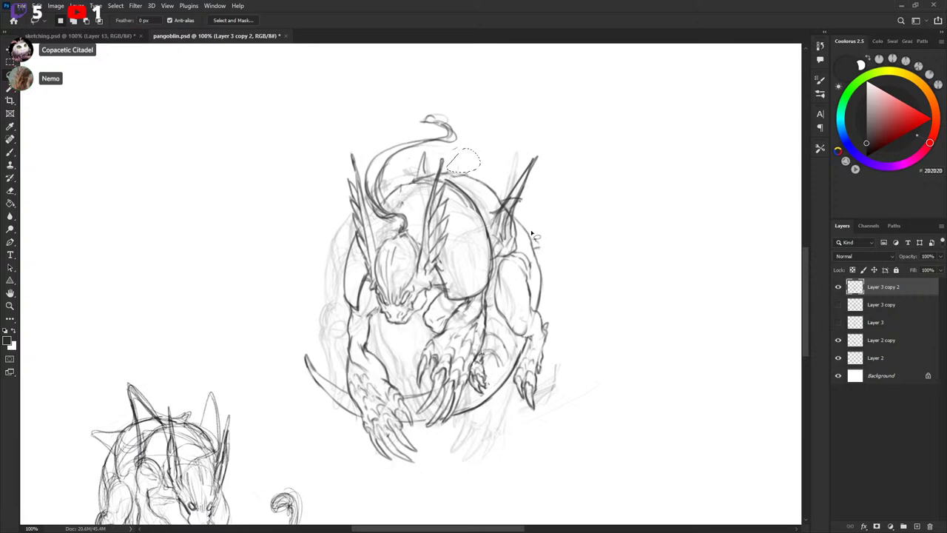
drag(532, 232, 543, 229)
key(Delete)
key(ctrl+d)
click(840, 342)
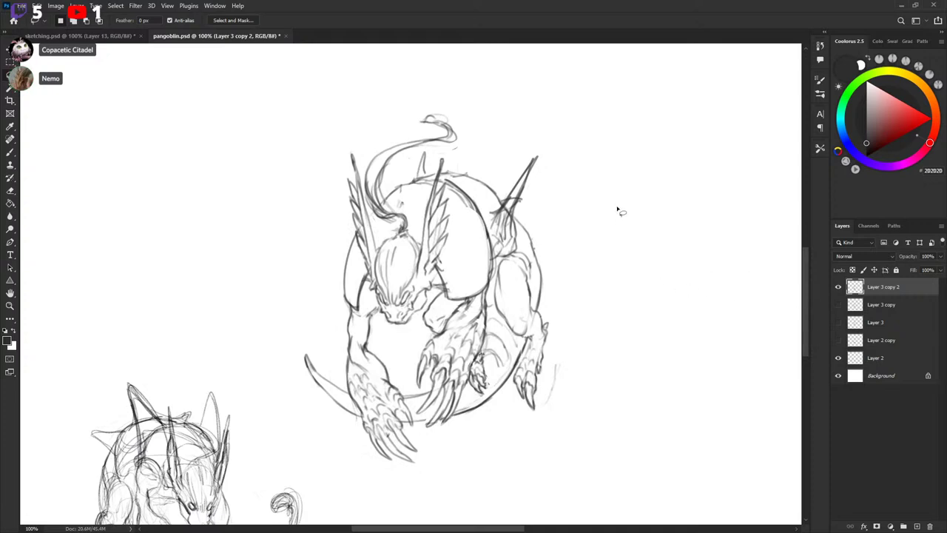
Try a long curved spike on top of the back and extra hip lines, checking against Layer 3 copy.
key(b)
mouse_move(456, 174)
mouse_down()
mouse_move(505, 134)
mouse_move(473, 173)
mouse_up()
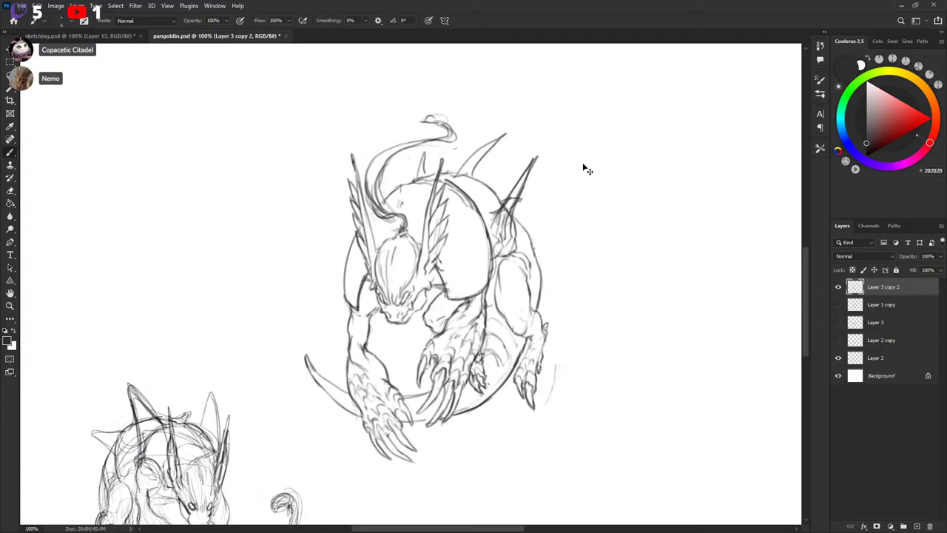
key(ctrl+z)
key(ctrl+z)
click(838, 305)
click(839, 305)
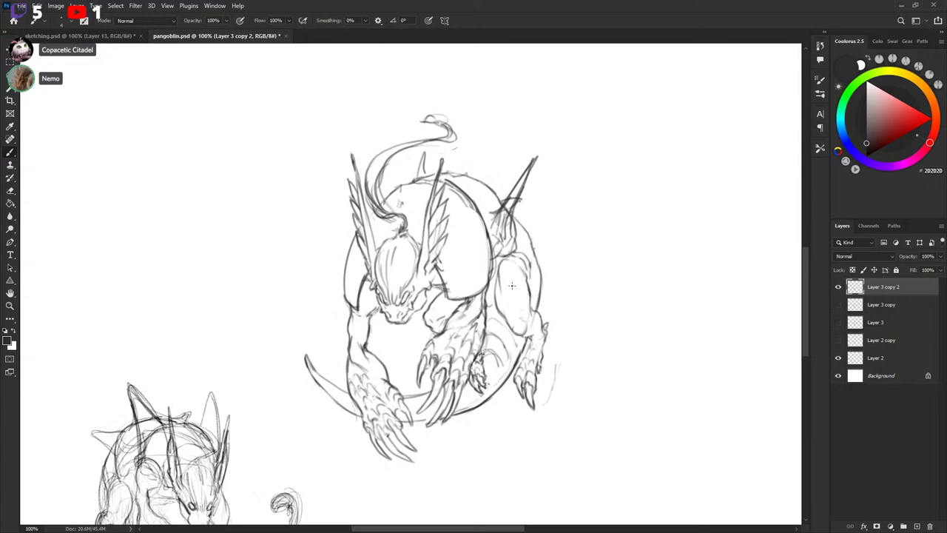
mouse_move(511, 258)
mouse_down()
mouse_move(541, 254)
mouse_move(526, 235)
mouse_up()
key(ctrl+z)
Show Layer 3 copy and move its drawing to the right, beside the tall-spike version.
mouse_move(577, 254)
mouse_down()
mouse_move(580, 230)
mouse_move(572, 265)
mouse_up()
click(839, 304)
click(881, 304)
key(v)
drag(445, 300, 654, 302)
drag(651, 349, 693, 342)
key(b)
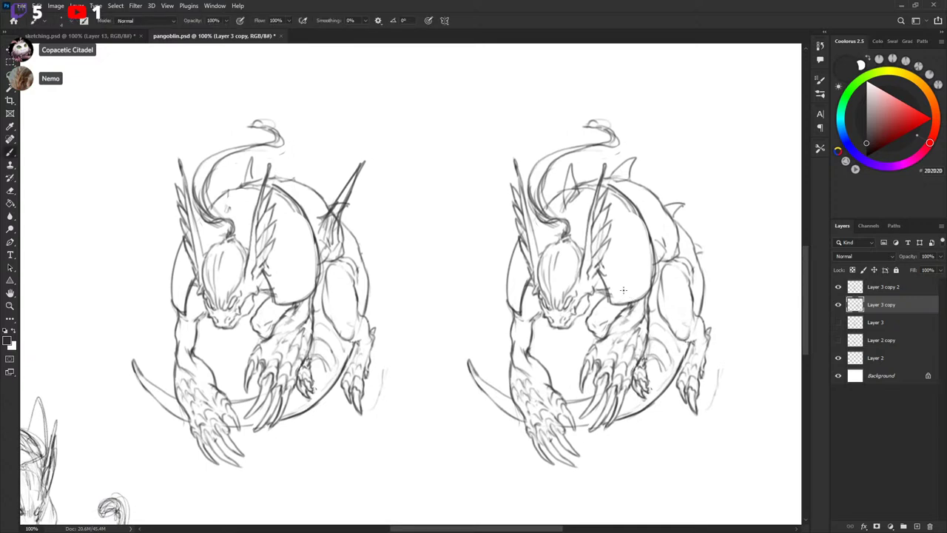
Toggle the visibility of Layer 3 copy 2 to compare the two creature versions.
mouse_move(674, 298)
mouse_down()
mouse_move(688, 305)
mouse_move(679, 314)
mouse_move(742, 325)
mouse_up()
click(838, 287)
click(838, 287)
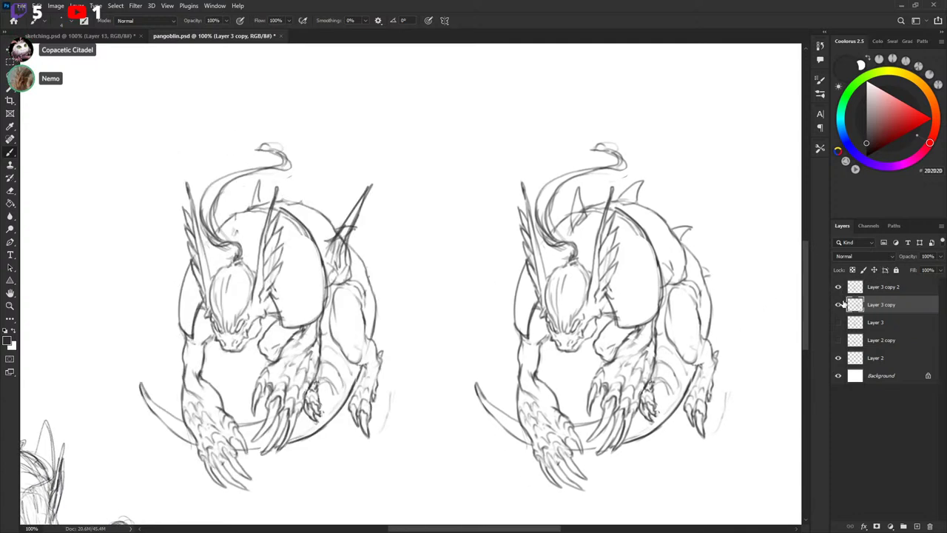
drag(523, 310, 537, 307)
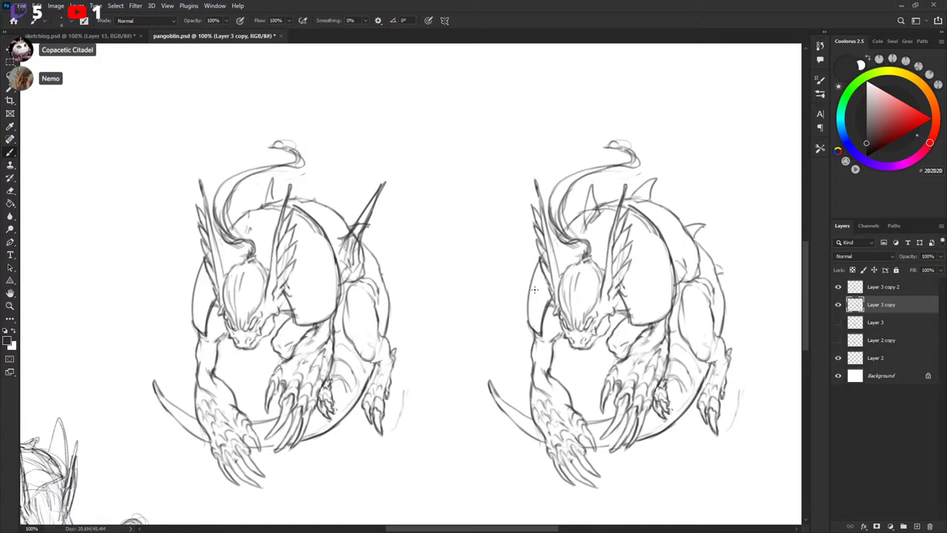
Try a longer tail sweeping under the body and curving up past the front arm on the right-hand version.
drag(682, 307, 642, 222)
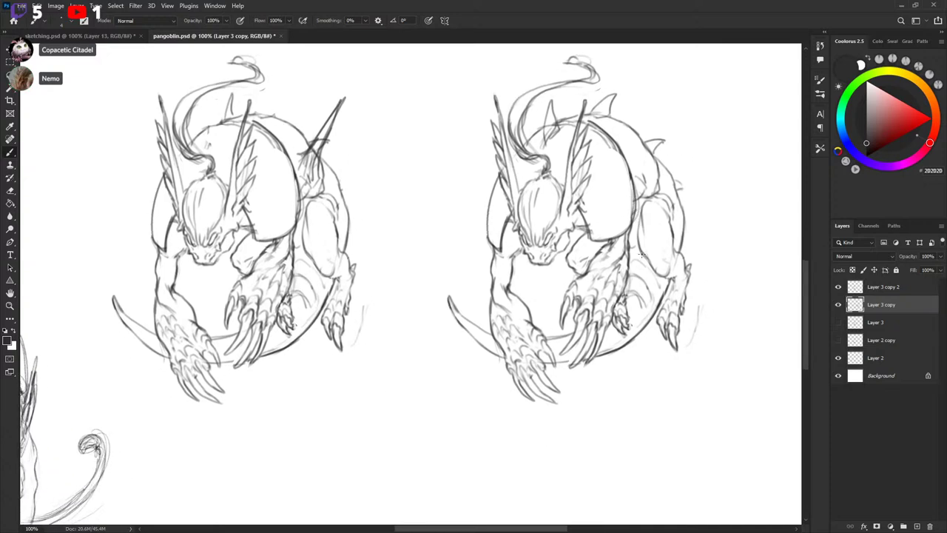
mouse_move(610, 348)
mouse_down()
mouse_move(557, 354)
mouse_move(459, 191)
mouse_up()
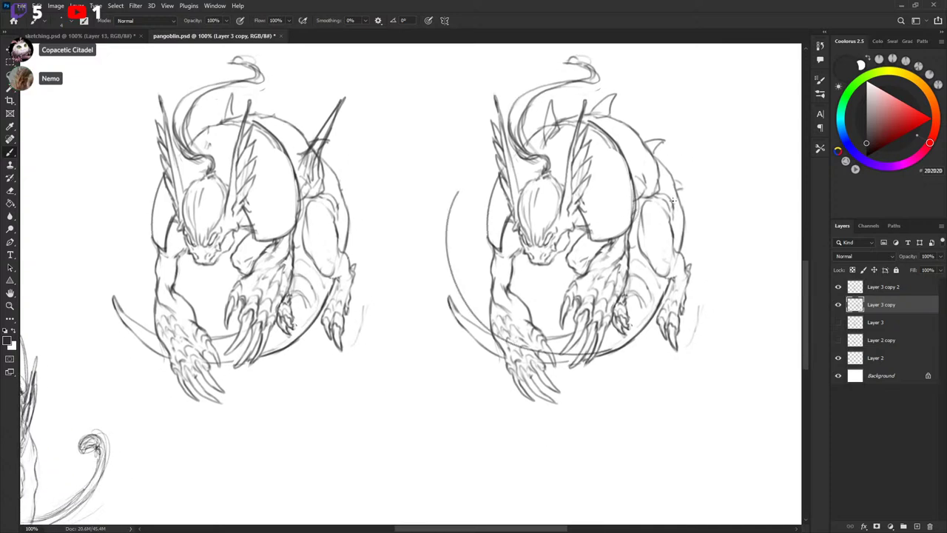
key(ctrl+z)
mouse_move(613, 348)
mouse_down()
mouse_move(438, 211)
mouse_move(443, 230)
mouse_move(549, 344)
mouse_move(634, 302)
mouse_up()
key(ctrl+z)
mouse_move(610, 359)
mouse_down()
mouse_move(459, 310)
mouse_move(437, 209)
mouse_up()
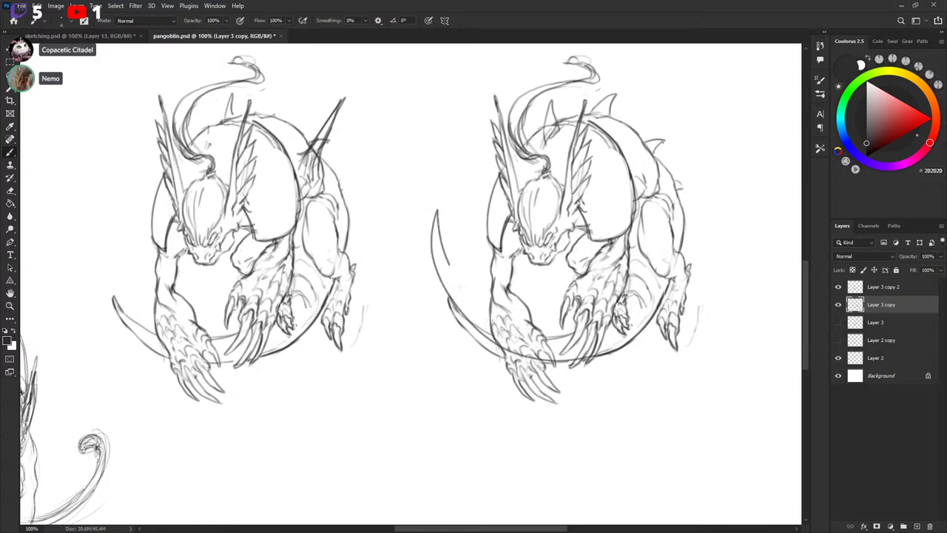
drag(446, 297, 623, 331)
key(ctrl+z)
key(ctrl+z)
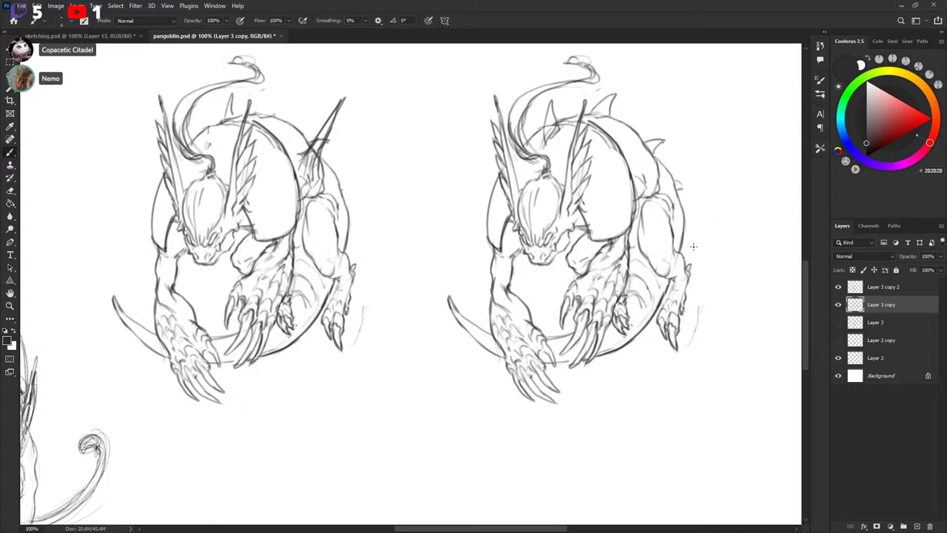
Try pairs of long spikes and a large forked fin rising from the rear of the right-hand creature's back.
drag(711, 248, 656, 283)
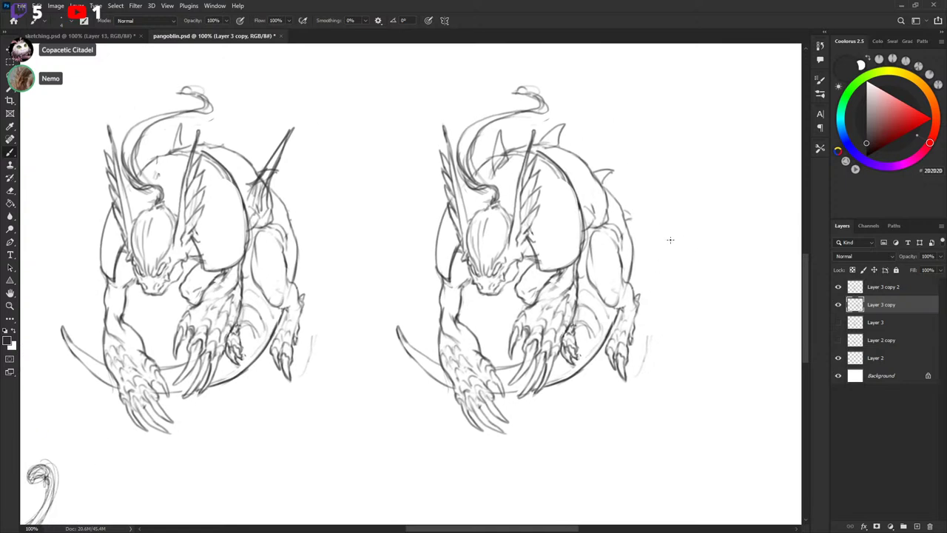
mouse_move(660, 238)
mouse_down()
mouse_move(626, 288)
mouse_move(613, 271)
mouse_move(635, 161)
mouse_up()
mouse_move(588, 261)
mouse_down()
mouse_move(647, 157)
mouse_move(660, 155)
mouse_move(658, 222)
mouse_up()
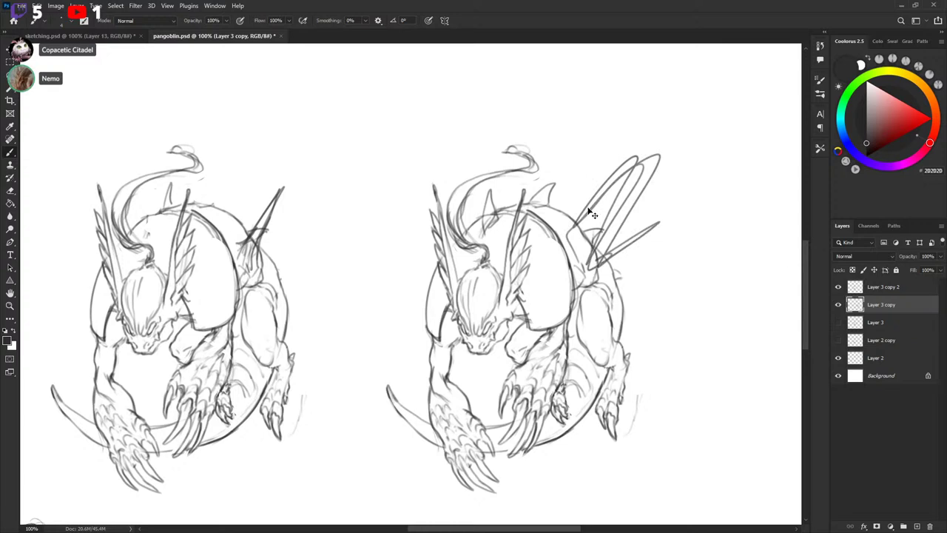
key(ctrl+z)
mouse_move(574, 227)
mouse_down()
mouse_move(631, 192)
mouse_move(678, 208)
mouse_move(576, 247)
mouse_move(665, 141)
mouse_up()
key(ctrl+z)
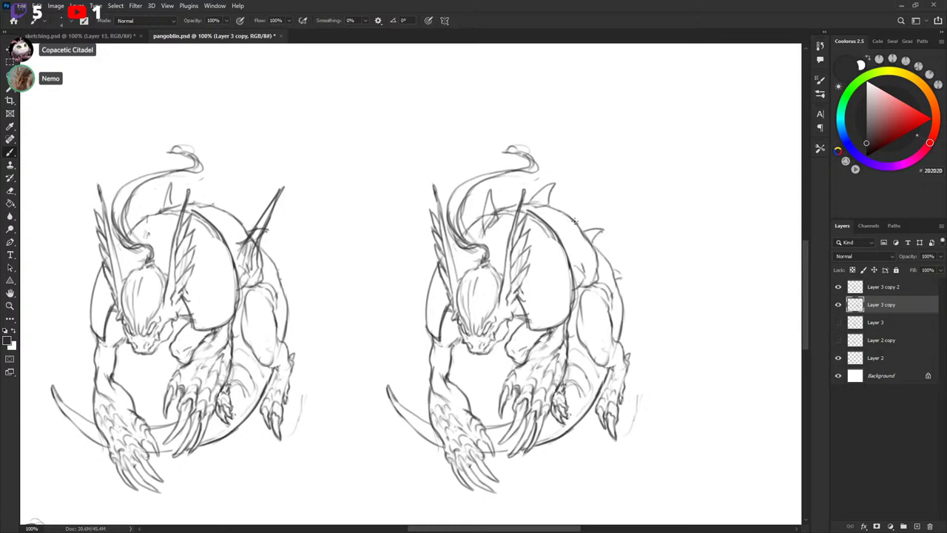
mouse_move(574, 219)
mouse_down()
mouse_move(675, 212)
mouse_move(585, 266)
mouse_up()
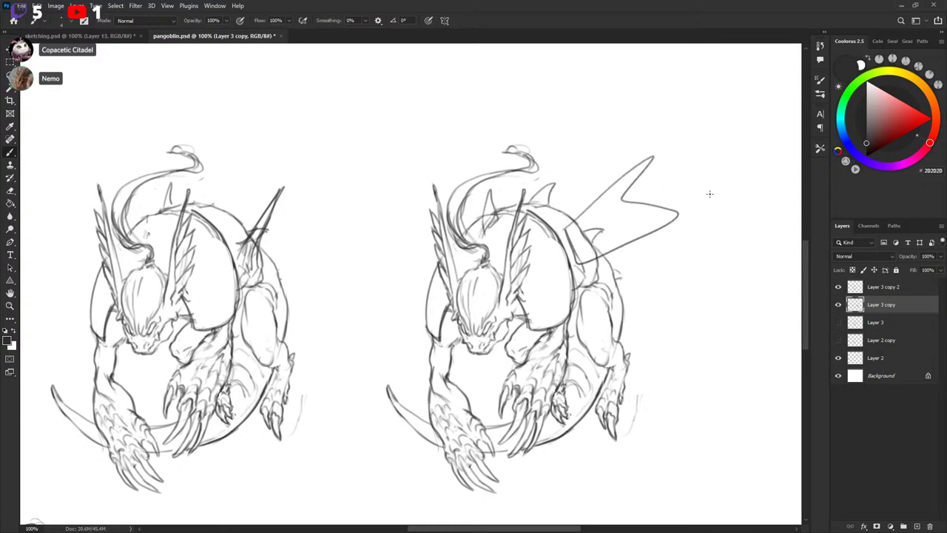
key(ctrl+z)
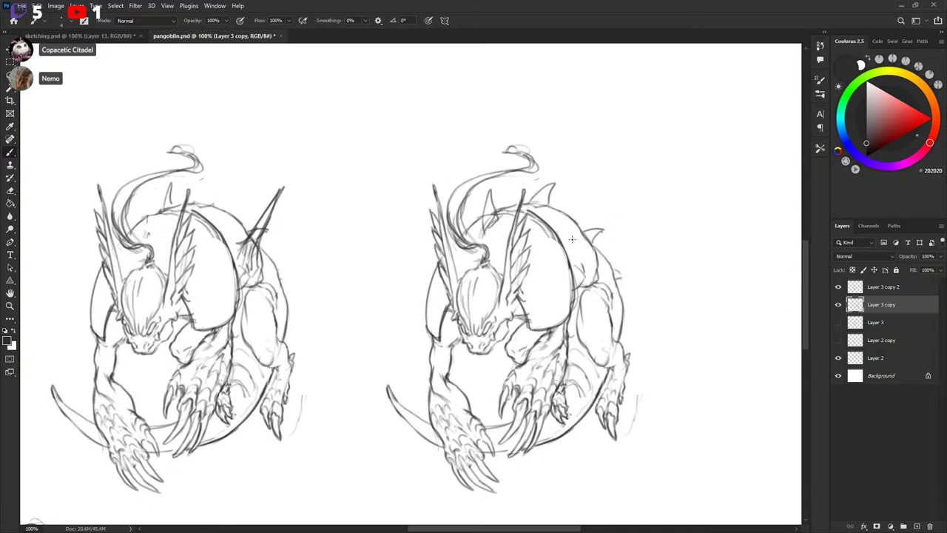
Try a webbed fin with a concave outer edge on the right-hand creature's rear back, toggling Layer 3 copy to judge it.
mouse_move(572, 235)
mouse_down()
mouse_move(635, 164)
mouse_move(613, 188)
mouse_move(613, 265)
mouse_move(636, 266)
mouse_move(615, 216)
mouse_move(652, 151)
mouse_up()
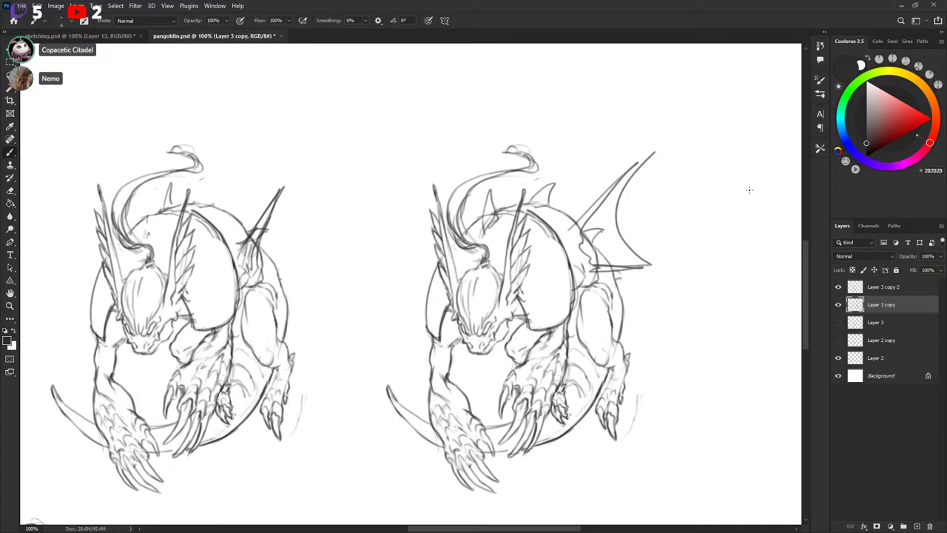
click(839, 305)
click(839, 305)
click(839, 304)
click(839, 304)
key(ctrl+z)
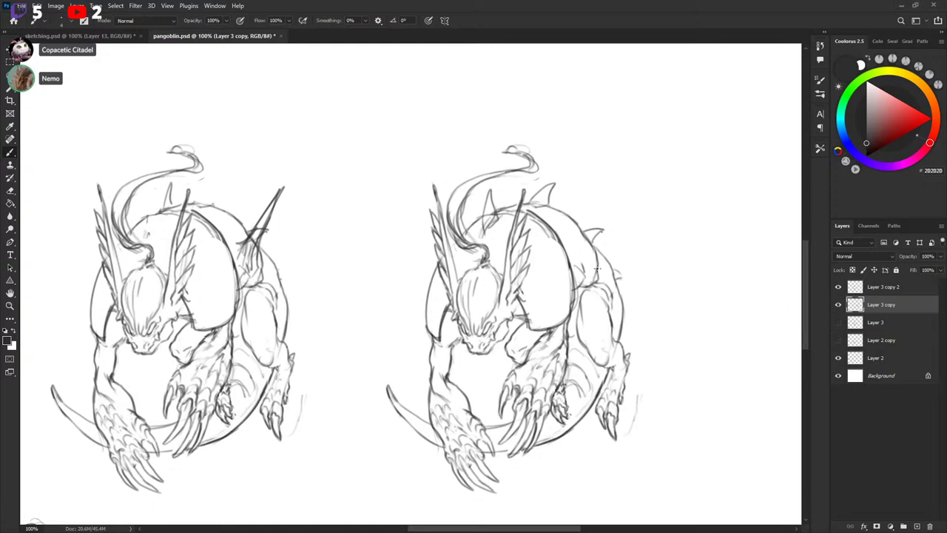
Clean up the stray marks above the hip on the right-hand version, alternating between white and the dark sketch color.
mouse_move(597, 276)
mouse_down()
mouse_move(603, 231)
mouse_move(568, 215)
mouse_move(617, 214)
mouse_move(585, 244)
mouse_move(571, 208)
mouse_move(590, 241)
mouse_up()
key(ctrl+z)
key(ctrl+z)
key(ctrl+z)
key(x)
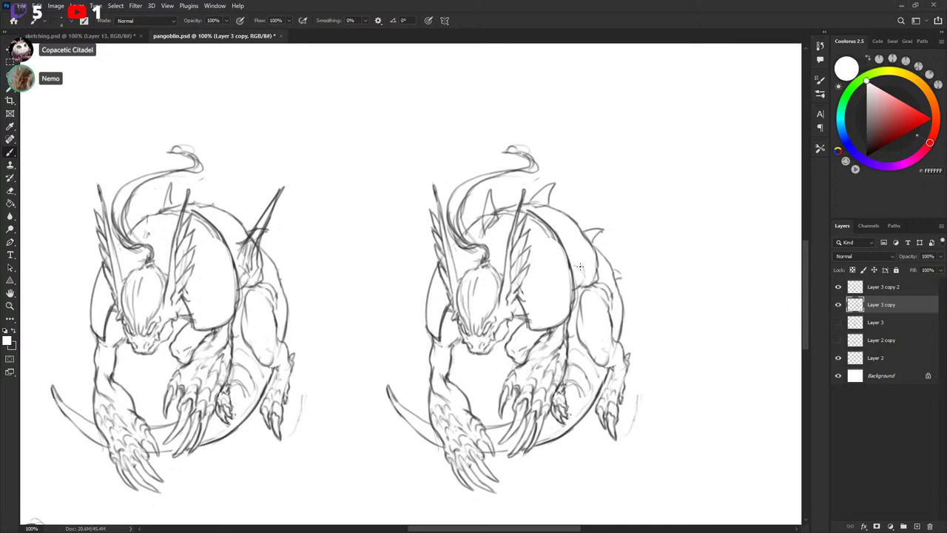
key(x)
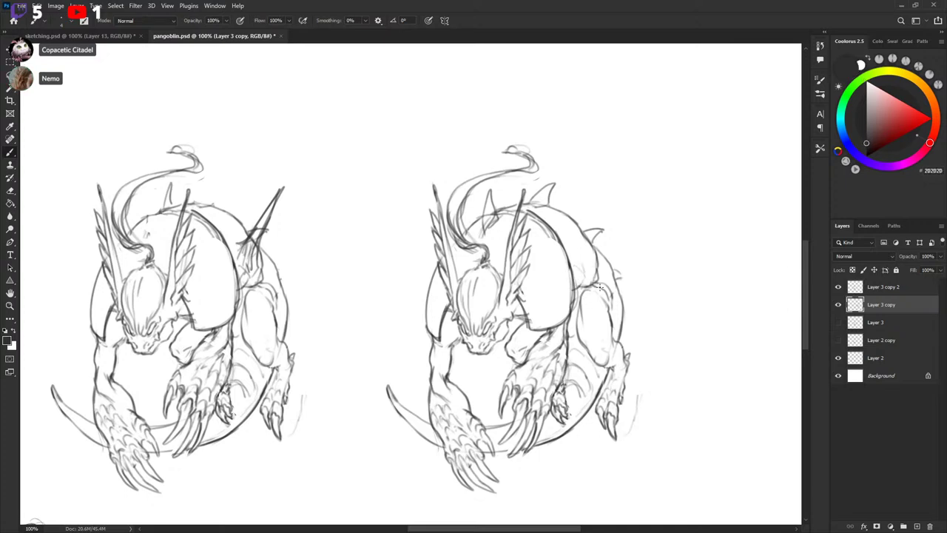
key(x)
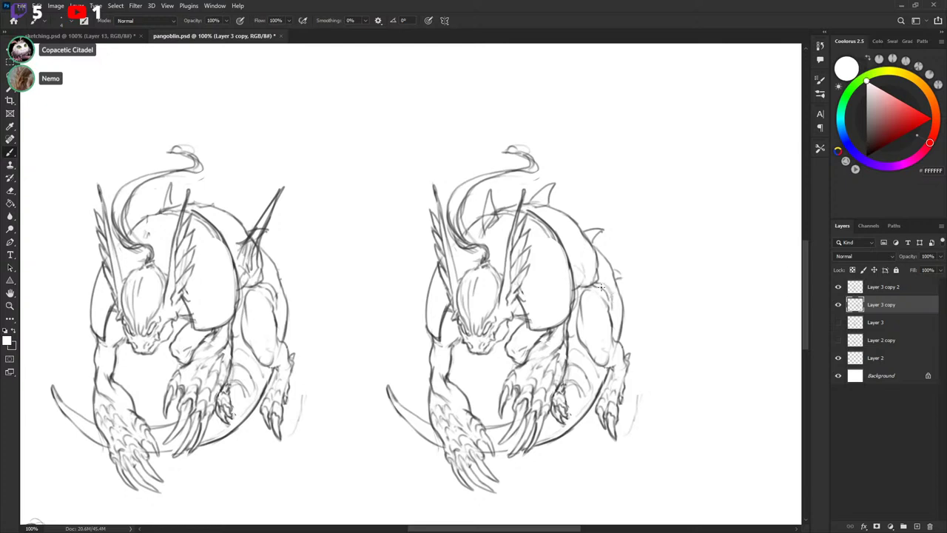
key(x)
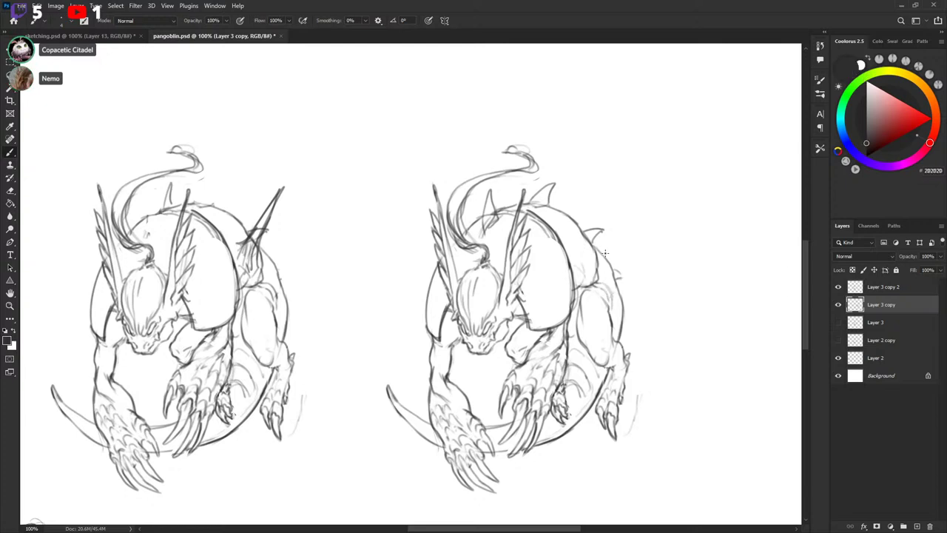
key(x)
key(x)
Try a short spike with a rounded base ahead of the rear fin on the right-hand creature's back.
mouse_move(578, 221)
mouse_down()
mouse_move(570, 242)
mouse_move(601, 197)
mouse_move(575, 241)
mouse_up()
drag(592, 205, 577, 231)
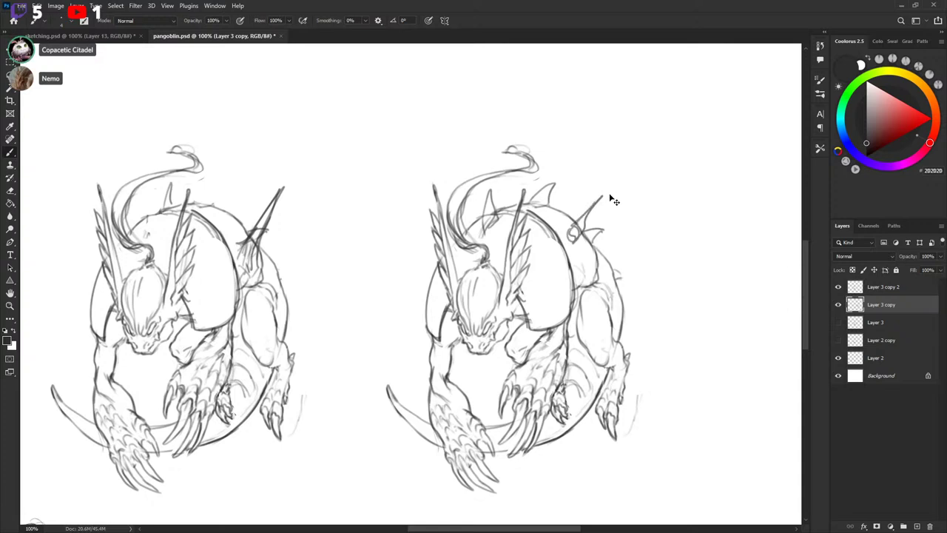
key(ctrl+z)
key(ctrl+z)
key(ctrl+z)
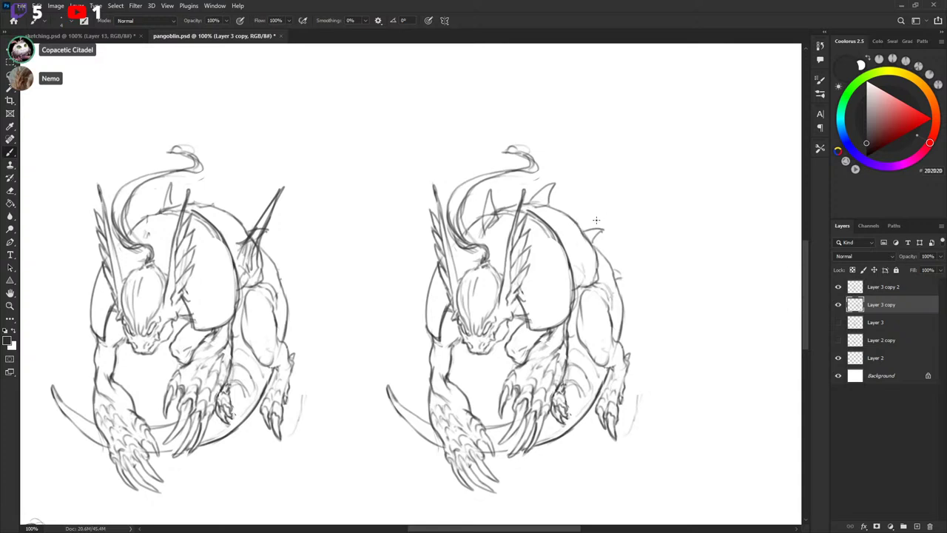
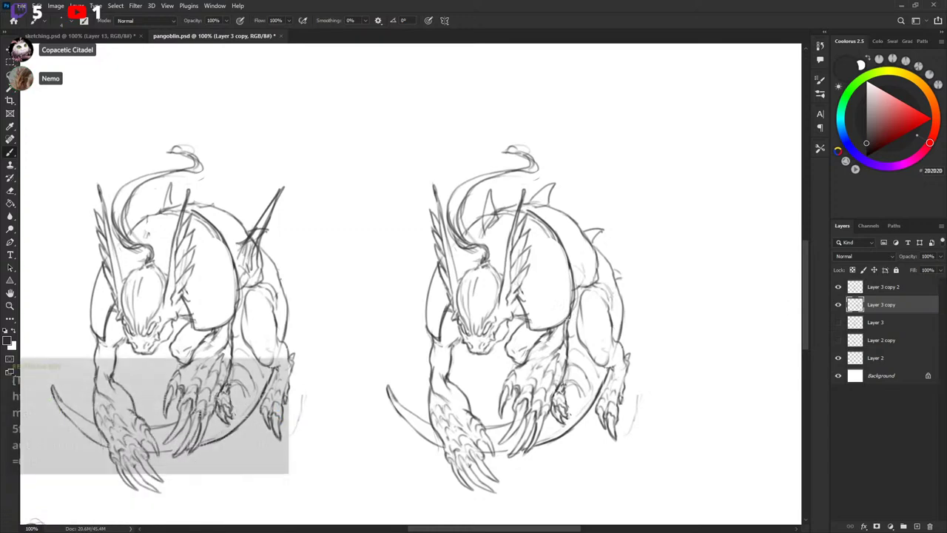
Try a long blade-like shape sweeping from the shoulder shell down past the front claws on the right-hand version.
mouse_move(423, 449)
mouse_down()
mouse_move(527, 172)
mouse_move(672, 214)
mouse_move(599, 271)
mouse_move(554, 281)
mouse_move(421, 401)
mouse_move(418, 366)
mouse_up()
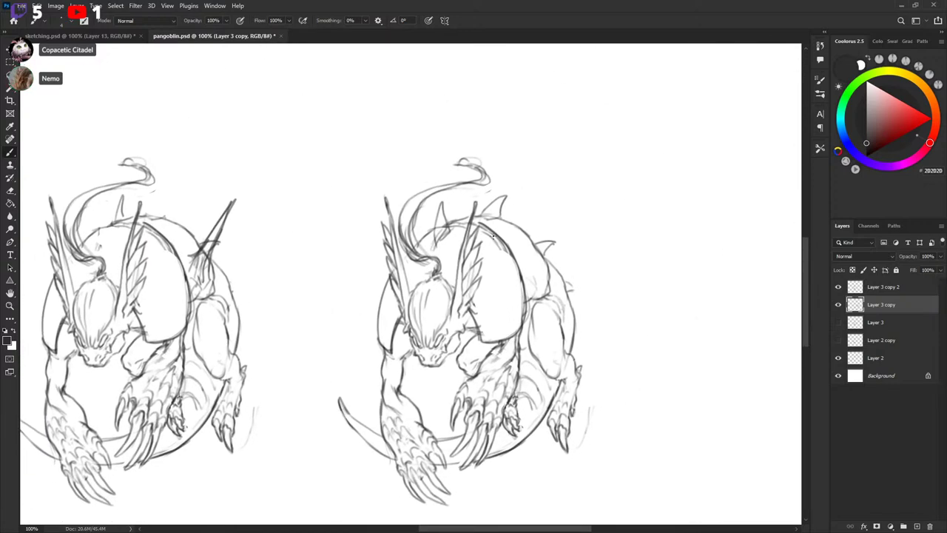
mouse_move(517, 263)
mouse_down()
mouse_move(529, 315)
mouse_move(524, 411)
mouse_up()
key(ctrl+z)
mouse_move(517, 274)
mouse_down()
mouse_move(525, 427)
mouse_move(517, 319)
mouse_move(524, 411)
mouse_move(503, 476)
mouse_up()
key(ctrl+z)
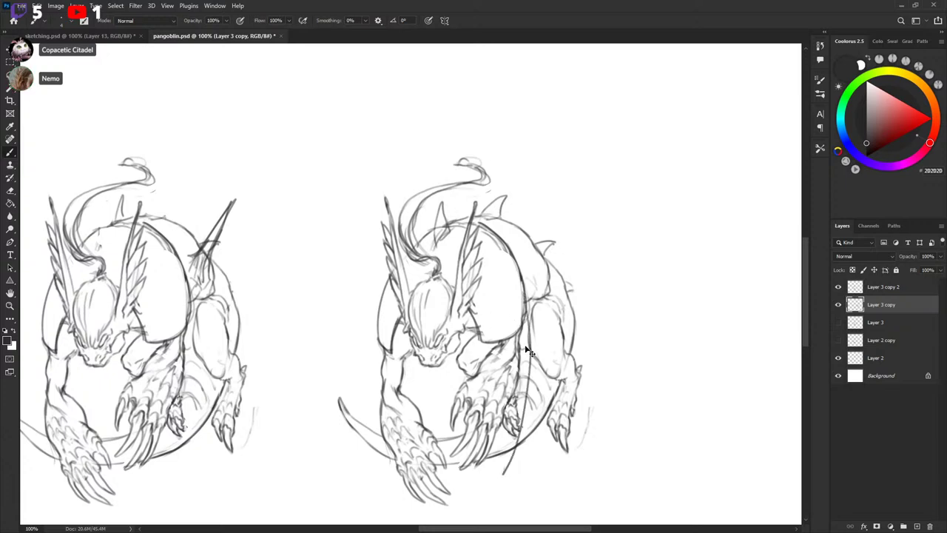
key(ctrl+z)
mouse_move(524, 299)
mouse_down()
mouse_move(523, 392)
mouse_move(487, 510)
mouse_up()
drag(487, 510, 521, 292)
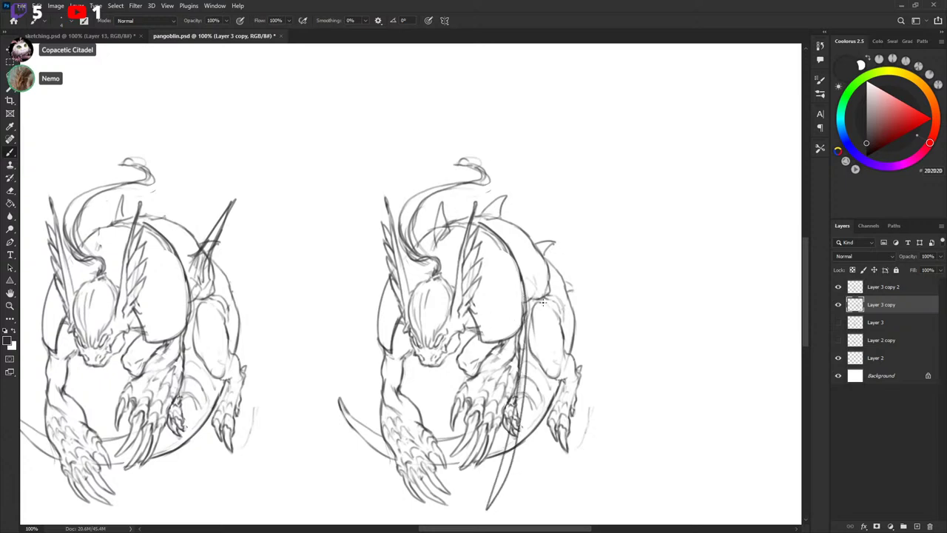
drag(545, 374, 560, 313)
key(ctrl+z)
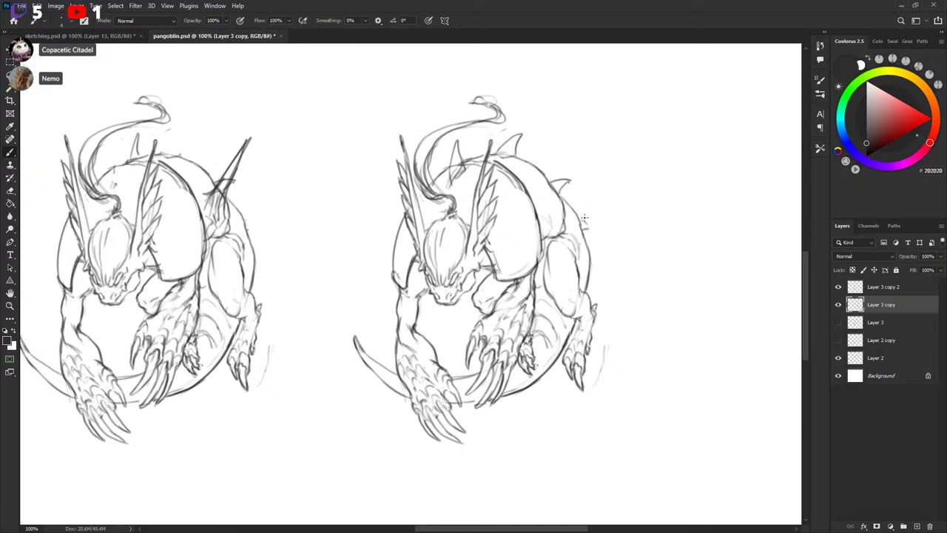
Try a tall narrow spike growing from a round socket on the right-hand creature's shoulder shell.
mouse_move(560, 276)
mouse_down()
mouse_move(624, 160)
mouse_move(694, 150)
mouse_move(609, 301)
mouse_up()
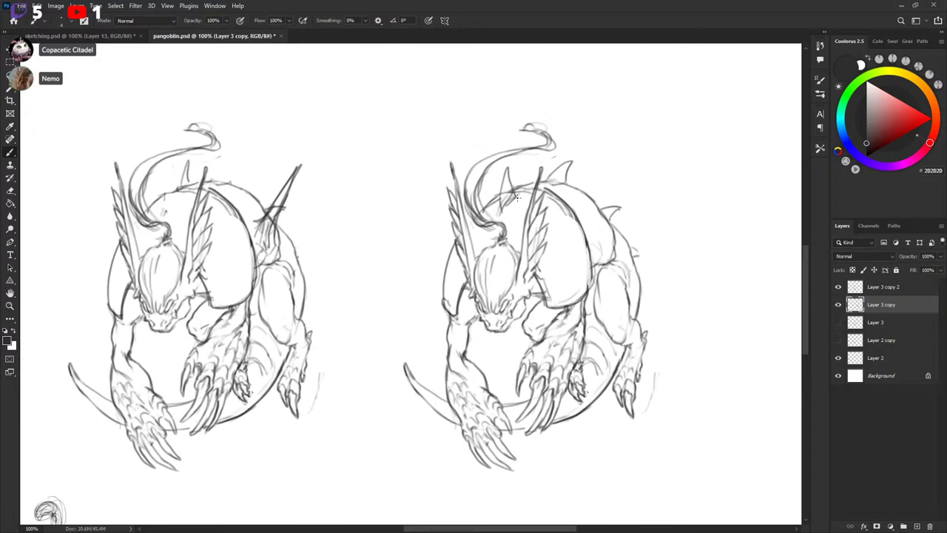
drag(481, 215, 530, 192)
mouse_move(579, 236)
mouse_down()
mouse_move(600, 161)
mouse_move(565, 235)
mouse_move(603, 174)
mouse_move(604, 150)
mouse_up()
drag(646, 228, 645, 220)
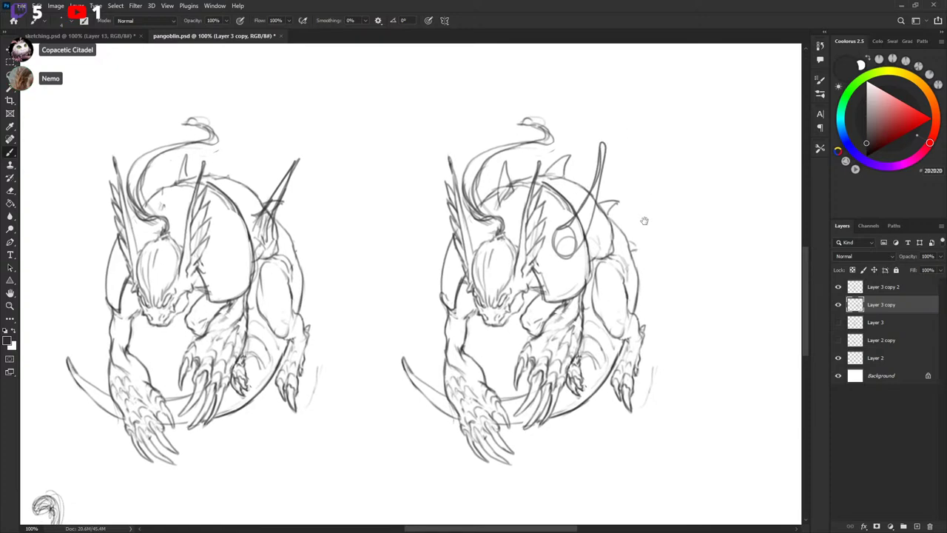
mouse_move(491, 336)
mouse_down()
mouse_move(585, 295)
mouse_move(620, 255)
mouse_up()
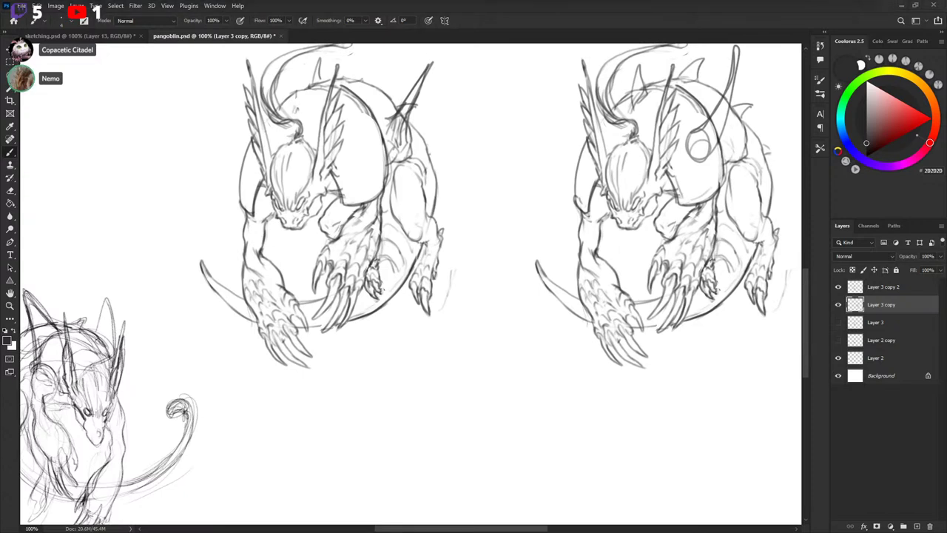
drag(711, 147, 733, 126)
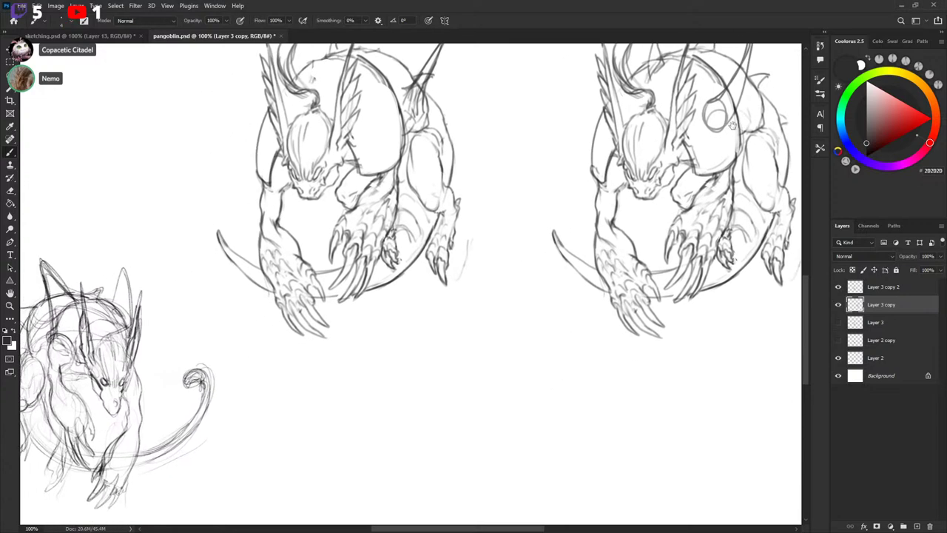
mouse_move(611, 241)
mouse_down()
mouse_move(679, 203)
mouse_move(417, 378)
mouse_up()
key(ctrl+z)
key(ctrl+z)
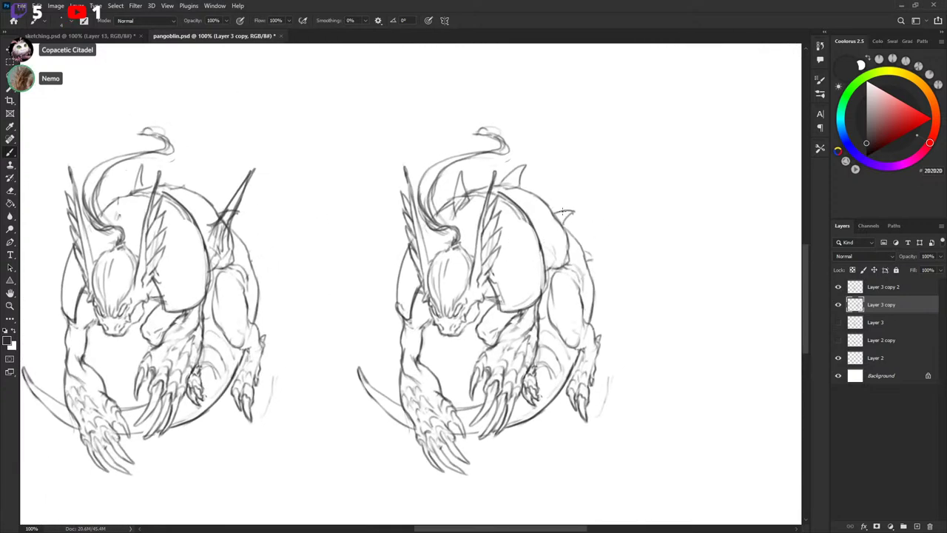
Delete the small back spikes from the right-hand version and redraw the missing piece of the back outline.
key(l)
mouse_move(454, 190)
mouse_down()
mouse_move(471, 207)
mouse_move(460, 169)
mouse_move(530, 177)
mouse_move(521, 158)
mouse_up()
key(Delete)
key(Delete)
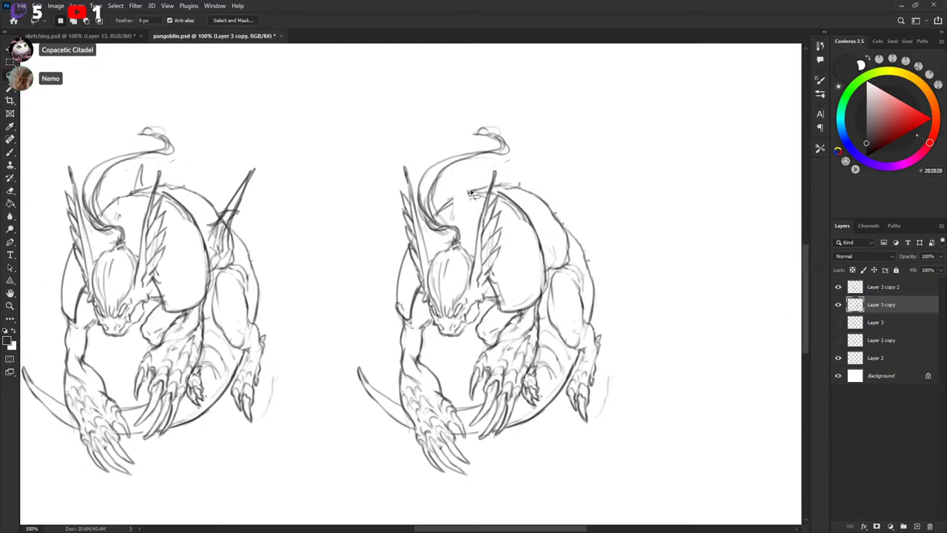
key(ctrl+d)
key(b)
drag(452, 201, 471, 193)
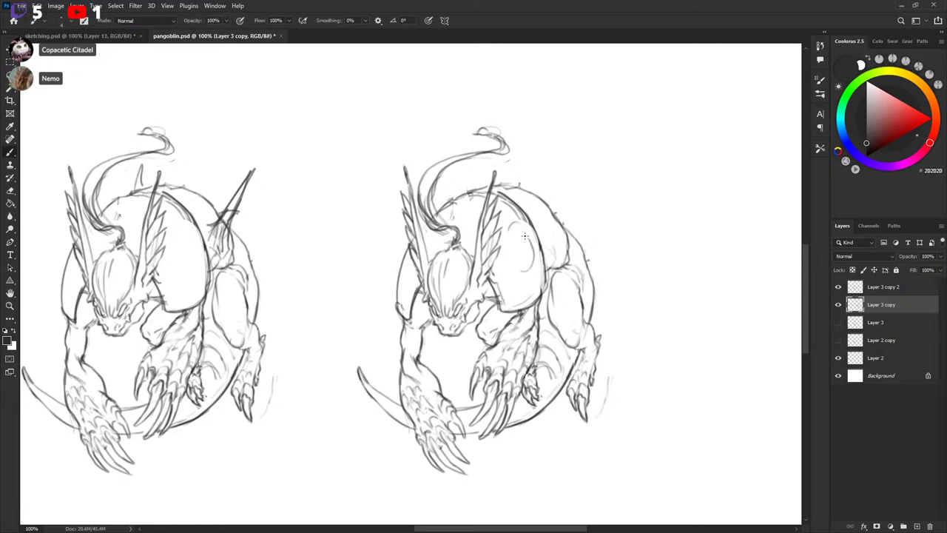
Sketch concentric socket rings on the right-hand creature's shoulder shell with a tall spike rising from them.
mouse_move(510, 234)
mouse_down()
mouse_move(536, 266)
mouse_move(524, 233)
mouse_move(533, 257)
mouse_move(519, 260)
mouse_move(521, 233)
mouse_move(509, 236)
mouse_move(565, 185)
mouse_move(544, 244)
mouse_up()
drag(550, 229, 530, 264)
mouse_move(563, 171)
mouse_down()
mouse_move(517, 252)
mouse_move(557, 200)
mouse_up()
drag(537, 238, 521, 259)
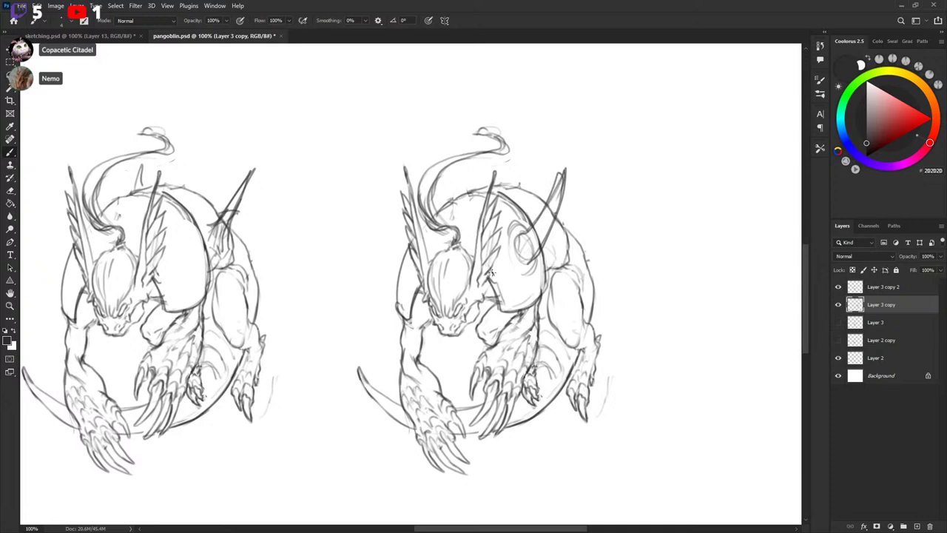
Try a matching spike on the opposite shoulder of the right-hand creature.
drag(394, 258, 375, 169)
mouse_move(375, 170)
mouse_down()
mouse_move(403, 235)
mouse_move(413, 238)
mouse_move(389, 226)
mouse_move(384, 185)
mouse_up()
key(ctrl+z)
key(ctrl+z)
mouse_move(385, 194)
mouse_down()
mouse_move(407, 240)
mouse_move(407, 175)
mouse_move(381, 181)
mouse_move(407, 241)
mouse_up()
Undo the spike and socket sketches on both shoulders of the right-hand version.
key(ctrl+z)
key(ctrl+z)
key(ctrl+z)
key(ctrl+z)
key(ctrl+z)
key(ctrl+z)
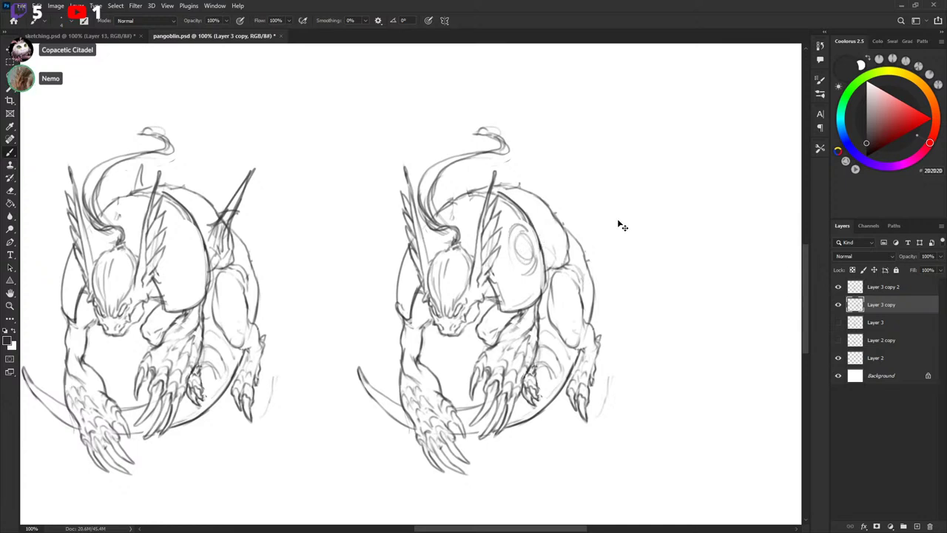
key(ctrl+z)
key(ctrl+z)
key(ctrl+z)
key(ctrl+z)
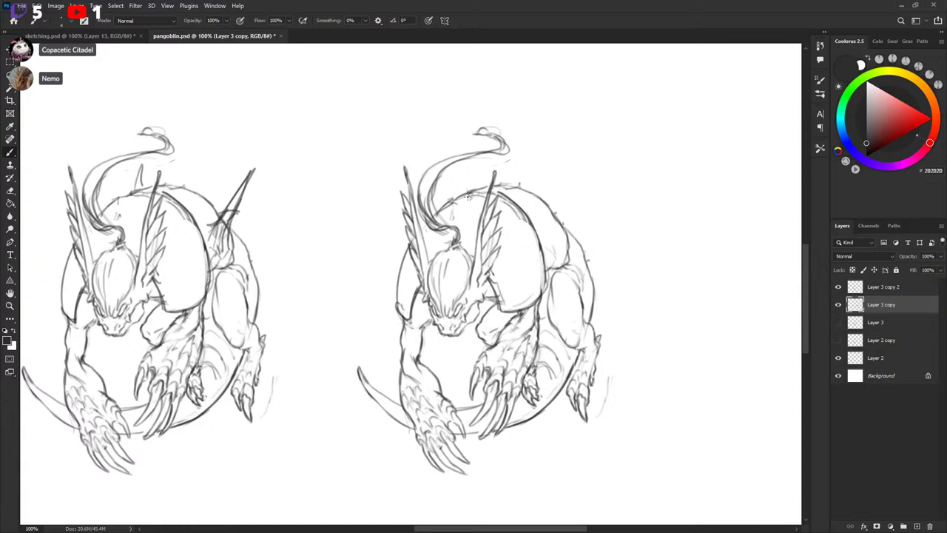
Try a jagged row of tall spikes above the back and alternative spike strokes on the shell of the right-hand version.
mouse_move(468, 196)
mouse_down()
mouse_move(465, 159)
mouse_move(552, 184)
mouse_move(610, 230)
mouse_move(628, 296)
mouse_up()
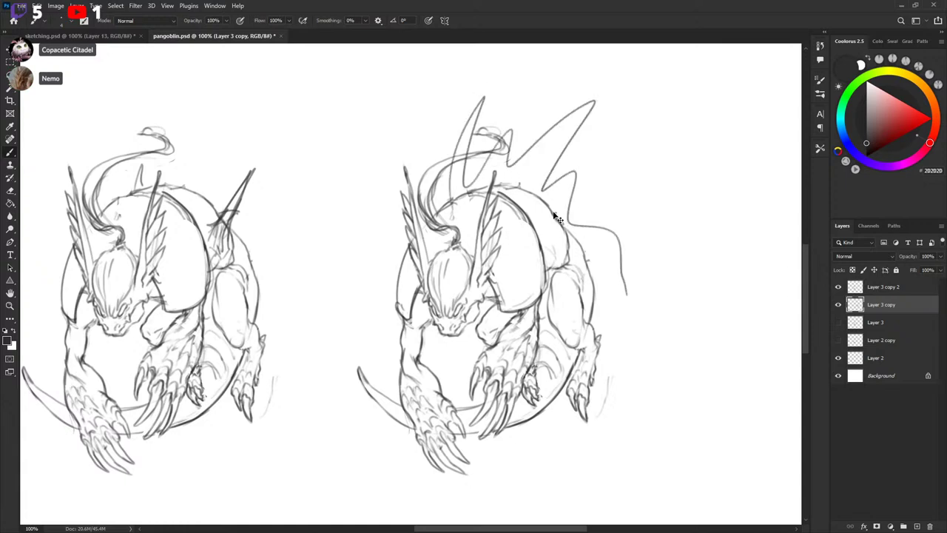
key(ctrl+z)
drag(546, 276, 568, 152)
key(ctrl+z)
mouse_move(519, 217)
mouse_down()
mouse_move(513, 228)
mouse_move(559, 174)
mouse_move(544, 265)
mouse_up()
key(ctrl+z)
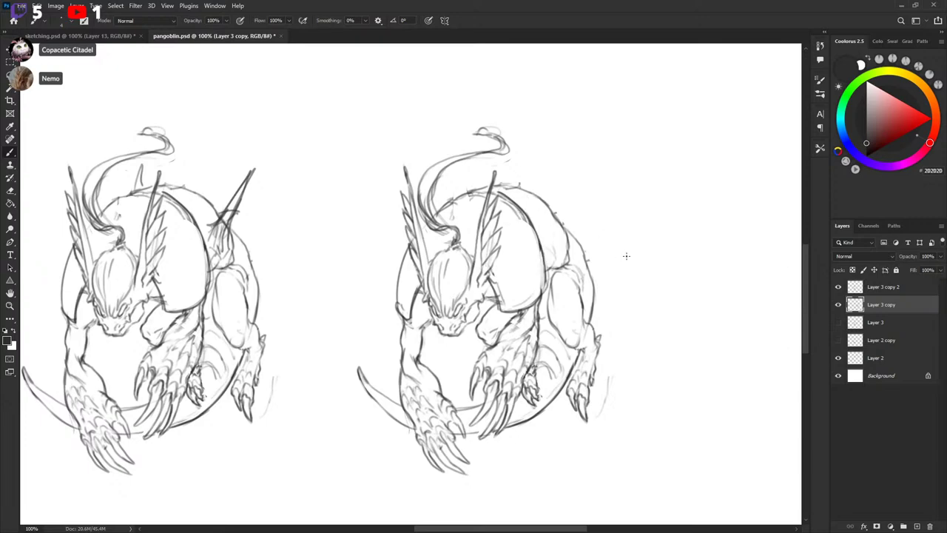
Show Layer 3 in place of Layer 3 copy 2, compare it with Layer 3 copy, and make Layer 3 active.
mouse_move(454, 377)
mouse_down()
mouse_move(534, 359)
mouse_move(686, 162)
mouse_move(508, 371)
mouse_up()
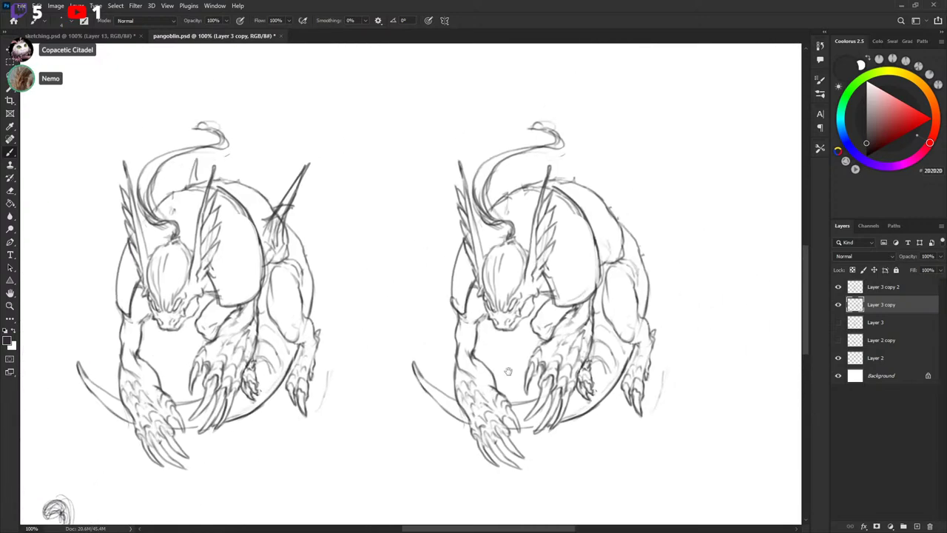
click(838, 322)
click(838, 304)
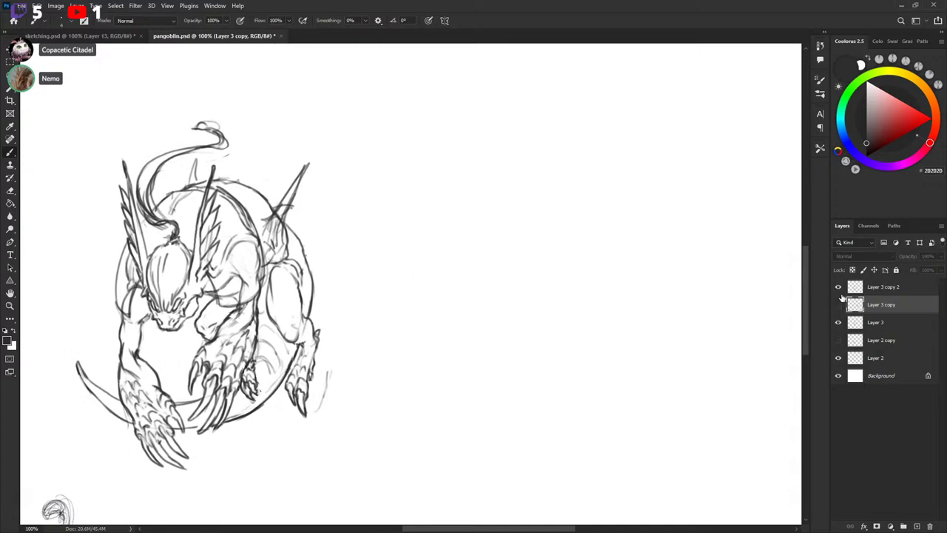
click(838, 288)
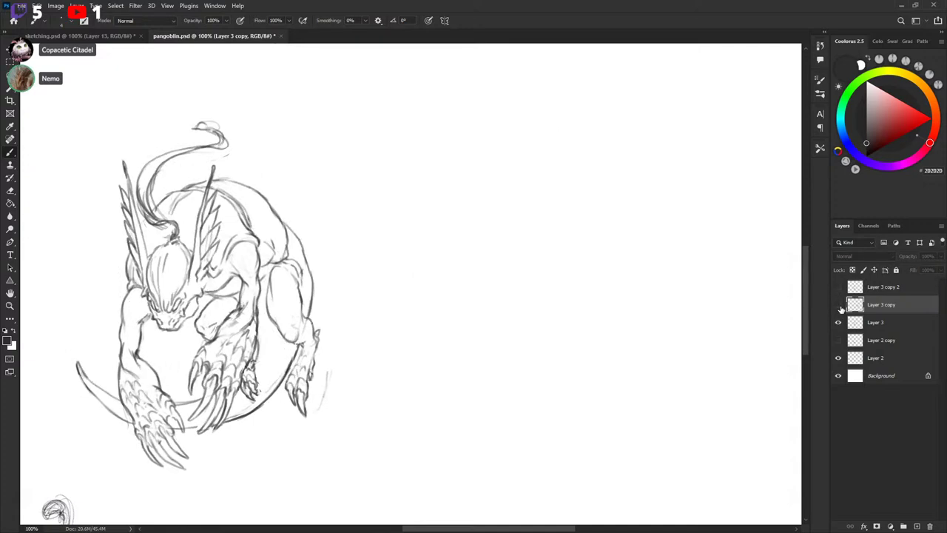
click(839, 305)
click(839, 304)
click(838, 304)
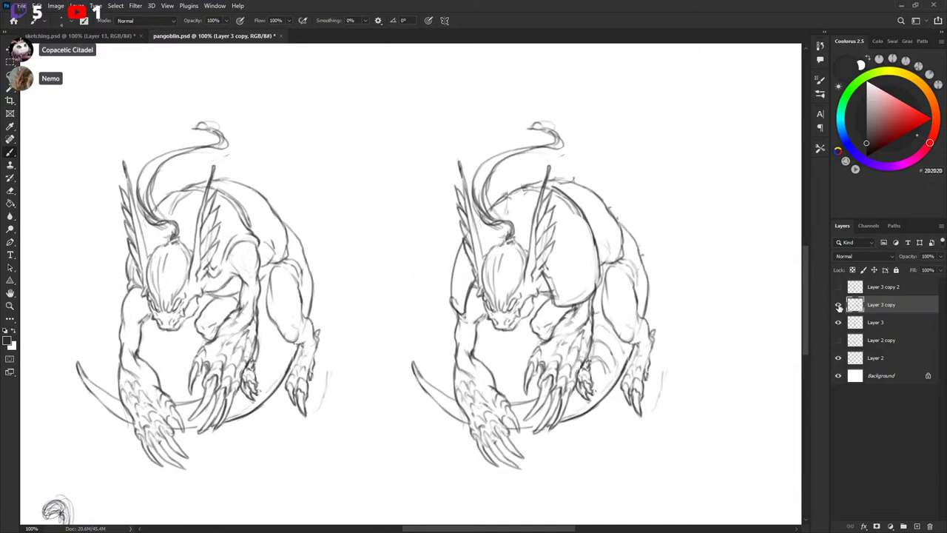
click(839, 322)
click(839, 322)
click(857, 324)
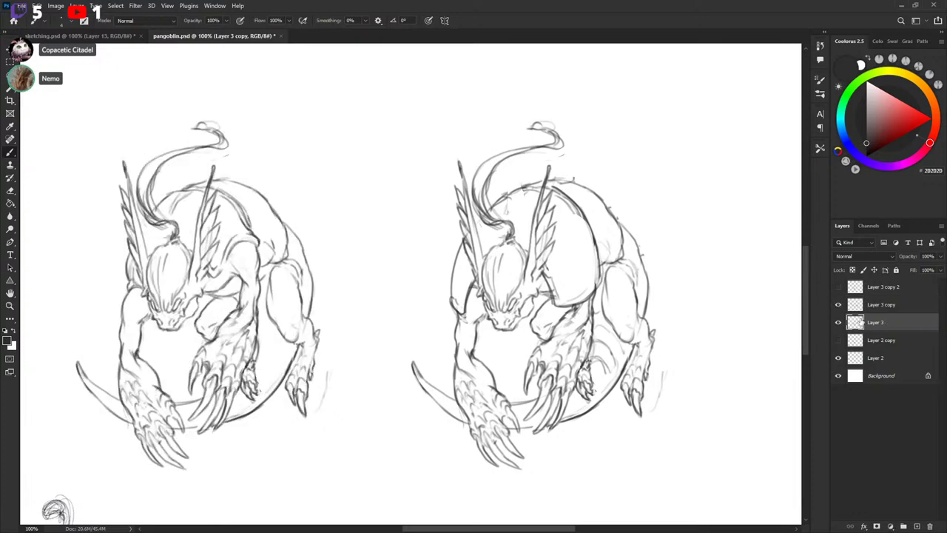
Duplicate Layer 3, hide the original, and check the copy by switching its visibility off and on.
key(ctrl+j)
click(838, 339)
drag(396, 333, 537, 353)
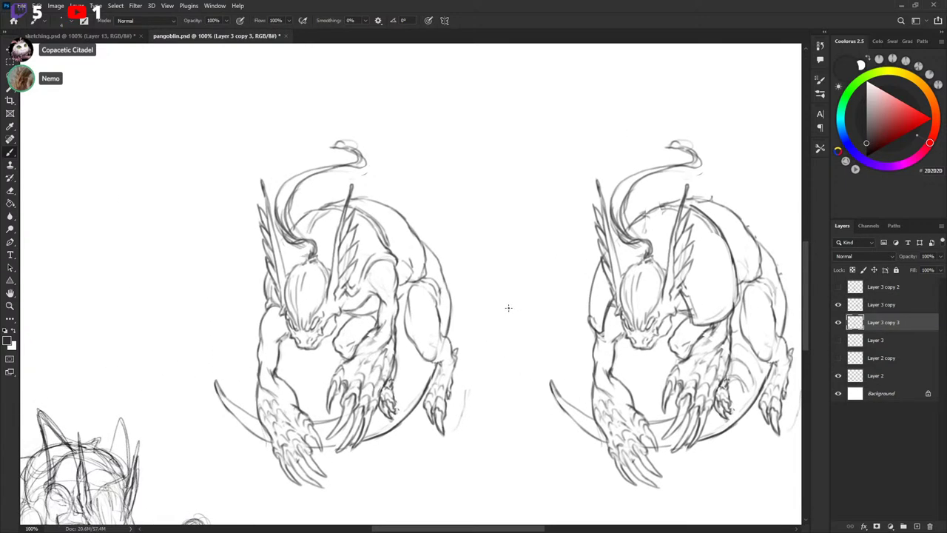
drag(512, 299, 495, 277)
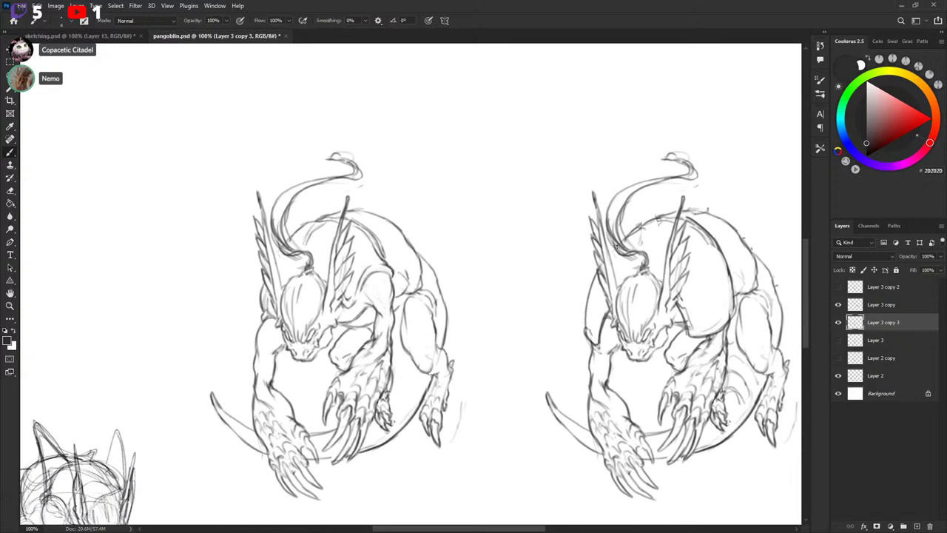
click(838, 322)
click(839, 322)
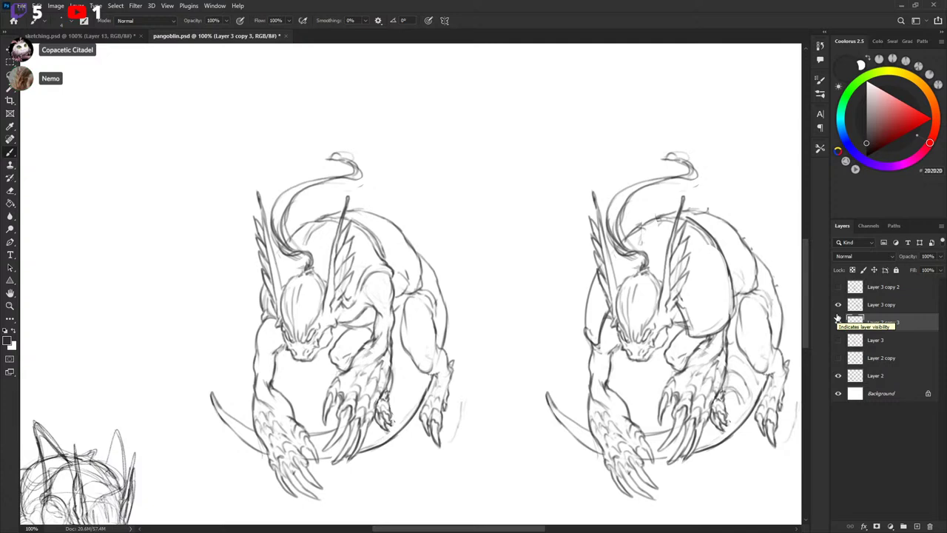
click(838, 320)
click(838, 321)
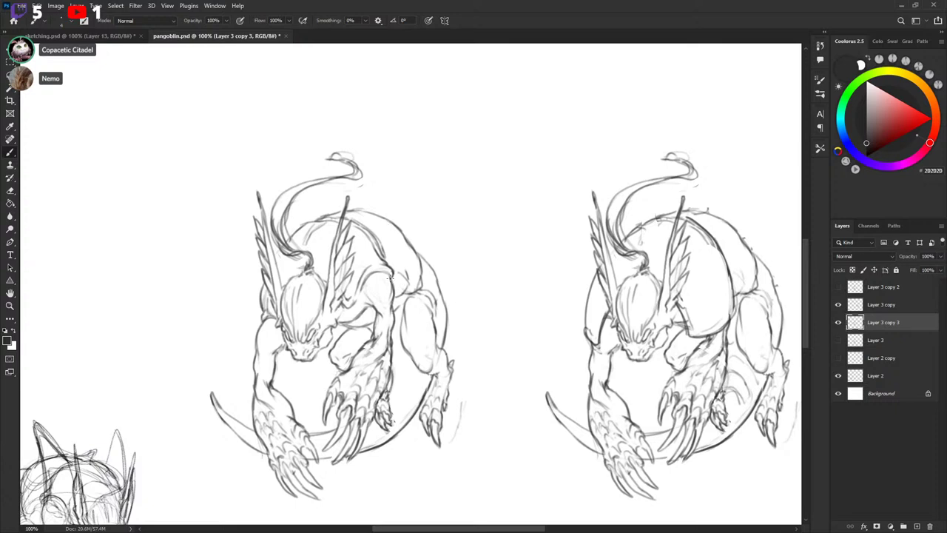
Try a tall curved spike rising from the shoulder of the left-hand creature on the new layer copy.
drag(365, 288, 352, 303)
drag(372, 265, 361, 291)
drag(386, 241, 355, 299)
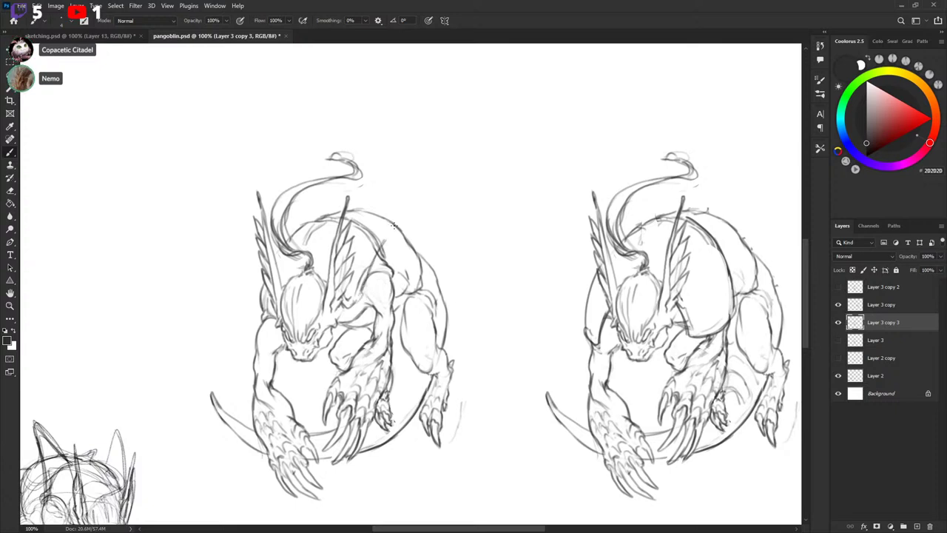
mouse_move(437, 185)
mouse_down()
mouse_move(359, 287)
mouse_move(371, 274)
mouse_move(390, 298)
mouse_up()
mouse_move(396, 261)
mouse_down()
mouse_move(424, 196)
mouse_move(395, 268)
mouse_move(381, 263)
mouse_move(385, 231)
mouse_move(436, 185)
mouse_move(405, 251)
mouse_up()
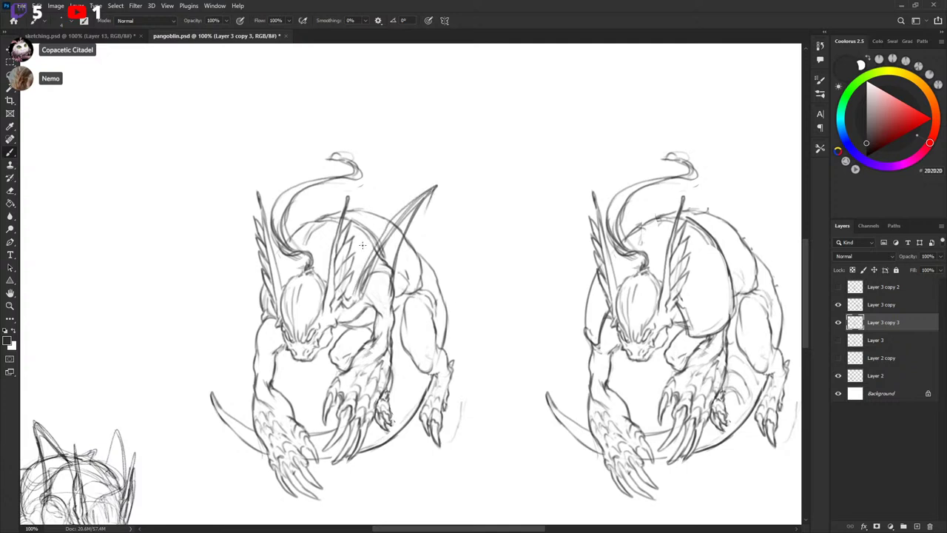
drag(474, 298, 484, 265)
Undo the shoulder spike strokes on the left-hand creature.
key(ctrl+z)
key(ctrl+z)
key(ctrl+z)
key(ctrl+z)
key(ctrl+z)
key(ctrl+z)
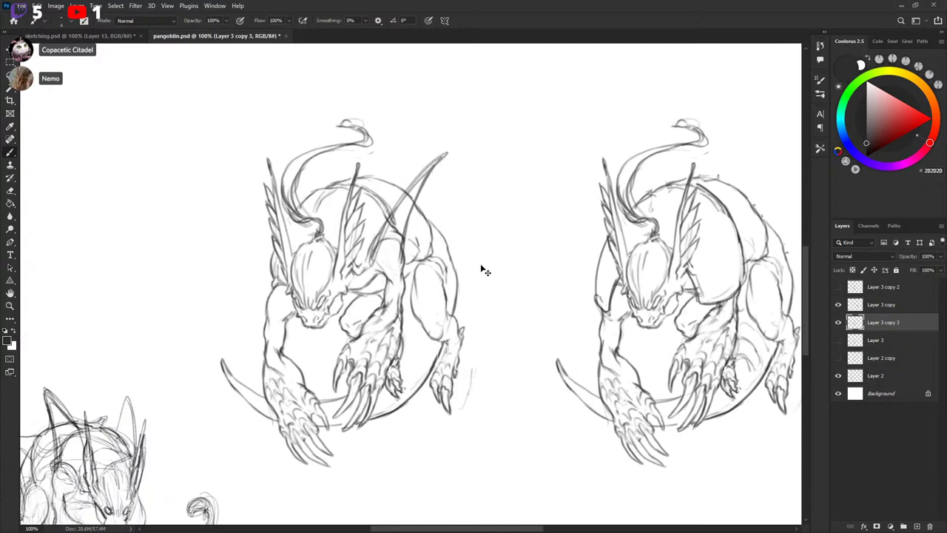
Try a straight diagonal guide line through the left-hand creature's head and shoulder, undoing each attempt.
click(839, 322)
drag(231, 347, 523, 159)
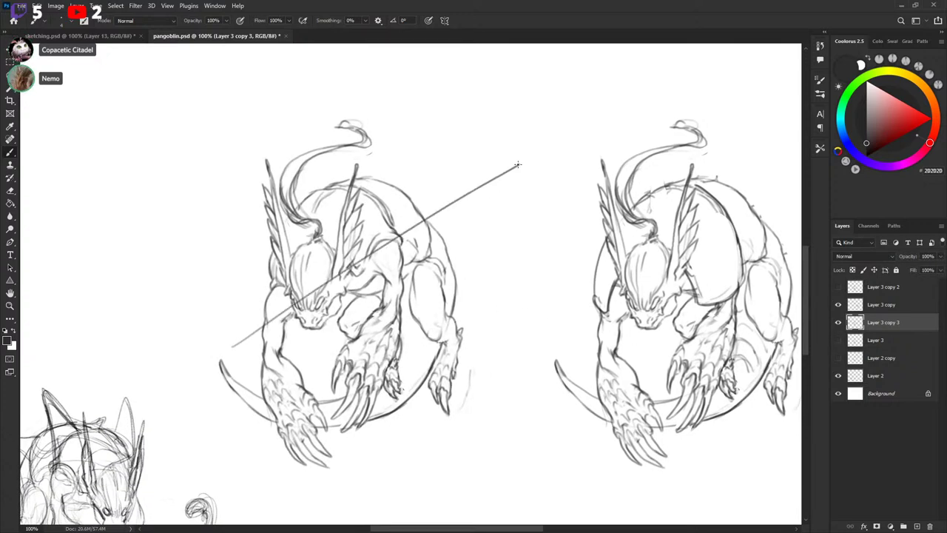
key(ctrl+z)
drag(243, 342, 449, 209)
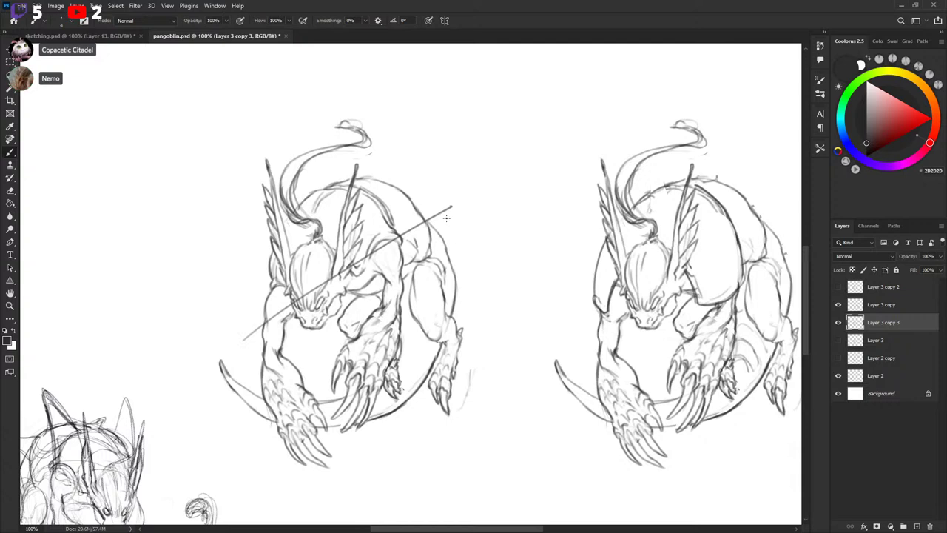
key(ctrl+z)
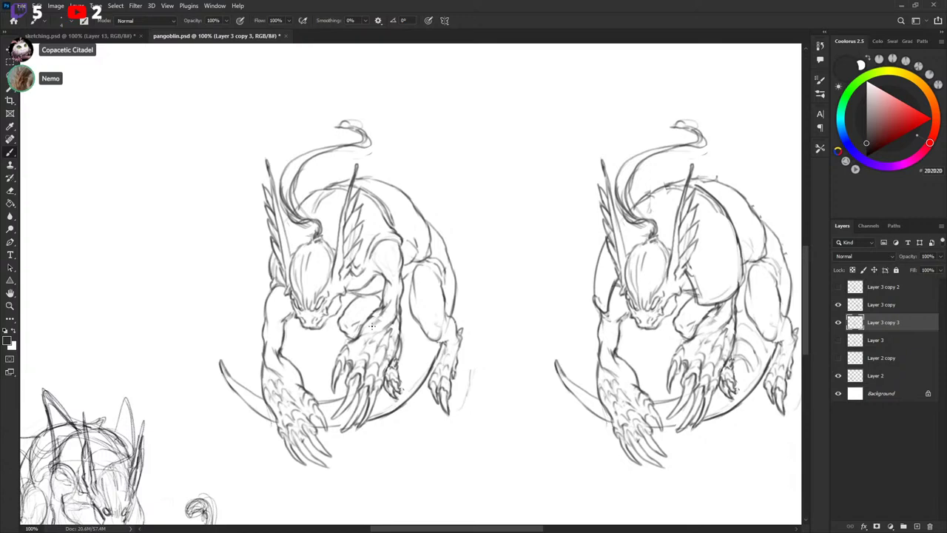
Open a second window for pangoblin.psd and close the original window shown at 100%.
drag(581, 258, 577, 257)
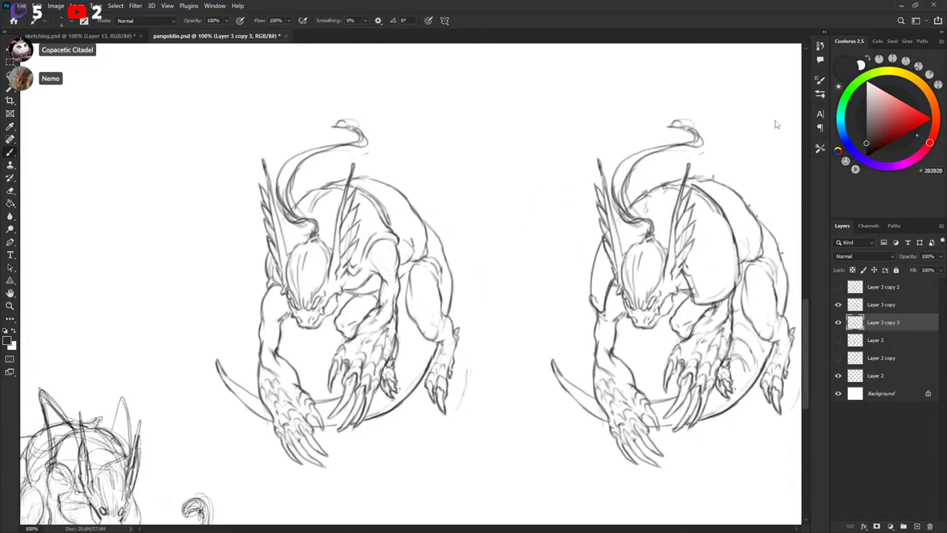
click(215, 6)
mouse_move(225, 17)
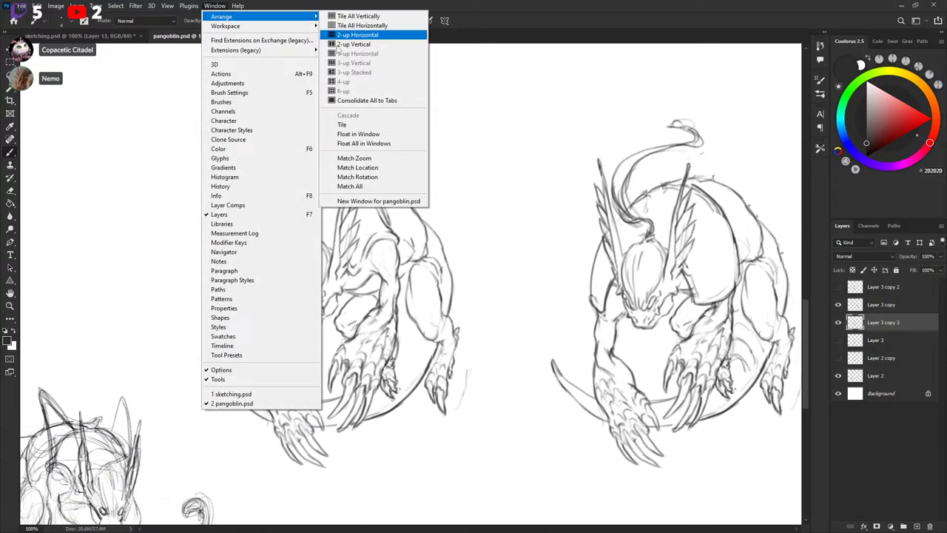
click(381, 201)
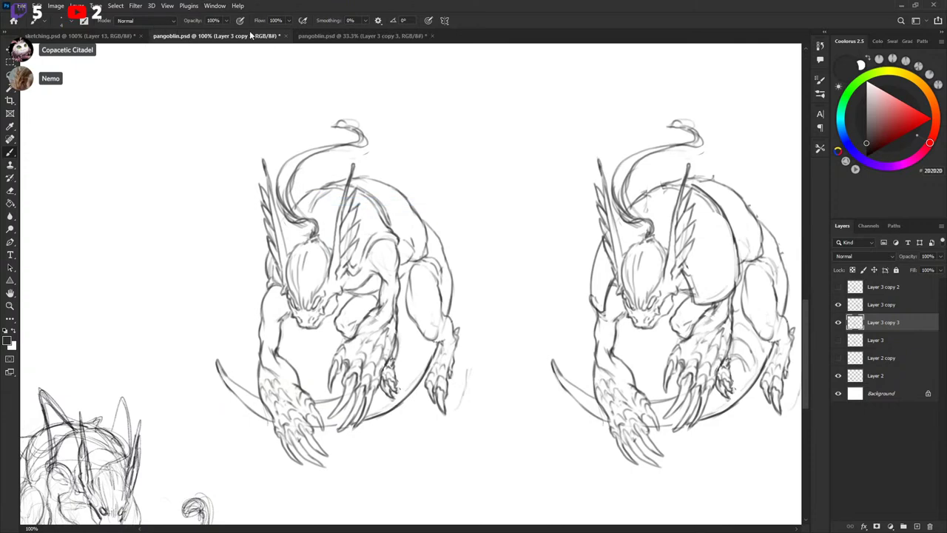
click(348, 37)
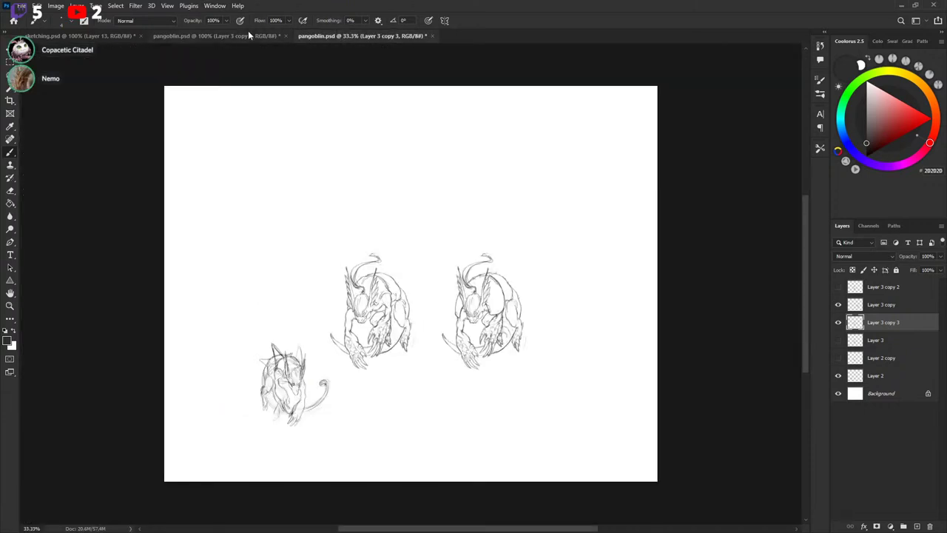
click(279, 37)
click(282, 37)
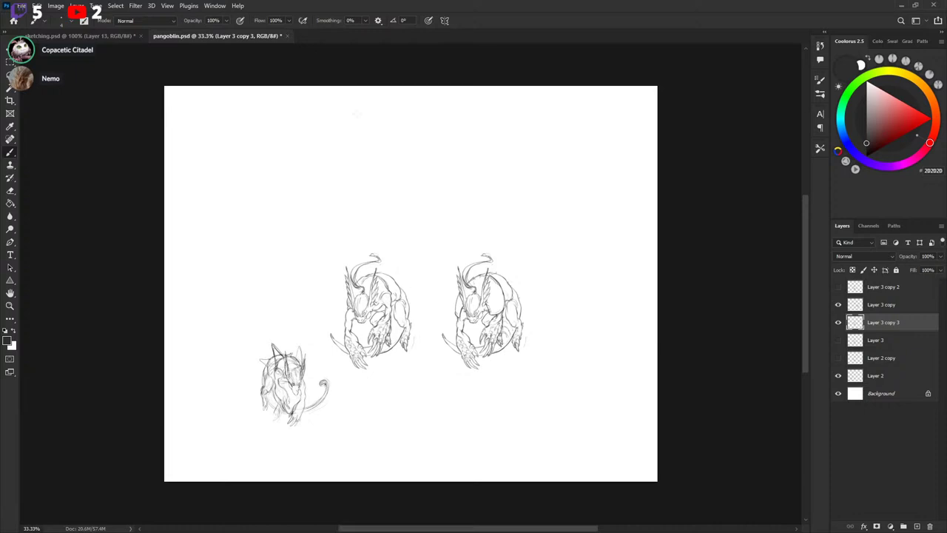
Check the contents of Layer 3 copy 3 and Layer 3 copy by toggling their visibility, and make Layer 3 copy active.
drag(451, 263, 450, 246)
key(ctrl+plus)
key(ctrl+plus)
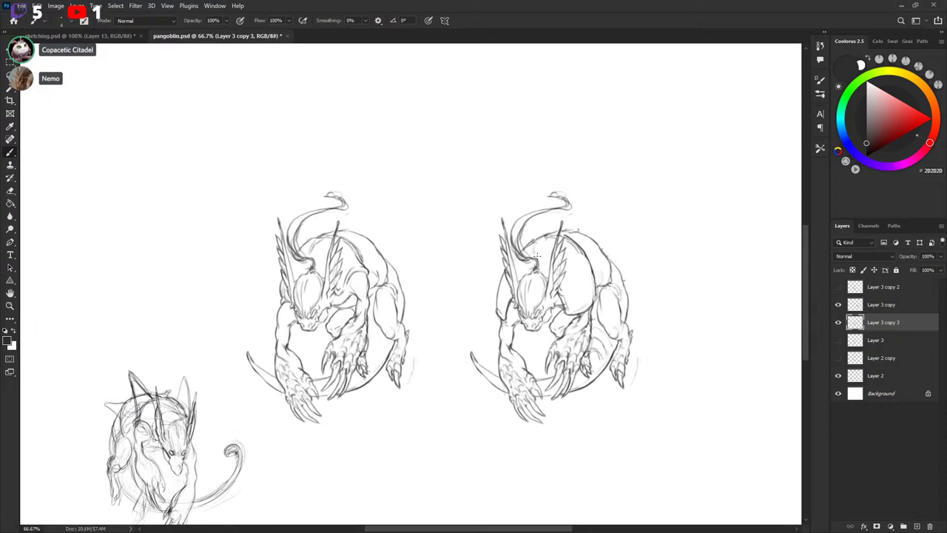
mouse_move(552, 274)
mouse_down()
mouse_move(542, 260)
mouse_move(509, 253)
mouse_up()
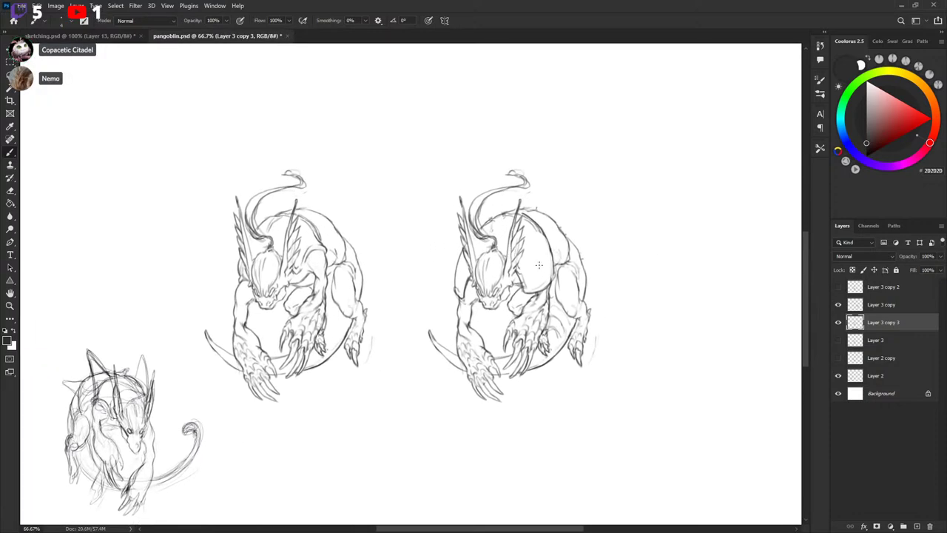
click(839, 323)
click(838, 322)
click(839, 323)
drag(559, 226, 585, 212)
key(ctrl+z)
click(838, 305)
click(838, 305)
click(858, 305)
Draw small conical spikes along the back, shoulder plates and rump of the right-hand creature on Layer 3 copy.
mouse_move(536, 210)
mouse_down()
mouse_move(540, 200)
mouse_move(553, 223)
mouse_up()
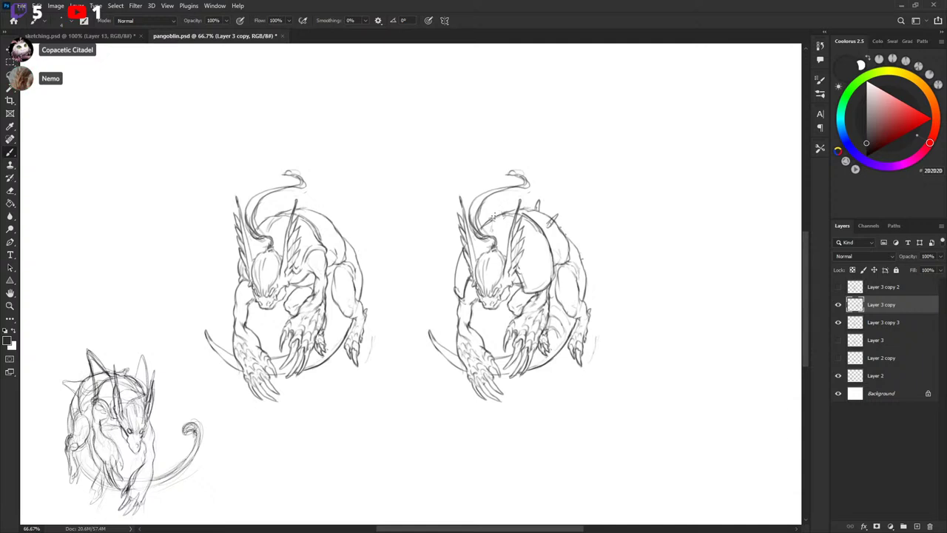
drag(536, 261, 546, 258)
mouse_move(456, 279)
mouse_down()
mouse_move(449, 262)
mouse_move(461, 270)
mouse_up()
mouse_move(561, 234)
mouse_down()
mouse_move(569, 229)
mouse_move(563, 238)
mouse_move(590, 256)
mouse_move(582, 261)
mouse_move(590, 254)
mouse_move(593, 277)
mouse_up()
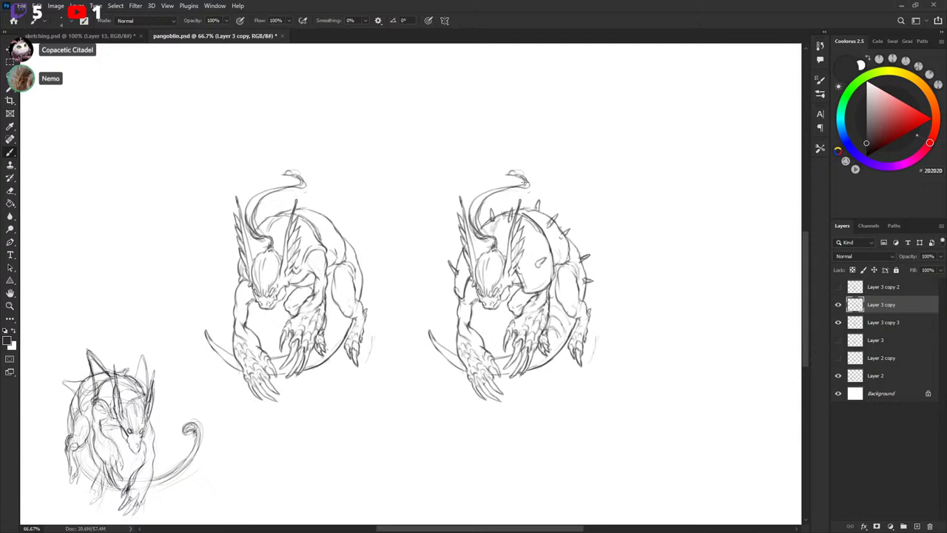
Add a new layer and try a long curved, tapering shape beside the right-hand creature's hind leg, painting out overlaps in white.
scroll(589, 210, down, 5)
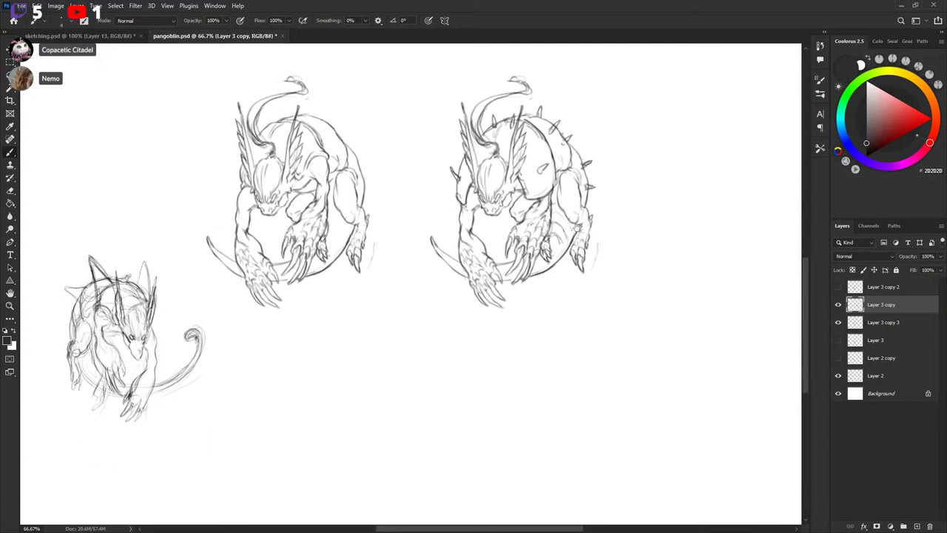
drag(580, 251, 560, 285)
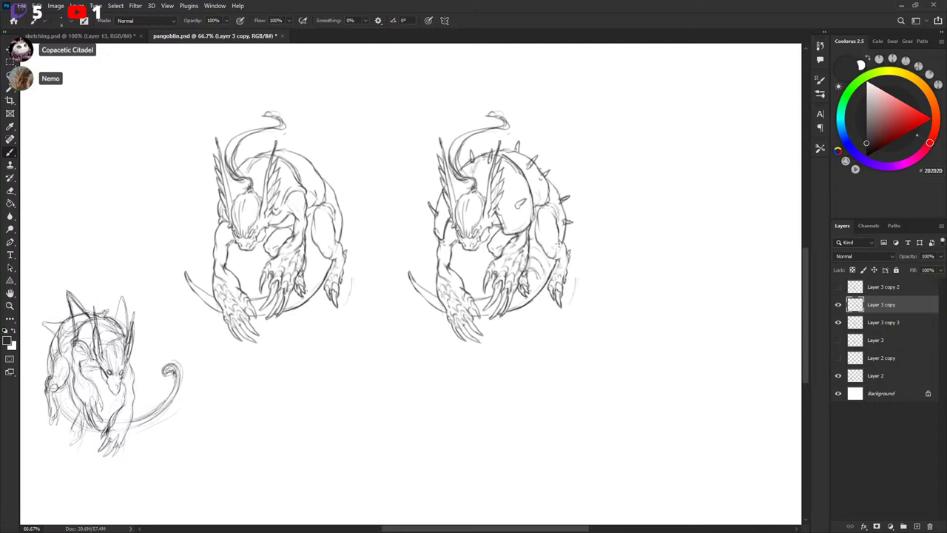
drag(596, 233, 601, 236)
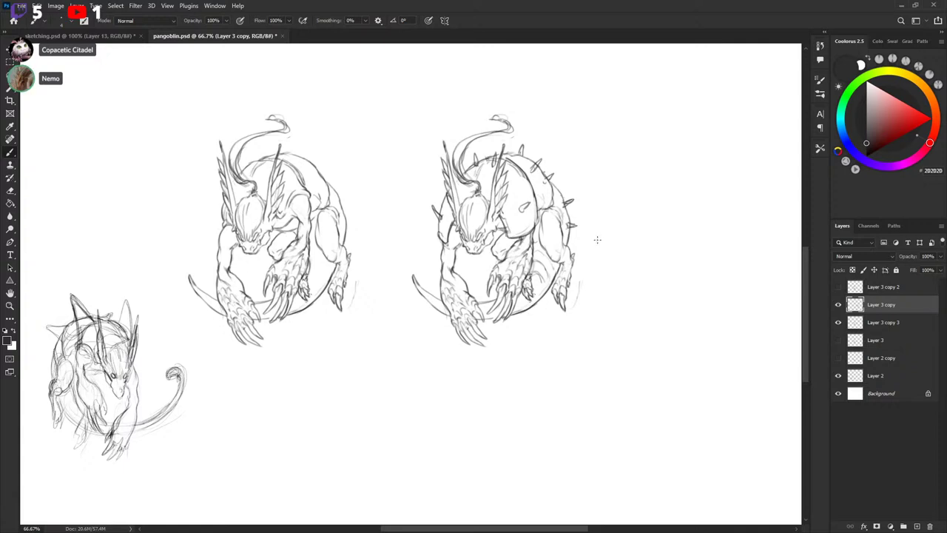
scroll(595, 257, up, 3)
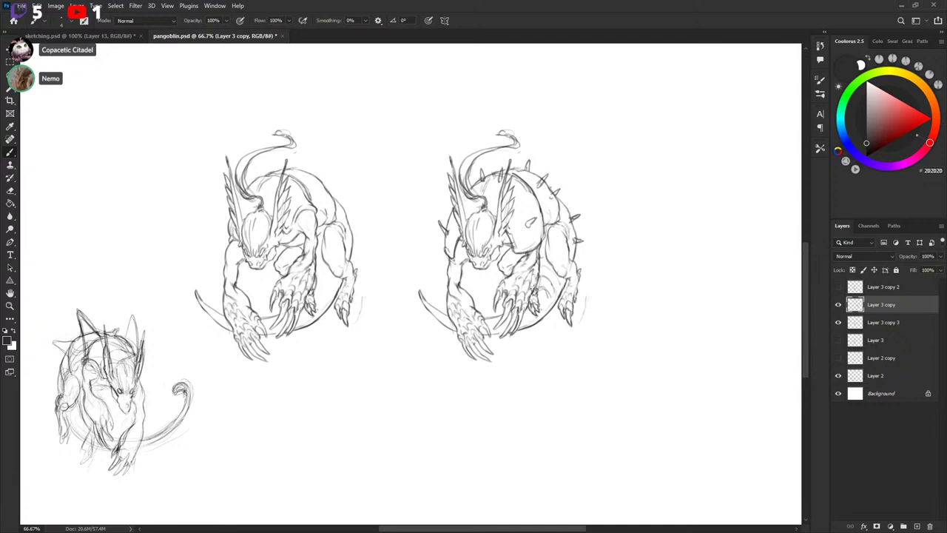
drag(544, 281, 574, 233)
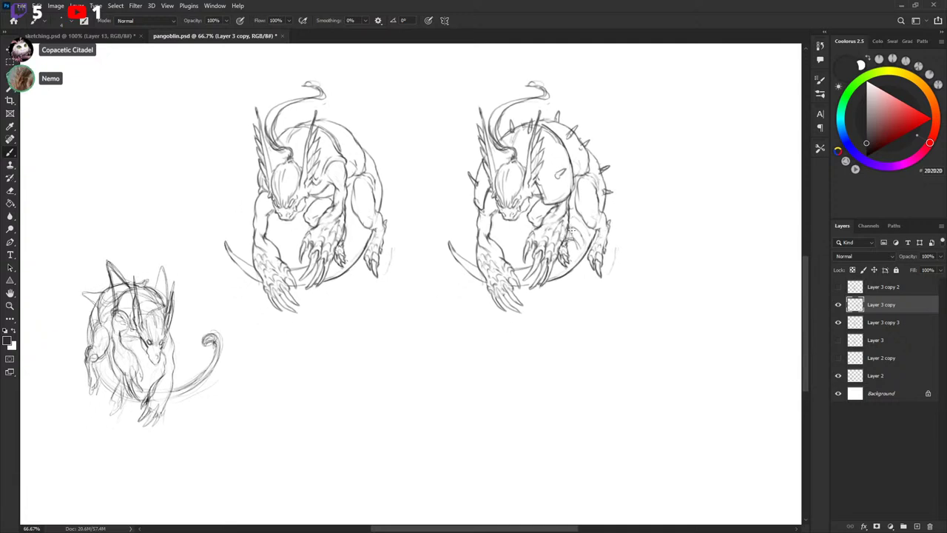
click(915, 527)
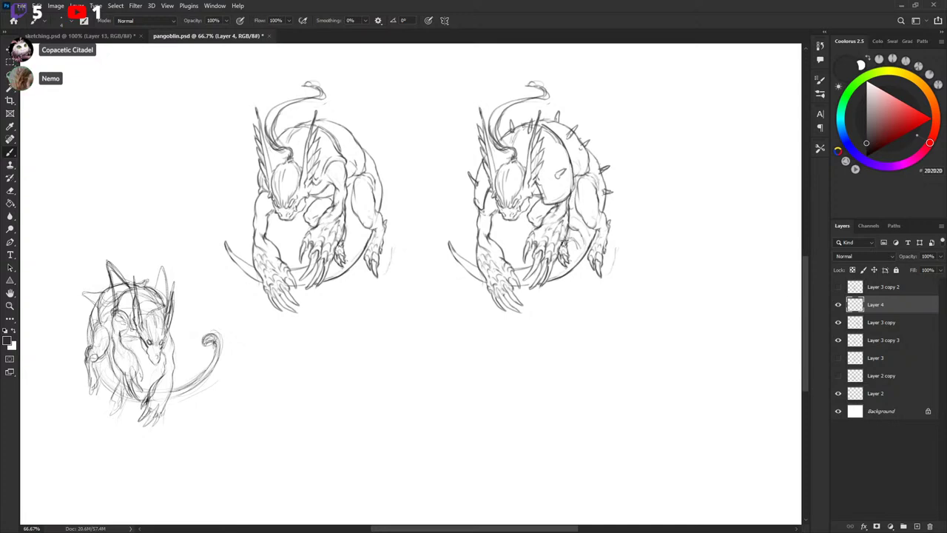
mouse_move(571, 243)
mouse_down()
mouse_move(540, 325)
mouse_move(583, 256)
mouse_move(538, 317)
mouse_move(568, 296)
mouse_move(584, 237)
mouse_up()
key(ctrl+z)
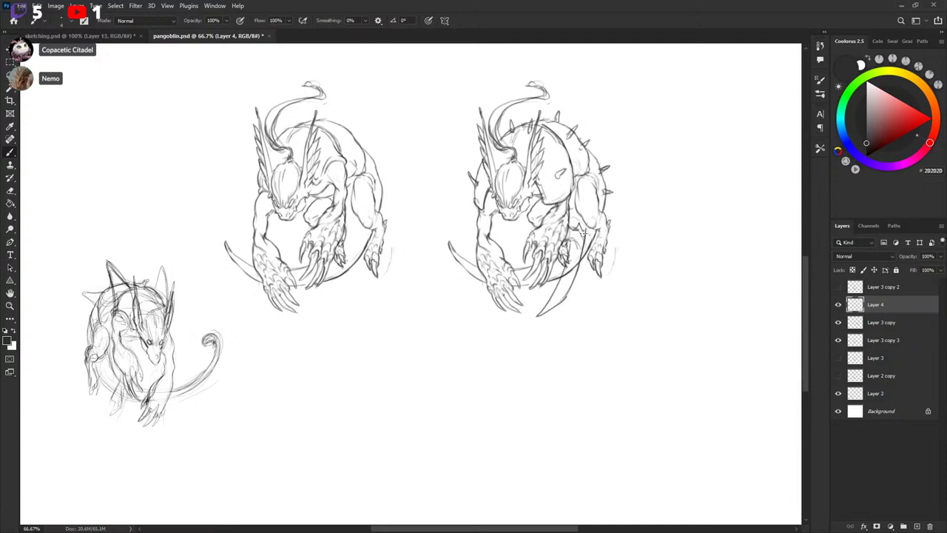
key(x)
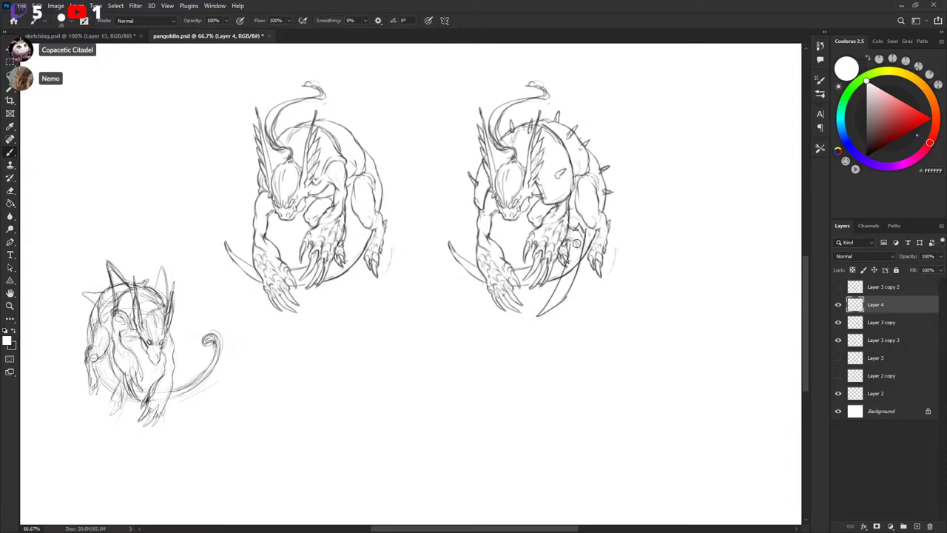
key(x)
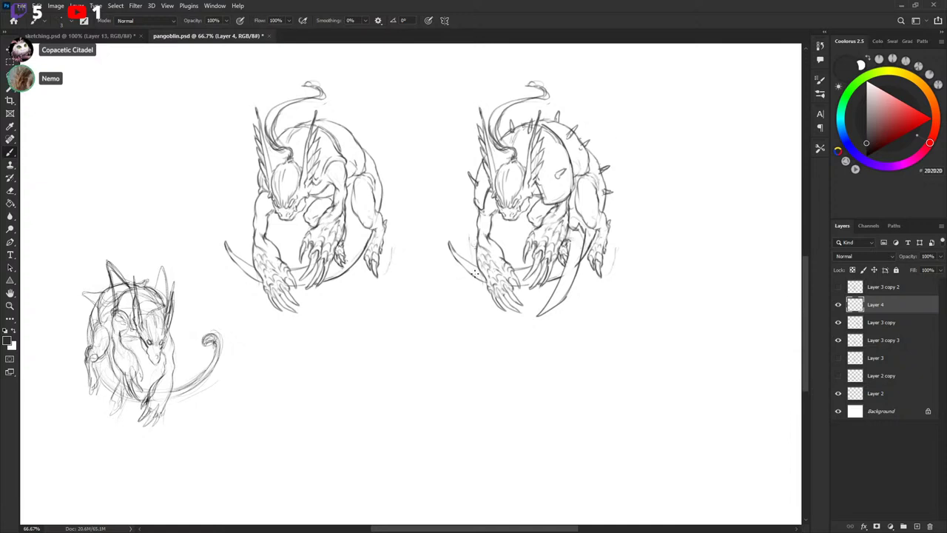
Try a matching curved shape around the right-hand creature's opposite forearm and hand, and undo its strokes.
drag(469, 240, 496, 316)
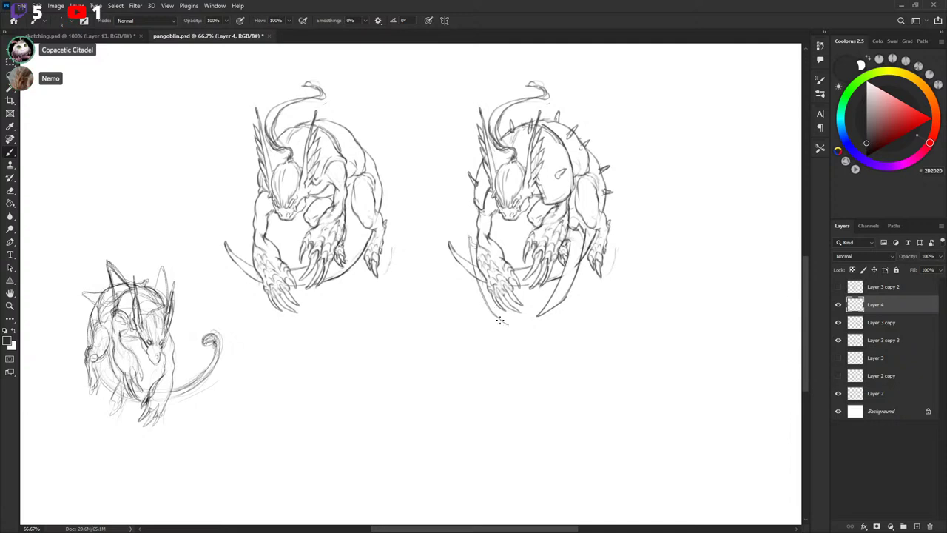
drag(493, 313, 511, 324)
drag(507, 322, 512, 326)
key(ctrl+z)
key(ctrl+z)
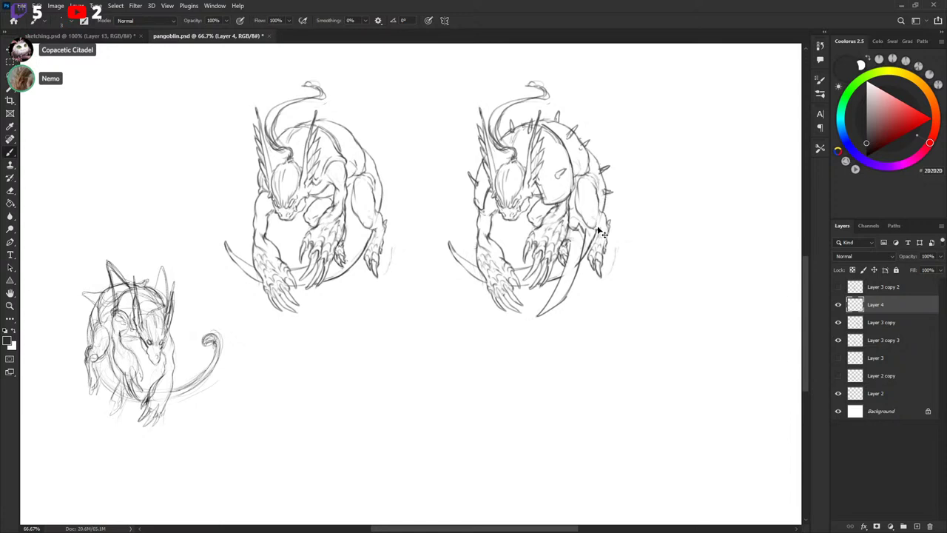
Undo the curved tapering shape beside the hind leg and the creation of its layer.
key(ctrl+z)
key(ctrl+z)
key(ctrl+z)
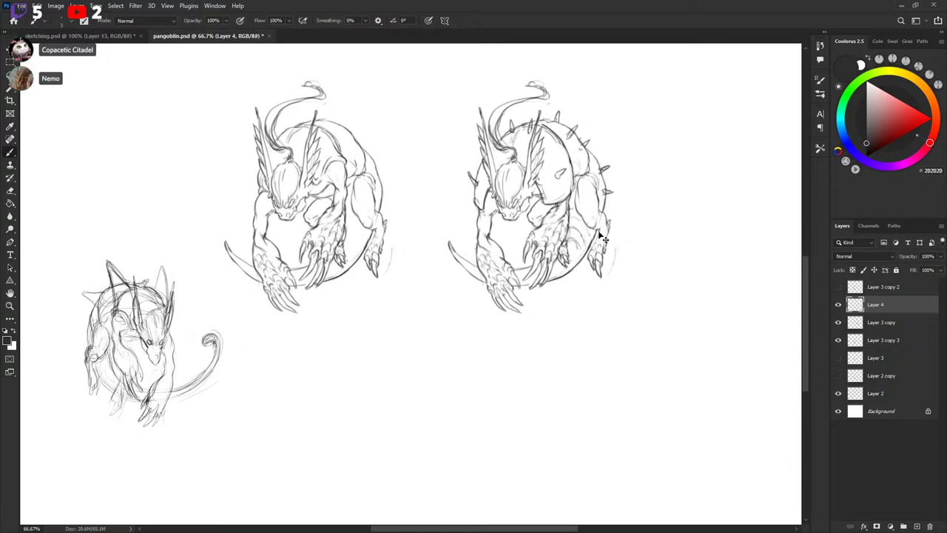
key(ctrl+z)
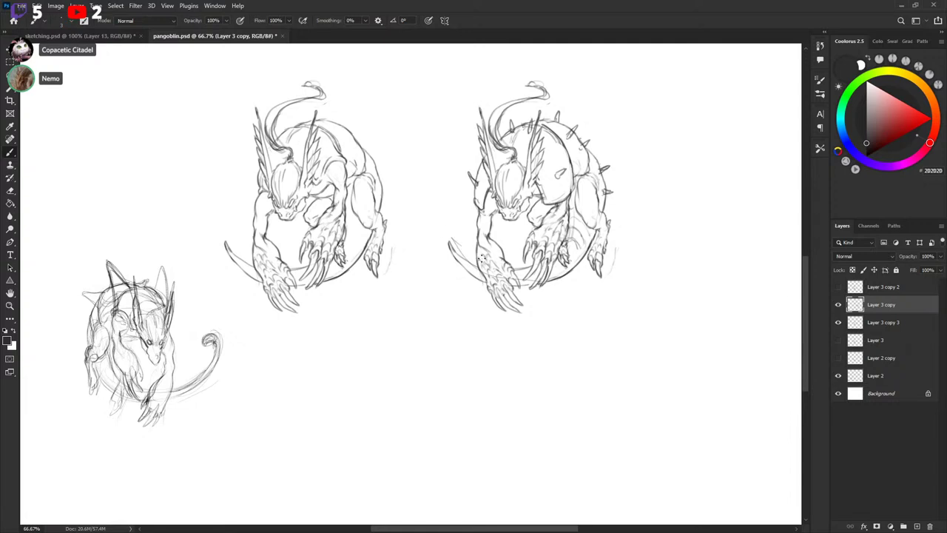
Try heavier tail strokes sweeping across the right-hand creature's forearm and claws, and undo them.
mouse_move(459, 245)
mouse_down()
mouse_move(531, 282)
mouse_move(540, 268)
mouse_move(460, 254)
mouse_move(542, 268)
mouse_up()
key(ctrl+z)
key(ctrl+z)
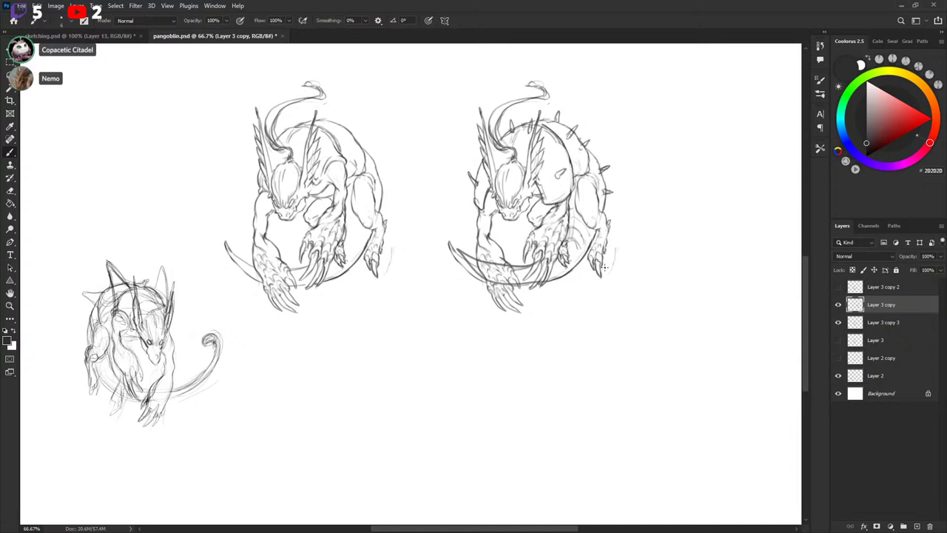
key(ctrl+z)
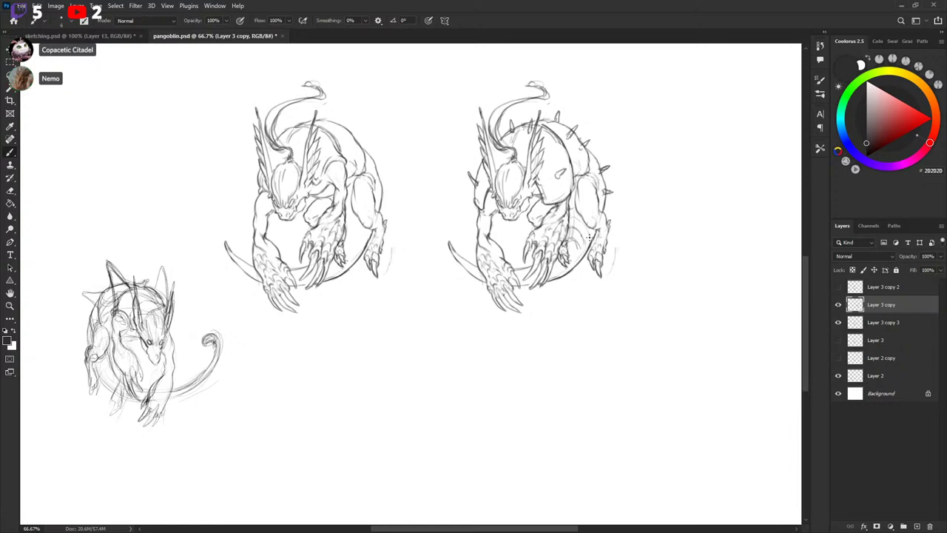
Try dark curved blade shapes beside the right-hand creature's hind leg and beside its opposite upper arm.
mouse_move(582, 256)
mouse_down()
mouse_move(554, 299)
mouse_move(567, 236)
mouse_up()
key(ctrl+z)
drag(571, 160, 585, 224)
mouse_move(584, 222)
mouse_down()
mouse_move(569, 201)
mouse_move(583, 194)
mouse_move(580, 183)
mouse_move(585, 209)
mouse_up()
key(ctrl+z)
key(ctrl+z)
key(ctrl+z)
mouse_move(572, 166)
mouse_down()
mouse_move(582, 186)
mouse_move(569, 204)
mouse_move(581, 194)
mouse_move(590, 220)
mouse_move(584, 186)
mouse_move(576, 184)
mouse_move(581, 197)
mouse_move(567, 202)
mouse_move(573, 194)
mouse_move(584, 222)
mouse_up()
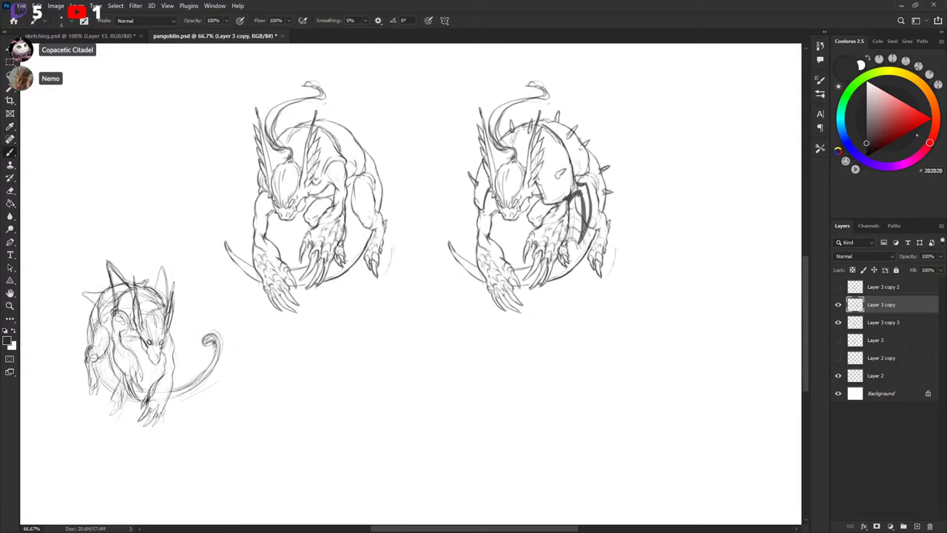
mouse_move(488, 211)
mouse_down()
mouse_move(475, 194)
mouse_move(469, 244)
mouse_move(475, 210)
mouse_up()
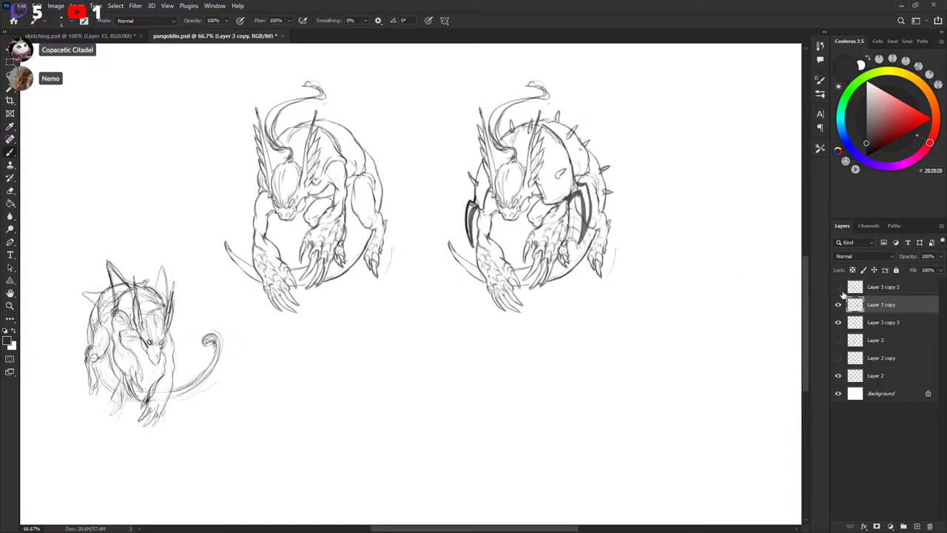
Undo the dark curved blade shapes beside the right-hand creature's hind leg and opposite arm.
key(ctrl+z)
key(ctrl+z)
key(ctrl+z)
key(ctrl+z)
key(ctrl+z)
key(ctrl+z)
key(ctrl+z)
key(ctrl+z)
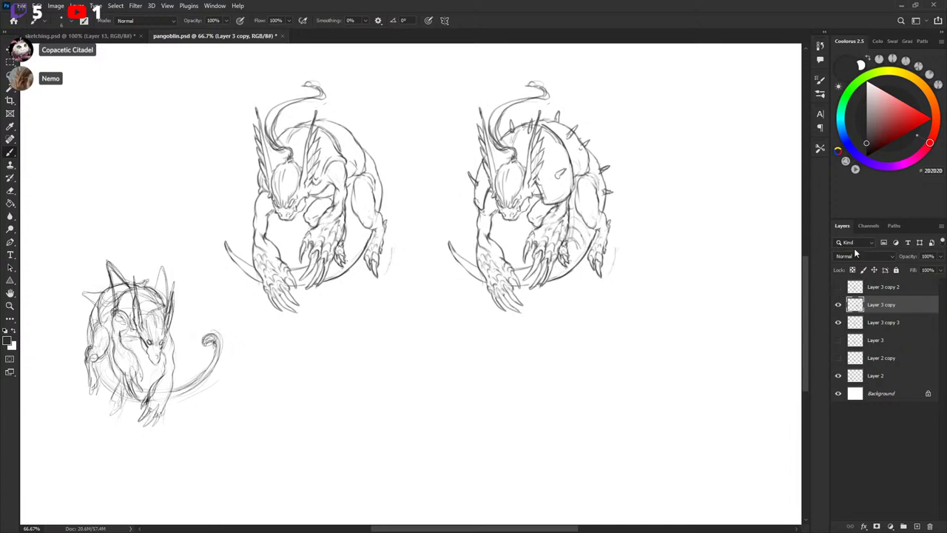
Hide Layer 3 copy 3, then duplicate the Layer 3 copy creature and place the duplicate in the freed space beside it.
drag(415, 234, 470, 205)
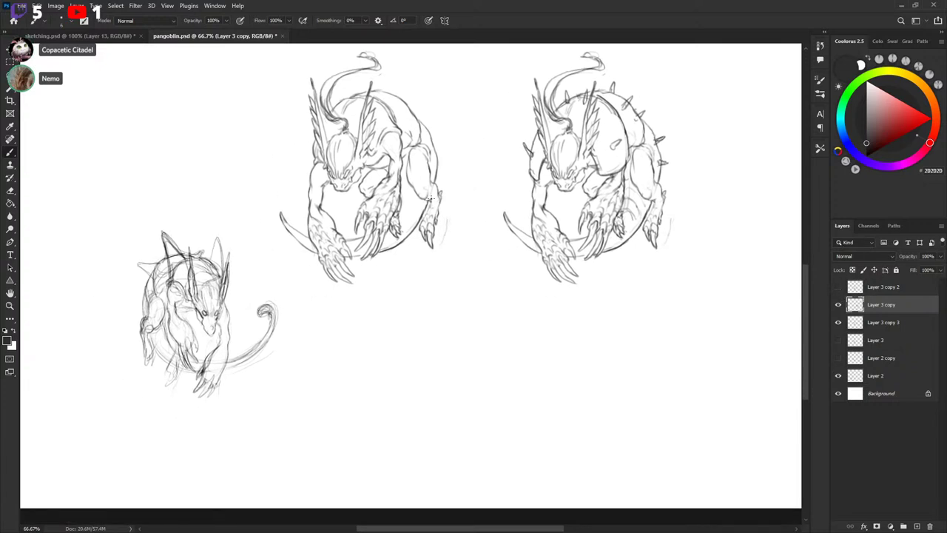
click(838, 322)
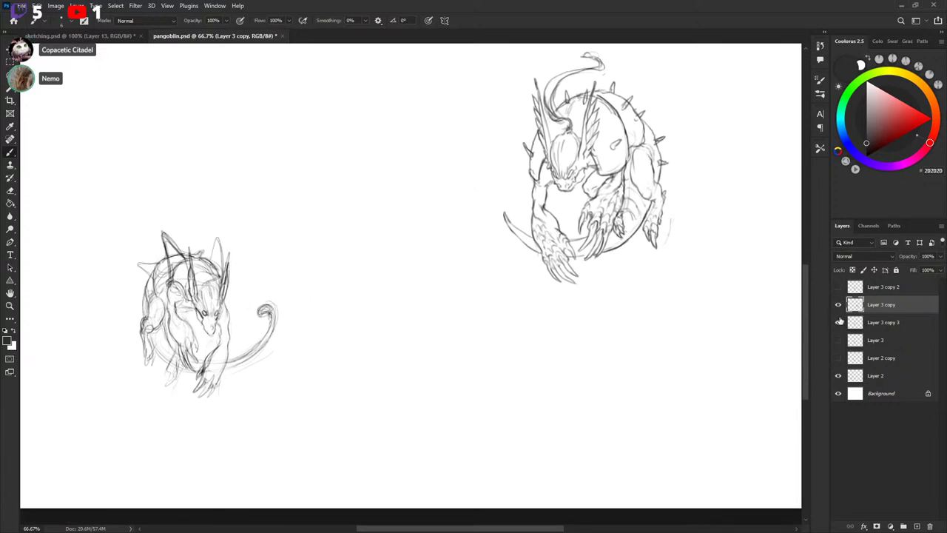
click(839, 322)
click(839, 322)
key(ctrl+j)
key(v)
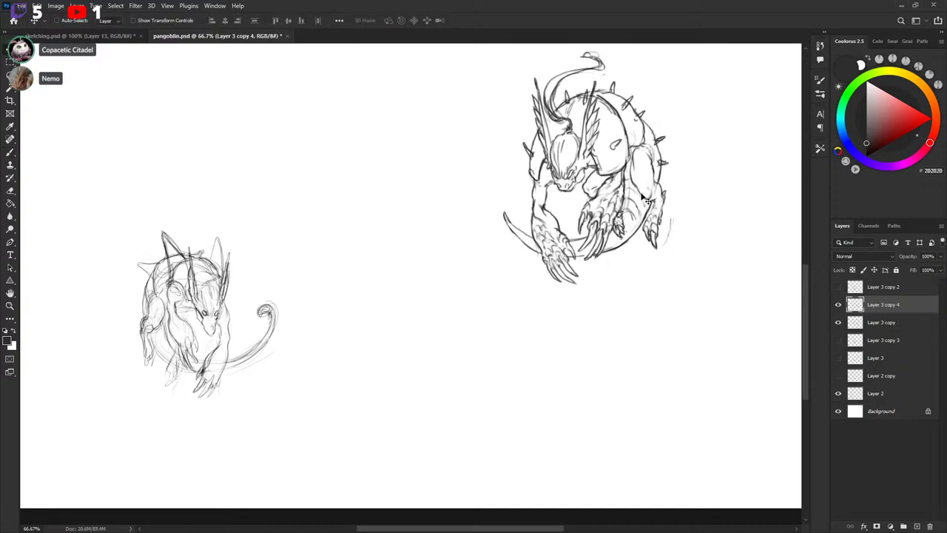
mouse_move(641, 197)
mouse_down()
mouse_move(405, 194)
mouse_move(433, 193)
mouse_up()
Flip the duplicated creature horizontally so it mirrors the right-hand one.
key(ctrl+t)
right_click(406, 191)
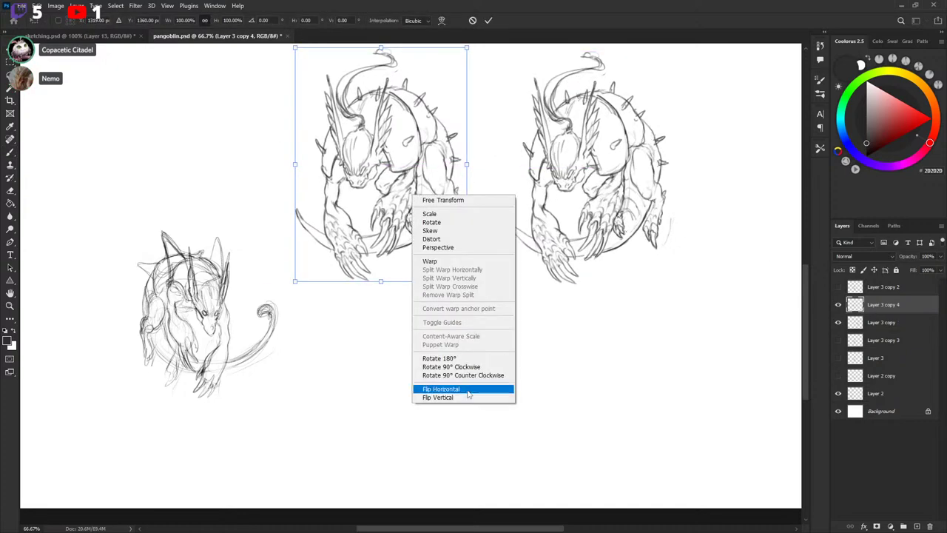
click(465, 390)
key(Return)
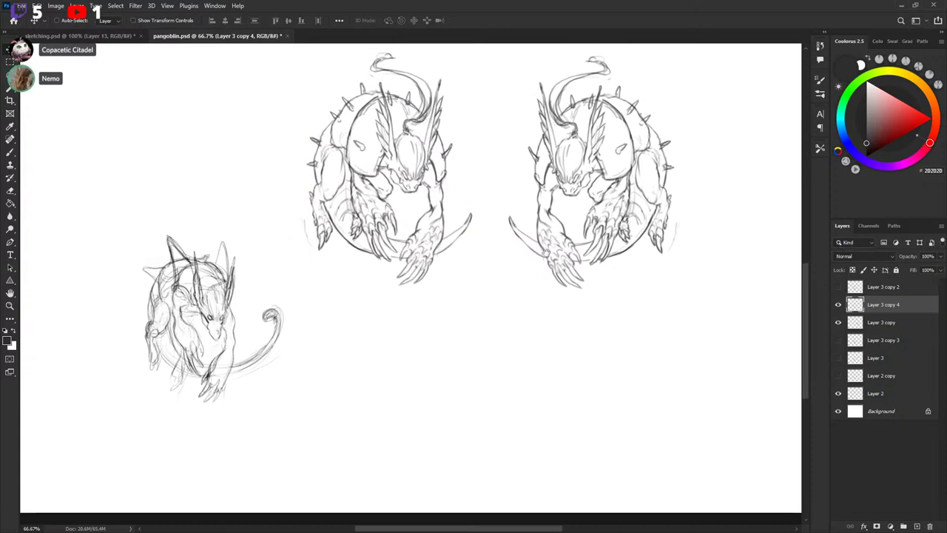
Thin the end of the mirrored creature's tail by painting along it in white.
key(b)
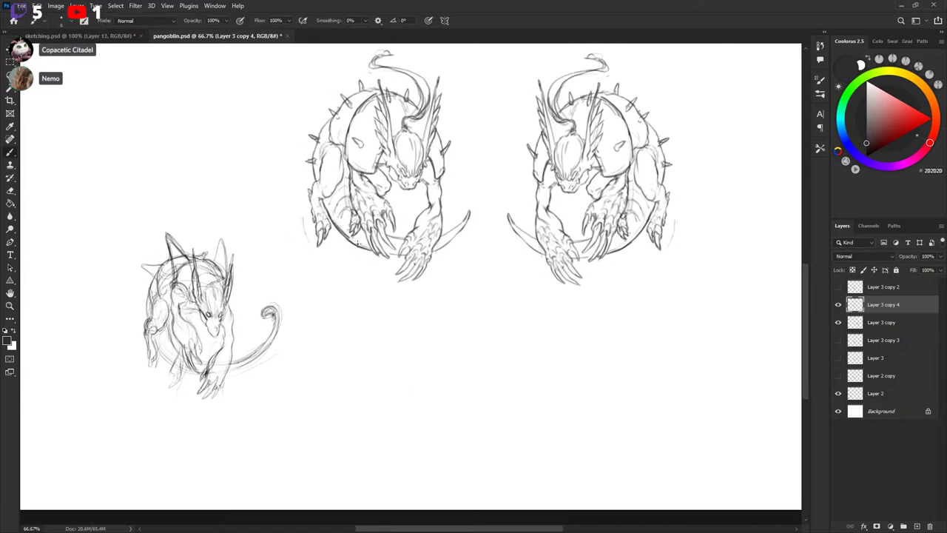
key(x)
key(x)
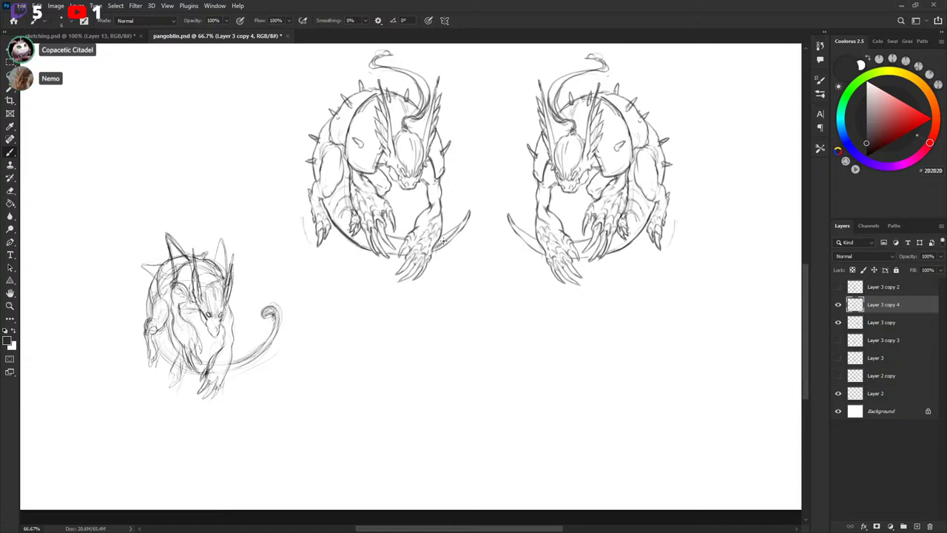
key(x)
drag(465, 226, 447, 248)
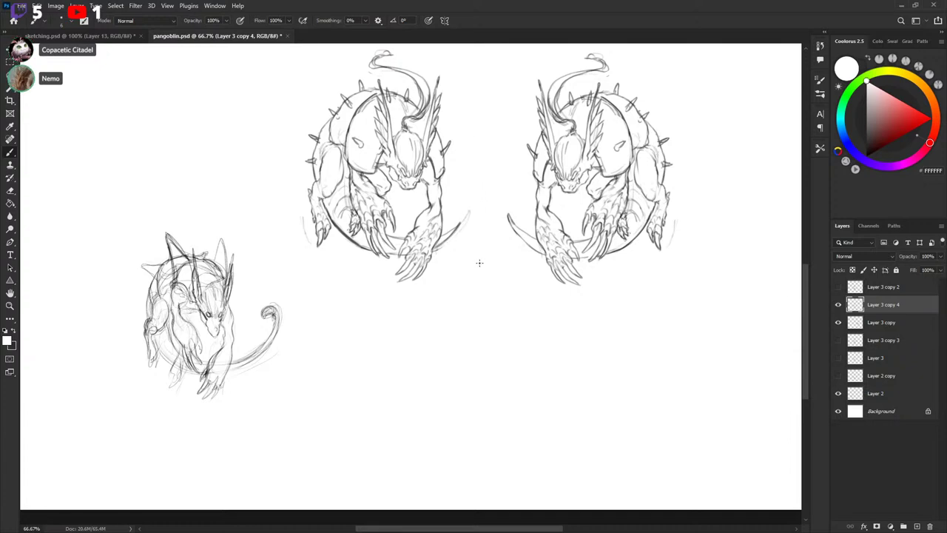
Sketch a small rolled-up ball with short spikes and a curved plate line in the space between and below the two creatures.
key(x)
mouse_move(462, 300)
mouse_down()
mouse_move(507, 329)
mouse_move(468, 291)
mouse_move(503, 287)
mouse_move(508, 324)
mouse_move(508, 294)
mouse_move(470, 290)
mouse_move(494, 327)
mouse_up()
drag(490, 283, 498, 319)
mouse_move(480, 330)
mouse_down()
mouse_move(497, 302)
mouse_move(518, 317)
mouse_up()
drag(468, 291, 485, 283)
click(479, 306)
drag(463, 316, 464, 323)
drag(507, 294, 511, 298)
mouse_move(503, 286)
mouse_down()
mouse_move(478, 306)
mouse_move(491, 323)
mouse_move(525, 314)
mouse_up()
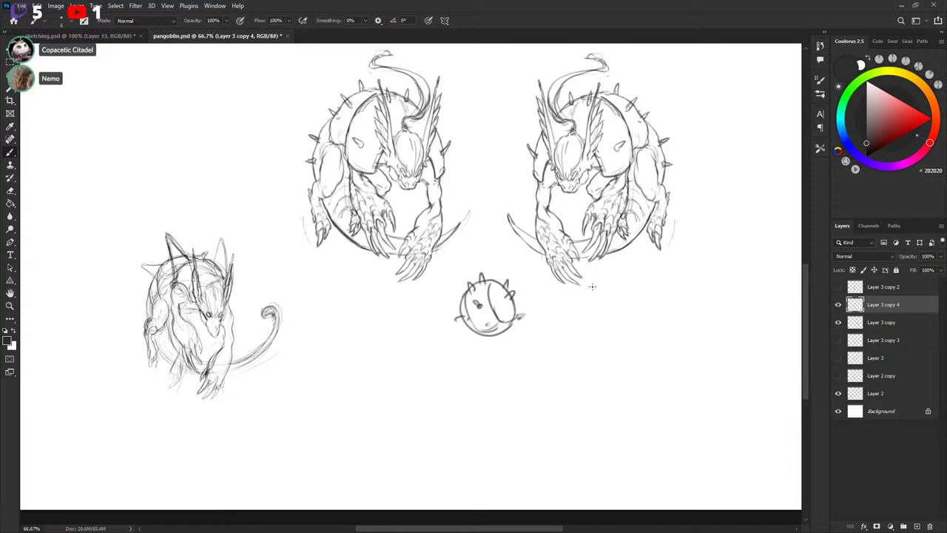
Draw a short, curling tail with small spikes rising from the small ball doodle.
mouse_move(491, 279)
mouse_down()
mouse_move(475, 244)
mouse_move(478, 259)
mouse_up()
drag(482, 260, 492, 279)
drag(475, 258, 494, 266)
drag(489, 270, 495, 278)
drag(485, 272, 501, 275)
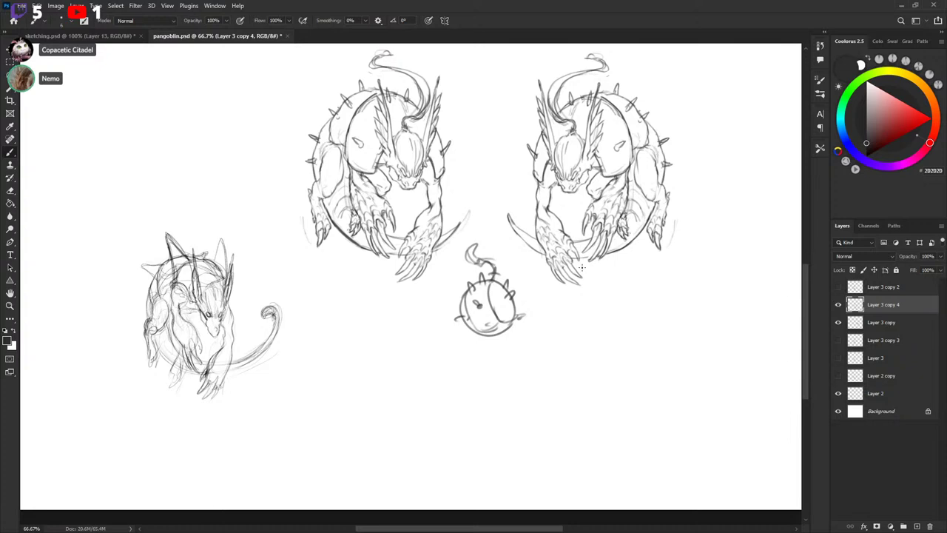
Select the spiked ball doodle with the Lasso, delete it and clear the selection.
scroll(564, 256, down, 1)
key(l)
mouse_move(456, 226)
mouse_down()
mouse_move(497, 366)
mouse_move(532, 275)
mouse_move(509, 221)
mouse_up()
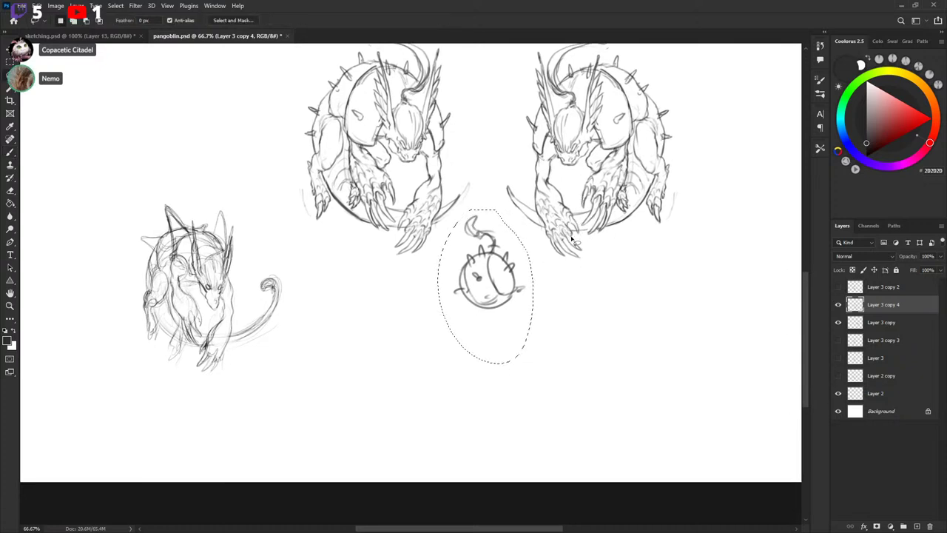
key(Delete)
key(ctrl+d)
key(b)
Draw a tall blade rising from the mirrored creature's back and a second curved blade behind its head, undoing stray strokes.
scroll(455, 159, up, 3)
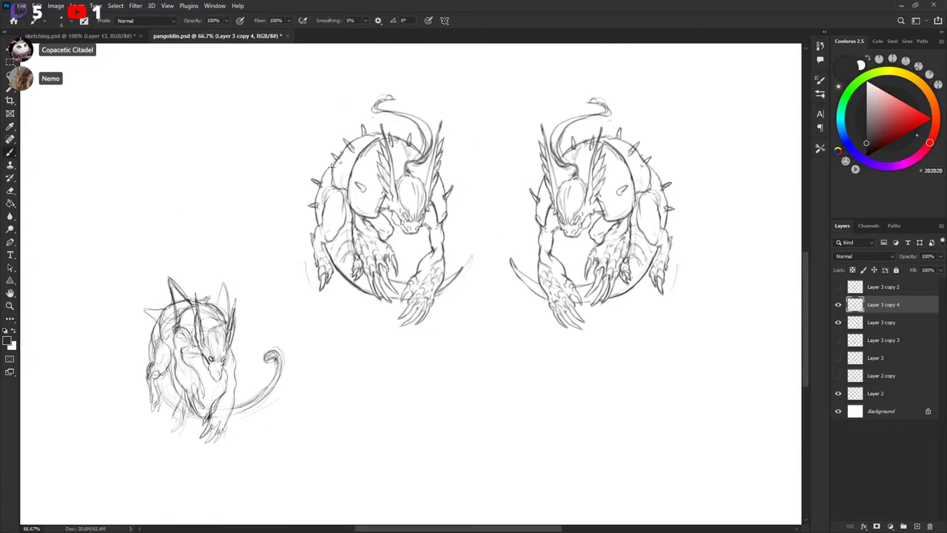
scroll(337, 157, up, 1)
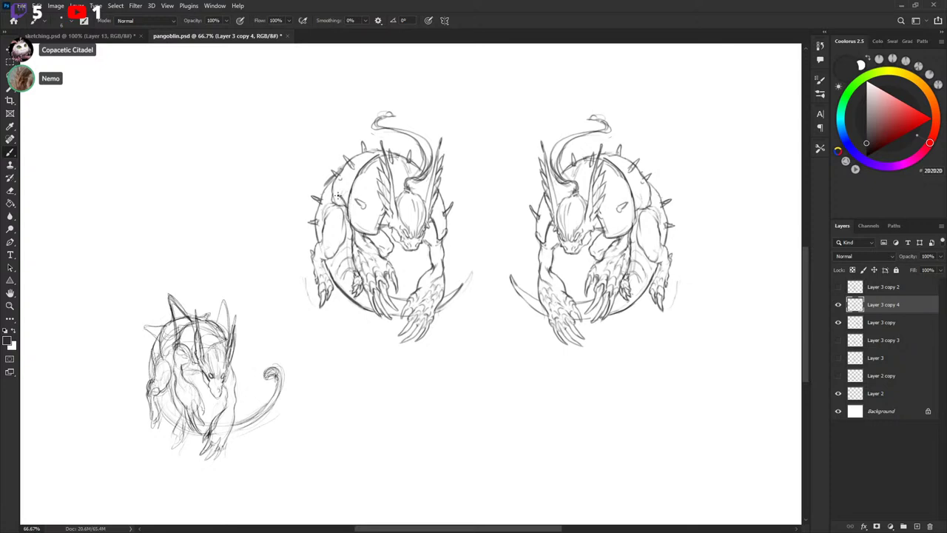
mouse_move(336, 191)
mouse_down()
mouse_move(344, 117)
mouse_move(337, 184)
mouse_move(347, 120)
mouse_move(365, 97)
mouse_move(356, 175)
mouse_up()
key(ctrl+z)
key(ctrl+z)
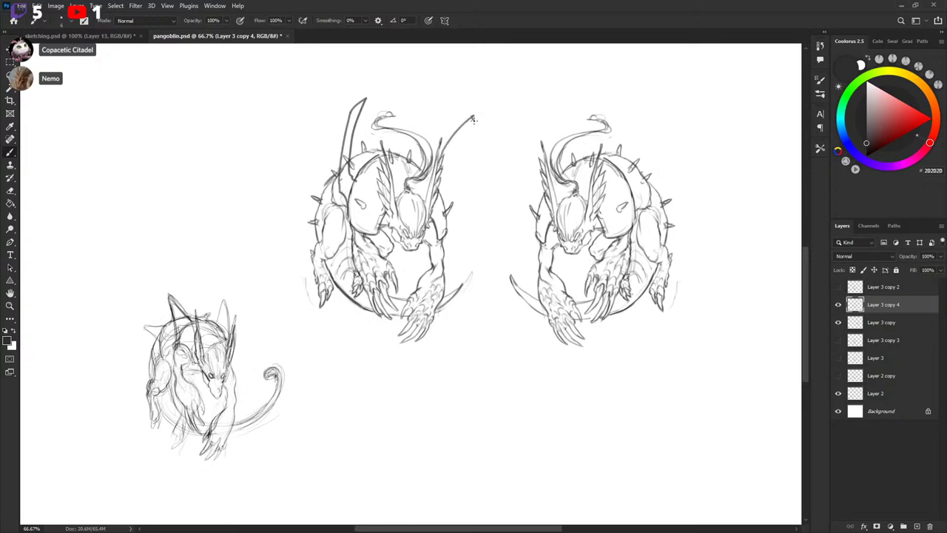
mouse_move(438, 150)
mouse_down()
mouse_move(468, 121)
mouse_move(447, 201)
mouse_up()
key(ctrl+z)
mouse_move(416, 165)
mouse_down()
mouse_move(452, 115)
mouse_move(434, 145)
mouse_up()
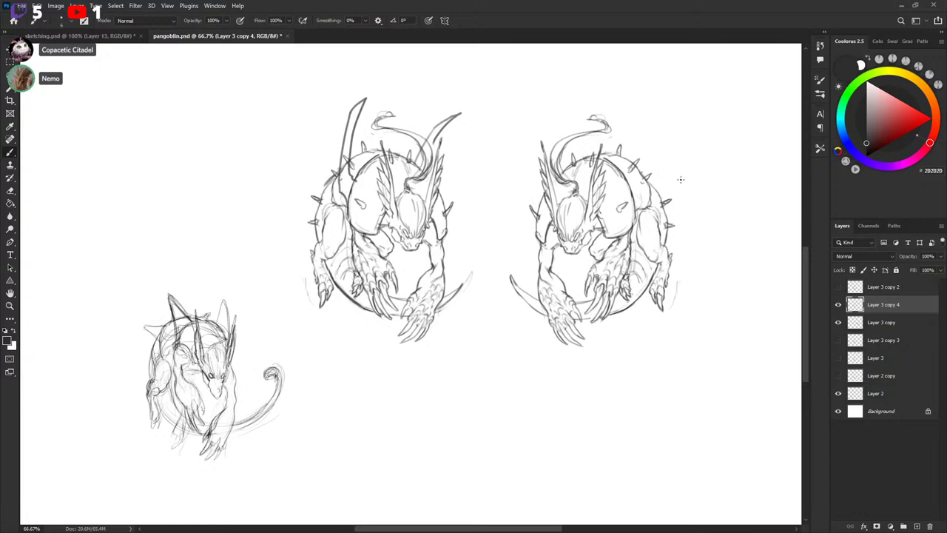
Paint out the sketch lines overlapping inside both new blades using a larger white brush.
key(x)
drag(344, 156, 349, 197)
key(bracketright)
key(bracketright)
key(bracketright)
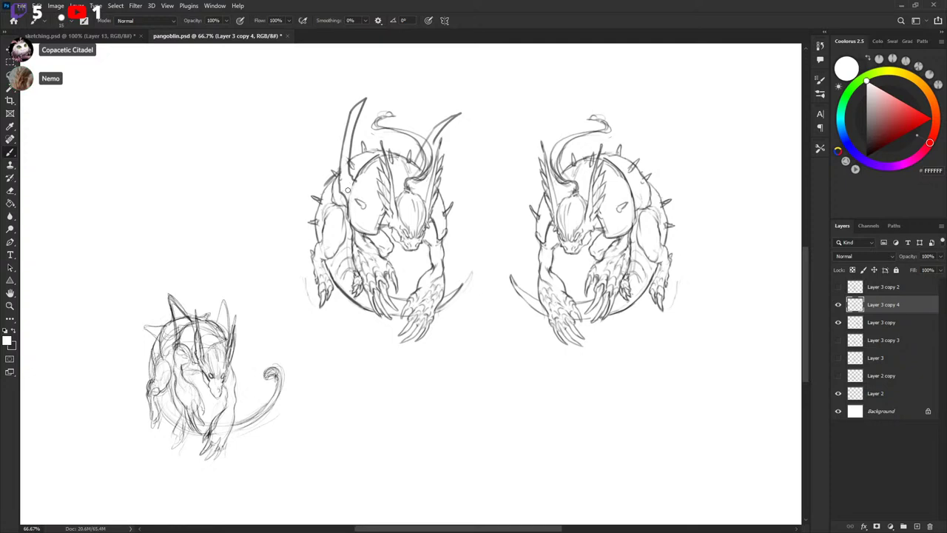
drag(345, 151, 350, 198)
drag(432, 134, 423, 151)
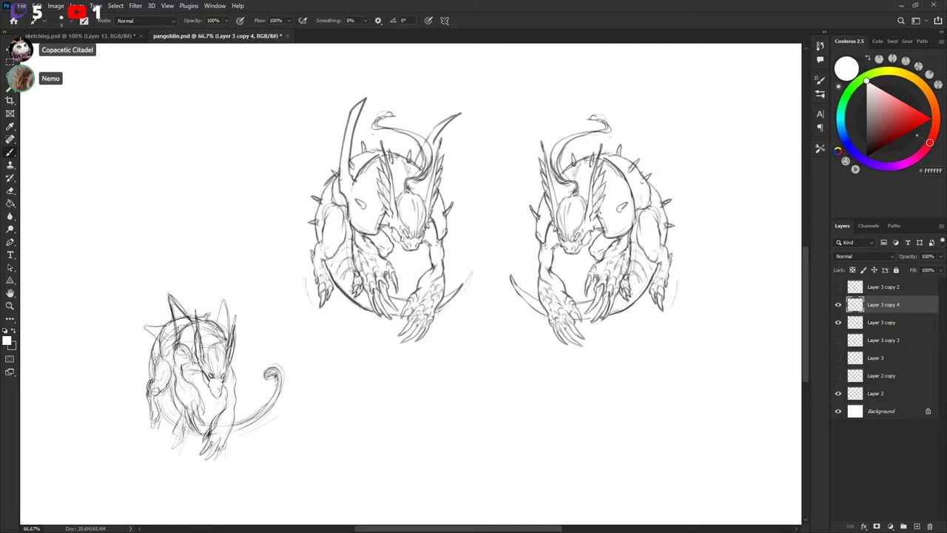
Refine the curved blade behind the mirrored creature's head, alternating dark and white strokes and adding an inner edge line.
key(x)
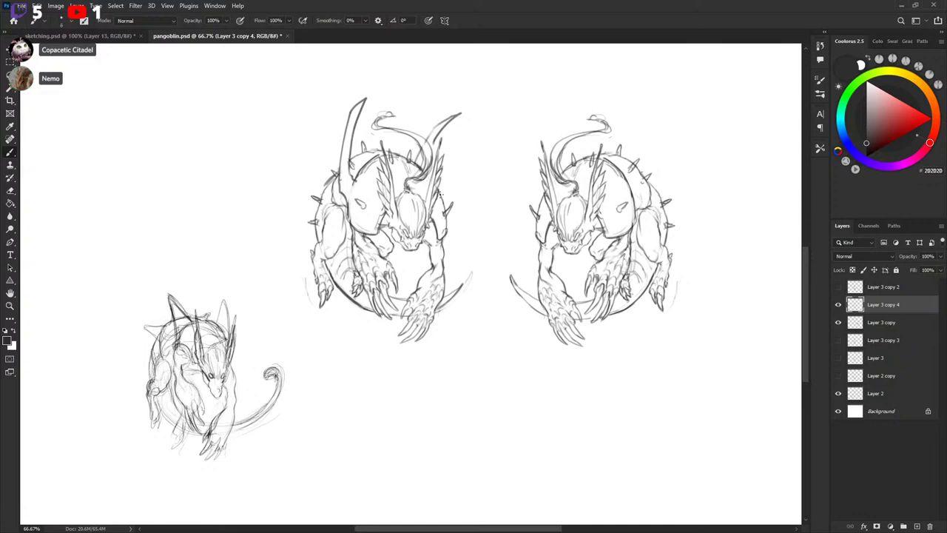
key(x)
key(x)
key(x)
key(x)
key(x)
key(x)
key(x)
key(x)
mouse_move(445, 119)
mouse_down()
mouse_move(455, 116)
mouse_move(431, 146)
mouse_up()
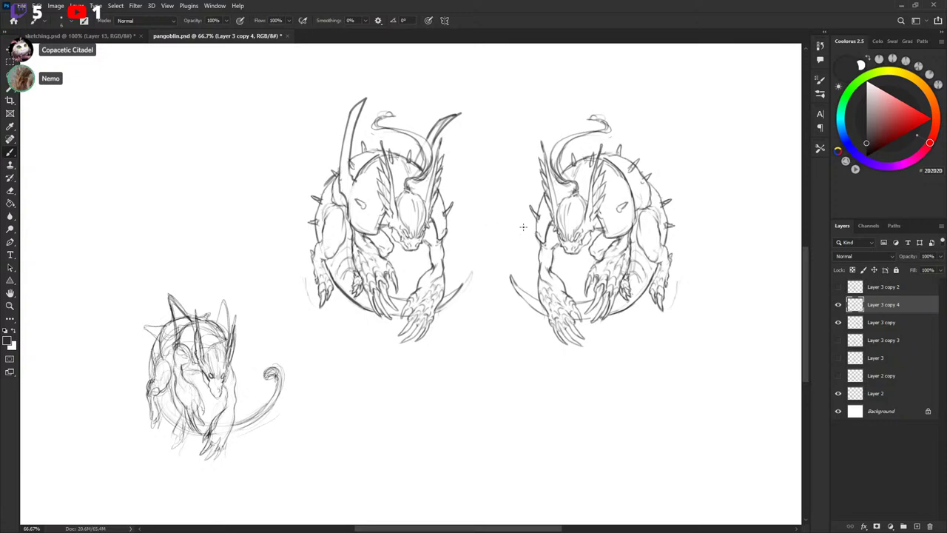
Strengthen the line work along the mirrored creature's upper back and around the top of its head.
drag(357, 167, 397, 152)
drag(413, 159, 424, 208)
drag(415, 175, 426, 201)
Lasso the curved blade behind the head, rotate it about -6.7° and shift it slightly into place.
key(l)
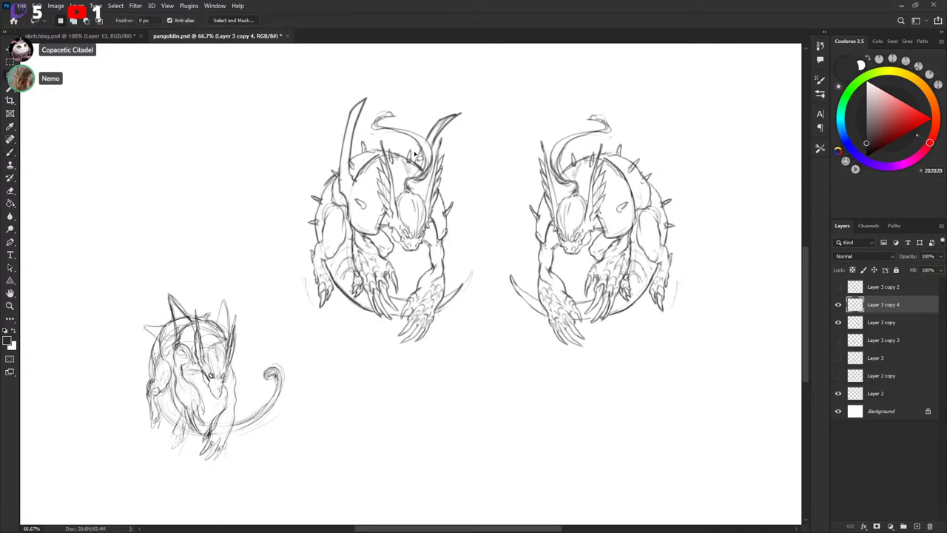
mouse_move(413, 153)
mouse_down()
mouse_move(421, 163)
mouse_move(419, 144)
mouse_move(435, 148)
mouse_move(428, 120)
mouse_move(429, 152)
mouse_up()
key(ctrl+t)
drag(491, 97, 511, 82)
drag(444, 128, 449, 132)
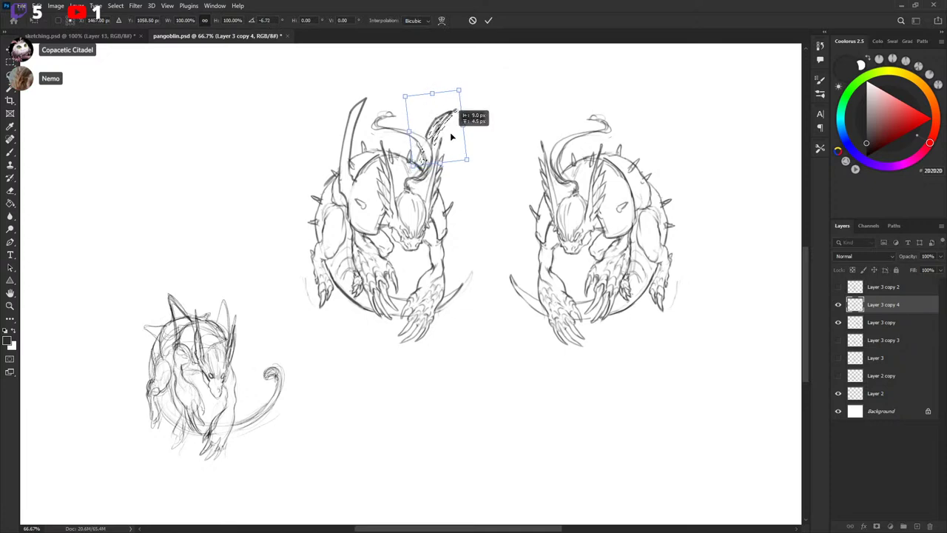
key(Return)
key(ctrl+d)
Shade the tall blade on the mirrored creature's back and cut off its tip with a Lasso selection.
key(b)
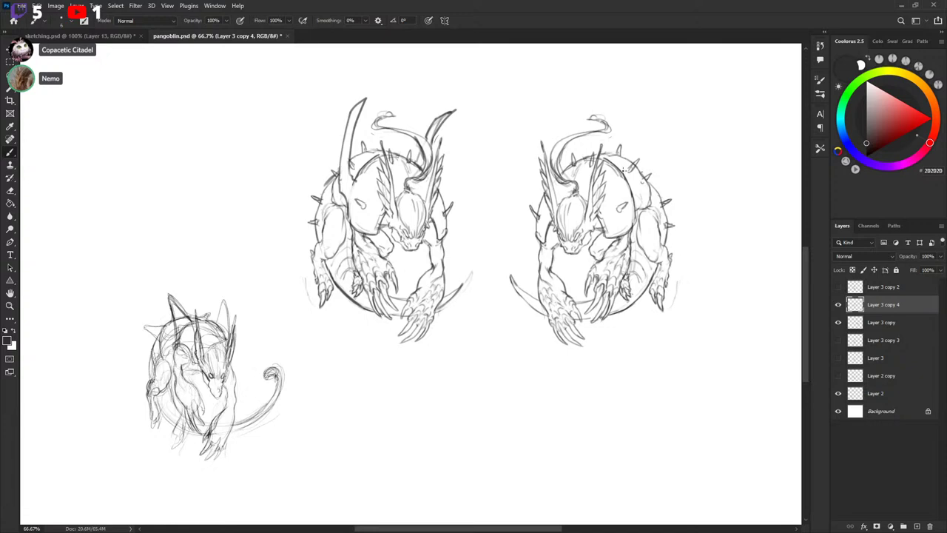
drag(623, 170, 616, 180)
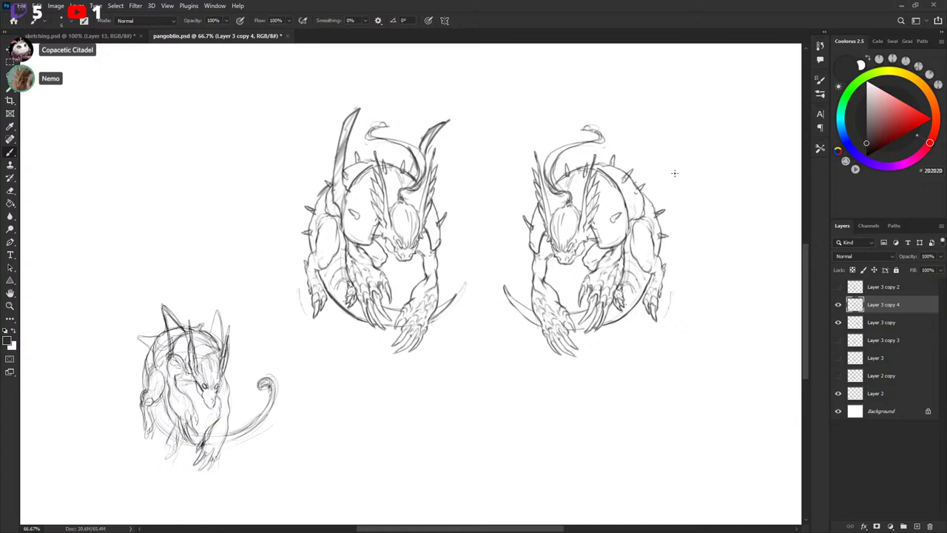
key(x)
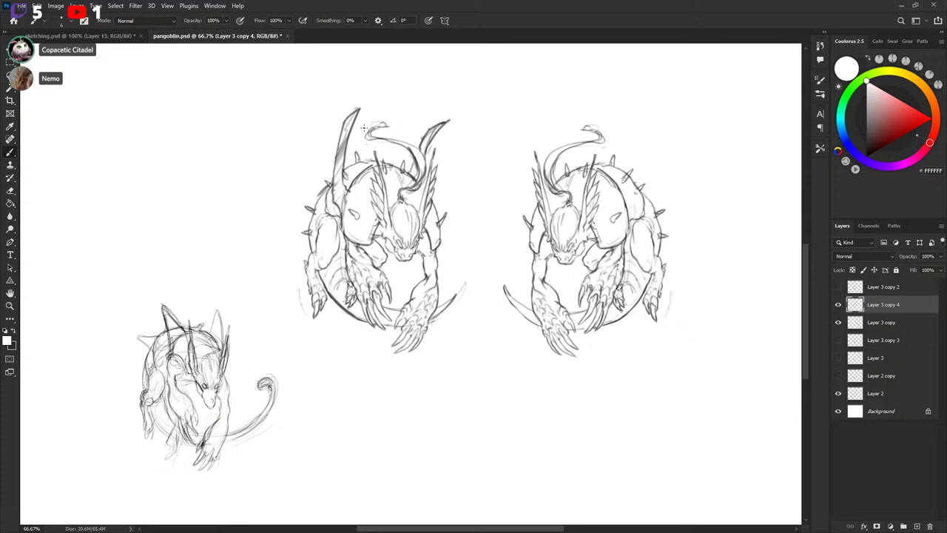
key(x)
mouse_move(342, 133)
mouse_down()
mouse_move(352, 123)
mouse_move(339, 127)
mouse_up()
key(l)
key(Delete)
key(ctrl+d)
key(b)
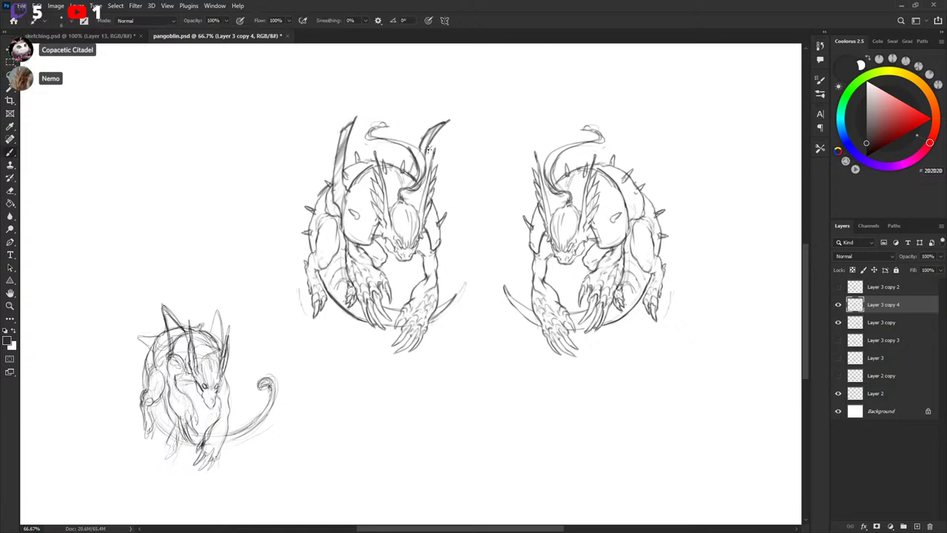
Trim the curved blade near its tip with white and darken the lines at the tall blade's base.
key(x)
mouse_move(435, 135)
mouse_down()
mouse_move(411, 128)
mouse_move(433, 138)
mouse_move(427, 148)
mouse_move(443, 122)
mouse_up()
key(x)
drag(347, 192, 343, 208)
key(x)
key(x)
drag(696, 184, 693, 182)
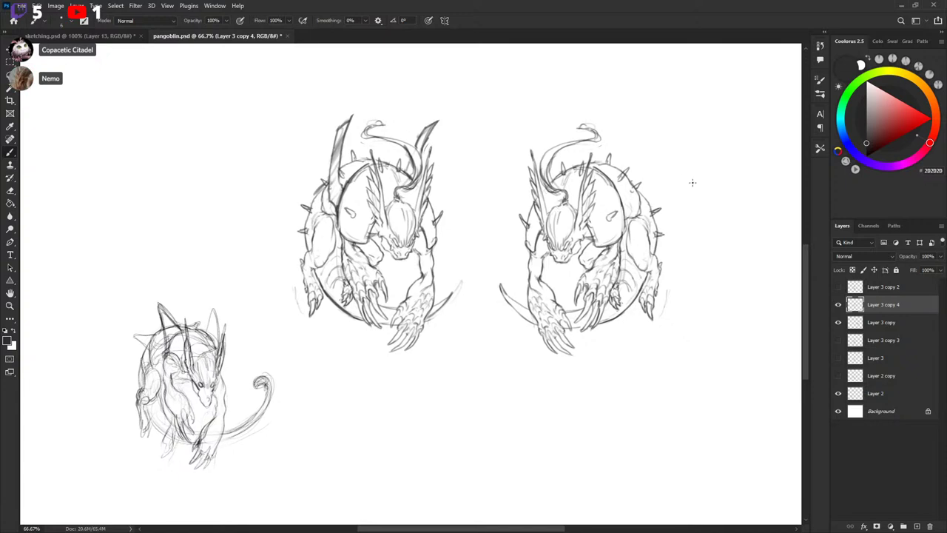
key(v)
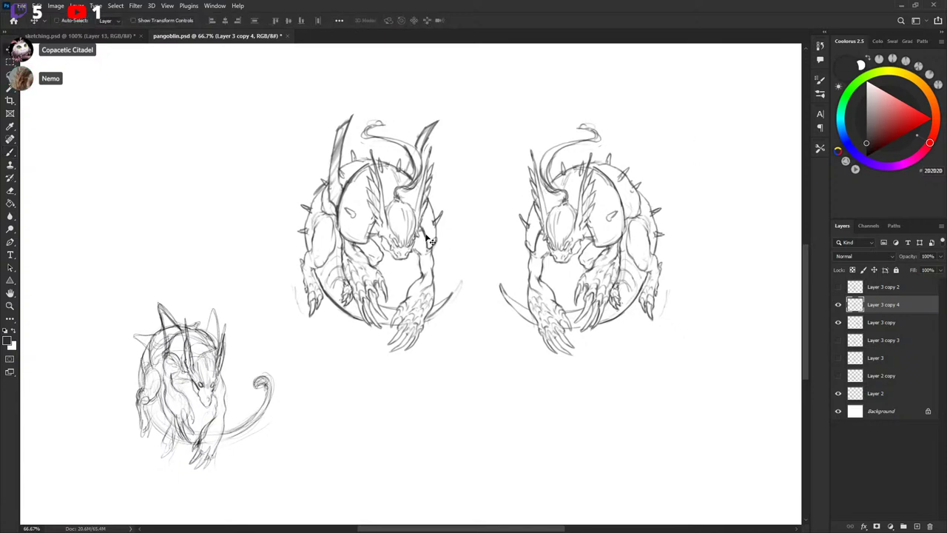
mouse_move(433, 238)
mouse_down()
mouse_move(521, 232)
mouse_move(456, 252)
mouse_move(495, 242)
mouse_move(467, 243)
mouse_up()
drag(575, 183, 543, 180)
drag(608, 229, 606, 227)
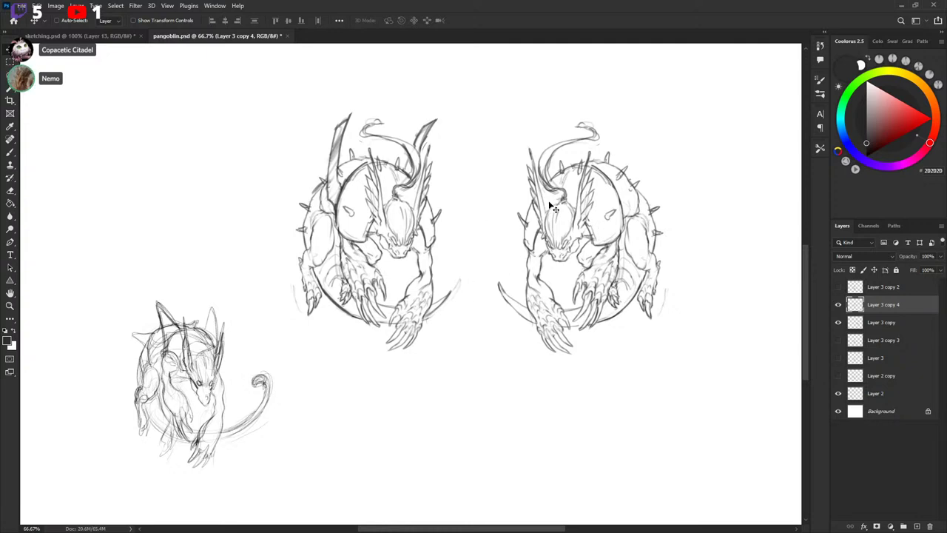
Set the brush colour to pure red and try a spiral flow line around the mirrored creature's head, back and tail.
click(931, 119)
key(b)
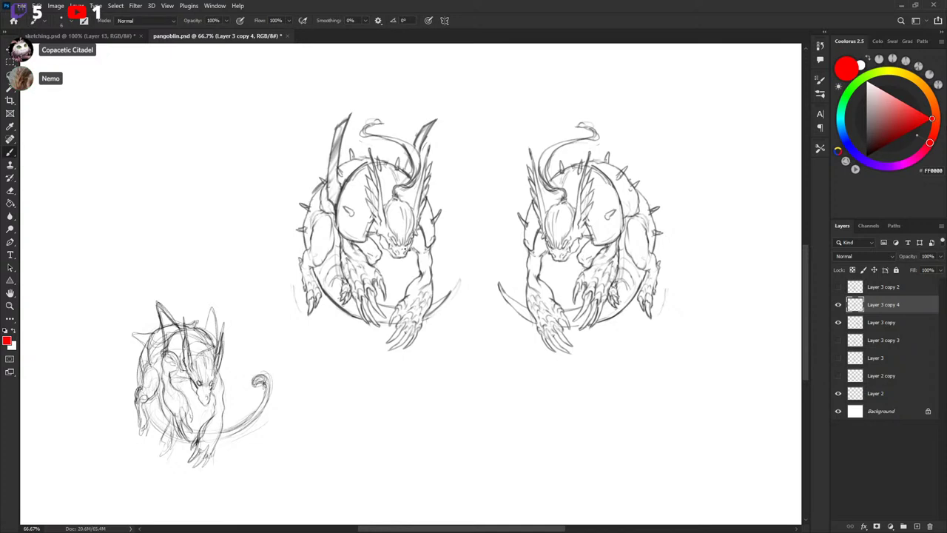
mouse_move(411, 243)
mouse_down()
mouse_move(400, 324)
mouse_move(495, 190)
mouse_up()
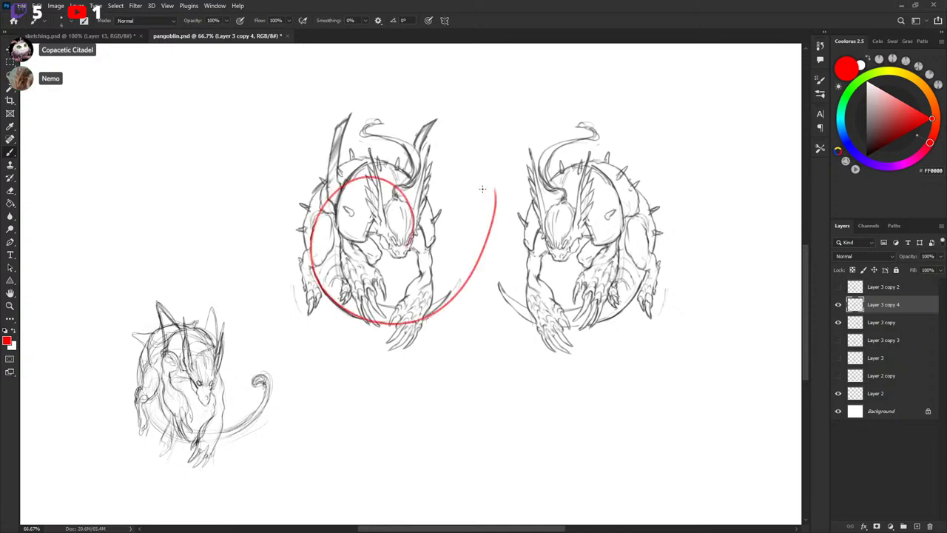
key(ctrl+z)
mouse_move(350, 236)
mouse_down()
mouse_move(358, 102)
mouse_move(365, 257)
mouse_move(357, 191)
mouse_move(489, 268)
mouse_up()
key(ctrl+z)
Add a new layer, try red flow lines following the two blades, and undo the red lines.
click(919, 526)
drag(334, 214, 376, 82)
mouse_move(407, 211)
mouse_down()
mouse_move(428, 132)
mouse_move(472, 84)
mouse_up()
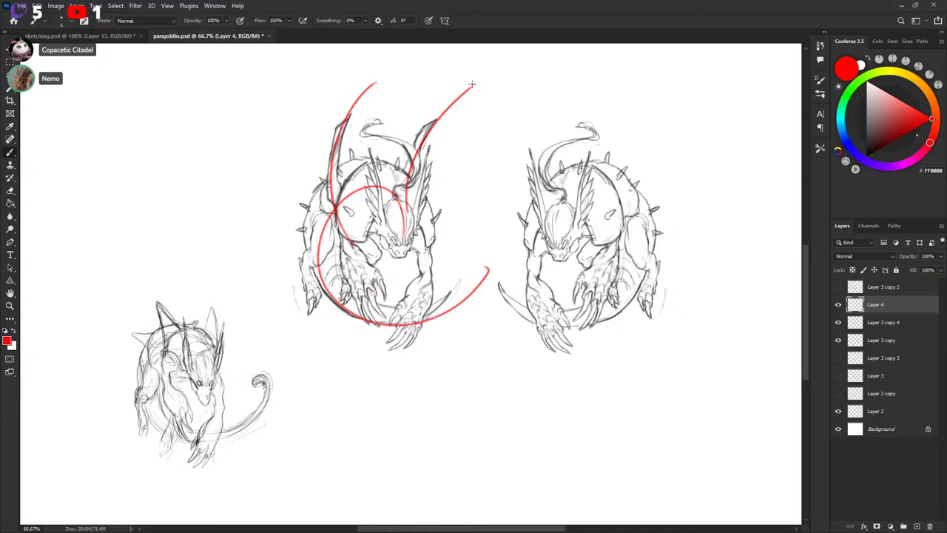
key(ctrl+z)
key(ctrl+z)
key(ctrl+z)
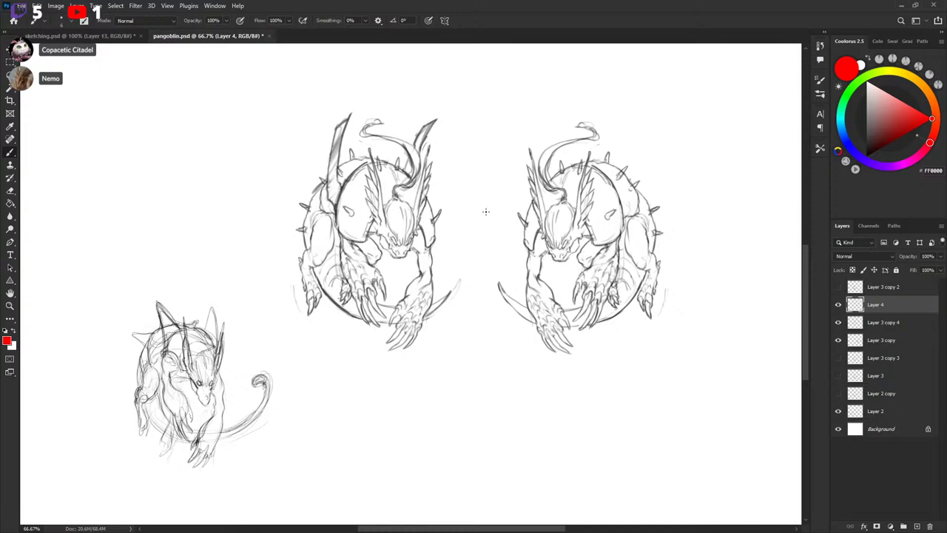
Discard the selection around the shorter blade, merge Layer 4 down into Layer 3 copy 4, and toggle the merged layer's visibility to check it.
key(l)
mouse_move(419, 151)
mouse_down()
mouse_move(427, 138)
mouse_move(419, 148)
mouse_up()
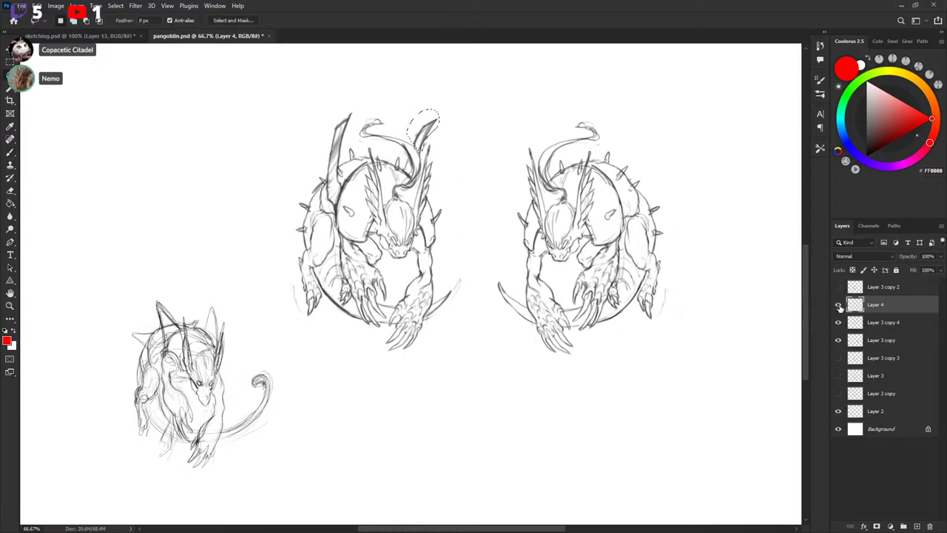
key(ctrl+d)
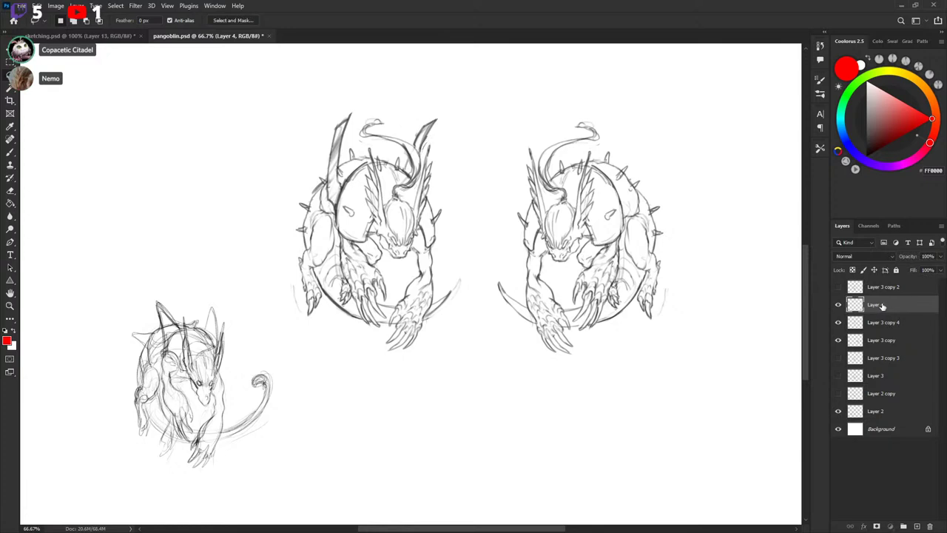
key(ctrl+e)
click(839, 307)
click(839, 305)
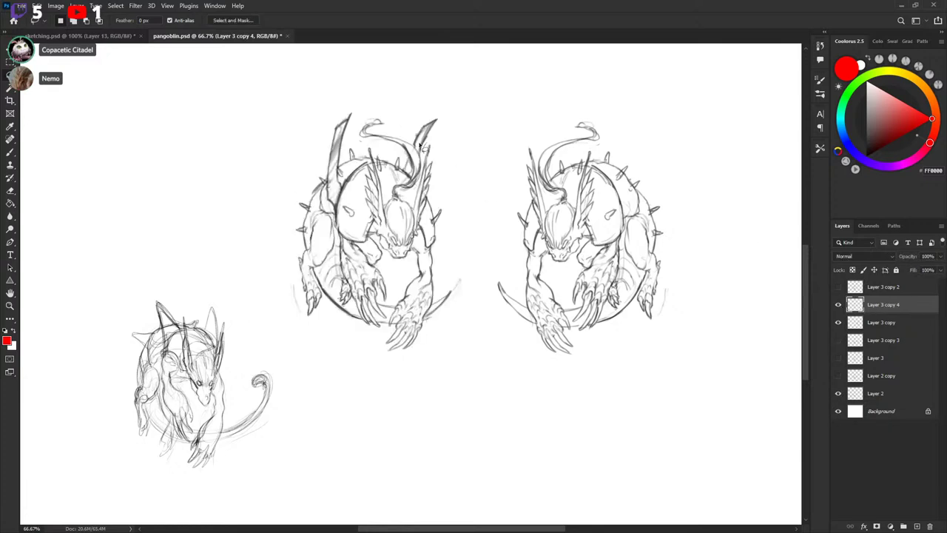
Lasso the mirrored creature's shorter curved blade, try flipping it horizontally, and delete it.
mouse_move(425, 152)
mouse_down()
mouse_move(446, 111)
mouse_move(406, 124)
mouse_up()
key(ctrl+t)
right_click(409, 122)
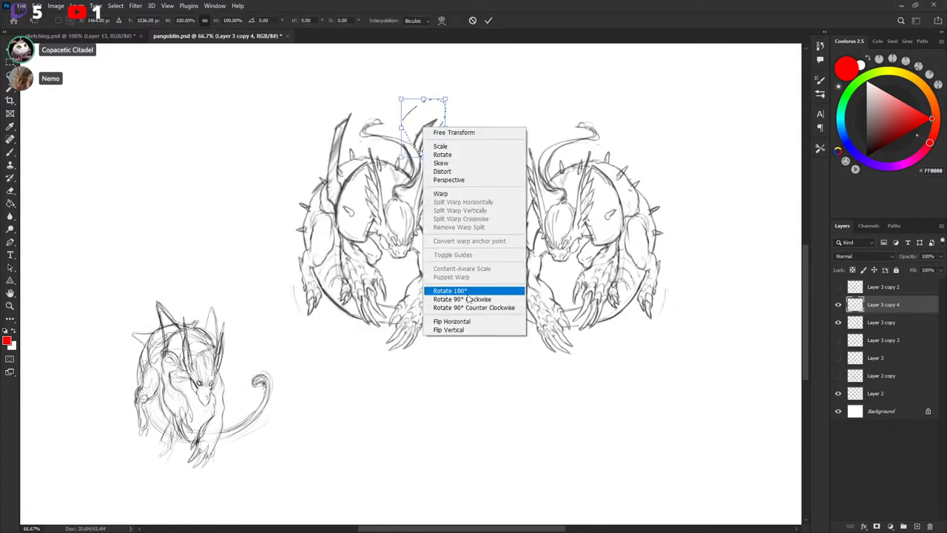
click(443, 321)
mouse_move(470, 134)
mouse_down()
mouse_move(478, 148)
mouse_move(429, 120)
mouse_move(409, 166)
mouse_up()
key(Return)
key(Delete)
key(b)
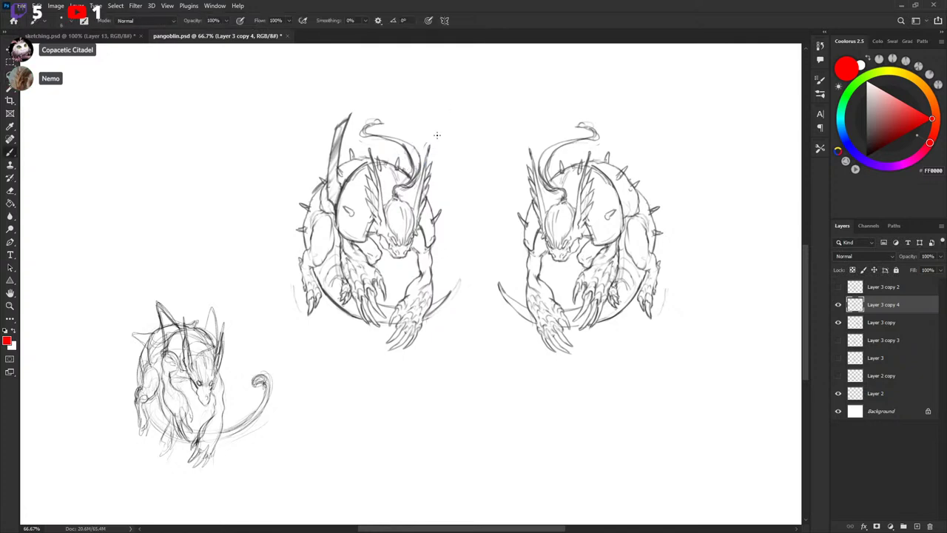
Lasso the long curling strand rising above the mirrored creature's head and delete it.
key(l)
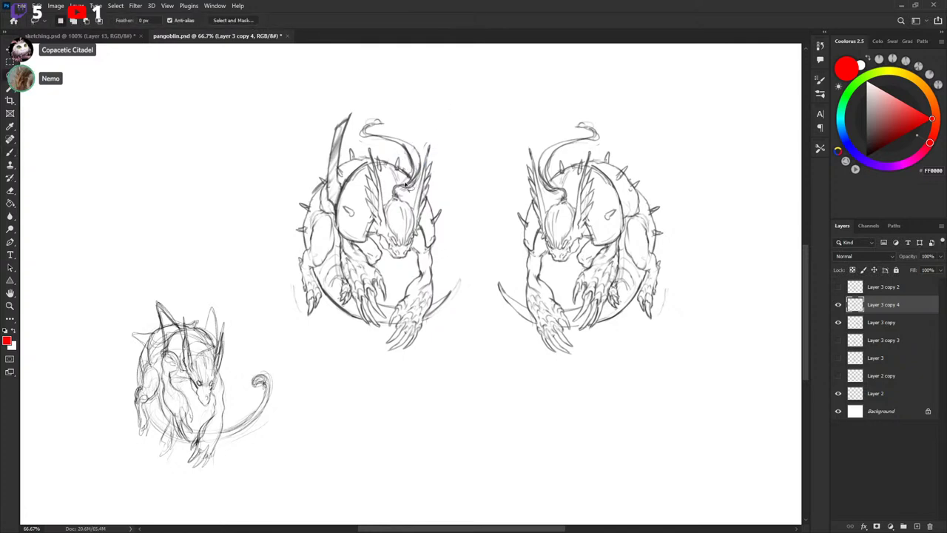
mouse_move(412, 183)
mouse_down()
mouse_move(392, 194)
mouse_move(407, 206)
mouse_move(418, 198)
mouse_move(395, 177)
mouse_move(423, 151)
mouse_move(368, 107)
mouse_move(401, 157)
mouse_up()
key(Delete)
key(Delete)
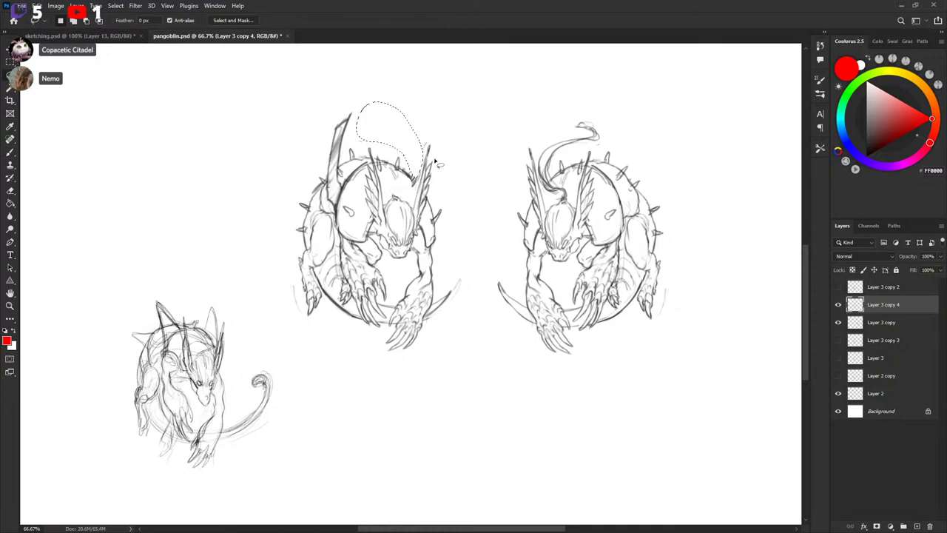
key(ctrl+d)
key(b)
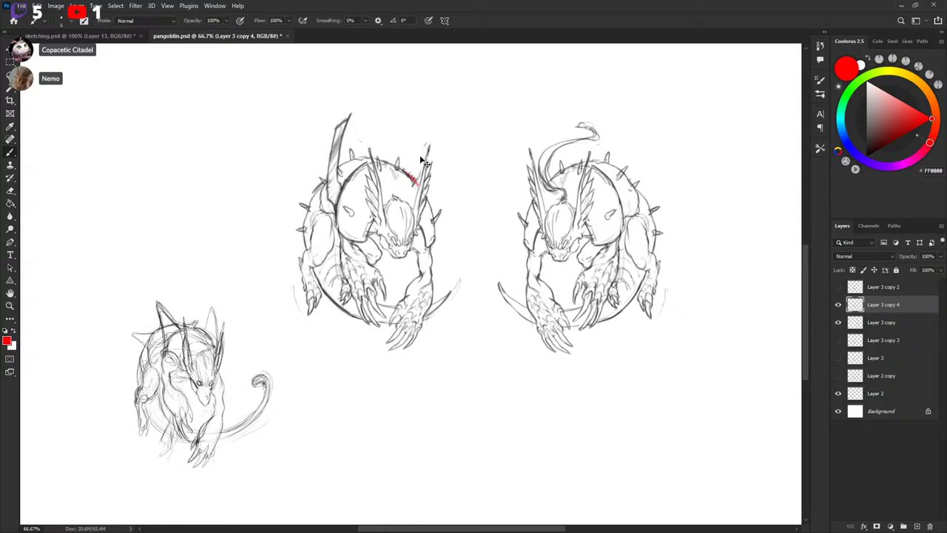
Set the brush to near-black, repair the back outline, and draw a small jagged crest above the mirrored creature's head.
click(866, 152)
mouse_move(407, 173)
mouse_down()
mouse_move(417, 183)
mouse_move(388, 178)
mouse_move(398, 182)
mouse_up()
key(x)
key(x)
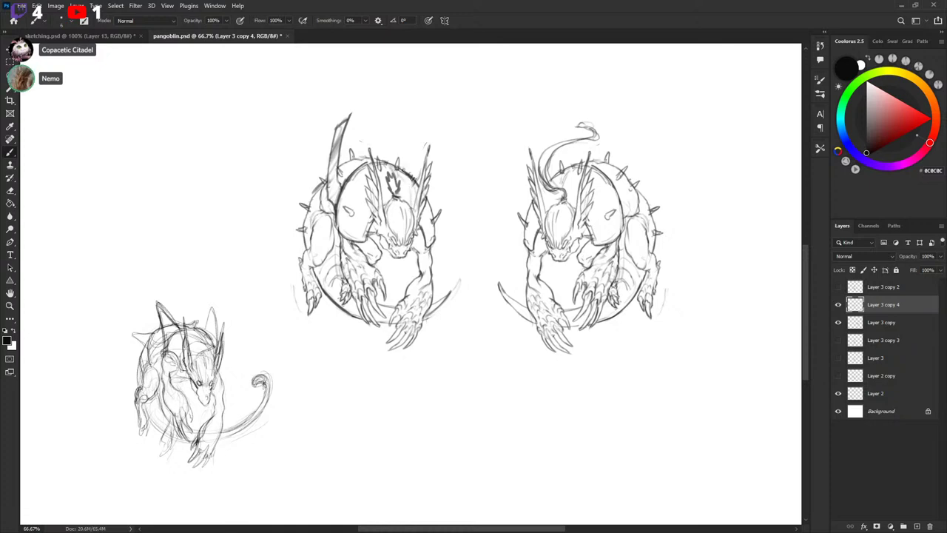
Try a second, nearly upright blade on the far side of the mirrored creature's back, undoing and redrawing its lines.
drag(405, 162, 406, 113)
key(ctrl+z)
key(ctrl+z)
drag(406, 165, 410, 114)
drag(411, 114, 412, 180)
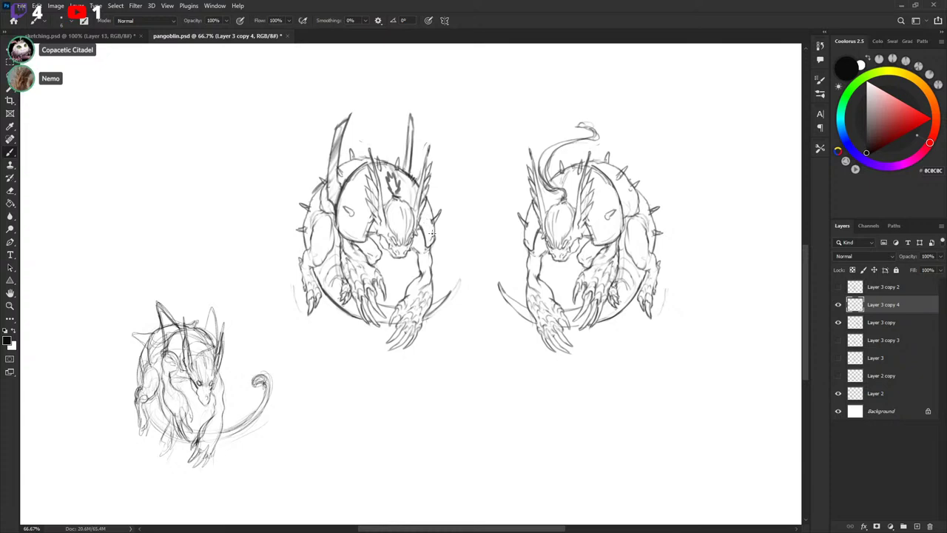
key(ctrl+z)
key(ctrl+z)
key(ctrl+z)
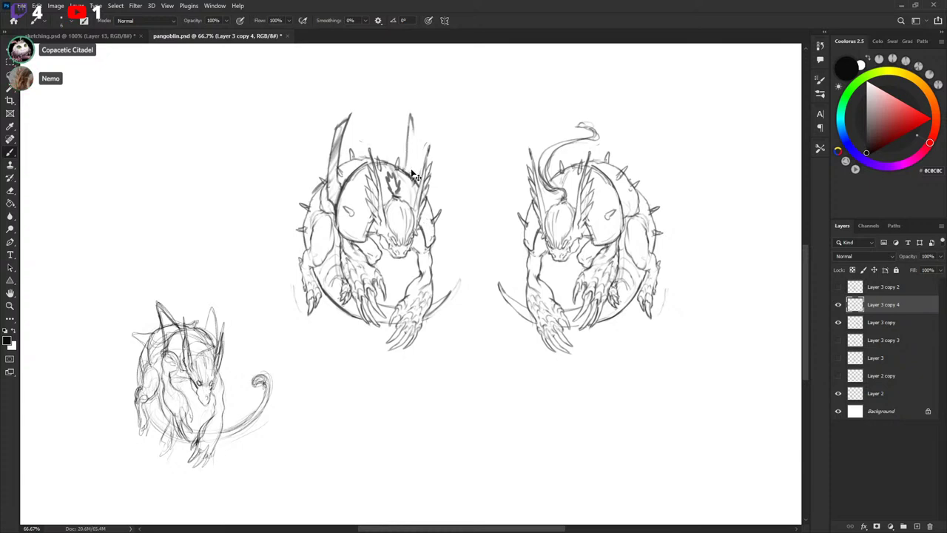
drag(413, 151, 413, 142)
drag(404, 174, 416, 129)
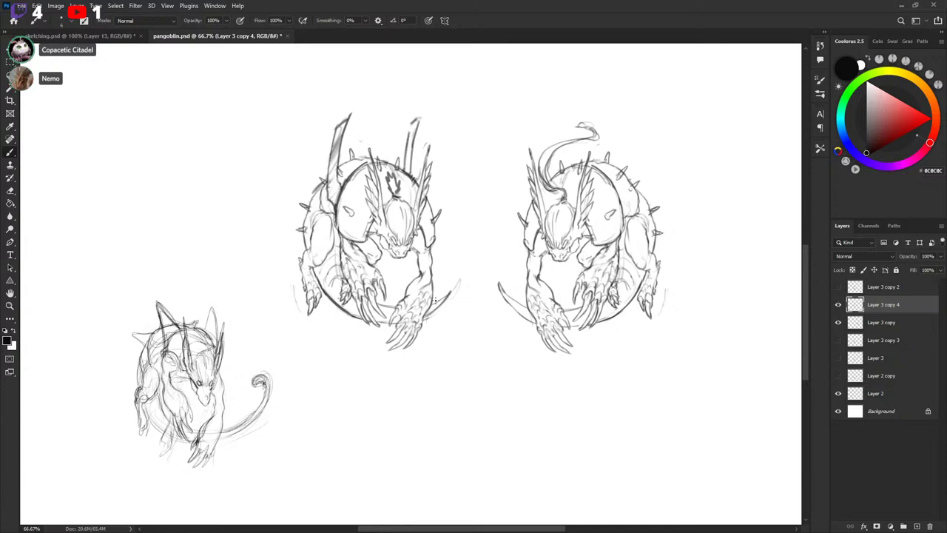
Try a long, looping tail rising beside the mirrored creature's front arm.
mouse_move(429, 308)
mouse_down()
mouse_move(452, 284)
mouse_move(452, 248)
mouse_move(462, 273)
mouse_move(445, 303)
mouse_up()
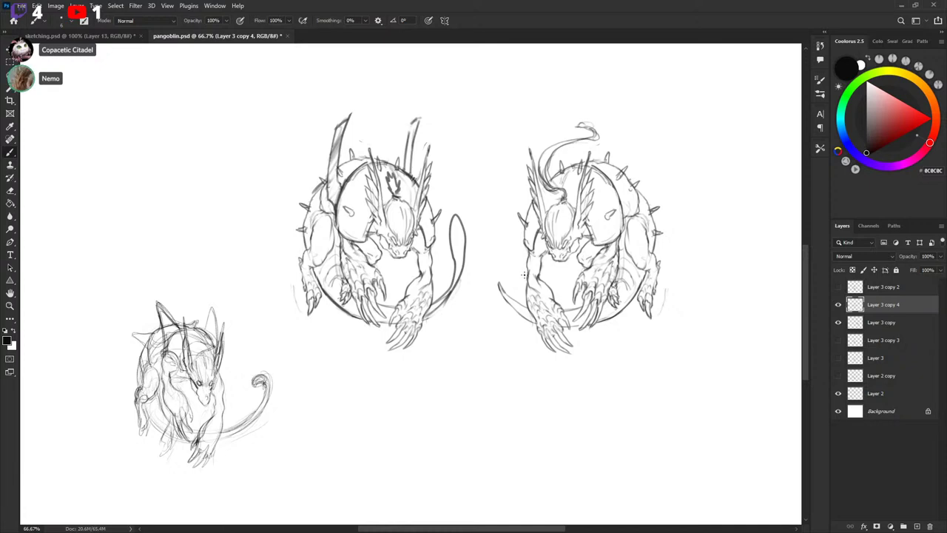
drag(546, 243, 550, 234)
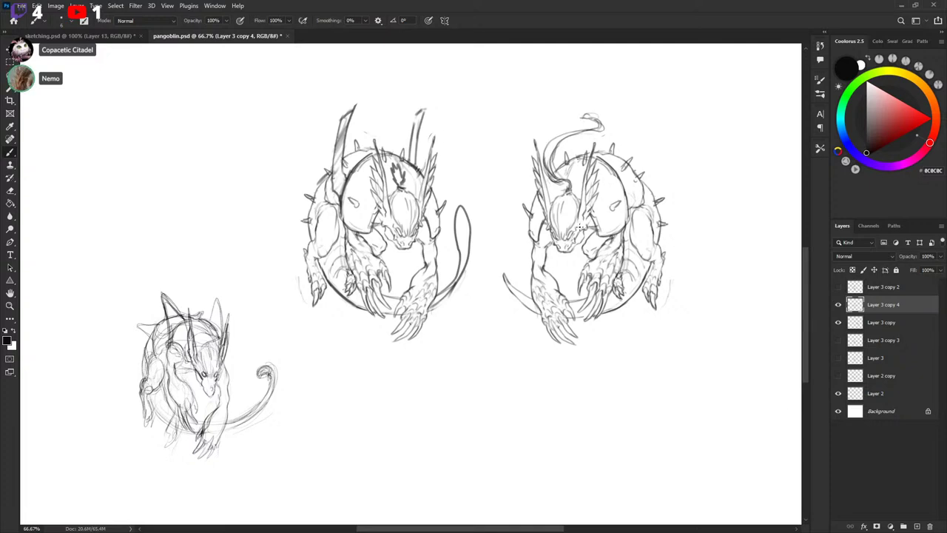
drag(442, 163, 459, 161)
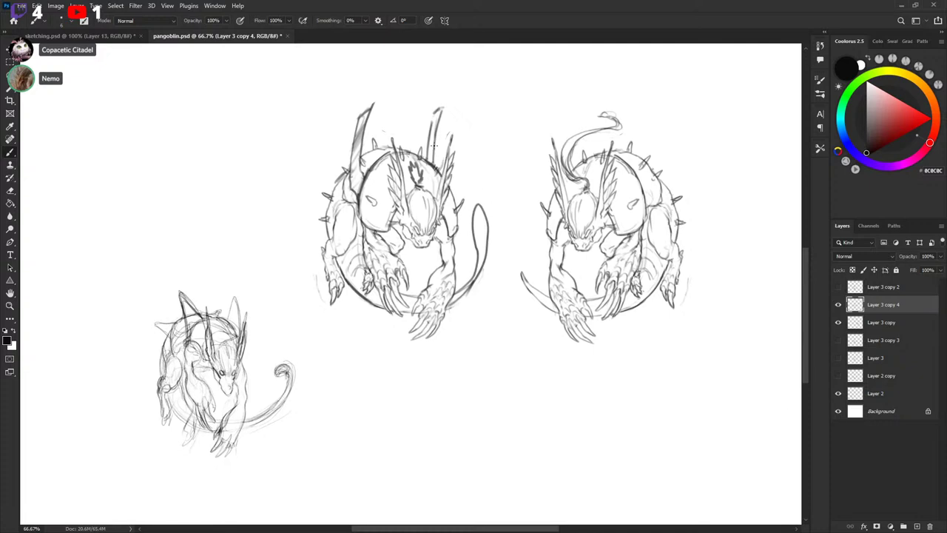
Try reworking the far blade by cutting away part of its lines with a Lasso selection.
key(l)
mouse_move(427, 159)
mouse_down()
mouse_move(446, 149)
mouse_move(427, 158)
mouse_move(432, 108)
mouse_move(435, 168)
mouse_up()
key(Delete)
key(ctrl+d)
key(b)
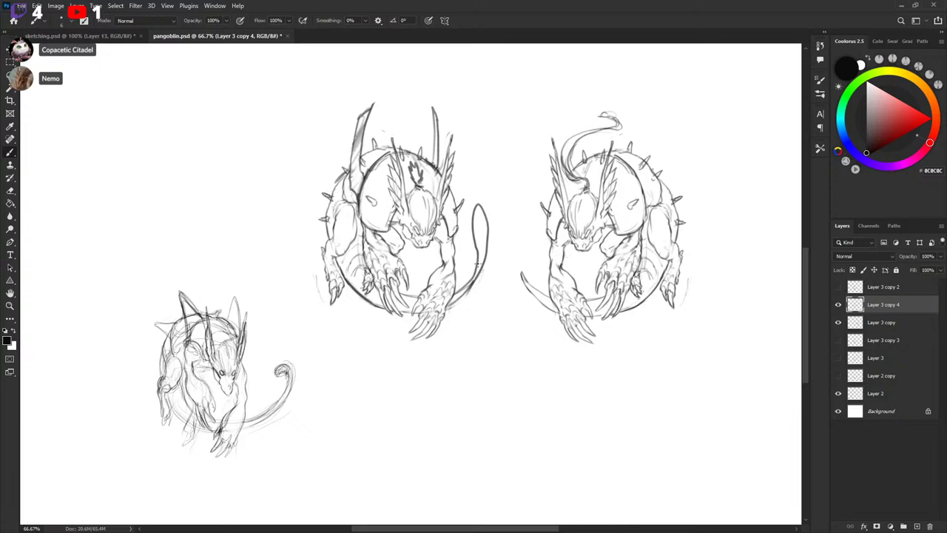
Try moving the lassoed tail loop closer to the arm, and undo the tail loop and the far blade's rework.
key(l)
mouse_move(474, 243)
mouse_down()
mouse_move(499, 302)
mouse_move(478, 237)
mouse_move(489, 252)
mouse_move(479, 260)
mouse_up()
key(v)
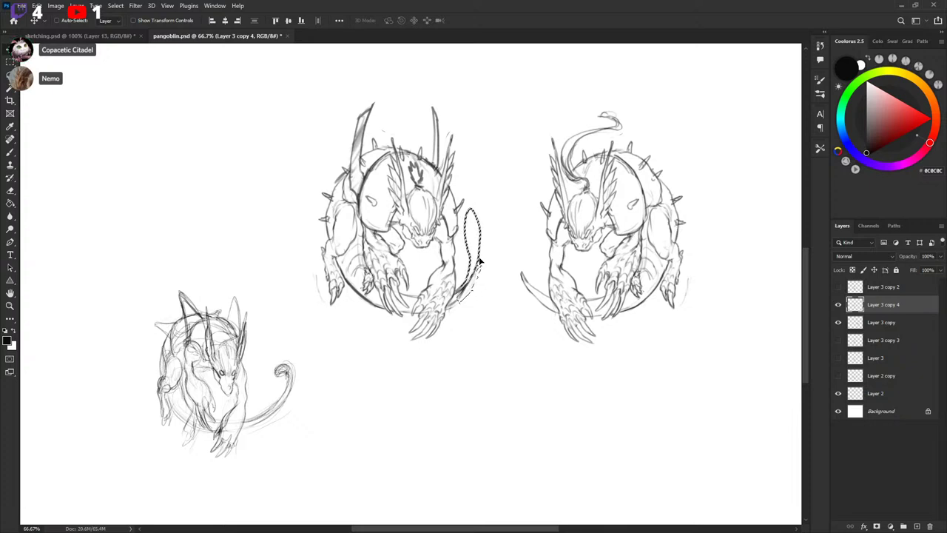
key(ctrl+z)
key(ctrl+z)
key(ctrl+z)
key(ctrl+z)
key(ctrl+z)
key(ctrl+z)
key(ctrl+z)
key(ctrl+z)
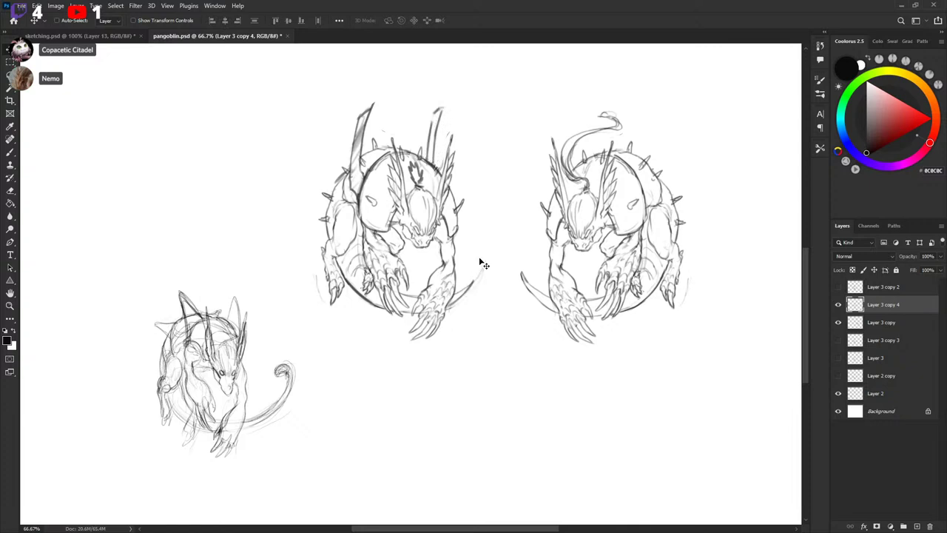
key(ctrl+z)
key(ctrl+z)
Rotate the mirrored creature on Layer 3 copy 4 clockwise by about 13.7° and apply the transform.
key(ctrl+t)
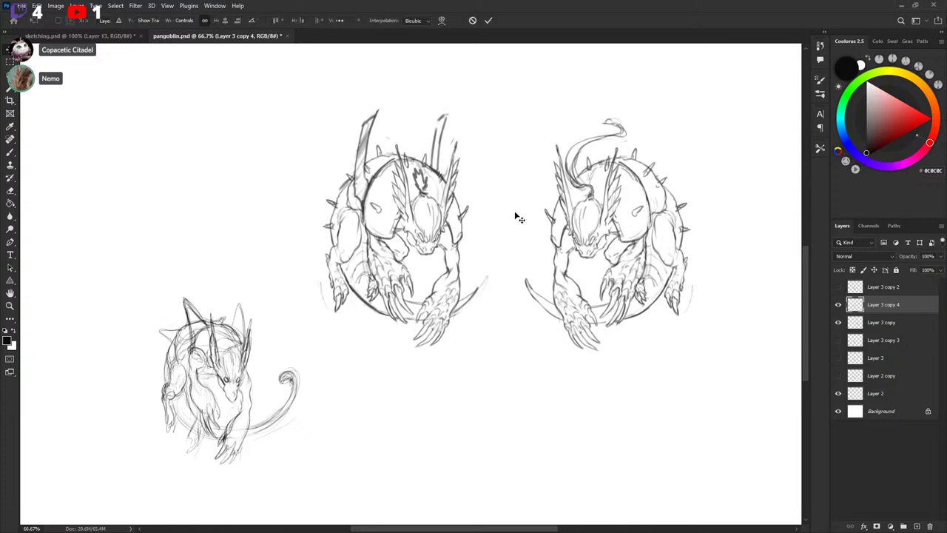
drag(518, 217, 523, 236)
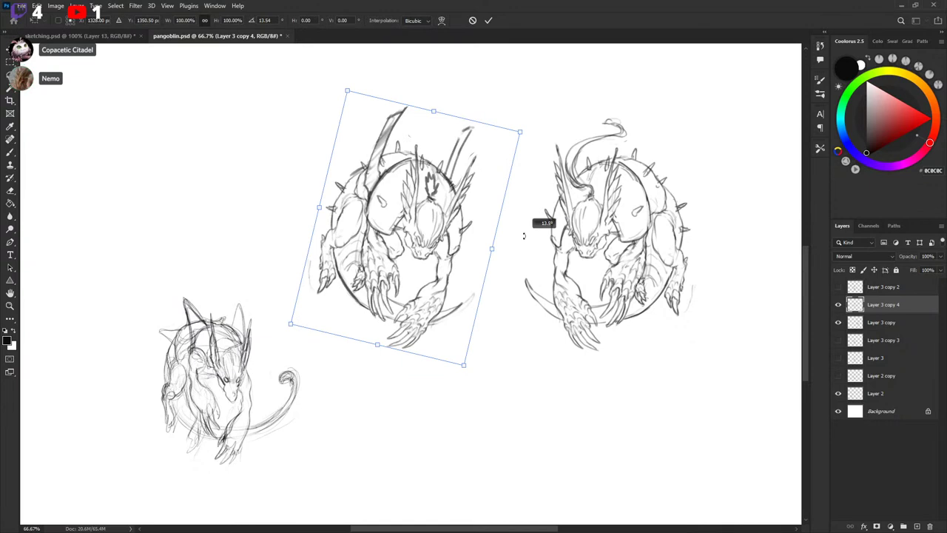
drag(523, 235, 524, 236)
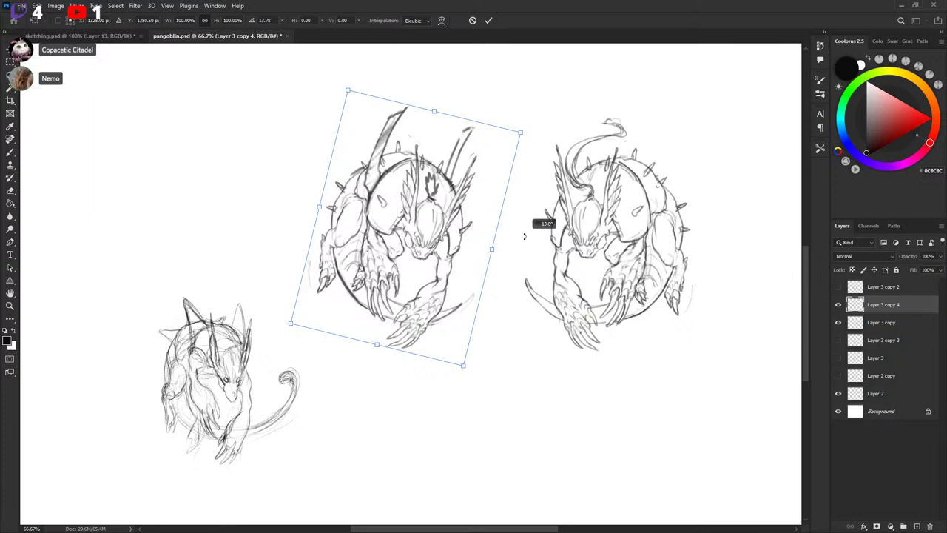
drag(524, 236, 523, 236)
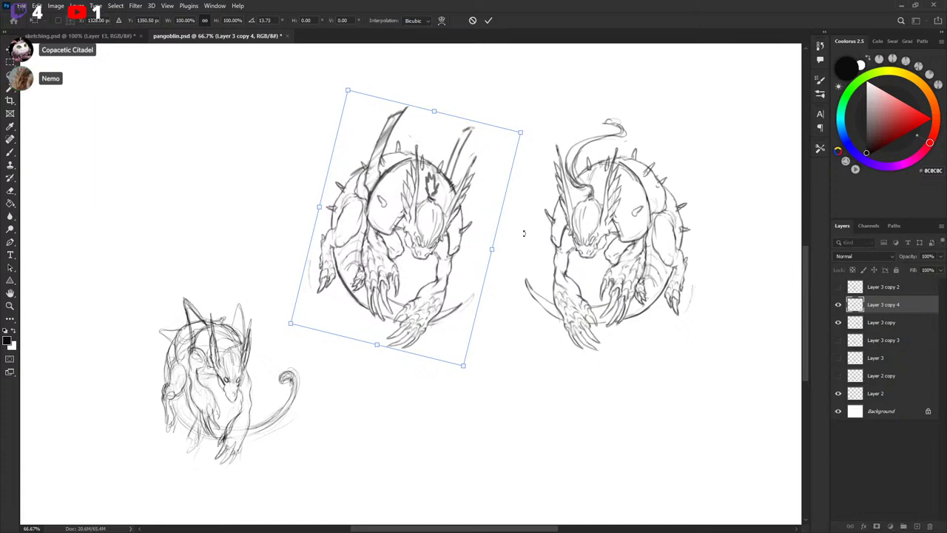
key(Return)
key(b)
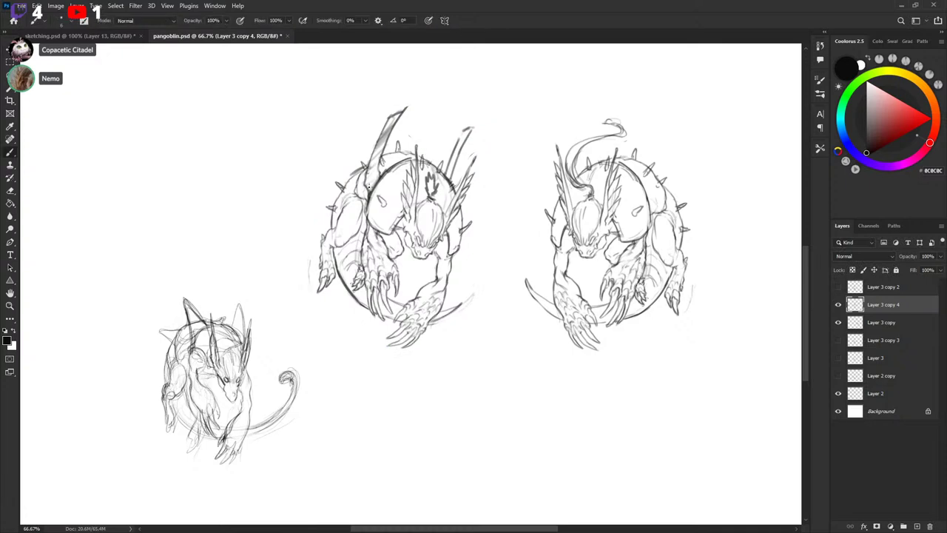
Try brush strokes at the tall blade's base and beside the creature's far shoulder, undoing each one.
mouse_move(374, 150)
mouse_down()
mouse_move(398, 131)
mouse_move(382, 170)
mouse_up()
key(ctrl+z)
drag(462, 215, 492, 140)
key(ctrl+z)
Lasso the rough far blade on the rotated creature's back, delete its lines, and clear the selection.
key(l)
mouse_move(452, 178)
mouse_down()
mouse_move(450, 121)
mouse_move(447, 179)
mouse_up()
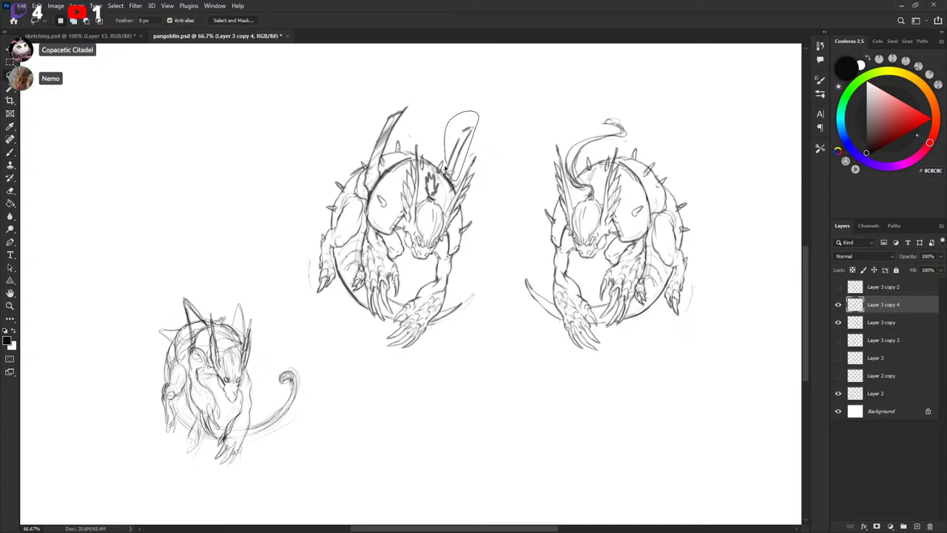
key(ctrl+t)
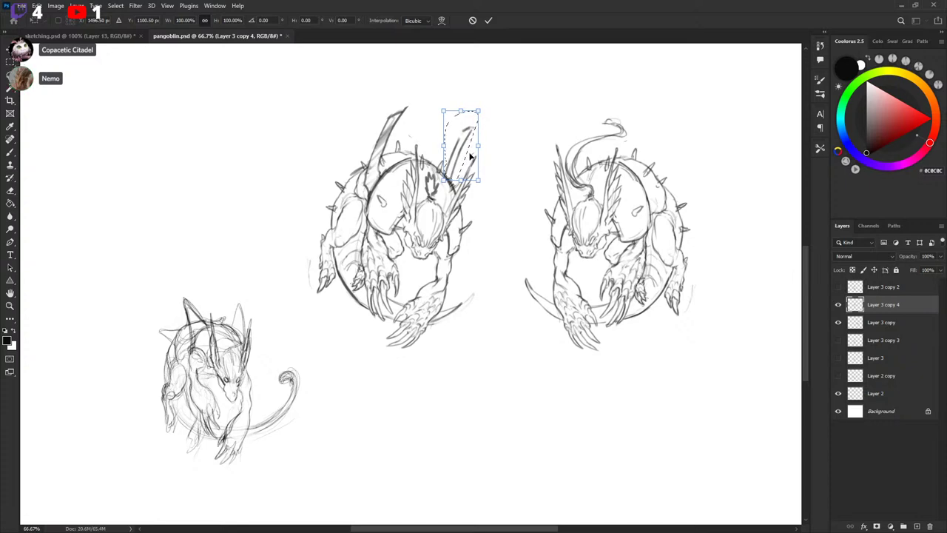
key(Return)
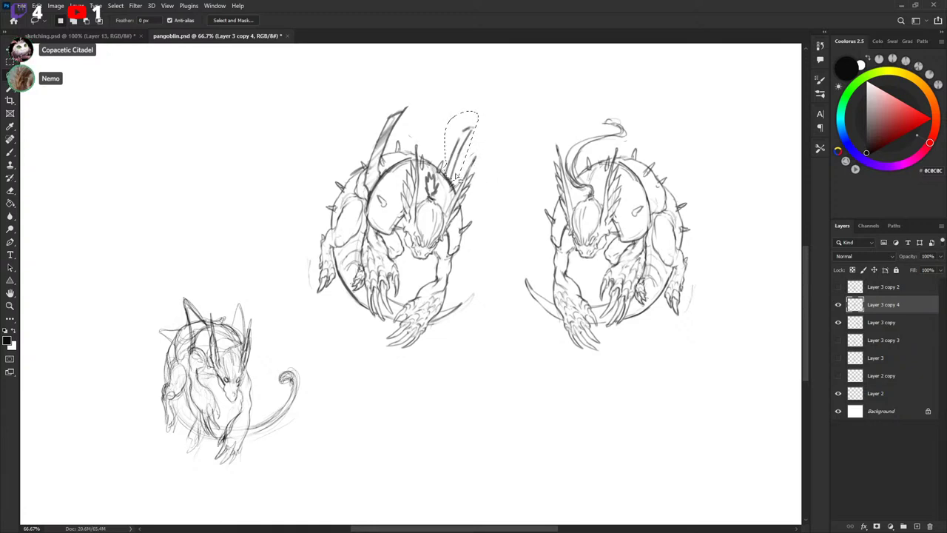
key(Delete)
key(ctrl+d)
Redraw the far blade as a slim, slanted outline with a pointed tip behind the head.
key(b)
drag(473, 129, 453, 179)
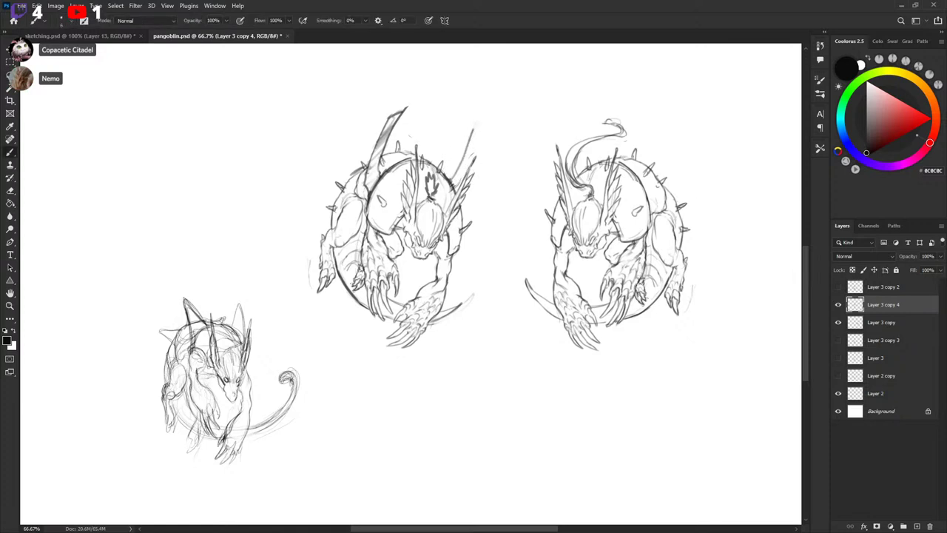
drag(474, 139, 455, 188)
key(ctrl+z)
drag(467, 137, 452, 176)
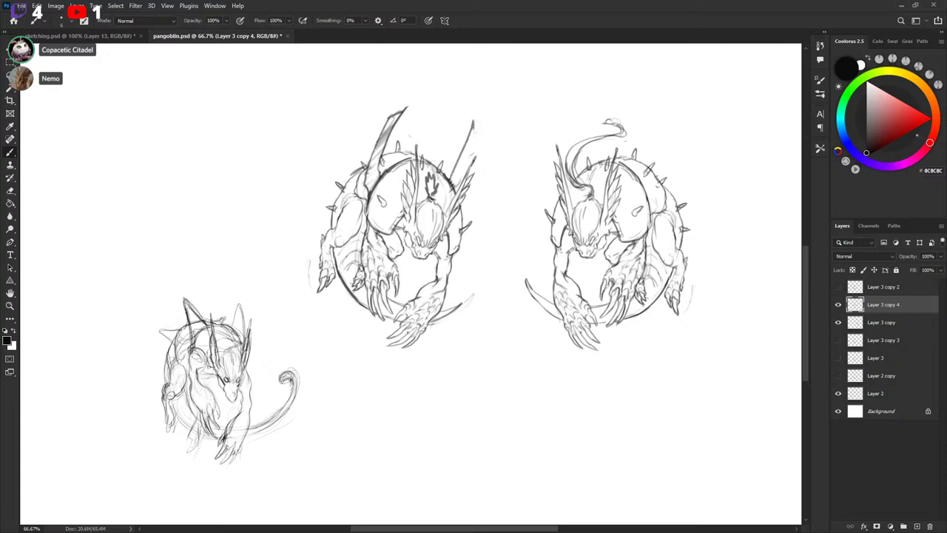
drag(475, 127, 455, 189)
key(x)
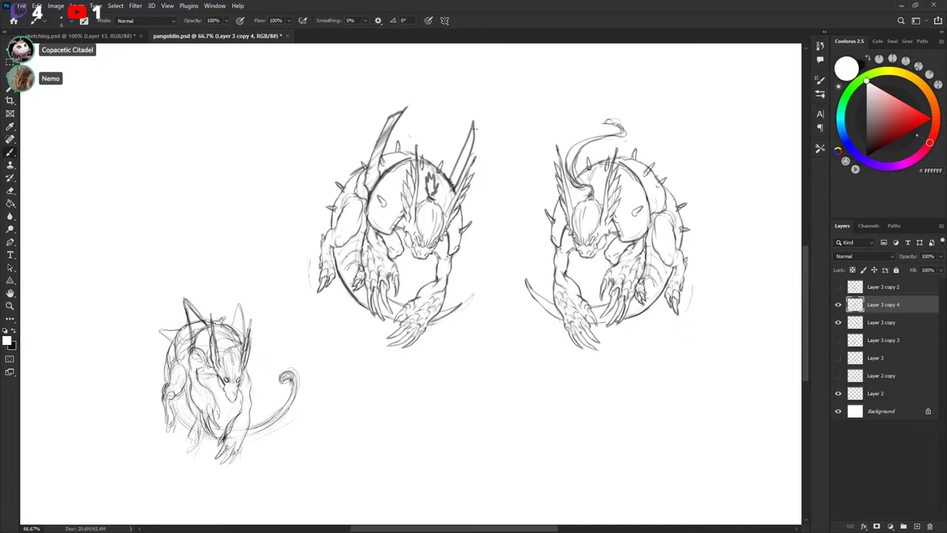
key(x)
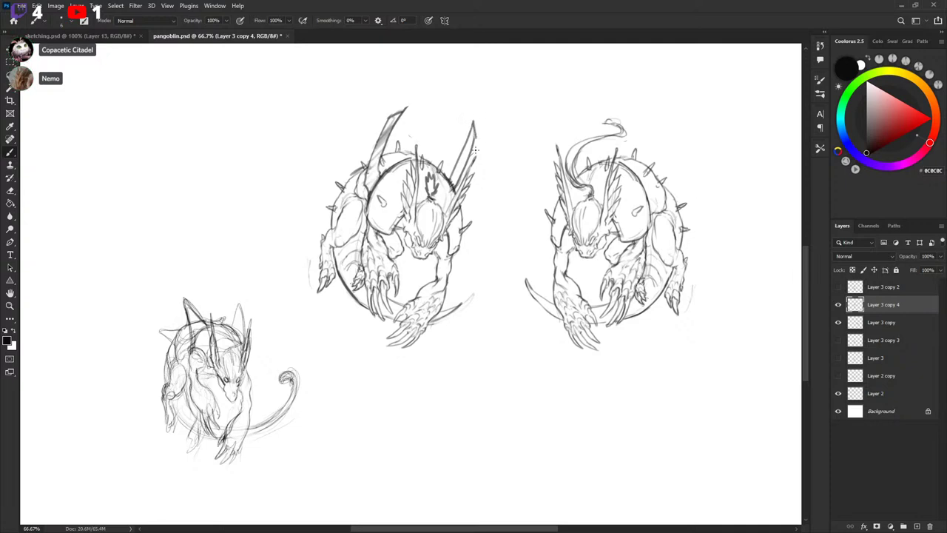
Shade the inside of the far blade with dark strokes from its base upward, undoing the unwanted ones.
drag(474, 138, 469, 161)
mouse_move(454, 170)
mouse_down()
mouse_move(473, 126)
mouse_move(464, 150)
mouse_move(471, 143)
mouse_up()
key(ctrl+z)
key(ctrl+z)
key(ctrl+z)
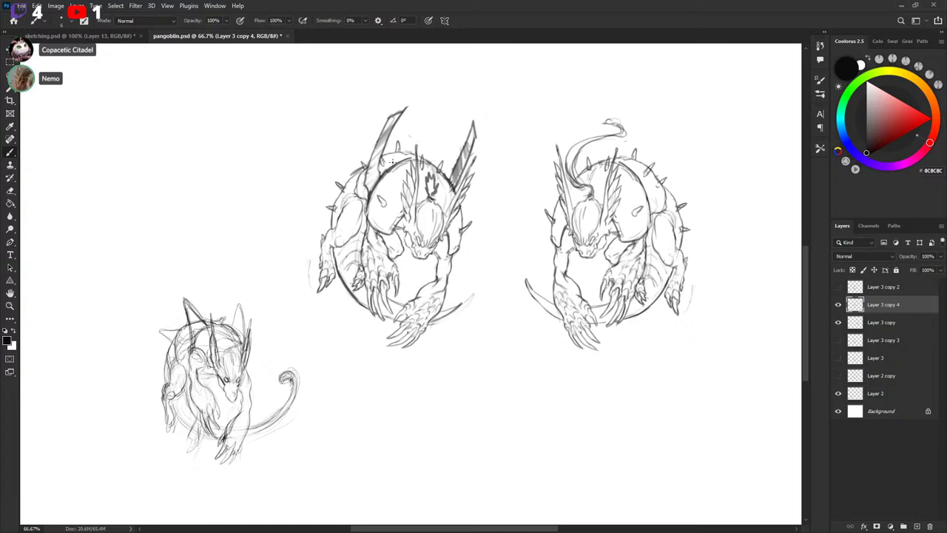
Refine the far blade's shading and sharpen its tip and outer edge, alternating between white and near-black.
key(x)
mouse_move(454, 169)
mouse_down()
mouse_move(466, 140)
mouse_move(453, 176)
mouse_up()
key(x)
key(x)
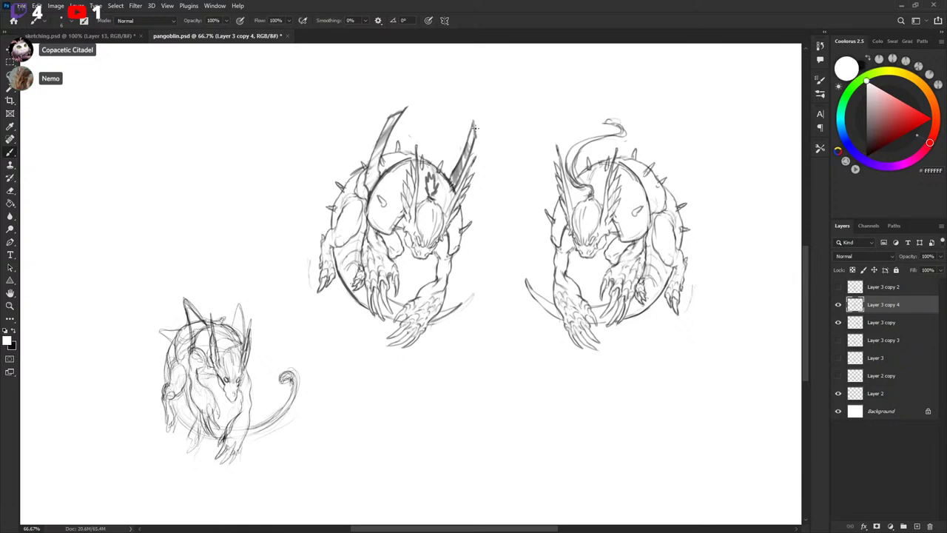
key(x)
key(x)
drag(474, 138, 471, 149)
drag(566, 206, 564, 208)
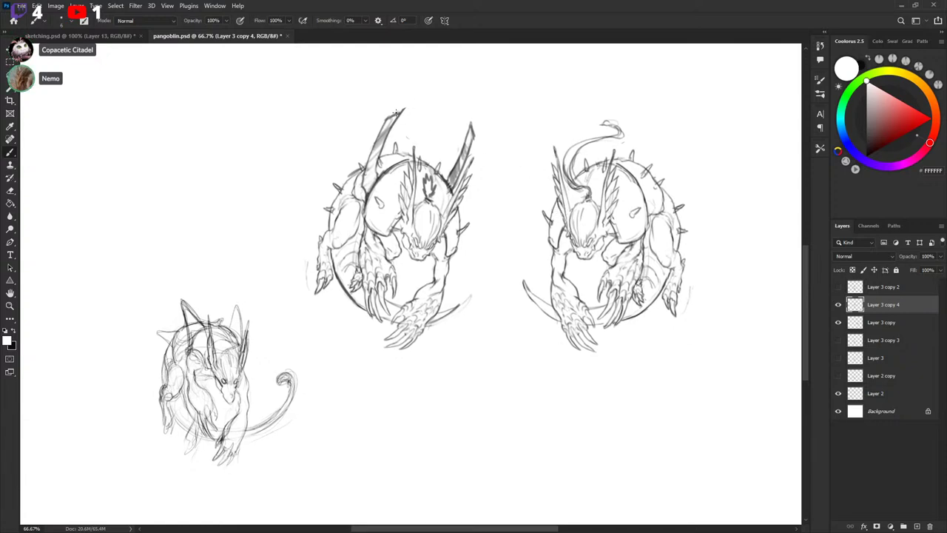
Darken the tip of the tall near blade with near-black strokes and switch the brush back to white.
key(x)
drag(402, 111, 391, 115)
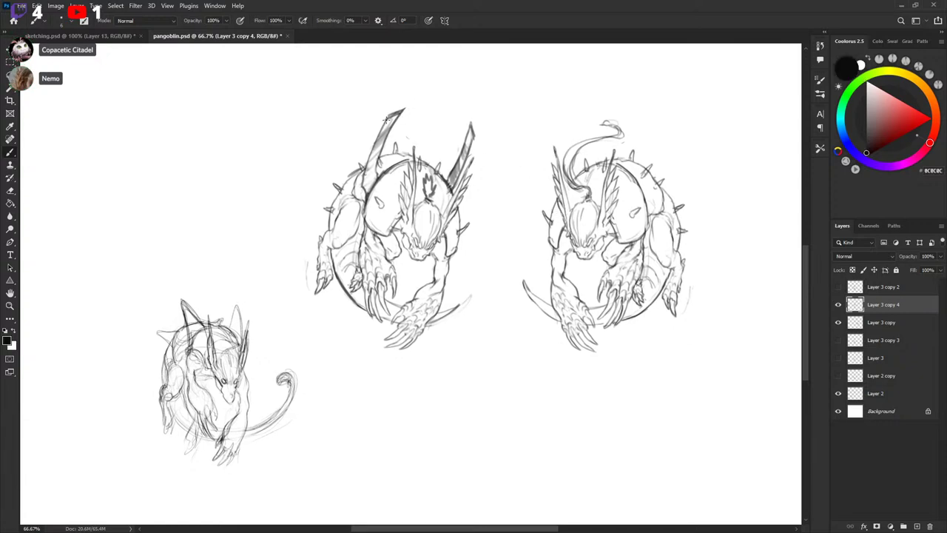
key(x)
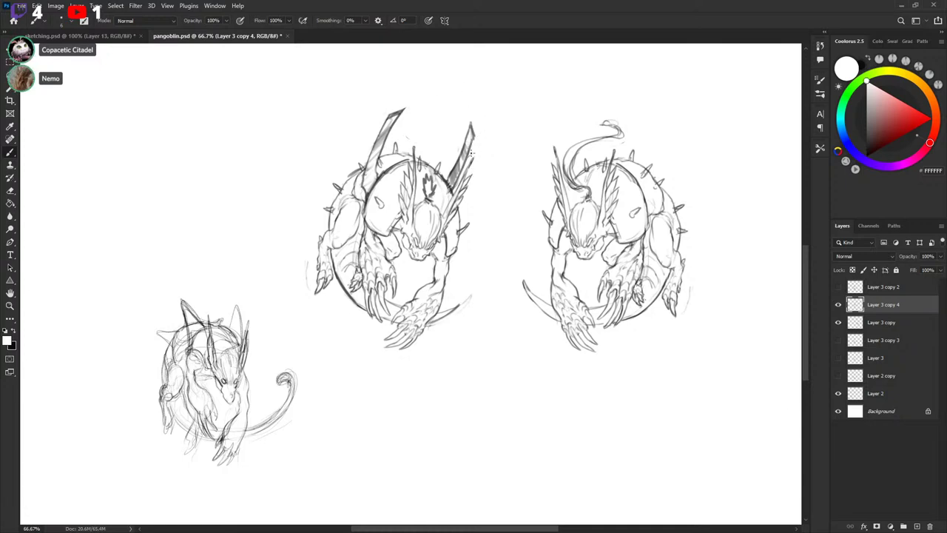
Lasso the bladed creature, open Liquify and try bending its tall near blade into a curve with a smaller warp brush.
key(x)
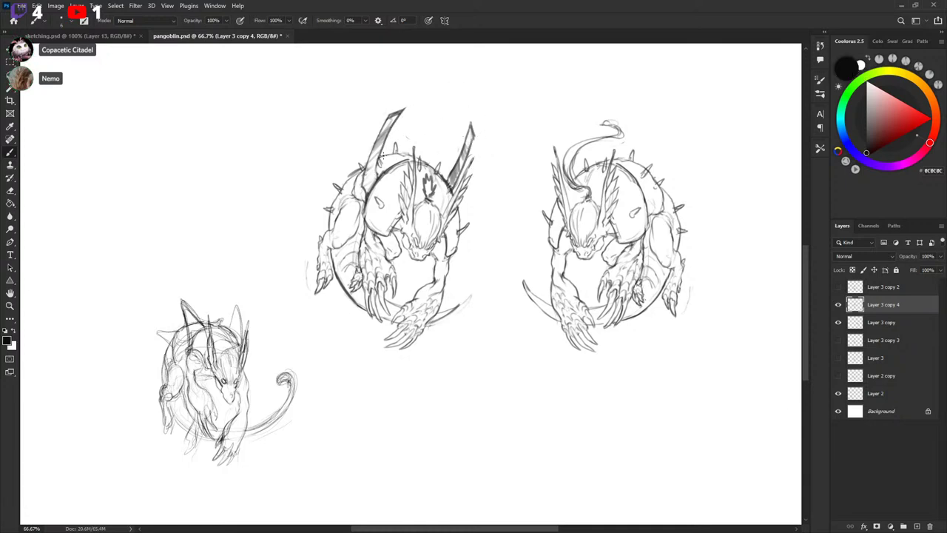
key(l)
mouse_move(296, 196)
mouse_down()
mouse_move(493, 352)
mouse_move(451, 76)
mouse_up()
click(166, 5)
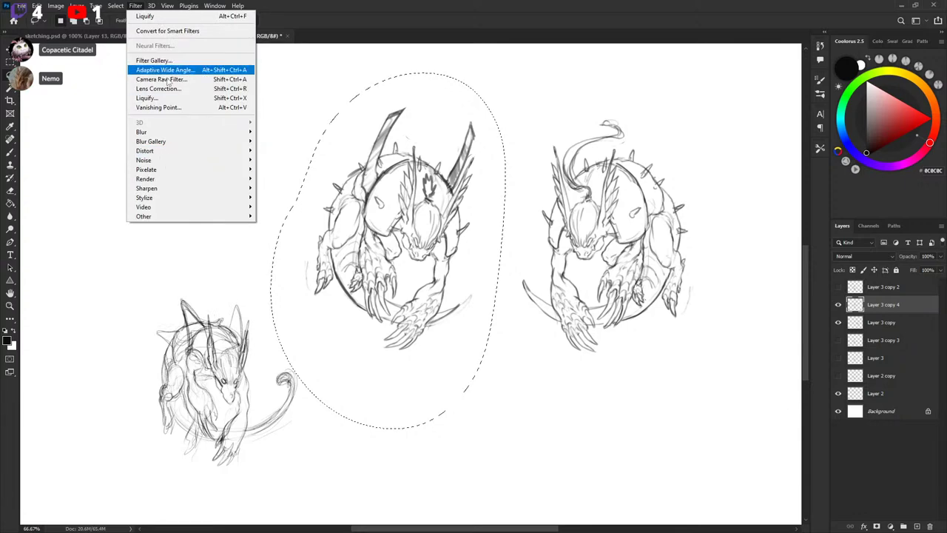
click(178, 98)
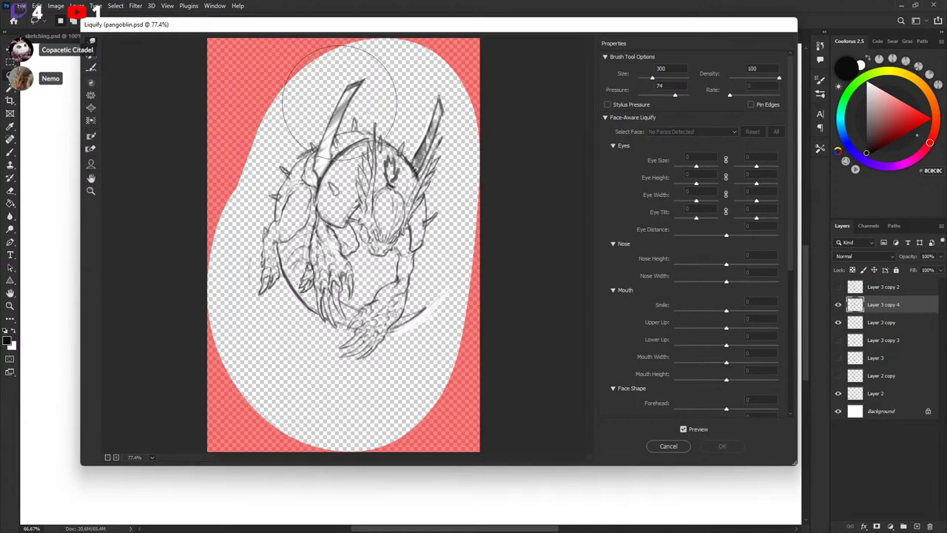
mouse_move(357, 95)
mouse_down()
mouse_move(365, 91)
mouse_move(351, 102)
mouse_up()
key(bracketleft)
key(bracketleft)
key(bracketleft)
key(bracketright)
key(bracketright)
key(bracketright)
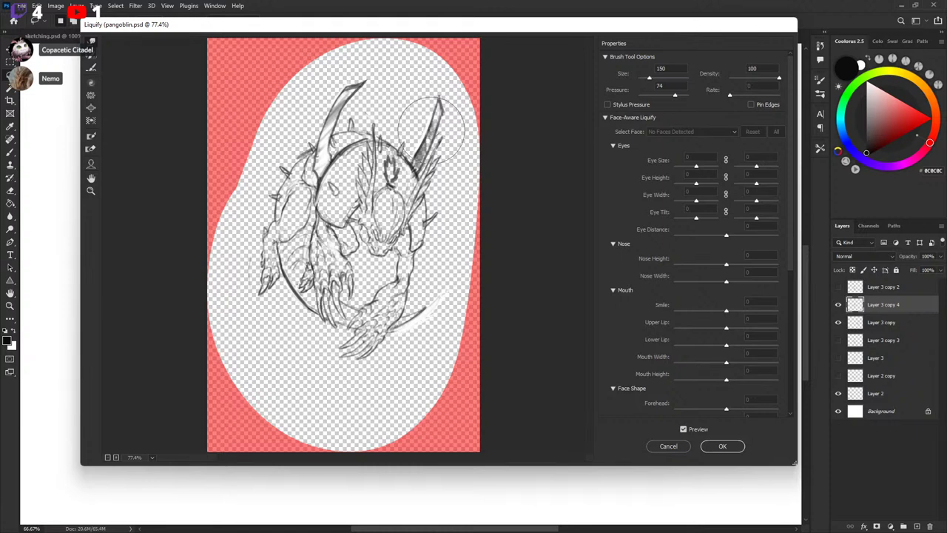
Try curving the far blade and pulling its tip inward in Liquify, adjusting the brush size for each push.
key(bracketleft)
key(bracketleft)
key(bracketleft)
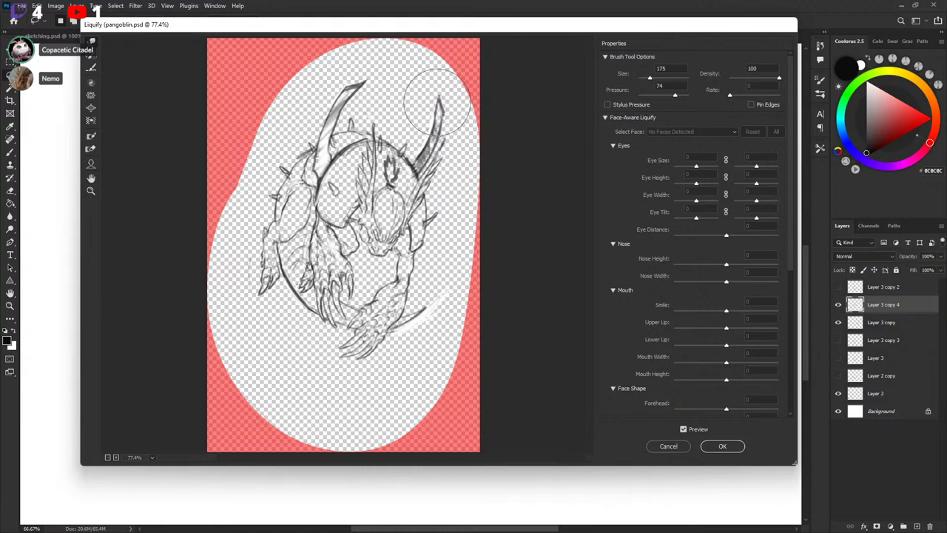
key(bracketleft)
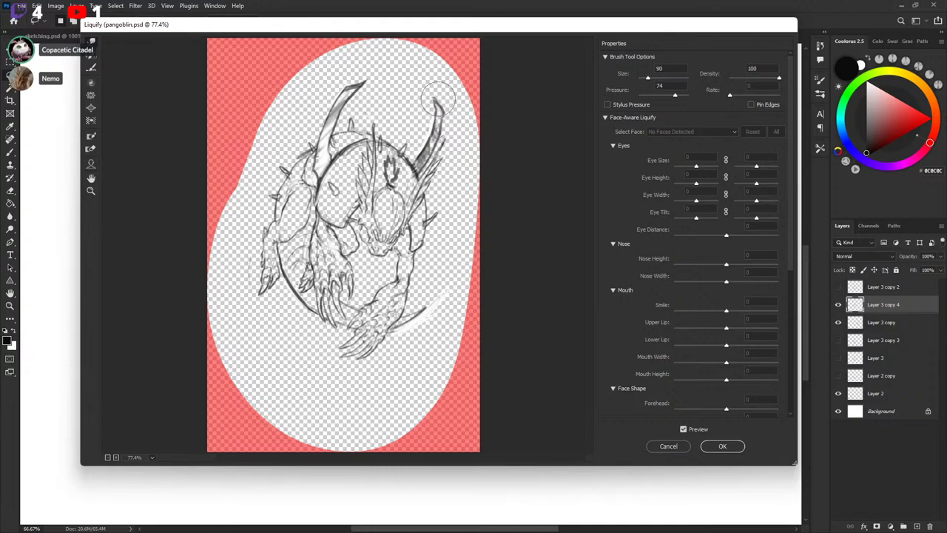
key(bracketright)
key(bracketright)
key(bracketright)
key(bracketright)
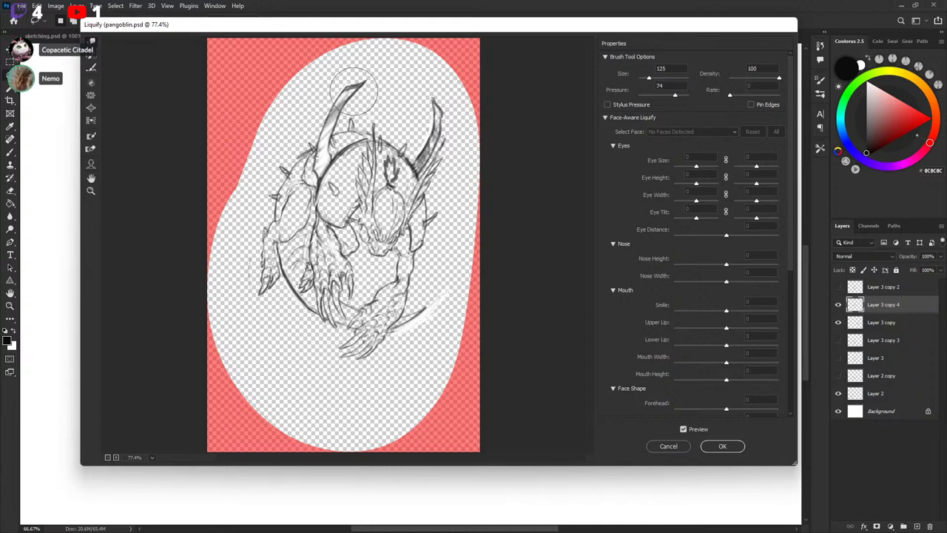
Try stretching the near blade into a long arc and shortening both blades, undoing pushes and leaving Liquify without keeping the warp.
mouse_move(363, 104)
mouse_down()
mouse_move(425, 80)
mouse_move(491, 102)
mouse_up()
key(ctrl+z)
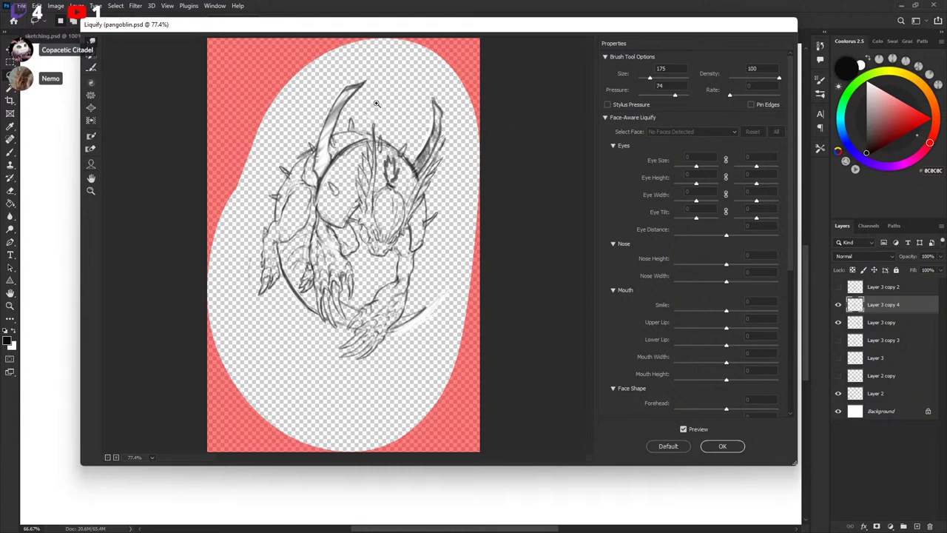
drag(337, 121, 422, 69)
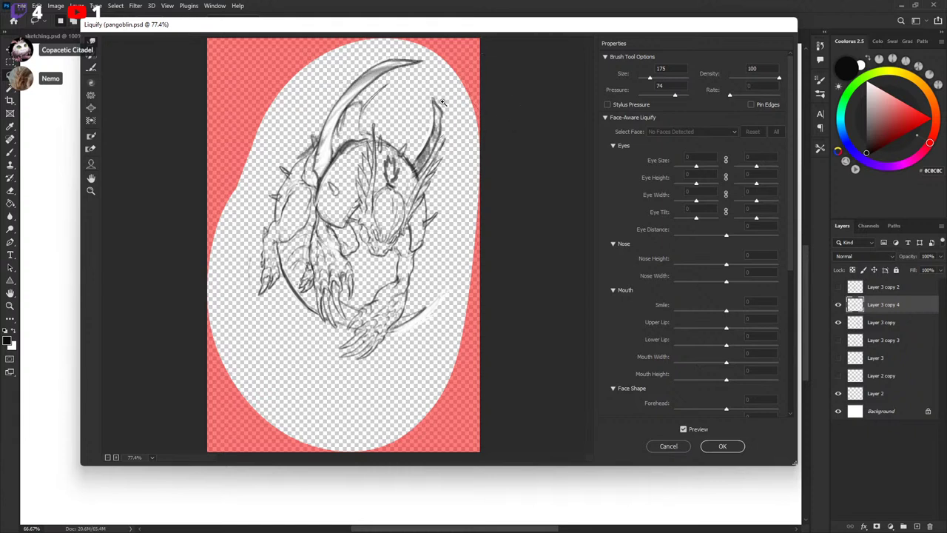
key(ctrl+z)
mouse_move(324, 149)
mouse_down()
mouse_move(383, 76)
mouse_move(328, 96)
mouse_up()
key(ctrl+z)
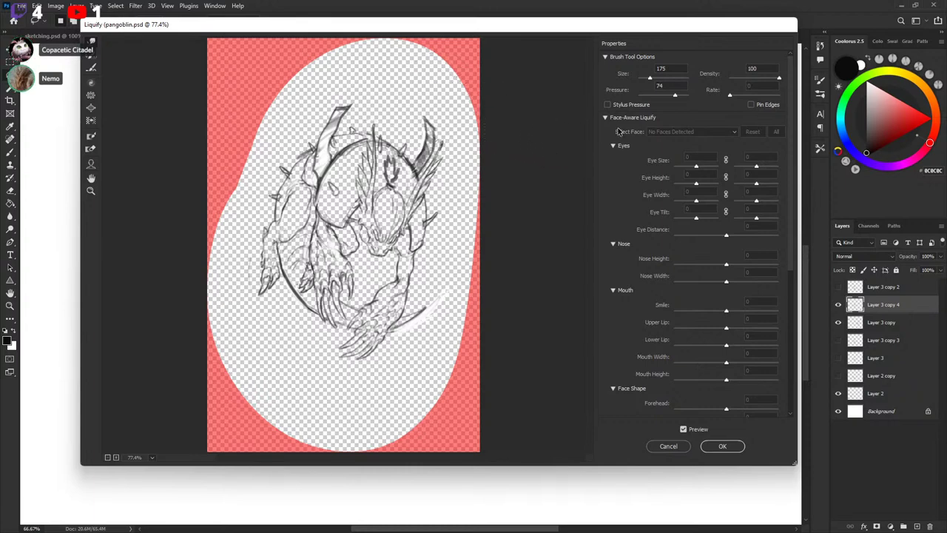
key(Return)
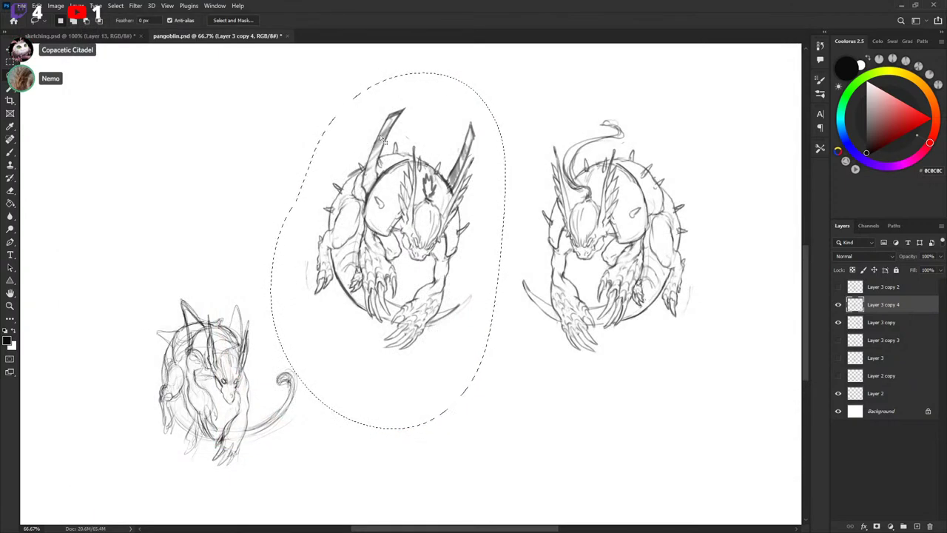
Reopen Liquify on the selected creature and try warping the near blade into a horn shape with a hooked tip.
click(139, 6)
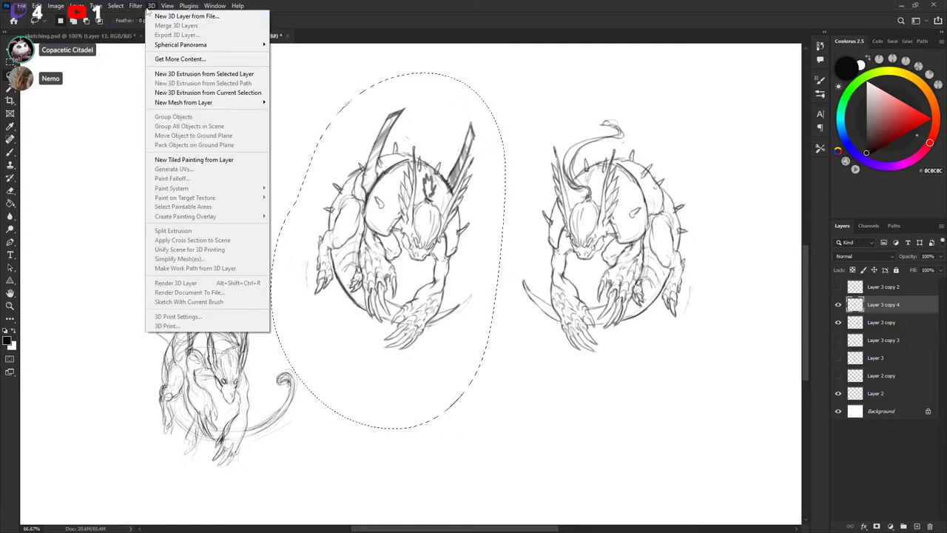
click(196, 97)
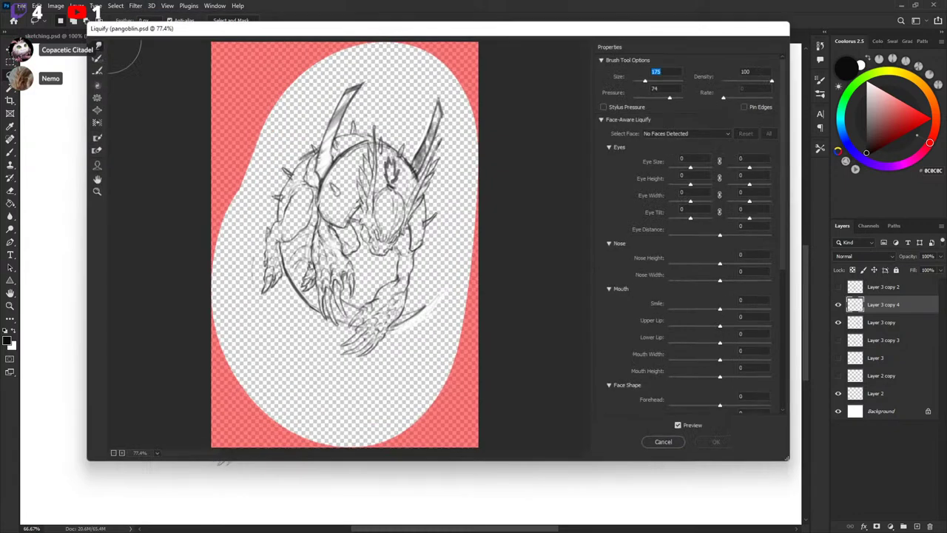
mouse_move(330, 131)
mouse_down()
mouse_move(407, 100)
mouse_move(317, 123)
mouse_move(336, 102)
mouse_move(374, 89)
mouse_move(374, 102)
mouse_move(443, 101)
mouse_move(421, 107)
mouse_up()
key(ctrl+z)
key(bracketleft)
key(bracketleft)
key(bracketleft)
key(bracketleft)
key(bracketleft)
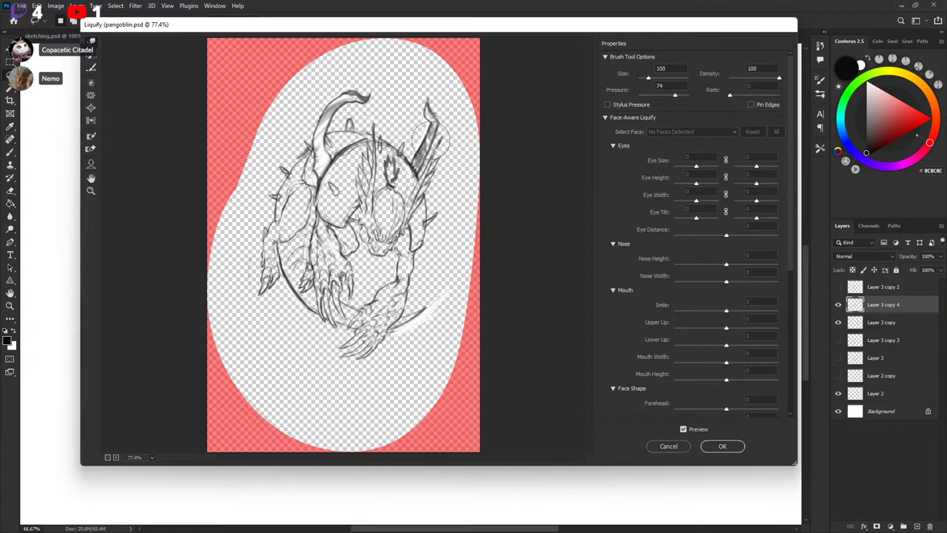
Try warping the far blade into a matching inward-curving horn, look past the dialog at the sketch, and cancel Liquify.
key(bracketright)
key(bracketright)
key(bracketright)
drag(432, 140, 431, 149)
drag(425, 98, 412, 98)
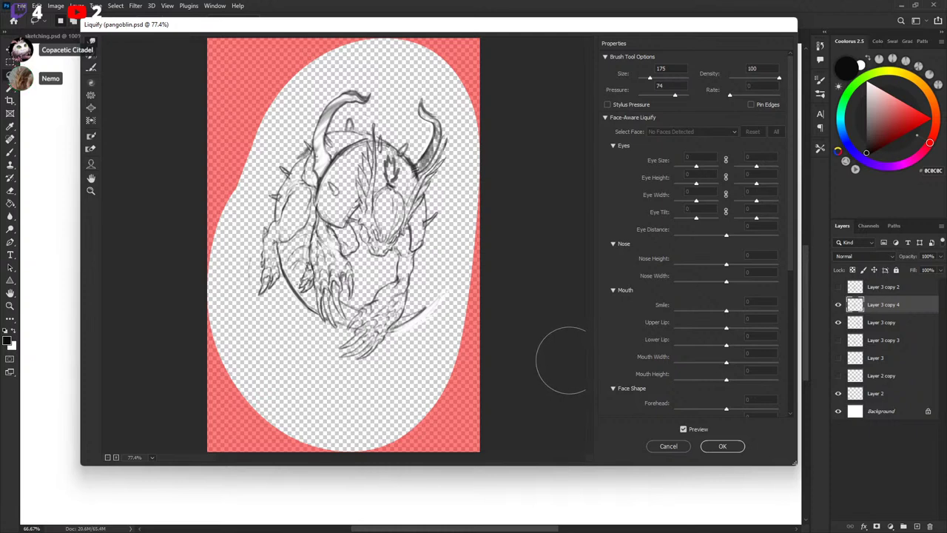
mouse_move(597, 26)
mouse_down()
mouse_move(586, 159)
mouse_move(604, 341)
mouse_move(598, 399)
mouse_move(549, 301)
mouse_move(563, 289)
mouse_up()
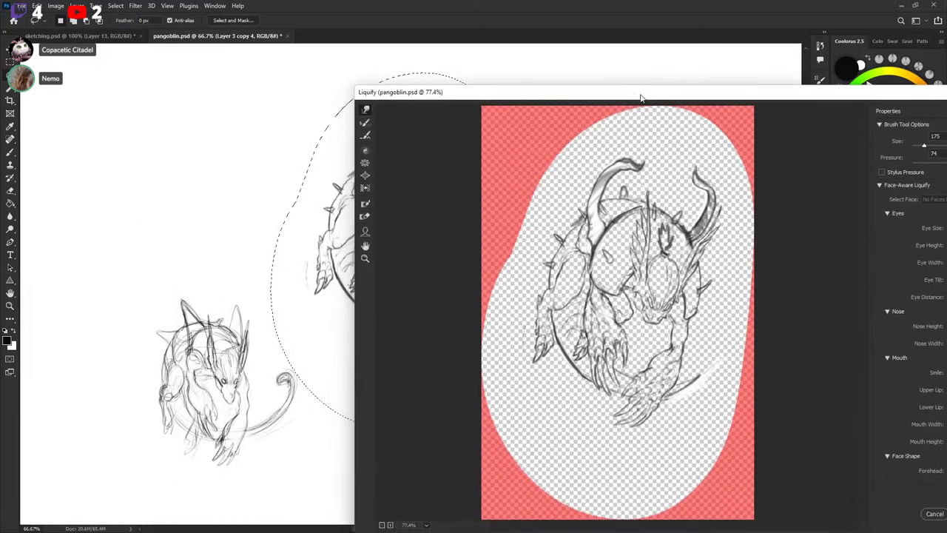
mouse_move(641, 96)
mouse_down()
mouse_move(769, 56)
mouse_move(713, 67)
mouse_move(460, 37)
mouse_up()
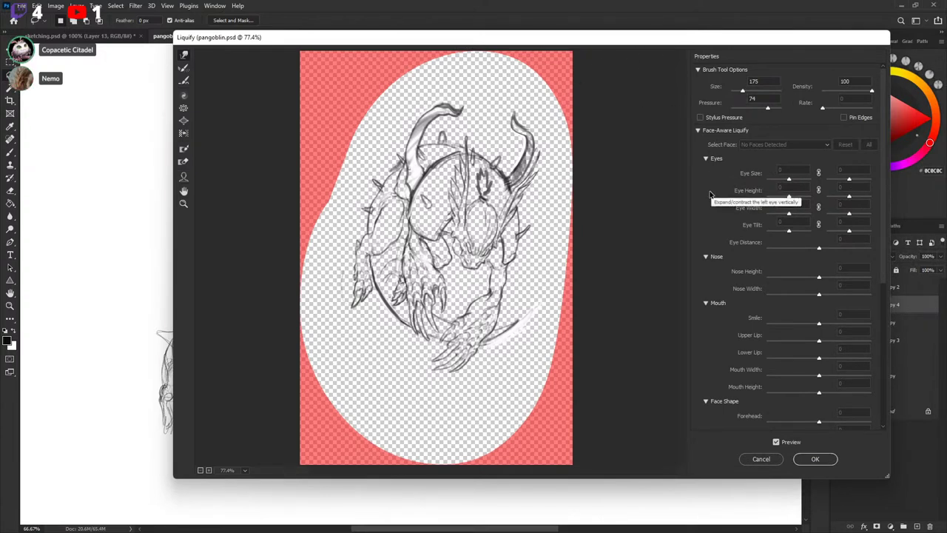
click(773, 459)
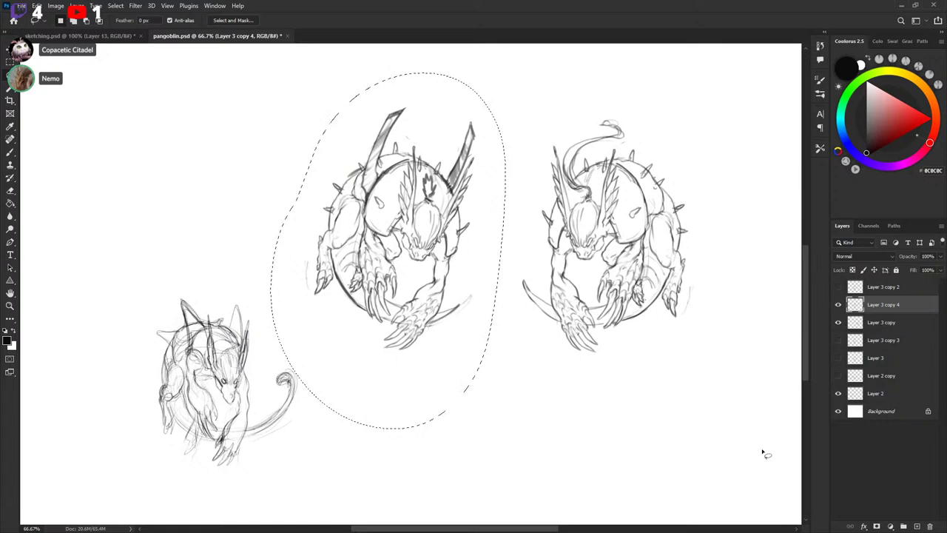
Clear the selection and try redrawing the near blade by brush with curved back and inner edges.
key(ctrl+d)
key(b)
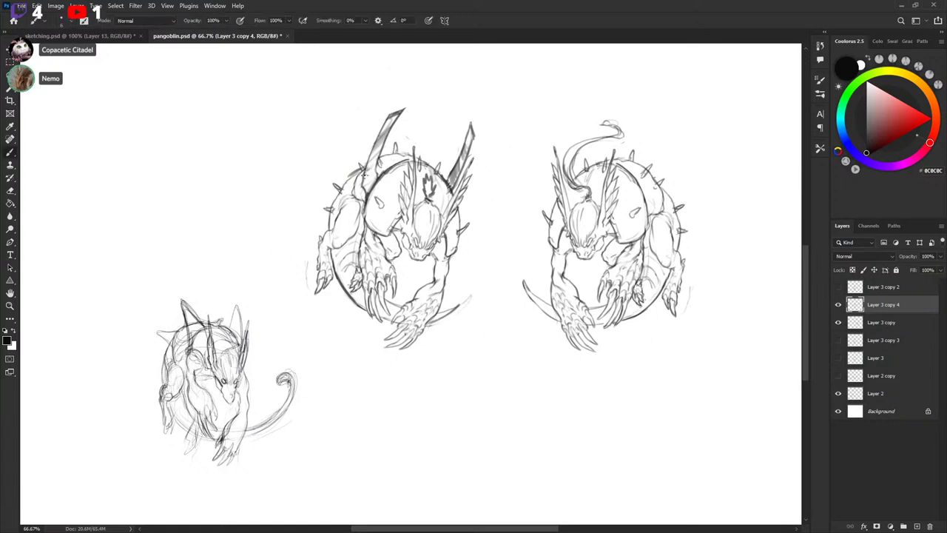
mouse_move(363, 182)
mouse_down()
mouse_move(368, 146)
mouse_move(389, 111)
mouse_up()
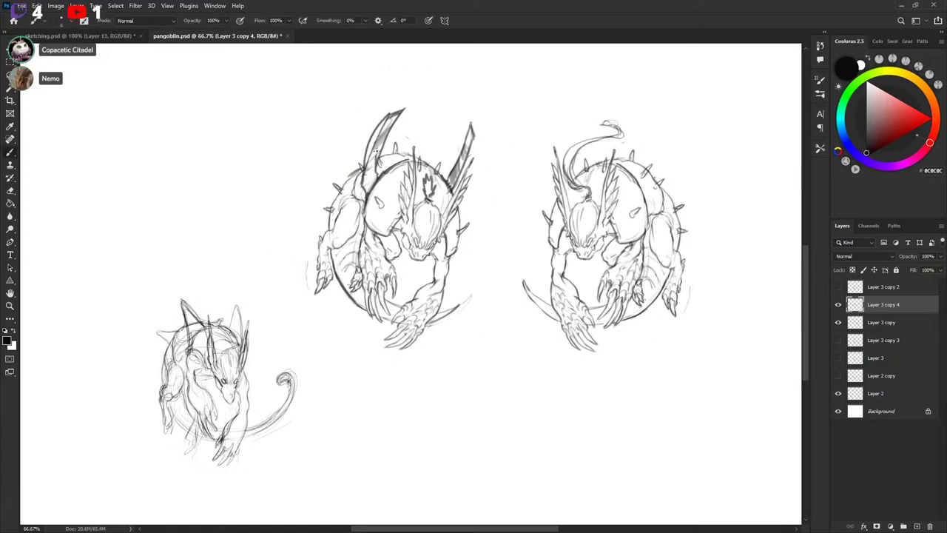
drag(377, 151, 402, 113)
key(ctrl+z)
mouse_move(375, 169)
mouse_down()
mouse_move(399, 117)
mouse_move(385, 118)
mouse_move(368, 165)
mouse_move(395, 131)
mouse_move(381, 160)
mouse_move(378, 145)
mouse_move(398, 118)
mouse_up()
key(x)
key(x)
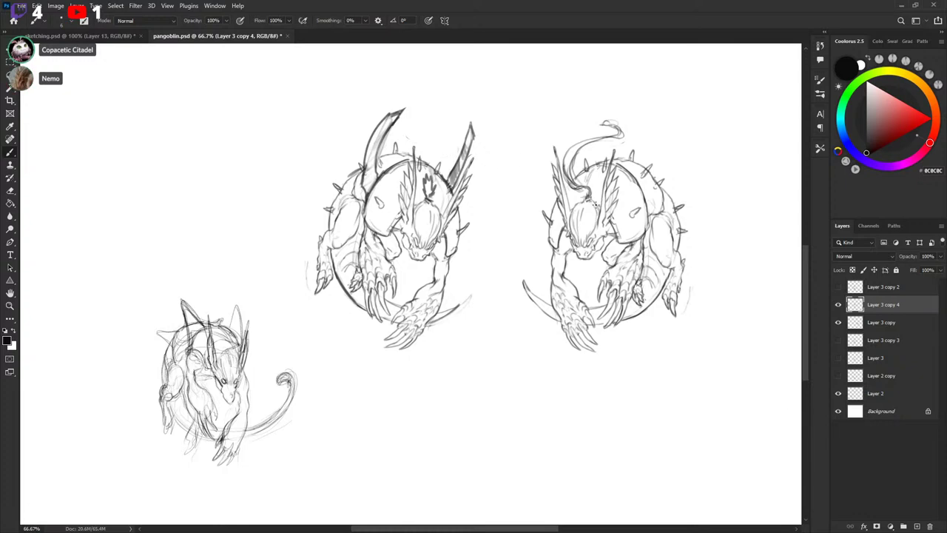
Undo the curved redraw of the near blade.
key(ctrl+z)
key(ctrl+z)
key(ctrl+z)
key(ctrl+z)
key(ctrl+z)
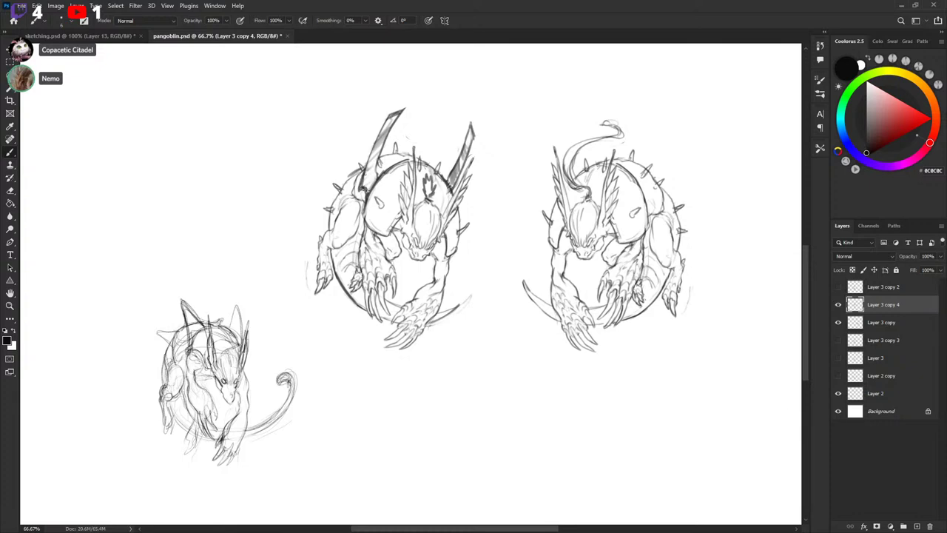
Darken the near blade's back edge and draw hooked notches at its base in near-black, ending with the brush on white.
key(x)
key(x)
drag(363, 172, 383, 126)
key(x)
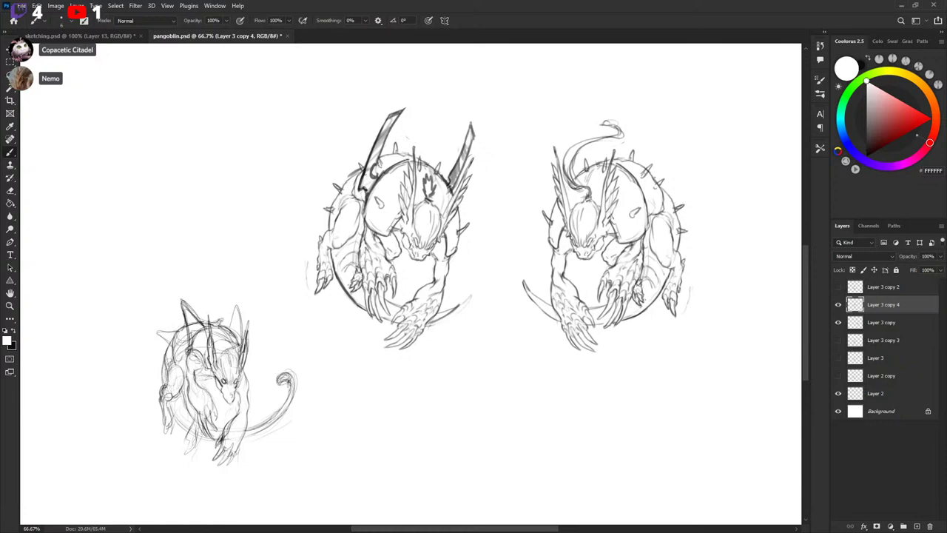
Try sketching a smaller near-black blade over the outer spike behind the bladed creature's near shoulder, and undo it.
drag(464, 208, 469, 193)
key(x)
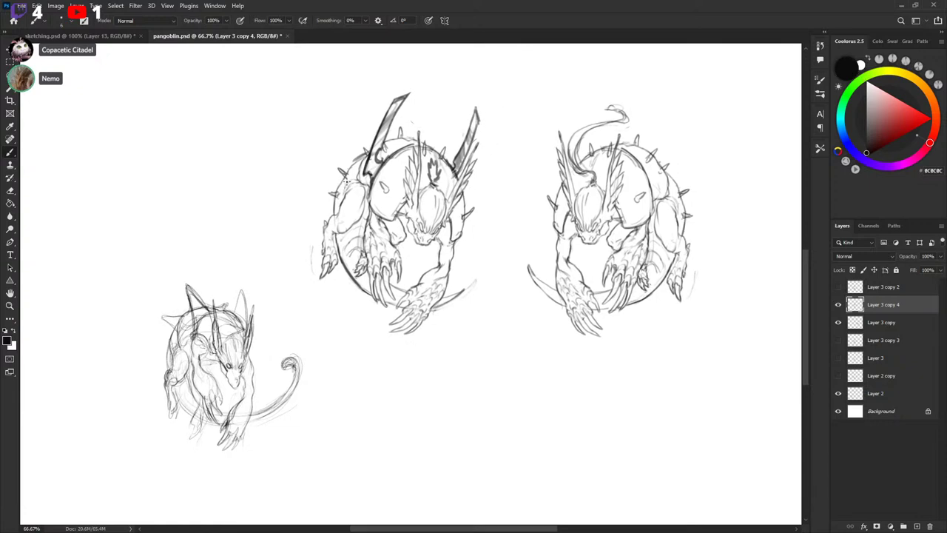
mouse_move(338, 185)
mouse_down()
mouse_move(349, 151)
mouse_move(344, 176)
mouse_up()
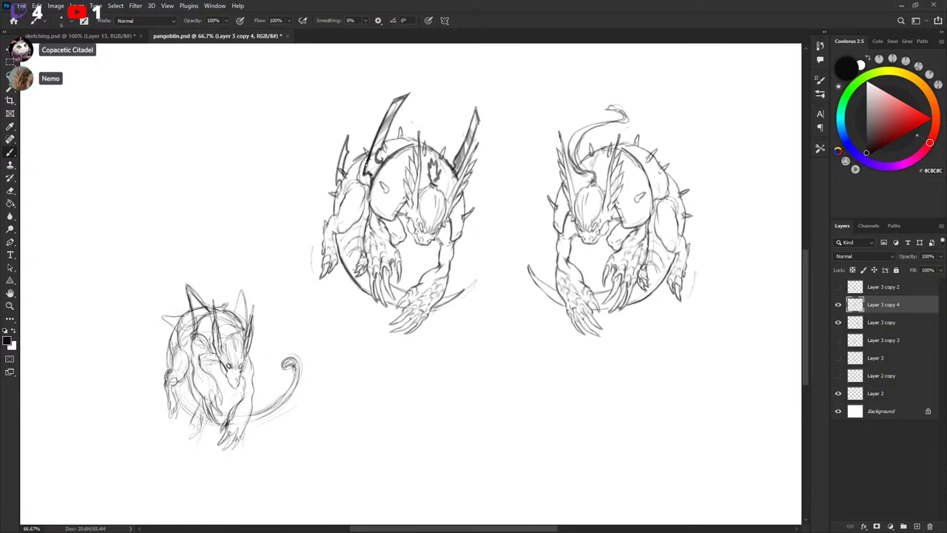
key(ctrl+z)
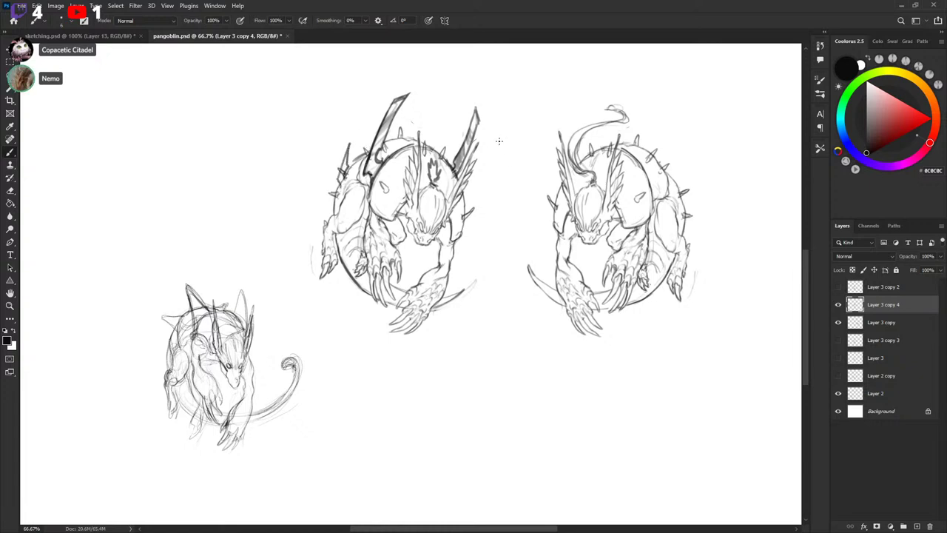
drag(690, 190, 678, 184)
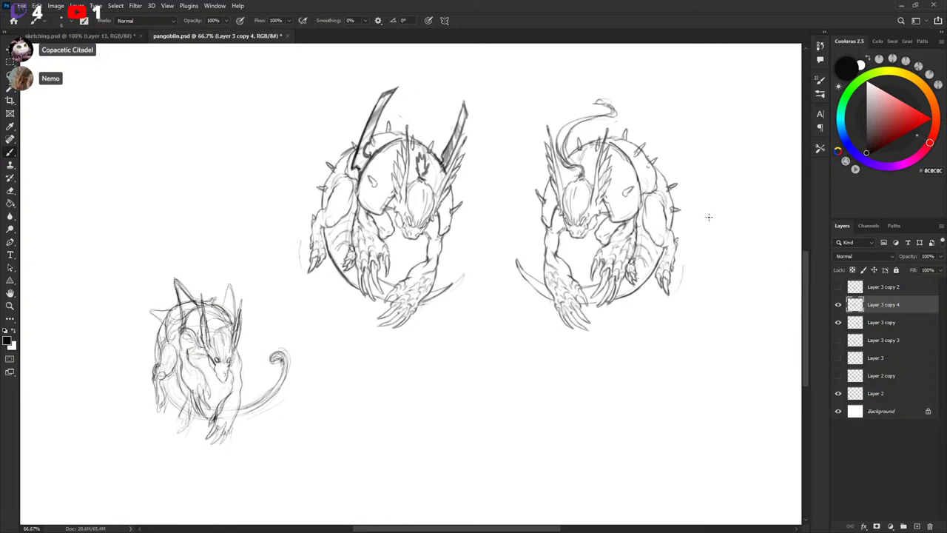
mouse_move(708, 217)
mouse_down()
mouse_move(678, 197)
mouse_move(675, 205)
mouse_up()
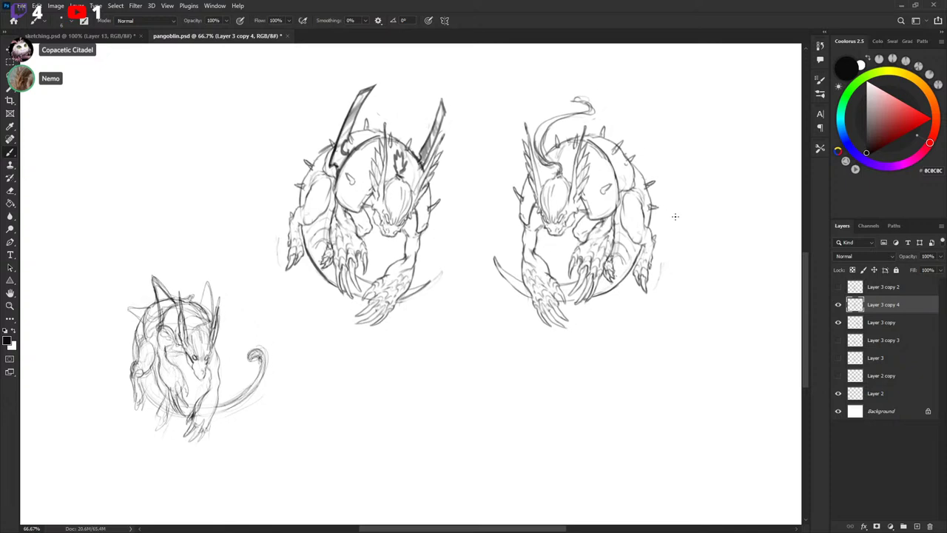
Lasso the far blade and try shifting it slightly lower behind the head, restoring its position and clearing the selection.
key(l)
drag(420, 158, 442, 144)
key(v)
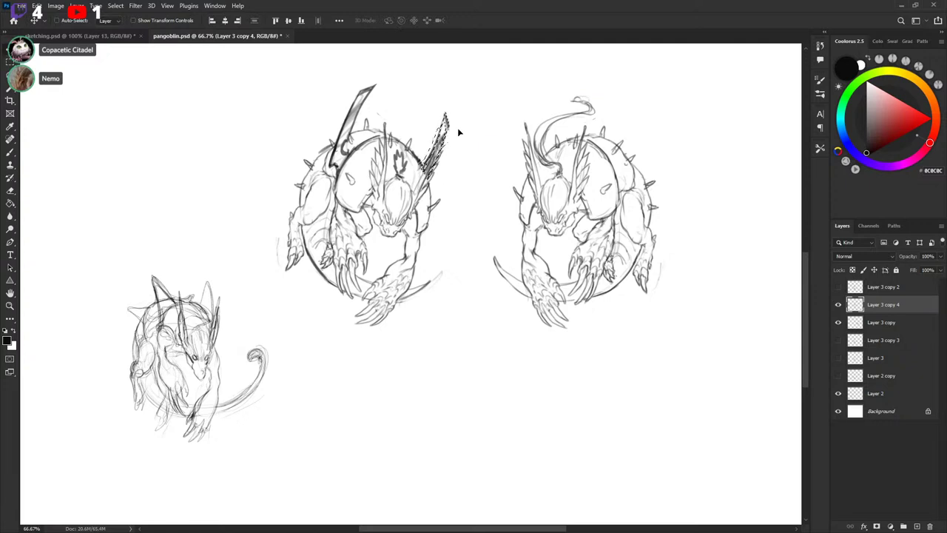
key(ctrl+d)
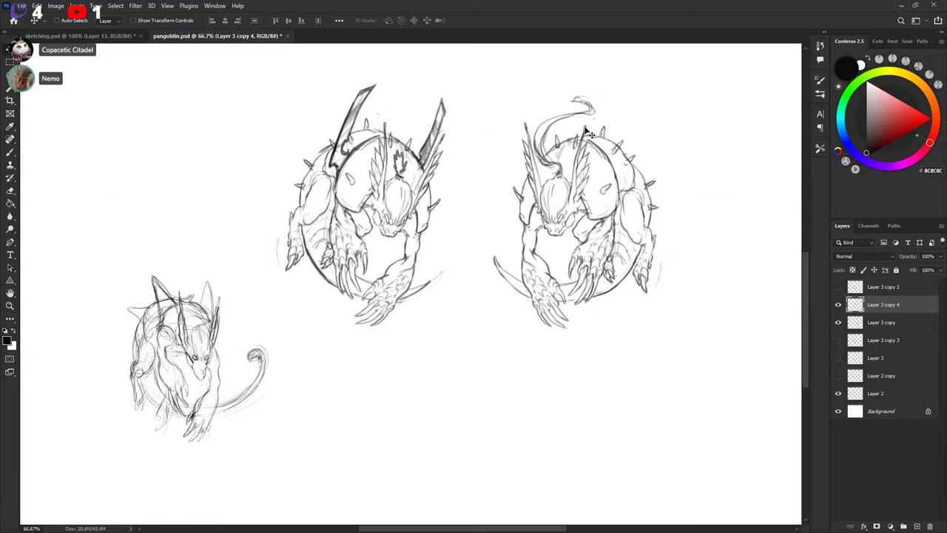
Sketch a large rounded spike with a pointed tip over the near shoulder of the large bladeless creature, undoing unwanted strokes.
scroll(634, 156, right, 2)
drag(654, 146, 619, 152)
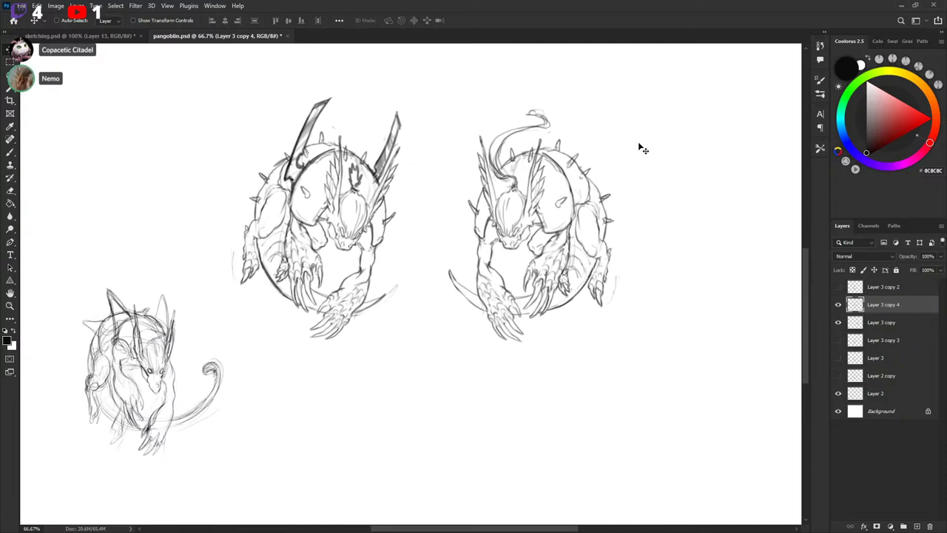
drag(698, 148, 604, 181)
scroll(605, 181, right, 1)
key(b)
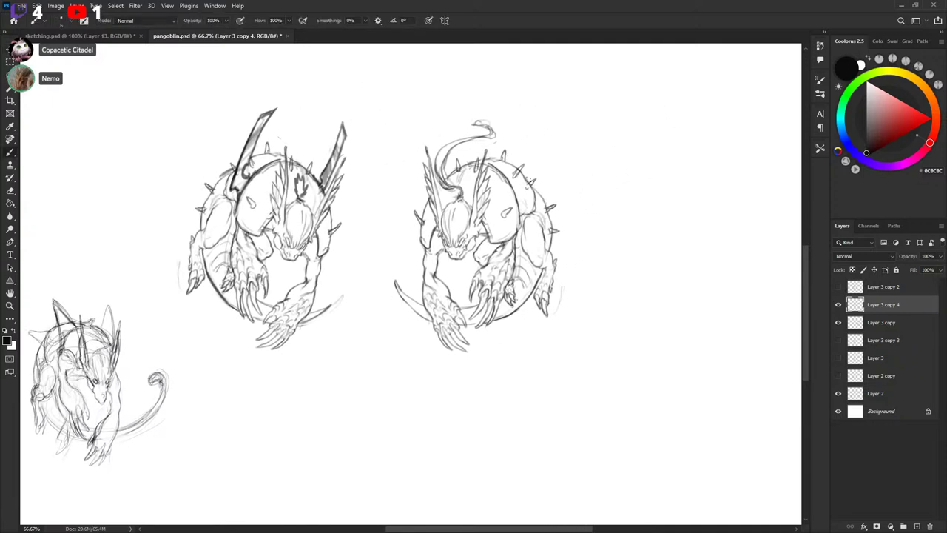
scroll(532, 185, right, 2)
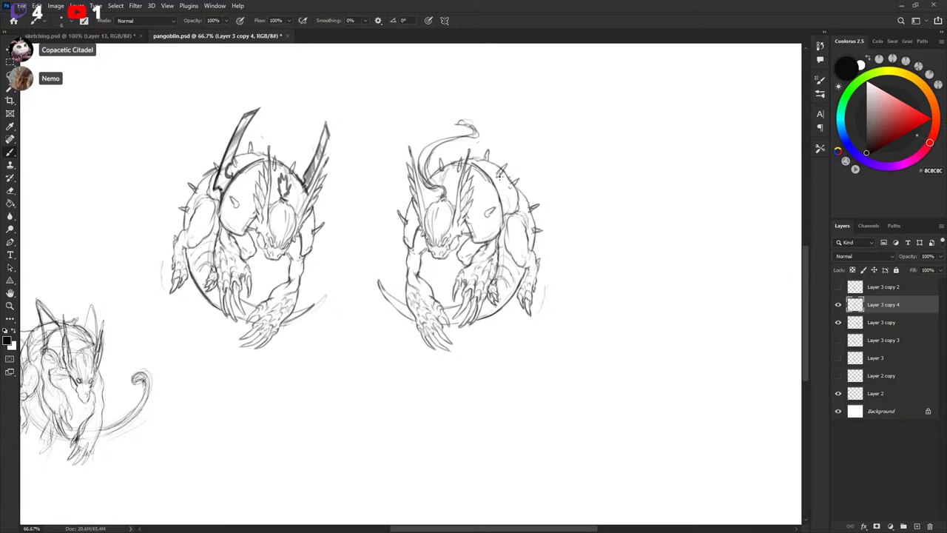
mouse_move(479, 195)
mouse_down()
mouse_move(496, 214)
mouse_move(488, 193)
mouse_move(504, 186)
mouse_move(492, 220)
mouse_move(479, 204)
mouse_move(508, 189)
mouse_move(481, 205)
mouse_up()
key(ctrl+z)
key(ctrl+z)
key(ctrl+z)
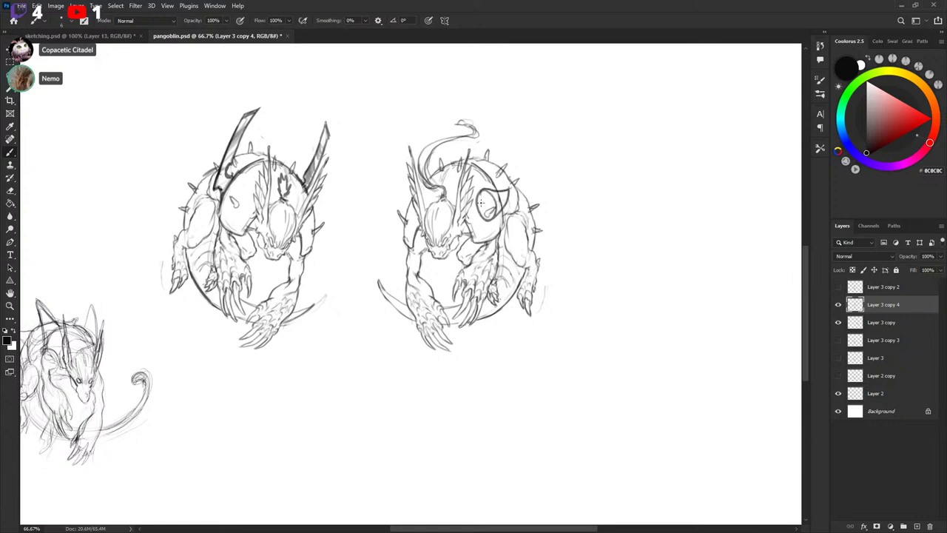
Draw a matching pointed, leaf-shaped spike on the far shoulder of the large bladeless creature in near-black.
mouse_move(393, 196)
mouse_down()
mouse_move(408, 222)
mouse_move(406, 208)
mouse_up()
drag(405, 196, 412, 225)
key(x)
key(x)
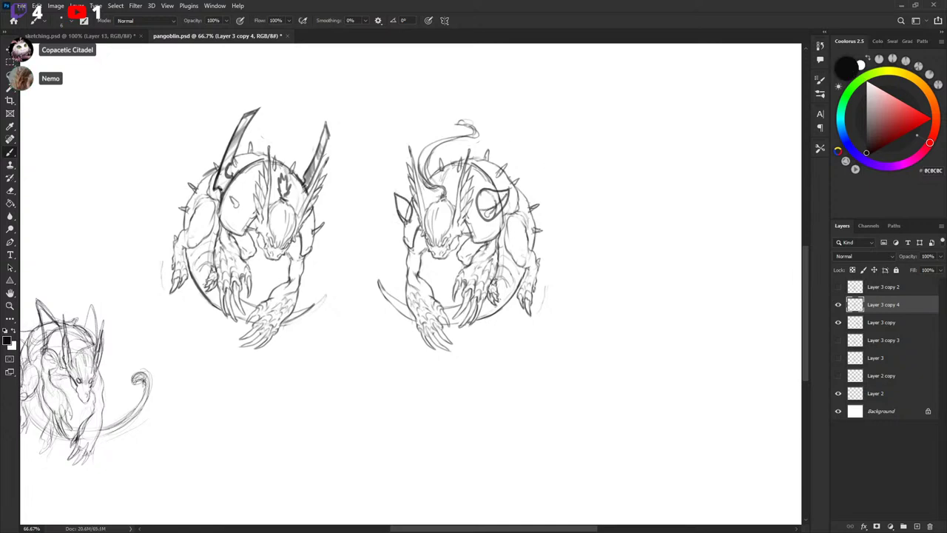
Try reshaping the far shoulder spike of the large bladeless creature, painting out its outline in white and redrawing it in near-black.
key(x)
drag(409, 206, 413, 213)
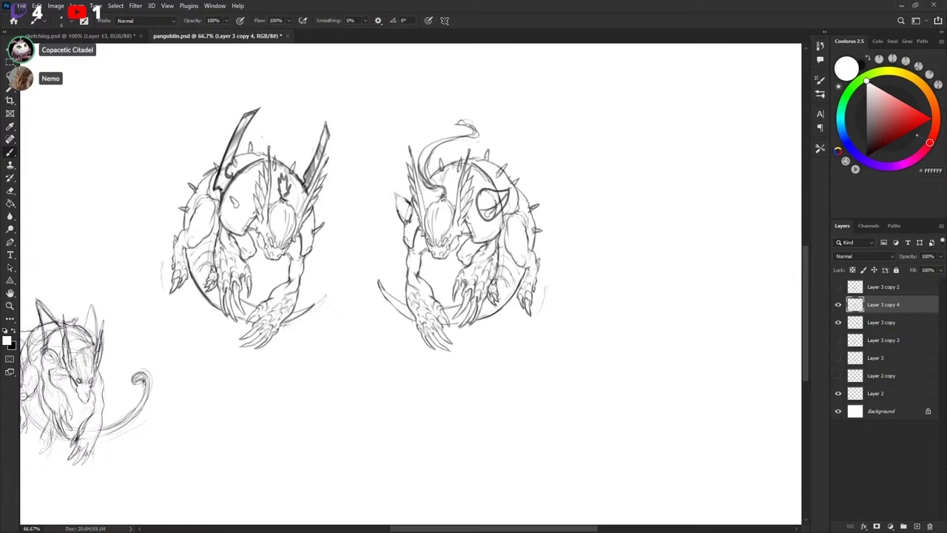
key(x)
mouse_move(390, 193)
mouse_down()
mouse_move(404, 221)
mouse_move(413, 205)
mouse_move(395, 207)
mouse_move(400, 197)
mouse_move(410, 203)
mouse_up()
key(ctrl+z)
key(ctrl+z)
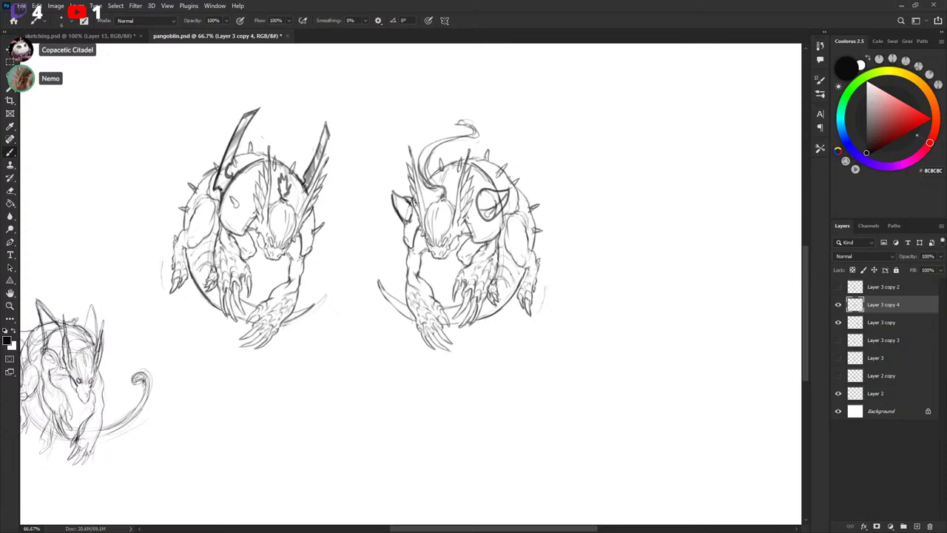
key(x)
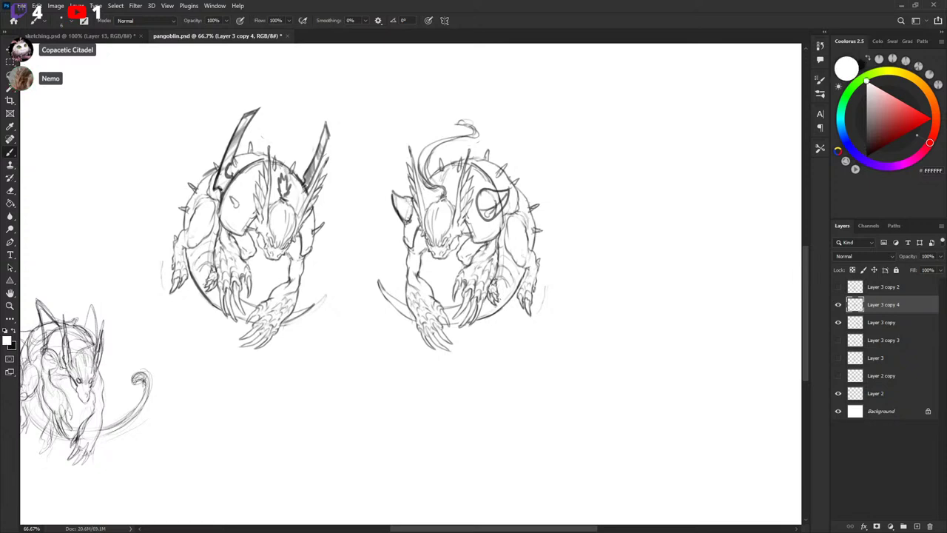
key(x)
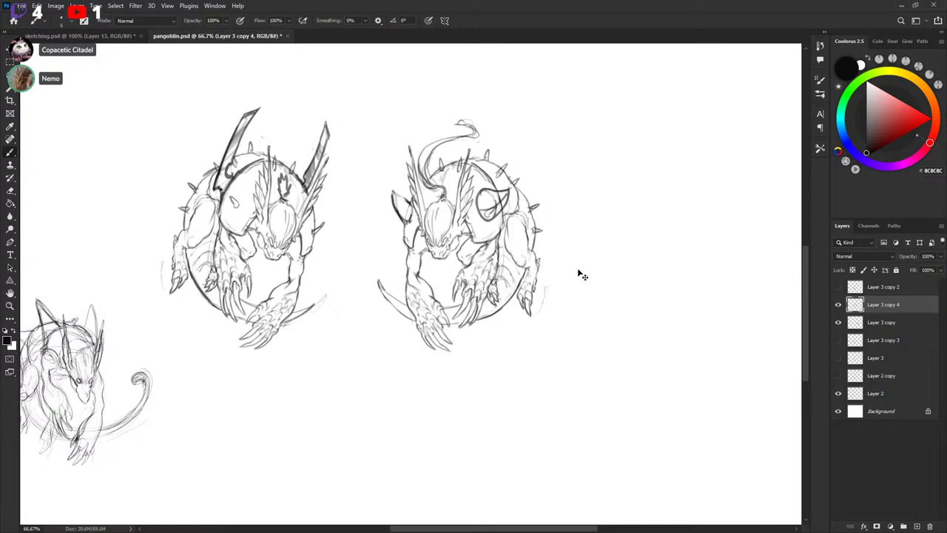
Undo the large shoulder spike strokes on both shoulders of the bladeless creature, back to its original small spikes.
key(ctrl+z)
key(ctrl+z)
key(ctrl+z)
key(ctrl+z)
key(ctrl+z)
key(ctrl+z)
key(ctrl+z)
key(ctrl+z)
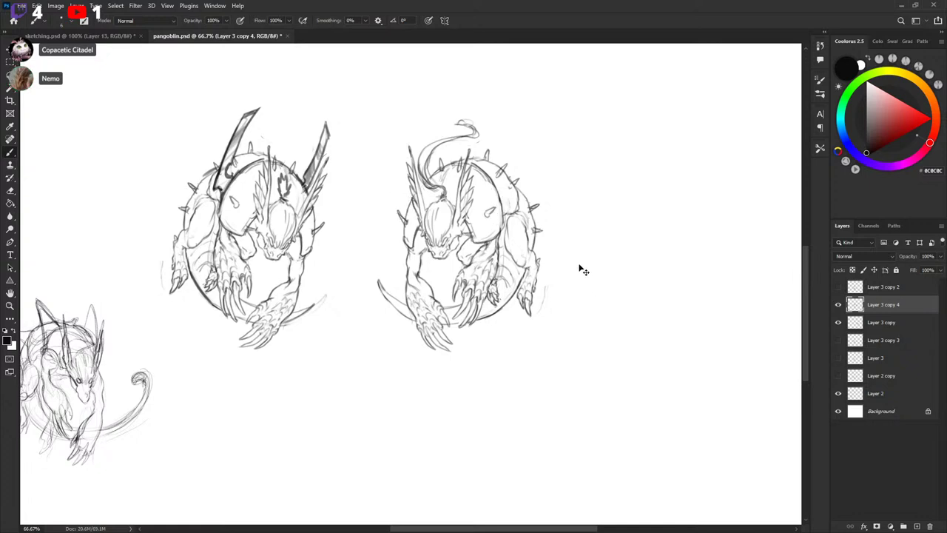
Compare the creature versions by toggling their layers, leaving Layer 3 copy 3 shown and the bladed Layer 3 copy 4 hidden.
click(839, 304)
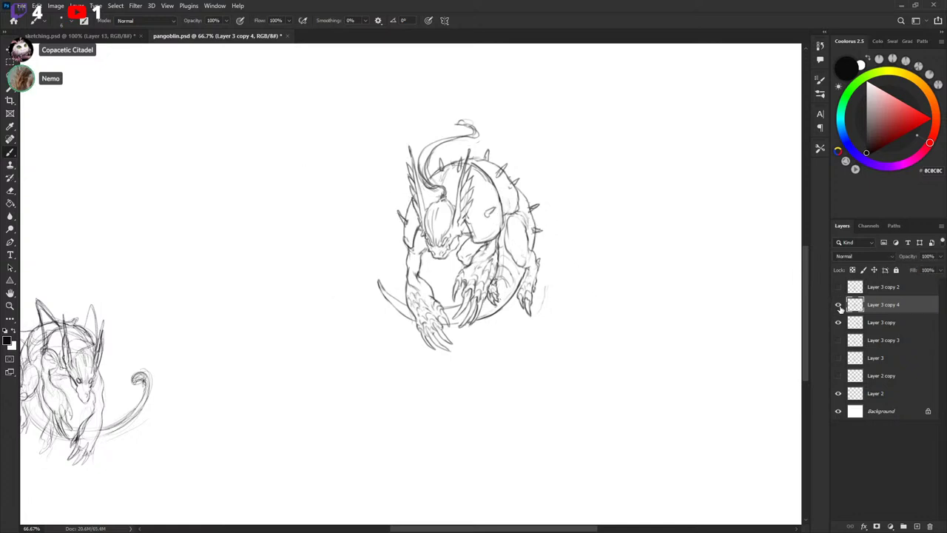
click(838, 304)
click(838, 322)
click(838, 322)
click(862, 320)
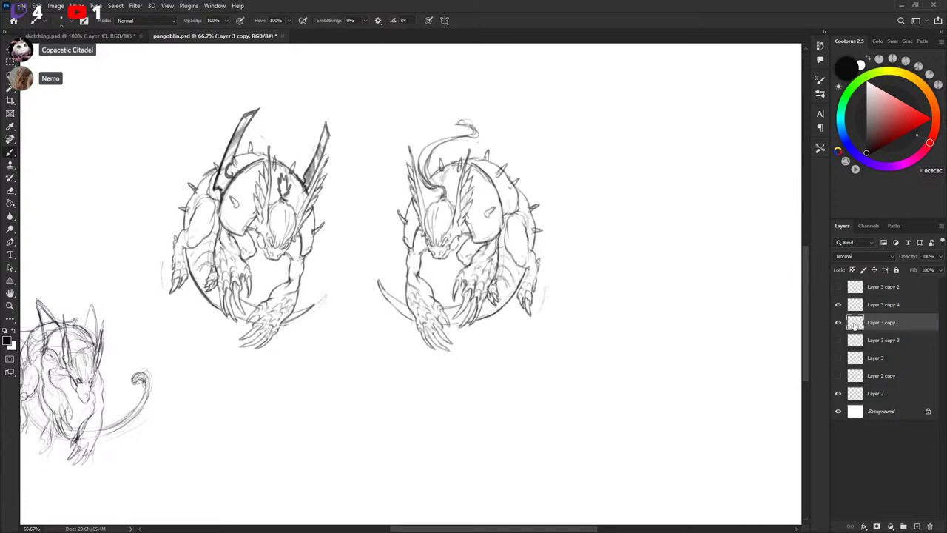
click(839, 339)
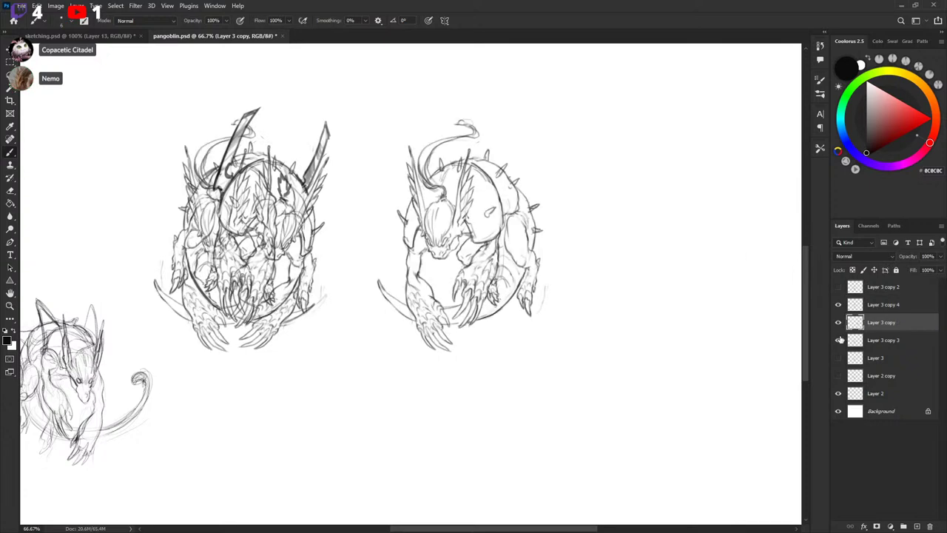
click(839, 324)
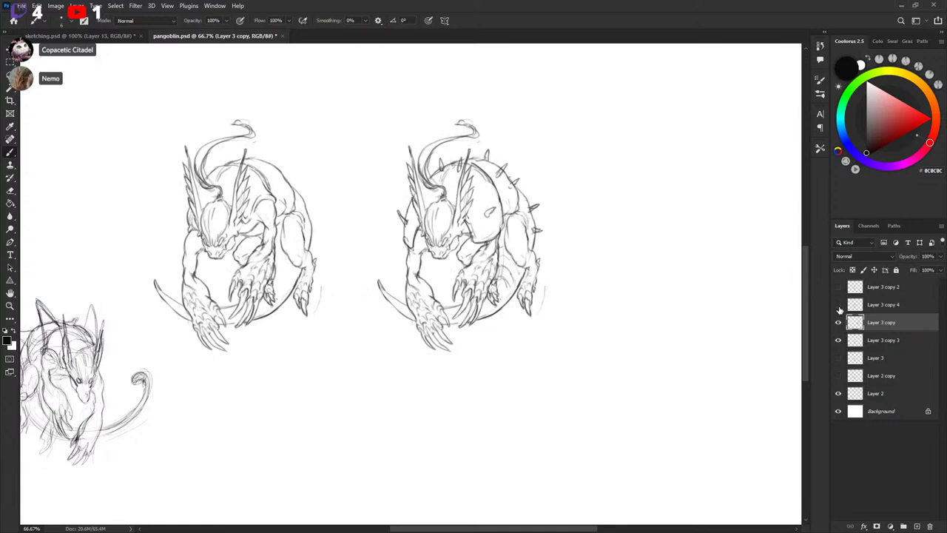
click(839, 304)
click(839, 357)
click(838, 358)
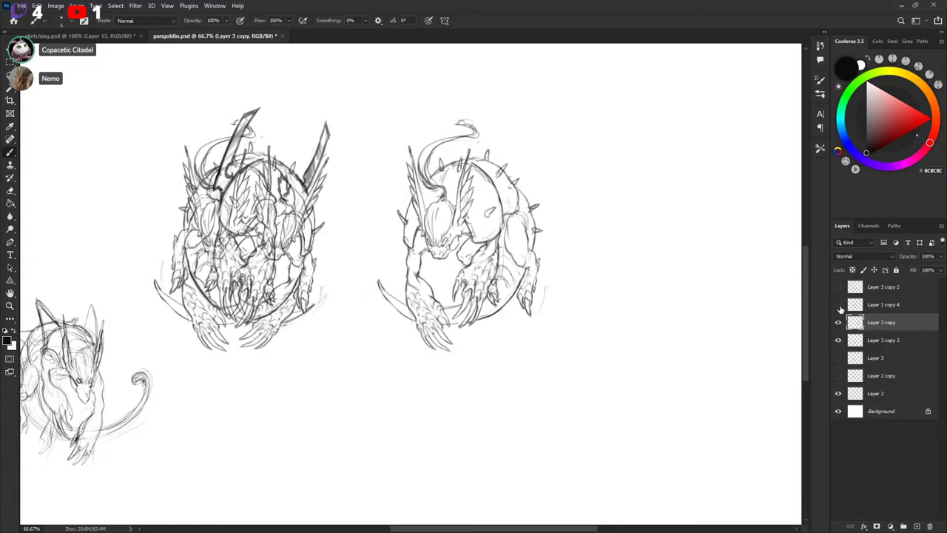
click(838, 304)
click(839, 322)
click(838, 322)
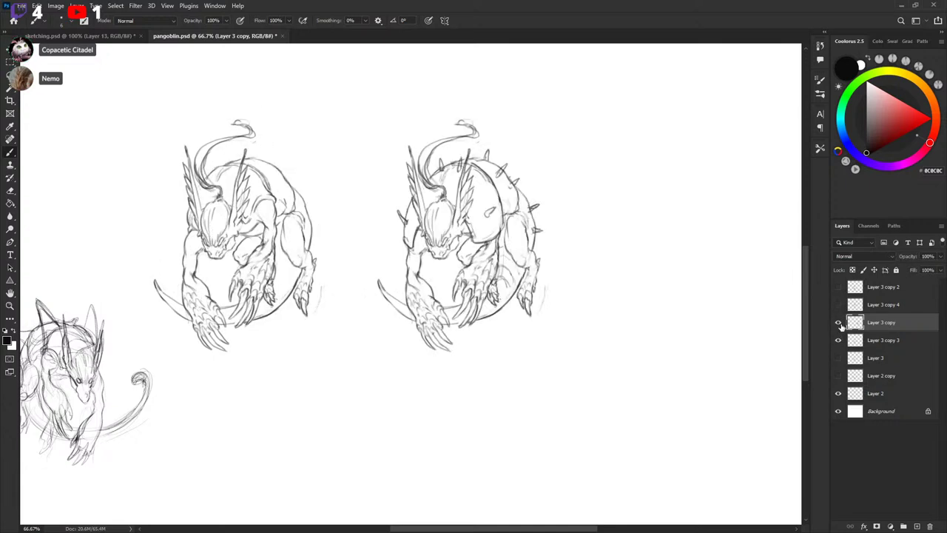
right_click(546, 39)
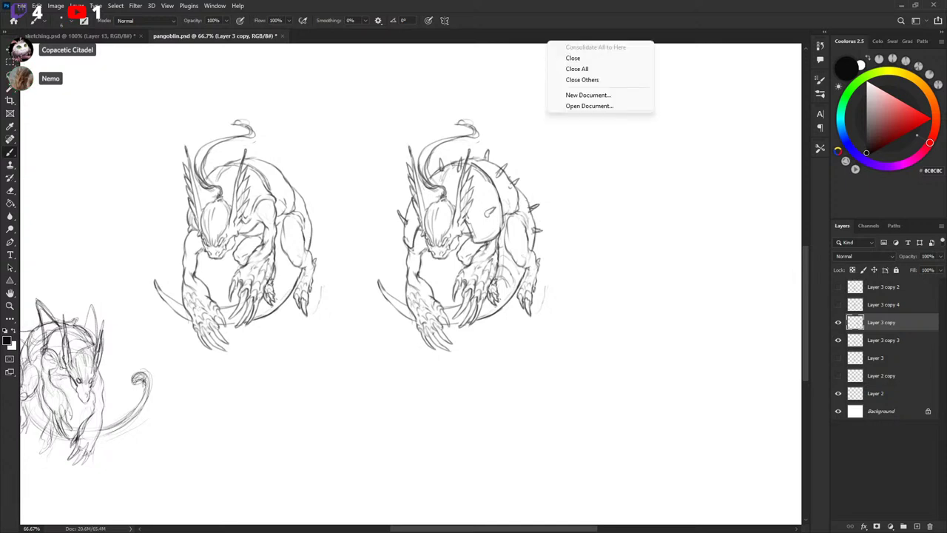
key(Escape)
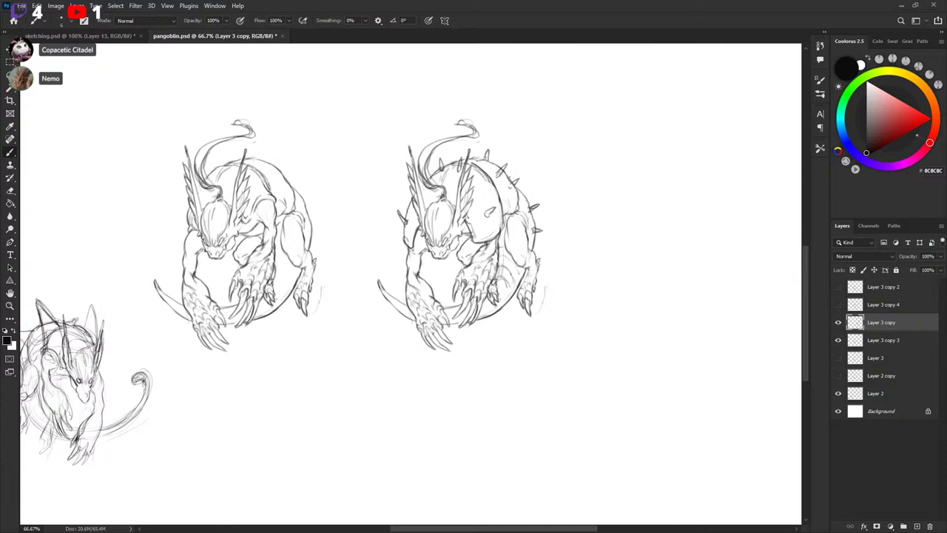
Duplicate Layer 3 copy as a backup, hide the duplicate, and make the original Layer 3 copy active for drawing.
click(838, 323)
click(839, 341)
click(838, 340)
click(838, 323)
key(ctrl+j)
click(839, 322)
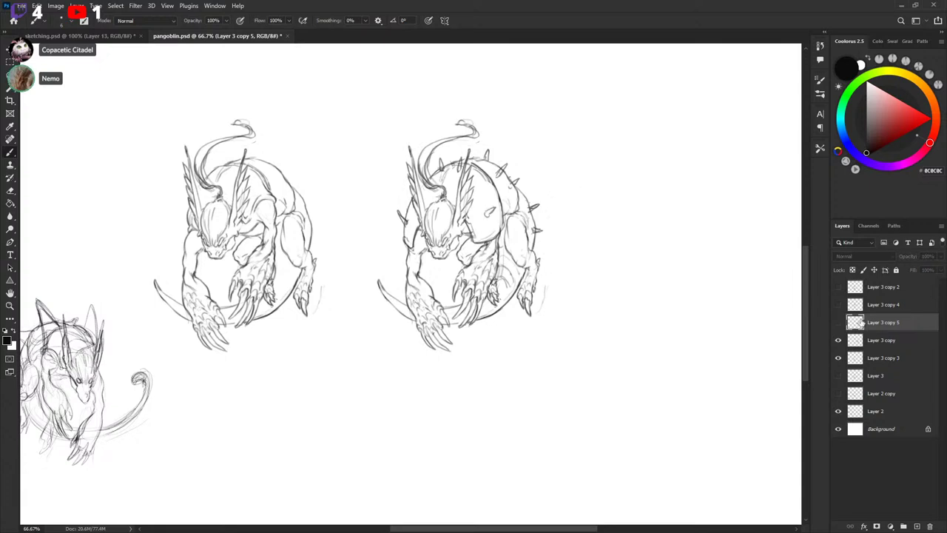
click(838, 323)
click(838, 323)
click(858, 340)
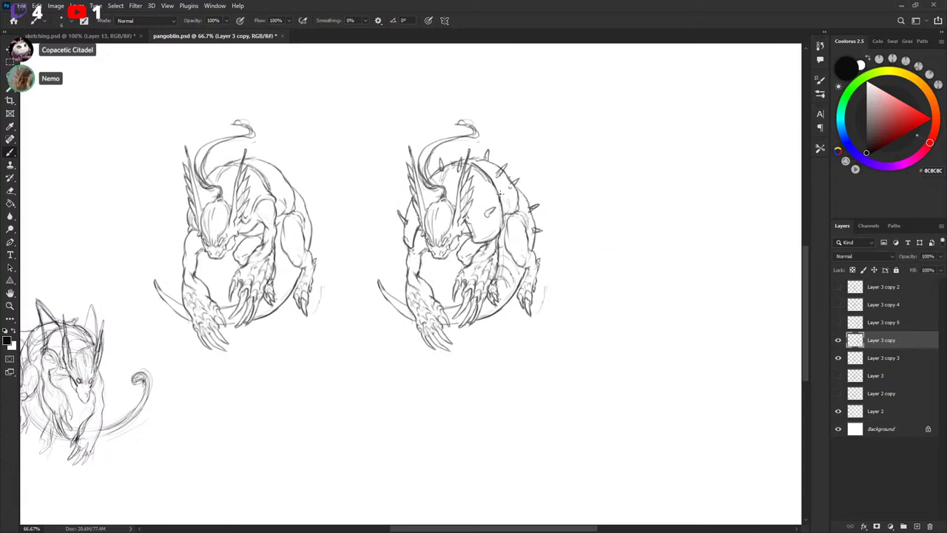
Draw a rounded oval boss over the small spike on the spiked creature's near shoulder plate.
drag(485, 198, 493, 222)
key(ctrl+z)
key(bracketleft)
key(bracketleft)
Remove the small spike from the spiked creature's far shoulder by lassoing it and cleaning up the remnants in white.
key(l)
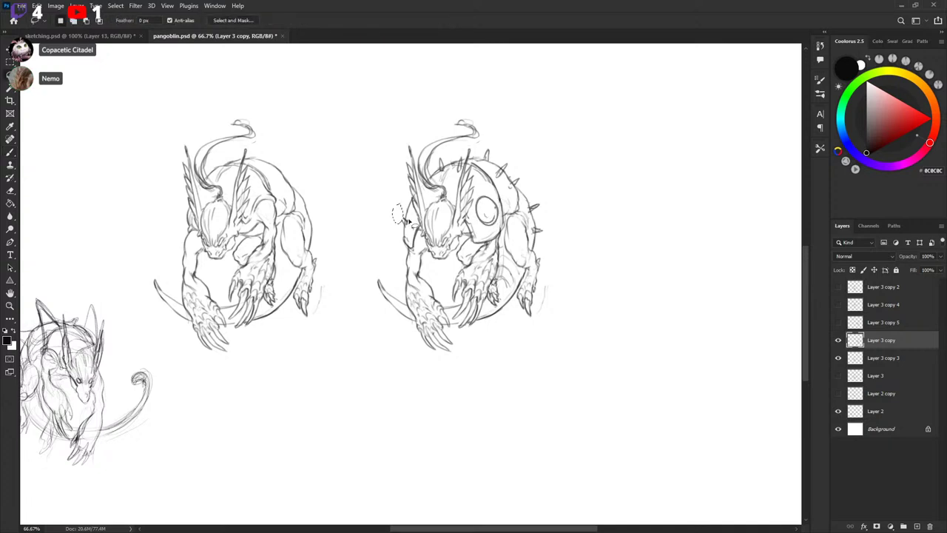
key(b)
key(x)
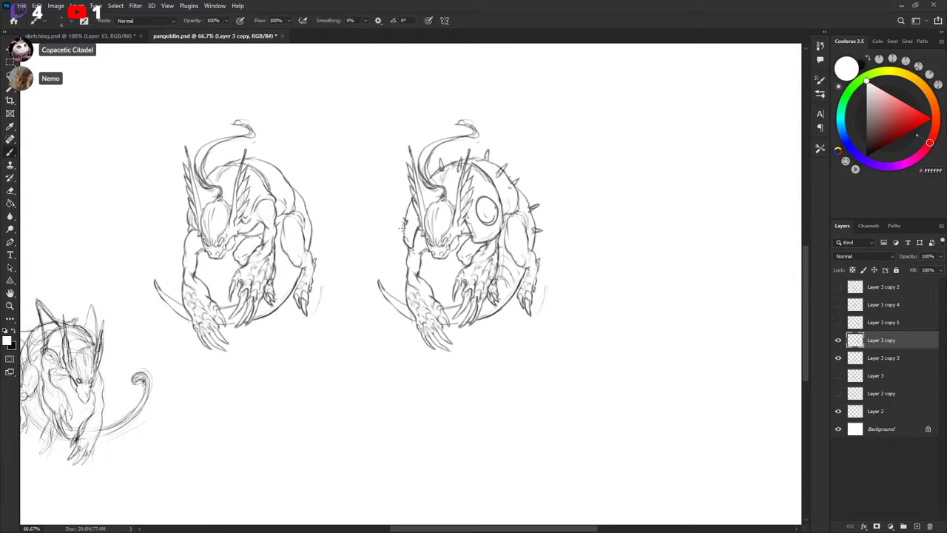
key(x)
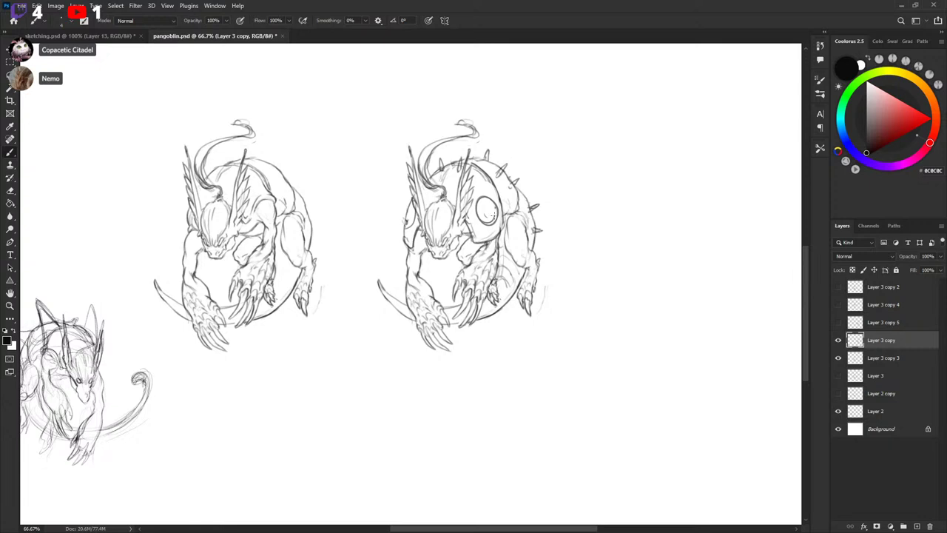
Draw a matching oval boss on the far shoulder and refine the near shoulder's oval with small inner marks.
key(x)
key(x)
drag(484, 203, 489, 210)
mouse_move(404, 222)
mouse_down()
mouse_move(410, 200)
mouse_move(403, 226)
mouse_up()
key(x)
key(x)
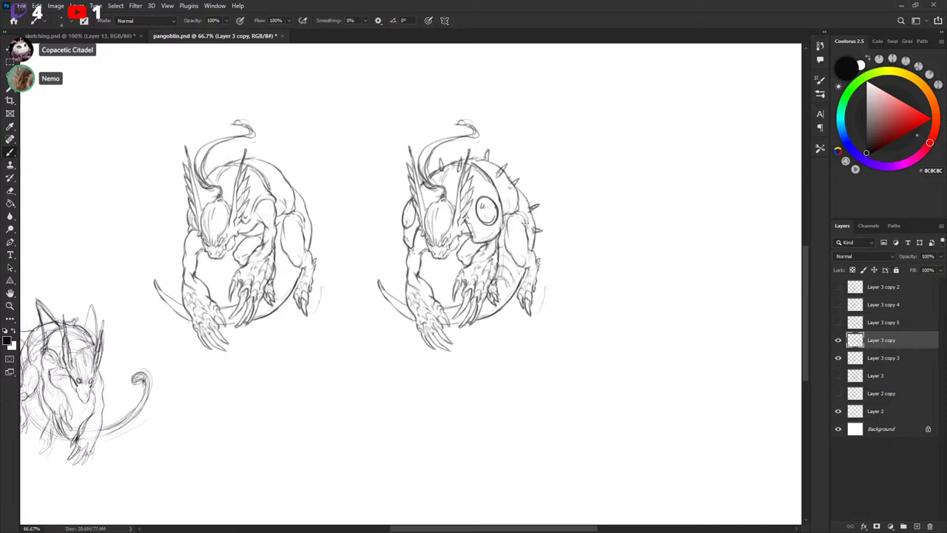
Try sketching curved strokes along the upper back of the spiked creature's shell, undoing each one.
mouse_move(490, 157)
mouse_down()
mouse_move(538, 135)
mouse_move(524, 163)
mouse_move(528, 194)
mouse_up()
key(ctrl+z)
mouse_move(461, 156)
mouse_down()
mouse_move(515, 117)
mouse_move(510, 177)
mouse_up()
key(ctrl+z)
Try sketching a smaller oval boss on the shell behind the spiked creature's near shoulder, and undo it.
mouse_move(484, 254)
mouse_down()
mouse_move(575, 205)
mouse_move(534, 216)
mouse_move(502, 240)
mouse_up()
drag(508, 143, 523, 159)
drag(538, 164, 534, 171)
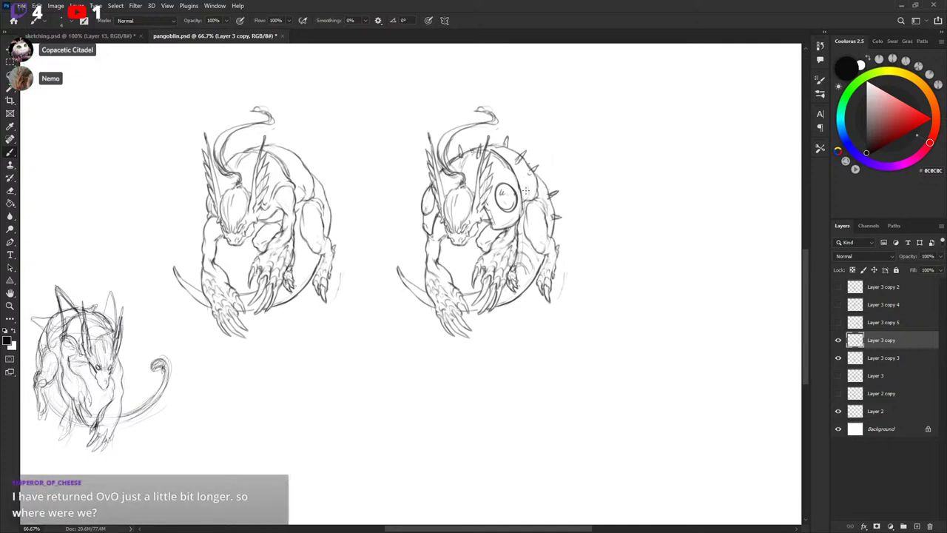
mouse_move(527, 191)
mouse_down()
mouse_move(533, 182)
mouse_move(526, 194)
mouse_up()
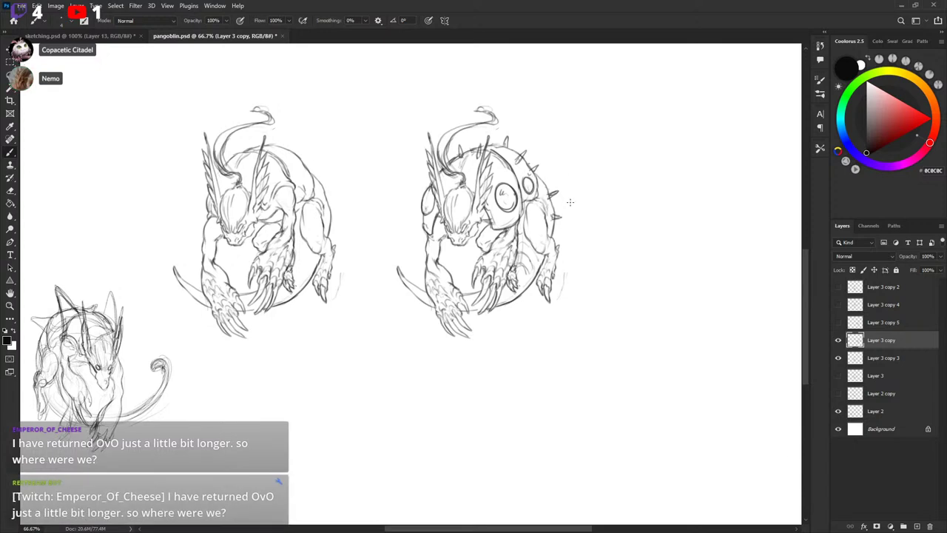
key(ctrl+z)
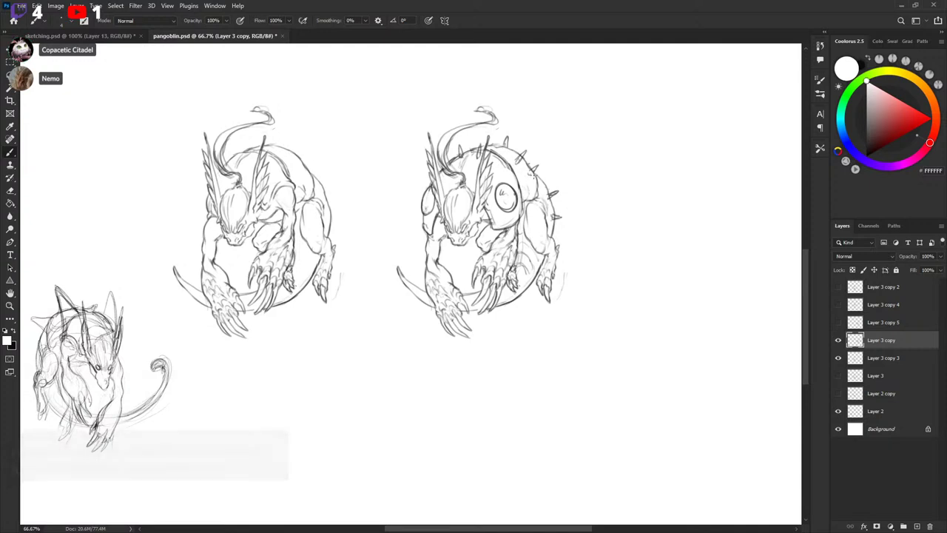
drag(528, 195, 533, 188)
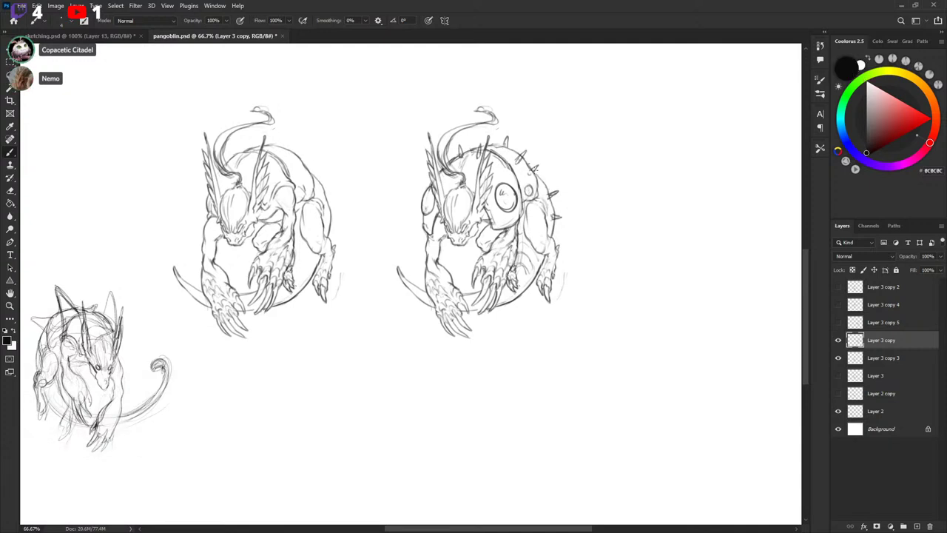
key(ctrl+z)
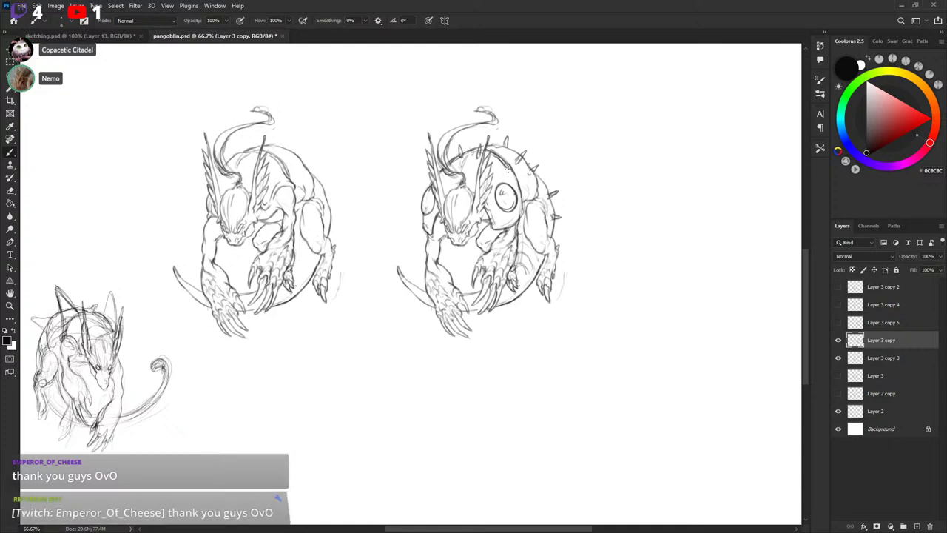
Try sketching a long pointed stroke from the spiked creature's forehead across its far shoulder, and undo it.
key(x)
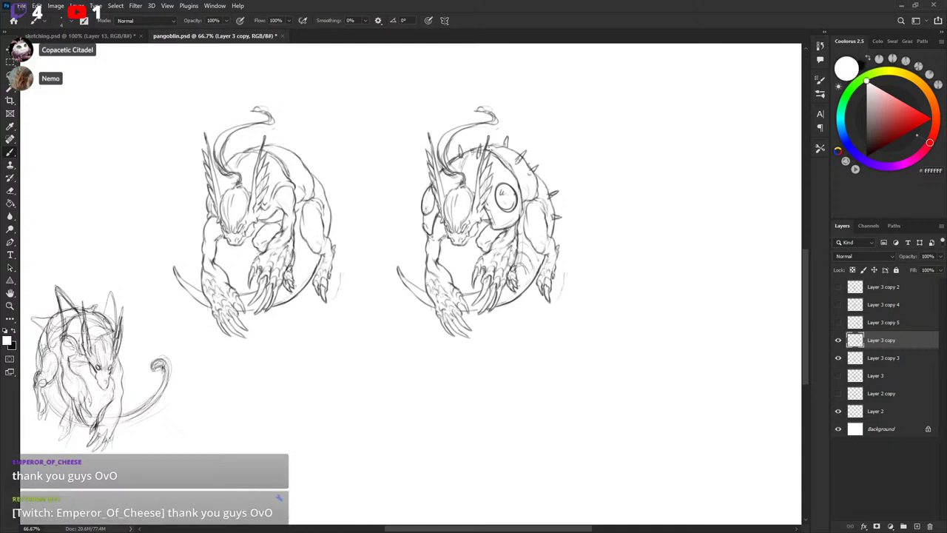
key(x)
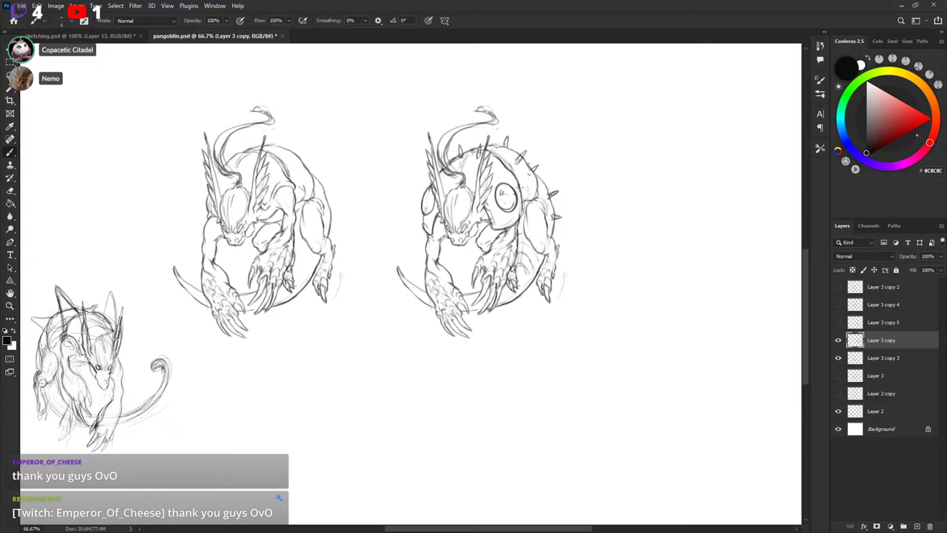
key(x)
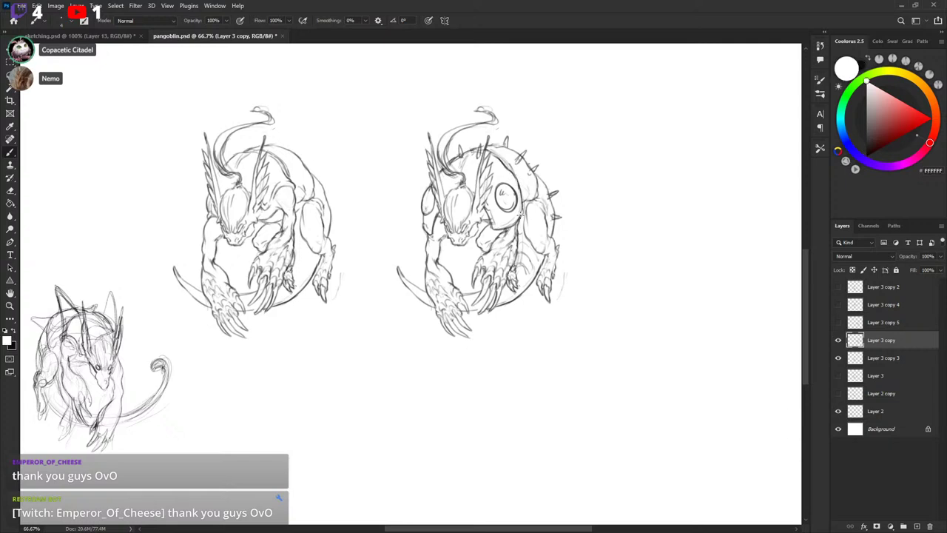
key(x)
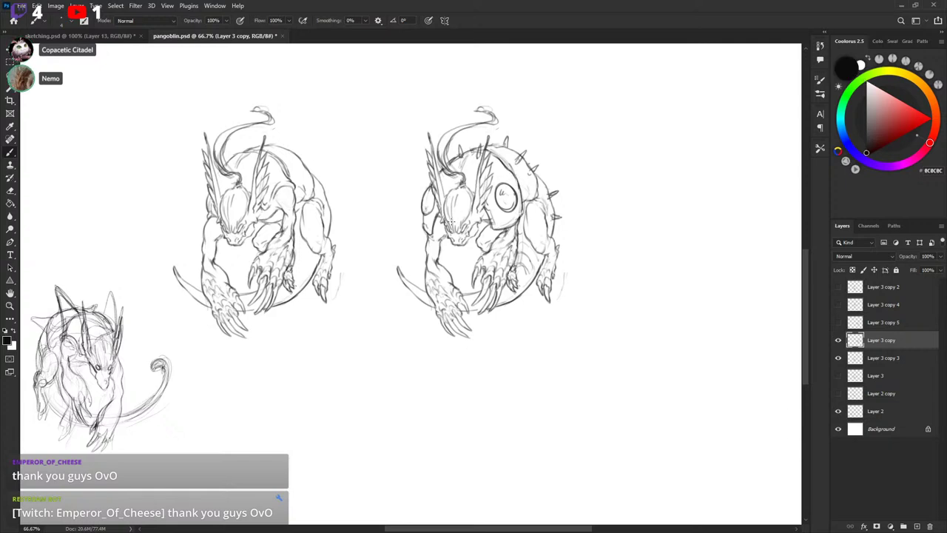
mouse_move(445, 218)
mouse_down()
mouse_move(444, 202)
mouse_move(453, 221)
mouse_up()
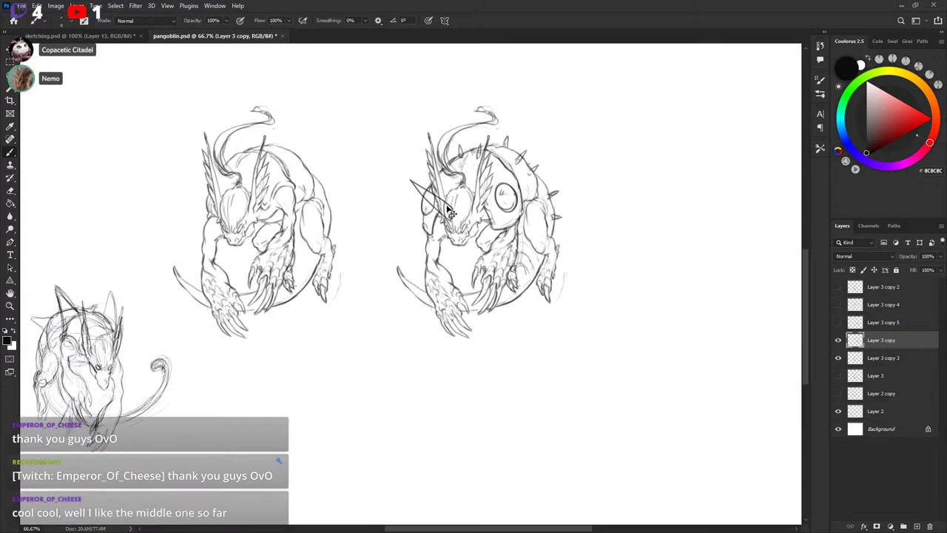
key(ctrl+z)
key(ctrl+z)
Try drawing a small dark oval on the spiked creature's forehead, and undo it.
drag(448, 212, 456, 207)
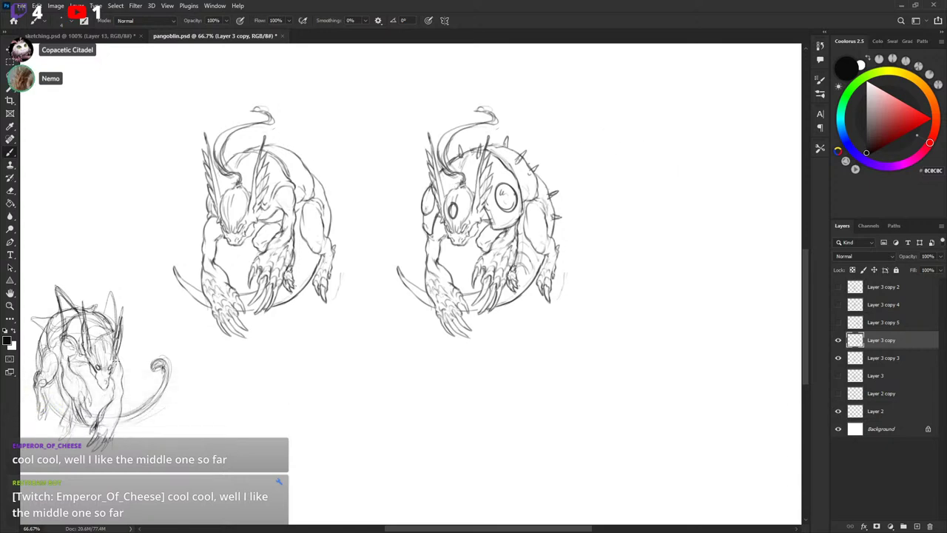
drag(323, 346, 336, 340)
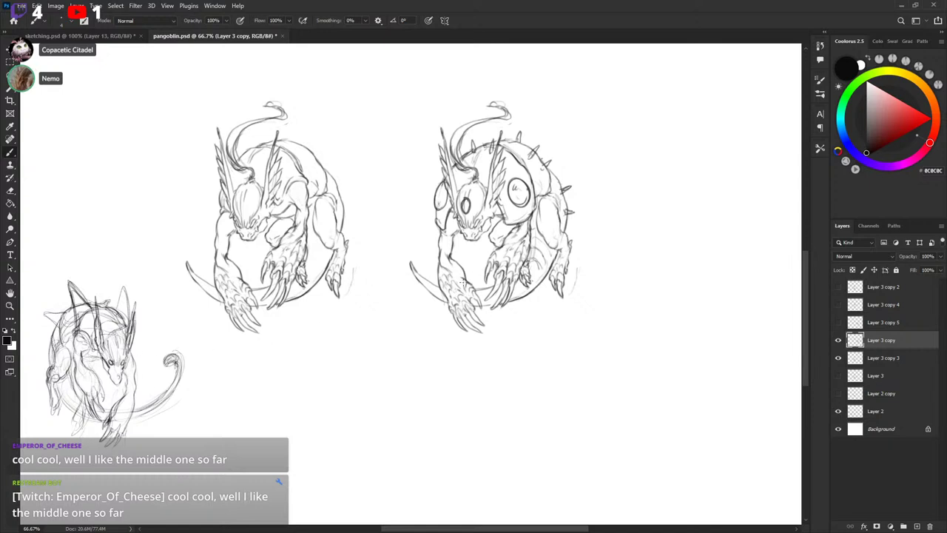
drag(484, 282, 481, 303)
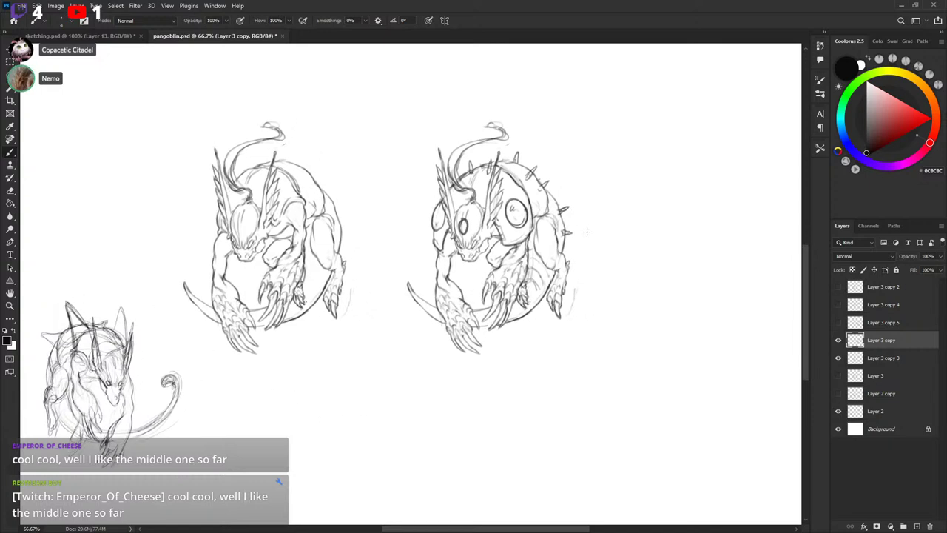
key(ctrl+z)
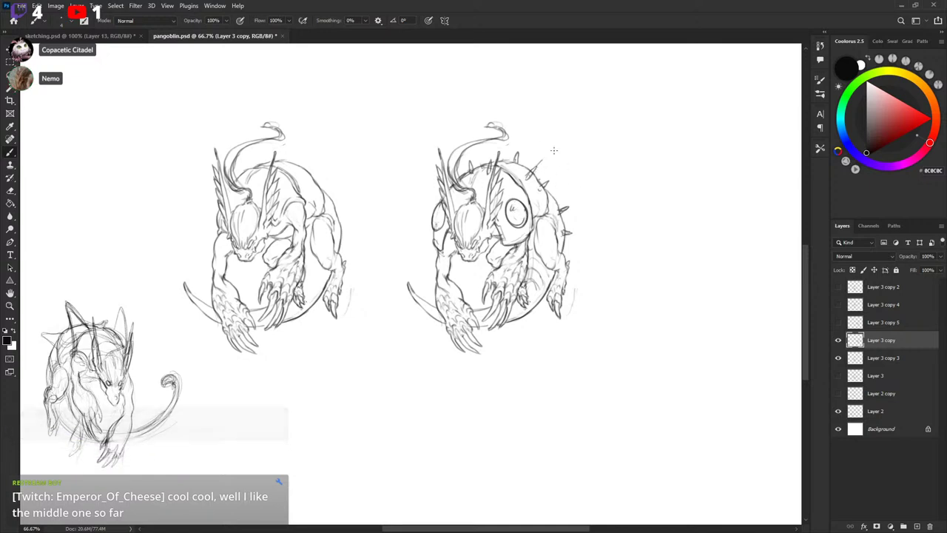
Try sketching a longer spike along the upper back of the spiked creature's shell, and undo it.
drag(539, 163, 560, 187)
key(ctrl+z)
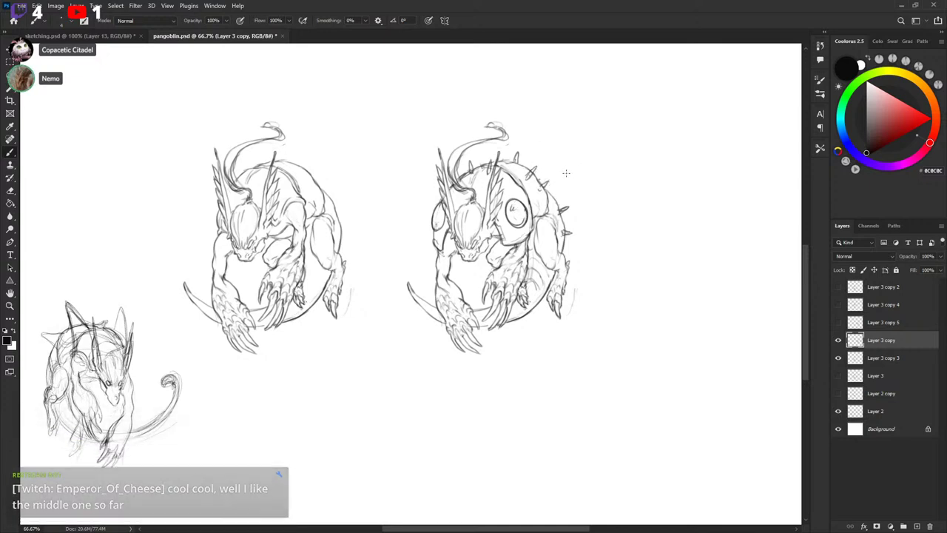
drag(513, 149, 541, 145)
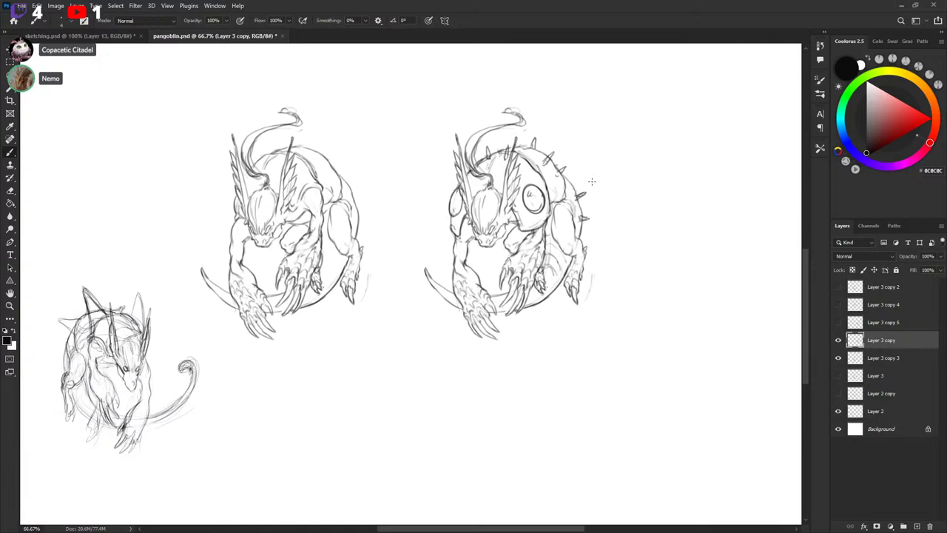
Try drawing an arrow pointing up at the underside of the plain creature, and undo it.
drag(599, 172, 598, 173)
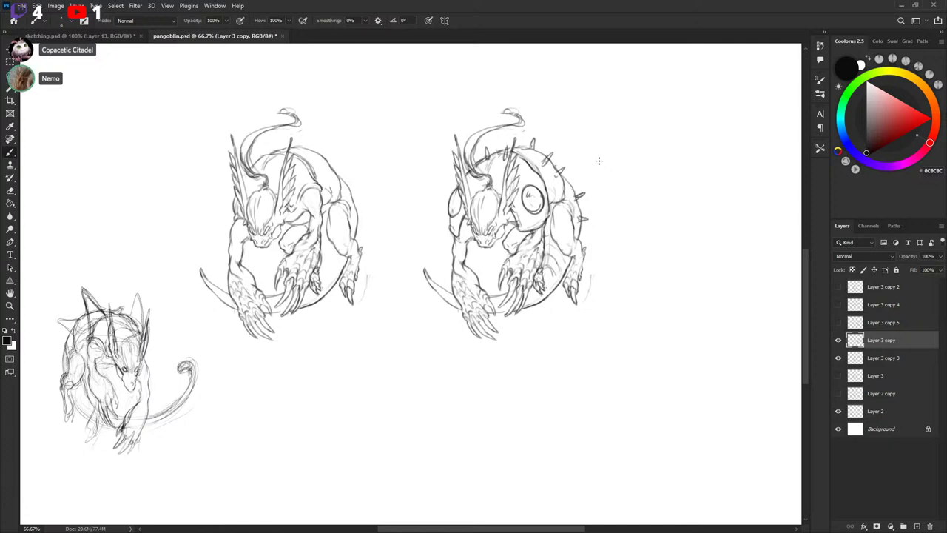
mouse_move(355, 367)
mouse_down()
mouse_move(330, 325)
mouse_move(360, 331)
mouse_up()
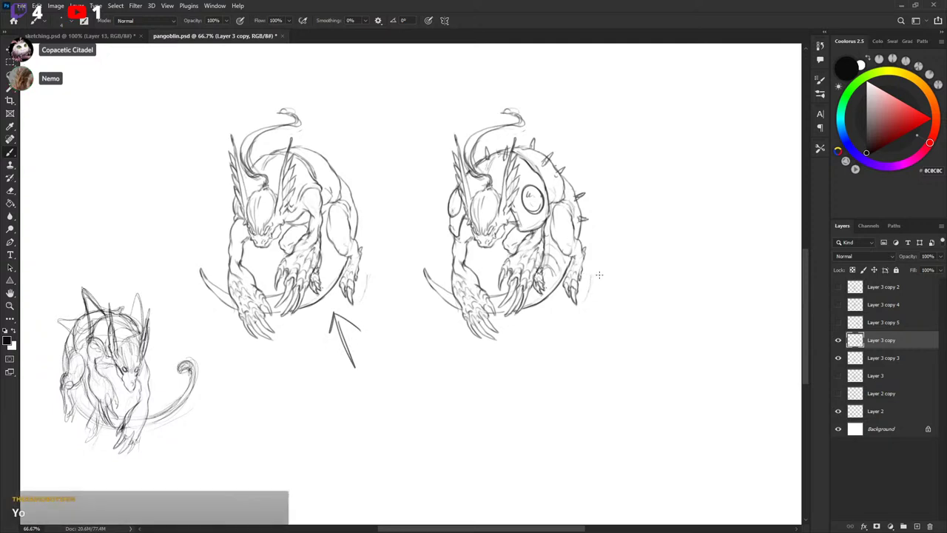
drag(611, 253, 618, 254)
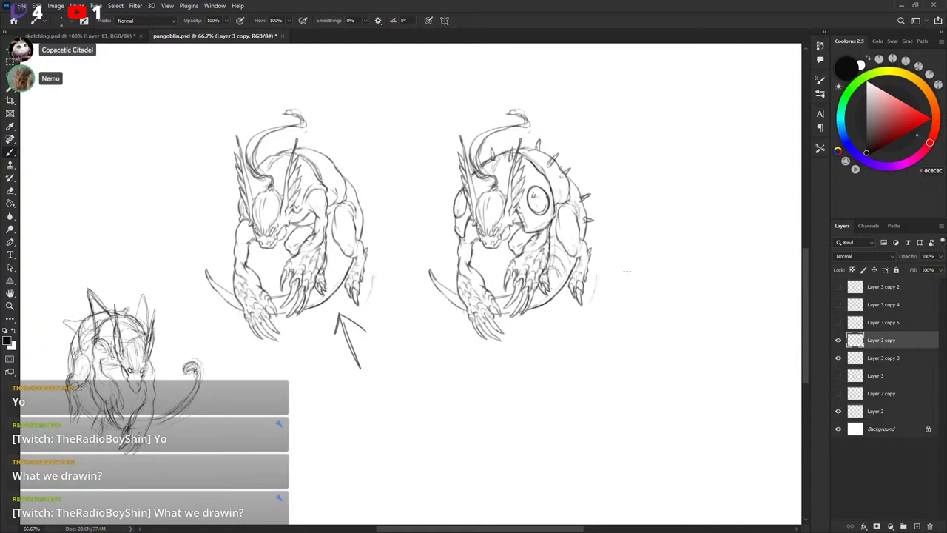
drag(634, 260, 638, 258)
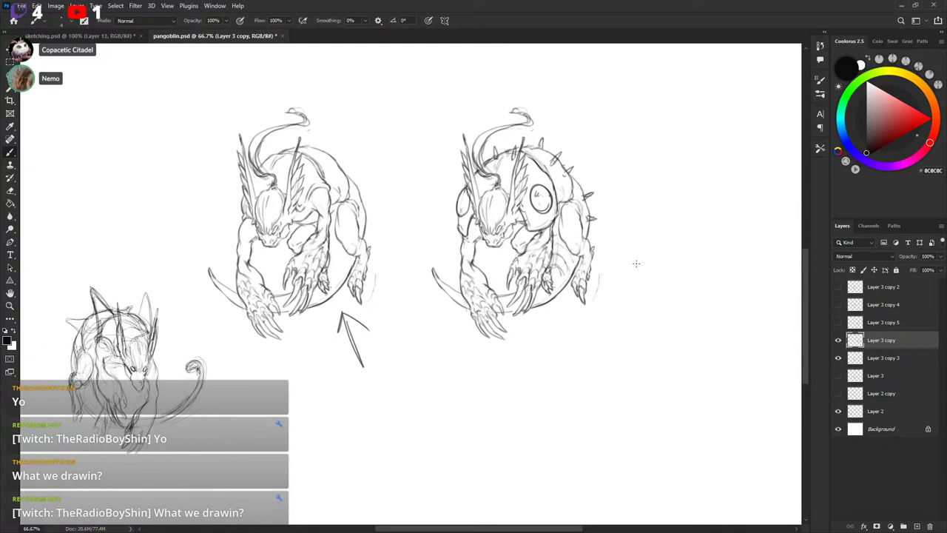
key(ctrl+z)
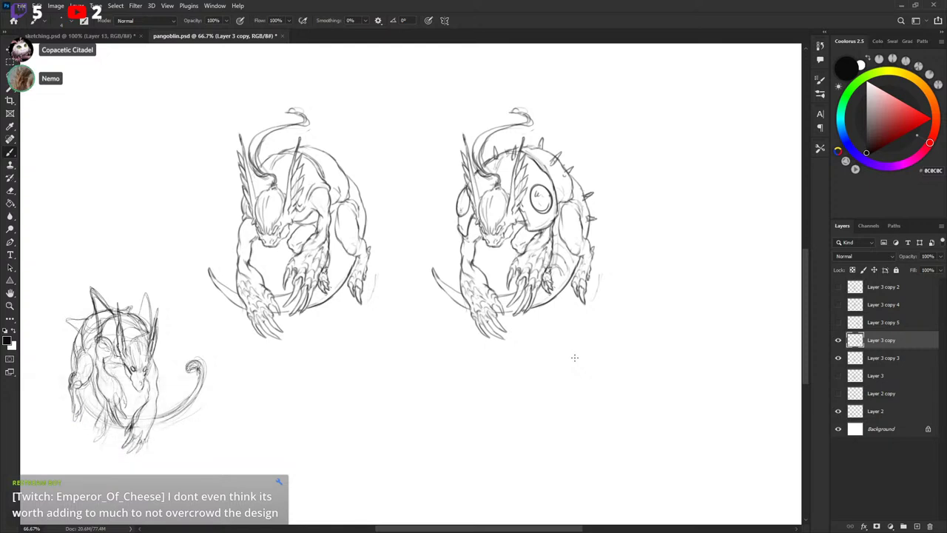
drag(674, 286, 663, 286)
drag(654, 244, 648, 247)
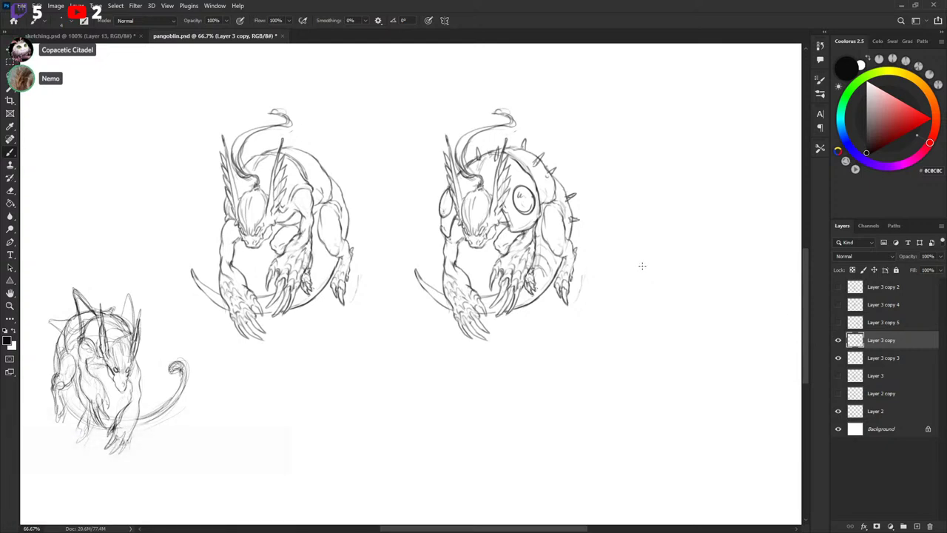
drag(601, 190, 604, 194)
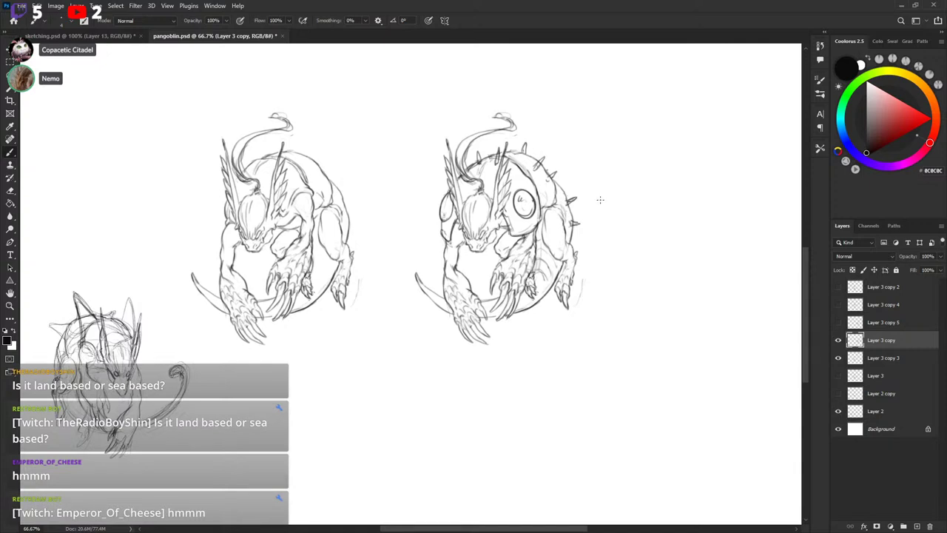
drag(600, 200, 598, 199)
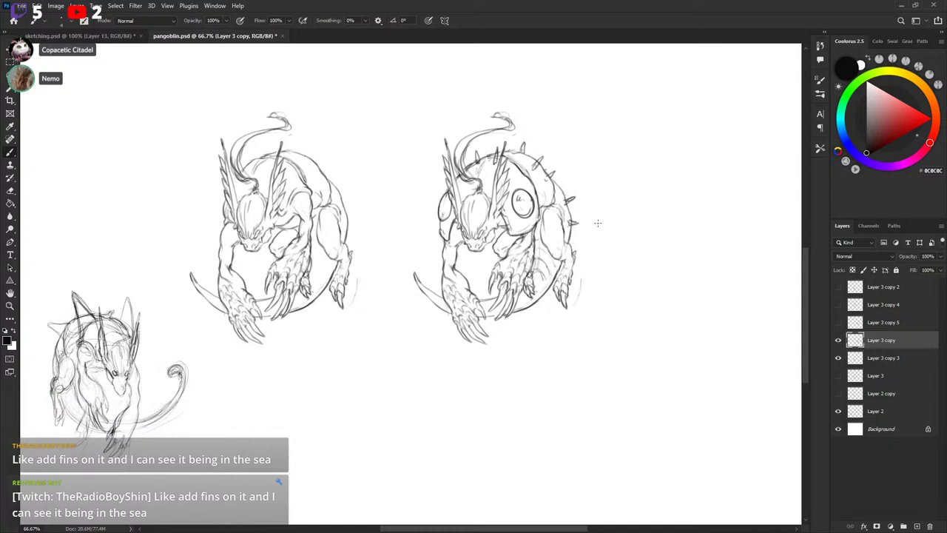
drag(563, 264, 589, 248)
drag(633, 219, 616, 234)
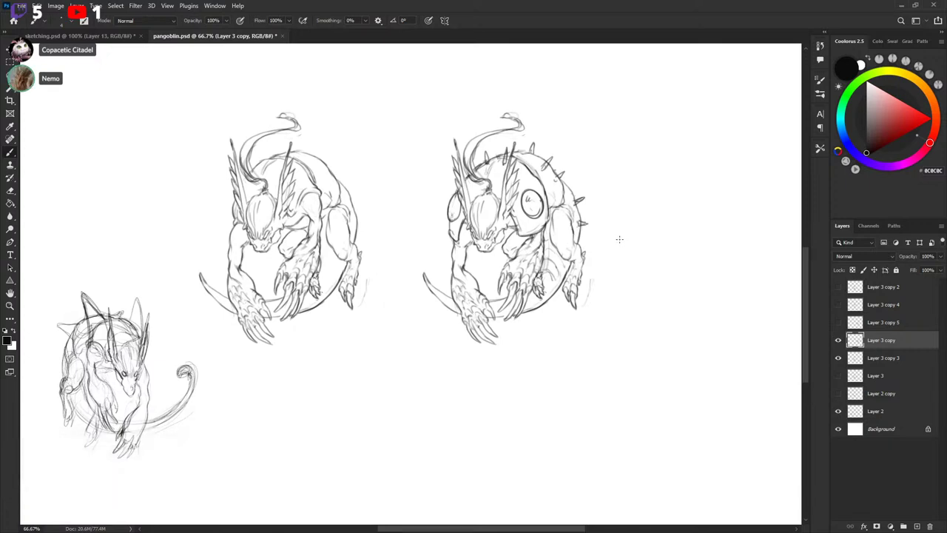
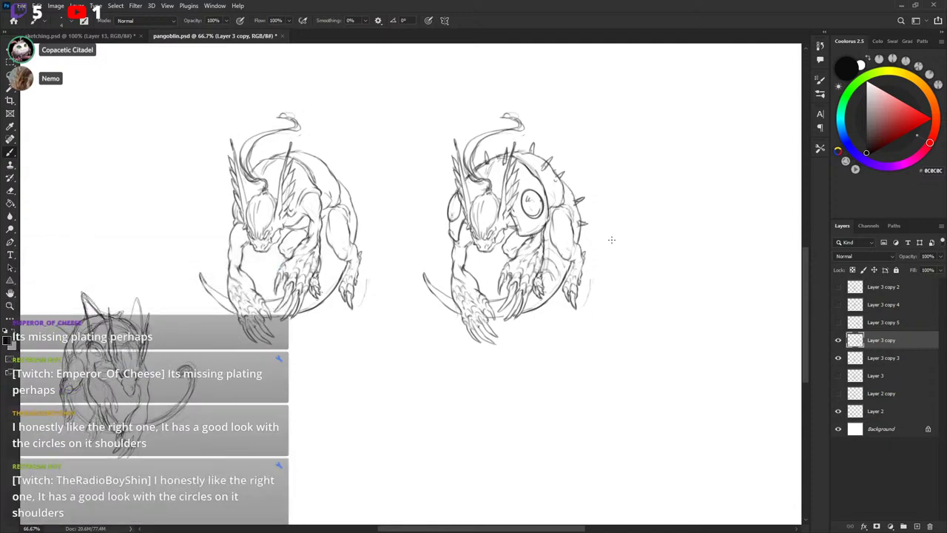
Lasso and delete the spikes along the top and back edge of the spiked creature's shell, and clear the selection.
scroll(611, 215, up, 1)
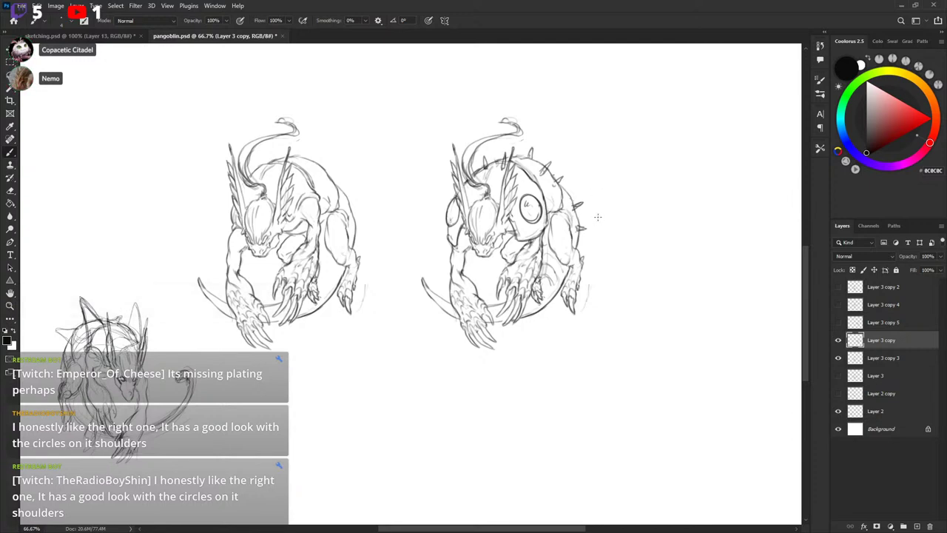
key(l)
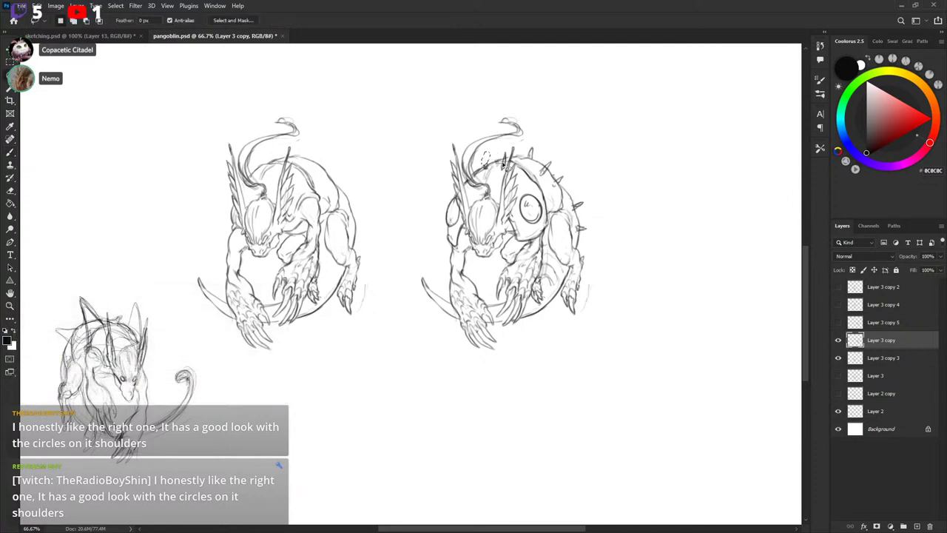
key(Delete)
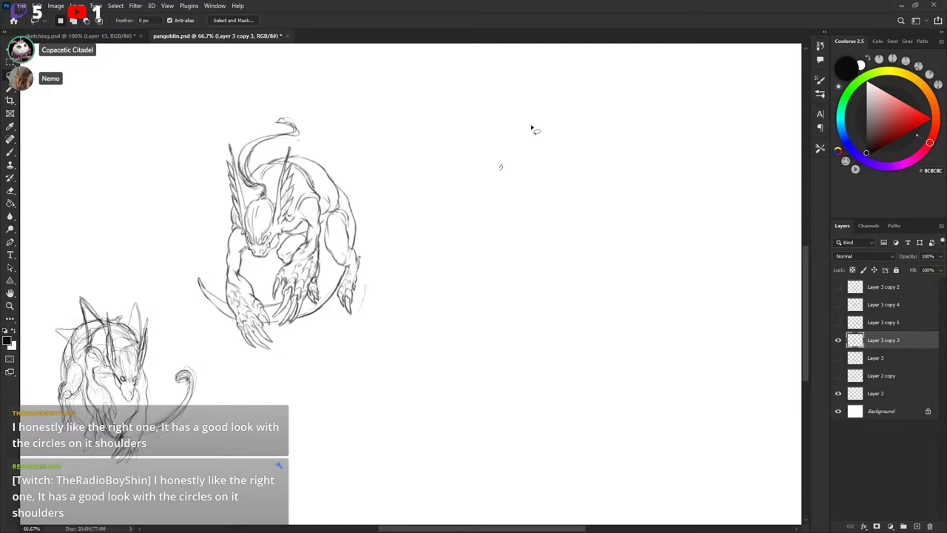
key(ctrl+z)
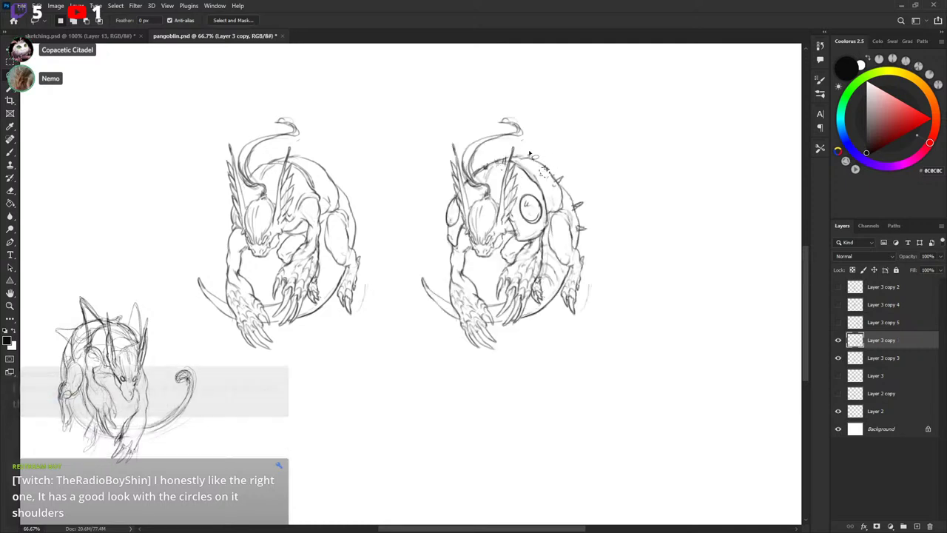
mouse_move(560, 172)
mouse_down()
mouse_move(561, 184)
mouse_move(558, 175)
mouse_up()
key(Delete)
drag(575, 208, 583, 201)
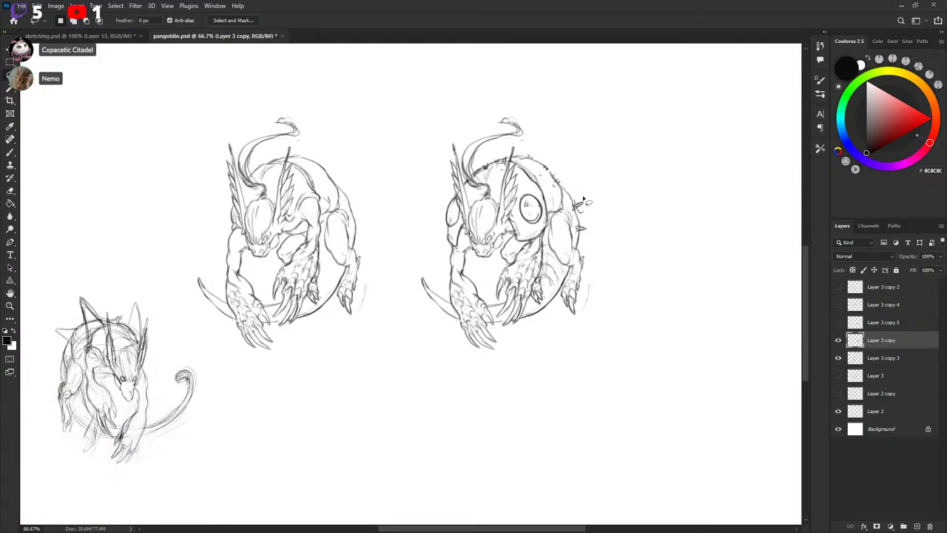
key(Delete)
key(ctrl+d)
Redraw the rear outline of the shell with the Brush where the spikes were removed.
key(b)
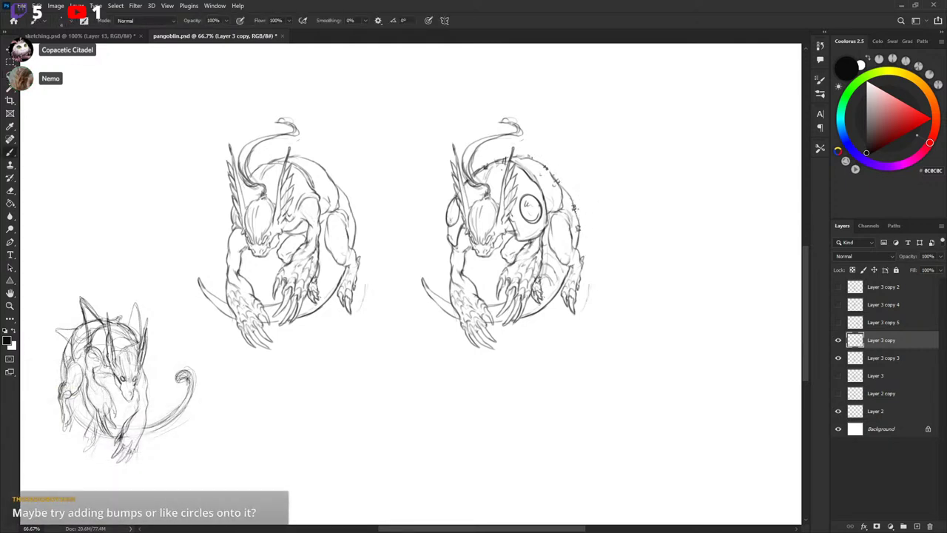
drag(574, 205, 579, 238)
drag(561, 185, 571, 202)
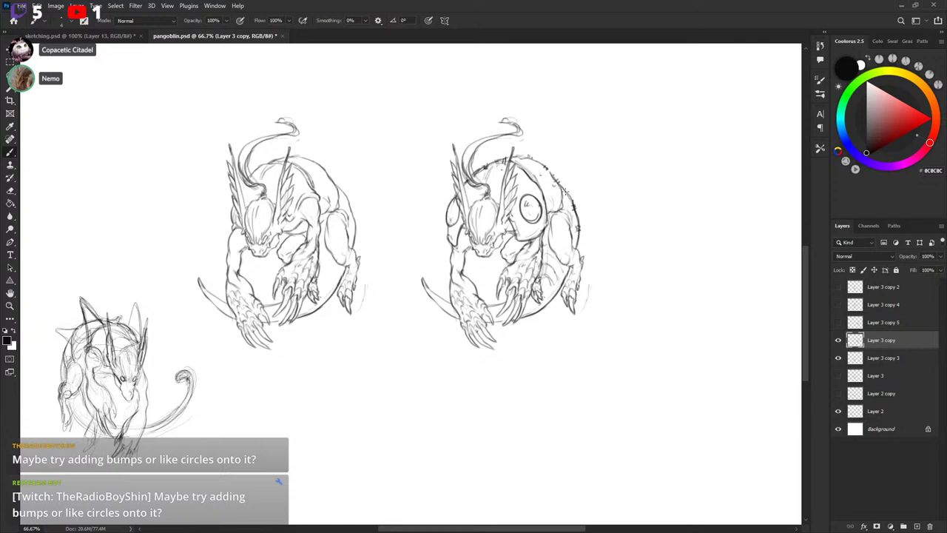
Try sketching a long curling tail sweeping across the body of the creature with shoulder bosses, and undo it.
drag(512, 301, 519, 273)
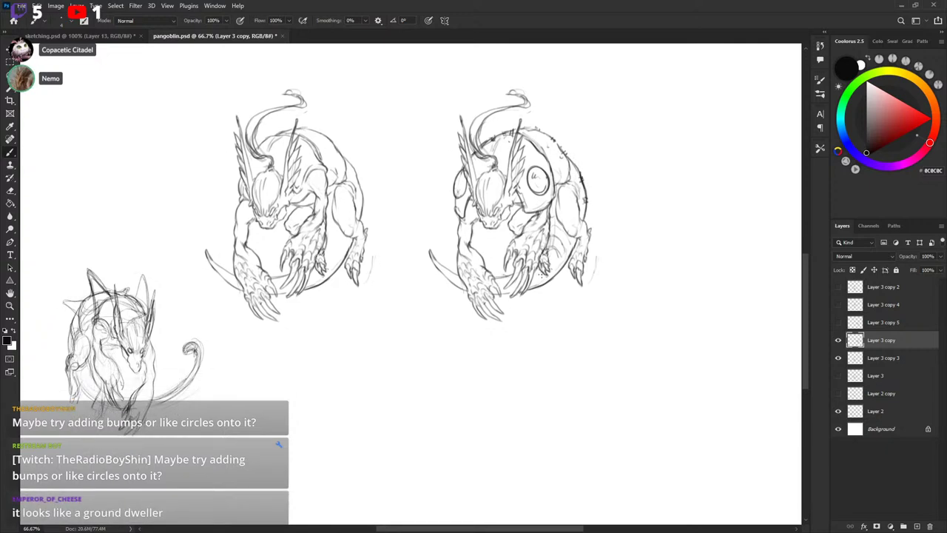
mouse_move(427, 238)
mouse_down()
mouse_move(453, 273)
mouse_move(435, 261)
mouse_move(635, 118)
mouse_move(557, 174)
mouse_up()
key(ctrl+z)
key(ctrl+z)
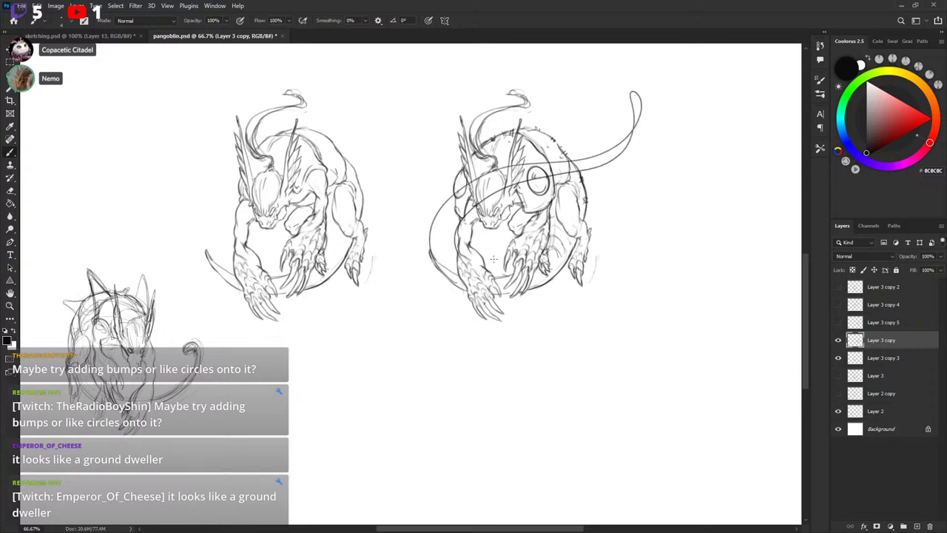
key(ctrl+z)
Duplicate the layer of the creature with shoulder bosses, and hide the original Layer 3 copy.
click(838, 340)
click(839, 341)
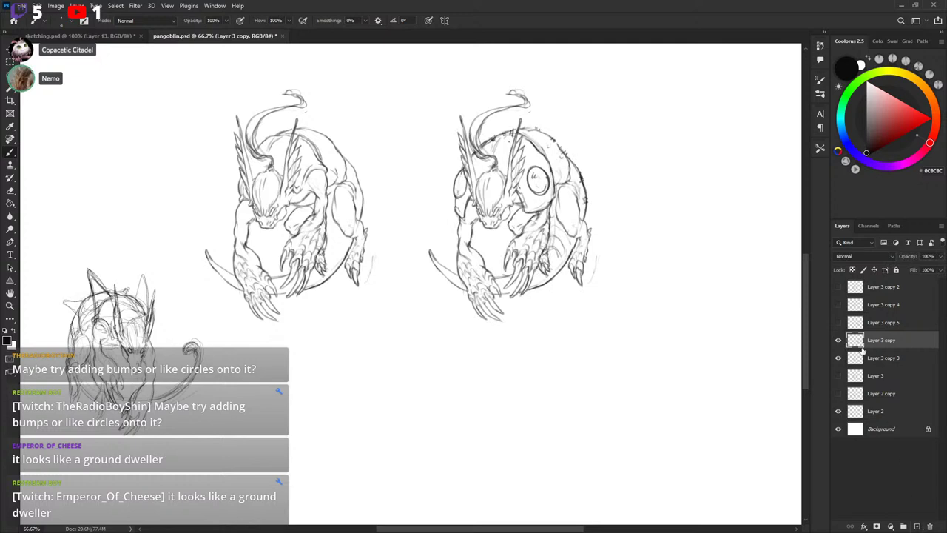
key(ctrl+j)
click(838, 358)
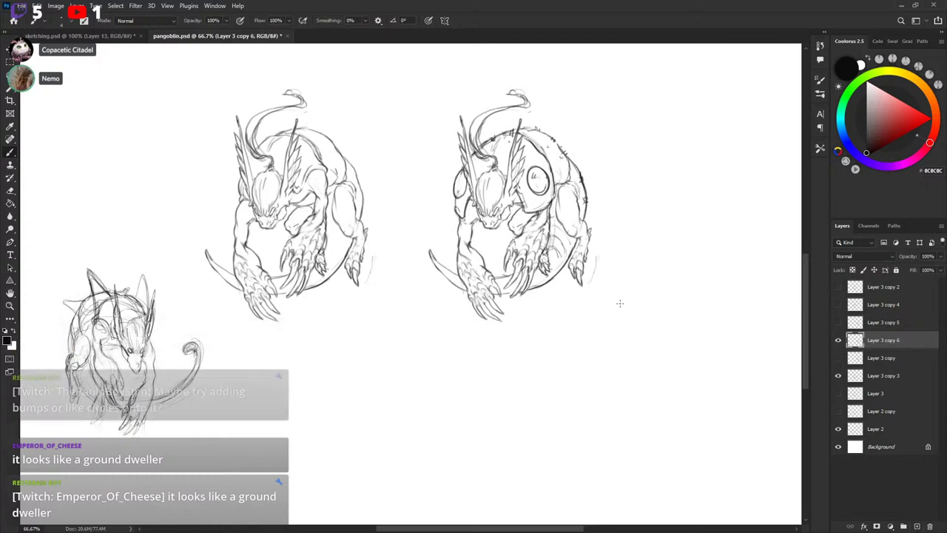
Try sketching the outer curve of a tail looping up from the ground toward the far shoulder of the bossed creature.
mouse_move(458, 289)
mouse_down()
mouse_move(431, 252)
mouse_move(433, 221)
mouse_up()
key(ctrl+z)
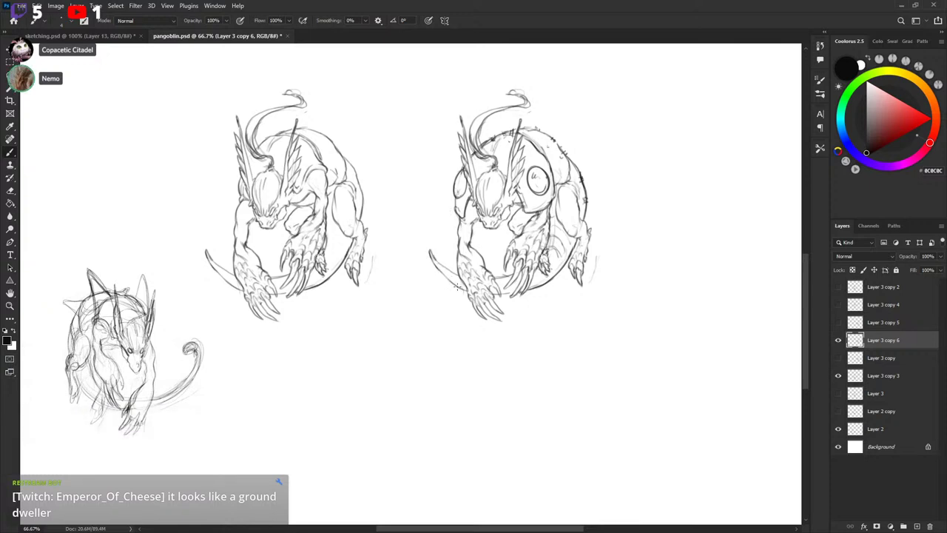
mouse_move(459, 290)
mouse_down()
mouse_move(440, 264)
mouse_move(459, 207)
mouse_up()
key(ctrl+z)
mouse_move(454, 289)
mouse_down()
mouse_move(439, 227)
mouse_move(456, 207)
mouse_up()
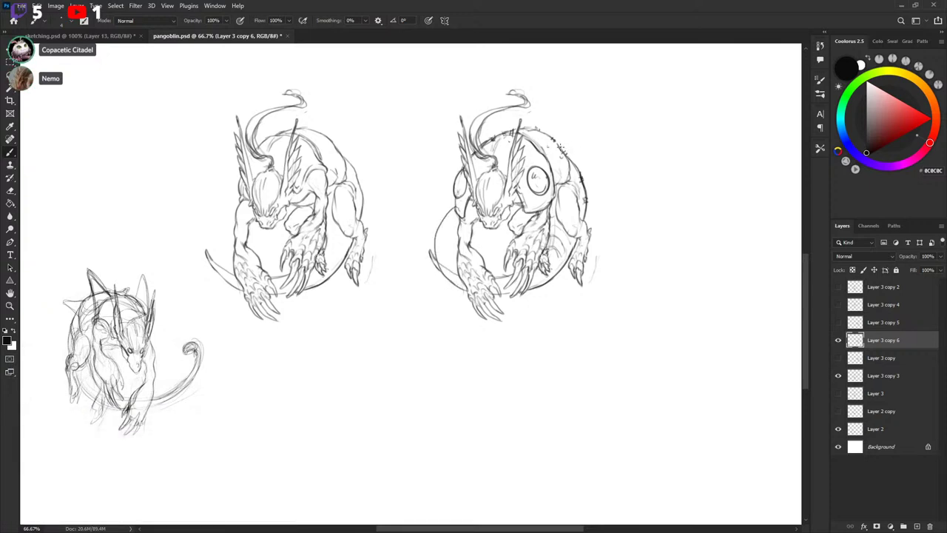
Try adding the tail's inner curve and a tip rising from the back of the shell, and undo the whole tail redraw.
drag(560, 147, 581, 84)
mouse_move(452, 271)
mouse_down()
mouse_move(442, 228)
mouse_move(448, 222)
mouse_move(445, 259)
mouse_move(450, 221)
mouse_up()
key(ctrl+z)
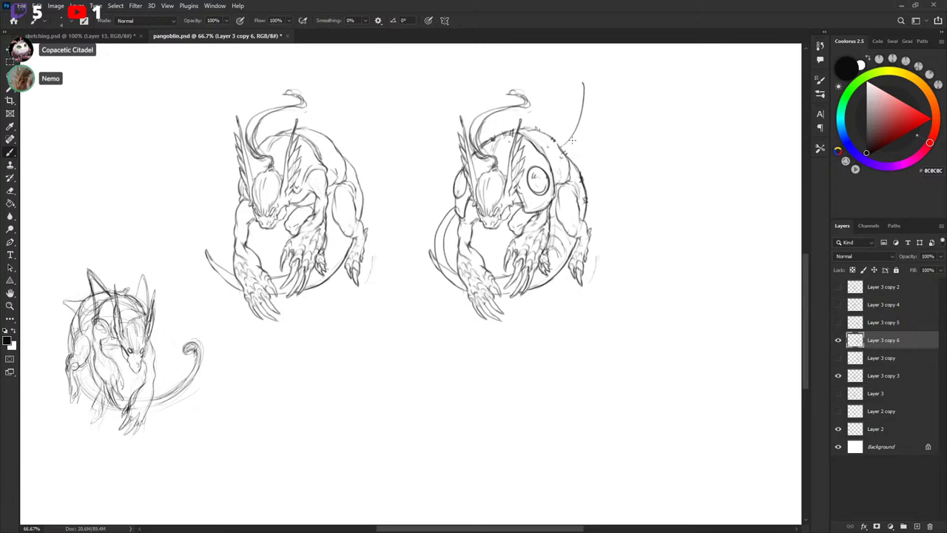
mouse_move(561, 148)
mouse_down()
mouse_move(577, 132)
mouse_move(587, 86)
mouse_up()
key(ctrl+z)
mouse_move(561, 151)
mouse_down()
mouse_move(578, 127)
mouse_move(584, 86)
mouse_up()
key(l)
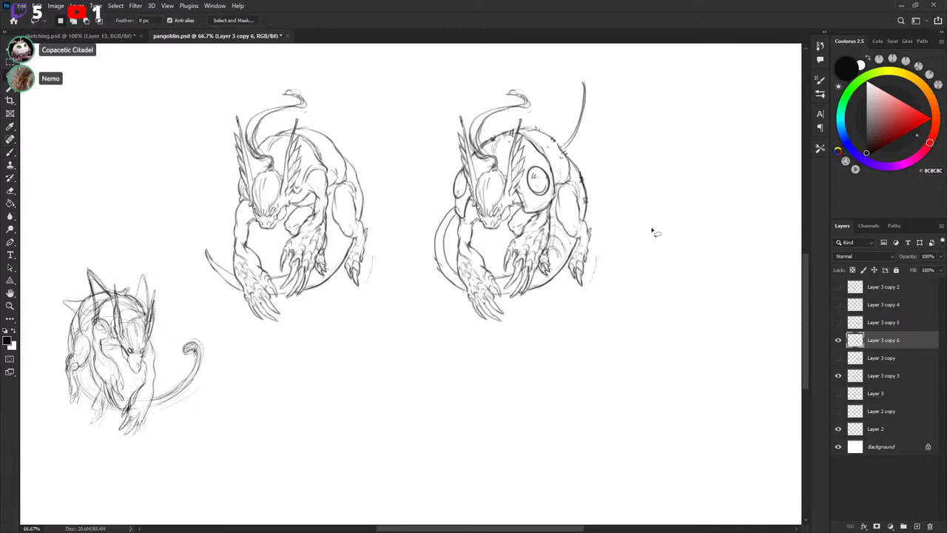
key(ctrl+z)
key(ctrl+z)
key(ctrl+z)
key(ctrl+z)
key(ctrl+z)
key(ctrl+z)
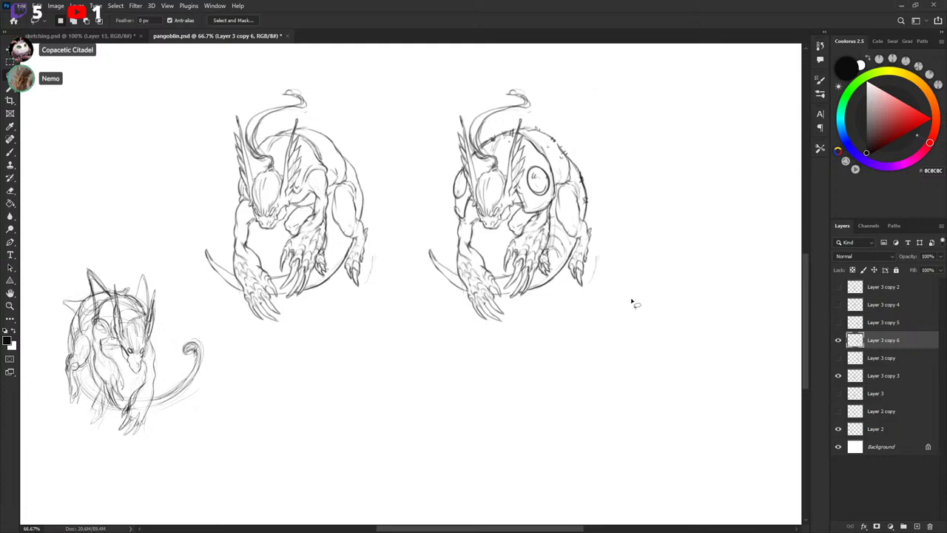
Sketch rounded bumps along the top and back of the shell, alternating black and white brush strokes to clean up the shapes.
key(b)
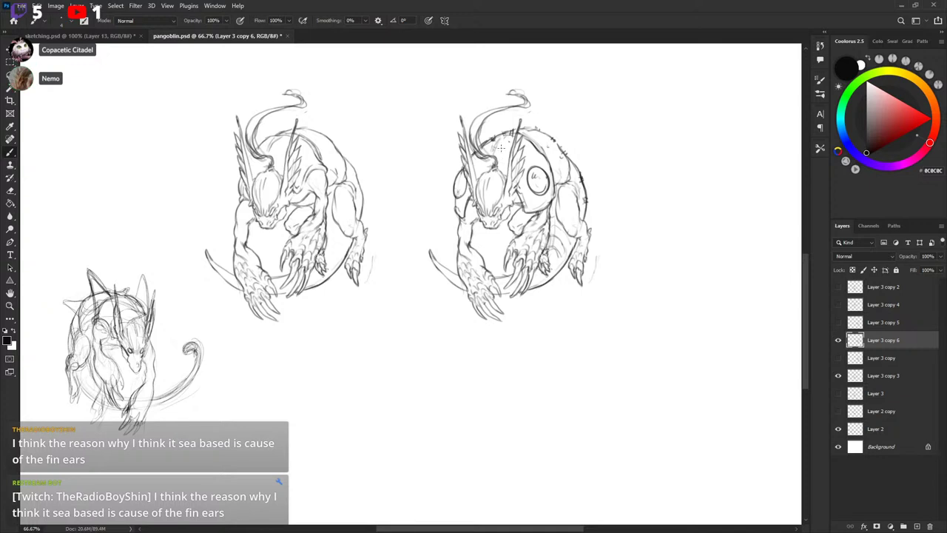
mouse_move(492, 148)
mouse_down()
mouse_move(507, 131)
mouse_move(494, 134)
mouse_up()
key(x)
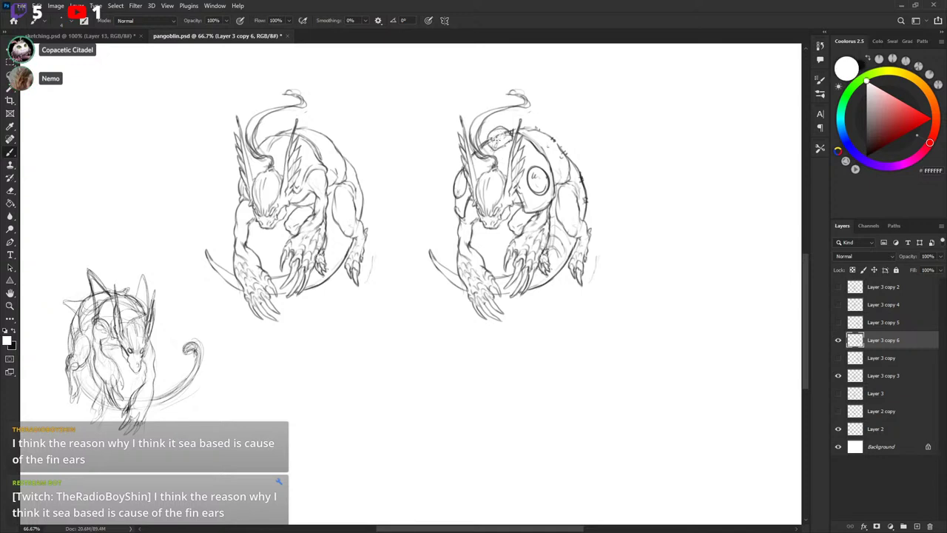
key(x)
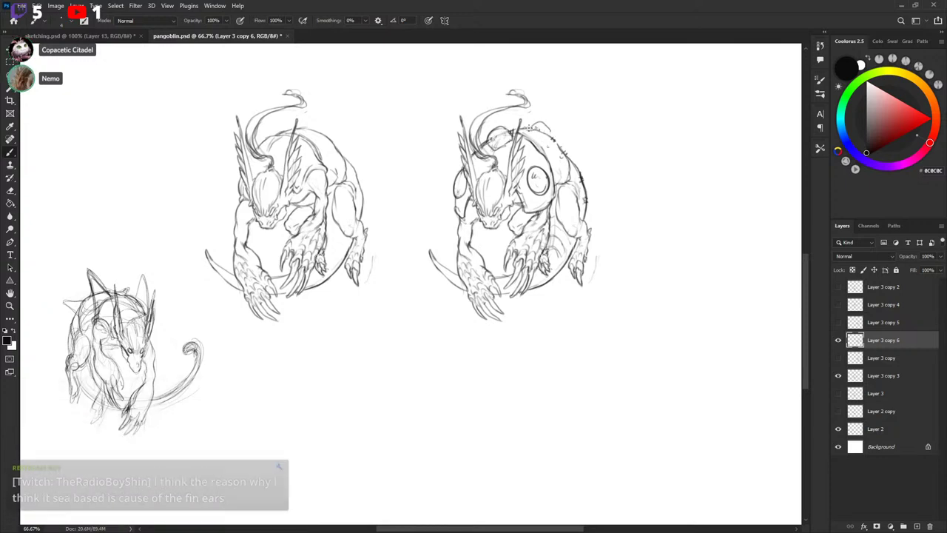
drag(536, 120, 555, 135)
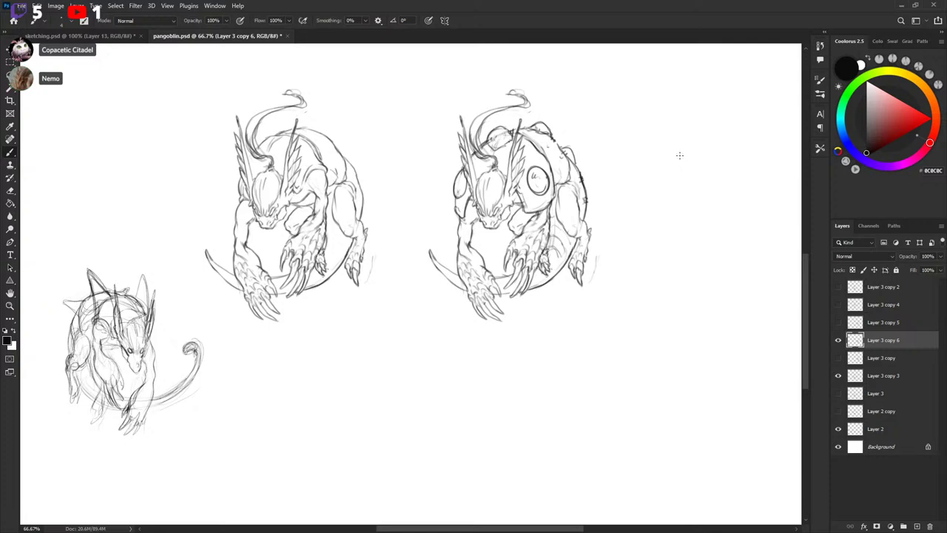
key(x)
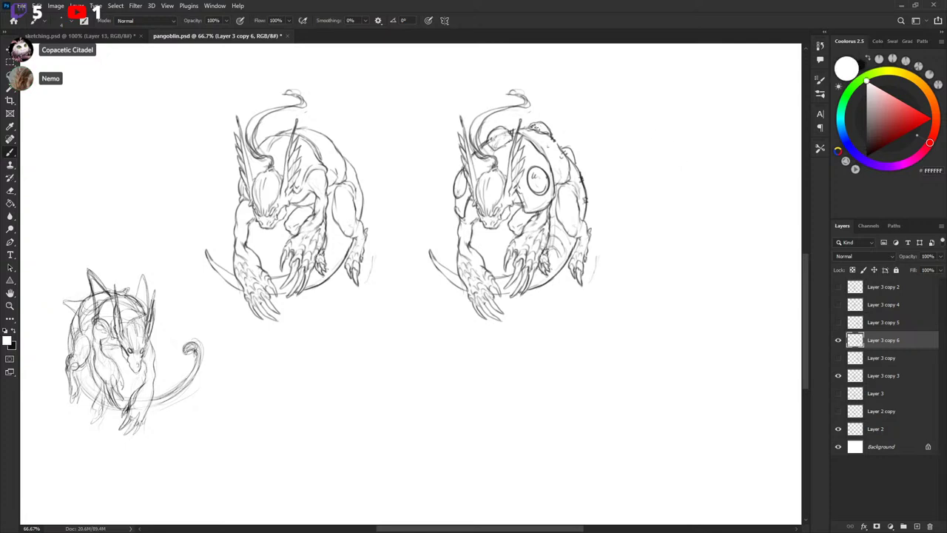
key(x)
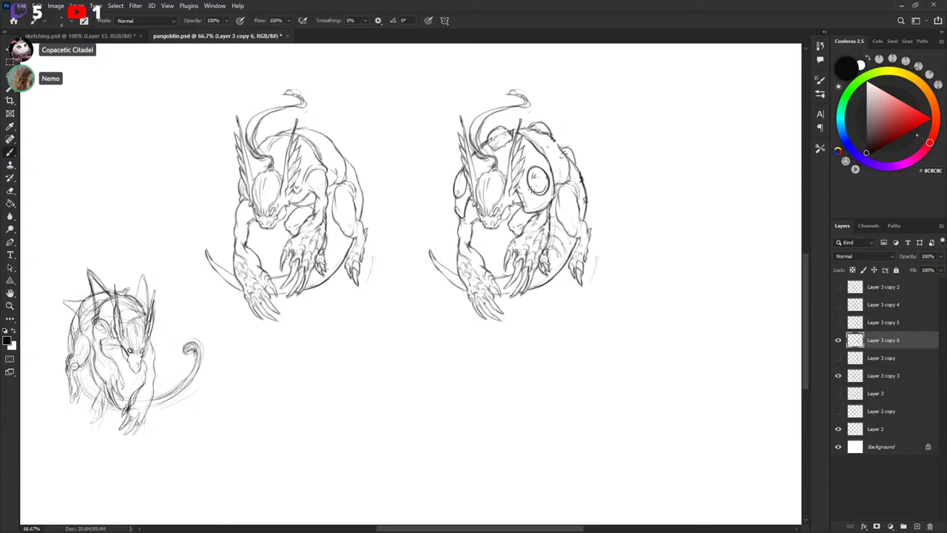
key(x)
key(x)
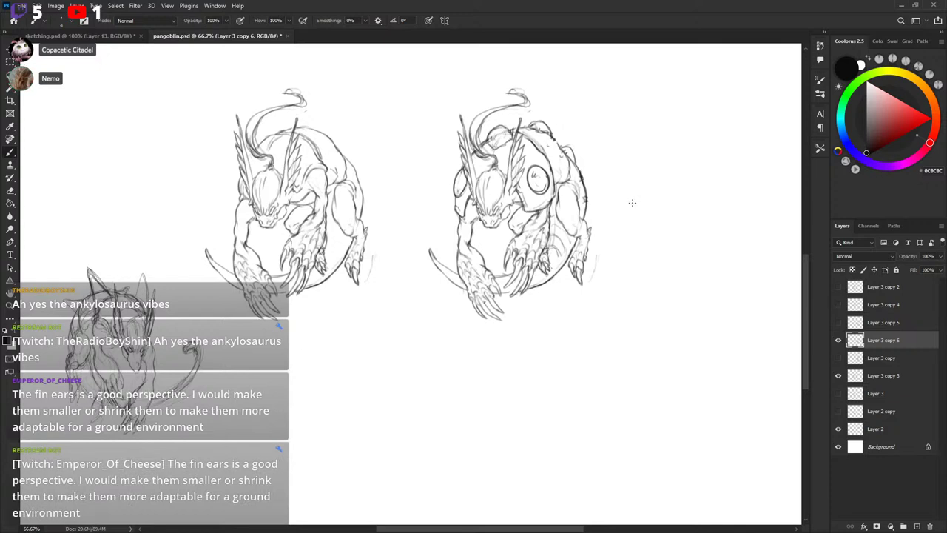
Try drawing a stroke down along the bossed creature's near fin ear, and undo it.
drag(616, 233, 630, 226)
drag(534, 117, 527, 185)
key(ctrl+z)
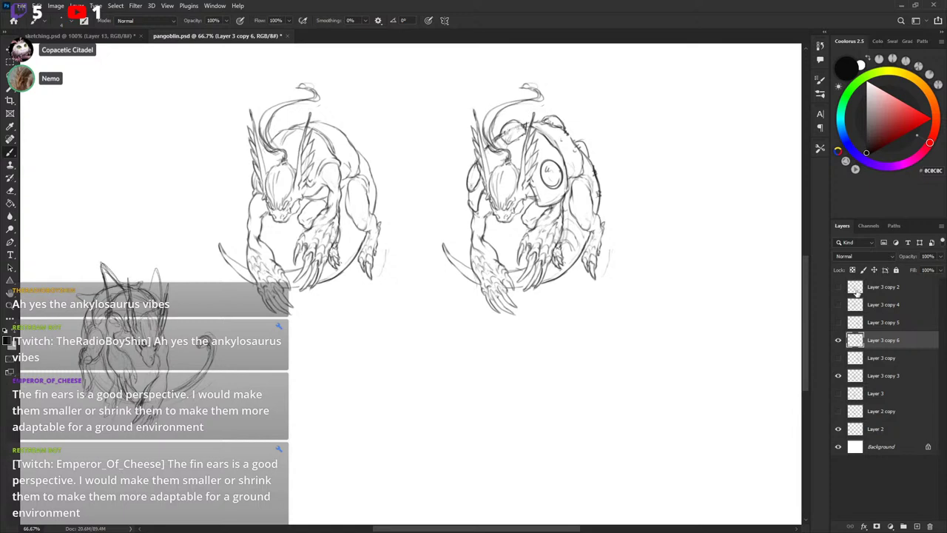
Hide the Layer 3 copy 3 version, duplicate the bossed creature's layer and flip the duplicate horizontally.
click(838, 375)
key(ctrl+j)
key(v)
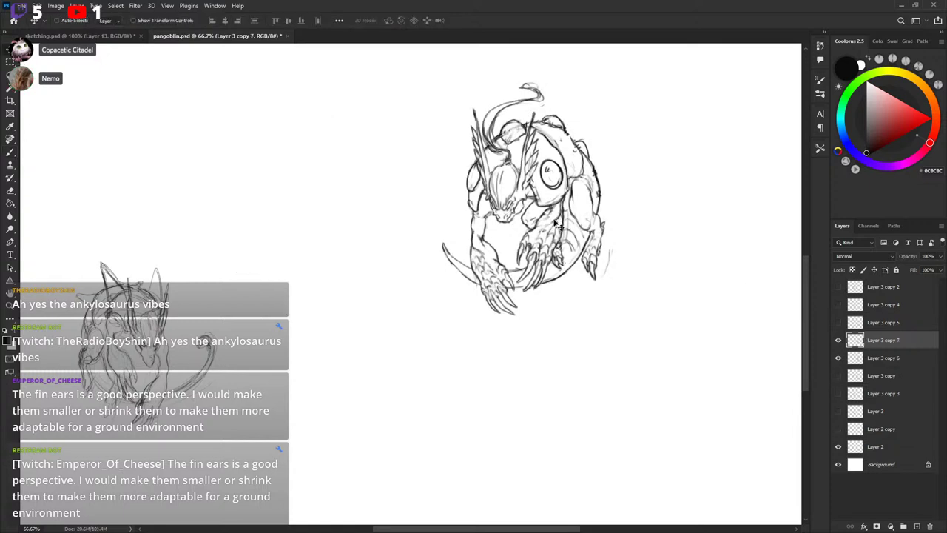
key(ctrl+t)
right_click(547, 231)
click(592, 422)
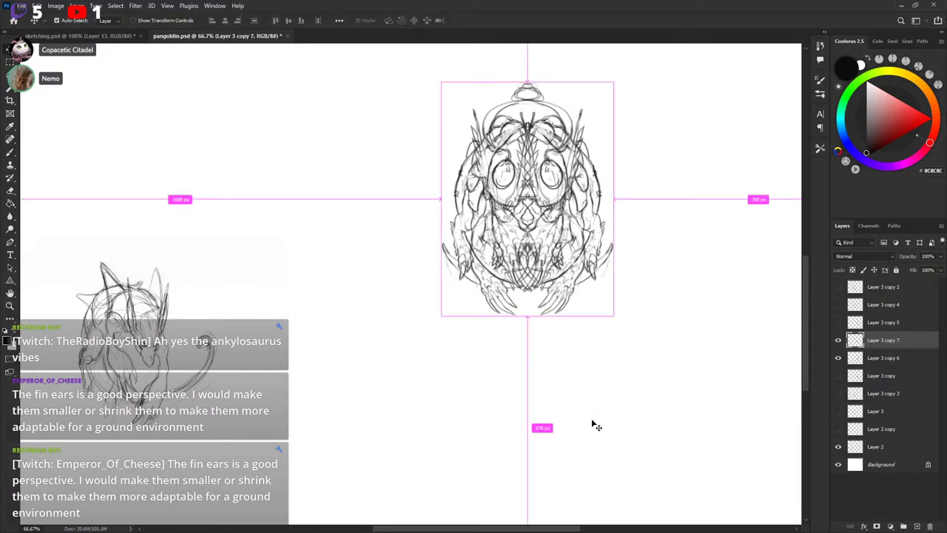
key(Return)
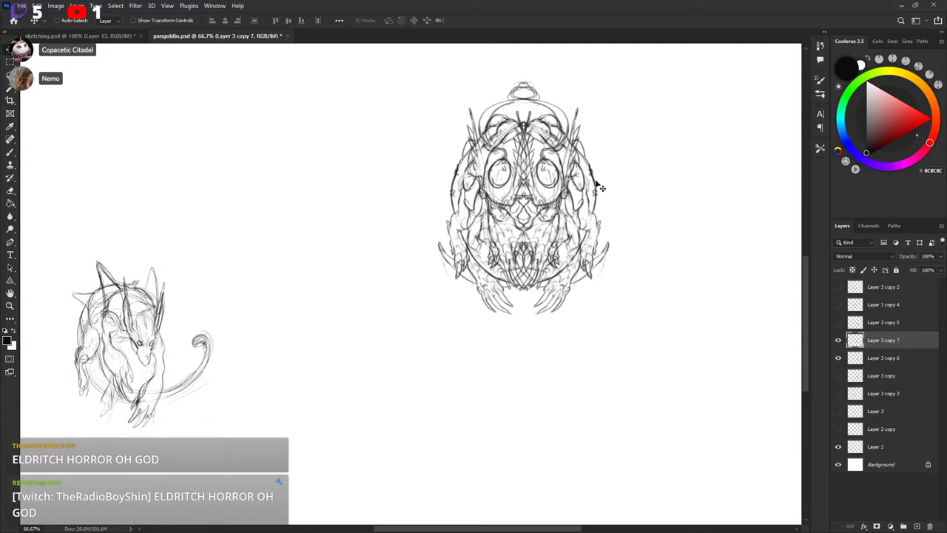
Slide the mirrored copy across the original to try symmetrical overlaps, and place it beside the original with both creatures facing inward.
drag(570, 225, 601, 235)
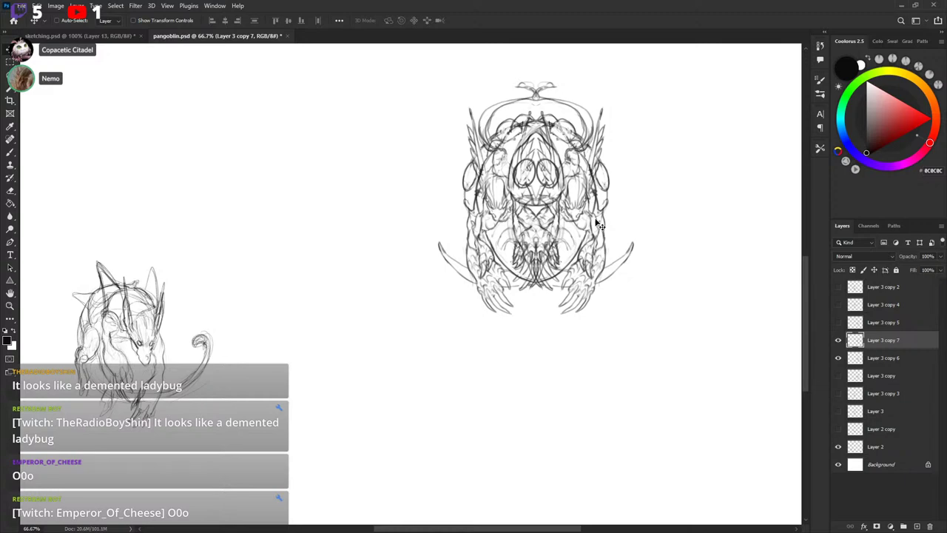
mouse_move(600, 241)
mouse_down()
mouse_move(534, 258)
mouse_move(544, 243)
mouse_up()
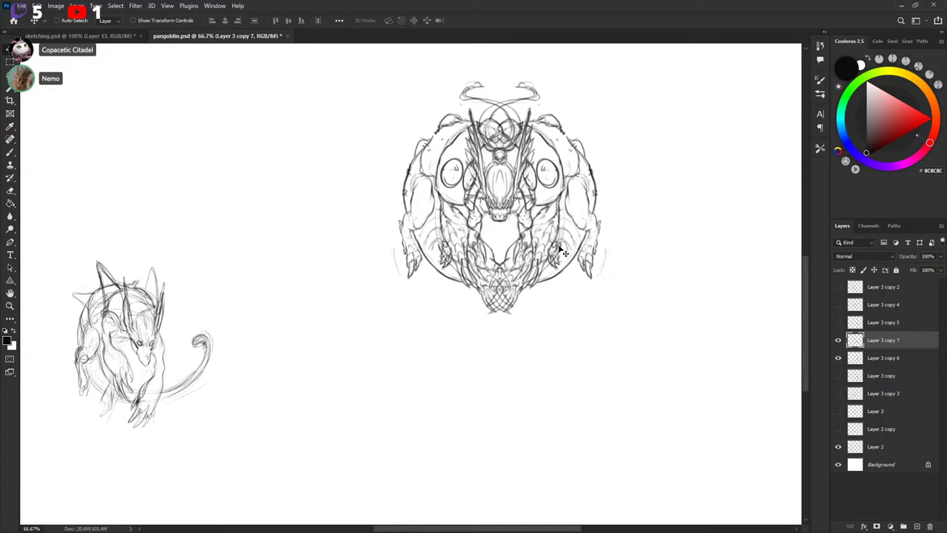
drag(564, 225, 514, 241)
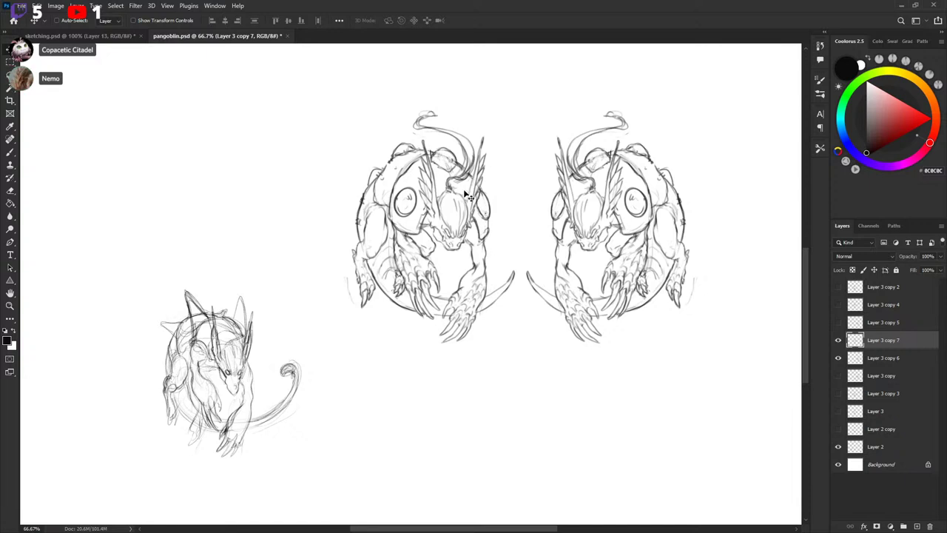
Paint out the fin spikes on the mirrored creature's near ear and redraw it as a slimmer, smooth-edged ear.
key(b)
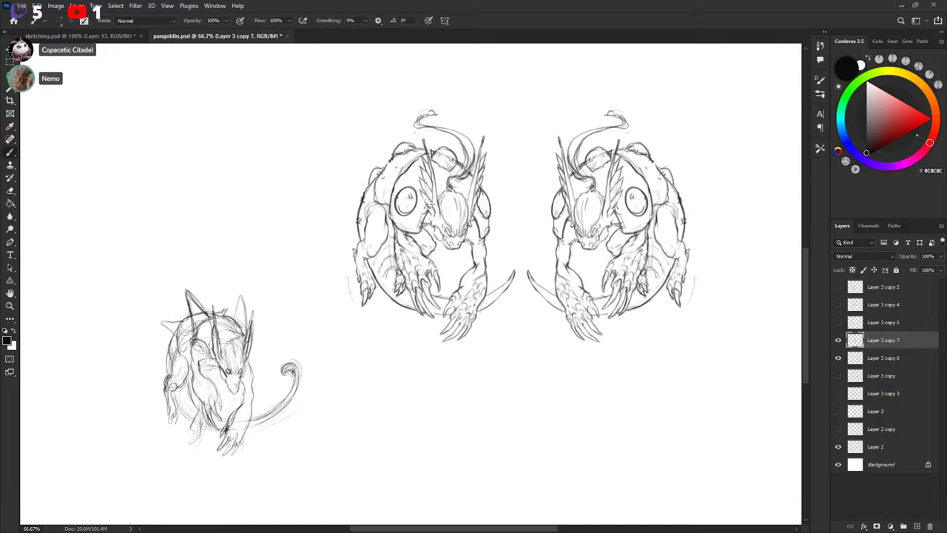
key(x)
key(x)
key(x)
key(x)
mouse_move(422, 185)
mouse_down()
mouse_move(433, 214)
mouse_move(427, 206)
mouse_up()
drag(421, 165, 429, 212)
key(x)
key(x)
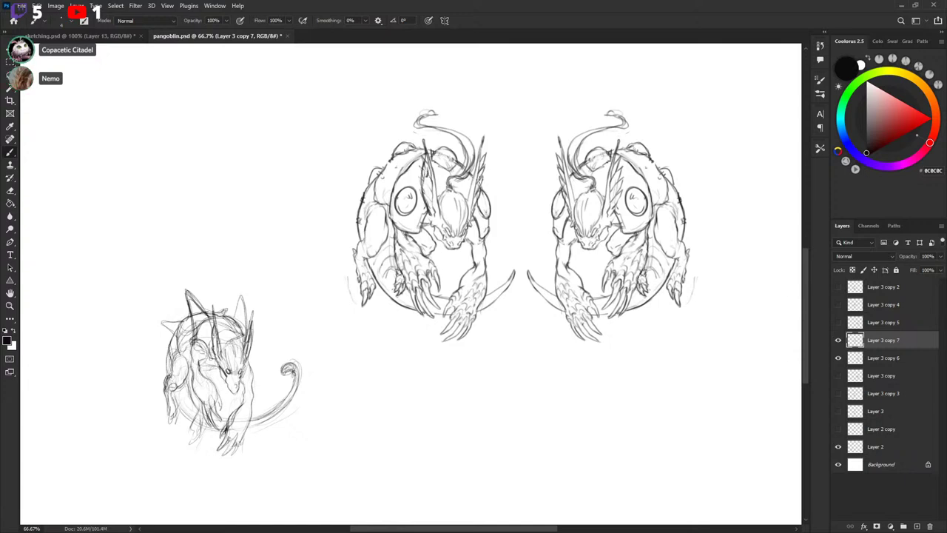
Redraw the mirrored creature's far ear with a smooth outer edge, alternating black and white strokes to clean away the fin spikes.
mouse_move(482, 146)
mouse_down()
mouse_move(471, 219)
mouse_move(482, 182)
mouse_up()
key(x)
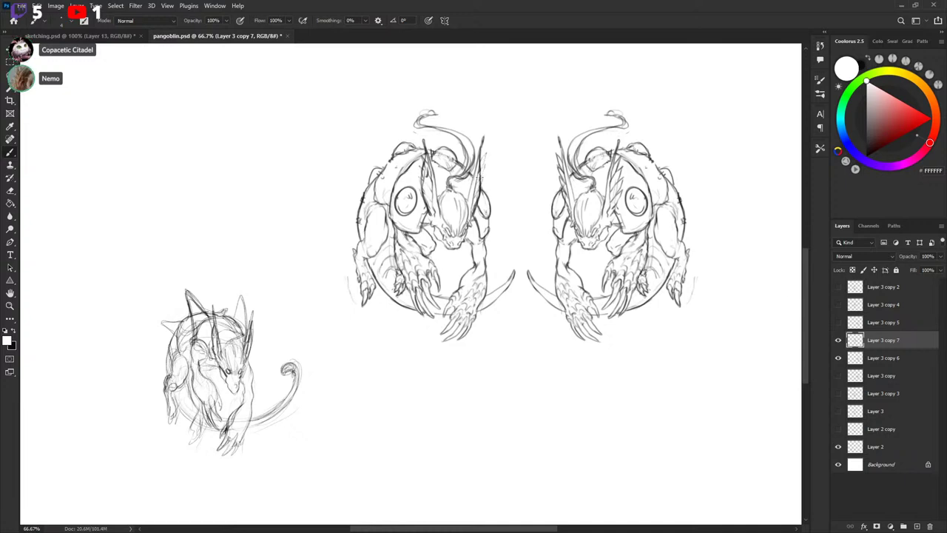
key(x)
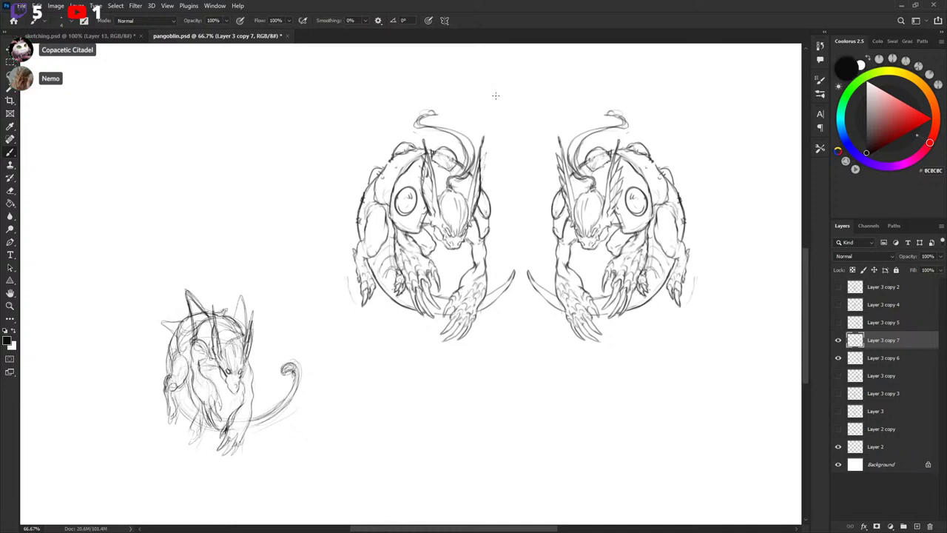
key(x)
key(x)
key(x)
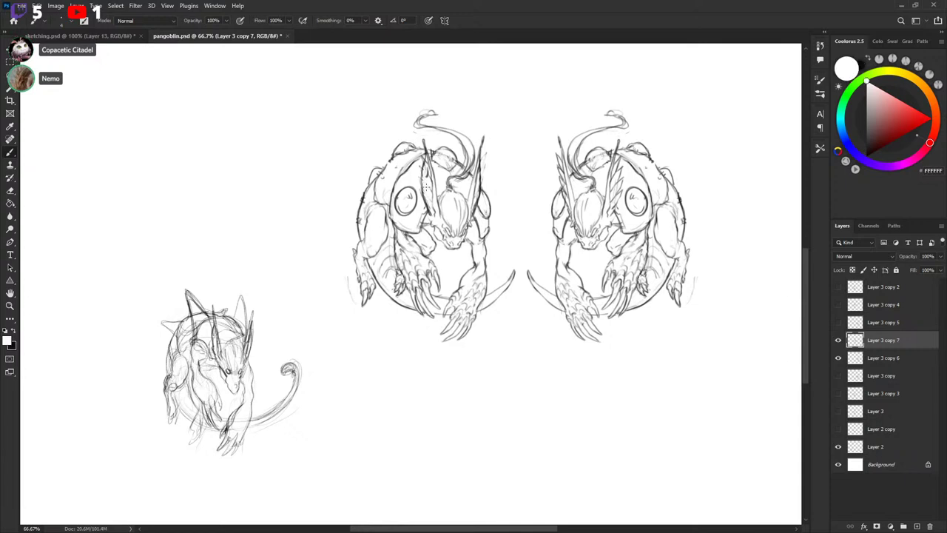
key(x)
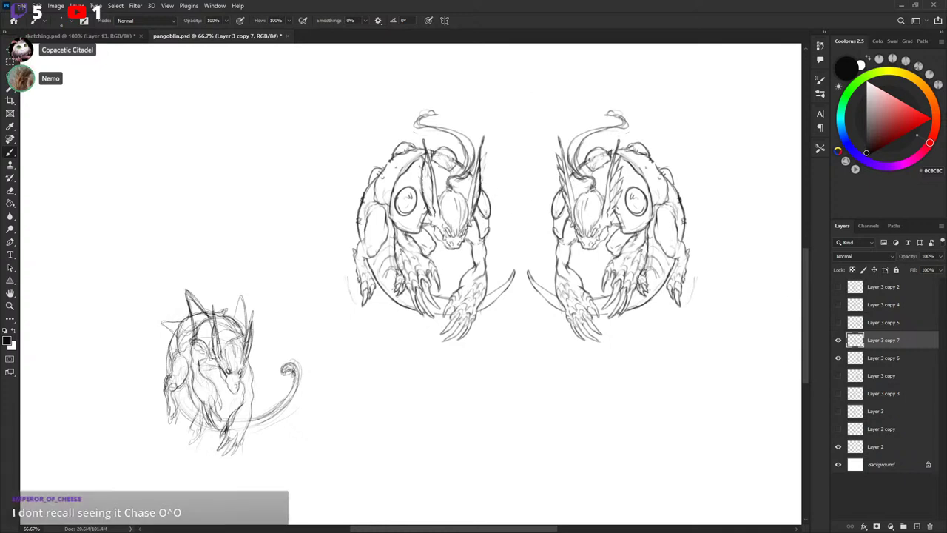
key(x)
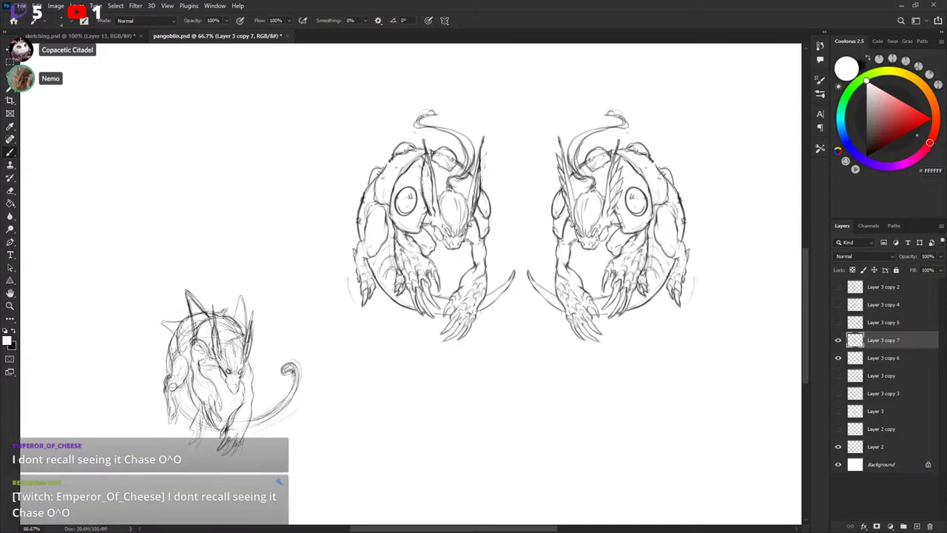
key(x)
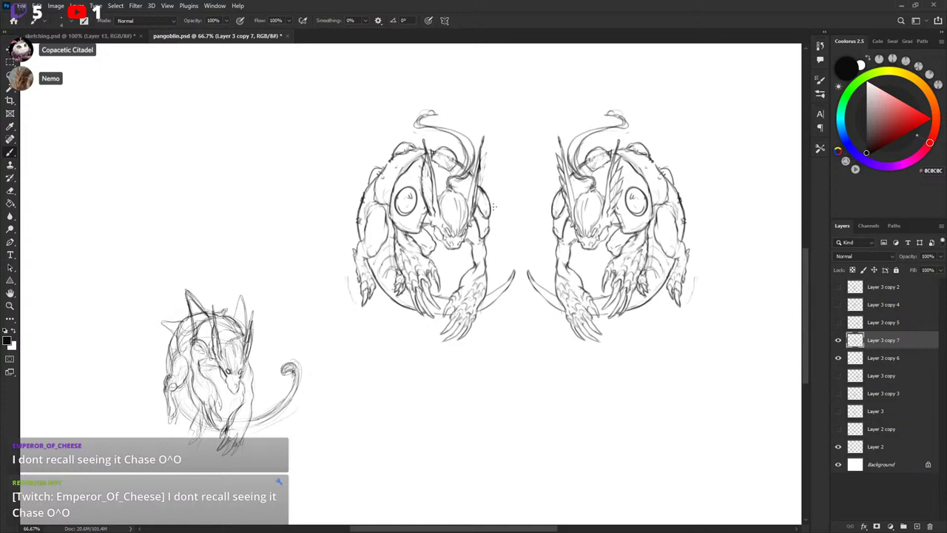
Refine the mirrored creature's near ear and add a small ring on its outer edge.
scroll(593, 200, down, 2)
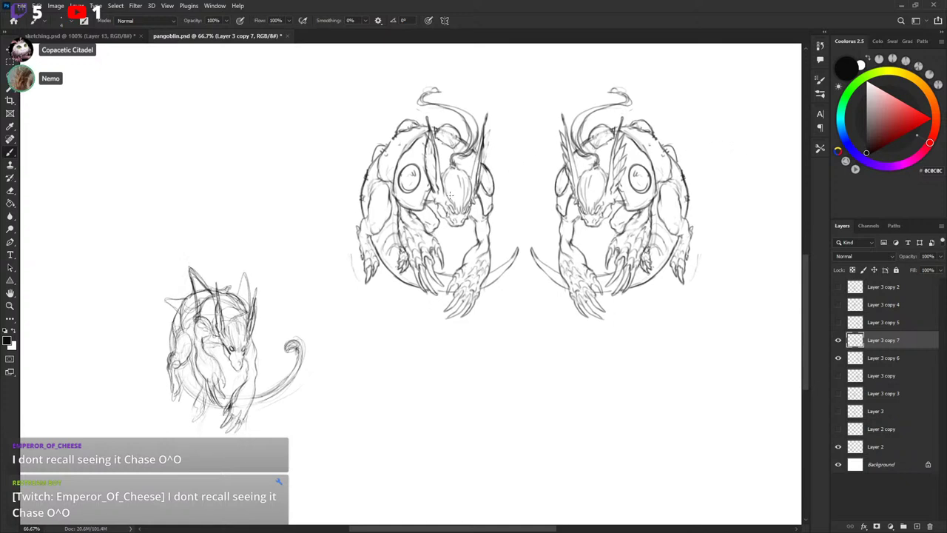
key(x)
key(x)
mouse_move(590, 221)
mouse_down()
mouse_move(598, 230)
mouse_move(543, 260)
mouse_up()
scroll(594, 226, up, 1)
scroll(620, 236, down, 3)
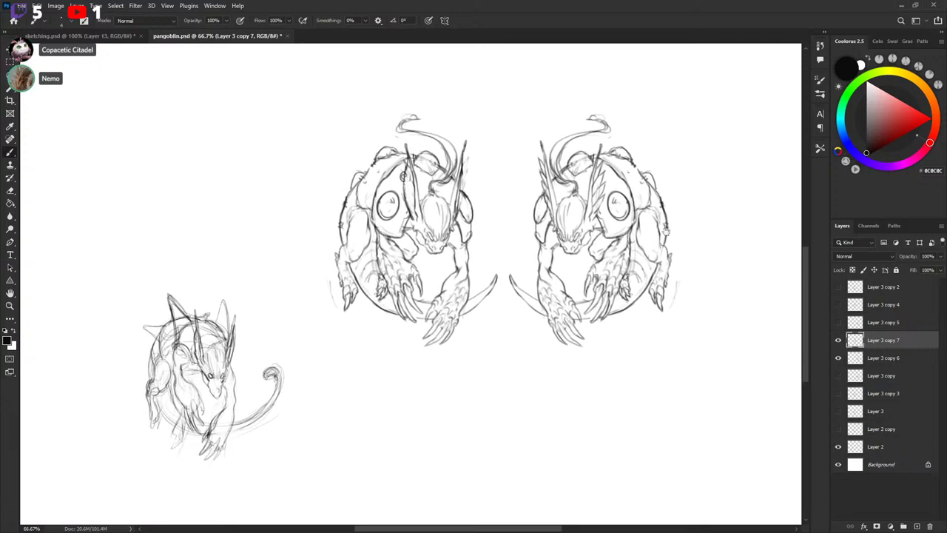
scroll(567, 272, up, 2)
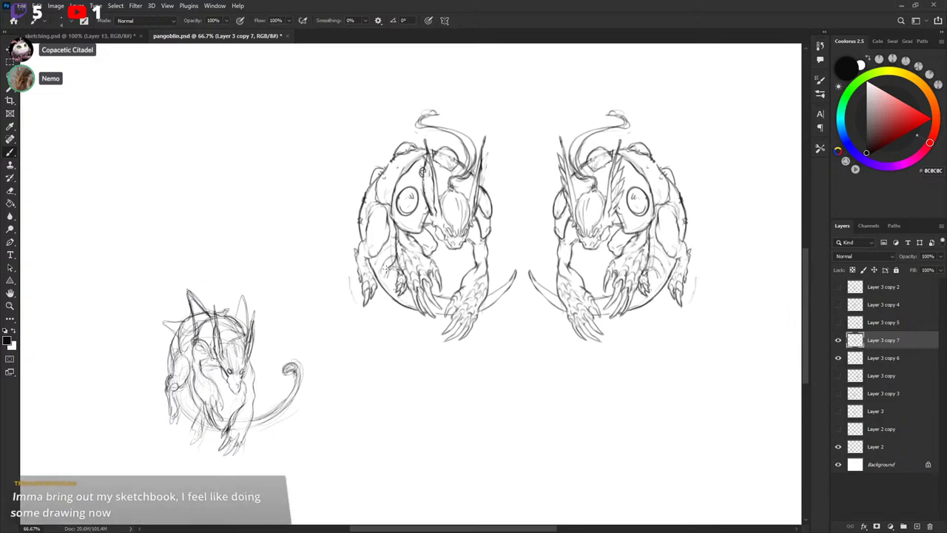
Try sketching a long pointed blade below the mirrored creature's near hand and a curved blade by the hind foot, and undo both.
mouse_move(386, 296)
mouse_down()
mouse_move(417, 385)
mouse_move(406, 299)
mouse_up()
mouse_move(486, 281)
mouse_down()
mouse_move(471, 362)
mouse_move(479, 297)
mouse_up()
key(ctrl+z)
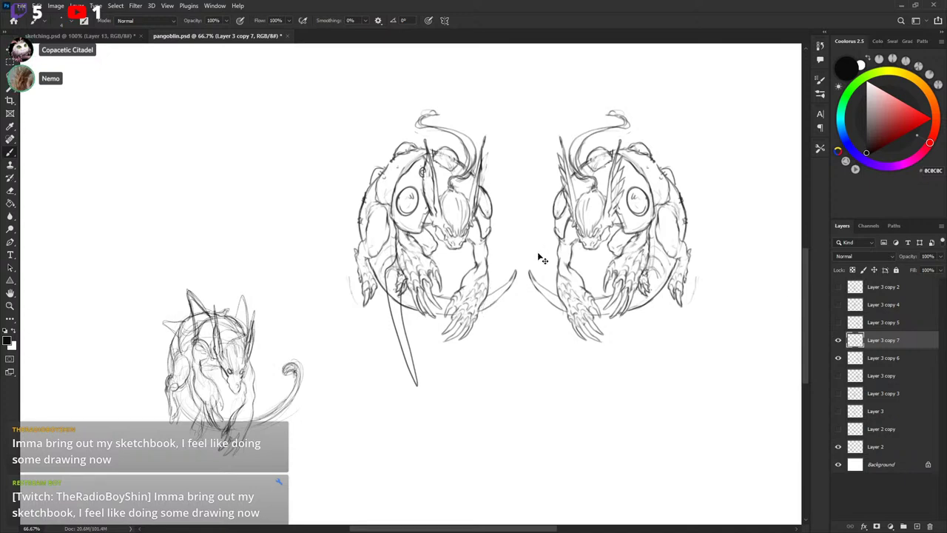
key(ctrl+z)
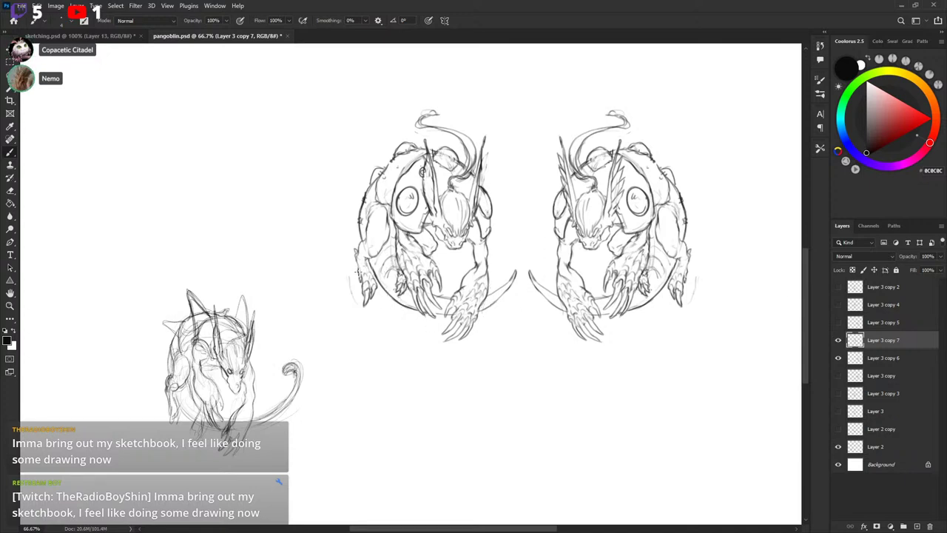
mouse_move(353, 264)
mouse_down()
mouse_move(348, 235)
mouse_move(342, 267)
mouse_move(373, 348)
mouse_move(390, 361)
mouse_move(410, 358)
mouse_move(386, 349)
mouse_move(368, 309)
mouse_up()
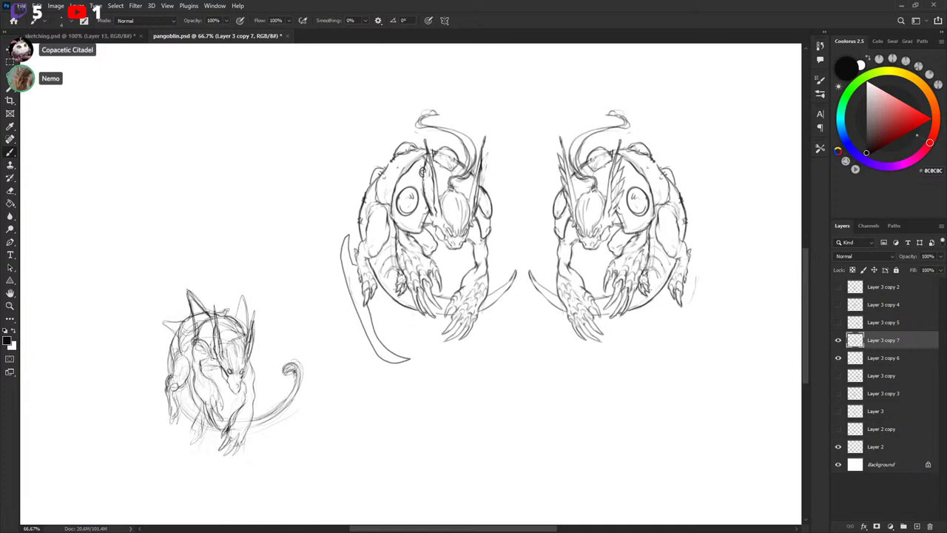
key(ctrl+z)
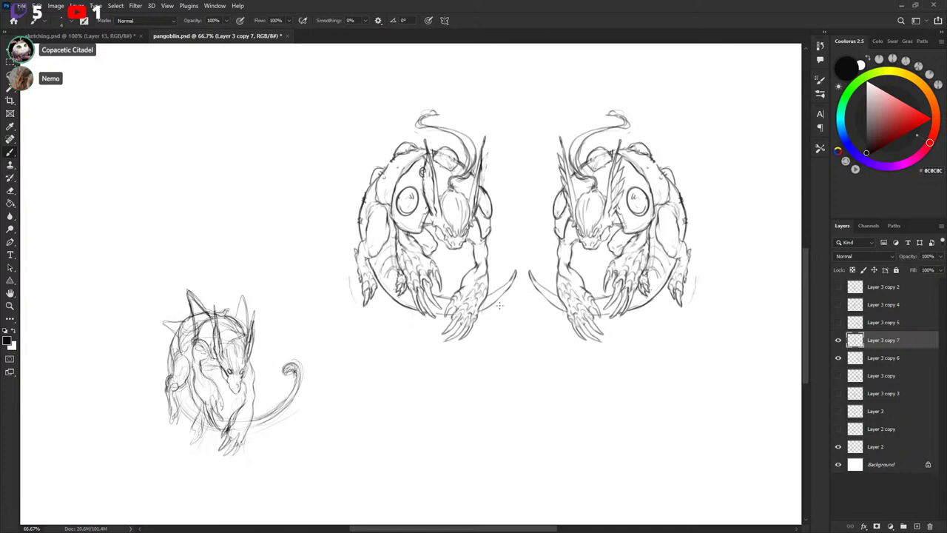
Try sketching a pair of long, slightly curved blades beside and below the mirrored creature, and undo all their strokes.
mouse_move(336, 234)
mouse_down()
mouse_move(363, 319)
mouse_move(414, 405)
mouse_up()
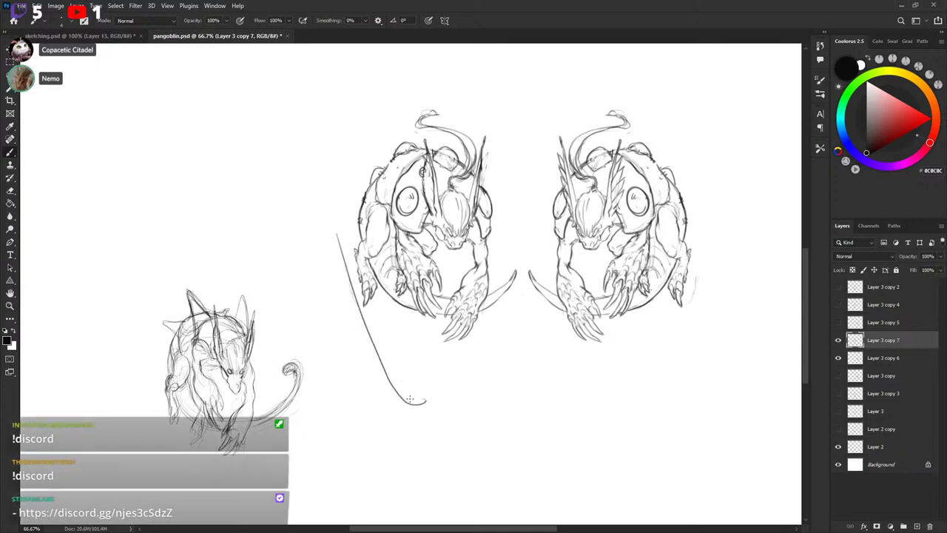
mouse_move(425, 399)
mouse_down()
mouse_move(382, 344)
mouse_move(330, 209)
mouse_move(349, 236)
mouse_up()
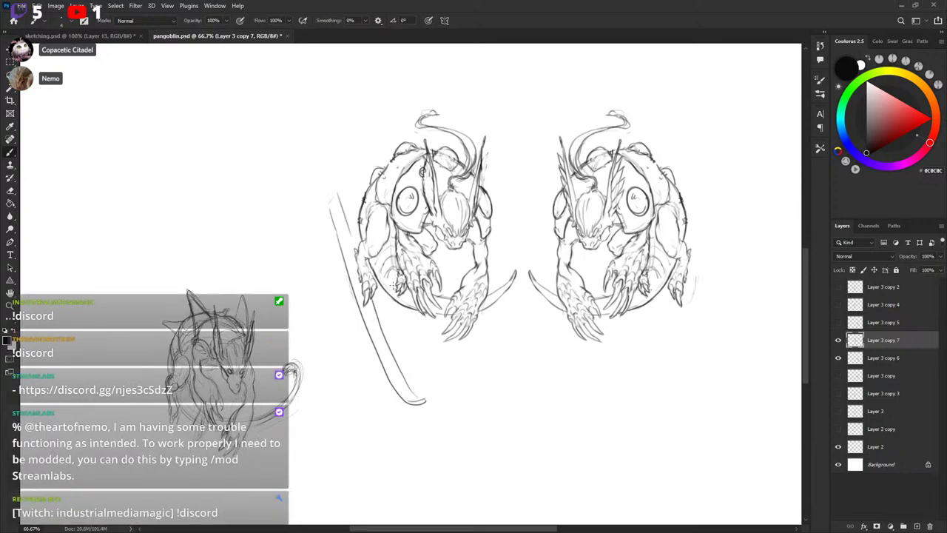
mouse_move(392, 265)
mouse_down()
mouse_move(412, 382)
mouse_move(440, 393)
mouse_move(419, 359)
mouse_move(408, 296)
mouse_up()
key(ctrl+z)
key(ctrl+z)
key(ctrl+z)
key(ctrl+z)
key(ctrl+z)
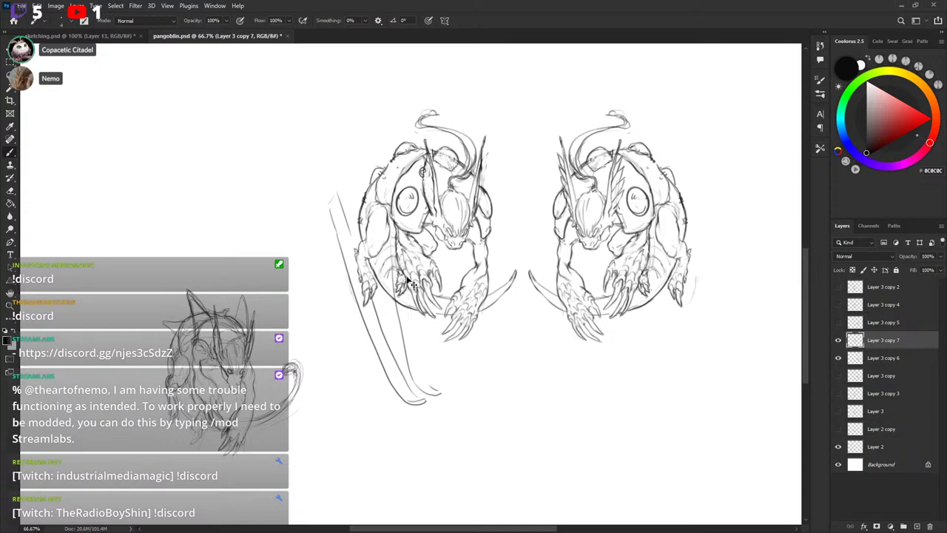
key(ctrl+z)
key(ctrl+z)
key(ctrl+z)
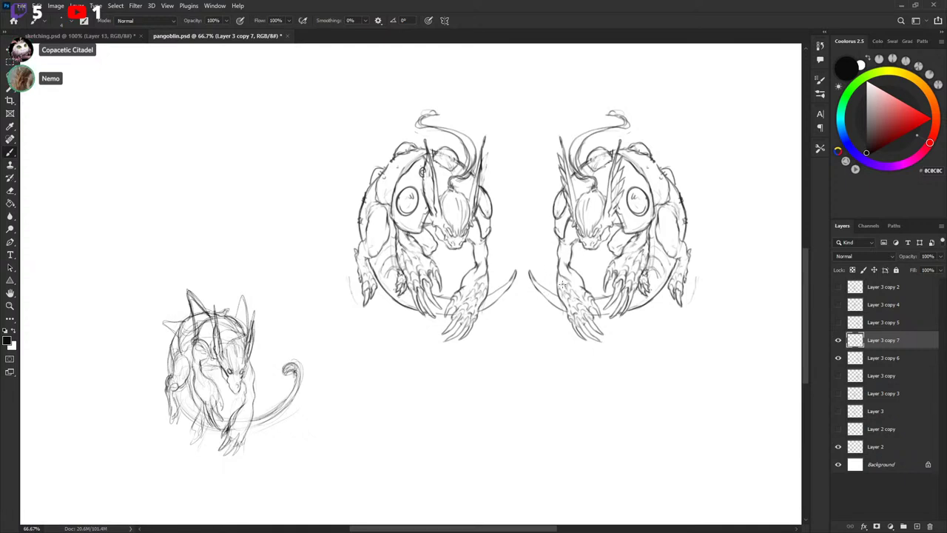
Hide the unmirrored Layer 3 copy 6, duplicate the mirrored creature's layer and place the duplicate to the right of it.
mouse_move(641, 251)
mouse_down()
mouse_move(633, 261)
mouse_move(625, 222)
mouse_up()
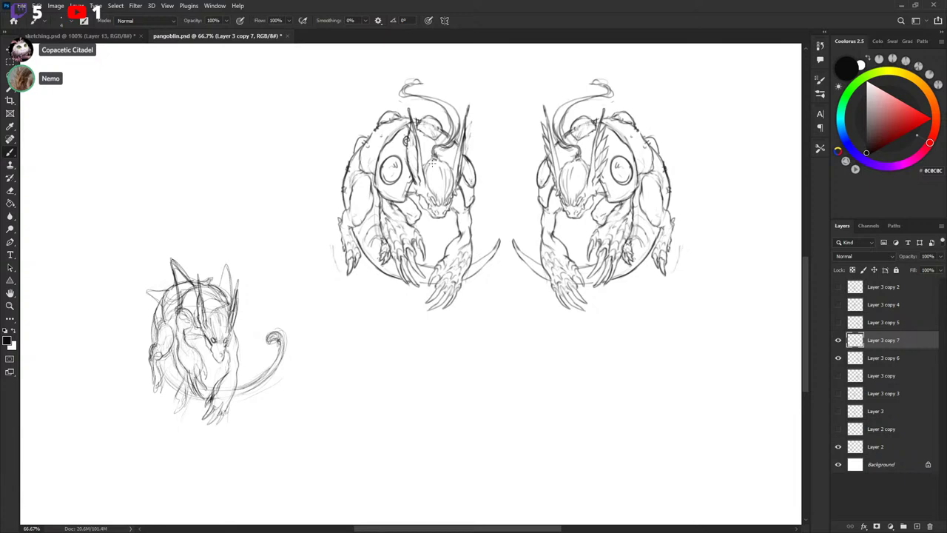
key(x)
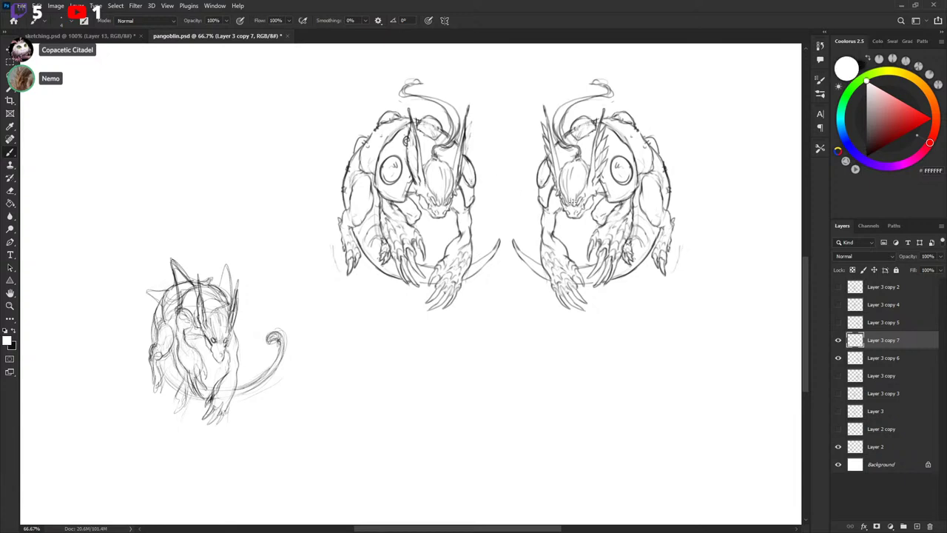
drag(573, 201, 570, 211)
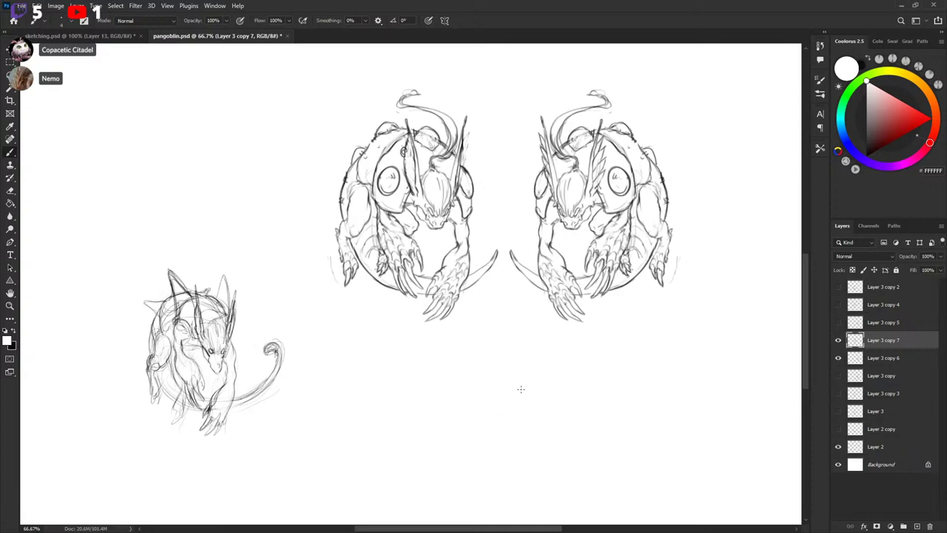
click(838, 357)
key(ctrl+j)
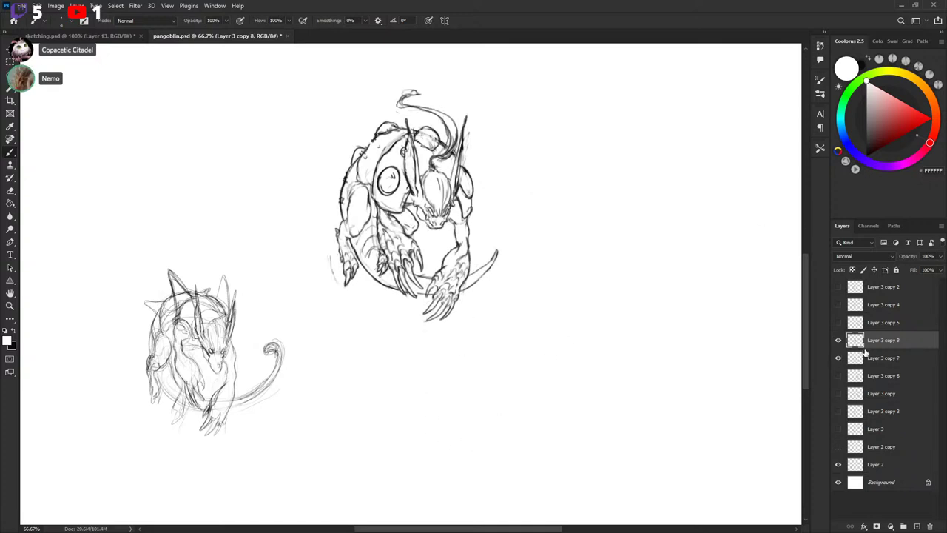
key(v)
drag(489, 237, 730, 206)
drag(718, 284, 594, 318)
Try sketching strokes around the duplicate's hind leg and a large crescent shape behind its back, and undo them.
key(b)
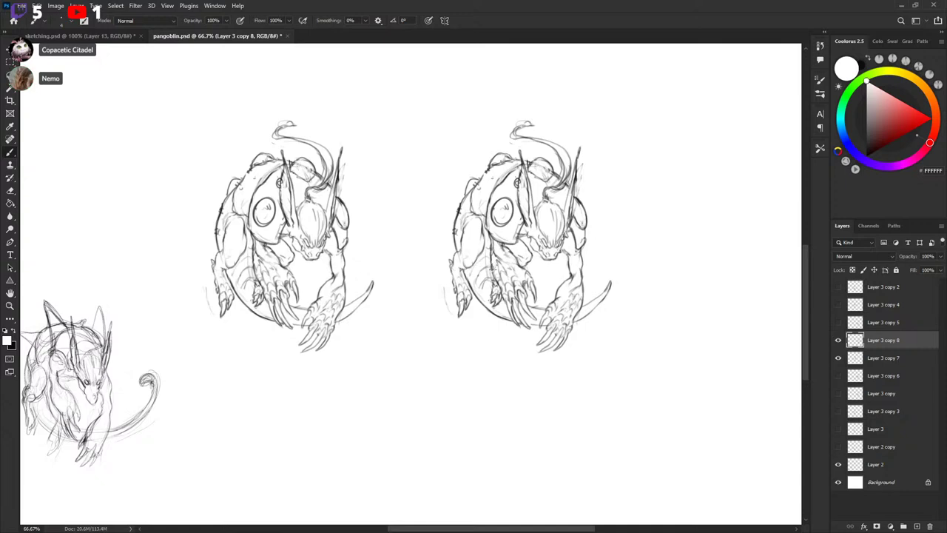
key(x)
drag(469, 265, 504, 277)
key(ctrl+z)
key(ctrl+z)
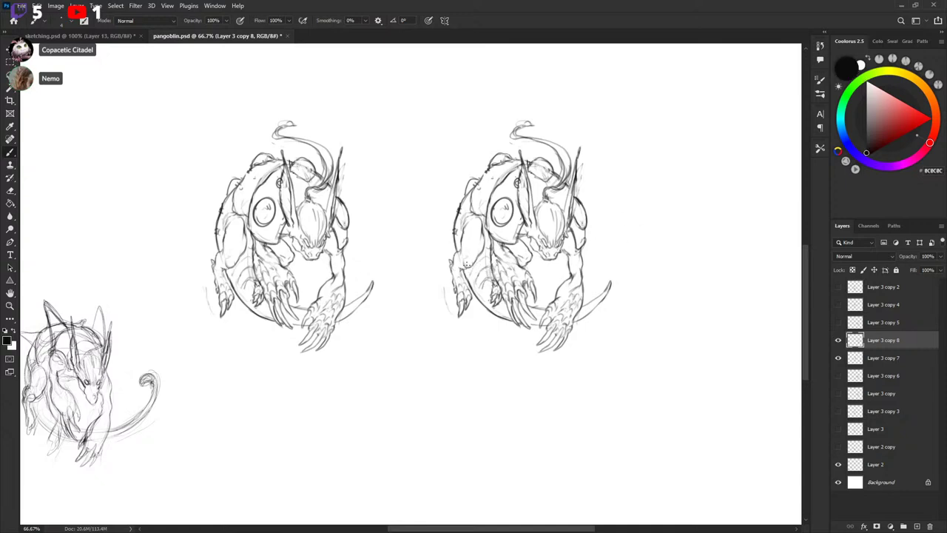
mouse_move(453, 235)
mouse_down()
mouse_move(409, 215)
mouse_move(444, 127)
mouse_move(384, 227)
mouse_move(442, 290)
mouse_up()
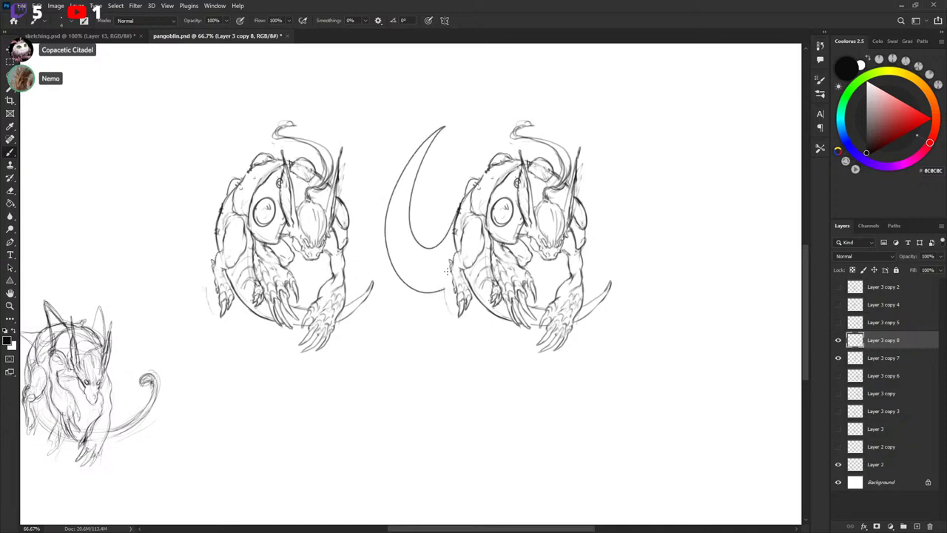
key(ctrl+z)
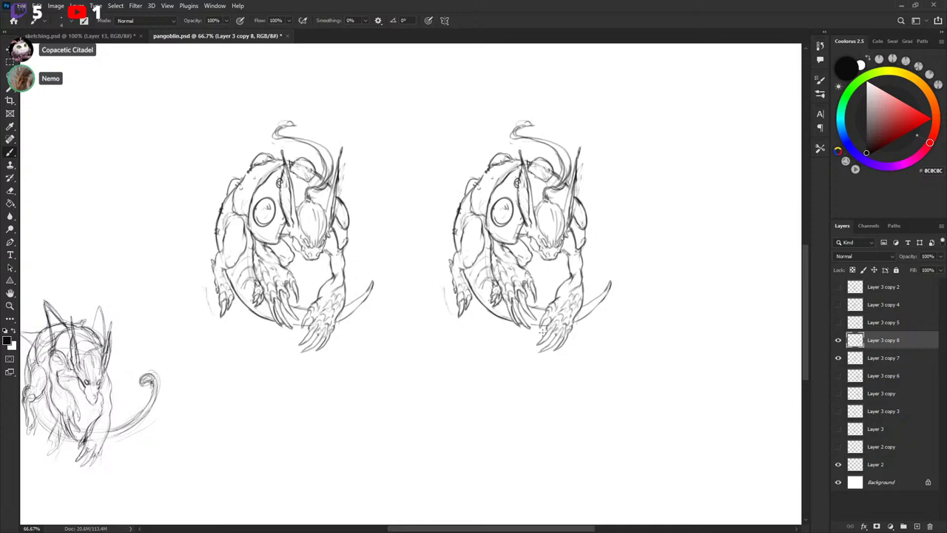
Add a new layer and sketch a more steeply curving pointed tail sweeping up past the duplicate creature's near hand.
click(916, 526)
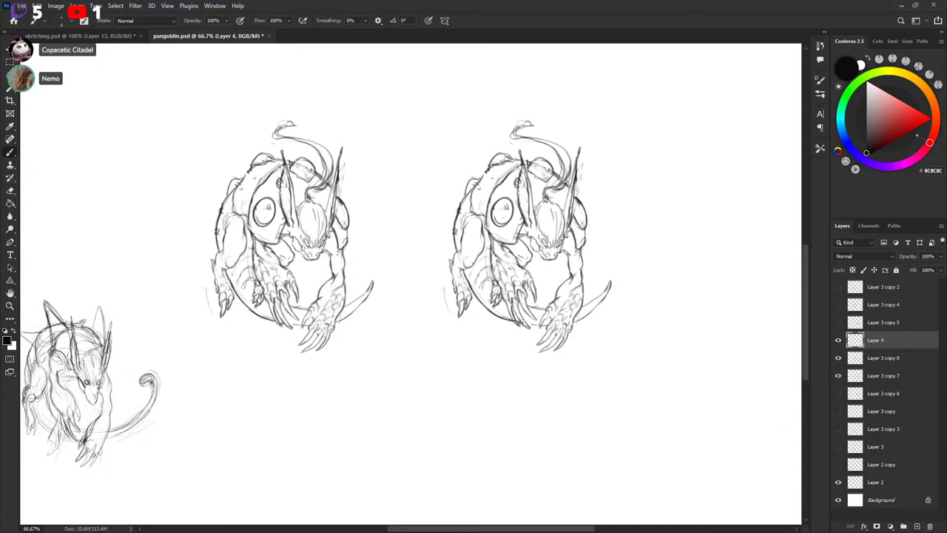
mouse_move(510, 323)
mouse_down()
mouse_move(573, 308)
mouse_move(602, 278)
mouse_up()
mouse_move(527, 307)
mouse_down()
mouse_move(547, 306)
mouse_move(597, 276)
mouse_move(609, 253)
mouse_move(599, 288)
mouse_move(611, 254)
mouse_move(592, 298)
mouse_move(606, 256)
mouse_move(586, 293)
mouse_move(599, 269)
mouse_move(585, 291)
mouse_move(594, 279)
mouse_up()
key(x)
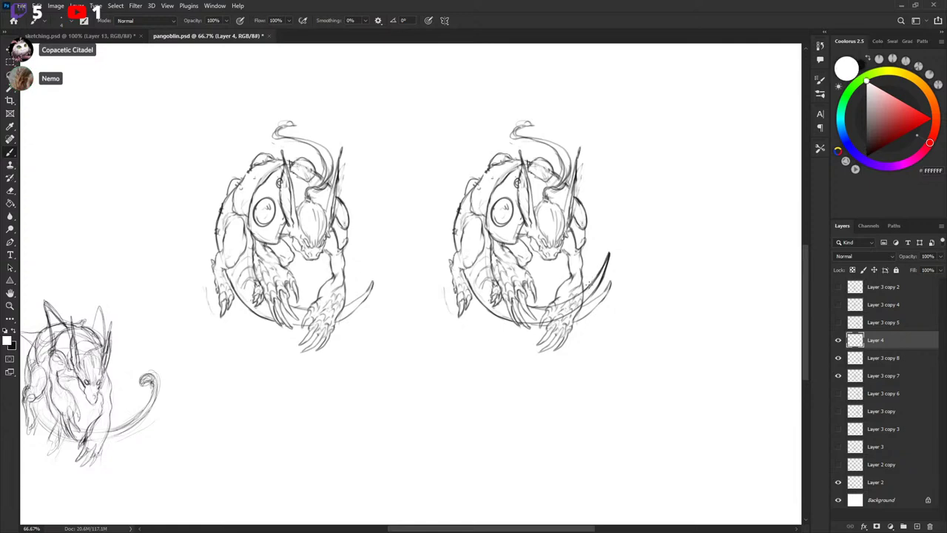
key(x)
key(x)
key(x)
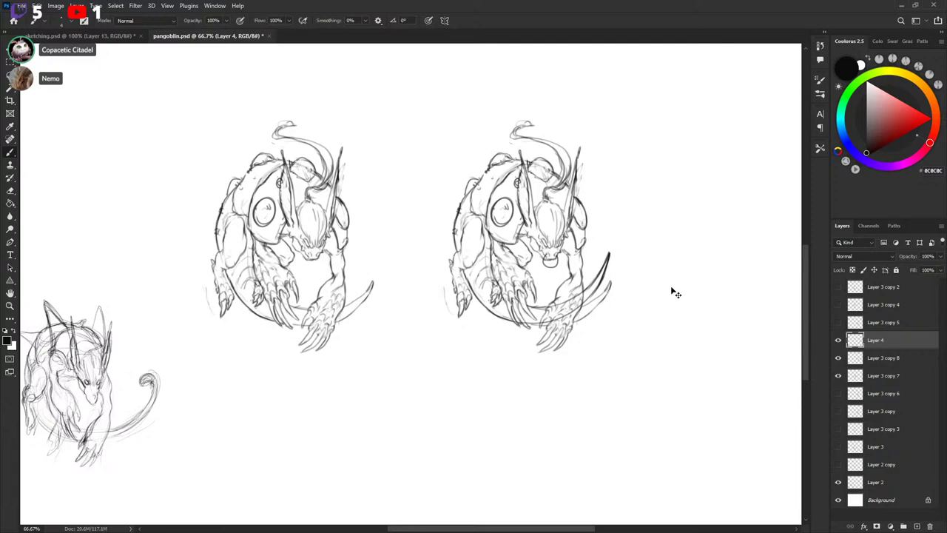
Delete the old tail tip beside the duplicate's near hand on Layer 3 copy 8, leaving the new tail on Layer 4.
drag(651, 268, 660, 227)
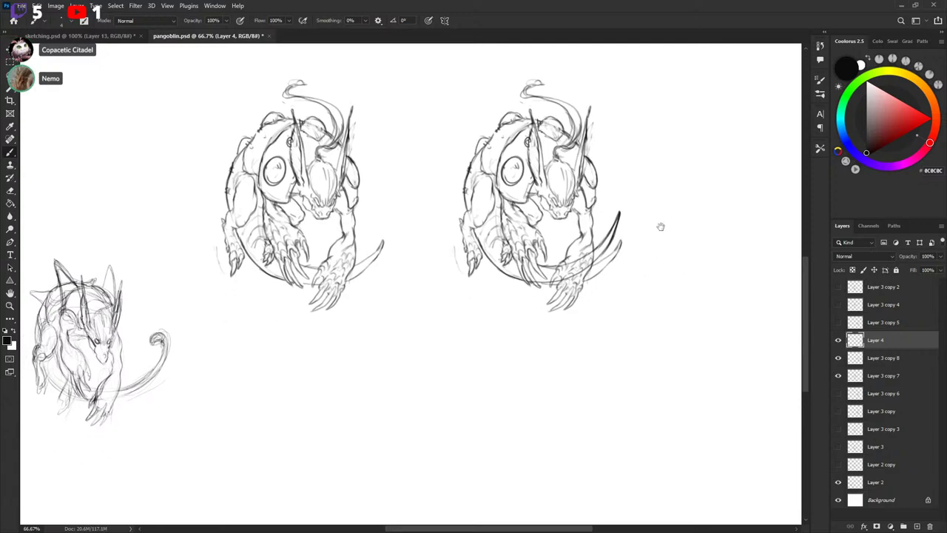
click(838, 357)
click(839, 357)
key(alt+bracketleft)
key(l)
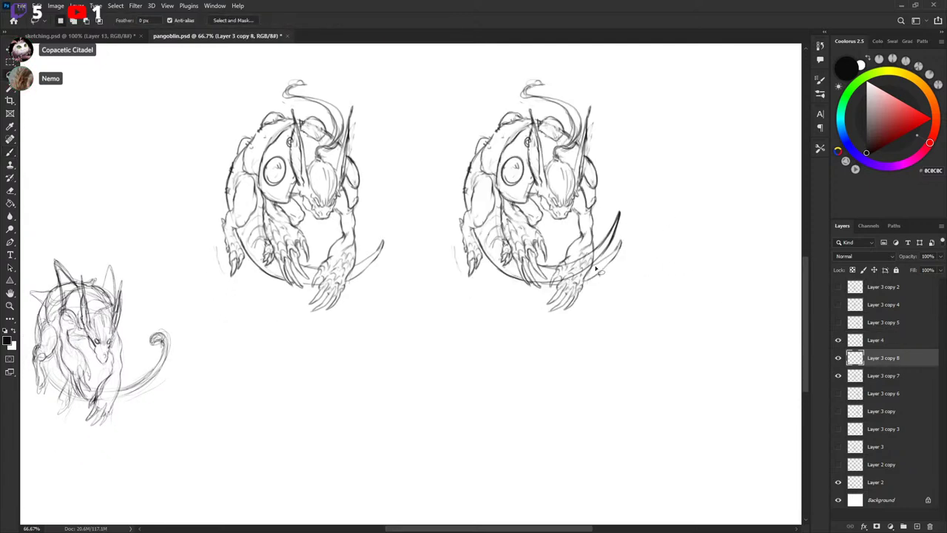
mouse_move(593, 270)
mouse_down()
mouse_move(622, 267)
mouse_move(625, 238)
mouse_move(601, 259)
mouse_move(543, 271)
mouse_up()
key(Delete)
key(alt+bracketright)
mouse_move(566, 265)
mouse_down()
mouse_move(557, 284)
mouse_move(566, 288)
mouse_move(594, 270)
mouse_up()
key(ctrl+z)
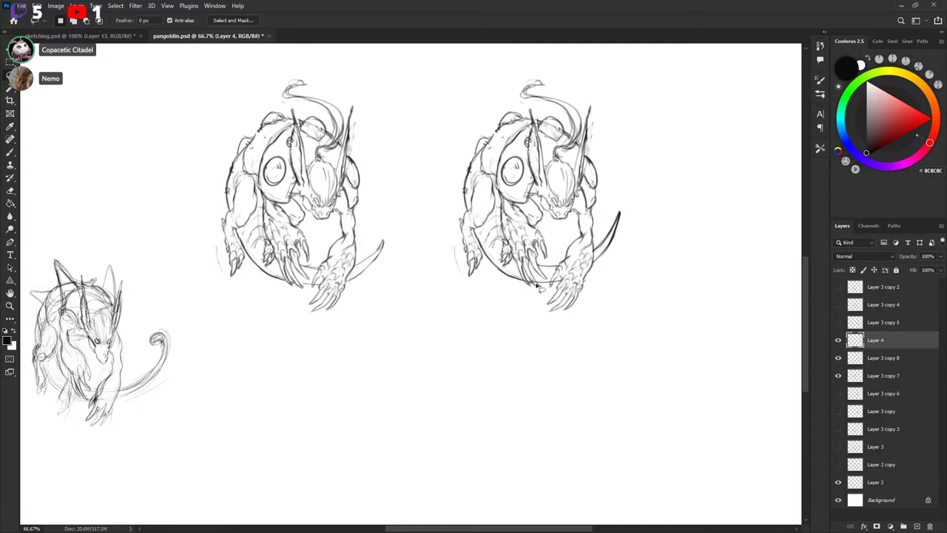
Refine the new tail's curve on Layer 4 with alternating black and white brush strokes around the duplicate's claws and tail tip.
drag(641, 281, 635, 285)
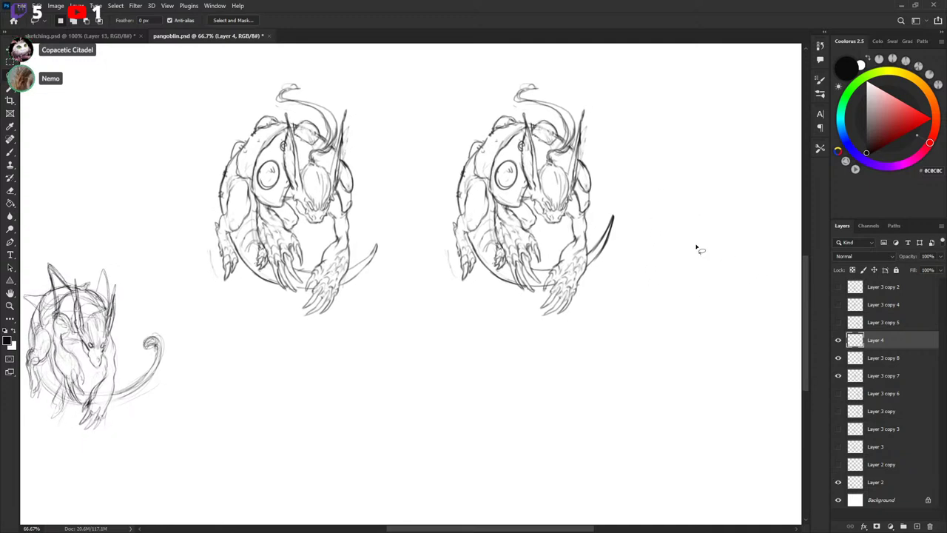
click(838, 341)
click(838, 341)
key(b)
key(x)
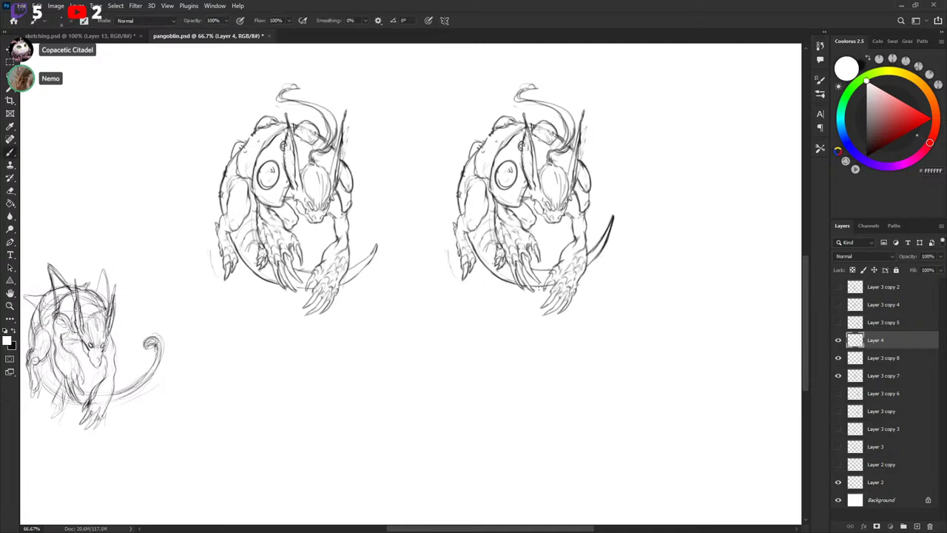
key(x)
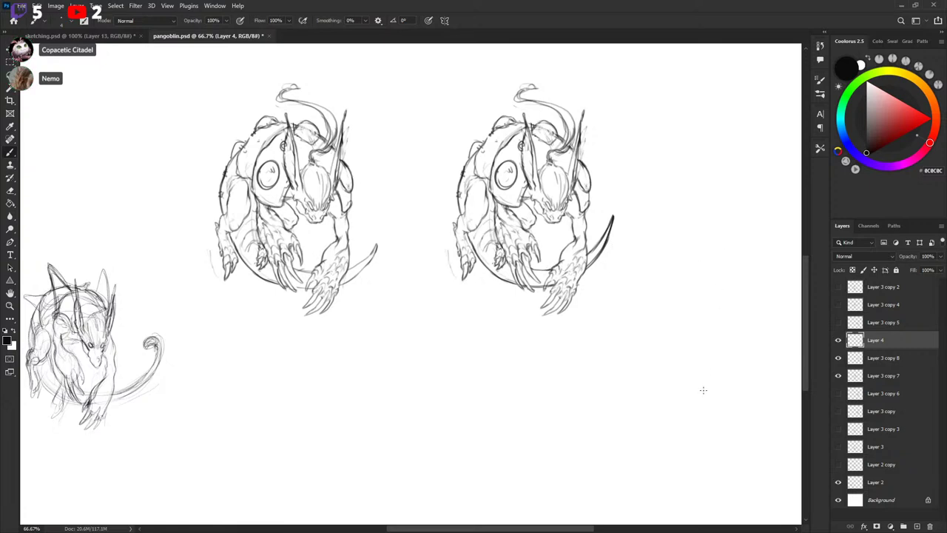
key(x)
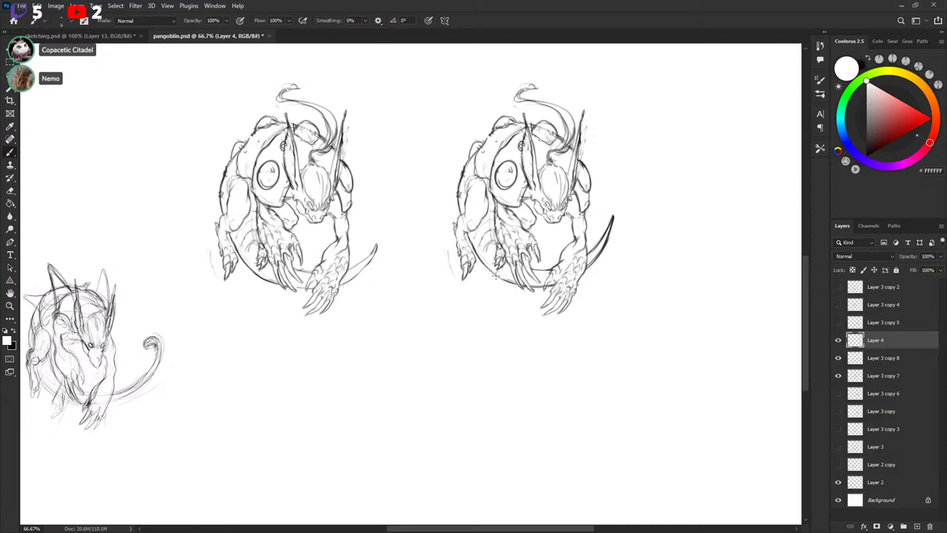
key(x)
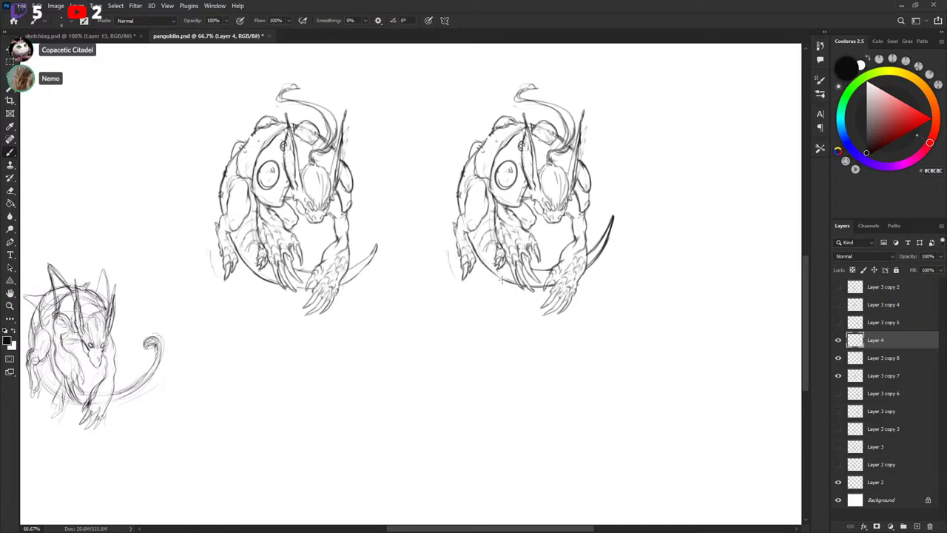
drag(614, 215, 611, 225)
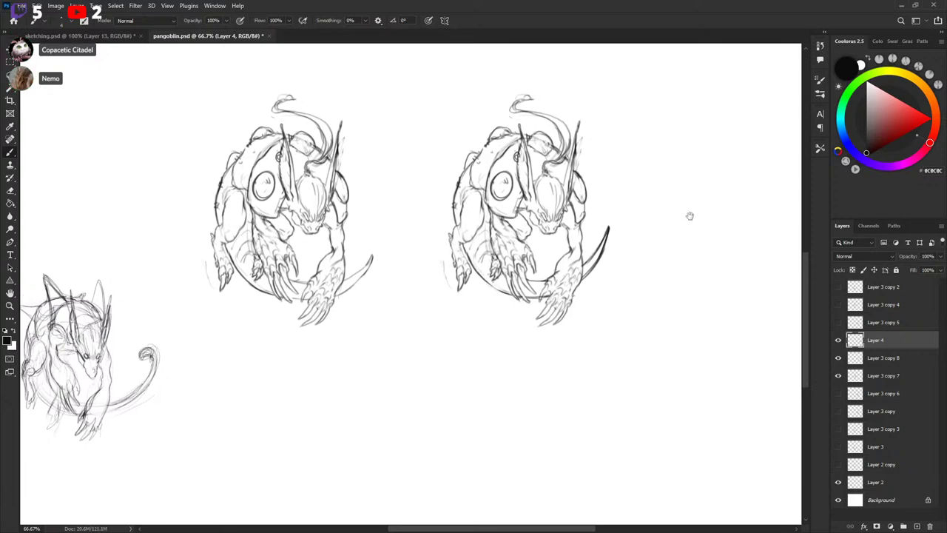
drag(696, 206, 686, 226)
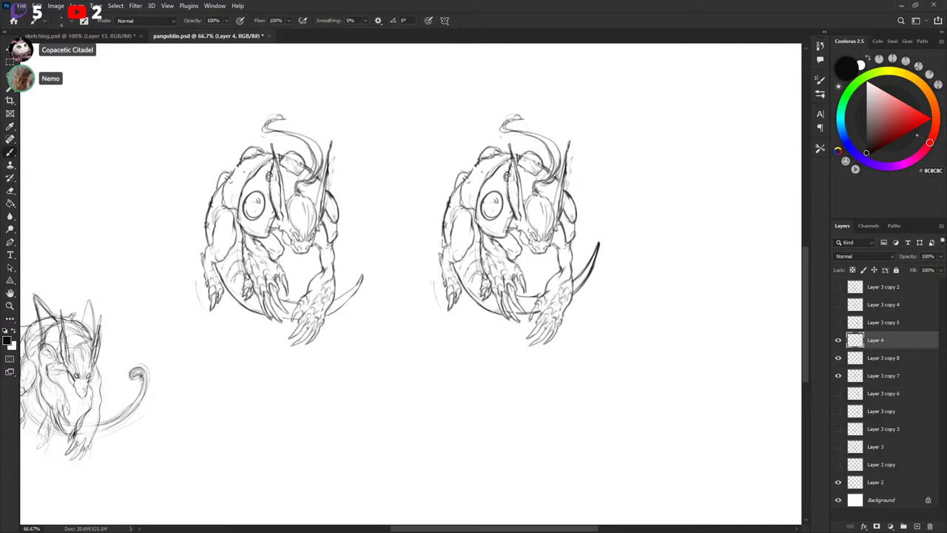
Select the duplicate's outer clawed limb and merge Layer 4 down into Layer 3 copy 8.
key(l)
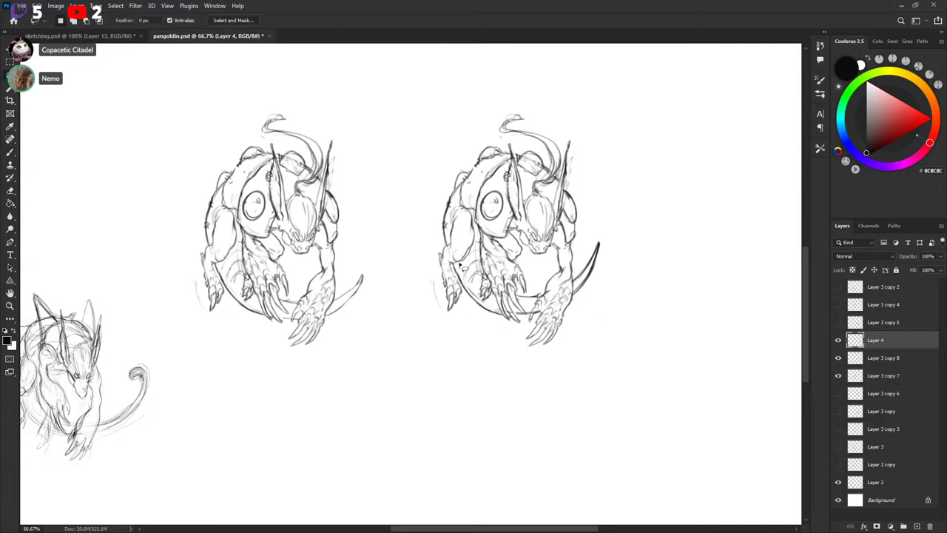
mouse_move(468, 254)
mouse_down()
mouse_move(457, 325)
mouse_move(443, 250)
mouse_move(453, 238)
mouse_move(466, 250)
mouse_up()
key(ctrl+t)
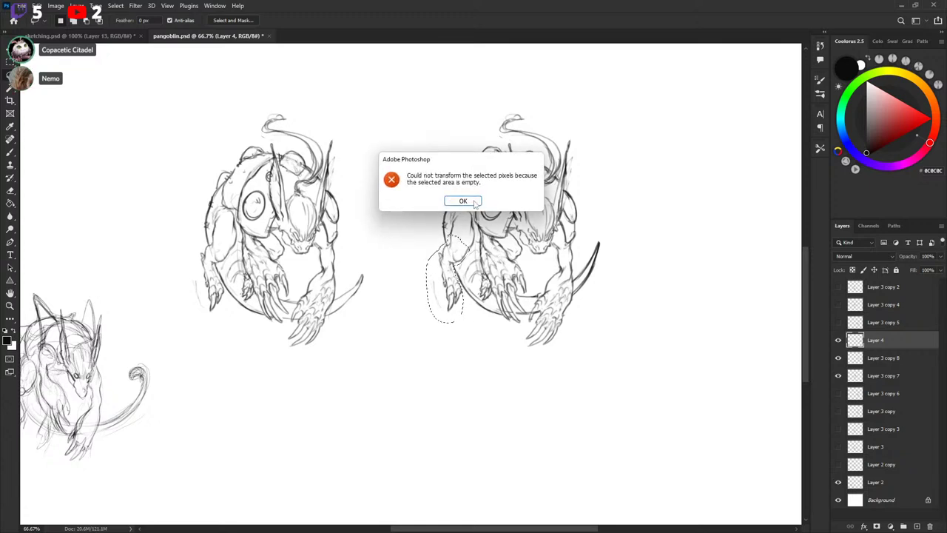
key(Return)
click(838, 341)
click(840, 342)
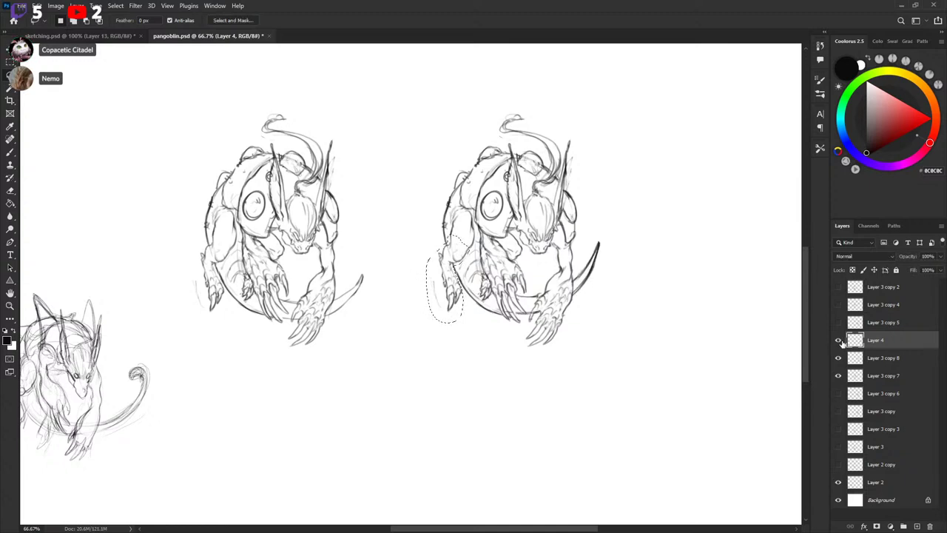
key(ctrl+e)
click(841, 344)
click(838, 341)
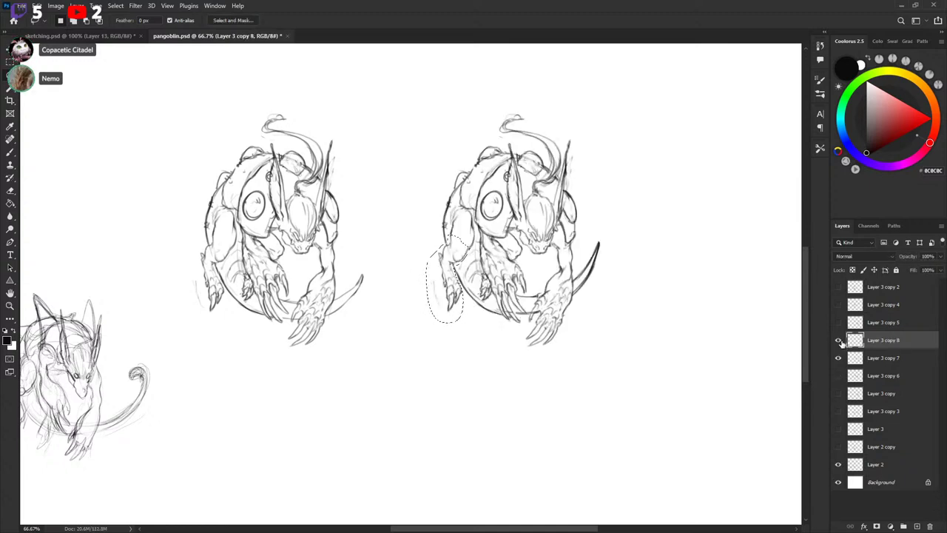
Rotate the selected outer limb about 2°, shift it slightly outward and retouch the lines around its joint in white.
key(ctrl+t)
drag(556, 258, 556, 263)
drag(460, 311, 455, 314)
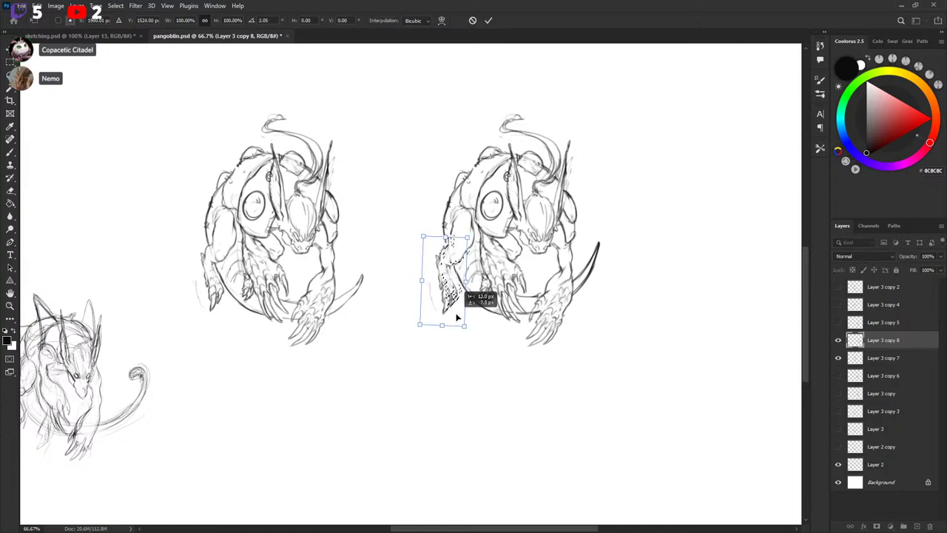
key(Return)
key(b)
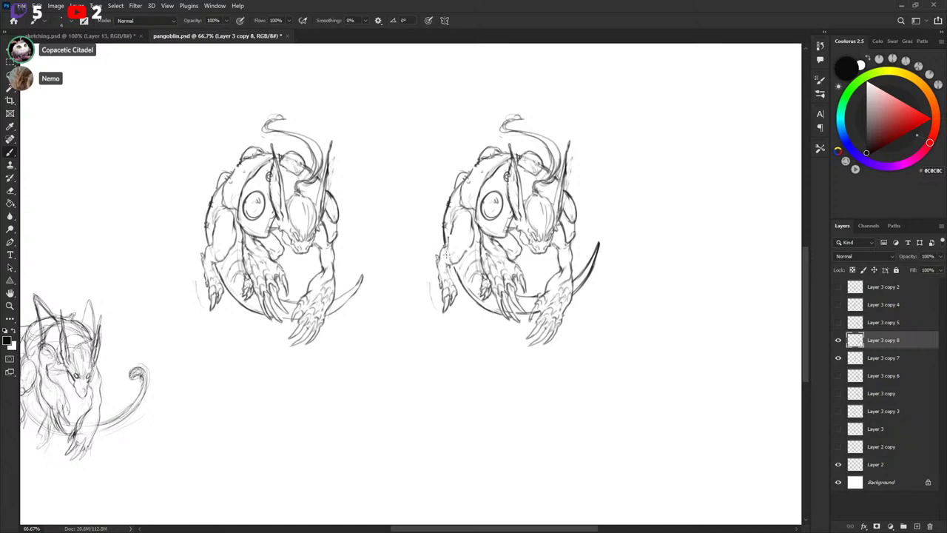
key(x)
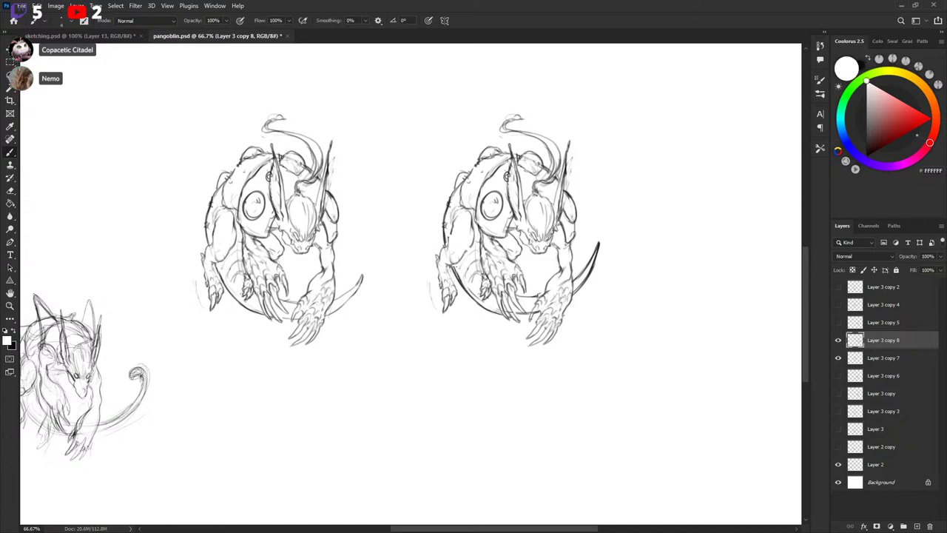
key(x)
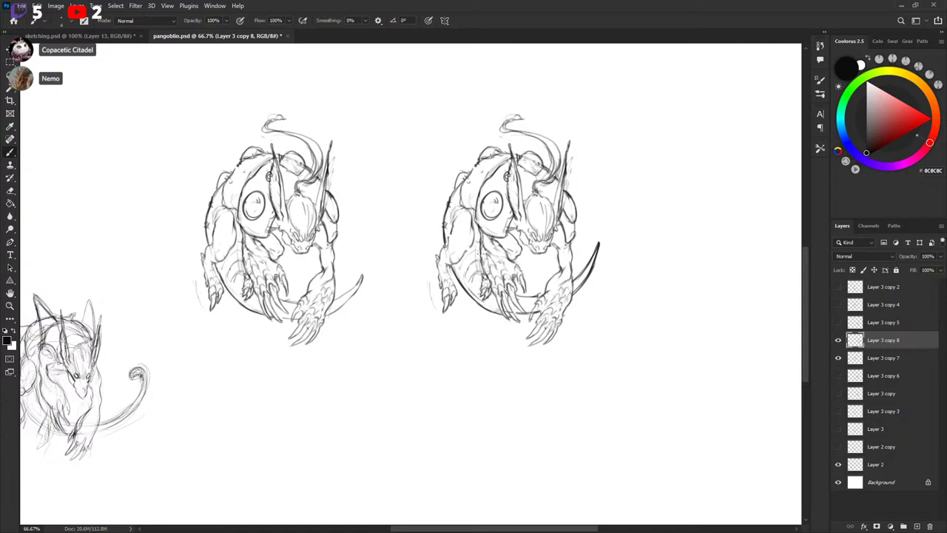
Try sketching the tail's inner curve across the duplicate's clawed limbs in black and in red, and undo the strokes.
mouse_move(481, 253)
mouse_down()
mouse_move(486, 283)
mouse_move(544, 298)
mouse_up()
key(ctrl+z)
mouse_move(481, 265)
mouse_down()
mouse_move(504, 289)
mouse_move(542, 296)
mouse_move(500, 286)
mouse_move(529, 298)
mouse_up()
key(ctrl+z)
key(ctrl+z)
mouse_move(481, 239)
mouse_down()
mouse_move(485, 284)
mouse_move(542, 300)
mouse_up()
key(ctrl+z)
drag(878, 124, 932, 118)
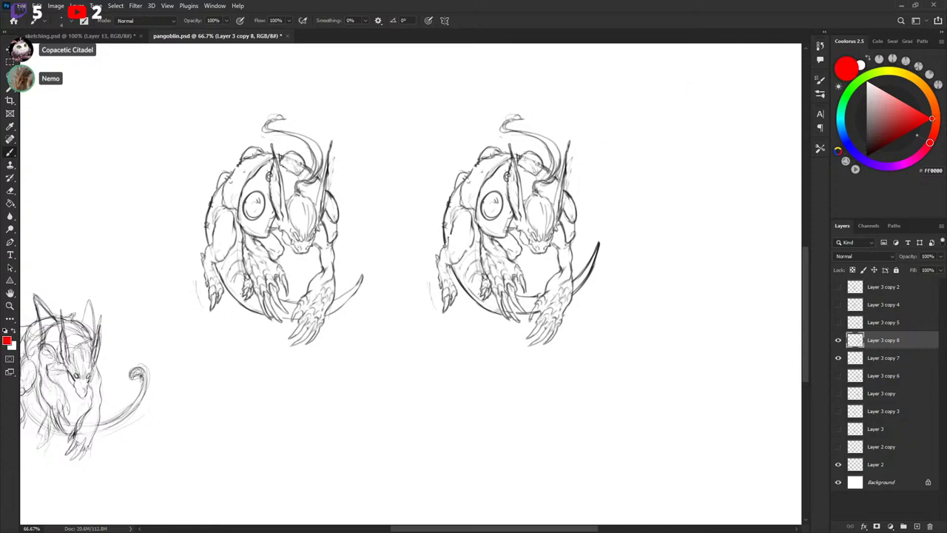
mouse_move(481, 260)
mouse_down()
mouse_move(502, 288)
mouse_move(529, 296)
mouse_up()
key(ctrl+z)
drag(482, 262, 533, 296)
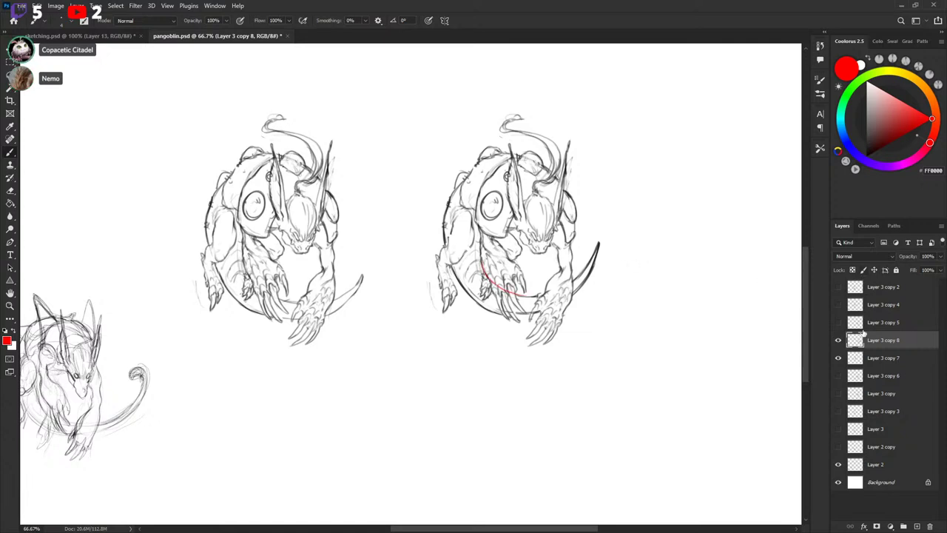
key(ctrl+z)
key(d)
key(x)
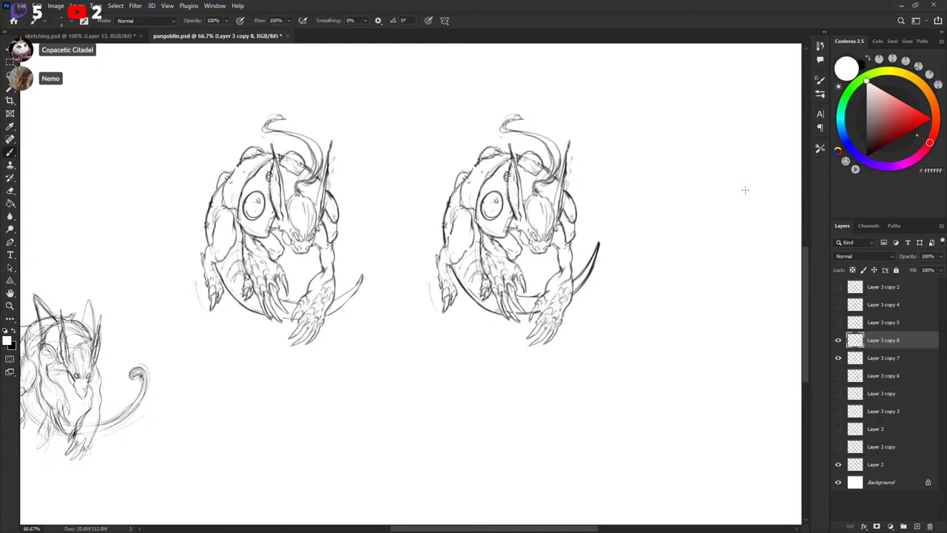
Flip the duplicate creature on Layer 3 copy 8 horizontally.
key(ctrl+t)
right_click(623, 261)
click(569, 458)
key(Return)
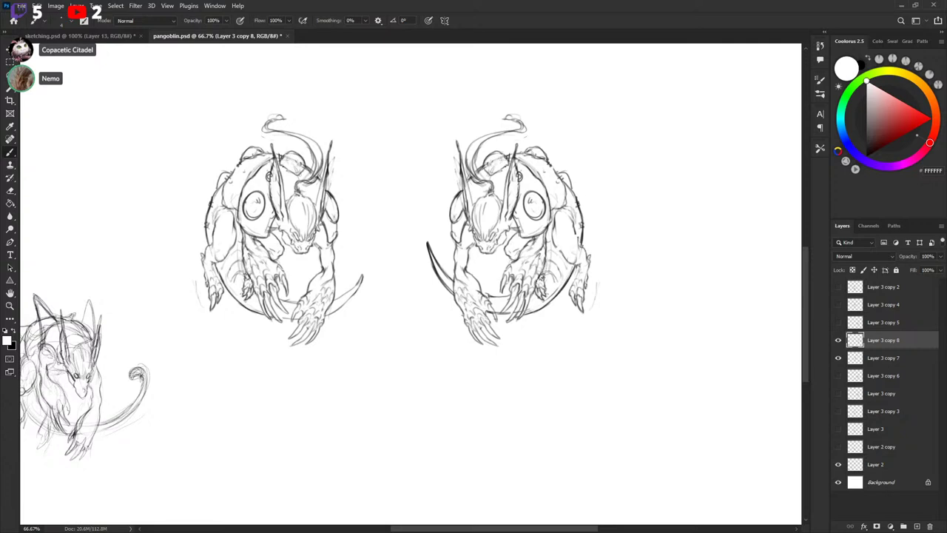
Redraw the rear contour of the flipped creature's inner limb with a darker line and clean it up in white.
key(x)
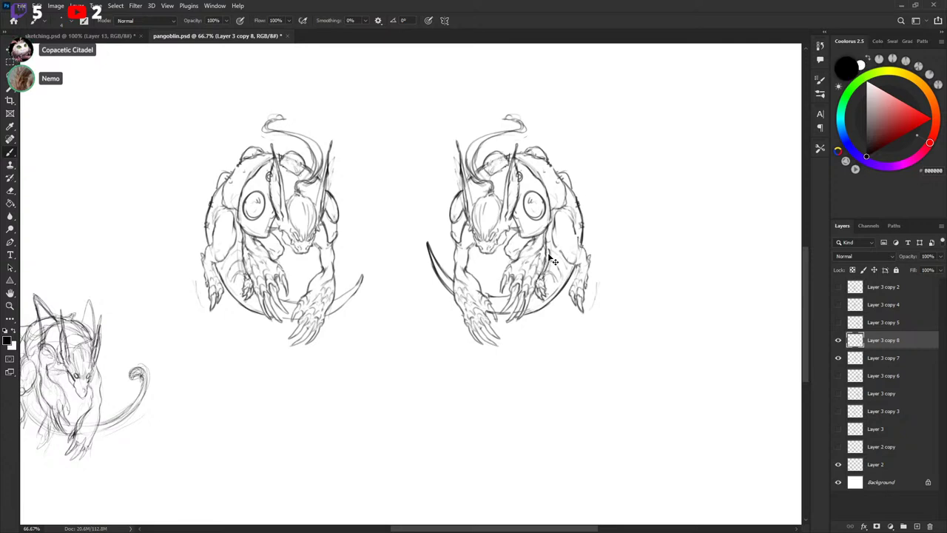
key(ctrl+z)
drag(549, 249, 545, 281)
key(ctrl+z)
drag(548, 246, 545, 275)
drag(546, 270, 541, 277)
key(x)
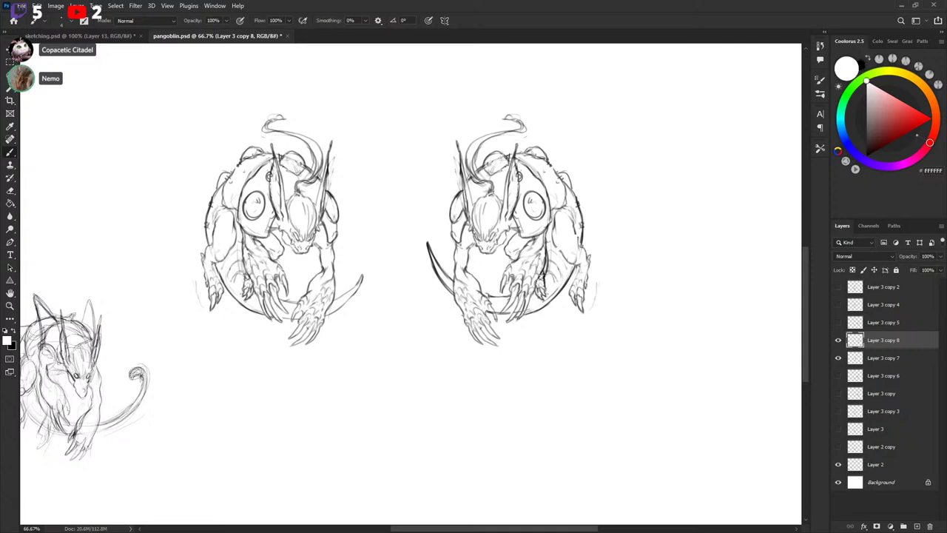
key(x)
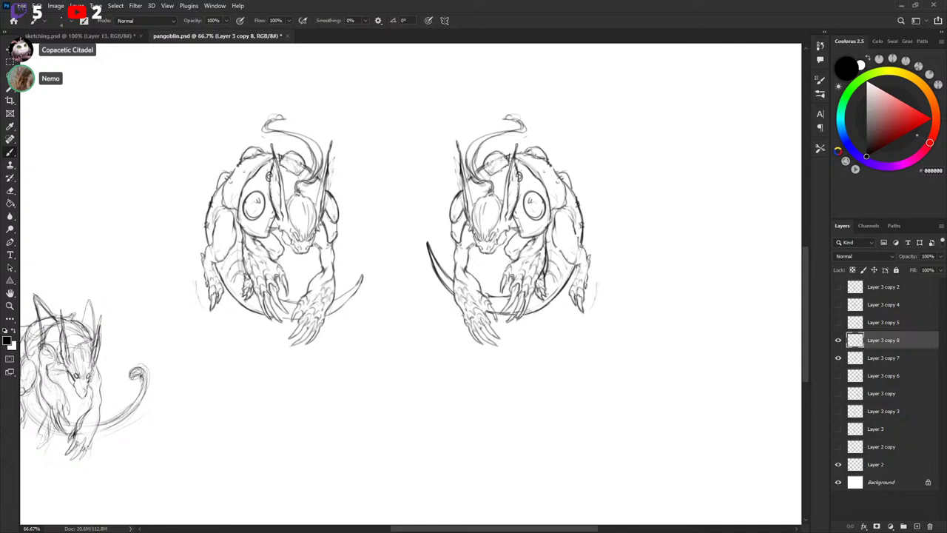
Darken the flipped creature's outer tail curve up to the outer limb and touch up the surrounding lines in white and black.
mouse_move(557, 299)
mouse_down()
mouse_move(549, 304)
mouse_move(576, 270)
mouse_up()
key(x)
key(x)
key(x)
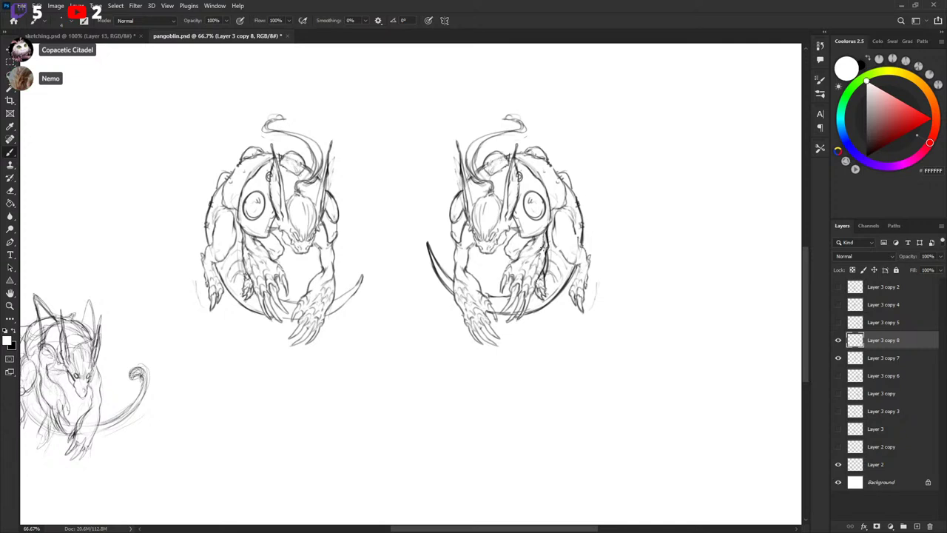
key(x)
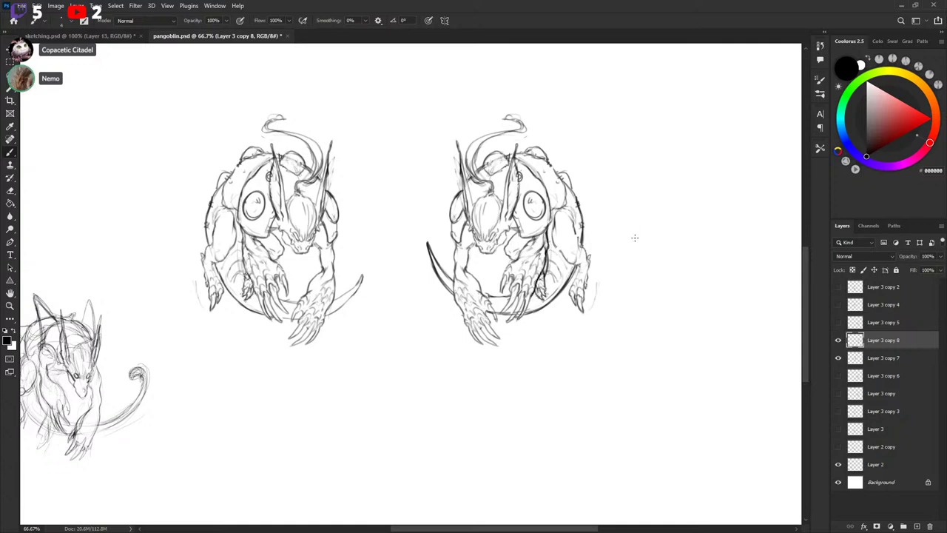
Paint out the small foot behind the flipped creature's inner limb and extend the limb's dark contour down toward the claws.
key(l)
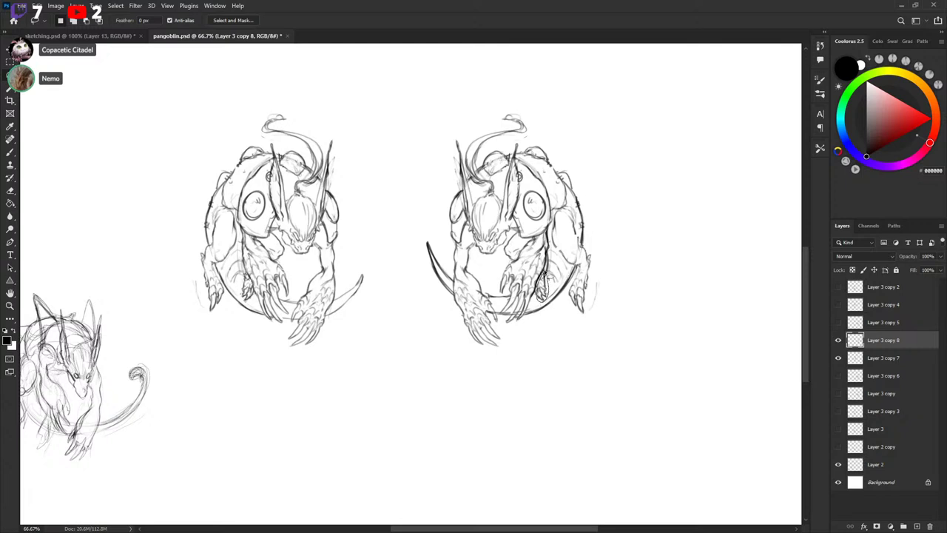
key(b)
drag(548, 268, 536, 286)
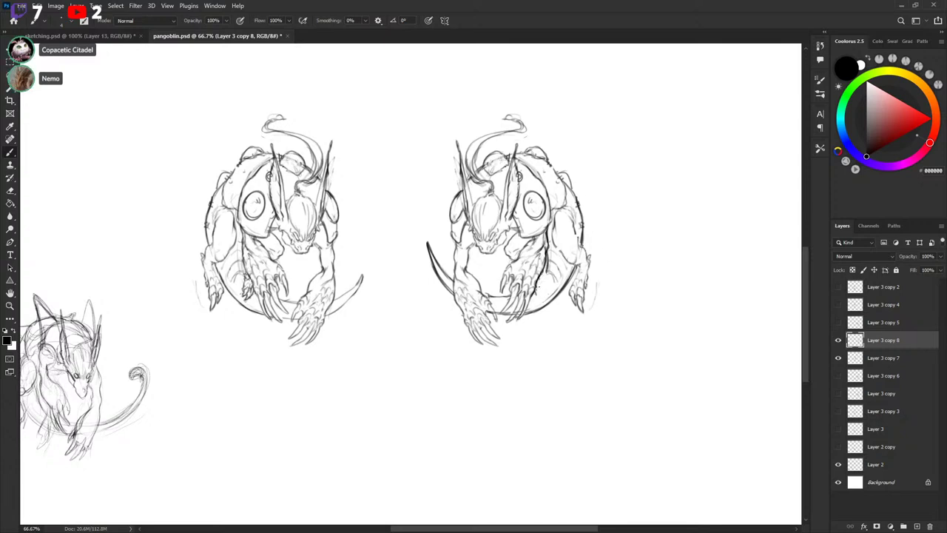
drag(548, 269, 535, 287)
key(x)
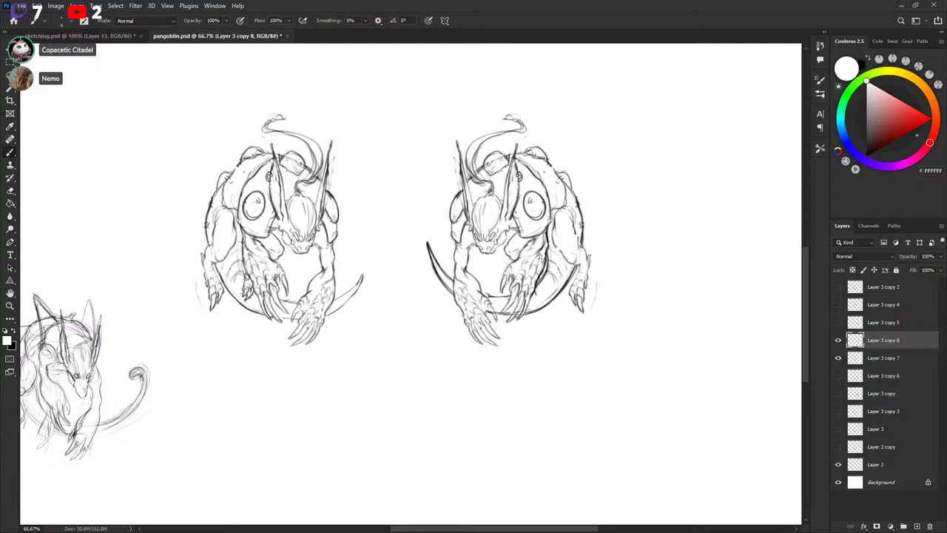
key(x)
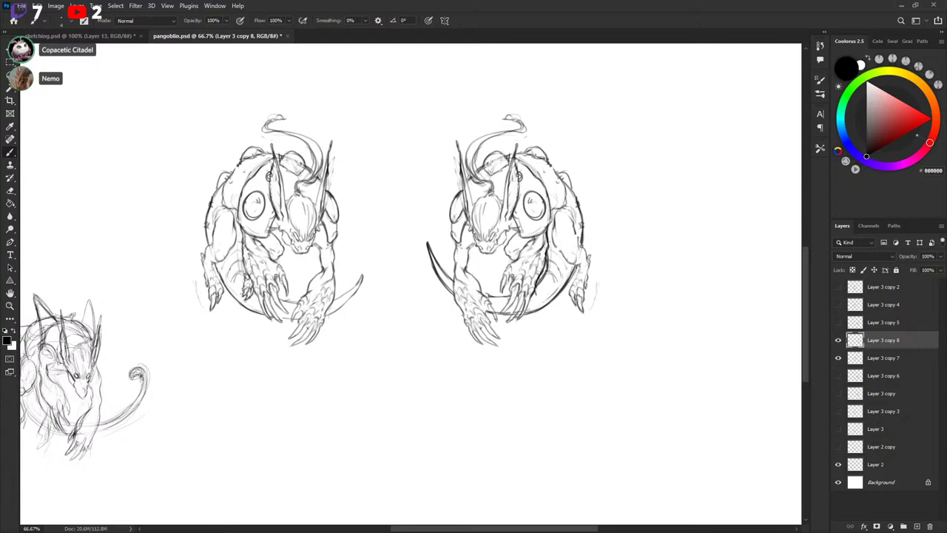
key(x)
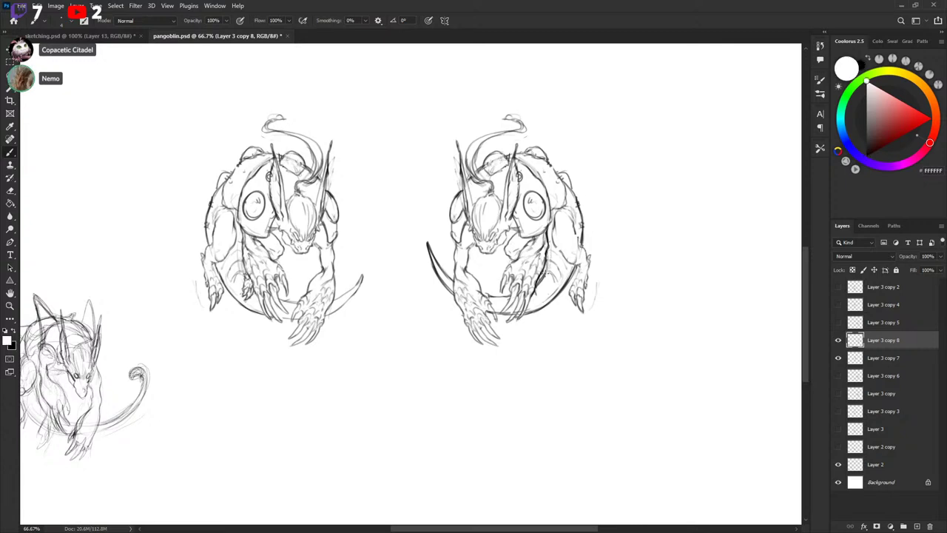
Touch up the flipped creature's limb contours with alternating black and white strokes.
key(x)
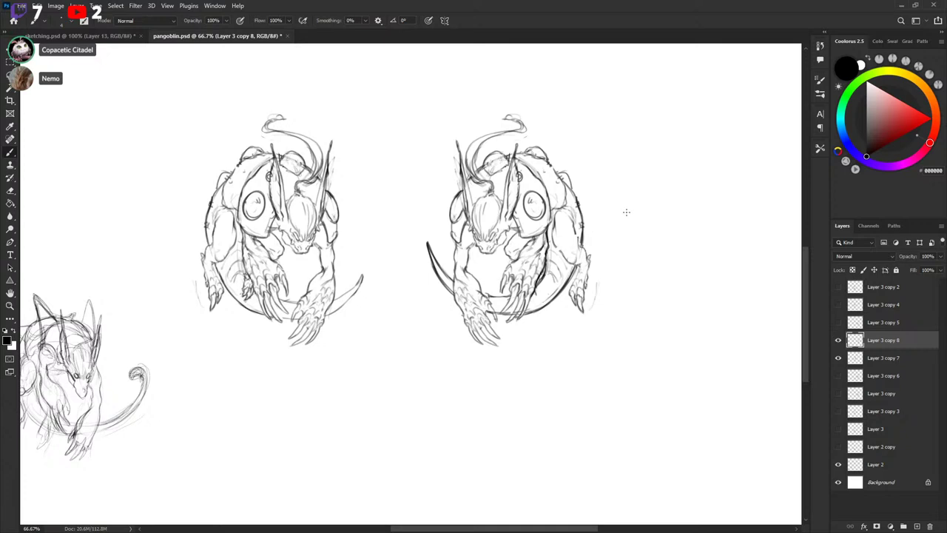
key(x)
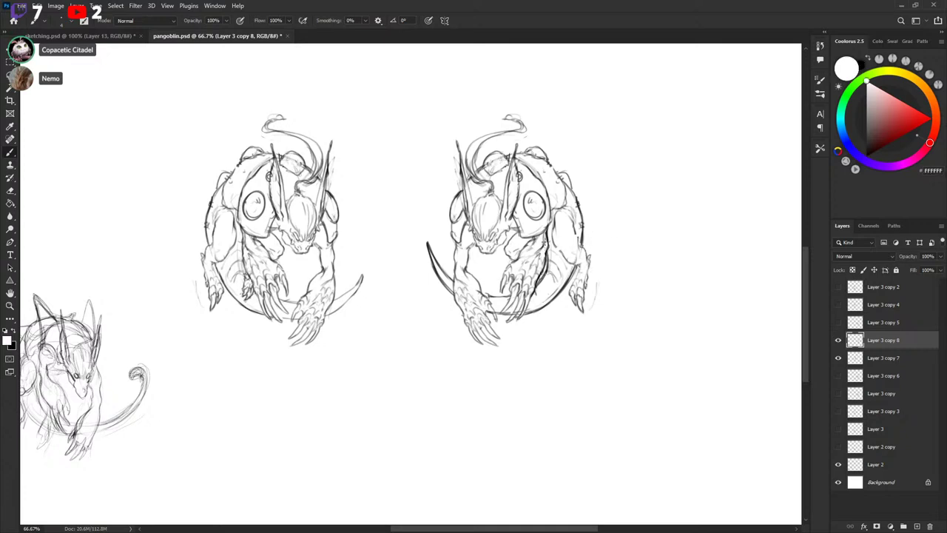
key(x)
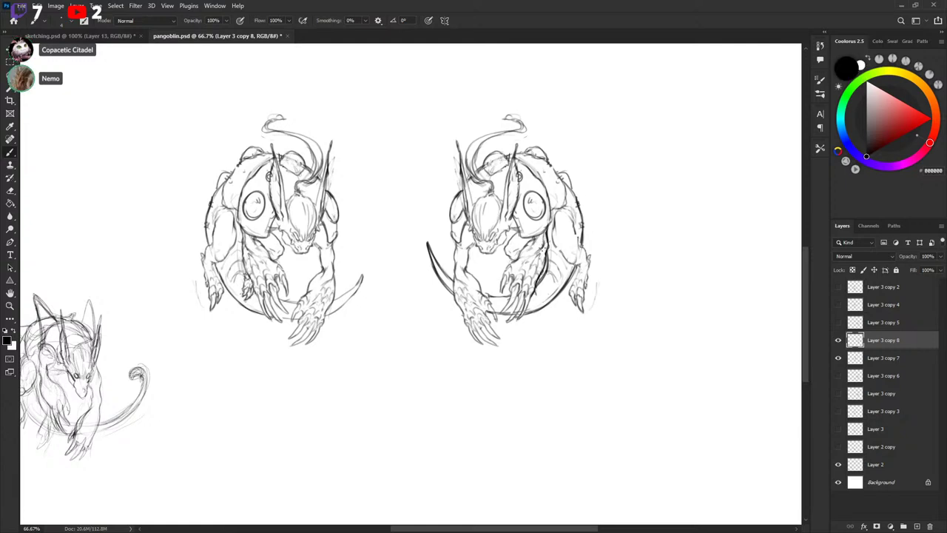
key(x)
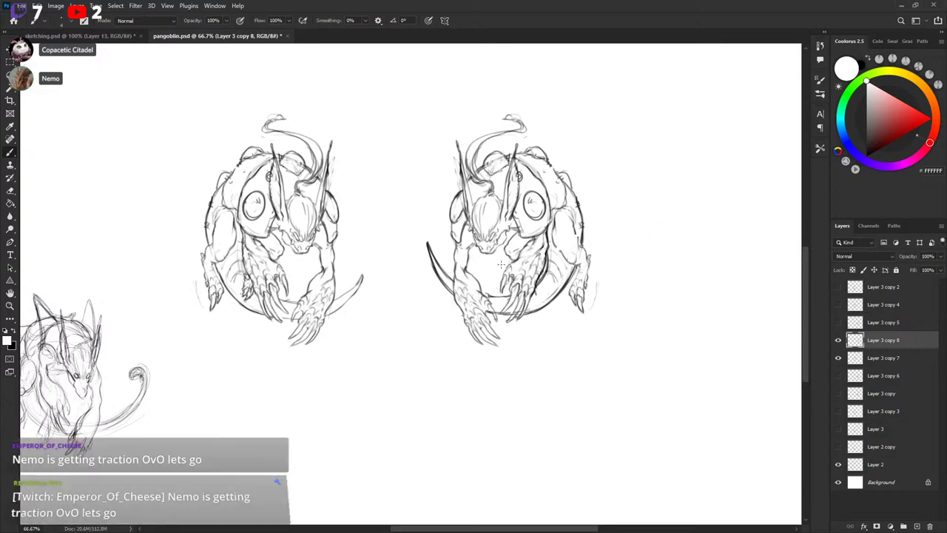
Lasso the whole flipped creature and adjust its shape with the Liquify filter, using brush size 175 and pressure 74.
key(l)
mouse_move(405, 199)
mouse_down()
mouse_move(584, 392)
mouse_move(640, 285)
mouse_move(433, 140)
mouse_up()
click(139, 7)
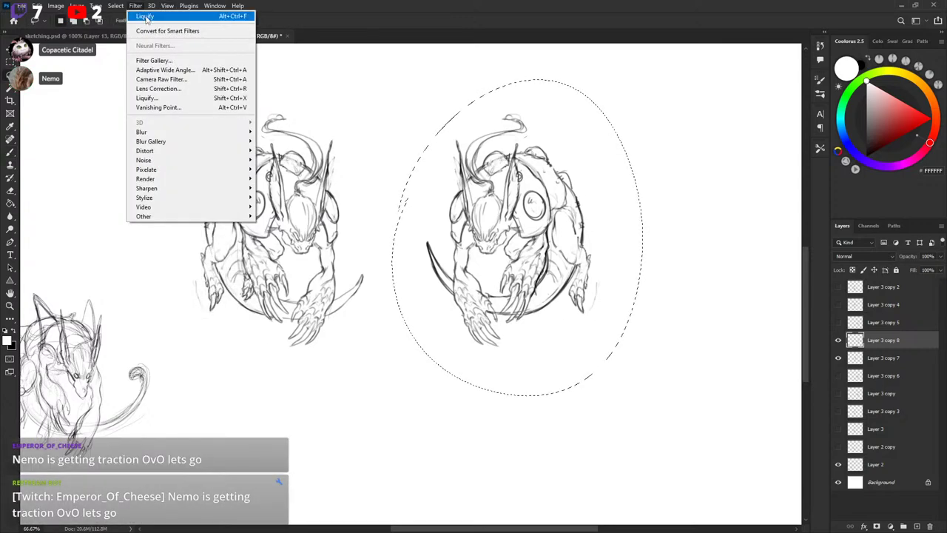
click(145, 97)
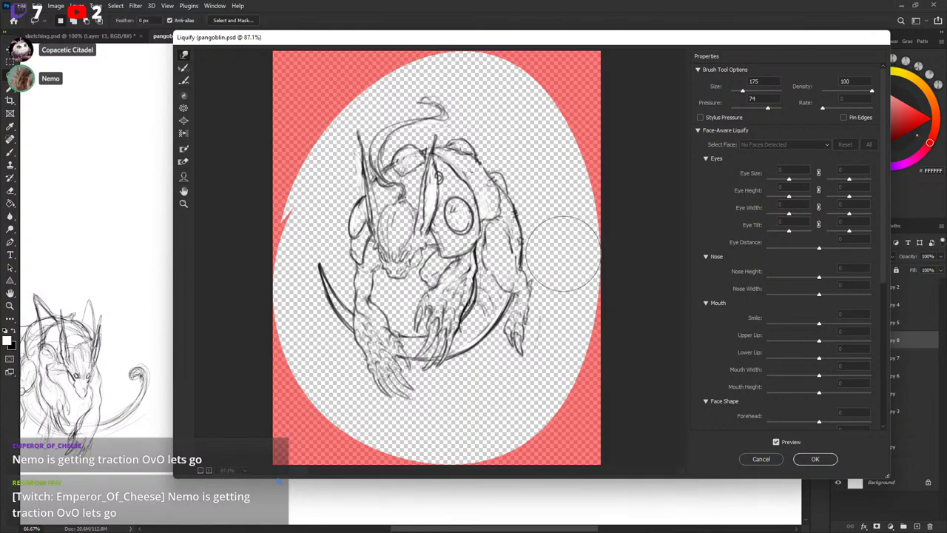
click(817, 460)
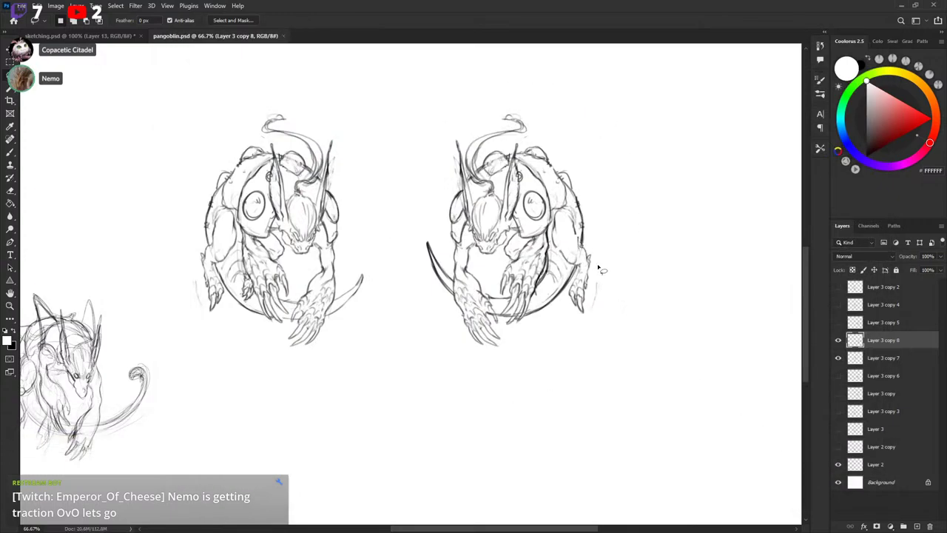
key(b)
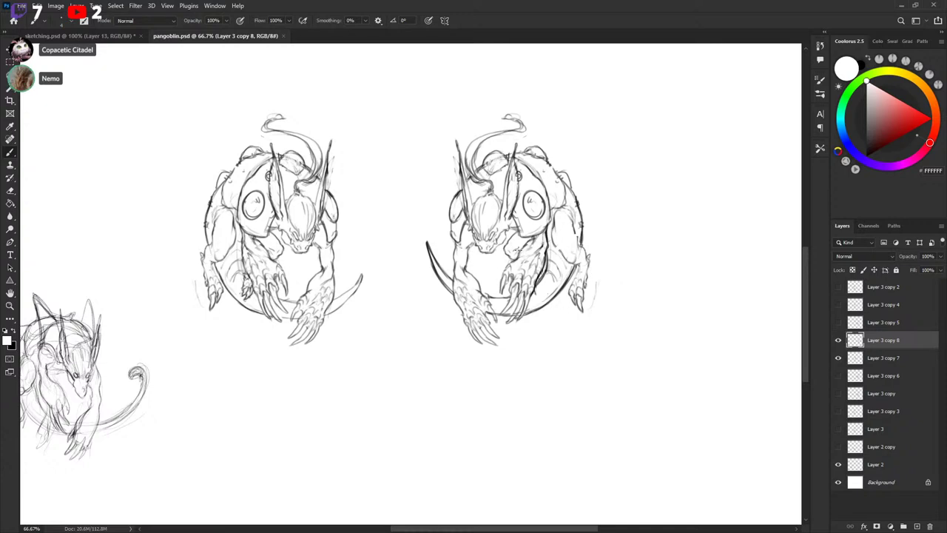
key(x)
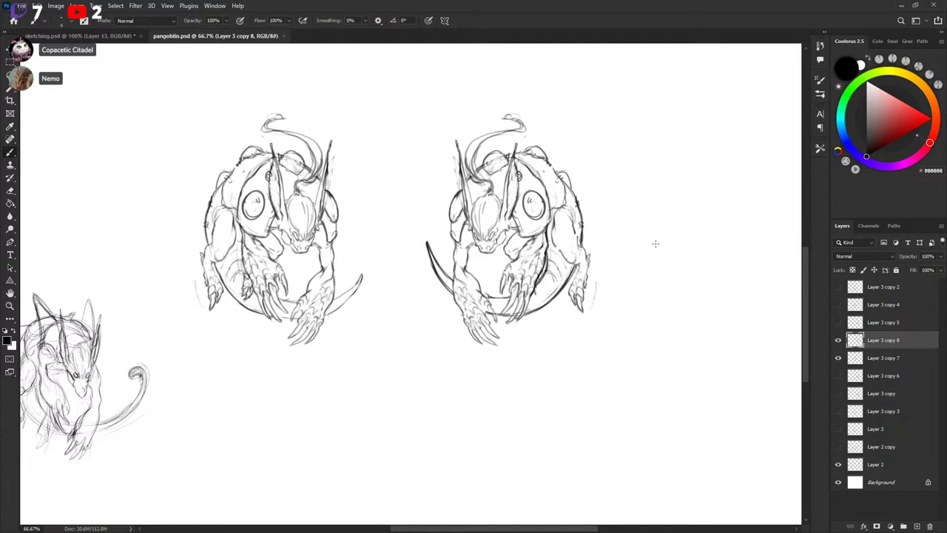
drag(480, 383, 668, 322)
drag(635, 295, 524, 338)
mouse_move(575, 245)
mouse_down()
mouse_move(604, 323)
mouse_move(602, 299)
mouse_up()
drag(686, 272, 646, 284)
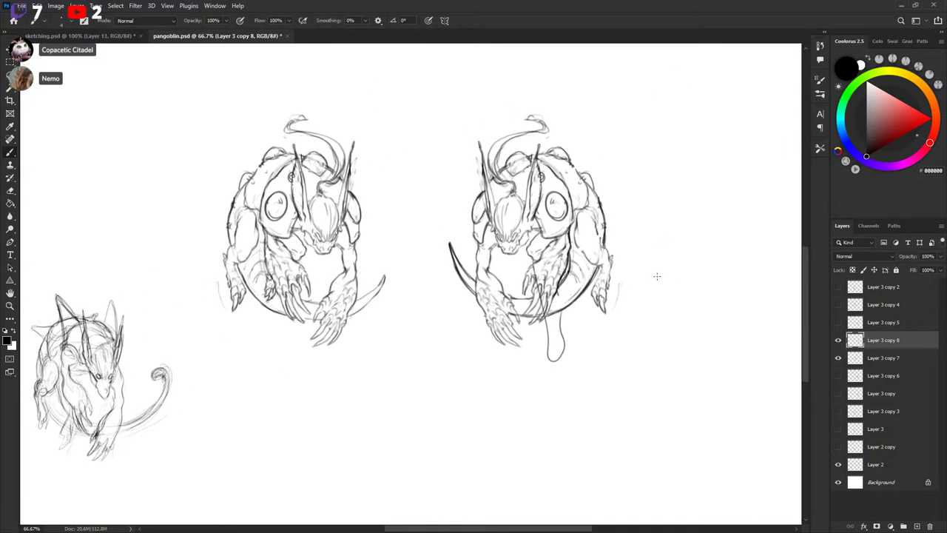
key(ctrl+z)
drag(529, 256, 557, 319)
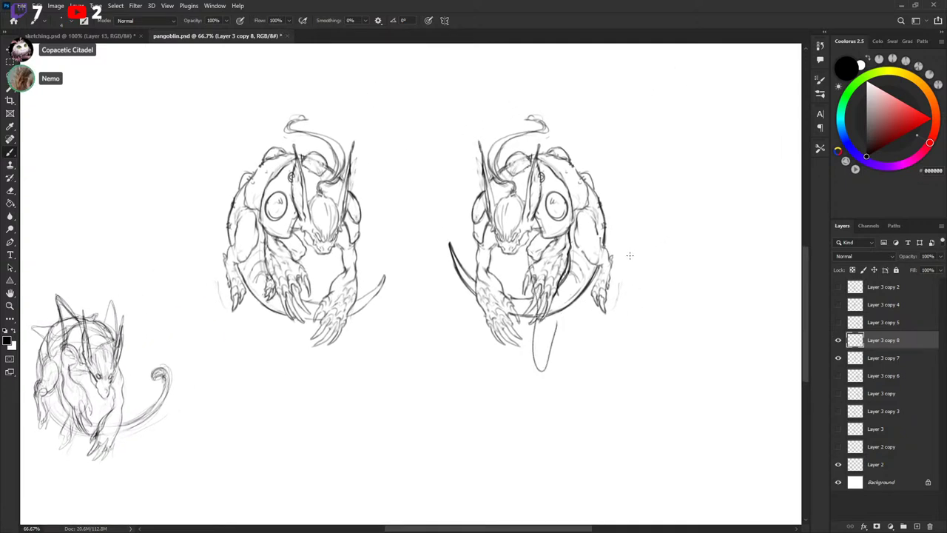
key(ctrl+z)
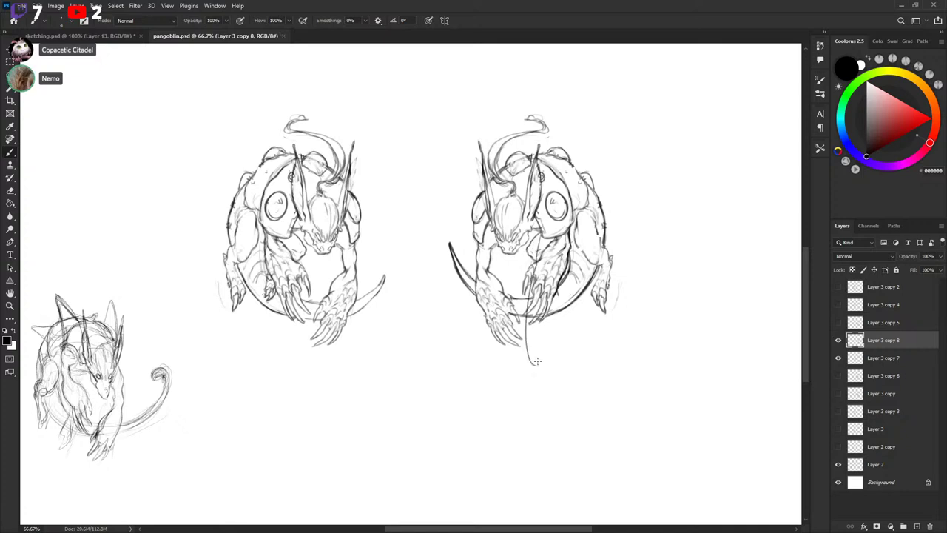
mouse_move(540, 317)
mouse_down()
mouse_move(543, 372)
mouse_move(565, 309)
mouse_up()
key(ctrl+z)
key(ctrl+z)
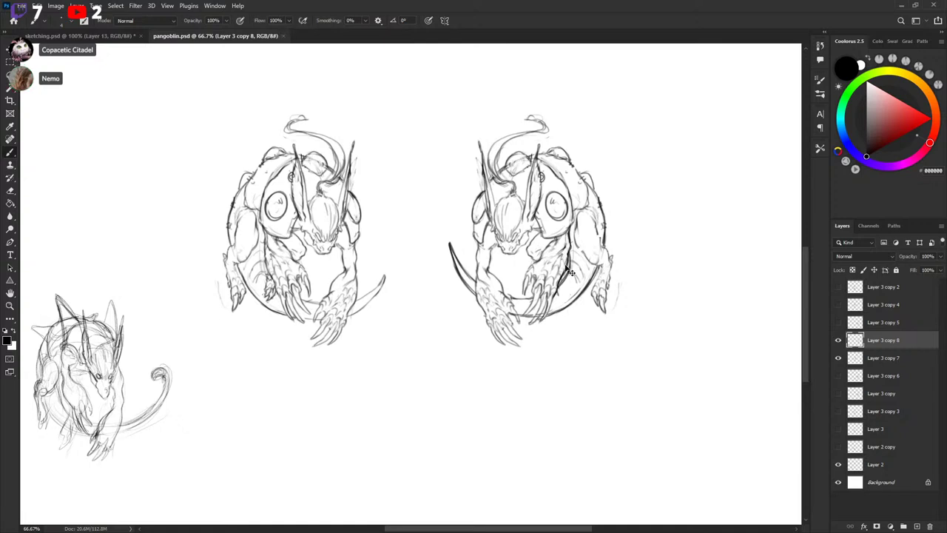
mouse_move(457, 134)
mouse_down()
mouse_move(439, 169)
mouse_move(443, 217)
mouse_up()
key(ctrl+z)
Refine the flipped creature's outer limb and the area beside its inner horn, alternating white and black strokes.
key(x)
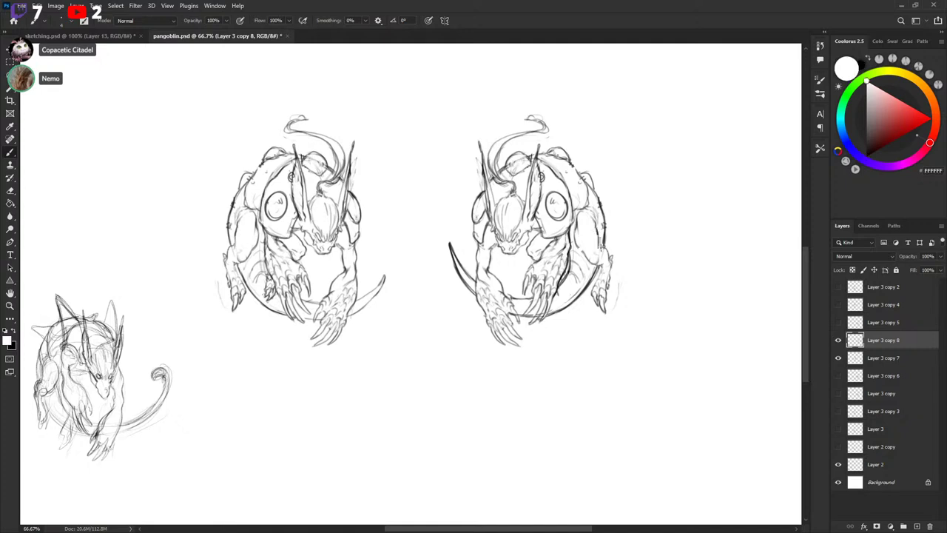
key(x)
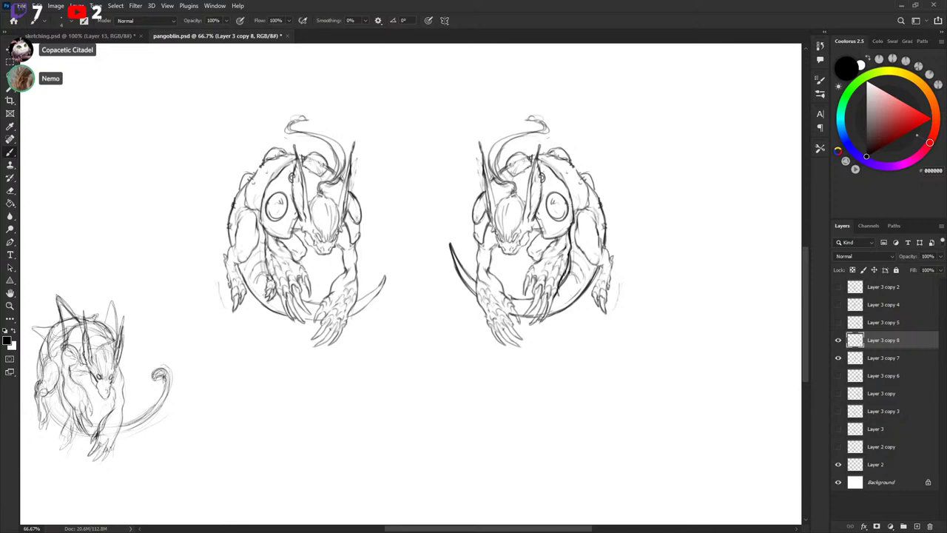
key(x)
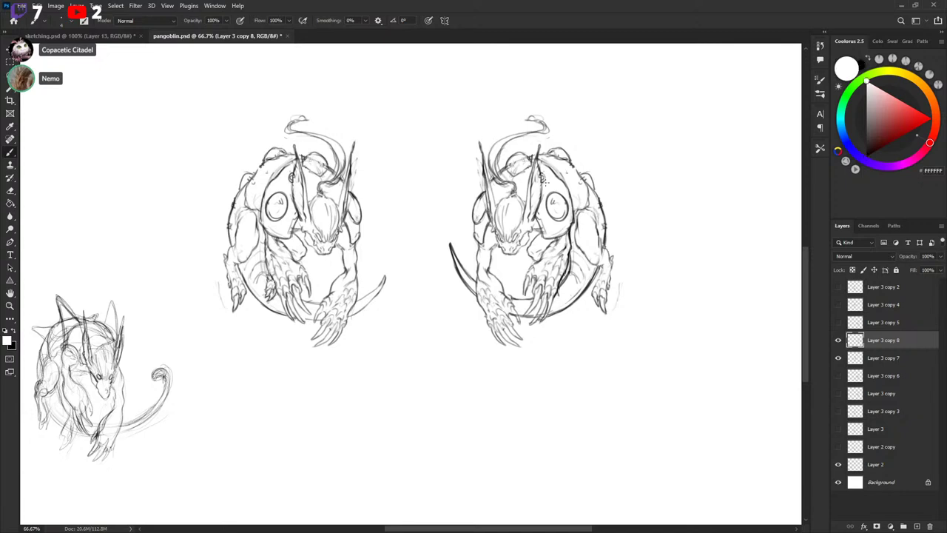
key(x)
key(x)
key(x)
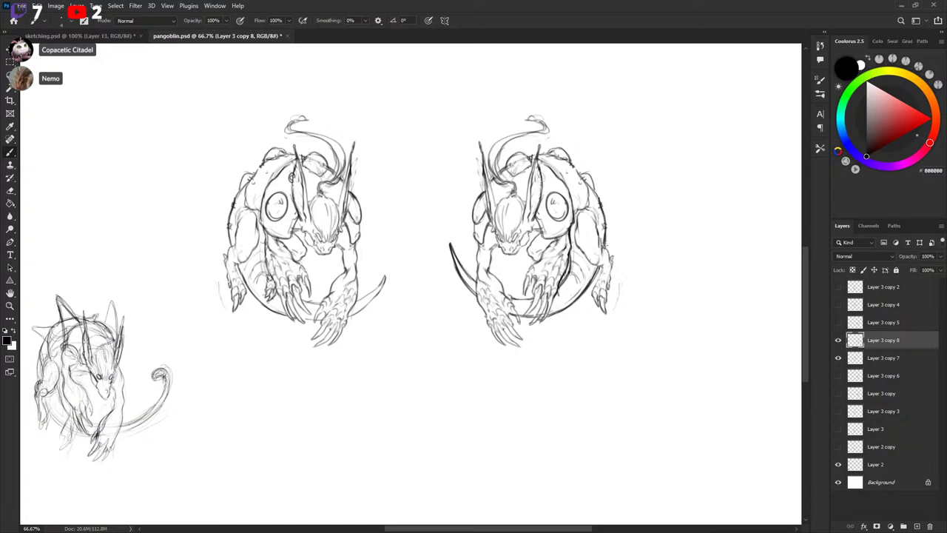
Lasso the mirrored creature on Layer 3 copy 8, flip it horizontally, and clear the selection.
drag(682, 226, 685, 224)
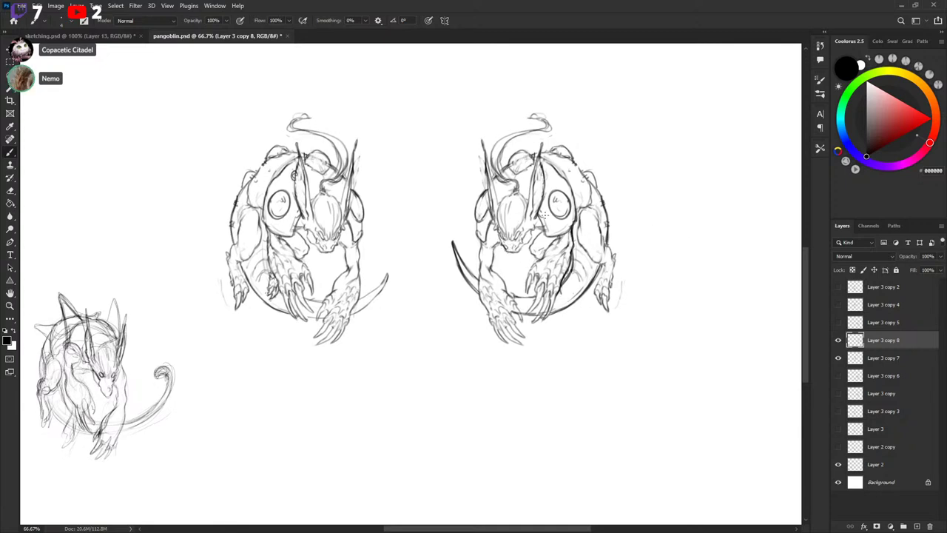
drag(623, 199, 624, 203)
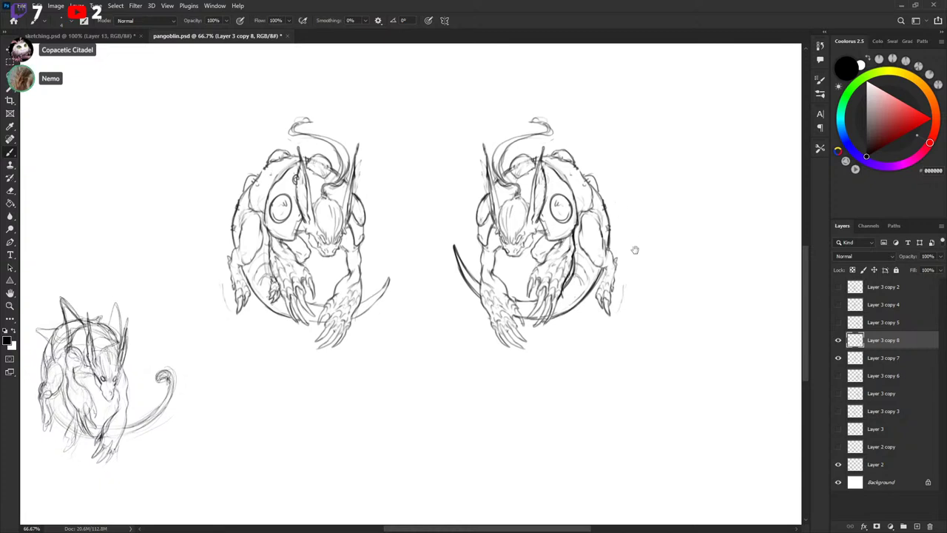
drag(635, 250, 637, 247)
key(l)
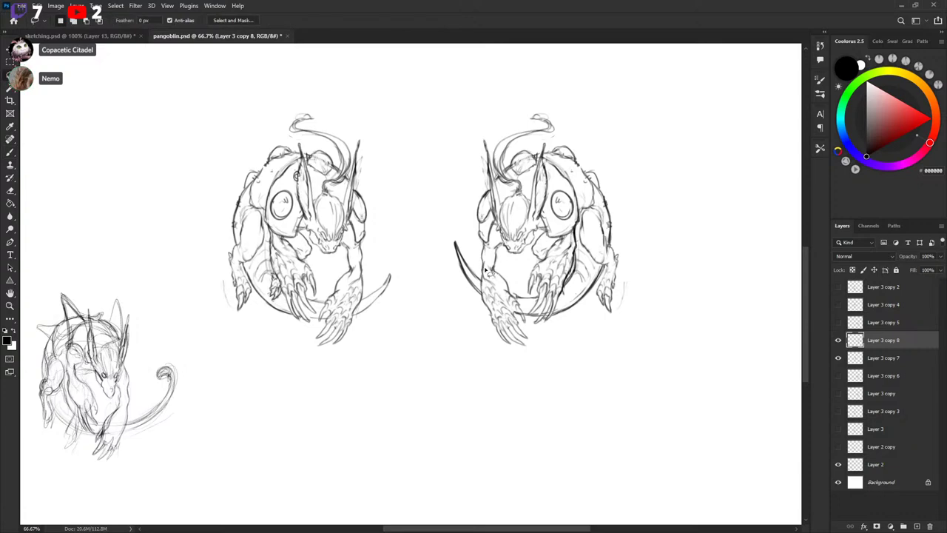
mouse_move(430, 214)
mouse_down()
mouse_move(586, 387)
mouse_move(433, 207)
mouse_up()
key(ctrl+t)
right_click(540, 252)
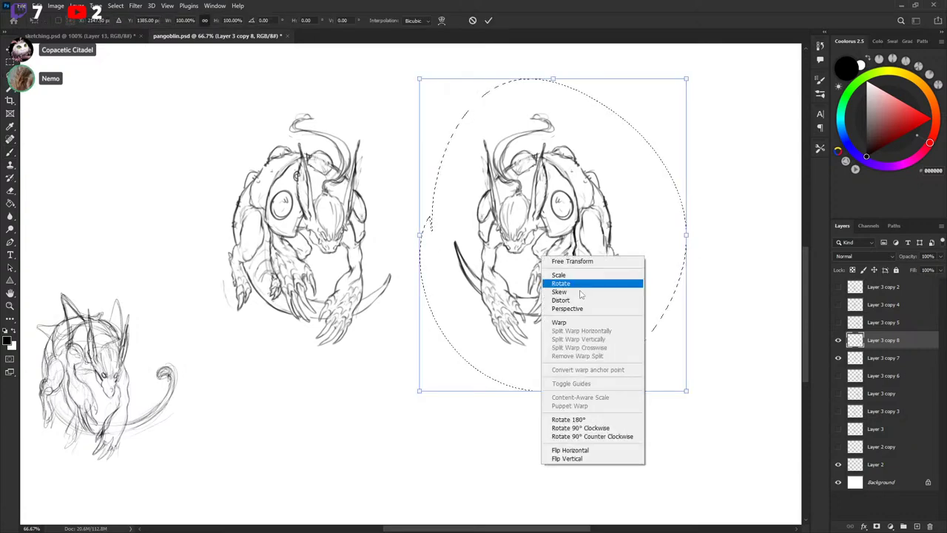
click(591, 450)
key(Return)
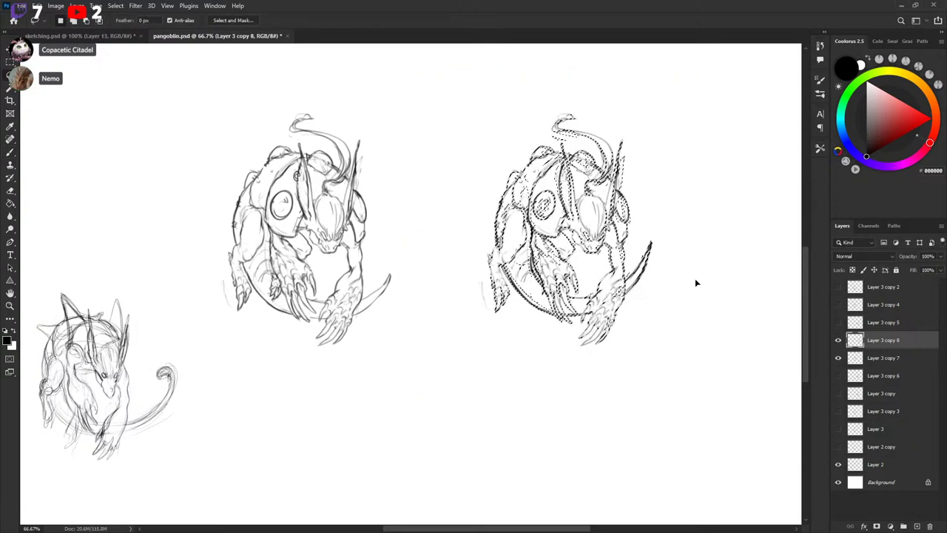
key(ctrl+d)
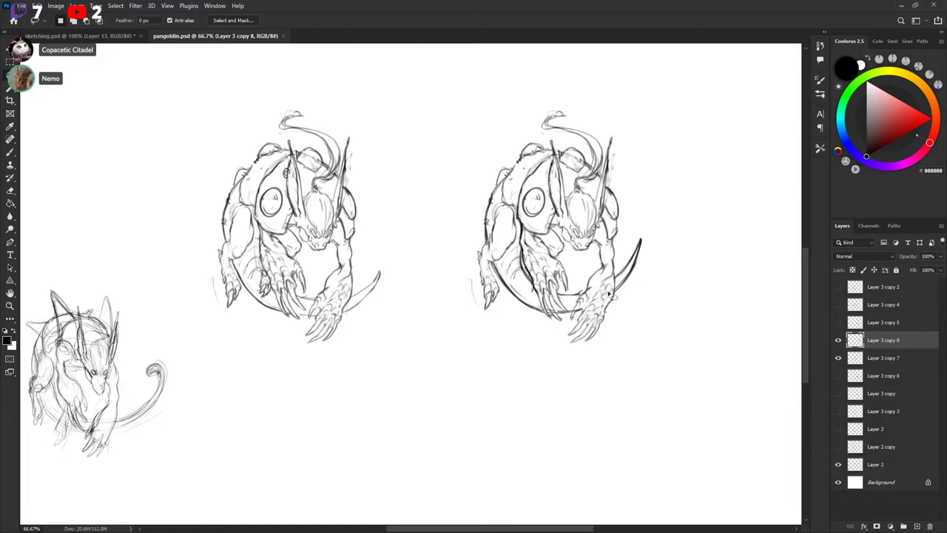
Clean up the reflipped creature's lines around the outer limb and tail curve with white and black brush strokes.
key(x)
key(b)
key(x)
key(x)
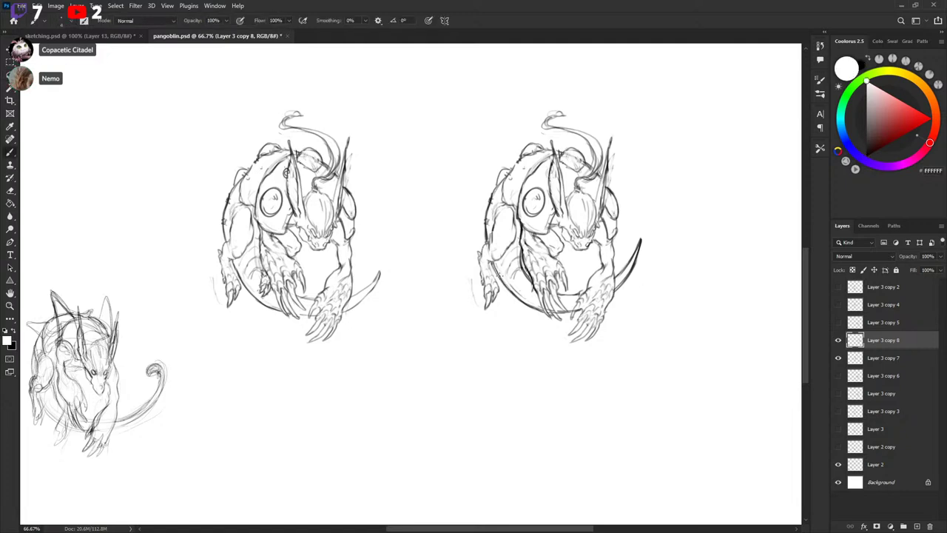
key(x)
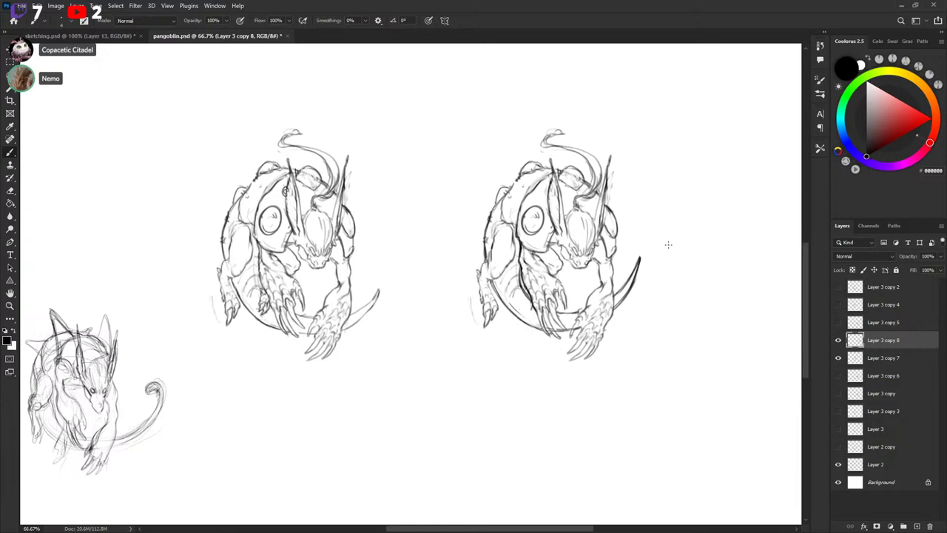
Zoom out to 50% to check the creature variations together and save pangoblin.psd.
key(ctrl+minus)
key(ctrl+s)
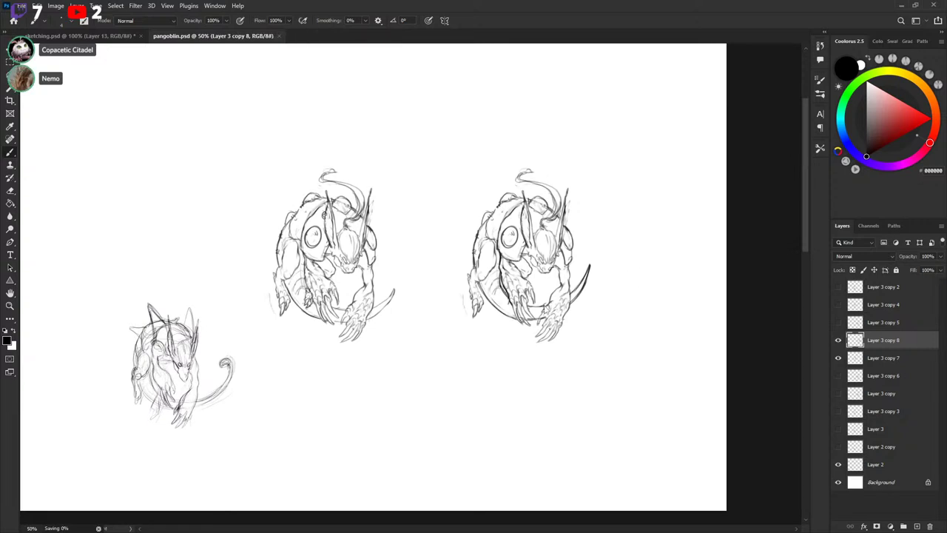
key(x)
key(x)
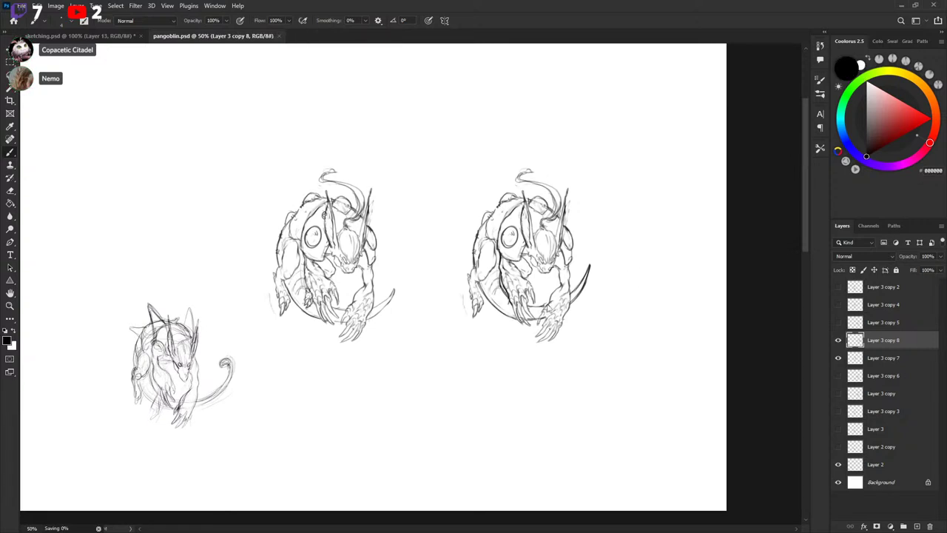